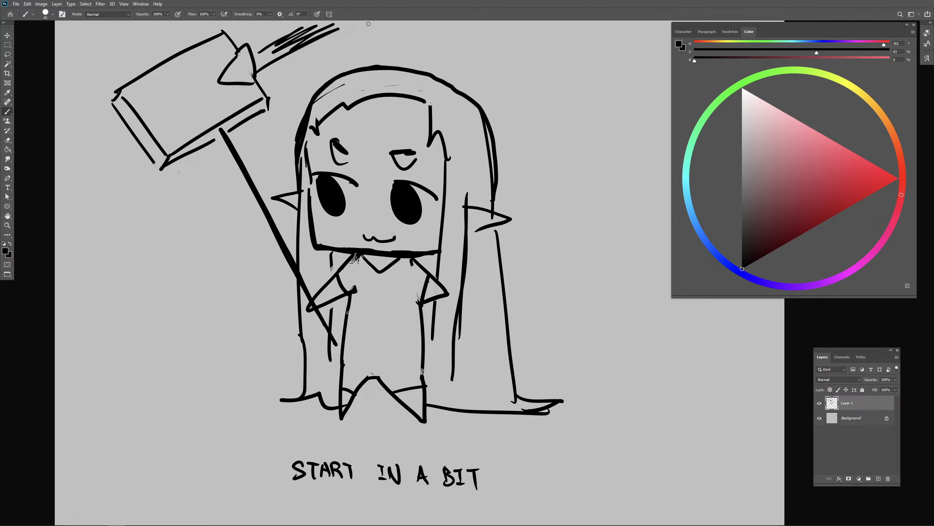
- Capture a screen snip of the chibi hammer sketch together with its "START IN A BIT" caption
left_click_drag(391, 46, 388, 66)
key("super+shift+s")
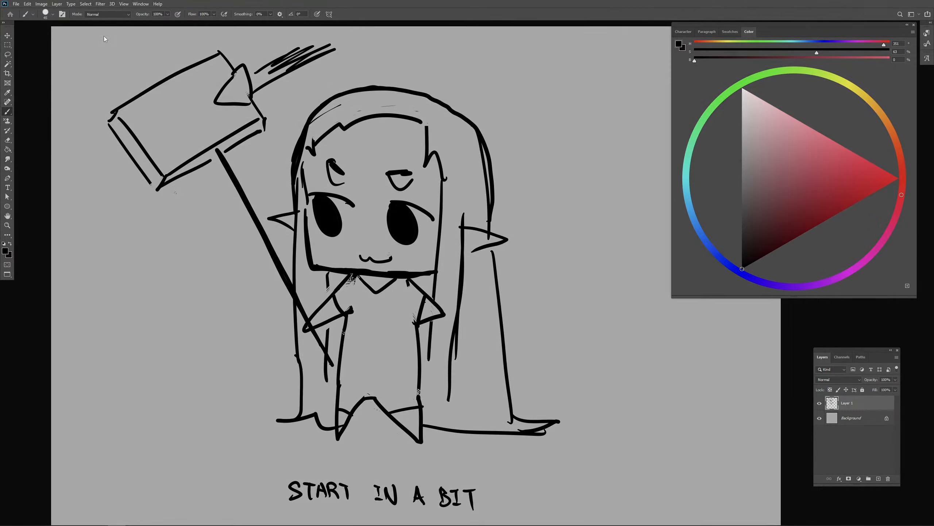
left_click_drag(96, 31, 594, 477)
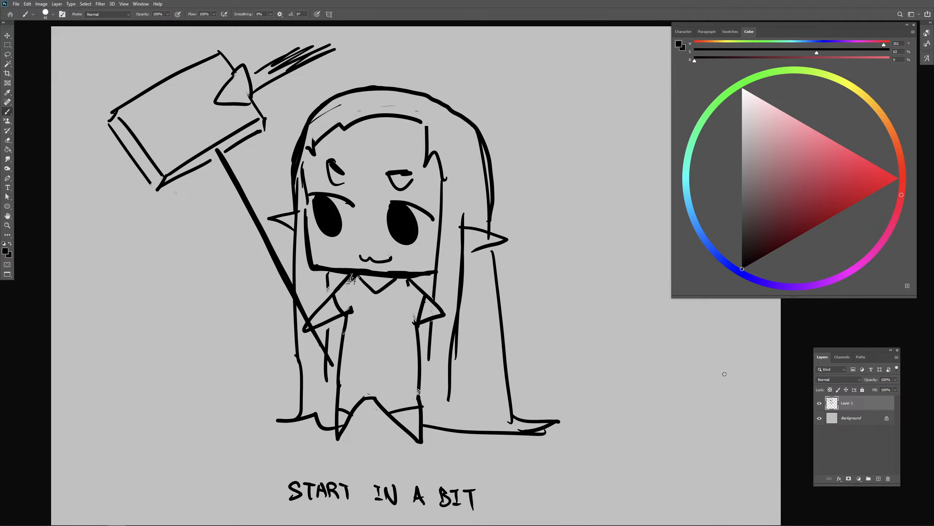
- Place the painted swordswoman image into the document, scaled down slightly and positioned over the left half of the canvas
left_click_drag(671, 418, 652, 413)
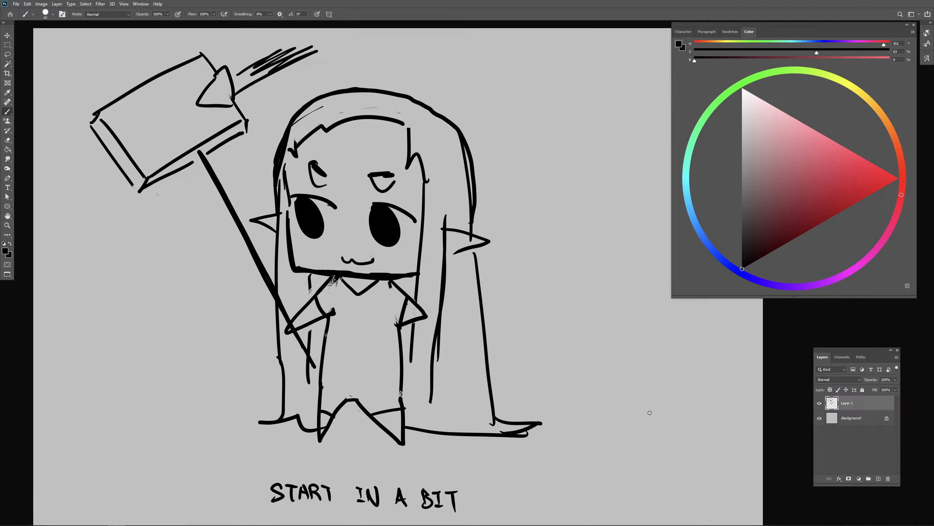
key("ctrl+minus")
left_click_drag(565, 387, 523, 309)
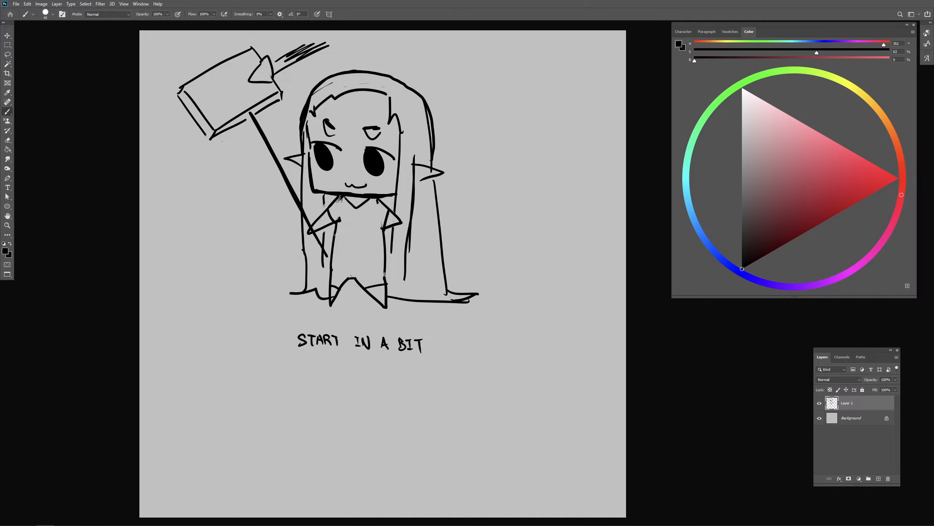
left_click_drag(1, 198, 294, 231)
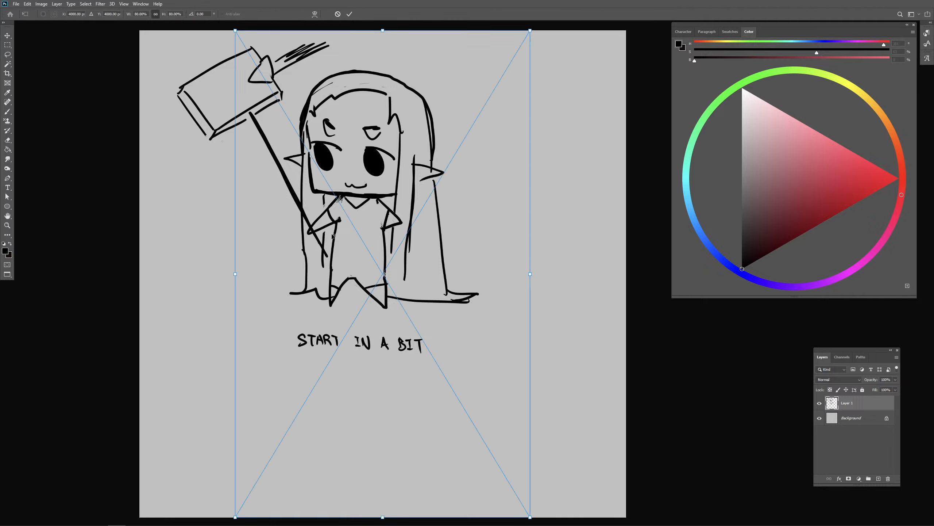
mouse_move(532, 276)
left_mouse_down()
mouse_move(358, 239)
mouse_move(354, 254)
left_mouse_up()
key("b")
key("Return")
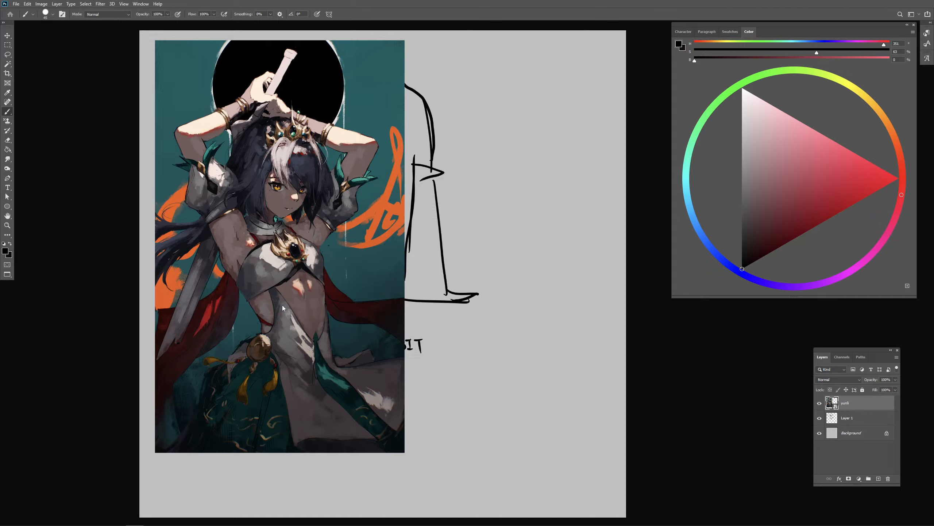
- Hide the chibi sketch layer and rasterize the placed painting layer
left_click(819, 418)
right_click(857, 402)
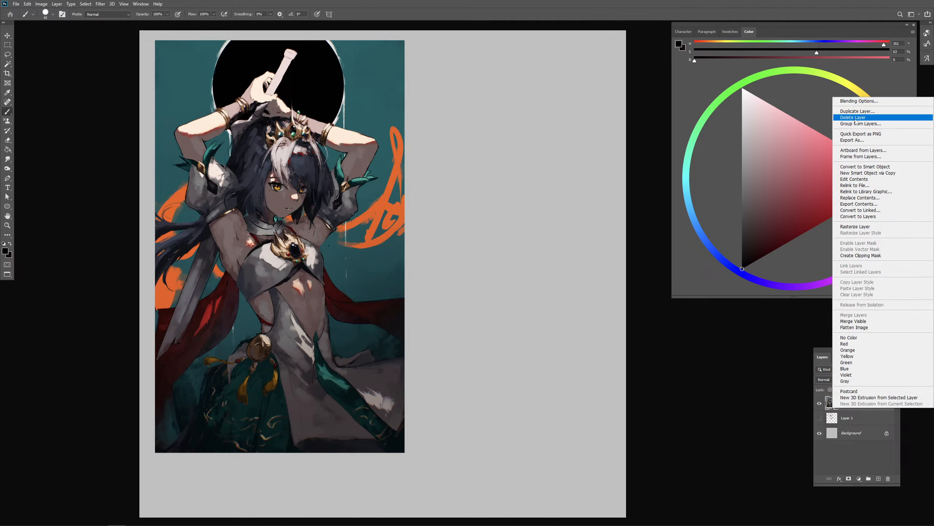
left_click(857, 227)
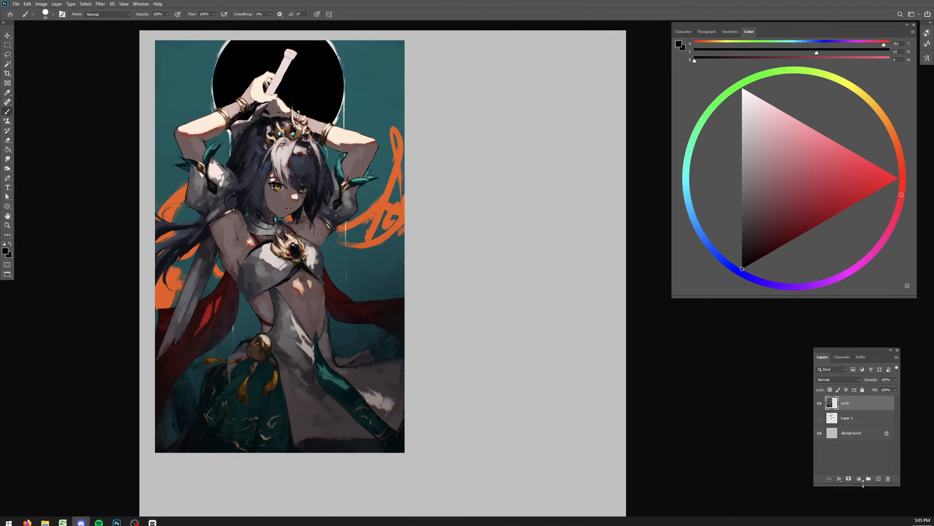
- Add a text line with the artist's handle near the upper edge of the canvas, beside the painting
left_click(879, 479)
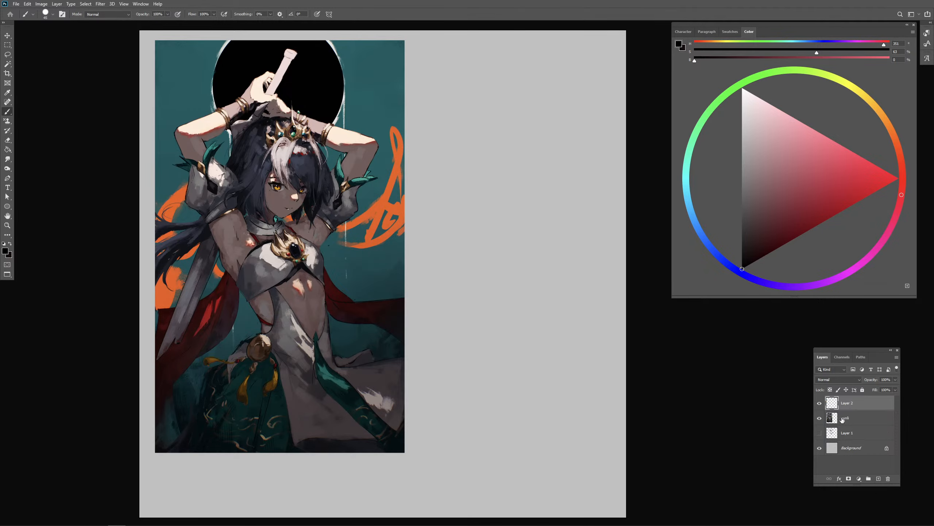
key("ctrl+z")
key("t")
left_click(394, 210)
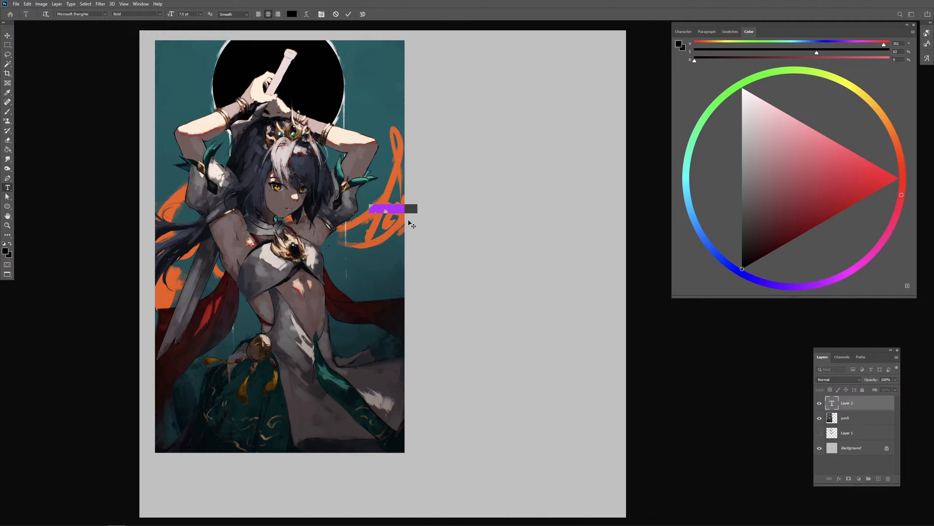
type("@thomko7")
left_click_drag(376, 214, 446, 56)
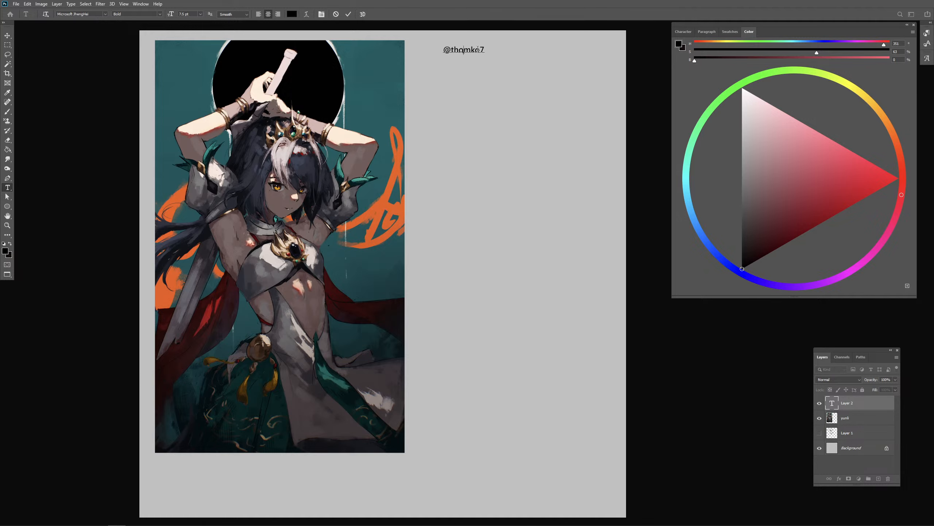
- Set the leading of the whole handle text to 18 pt
key("ctrl+a")
left_click(927, 33)
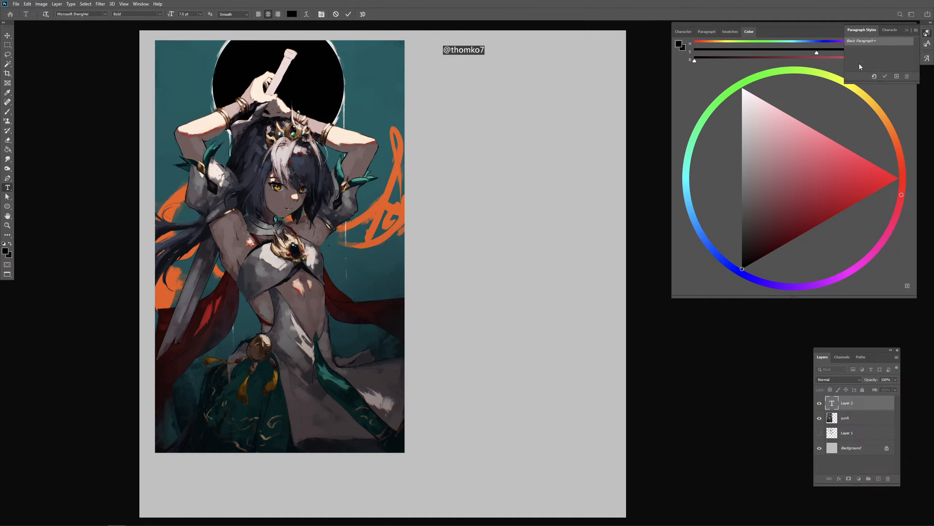
left_click(892, 33)
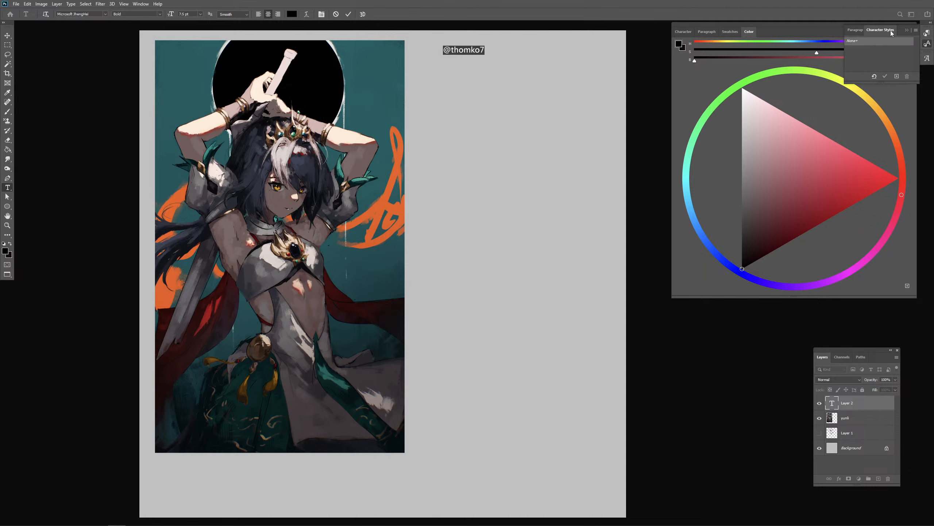
left_click(928, 43)
left_click(928, 59)
left_click(928, 60)
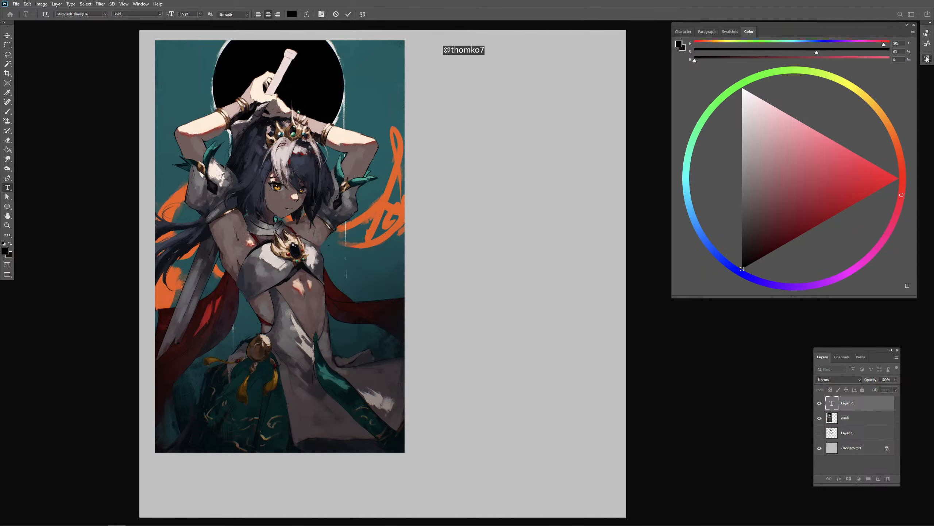
left_click(928, 60)
left_click(927, 60)
left_click(700, 32)
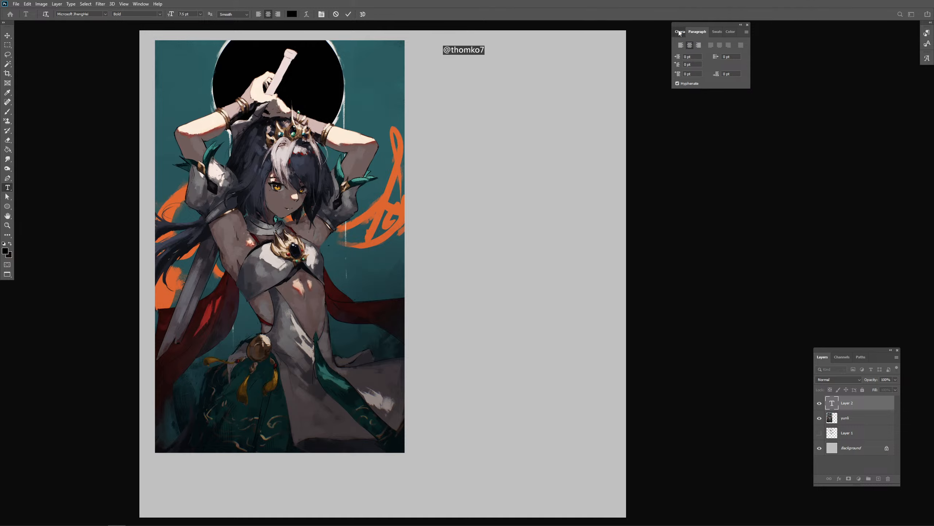
left_click(679, 32)
left_click(745, 54)
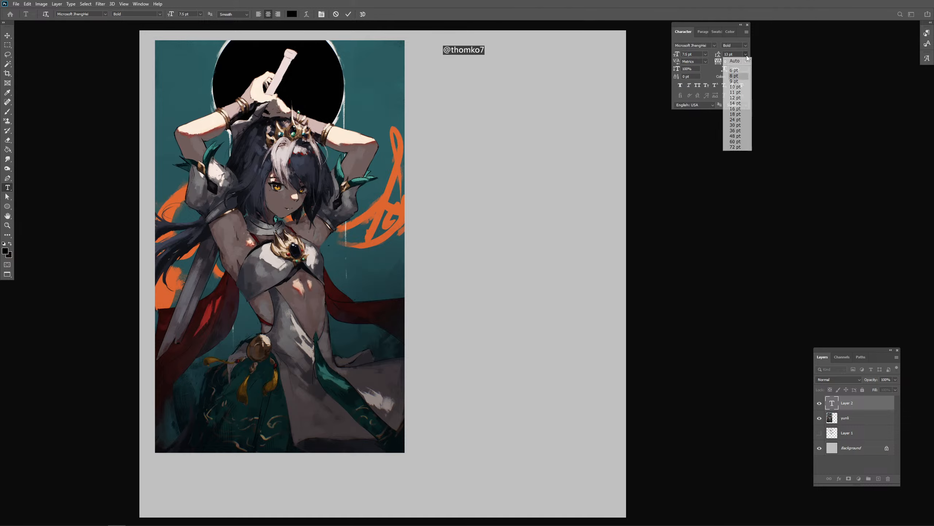
left_click(737, 115)
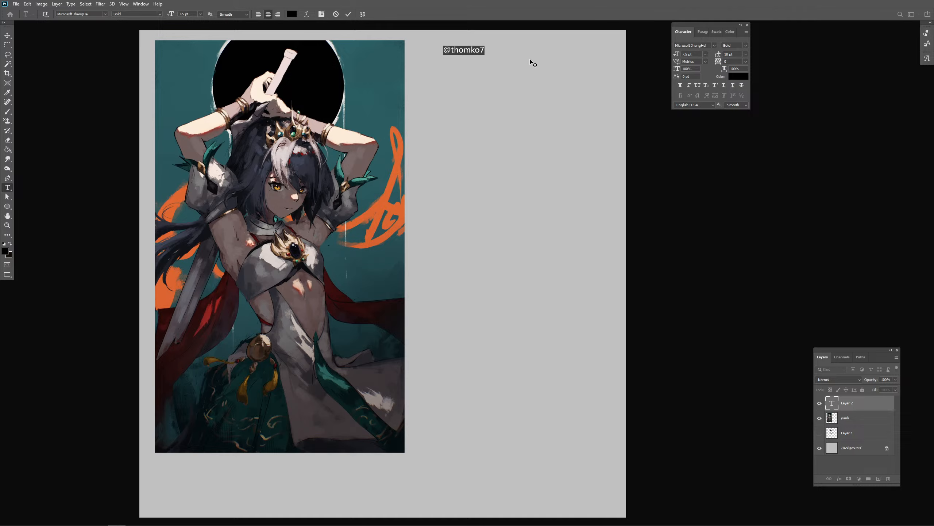
- Set the handle text's font size to 12 pt and nudge it slightly up and toward the painting
left_click(471, 50)
key("ctrl+a")
left_click(746, 54)
left_click(706, 55)
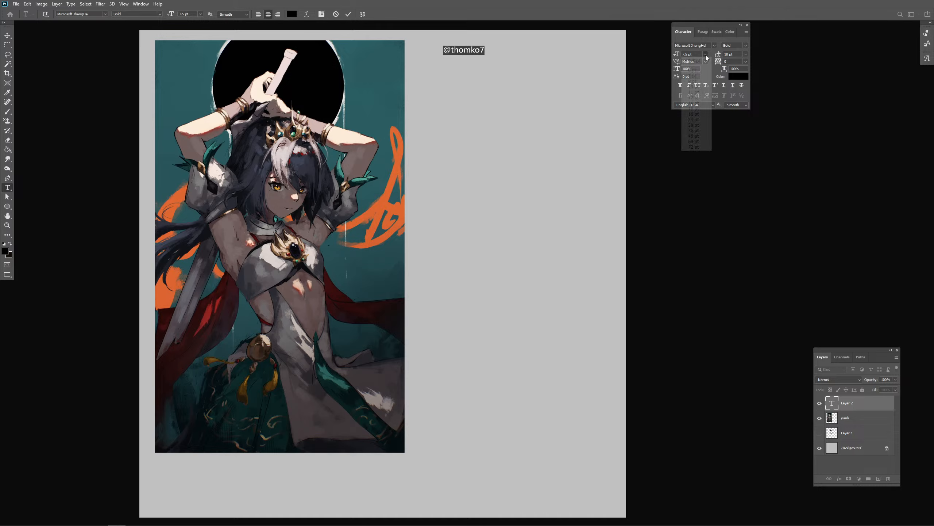
left_click(695, 100)
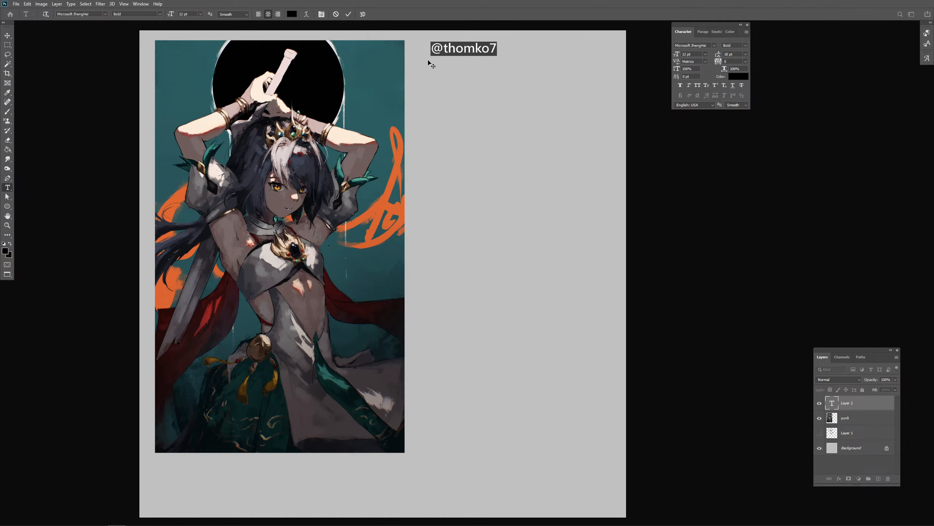
left_click_drag(428, 61, 421, 59)
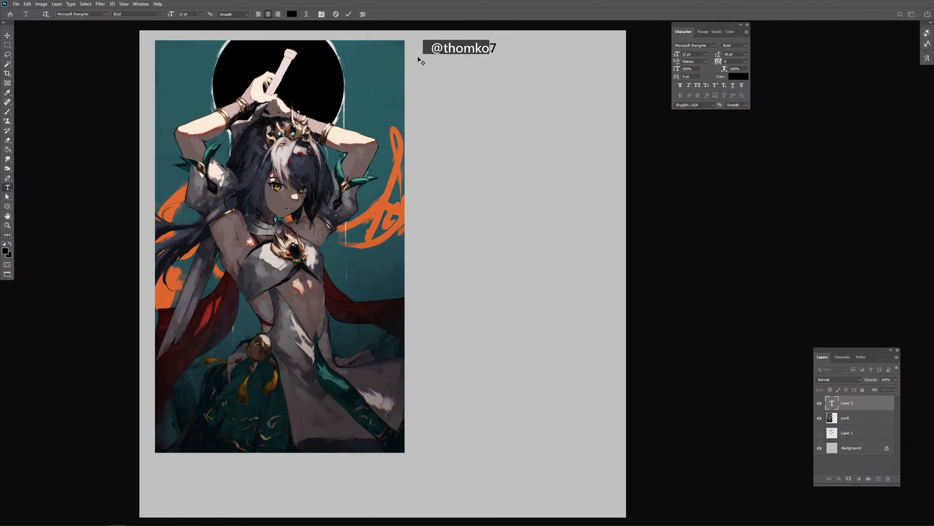
left_click(729, 32)
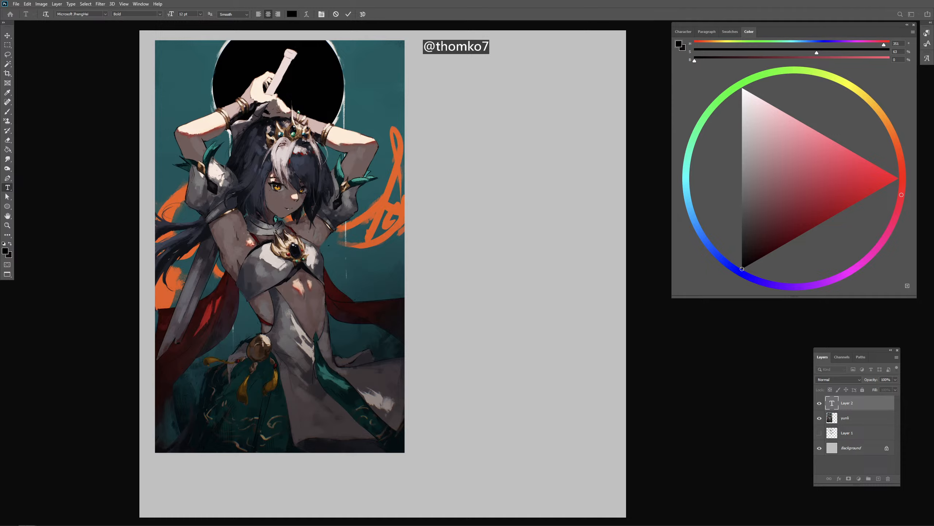
- Commit the handle text and move the painting layer down and slightly to the right on the canvas
left_click(851, 419)
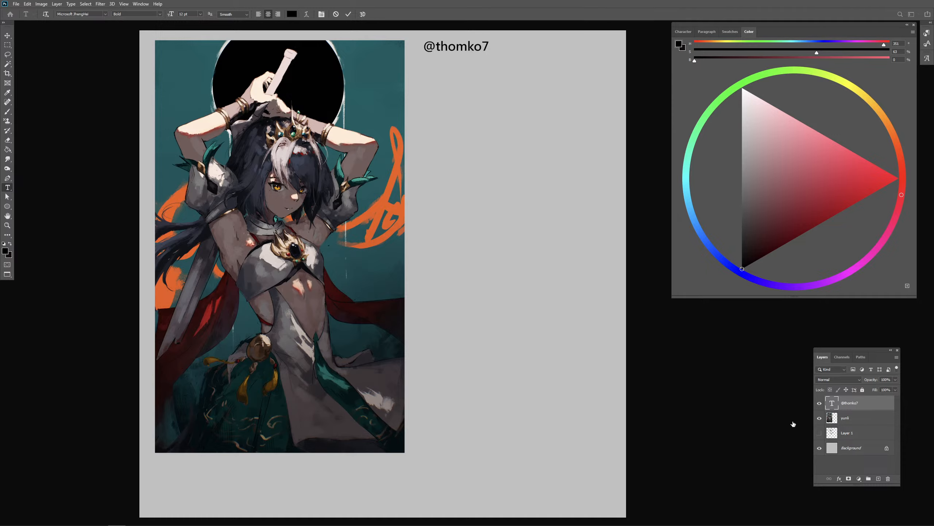
key("v")
left_click_drag(330, 207, 339, 249)
key("b")
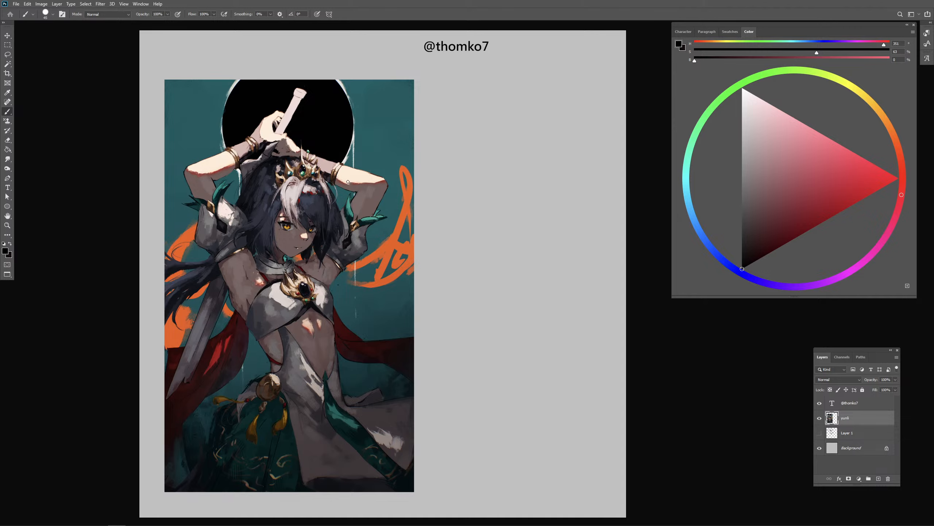
- Choose a saturated red as the brush colour and add a new empty layer above the painting
left_click_drag(844, 195, 864, 198)
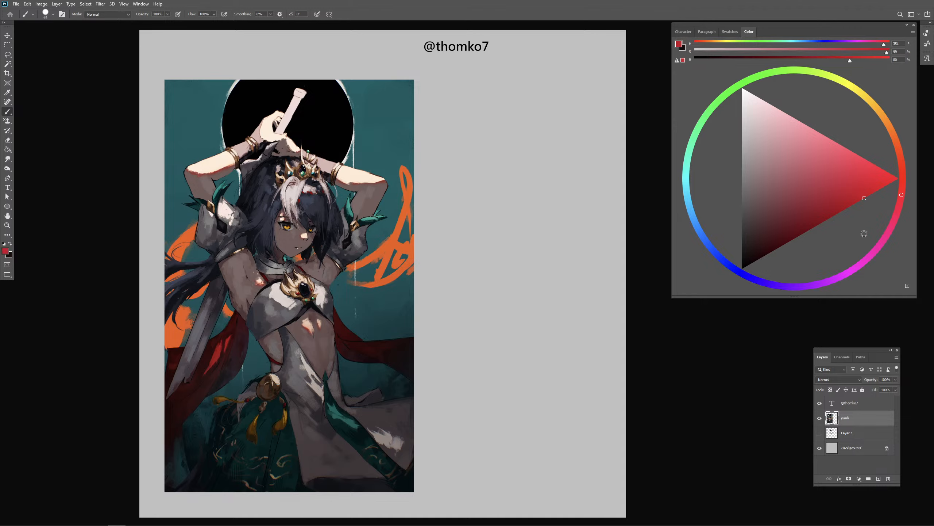
left_click(878, 478)
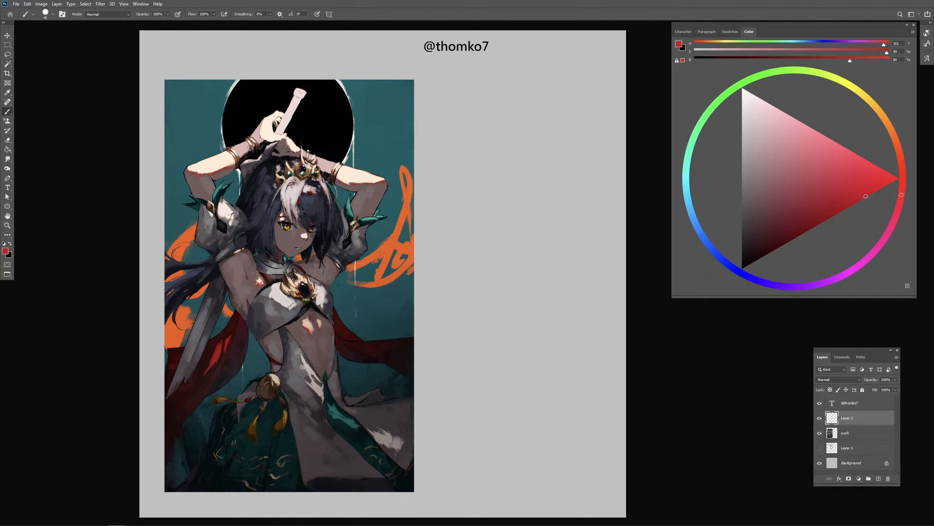
left_click_drag(370, 268, 370, 275)
- Lower the painting layer's opacity to about 34% so it can be drawn over
left_click(858, 433)
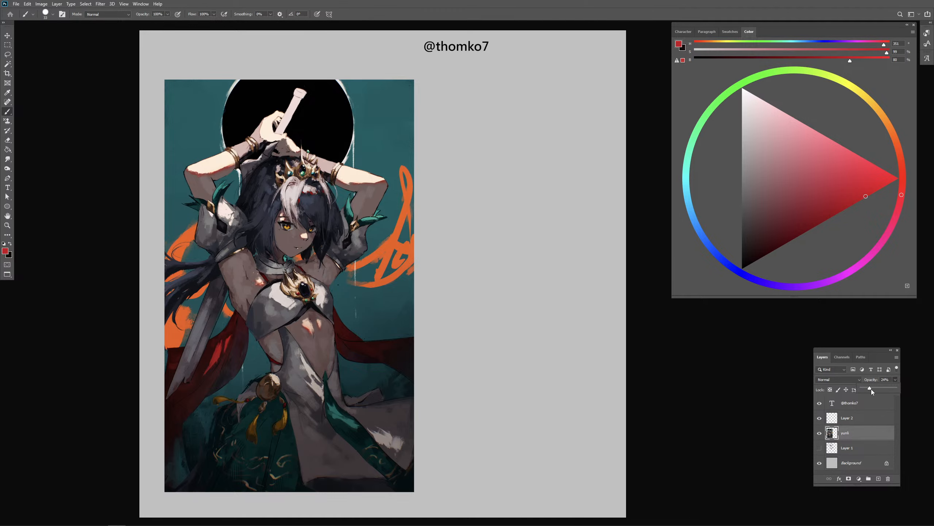
left_click_drag(872, 388, 874, 388)
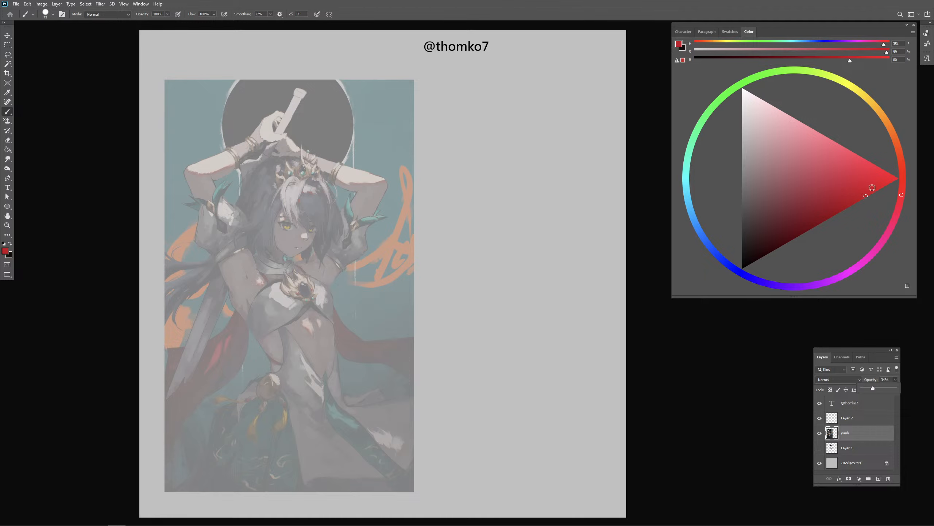
key("ctrl+plus")
key("ctrl+minus")
left_click_drag(429, 261, 473, 225)
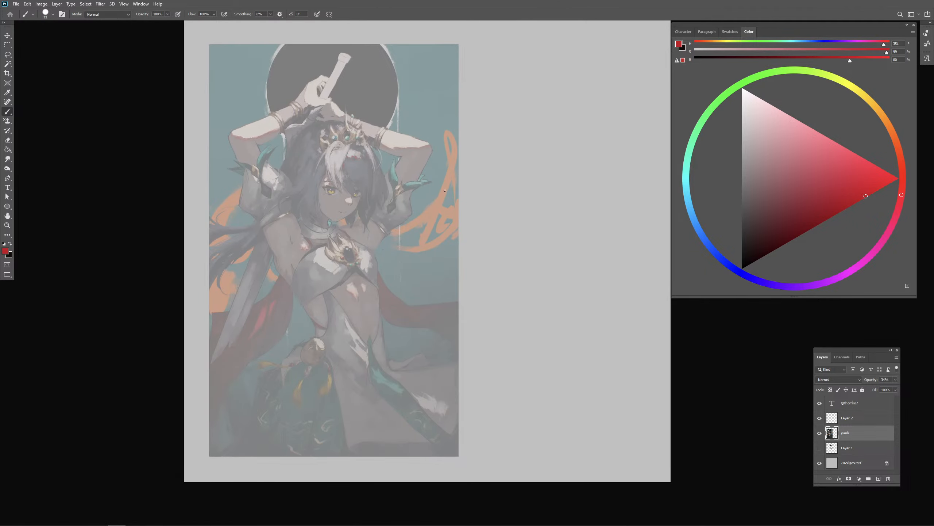
- Set the brush size to 15 px and make the empty layer above the painting active
right_click(460, 201)
left_click(532, 211)
type("15")
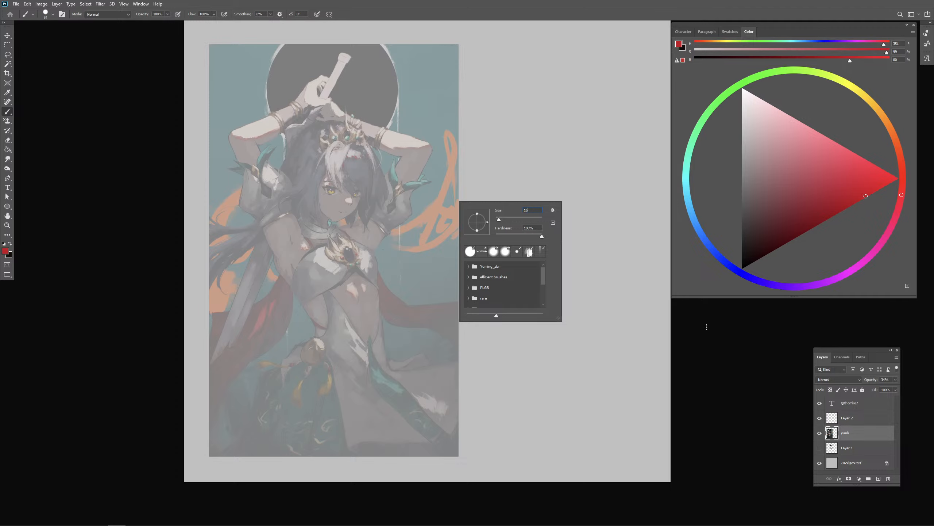
key("Return")
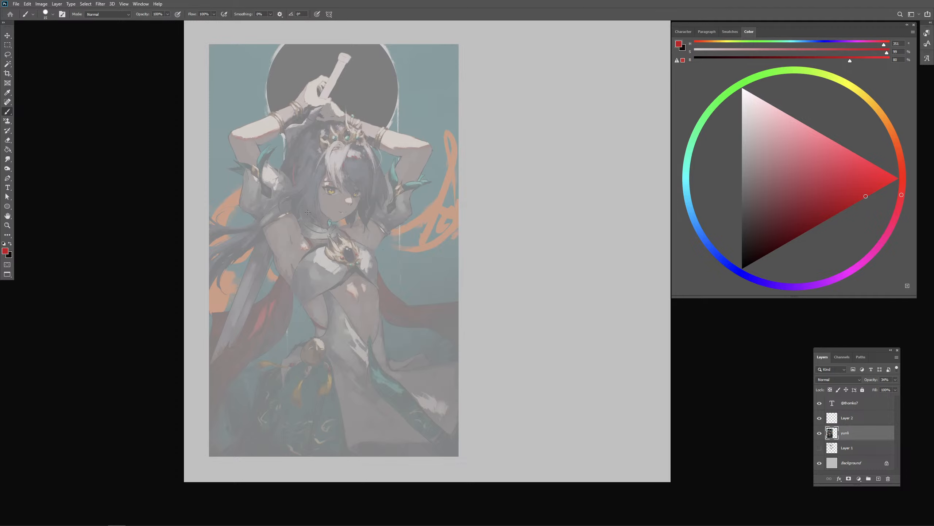
left_click(856, 420)
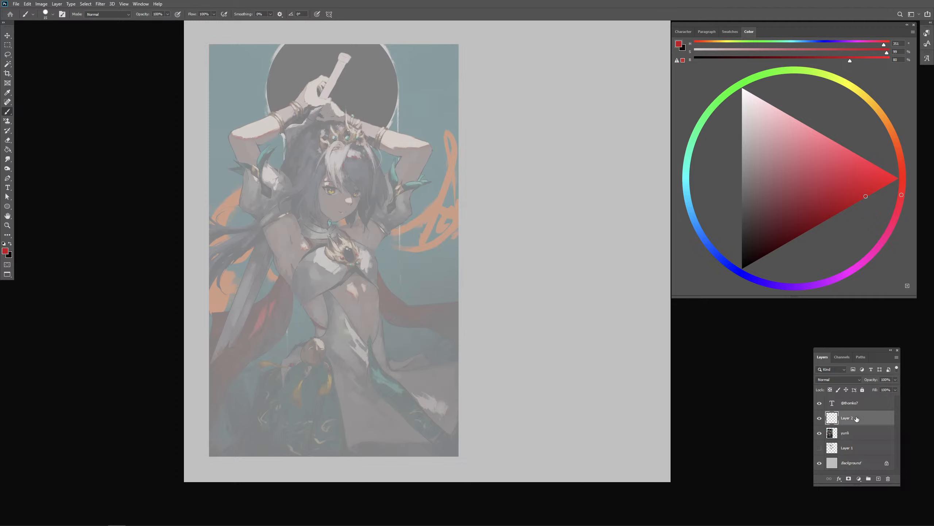
left_click_drag(348, 133, 363, 166)
key("ctrl+z")
left_click_drag(299, 197, 337, 223)
key("ctrl+z")
right_click(345, 223)
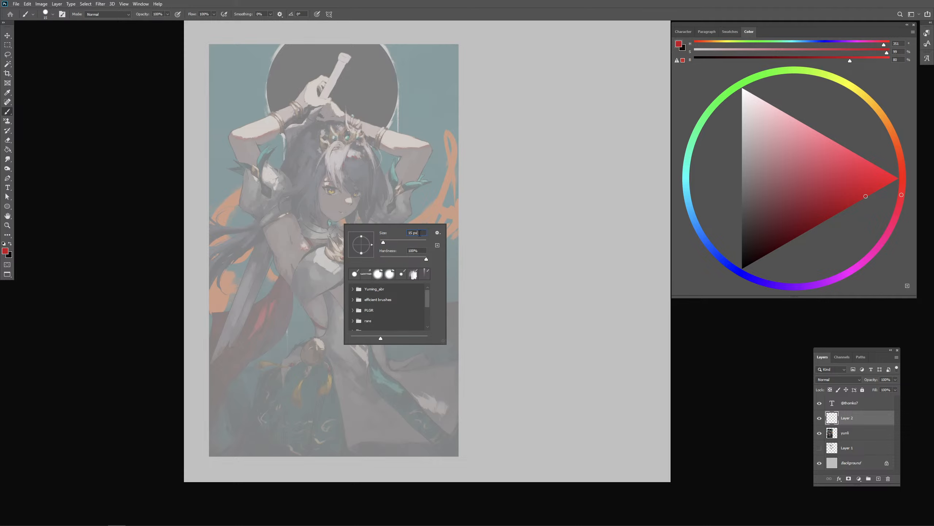
left_click(530, 212)
- Draw red construction lines over the character's head: the jaw, skull outline, eye line and vertical face centre line
mouse_move(306, 191)
left_mouse_down()
mouse_move(333, 221)
mouse_move(361, 204)
left_mouse_up()
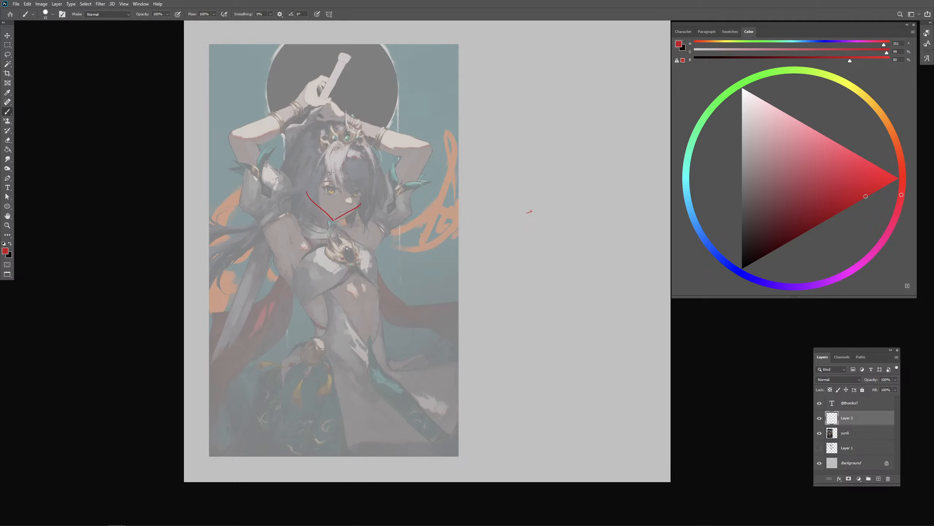
mouse_move(311, 135)
left_mouse_down()
mouse_move(299, 196)
mouse_move(367, 176)
mouse_move(358, 202)
left_mouse_up()
left_click_drag(306, 181, 363, 190)
left_click_drag(357, 129, 332, 223)
key("ctrl+z")
mouse_move(354, 133)
left_mouse_down()
mouse_move(340, 210)
mouse_move(363, 193)
mouse_move(307, 230)
left_mouse_up()
- Shift the red head lines slightly downward and sketch the neck and the collar line beneath the jaw
key("v")
key("b")
key("ctrl+z")
key("ctrl+z")
mouse_move(306, 228)
left_mouse_down()
mouse_move(333, 230)
mouse_move(331, 238)
left_mouse_up()
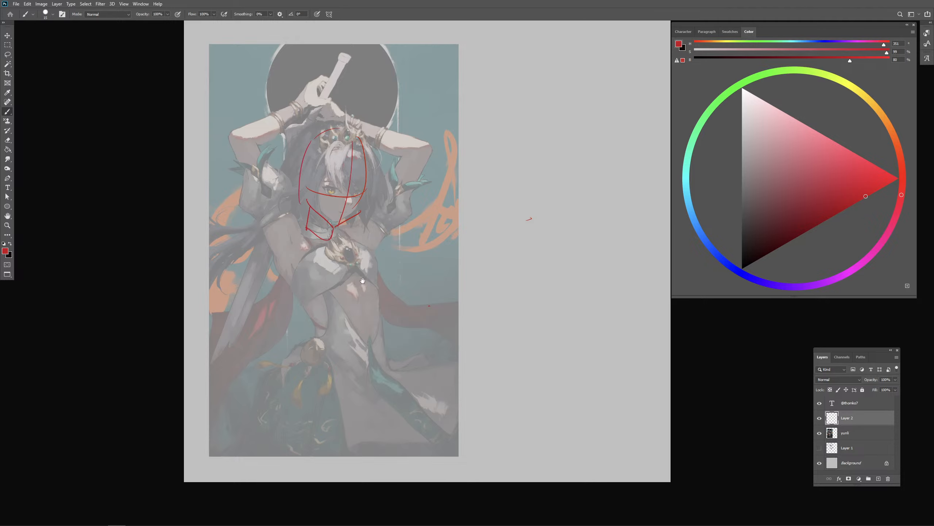
left_click_drag(363, 282, 361, 282)
left_click_drag(314, 239, 331, 250)
- Try a red line along the character's raised arm, undo it, and hide the red construction-line layer
left_click_drag(330, 286, 326, 273)
left_click_drag(268, 225, 278, 275)
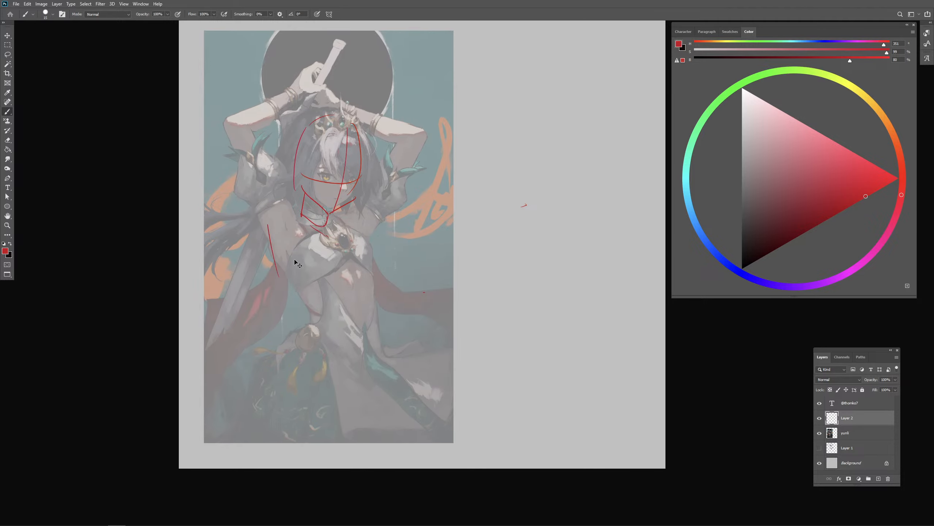
key("ctrl+z")
left_click(820, 418)
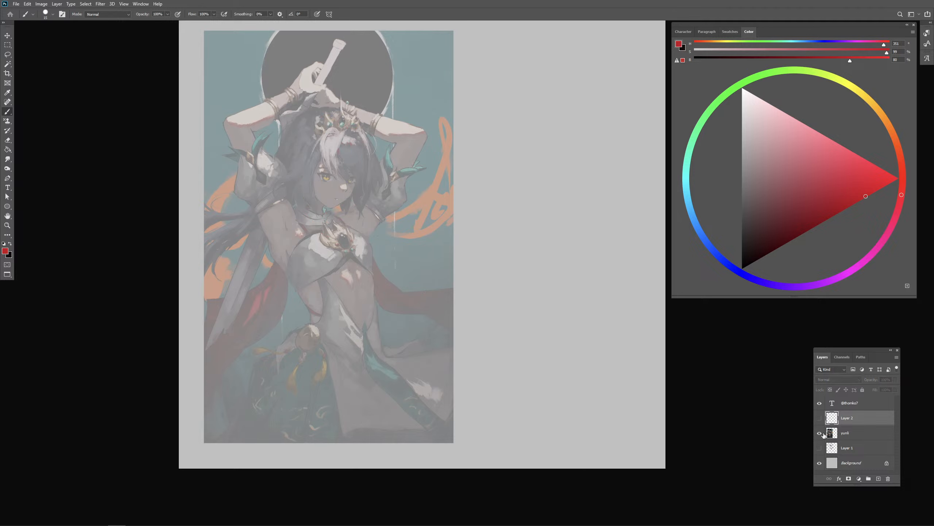
- Duplicate the faded painting layer and set the copy's opacity to 100%
left_click(846, 433)
right_click(862, 432)
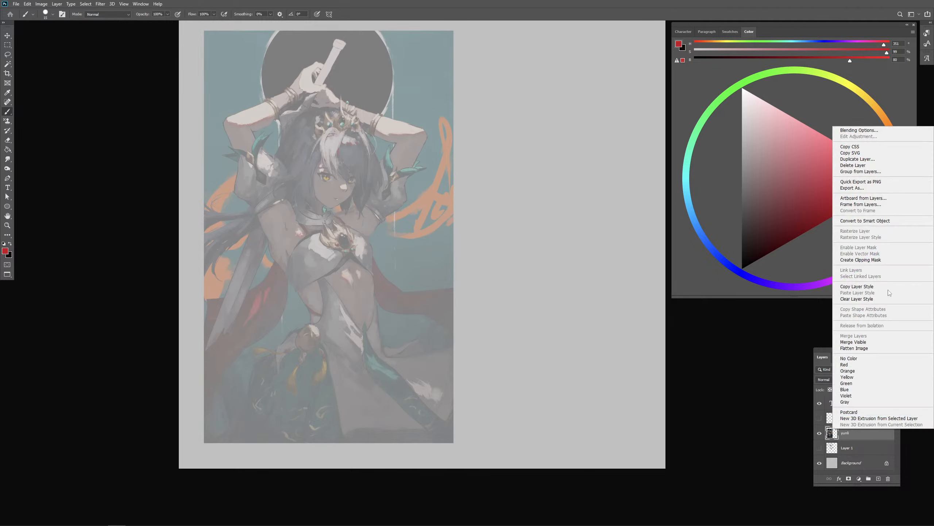
left_click(872, 161)
key("Return")
left_click(895, 380)
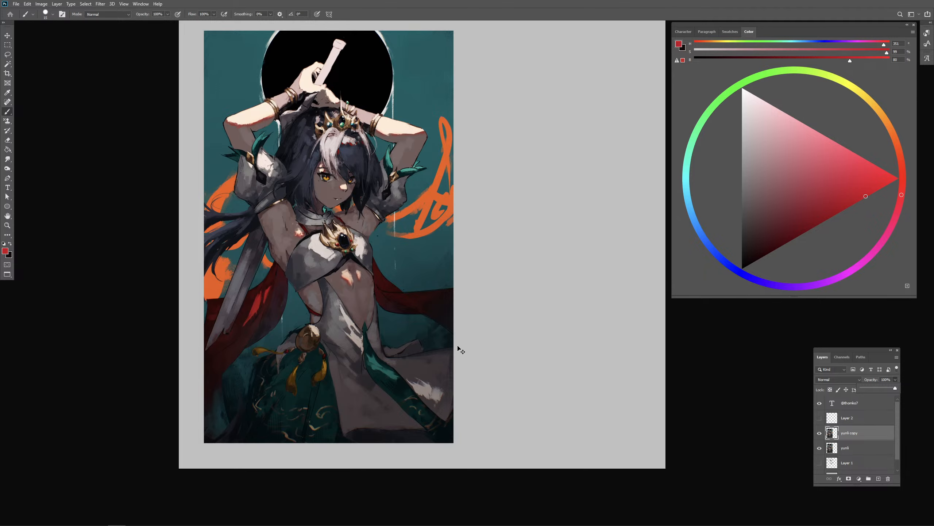
- Add an empty layer above the full-opacity copy and try a red circle around the character's right armpit, undoing the circle
key("ctrl+plus")
left_click_drag(426, 370, 482, 361)
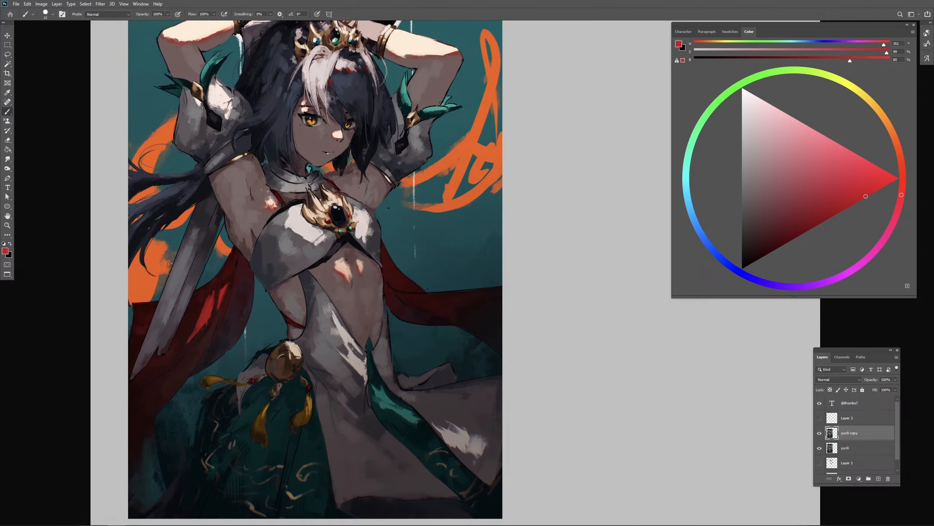
left_click(879, 479)
left_click_drag(229, 209, 258, 230)
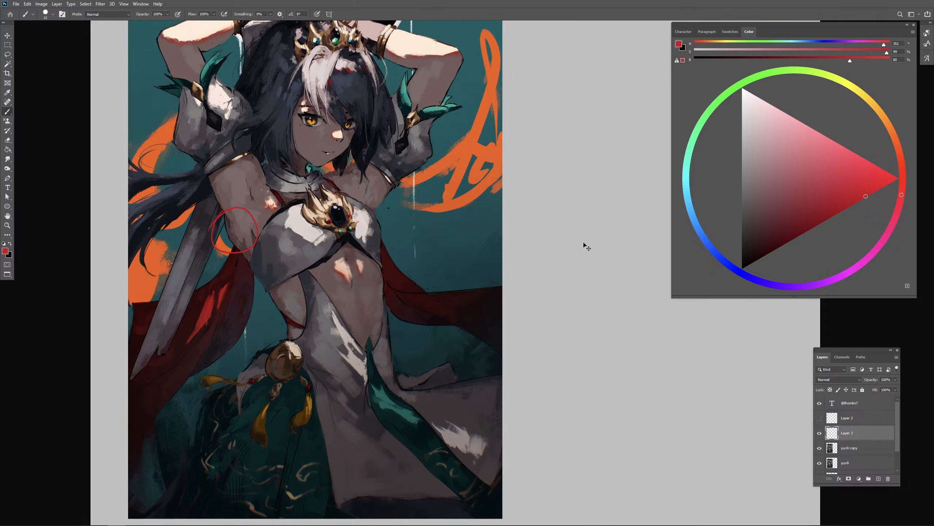
key("ctrl+z")
- Try light blue lines along the outer contour of the character's right armpit on the new layer
left_click(715, 252)
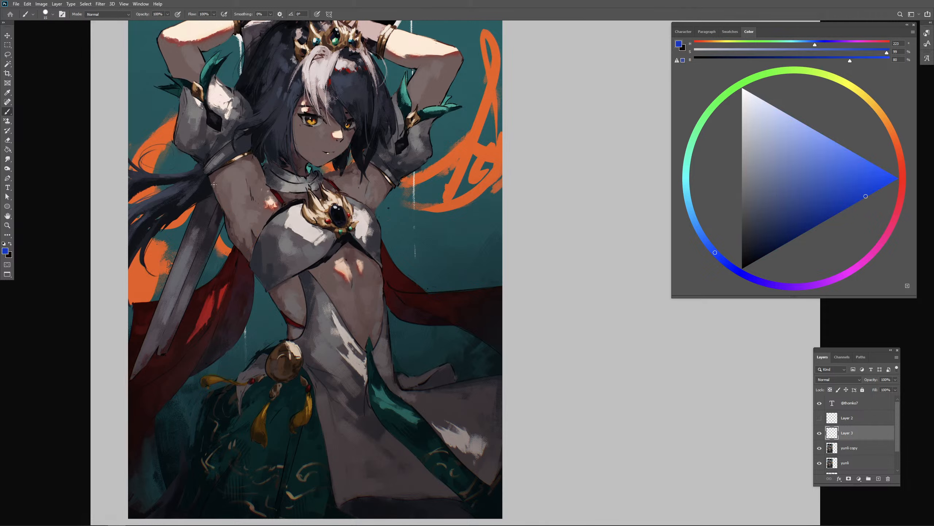
key("ctrl+z")
left_click_drag(701, 138, 667, 193)
left_click_drag(209, 169, 259, 242)
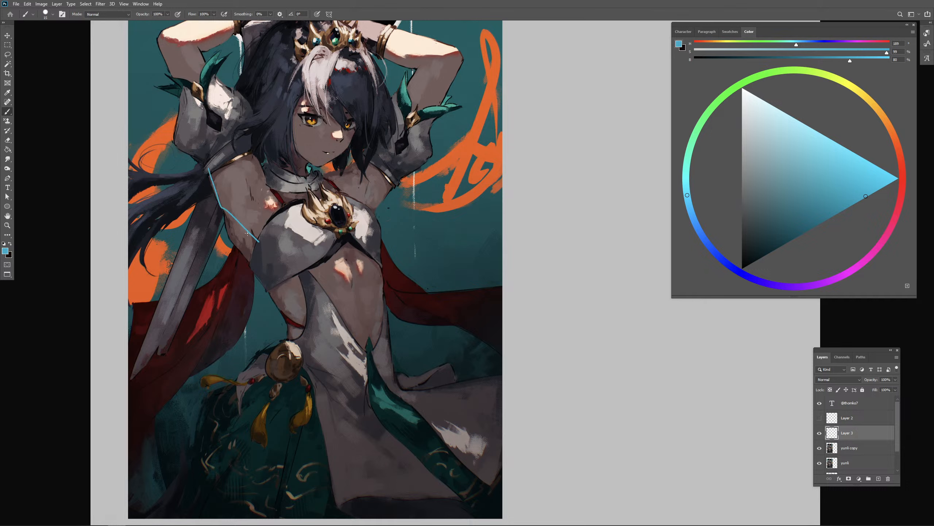
mouse_move(224, 214)
left_mouse_down()
mouse_move(248, 261)
mouse_move(241, 251)
left_mouse_up()
key("ctrl+z")
- Undo the extra chest stroke and erase the light blue marks from the new layer
mouse_move(343, 250)
left_mouse_down()
mouse_move(357, 287)
mouse_move(368, 275)
mouse_move(331, 261)
left_mouse_up()
key("ctrl+z")
key("e")
key("v")
left_click_drag(354, 280, 355, 310)
key("e")
mouse_move(270, 258)
left_mouse_down()
mouse_move(249, 242)
mouse_move(243, 277)
left_mouse_up()
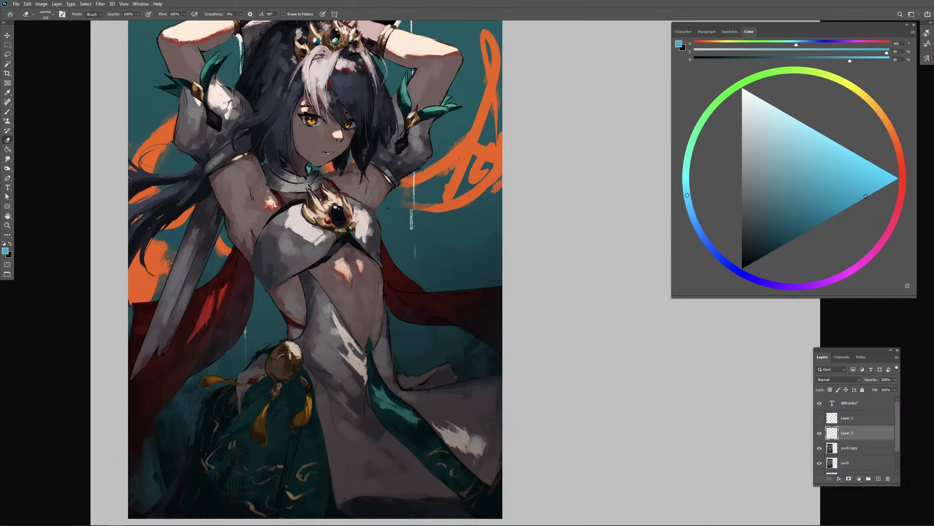
left_click_drag(420, 218, 431, 266)
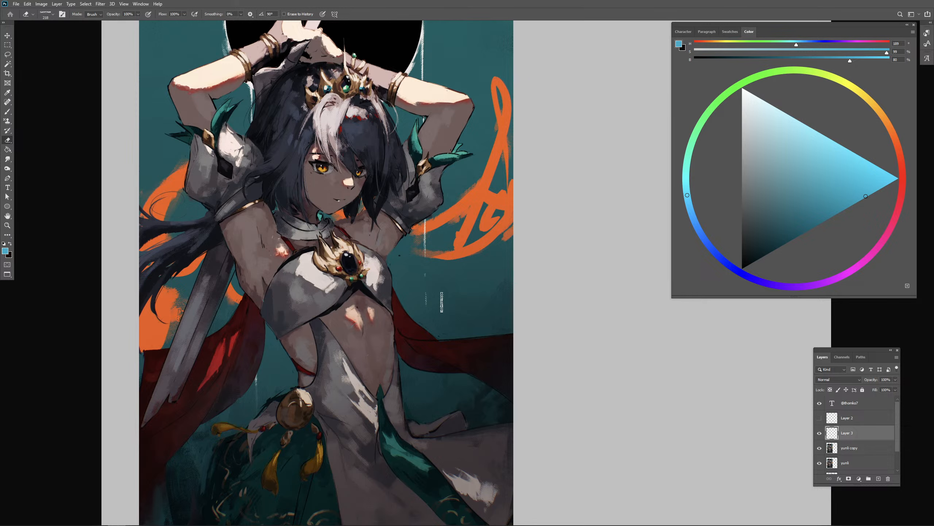
- Show the construction-line layer, hide the full-opacity copy, and make the construction layer active with a red brush colour
left_click(820, 418)
left_click(820, 447)
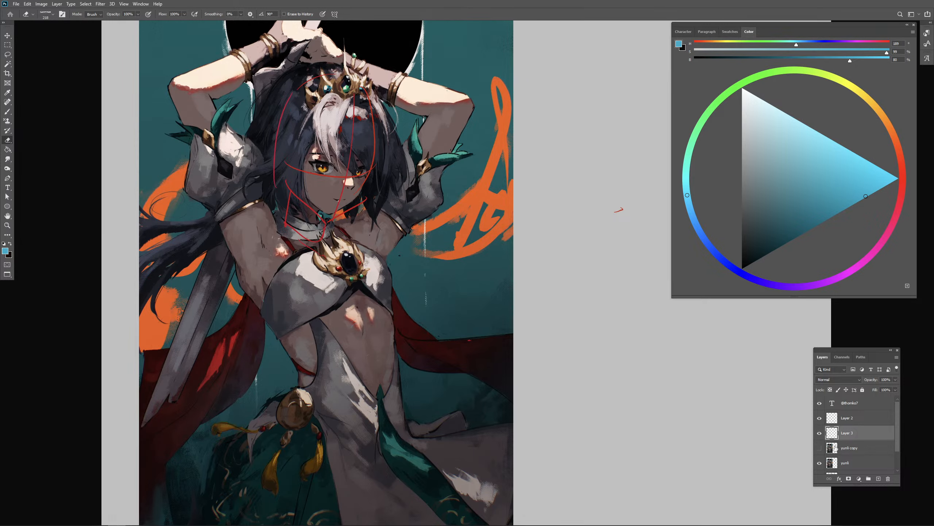
left_click(901, 188)
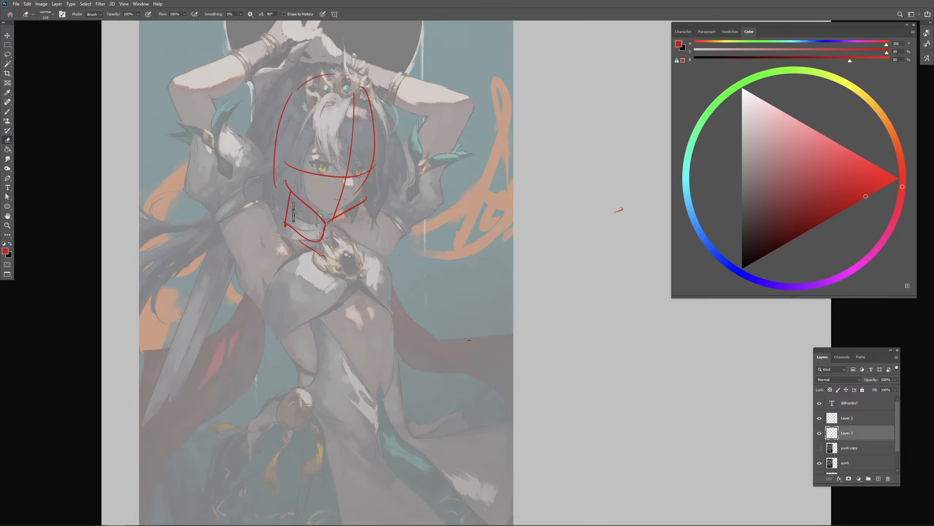
left_click_drag(290, 217, 285, 207, "alt")
key("b")
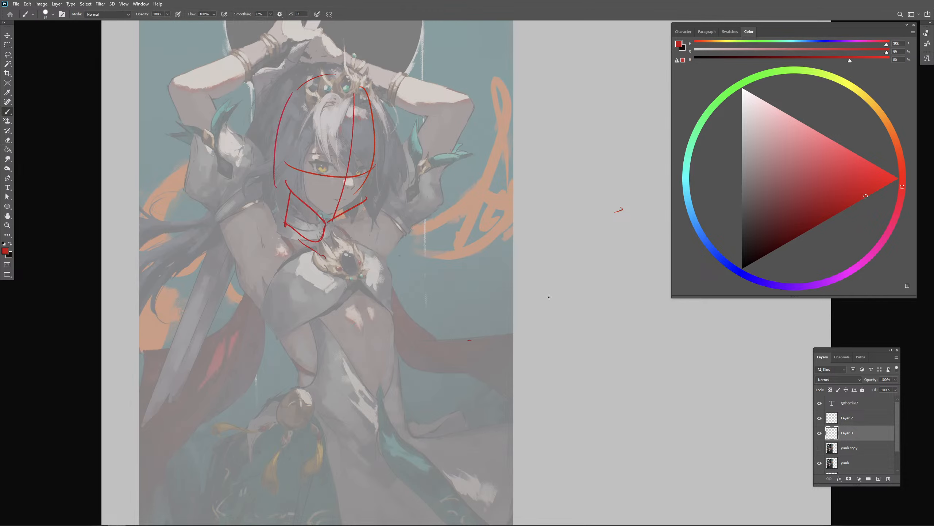
left_click(854, 418)
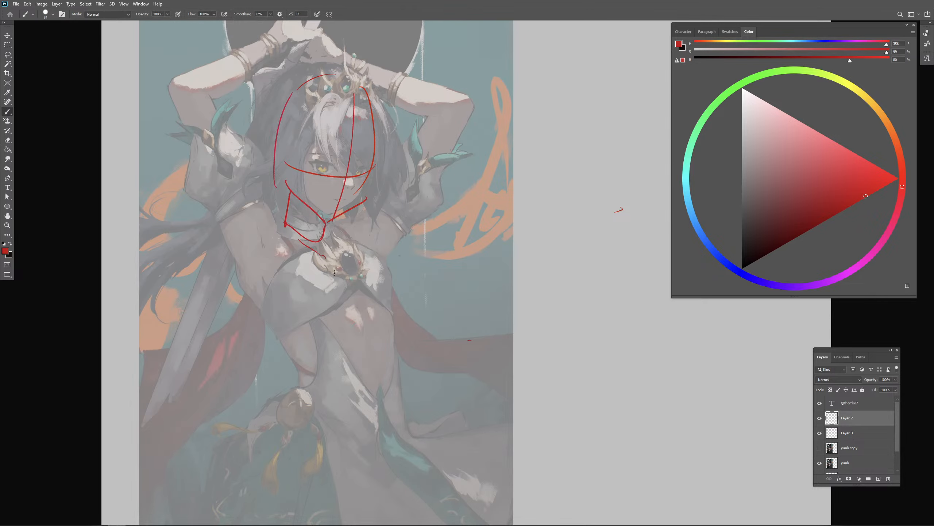
- Draw a red curve along the character's right side from the armpit to the waist
left_click_drag(401, 317, 389, 288)
left_click_drag(224, 231, 215, 243)
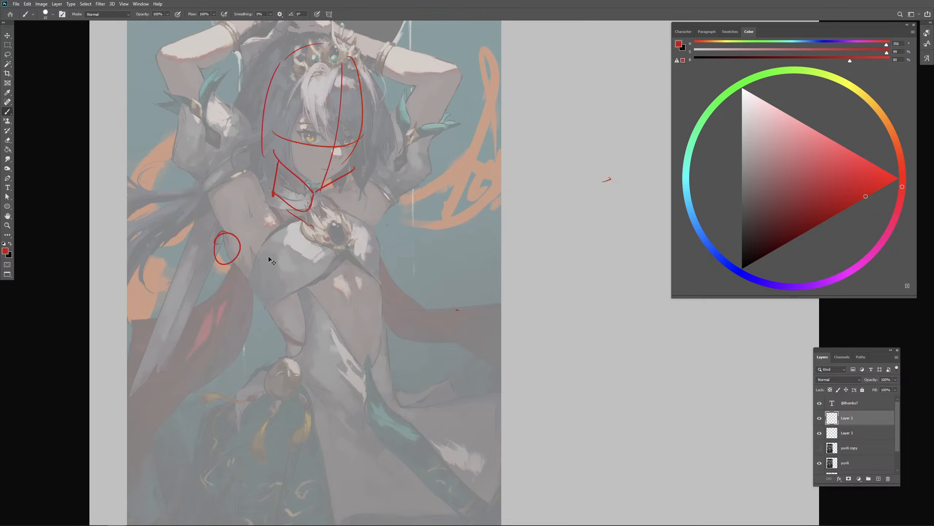
key("ctrl+z")
left_click_drag(220, 221, 265, 302)
key("ctrl+z")
left_click_drag(224, 222, 286, 341)
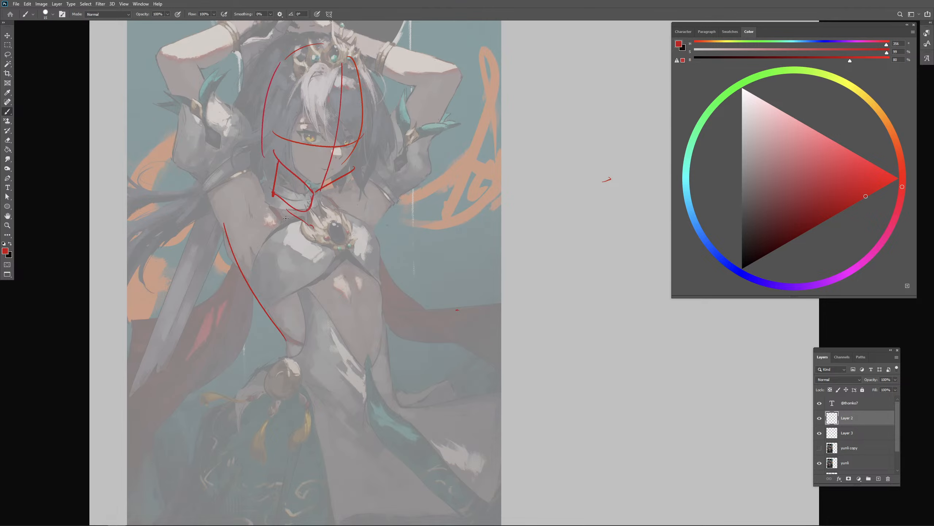
- Draw the lower ribcage arch and the character's left side of the ribcage in red
scroll(448, 257, "down", 1)
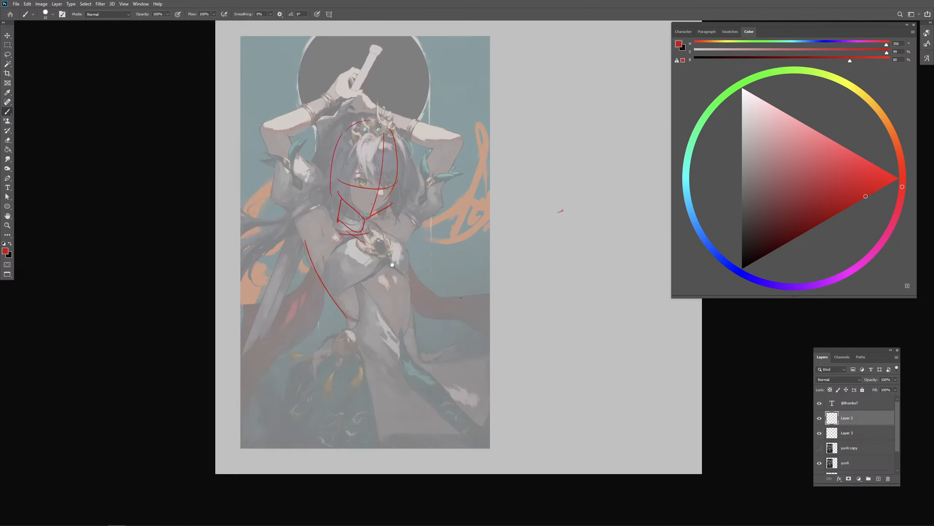
left_click_drag(392, 264, 386, 238)
mouse_move(309, 246)
left_mouse_down()
mouse_move(360, 302)
mouse_move(364, 265)
mouse_move(385, 245)
left_mouse_up()
key("ctrl+z")
left_click_drag(380, 254, 405, 274)
mouse_move(387, 210)
left_mouse_down()
mouse_move(400, 227)
mouse_move(405, 278)
left_mouse_up()
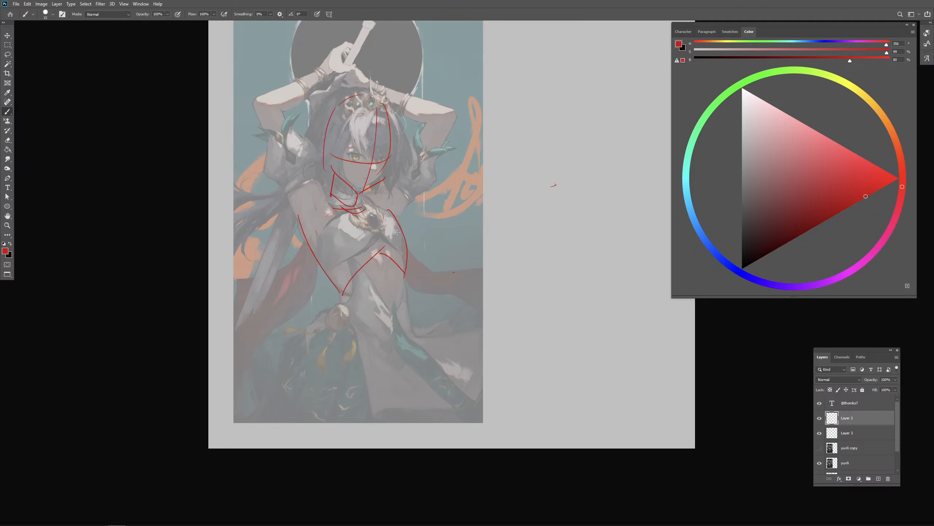
- Draw the shoulder line in red and a blue centre line from the neck through the torso to the pelvis
mouse_move(306, 211)
left_mouse_down()
mouse_move(335, 196)
mouse_move(392, 208)
left_mouse_up()
left_click(730, 265)
mouse_move(344, 186)
left_mouse_down()
mouse_move(346, 225)
mouse_move(376, 307)
mouse_move(349, 346)
left_mouse_up()
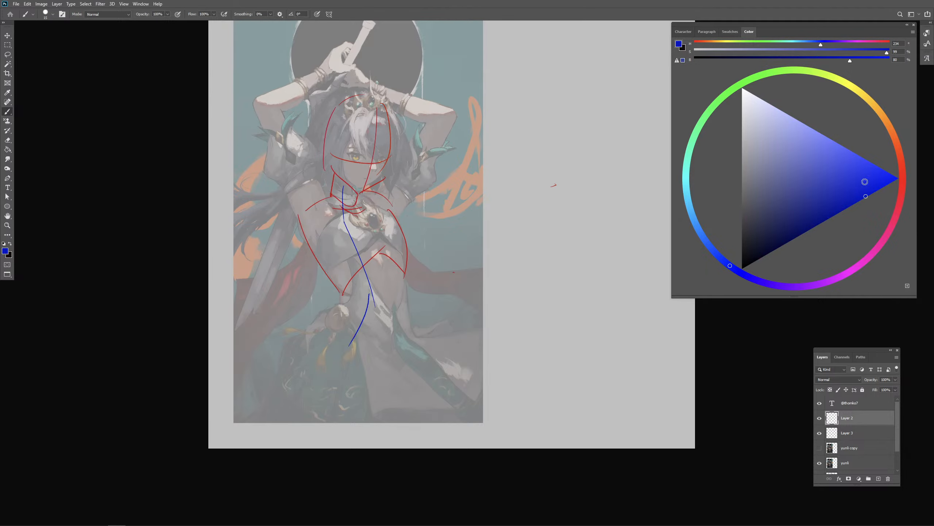
- Sketch the pelvis in red with its waistline, hip sides and converging lower curves, and mark both hip joints
left_click(894, 172)
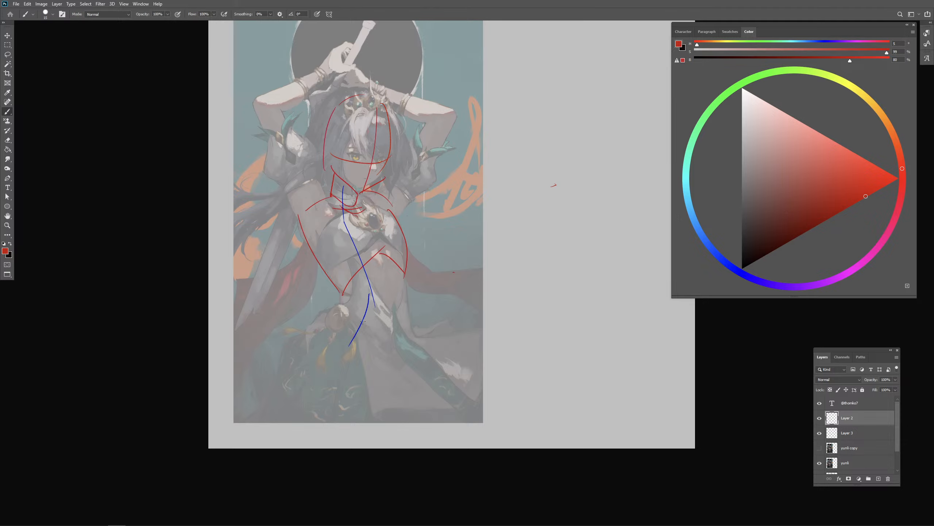
left_click_drag(328, 313, 416, 323)
key("ctrl+z")
left_click_drag(325, 305, 318, 316)
left_click_drag(410, 311, 405, 330)
mouse_move(324, 306)
left_mouse_down()
mouse_move(307, 336)
mouse_move(384, 380)
left_mouse_up()
left_click_drag(407, 326, 366, 392)
left_click_drag(411, 311, 368, 391)
left_click_drag(313, 354, 312, 359)
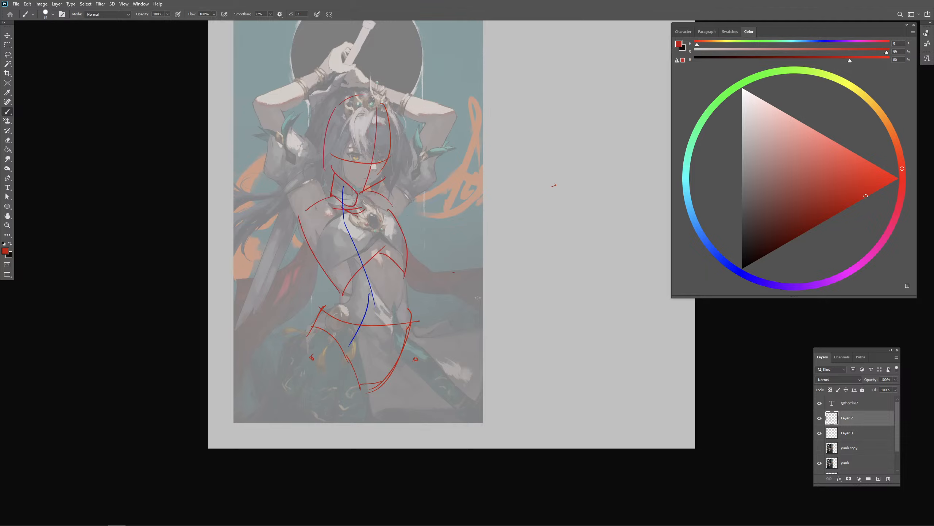
- Add short vertical red marks outside both hips and above both sides of the ribcage at the shoulders
left_click_drag(437, 360, 433, 347)
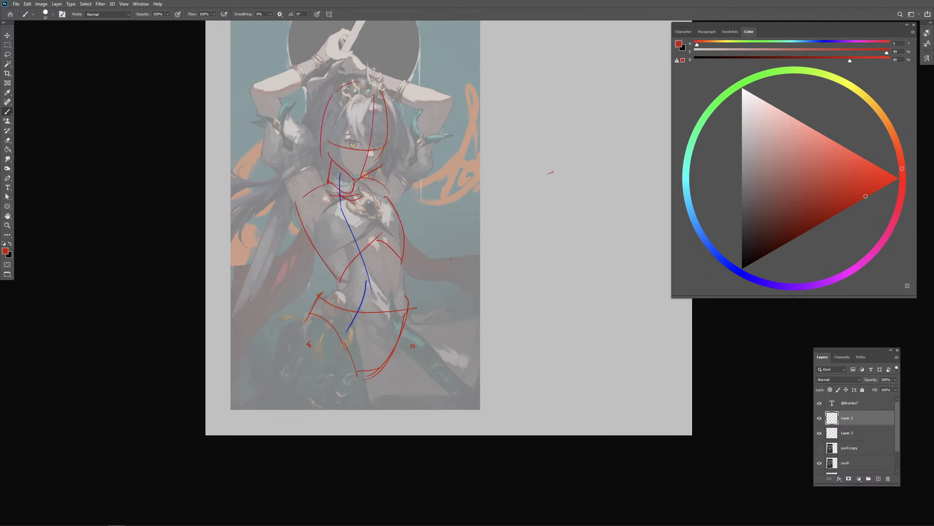
left_click_drag(294, 311, 294, 334)
left_click_drag(415, 306, 416, 327)
left_click_drag(295, 181, 298, 199)
left_click_drag(398, 185, 395, 208)
left_click_drag(427, 280, 426, 288)
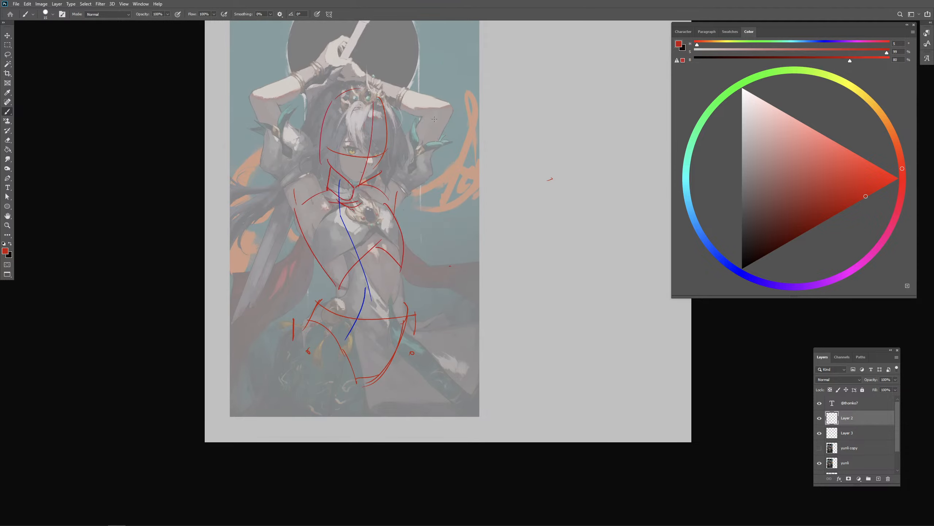
- Show the full-opacity copy and draw a red line from the character's left elbow down to the shoulder
left_click(820, 448)
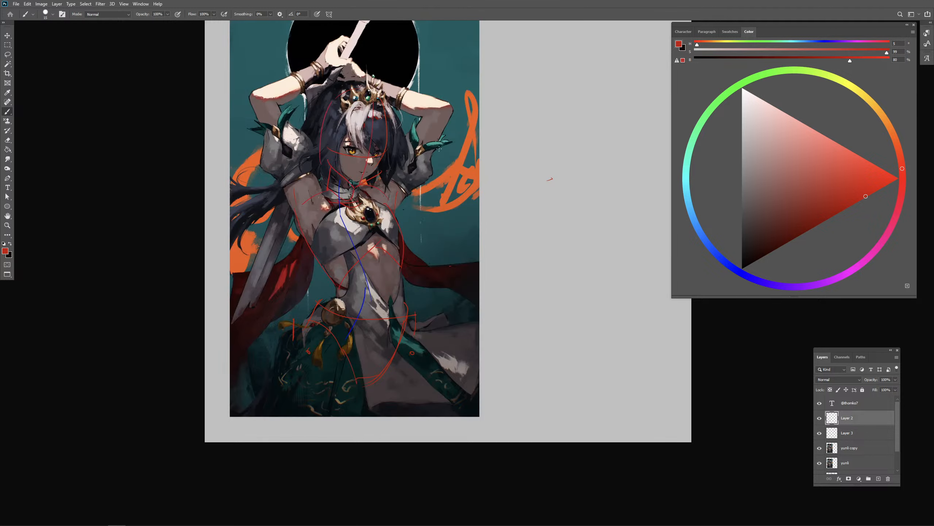
left_click_drag(438, 110, 426, 138)
left_click_drag(266, 103, 291, 147)
key("ctrl+z")
- Hide Layer 3 and try red strokes at the character's right elbow and forearm, undoing them
left_click(819, 419)
left_click(820, 418)
left_click(819, 433)
left_click_drag(259, 88, 257, 91)
left_click_drag(261, 97, 324, 80)
key("ctrl+z")
key("ctrl+z")
- Hide the full-opacity copy, lower the original painting layer's opacity further, and make the construction-line layer active
left_click_drag(842, 451, 842, 453)
left_click(820, 448)
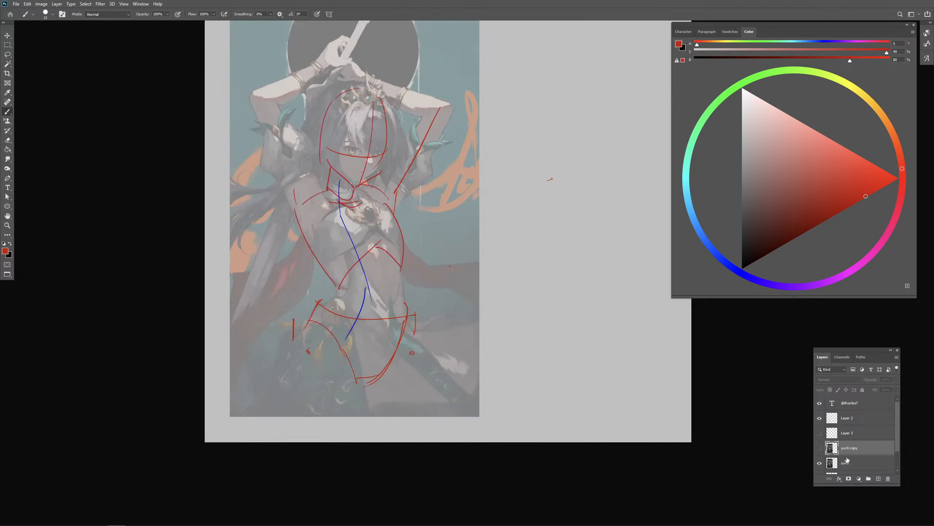
left_click(850, 463)
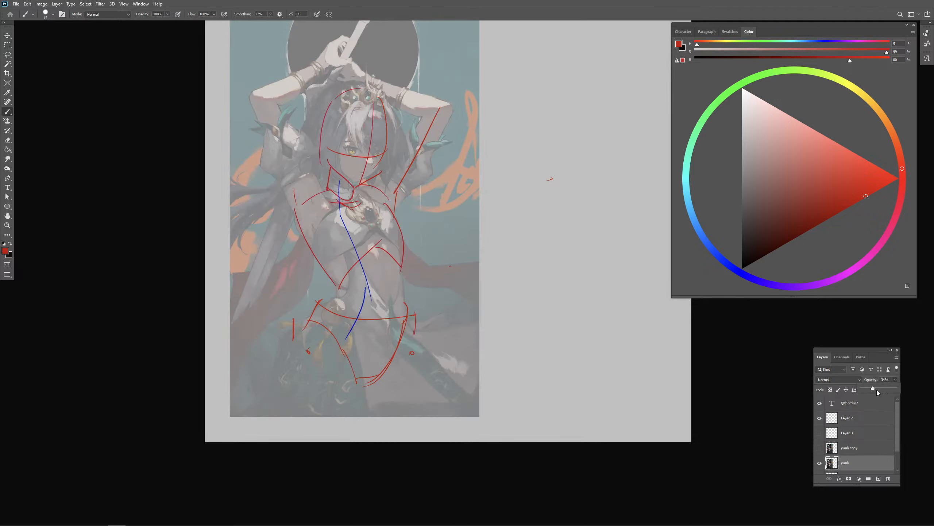
left_click_drag(873, 392, 867, 390)
left_click(822, 420)
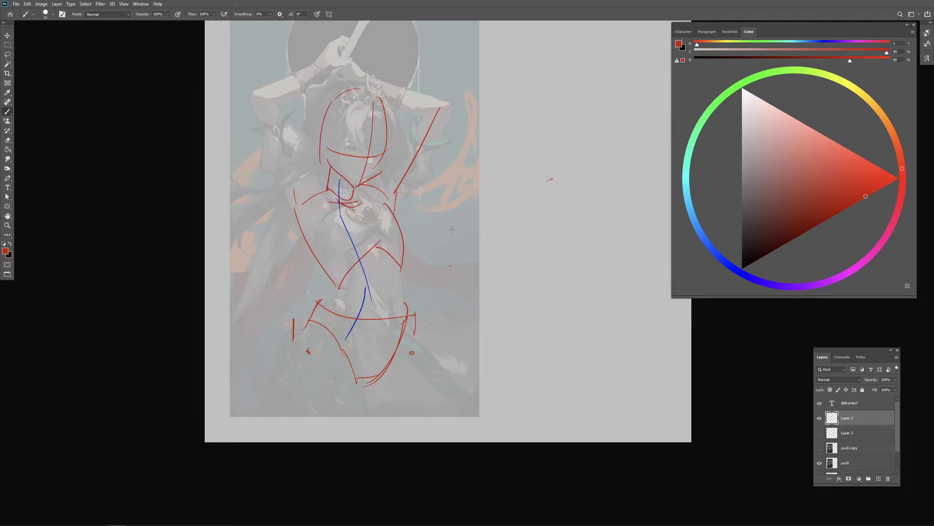
- Draw the character's raised right upper arm as a red cylinder from the shoulder to the elbow
scroll(449, 246, "down", 1)
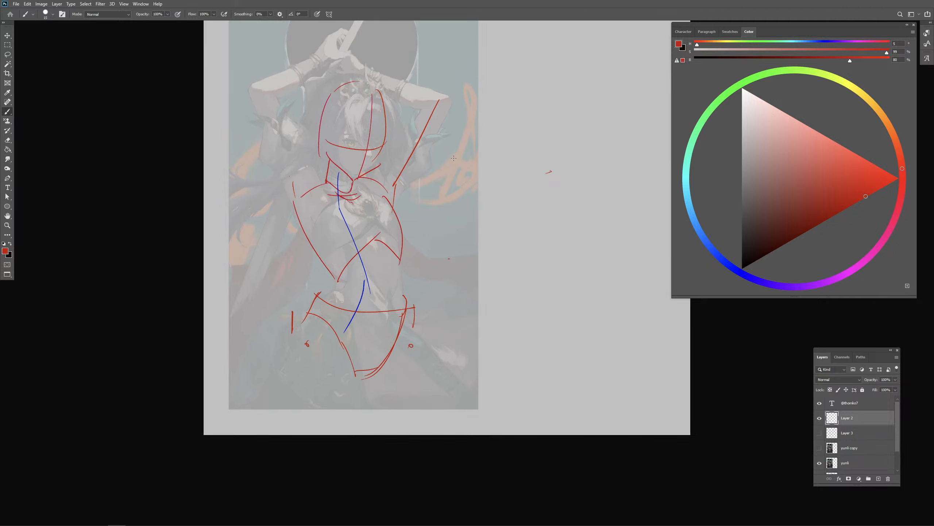
scroll(453, 158, "up", 2)
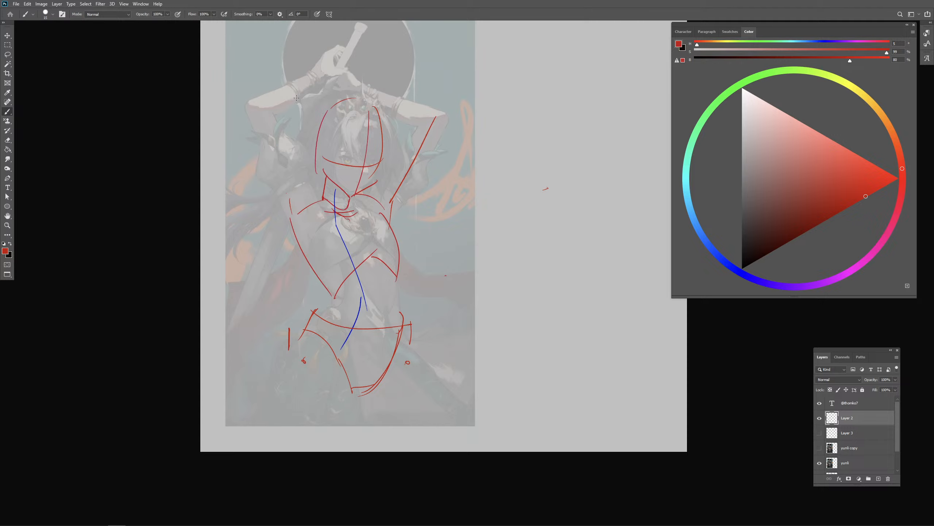
left_click_drag(309, 80, 311, 201)
key("ctrl+z")
left_click_drag(300, 94, 308, 205)
key("ctrl+z")
left_click_drag(296, 98, 288, 194)
key("ctrl+z")
key("ctrl+z")
mouse_move(282, 103)
left_mouse_down()
mouse_move(288, 201)
mouse_move(316, 179)
left_mouse_up()
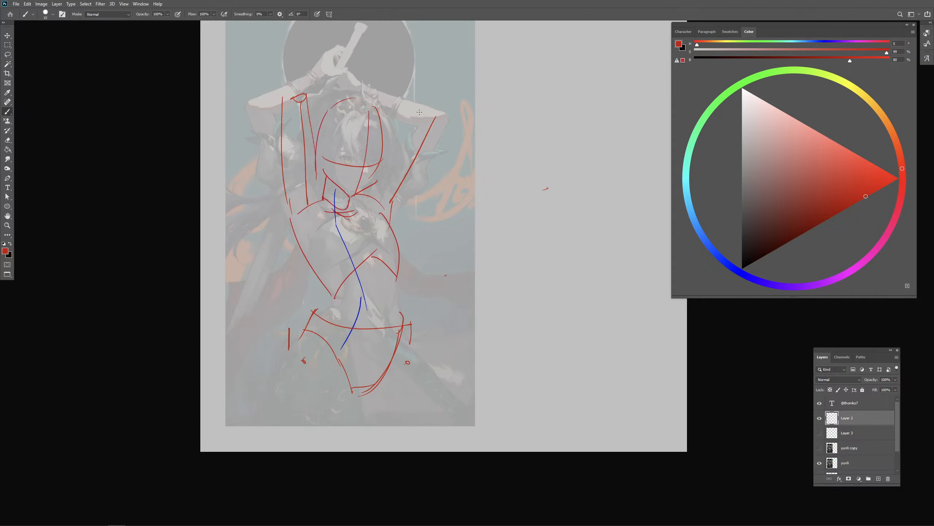
- Outline both sides of the character's left upper arm in red and draw a blue contour curve across the right upper arm
left_click_drag(422, 109, 379, 192)
key("ctrl+z")
left_click_drag(423, 111, 380, 186)
mouse_move(427, 106)
left_mouse_down()
mouse_move(450, 120)
mouse_move(408, 212)
left_mouse_up()
left_click(724, 260)
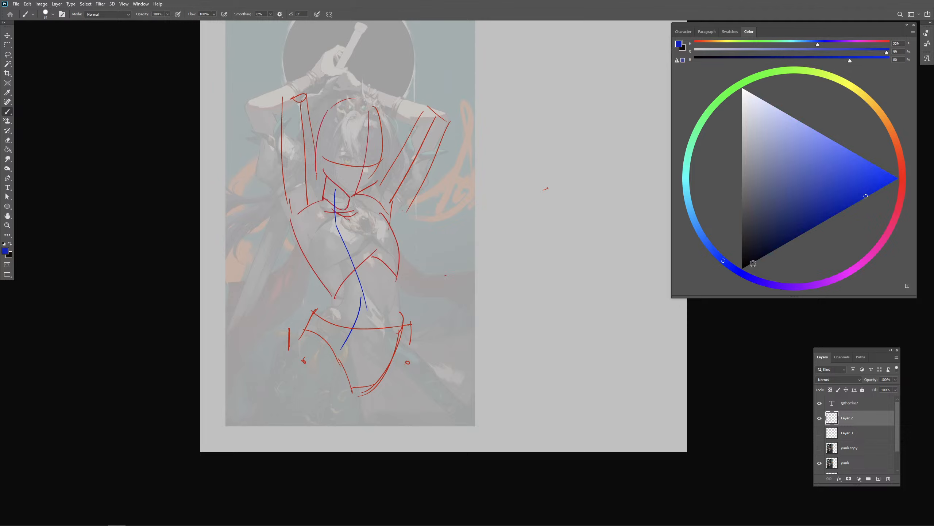
mouse_move(280, 158)
left_mouse_down()
mouse_move(306, 161)
mouse_move(319, 148)
left_mouse_up()
- Hide the construction lines, show the full-opacity copy and try blue strokes along its armbands and raised right arm
left_click(820, 418)
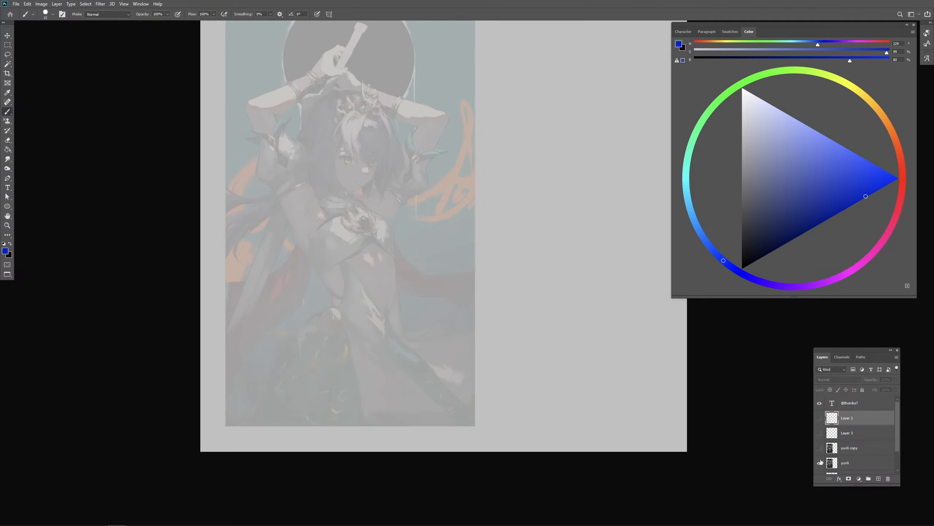
left_click(820, 447)
left_click(846, 448)
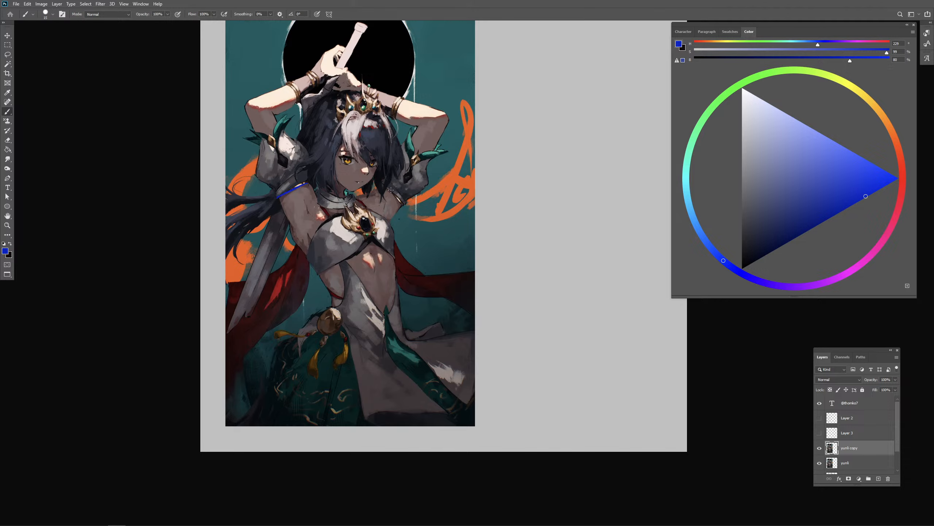
left_click_drag(390, 190, 404, 203)
mouse_move(308, 220)
left_mouse_down()
mouse_move(251, 79)
mouse_move(273, 96)
left_mouse_up()
key("ctrl+z")
- Show the construction-line layer again, make it active, and hide the full-opacity copy
left_click(820, 449)
left_click(819, 418)
left_click(846, 420)
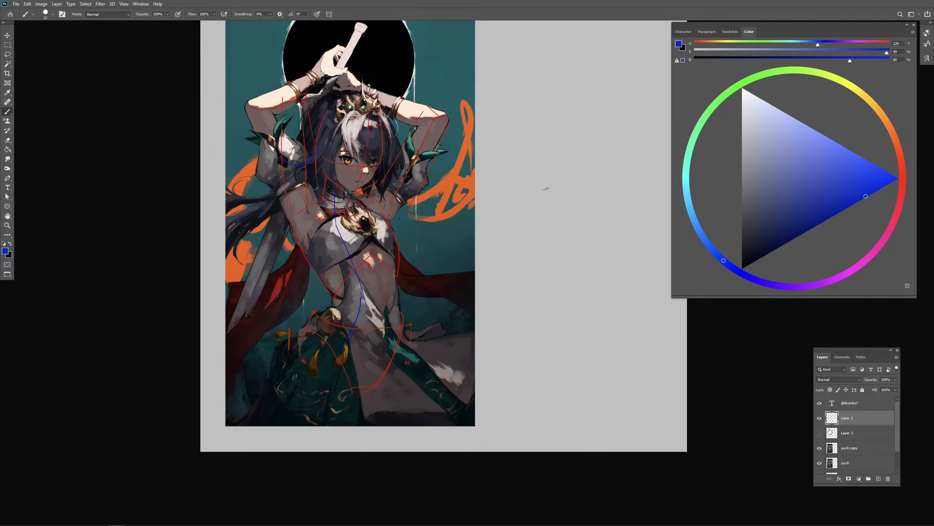
left_click(820, 449)
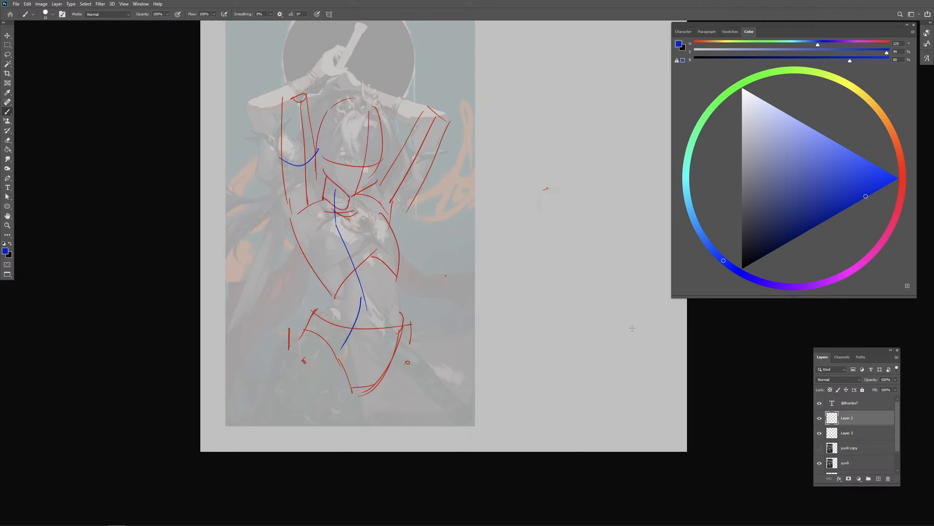
- Draw a blue contour curve across the character's left upper arm
mouse_move(400, 158)
left_mouse_down()
mouse_move(437, 179)
mouse_move(426, 173)
left_mouse_up()
key("ctrl+z")
mouse_move(452, 134)
left_mouse_down()
mouse_move(512, 134)
mouse_move(490, 146)
left_mouse_up()
key("ctrl+z")
- Set the brush colour back to red and mark the character's right elbow and wrist with small circles
left_click(900, 174)
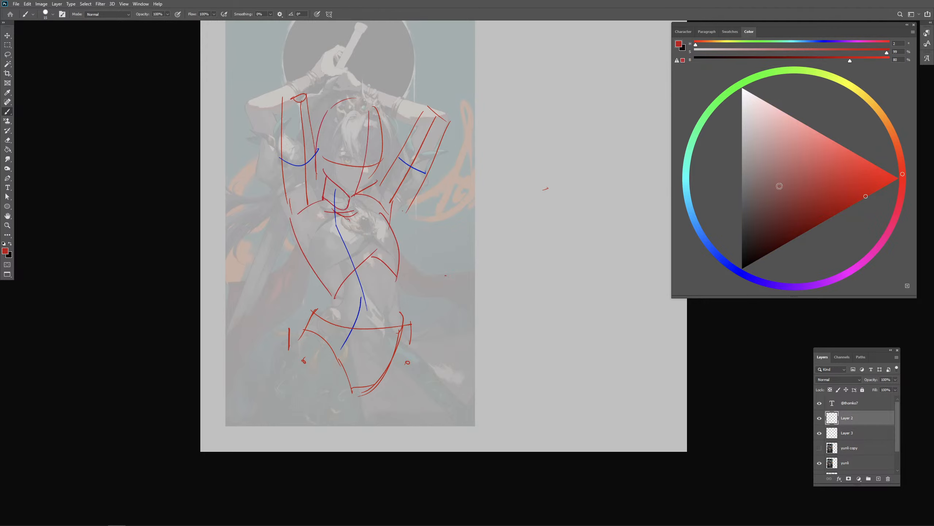
left_click_drag(297, 105, 291, 99)
left_click_drag(333, 74, 331, 74)
- Draw straight red lines along the sword handle above the character's head
scroll(359, 42, "up", 2)
left_click_drag(385, 37, 347, 119)
key("ctrl+z")
mouse_move(383, 34)
left_mouse_down()
mouse_move(345, 121)
mouse_move(388, 36)
mouse_move(350, 126)
mouse_move(359, 107)
mouse_move(363, 119)
left_mouse_up()
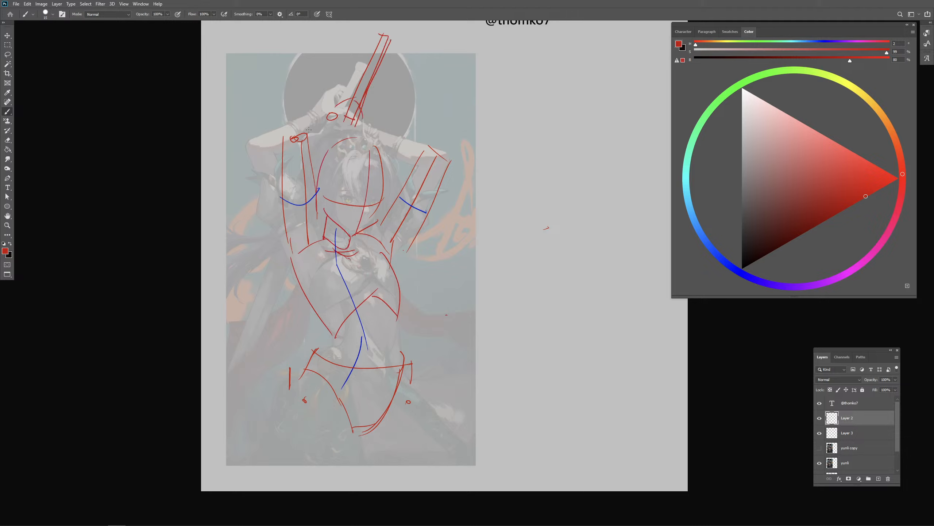
- Draw red construction lines for both raised forearms, connecting each elbow to the hands above the head
mouse_move(285, 139)
left_mouse_down()
mouse_move(316, 139)
mouse_move(317, 153)
mouse_move(313, 130)
mouse_move(316, 157)
mouse_move(350, 128)
left_mouse_up()
key("ctrl+z")
mouse_move(294, 130)
left_mouse_down()
mouse_move(339, 112)
mouse_move(351, 127)
mouse_move(328, 142)
mouse_move(434, 142)
left_mouse_up()
key("ctrl+z")
key("ctrl+z")
left_click_drag(362, 117, 434, 141)
mouse_move(362, 132)
left_mouse_down()
mouse_move(403, 162)
mouse_move(436, 139)
mouse_move(450, 154)
mouse_move(449, 163)
mouse_move(404, 161)
mouse_move(406, 180)
left_mouse_up()
left_click_drag(419, 306, 416, 263)
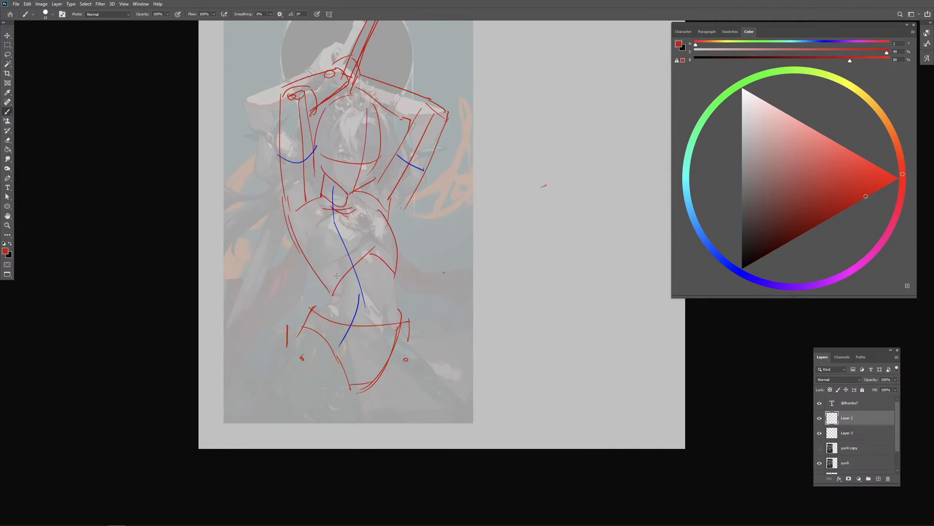
- Draw red side contours from the armpits over the ribcage and waist down to the pelvis on both sides
left_click_drag(293, 234, 272, 248)
key("ctrl+z")
left_click_drag(403, 304, 392, 308)
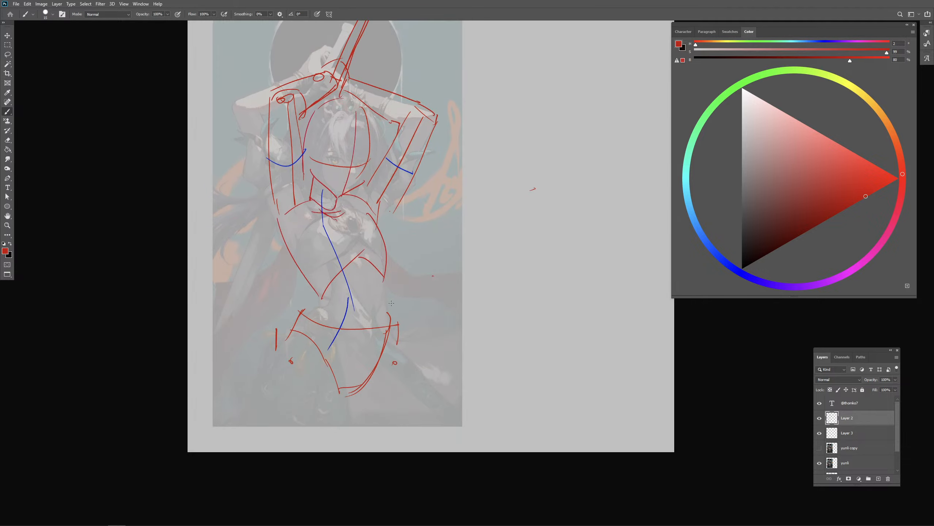
key("ctrl+minus")
left_click_drag(409, 239, 390, 177)
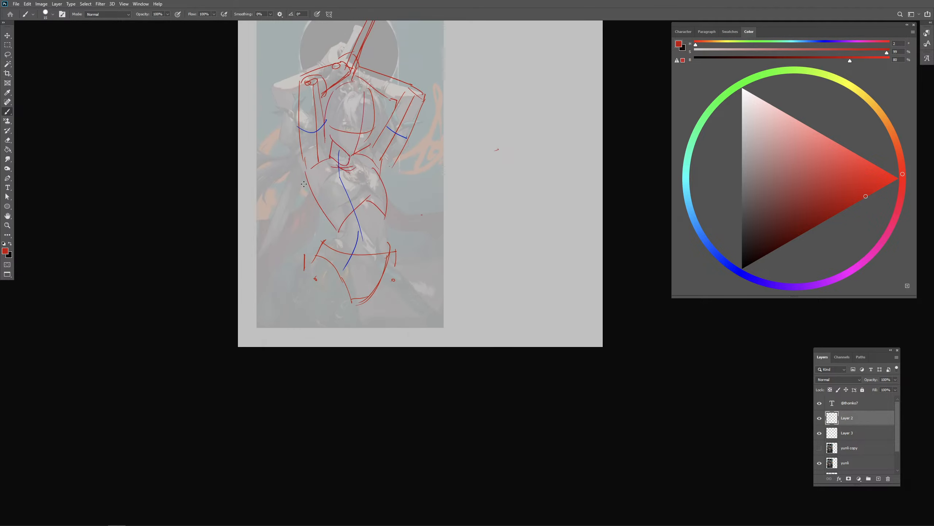
left_click_drag(304, 183, 344, 244)
left_click_drag(386, 213, 390, 247)
left_click_drag(381, 169, 394, 186)
left_click_drag(387, 177, 386, 201)
key("ctrl+z")
- Outline the character's right thigh in red below the pelvis and compare the lines with the full-opacity copy
mouse_move(333, 223)
left_mouse_down()
mouse_move(300, 288)
mouse_move(301, 342)
left_mouse_up()
left_click_drag(353, 303, 356, 335)
left_click(821, 448)
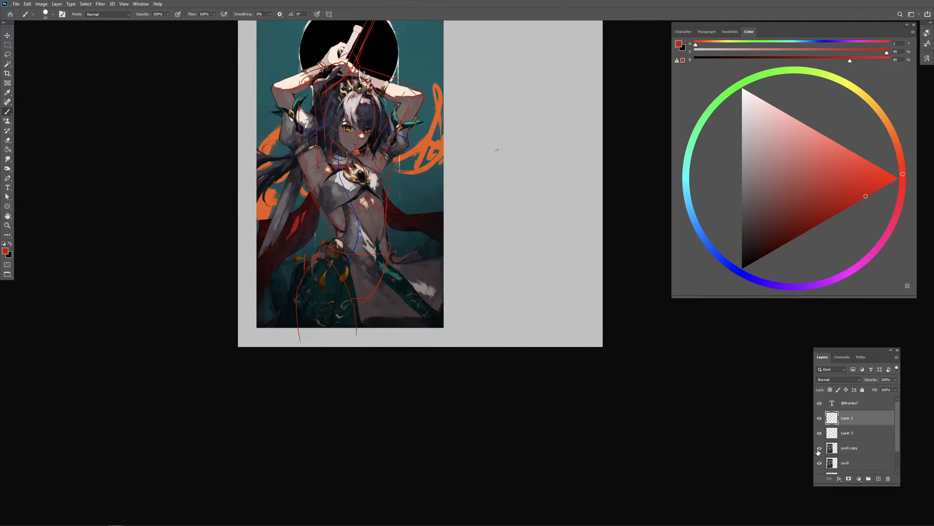
left_click(820, 448)
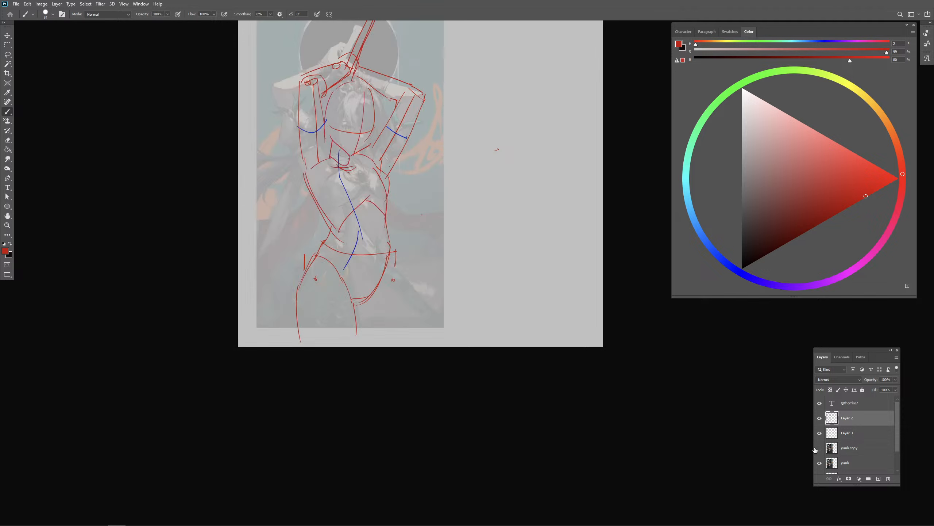
left_click(820, 447)
left_click(820, 447)
- Outline the character's left thigh in red from the hip downwards and add a short stroke under the neck
left_click_drag(396, 259, 408, 324)
key("ctrl+z")
left_click_drag(405, 285, 406, 348)
key("ctrl+z")
key("ctrl+z")
left_click_drag(397, 262, 400, 345)
left_click_drag(359, 305, 362, 330)
left_click_drag(353, 155, 351, 160)
- Draw red curves for the chest, from the collarbone area down the side of the ribcage
left_click_drag(403, 209, 396, 219)
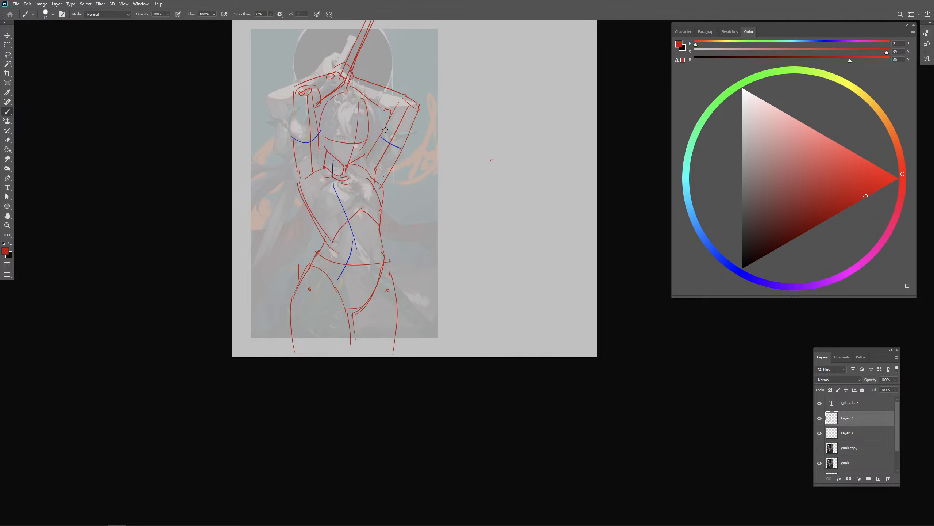
key("ctrl+plus")
left_click_drag(397, 123, 429, 241)
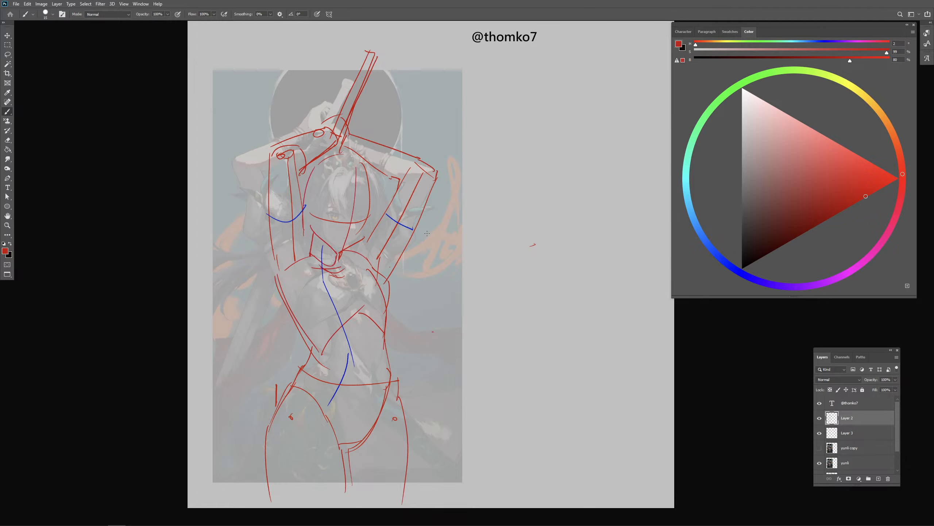
left_click_drag(347, 265, 361, 293)
mouse_move(316, 317)
left_mouse_down()
mouse_move(370, 314)
mouse_move(313, 319)
mouse_move(386, 313)
left_mouse_up()
key("ctrl+z")
left_click_drag(311, 284, 307, 321)
- Undo the extra collarbone strokes and erase the old ribcage arch where it overlaps the underbust line
left_click_drag(333, 261, 338, 275)
key("ctrl+z")
left_click_drag(332, 260, 337, 272)
key("ctrl+z")
key("e")
mouse_move(359, 313)
left_mouse_down()
mouse_move(332, 345)
mouse_move(368, 312)
mouse_move(384, 345)
mouse_move(387, 321)
left_mouse_up()
key("b")
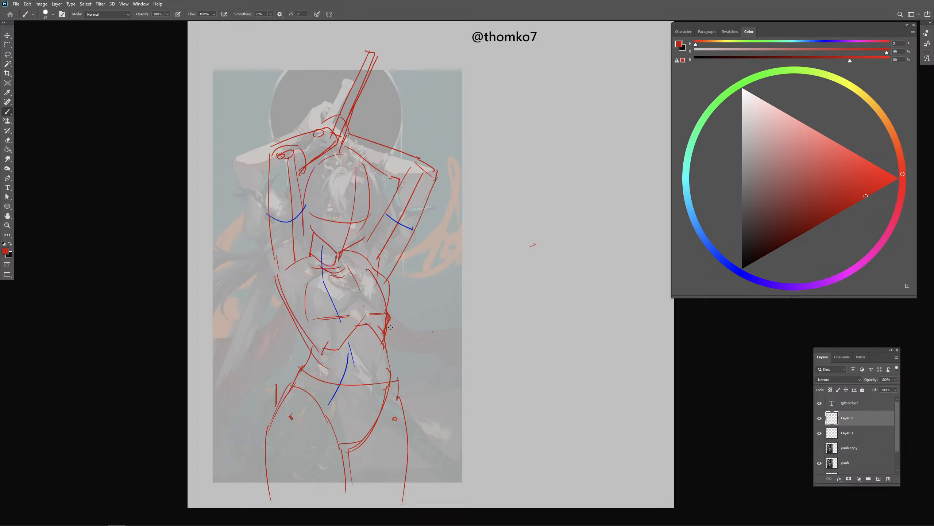
- Erase the stray marks at the ribcage's outer edge and redraw the waist contour down to the left hip in red
key("e")
left_click_drag(389, 326, 385, 335)
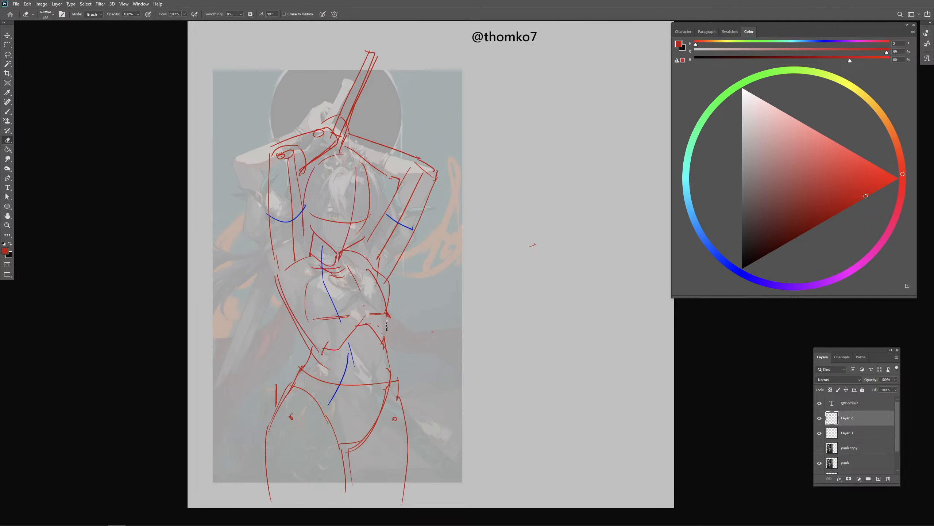
key("b")
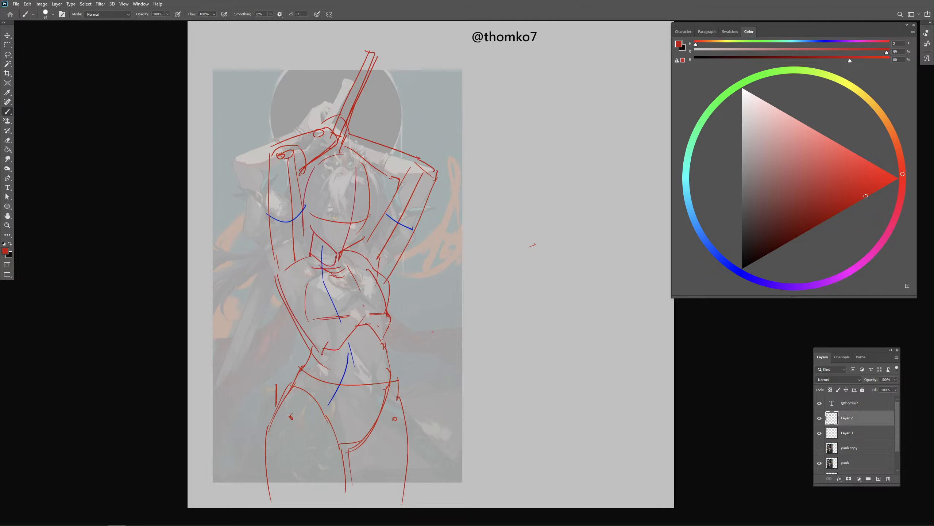
key("e")
left_click_drag(388, 312, 387, 318)
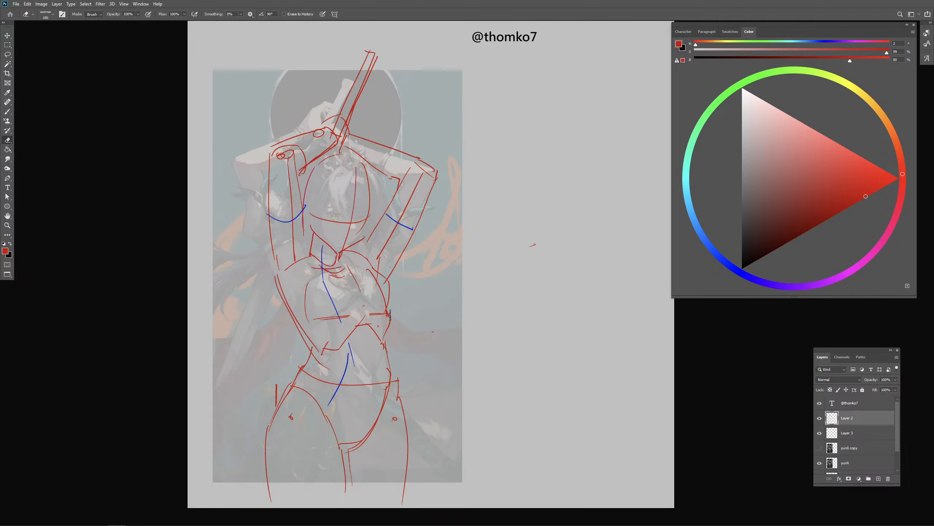
key("b")
left_click_drag(387, 329, 390, 371)
key("e")
key("b")
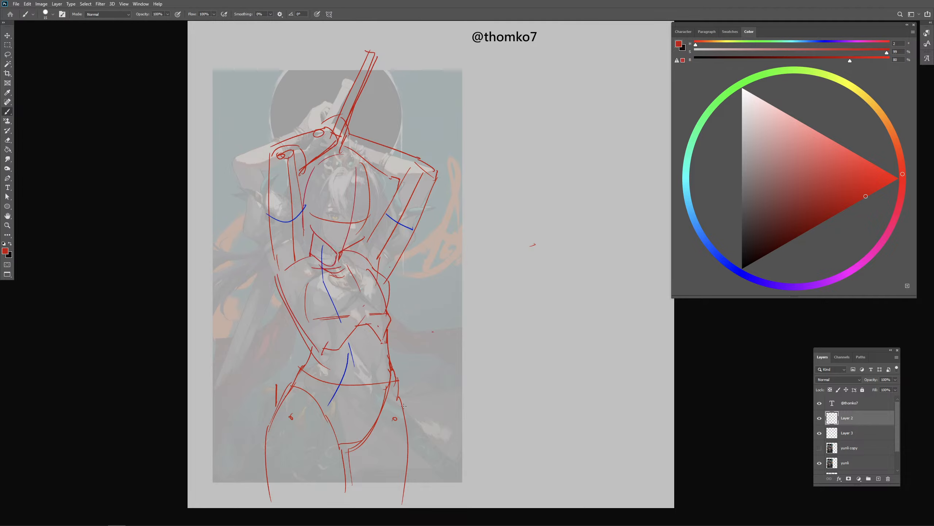
- Show the full-opacity painting copy, hide both line layers and make the copy active
left_click(820, 448)
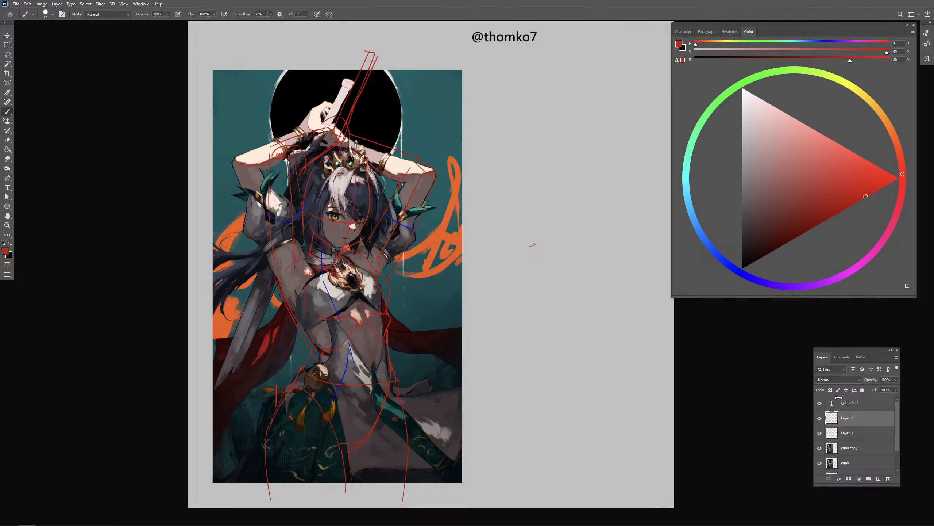
left_click(820, 418)
left_click(820, 434)
left_click(855, 449)
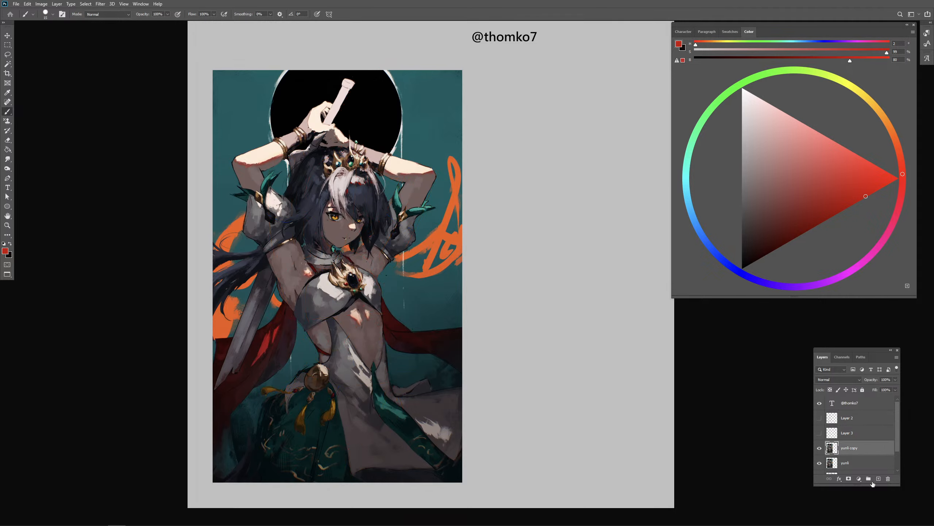
- Add a new layer above the painting copy, switch to the textured brush and sample the teal background colour
left_click(878, 479)
key("period")
mouse_move(280, 173)
left_mouse_down()
mouse_move(296, 165)
mouse_move(275, 195)
left_mouse_up()
left_click(237, 140, "alt")
left_click(820, 417)
left_click(236, 139, "alt")
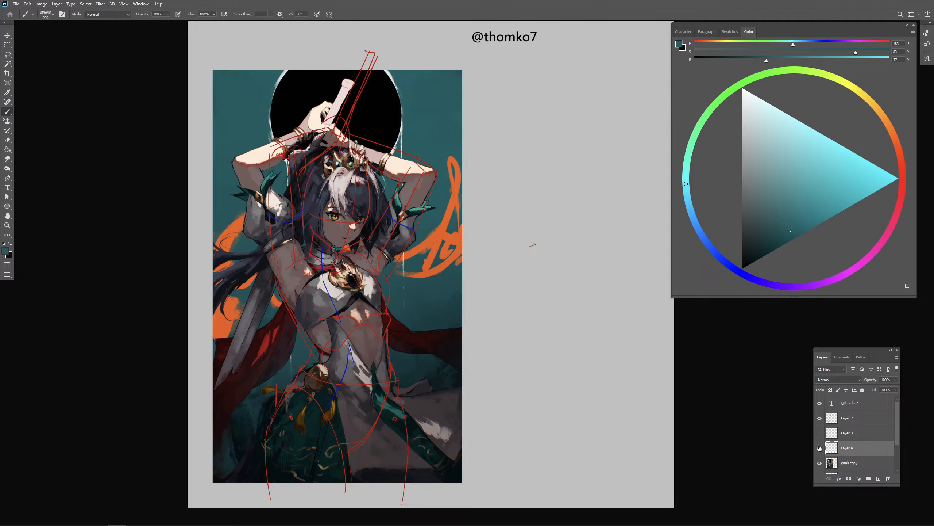
- Try a second new layer above the painting copy, hiding both empty layers
left_click(820, 433)
left_click(820, 434)
left_click(820, 448)
left_click(845, 465)
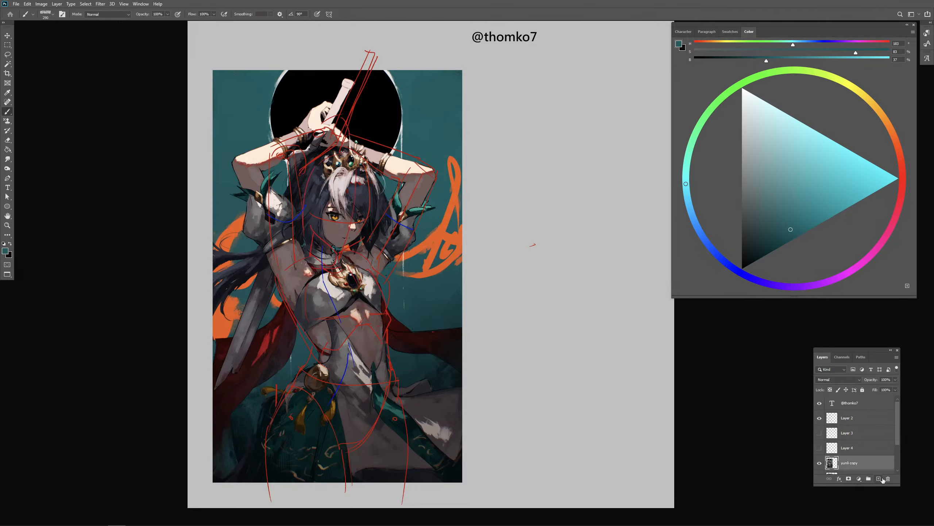
left_click(880, 479)
left_click(819, 463)
scroll(896, 440, "down", 2)
- Toggle the visibility of the empty layers to check which one can be painted on
left_click(846, 403)
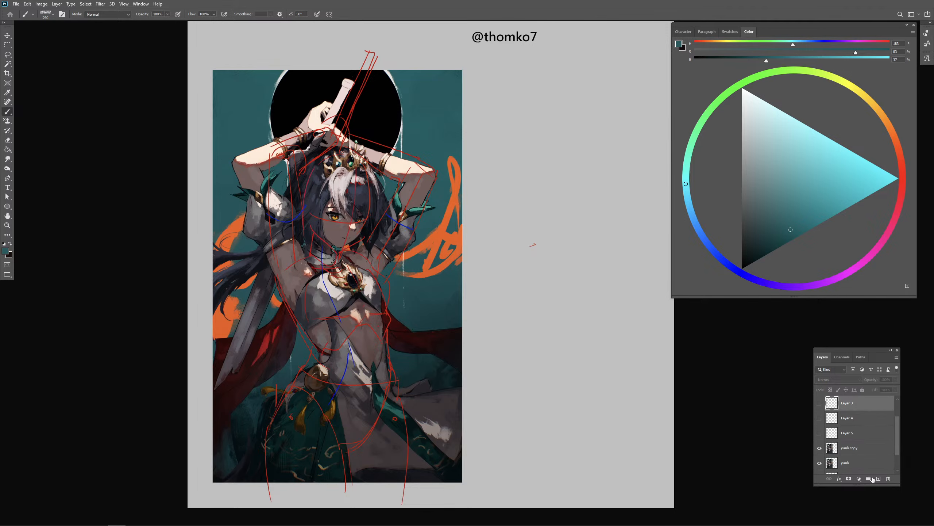
left_click(820, 402)
left_click(819, 403)
left_click(820, 433)
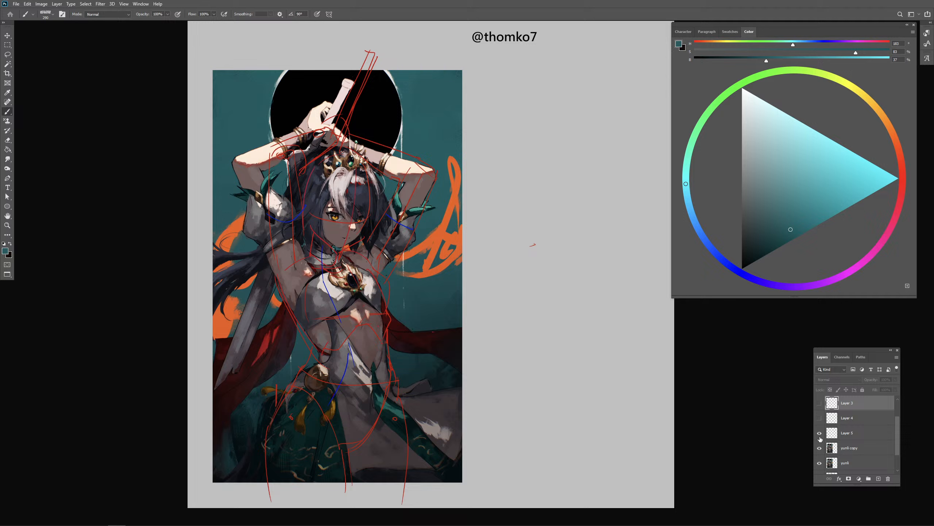
left_click(846, 428)
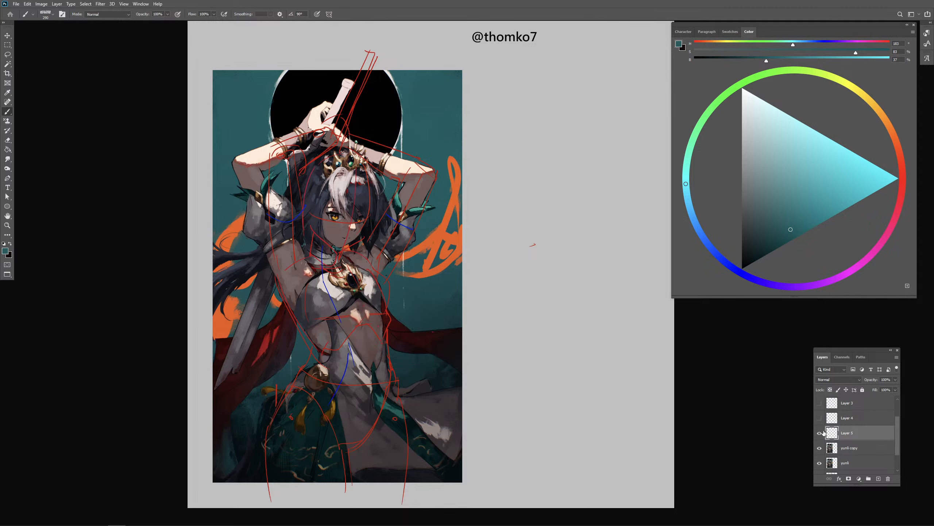
left_click(820, 432)
left_click_drag(898, 436, 896, 419)
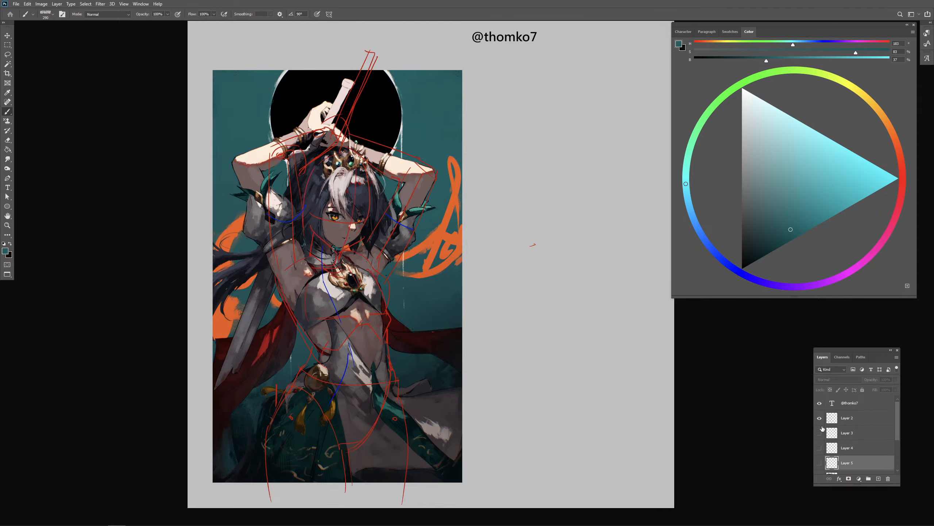
- Hide the construction-line layer and move the visible empty layer above it
left_click(820, 418)
left_click(820, 434)
left_click(846, 433)
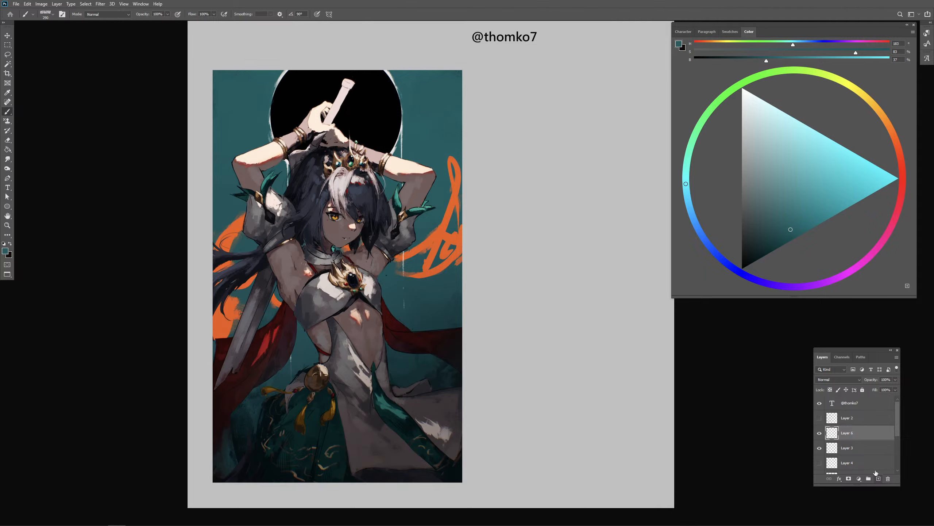
left_click_drag(850, 433, 840, 410)
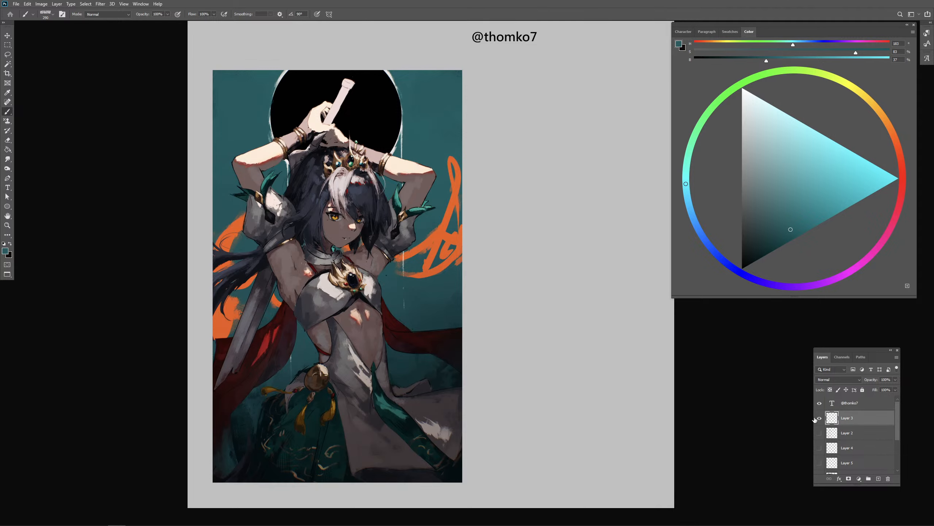
- Cover the character's right elbow with sampled background teal and repaint the upper arm straighter in sampled skin tone
left_click(283, 172, "alt")
left_click(240, 134, "alt")
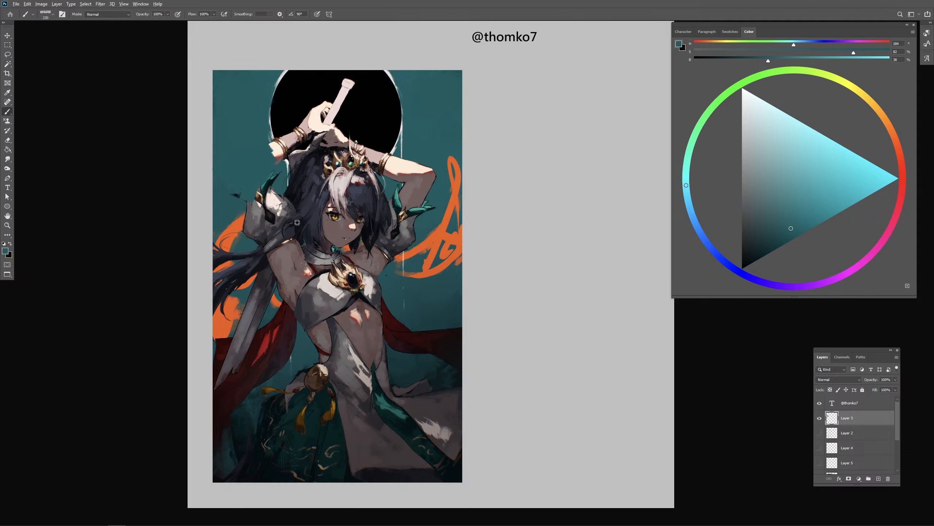
left_click(295, 270, "alt")
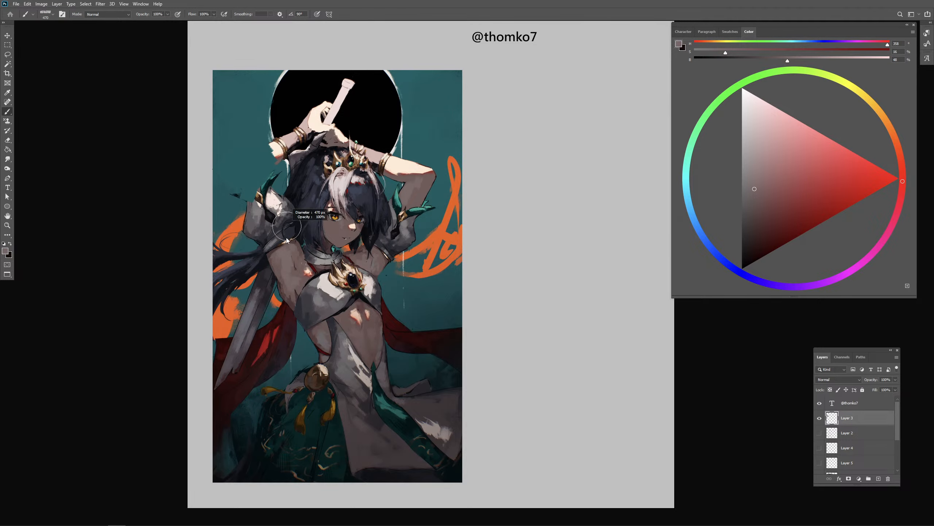
left_click(293, 259, "alt")
left_click_drag(287, 235, 281, 236)
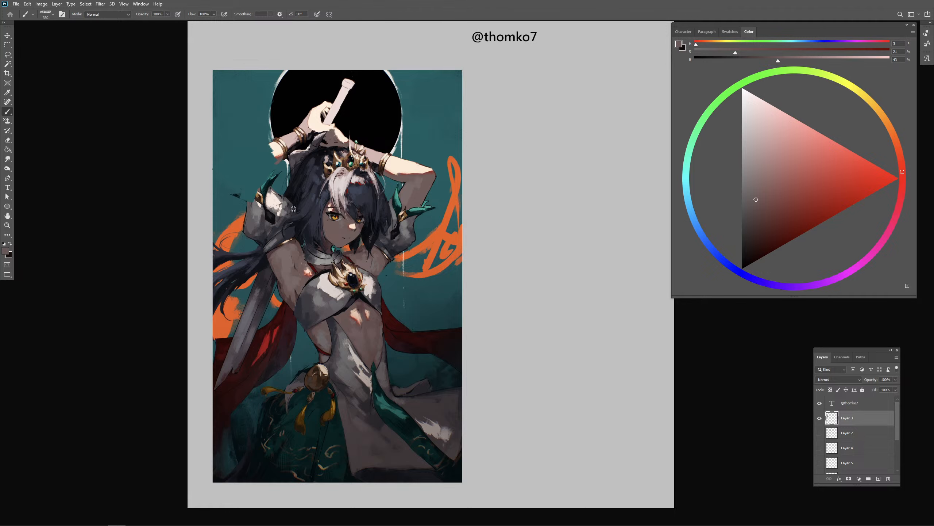
left_click_drag(294, 202, 289, 206)
left_click_drag(283, 162, 305, 261)
left_click_drag(282, 201, 294, 273)
- Repaint the right forearm shorter in sampled light skin tone, from the new elbow to the hand
mouse_move(295, 148)
left_mouse_down()
mouse_move(283, 163)
mouse_move(311, 137)
mouse_move(319, 158)
mouse_move(316, 133)
mouse_move(294, 145)
mouse_move(257, 144)
mouse_move(306, 125)
mouse_move(270, 137)
mouse_move(275, 150)
mouse_move(281, 137)
left_mouse_up()
left_click(314, 117, "alt")
left_click(296, 112, "alt")
left_click(258, 90, "alt")
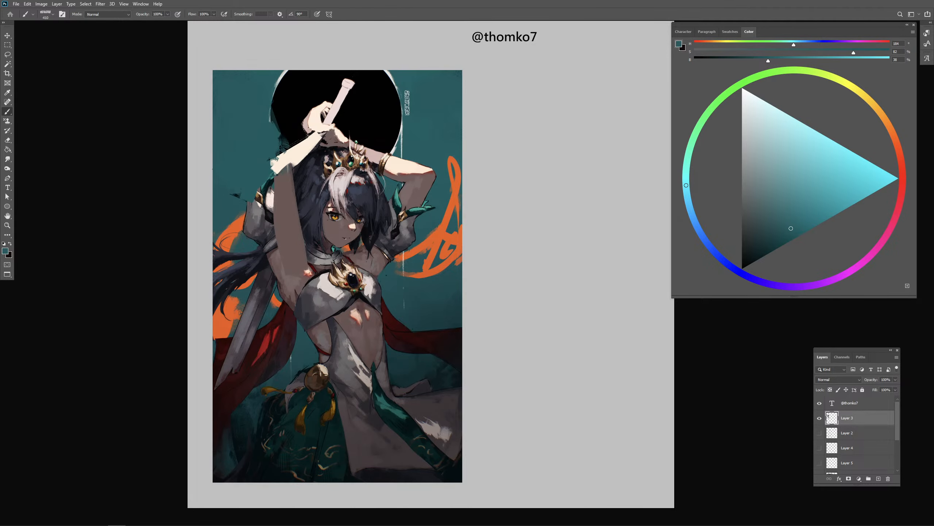
- Refine the repainted forearm's shape and edges with sampled colours, undoing the last three strokes
right_click(308, 174, "alt")
left_click(300, 156, "alt")
mouse_move(308, 175)
left_mouse_down()
mouse_move(297, 150)
mouse_move(281, 159)
mouse_move(289, 165)
mouse_move(307, 134)
left_mouse_up()
mouse_move(294, 144)
left_mouse_down()
mouse_move(312, 133)
mouse_move(305, 127)
left_mouse_up()
left_click(324, 96, "alt")
mouse_move(305, 127)
left_mouse_down()
mouse_move(319, 113)
mouse_move(308, 127)
left_mouse_up()
key("ctrl+z")
key("ctrl+z")
key("ctrl+z")
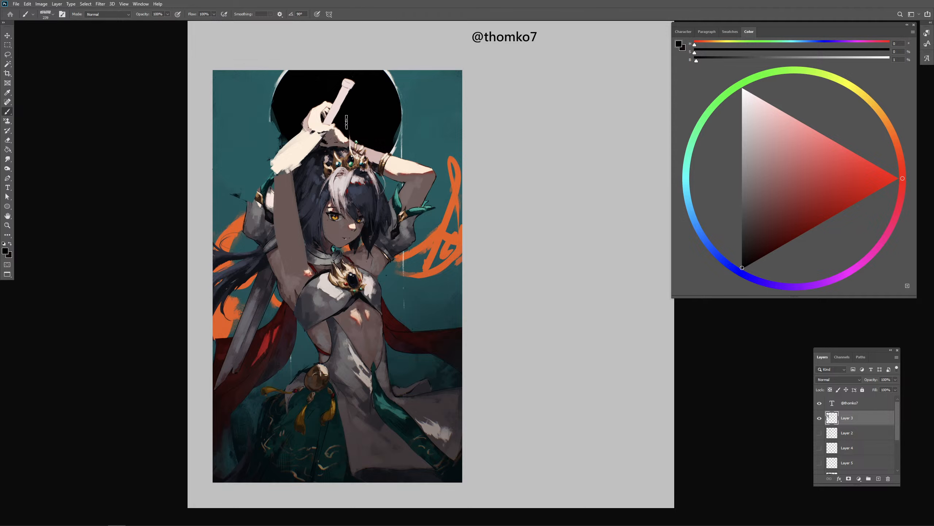
- Hide the arm repaint layer, add a new layer on top and set up a hard round brush in bright red
left_click(820, 419)
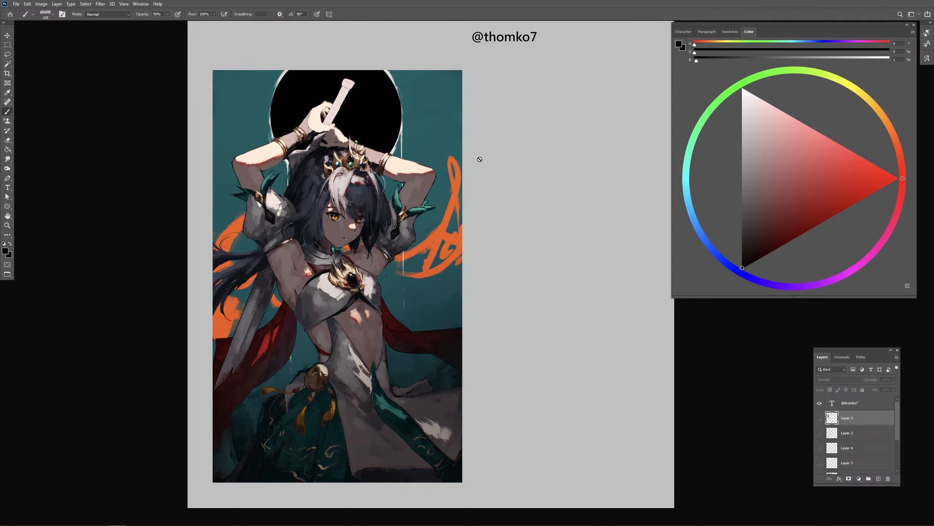
left_click(884, 186)
left_click(879, 479)
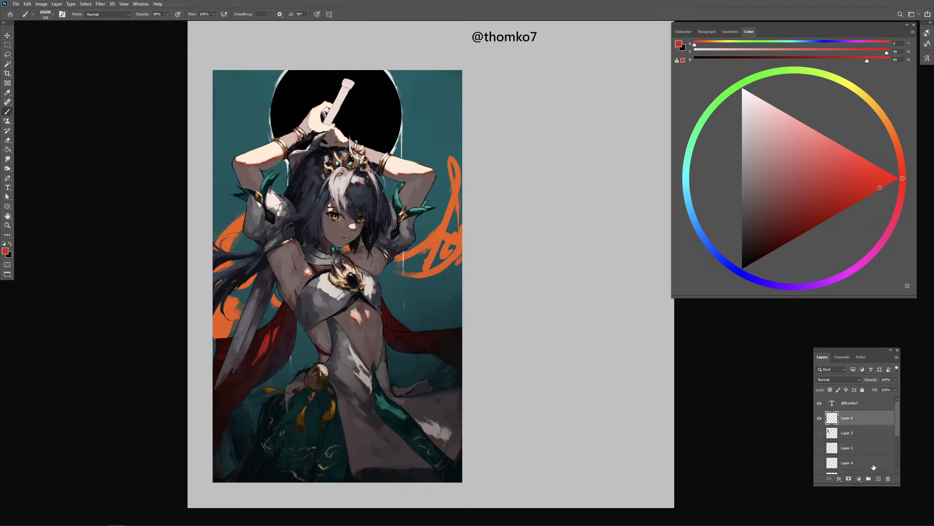
mouse_move(156, 519)
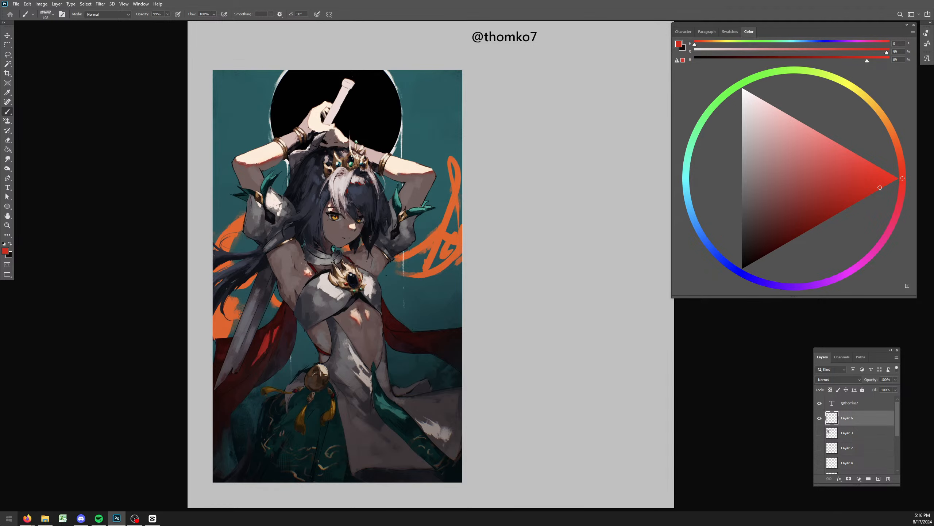
key("comma")
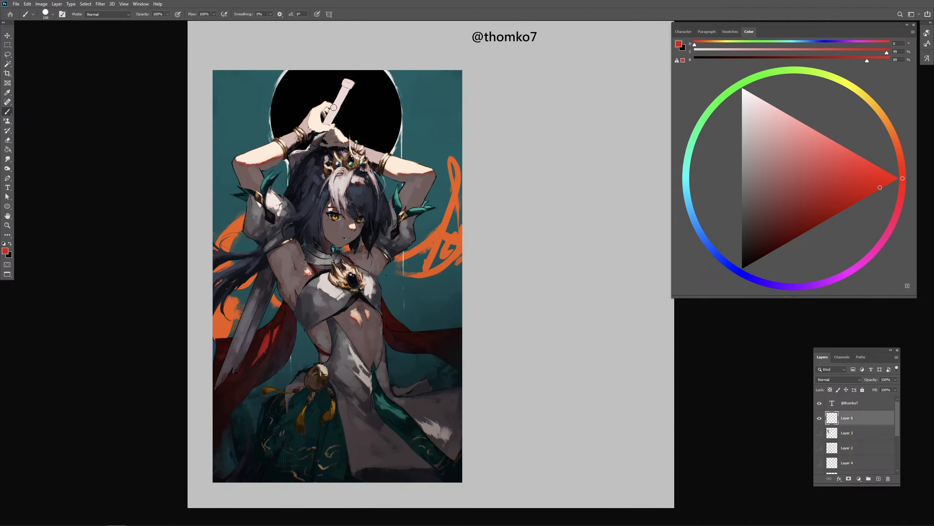
key("p")
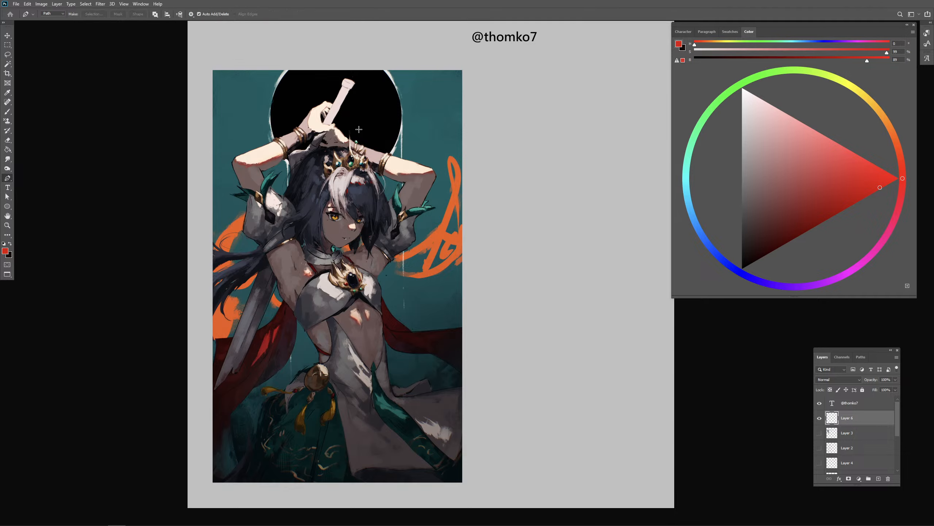
key("b")
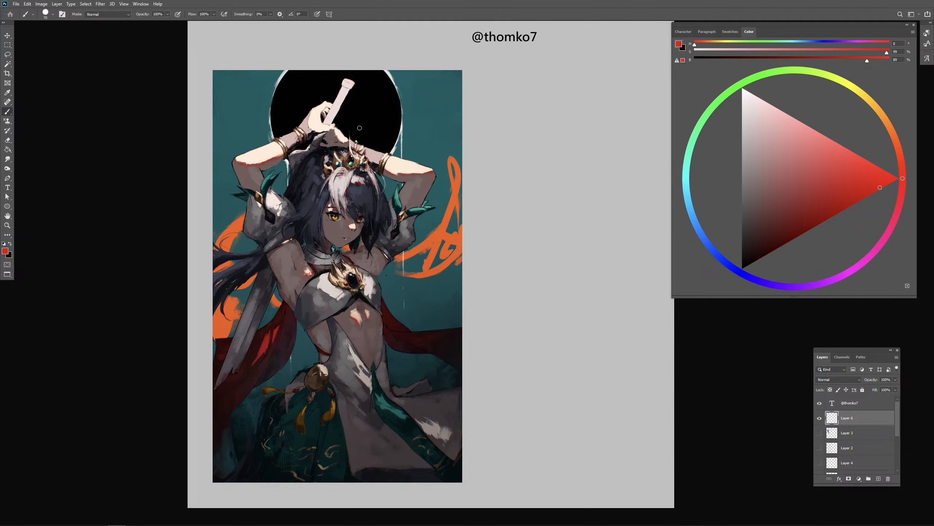
- Circle the hands on the sword handle in red and draw an arrow to the blank canvas beside the painting
left_click_drag(346, 97, 318, 96)
left_click_drag(364, 130, 375, 135)
left_click_drag(359, 117, 506, 114)
left_click_drag(495, 103, 487, 125)
mouse_move(553, 145)
left_mouse_down()
mouse_move(460, 137)
mouse_move(455, 150)
mouse_move(398, 147)
mouse_move(434, 187)
mouse_move(463, 153)
left_mouse_up()
- Sketch a cylindrical wrist with a boxy hand beside the arrow, and undo the last three hand strokes
mouse_move(431, 125)
left_mouse_down()
mouse_move(488, 136)
mouse_move(479, 180)
left_mouse_up()
left_click_drag(462, 165, 477, 169)
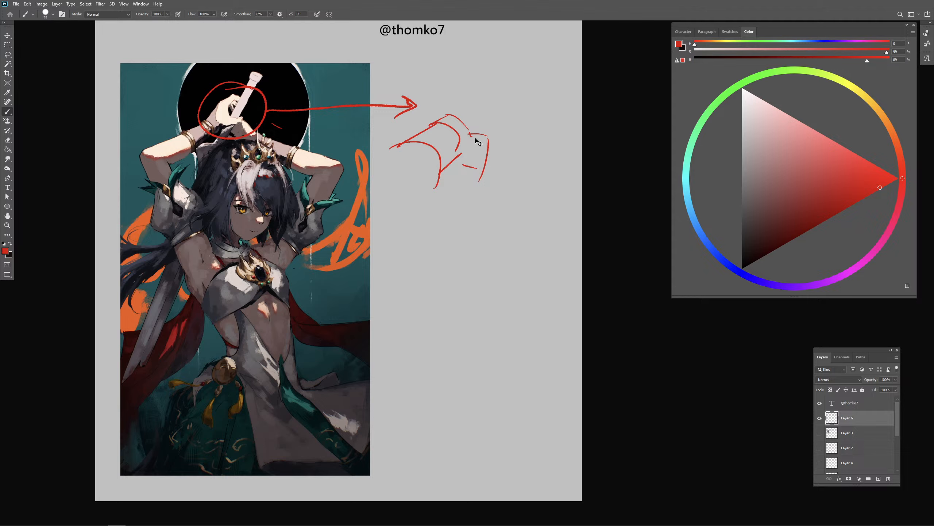
key("ctrl+z")
key("ctrl+z")
key("ctrl+z")
- Sketch the back of the hand extending from the wrist, with knuckle lines and the lower edge of the palm
mouse_move(450, 111)
left_mouse_down()
mouse_move(475, 162)
mouse_move(470, 102)
mouse_move(488, 94)
mouse_move(485, 137)
left_mouse_up()
key("ctrl+z")
mouse_move(471, 99)
left_mouse_down()
mouse_move(489, 85)
mouse_move(531, 96)
mouse_move(498, 131)
left_mouse_up()
key("ctrl+z")
left_click_drag(491, 98, 497, 123)
left_click_drag(496, 115, 500, 137)
mouse_move(501, 138)
left_mouse_down()
mouse_move(508, 162)
mouse_move(496, 142)
left_mouse_up()
key("ctrl+z")
key("ctrl+z")
left_click_drag(495, 142, 495, 165)
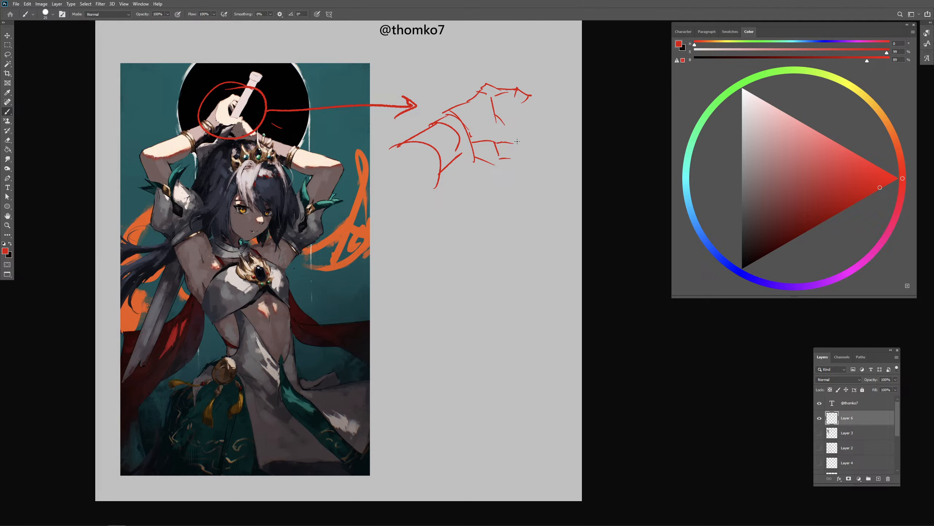
- Continue the red hand sketch with the curled lower fingers, the outer finger ends and plane lines on the back of the hand
left_click_drag(517, 142, 537, 133)
mouse_move(500, 104)
left_mouse_down()
mouse_move(532, 98)
mouse_move(531, 117)
left_mouse_up()
key("ctrl+z")
mouse_move(492, 100)
left_mouse_down()
mouse_move(503, 125)
mouse_move(486, 131)
mouse_move(516, 160)
mouse_move(479, 162)
mouse_move(507, 162)
mouse_move(504, 146)
mouse_move(532, 138)
mouse_move(523, 161)
left_mouse_up()
key("e")
key("b")
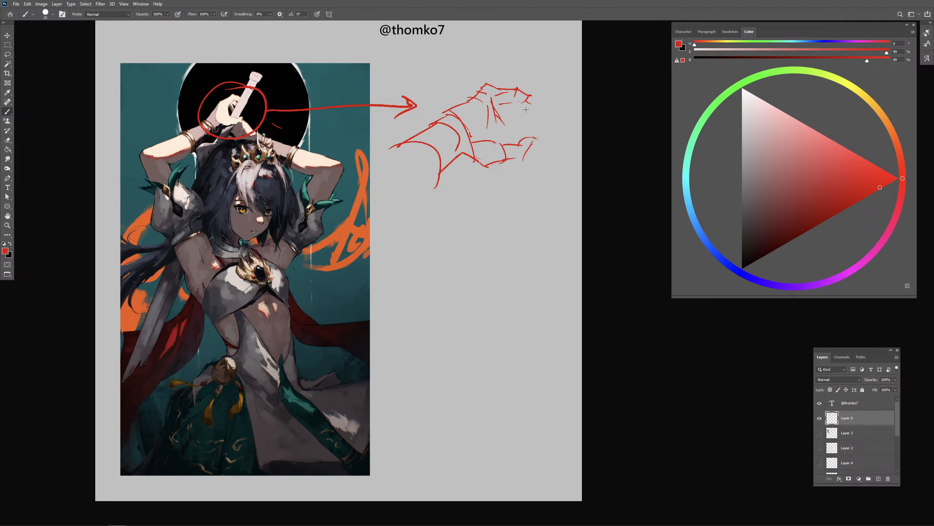
left_click_drag(529, 101, 538, 109)
mouse_move(514, 112)
left_mouse_down()
mouse_move(548, 129)
mouse_move(535, 134)
mouse_move(526, 121)
mouse_move(524, 131)
left_mouse_up()
- Sketch the sword handle as two slanted parallel lines passing through the grip of the red hand
mouse_move(536, 37)
left_mouse_down()
mouse_move(502, 154)
mouse_move(509, 140)
left_mouse_up()
key("ctrl+z")
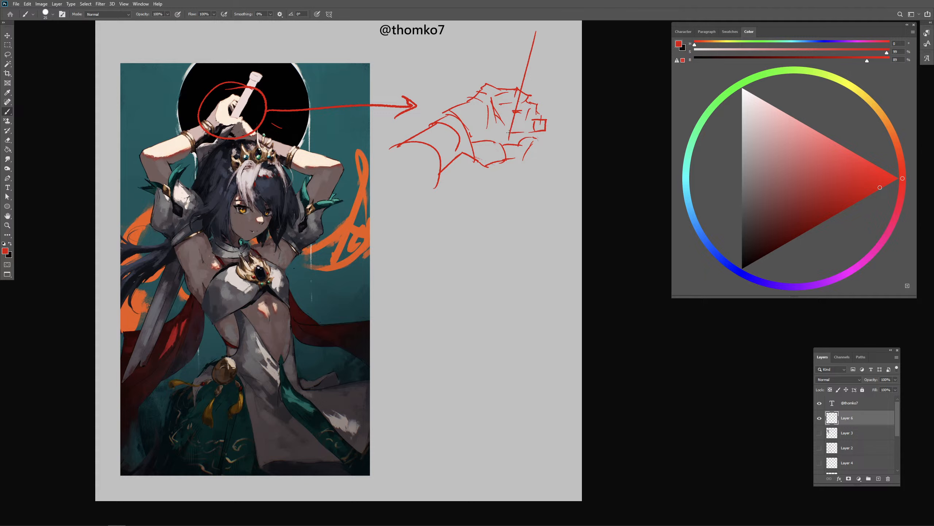
left_click_drag(525, 89, 545, 94)
left_click_drag(553, 34, 526, 132)
key("ctrl+z")
left_click_drag(542, 70, 527, 136)
- Erase most of the red circle around the painted hands, hide the sketch layer, and select and show the arm repaint layer
key("e")
mouse_move(252, 88)
left_mouse_down()
mouse_move(202, 121)
mouse_move(278, 93)
mouse_move(271, 113)
left_mouse_up()
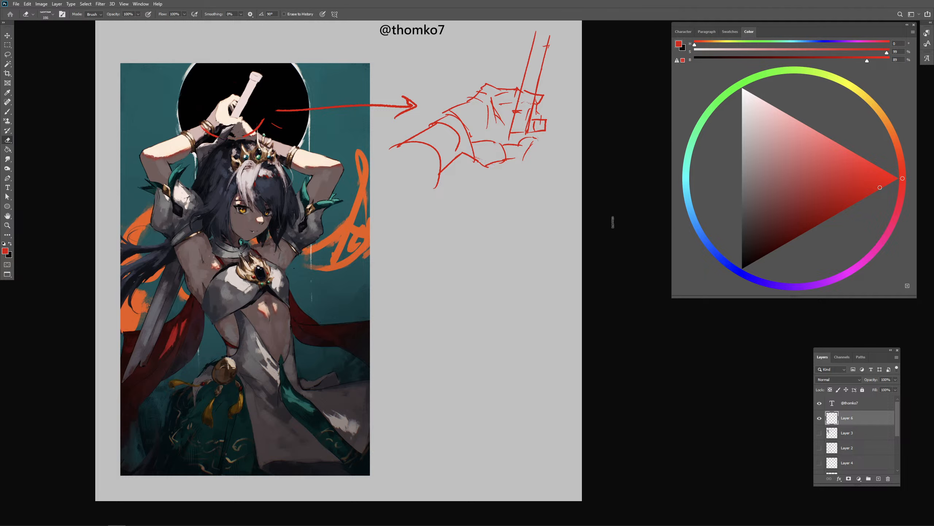
left_click(820, 418)
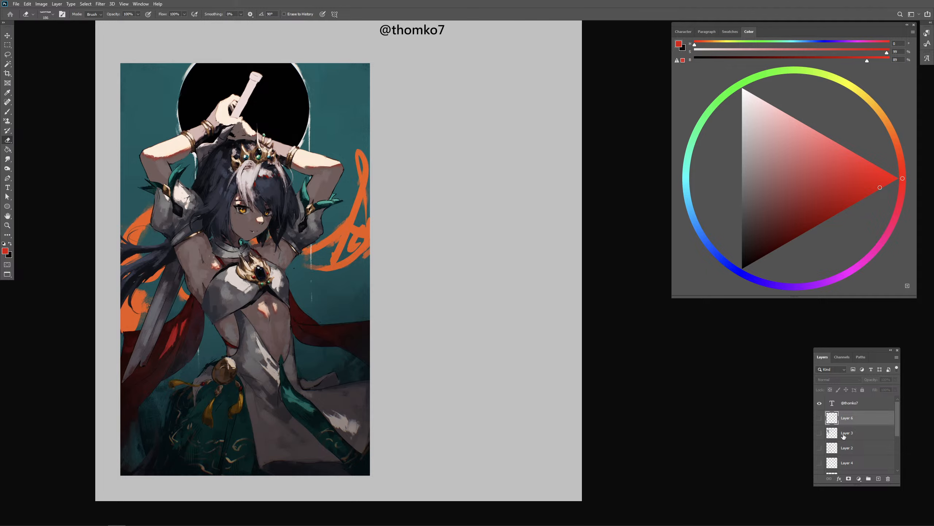
left_click(844, 436)
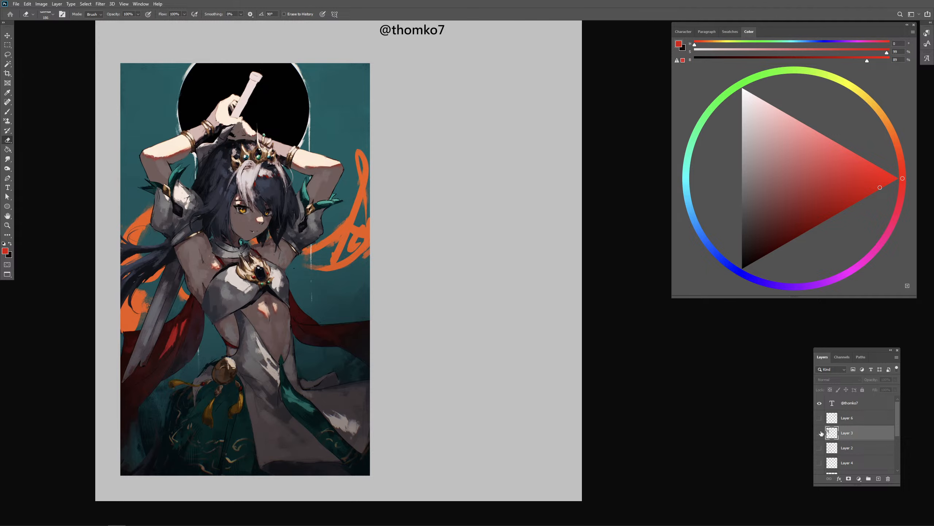
left_click(820, 433)
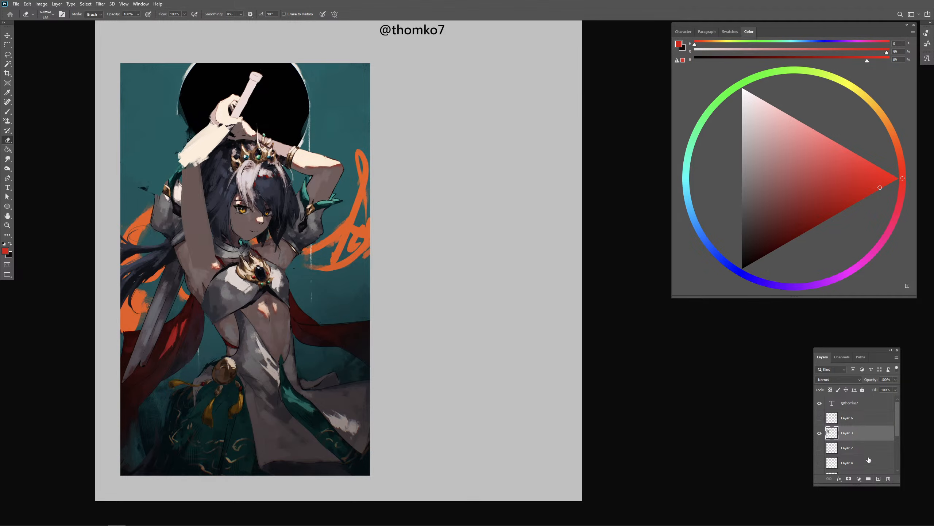
- Paint the sampled teal background colour over the old armour and hair beside the repainted raised arm, using a textured brush
left_click_drag(533, 324, 538, 326)
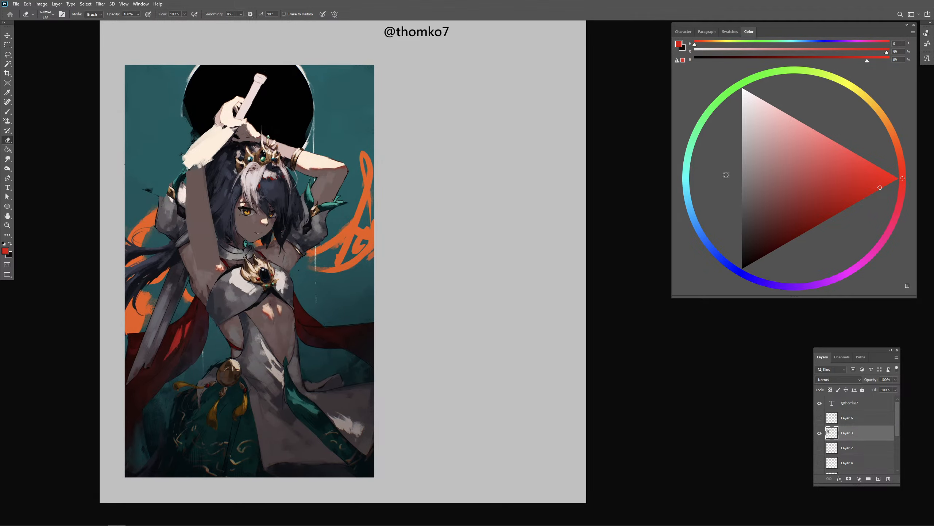
left_click_drag(698, 199, 735, 191)
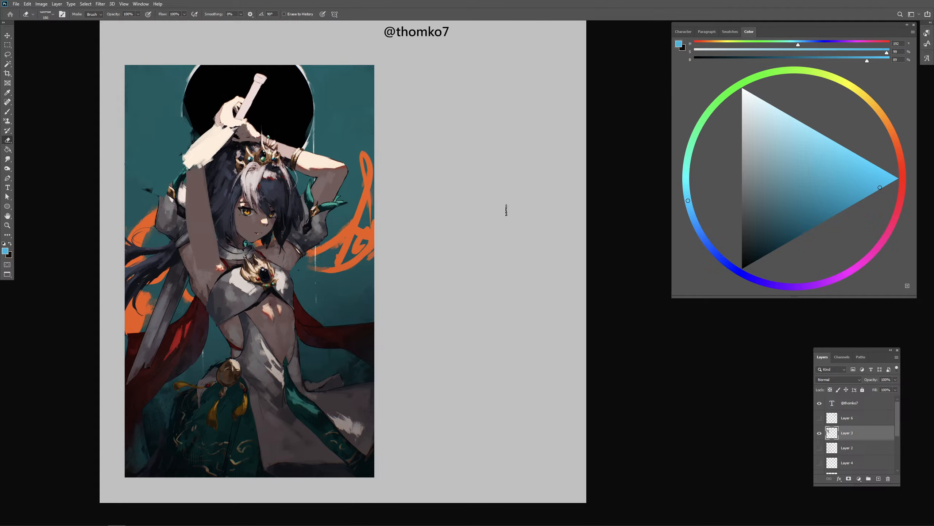
key("b")
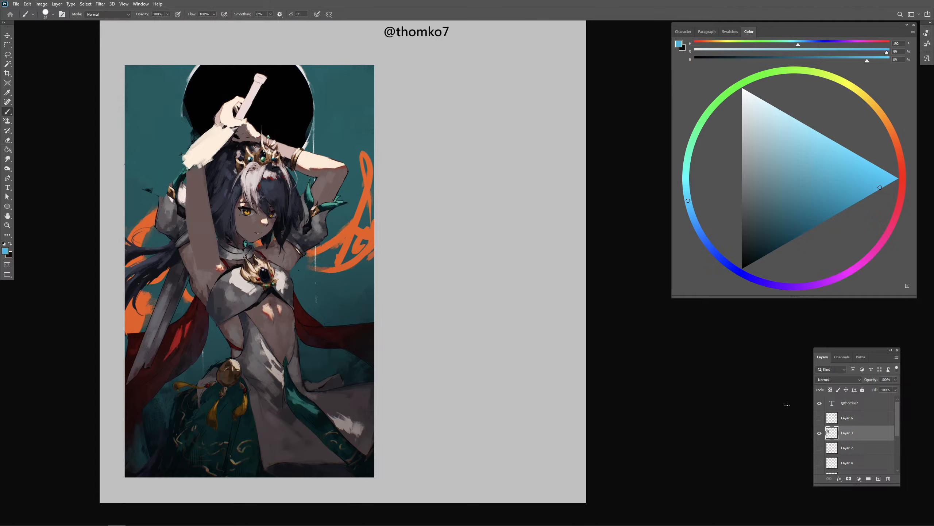
left_click_drag(199, 165, 205, 164)
key(".")
left_click(177, 146, "alt")
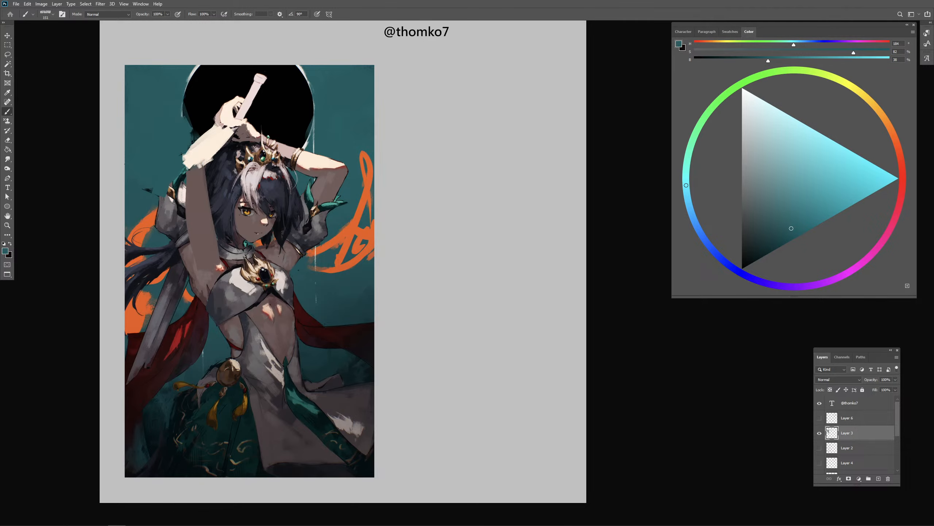
left_click_drag(182, 184, 197, 185)
left_click_drag(168, 144, 164, 246)
left_click_drag(167, 179, 165, 273)
left_click_drag(293, 206, 283, 206)
left_click_drag(177, 245, 191, 299)
- Touch up the shaded skin beside the waist with sampled colours
left_click(247, 324, "alt")
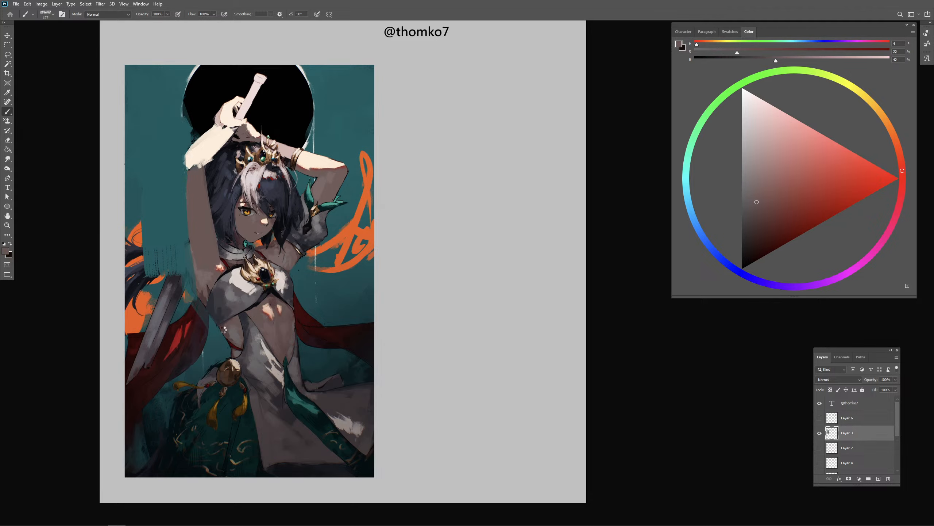
left_click_drag(268, 321, 265, 321)
left_click(258, 289, "alt")
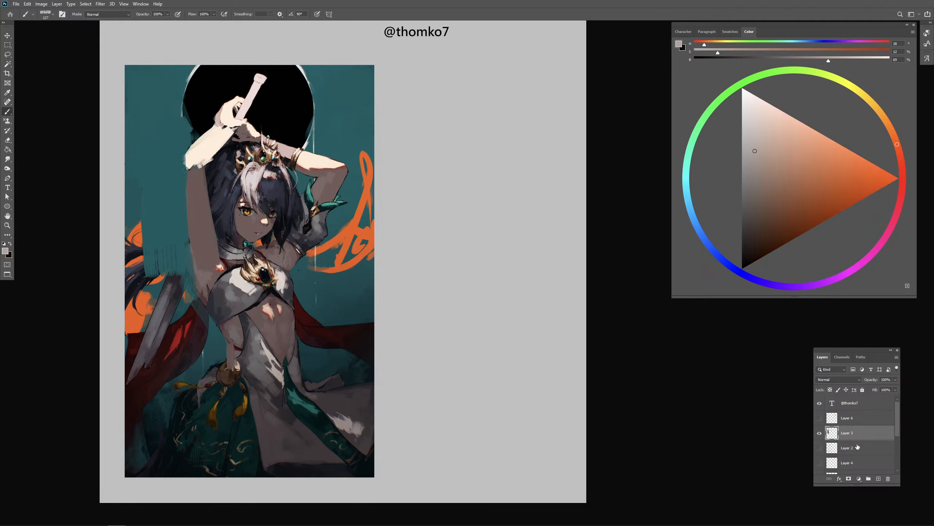
- Merge the painting copy into the arm repaint layer, and shift a lassoed copy of the chest piece slightly lower on the torso
scroll(900, 436, "down", 2)
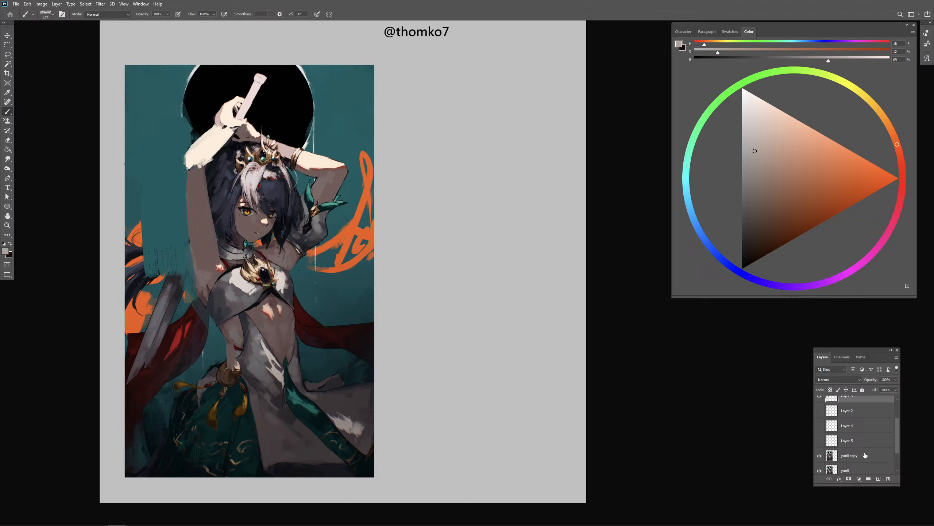
key("l")
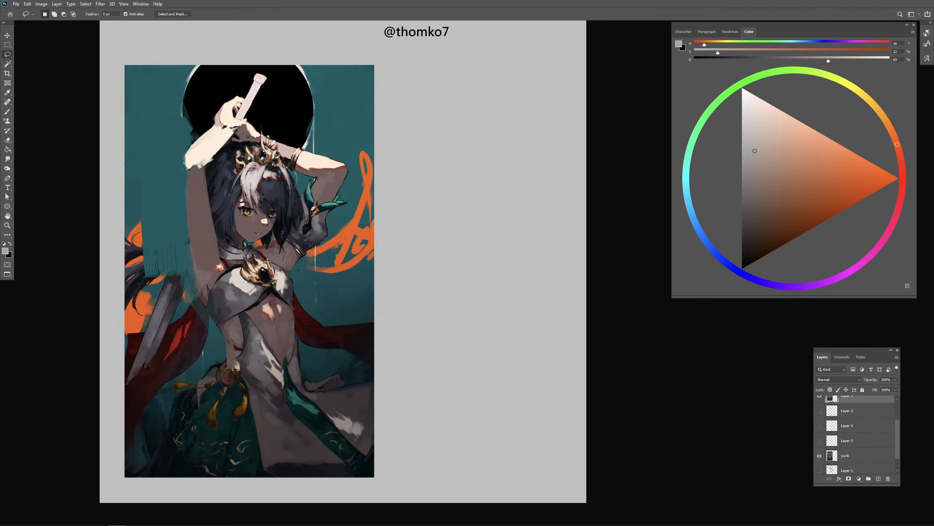
mouse_move(264, 252)
left_mouse_down()
mouse_move(209, 325)
mouse_move(296, 320)
mouse_move(257, 251)
left_mouse_up()
key("ctrl+j")
key("v")
mouse_move(288, 290)
left_mouse_down()
mouse_move(293, 307)
mouse_move(281, 297)
left_mouse_up()
key("b")
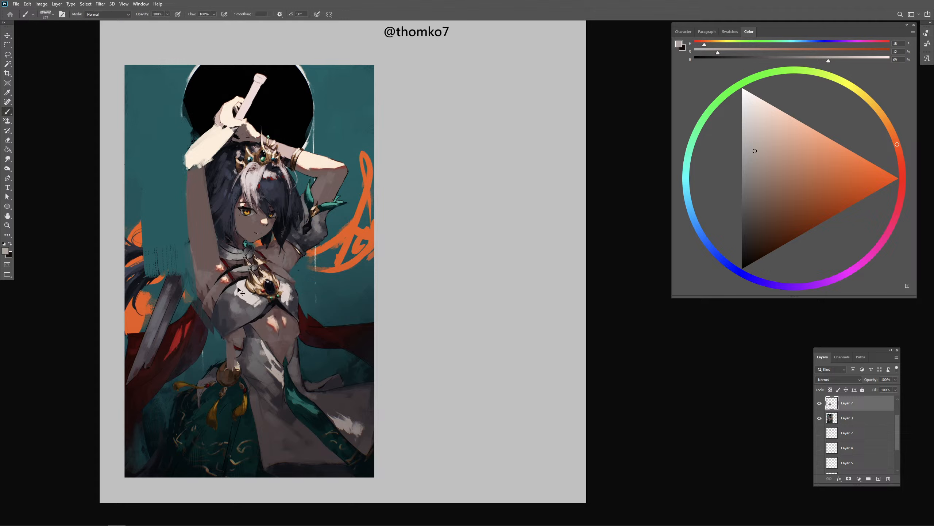
key("ctrl+e")
- Circle the lit skin patches near the armpit and on the midriff in bright red, and undo the midriff circle
left_click(231, 277, "alt")
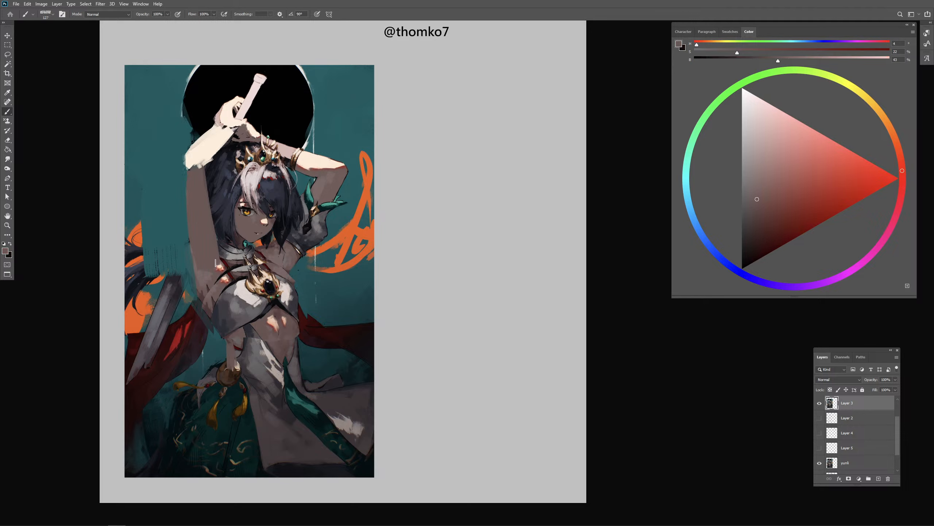
key("ctrl+z")
mouse_move(227, 282)
left_mouse_down()
mouse_move(206, 282)
mouse_move(232, 269)
left_mouse_up()
key("ctrl+z")
left_click(875, 192)
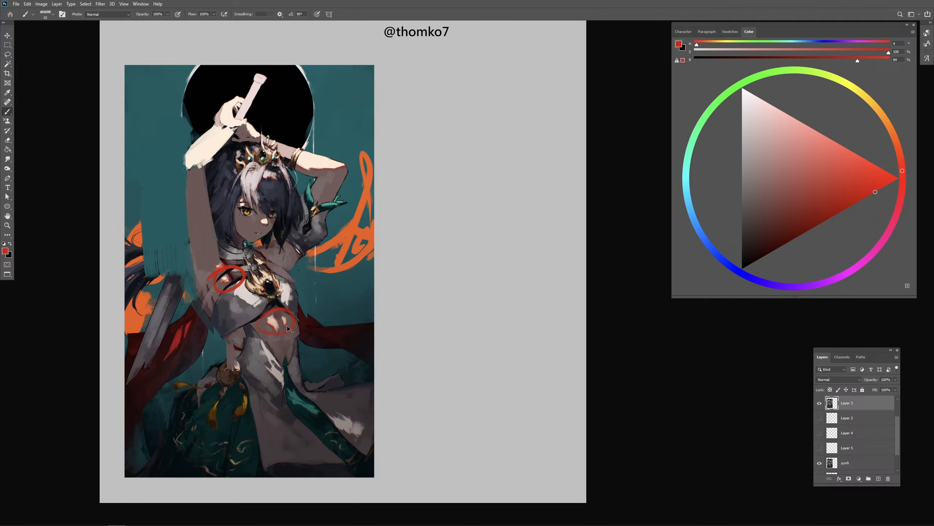
key("ctrl+z")
- Replace the red markup with an orange arrow pointing down onto the black disc, and undo a scribble across the skirt
left_click(886, 118)
left_click_drag(289, 40, 286, 112)
mouse_move(278, 104)
left_mouse_down()
mouse_move(284, 115)
mouse_move(293, 105)
left_mouse_up()
key("ctrl+z")
key("ctrl+z")
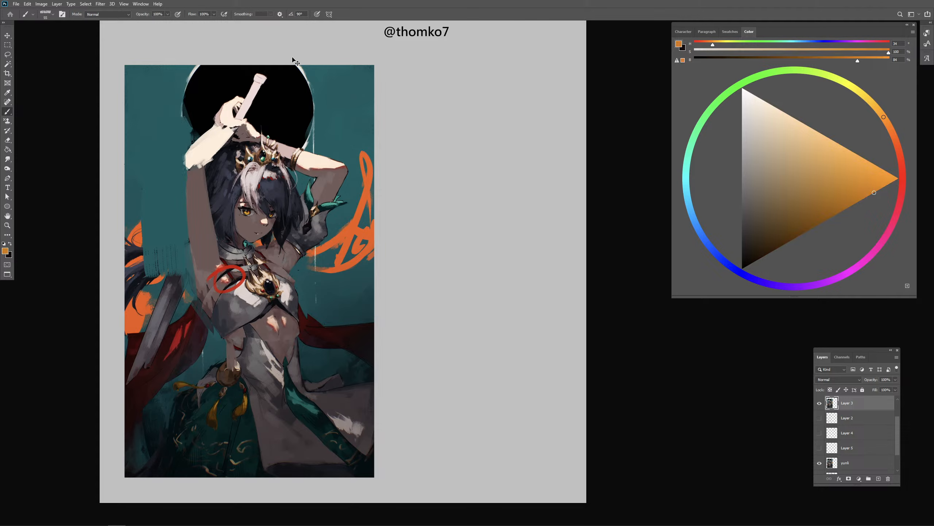
key("ctrl+z")
left_click_drag(293, 43, 282, 106)
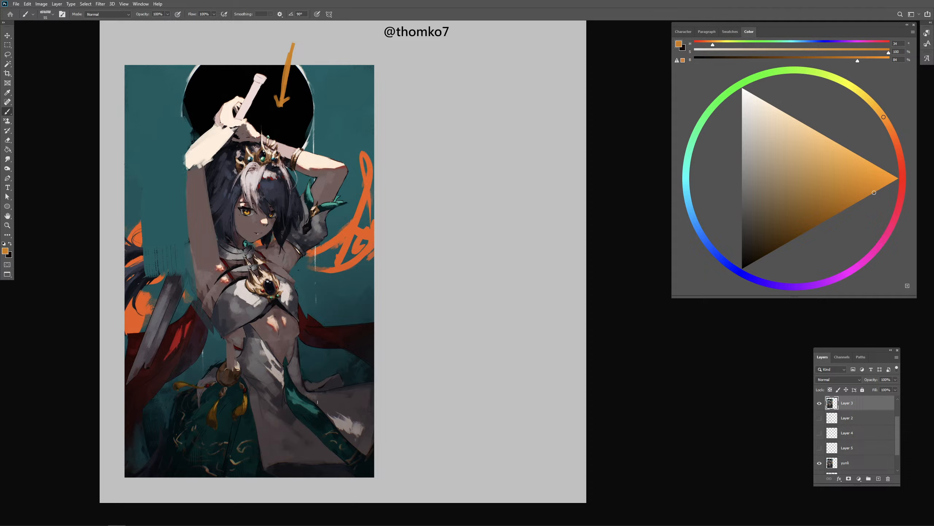
mouse_move(175, 384)
left_mouse_down()
mouse_move(261, 391)
mouse_move(235, 438)
mouse_move(365, 427)
mouse_move(249, 485)
left_mouse_up()
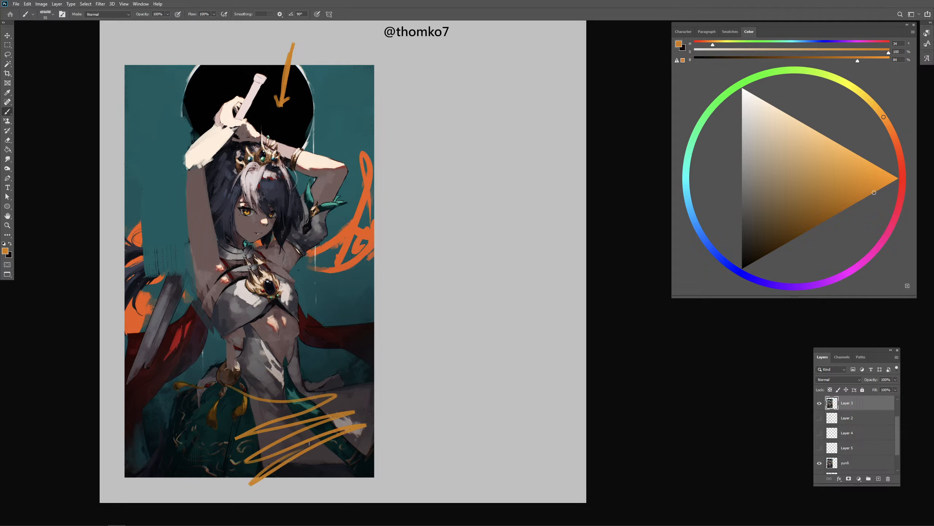
key("ctrl+z")
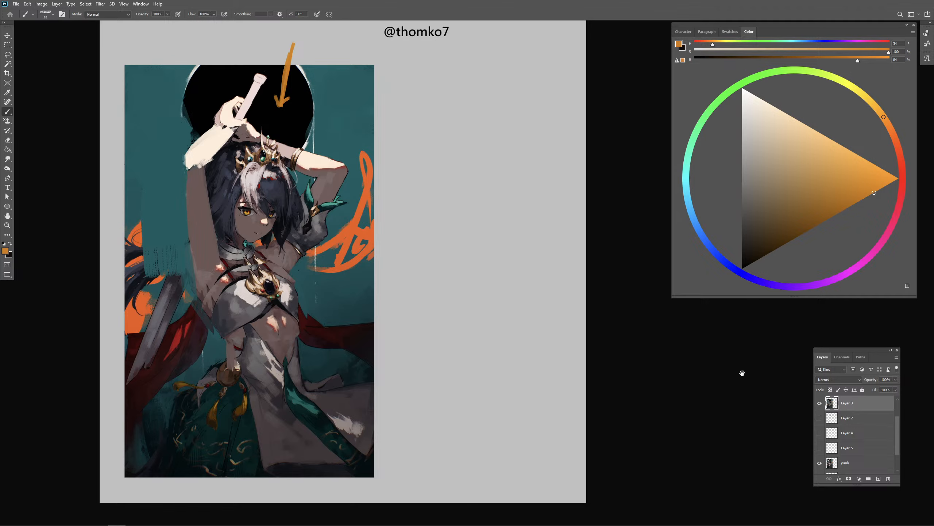
- Paint over the armpit highlights, straps and pendant chain on the upper chest with the sampled shadow skin tone
left_click_drag(221, 266, 236, 261)
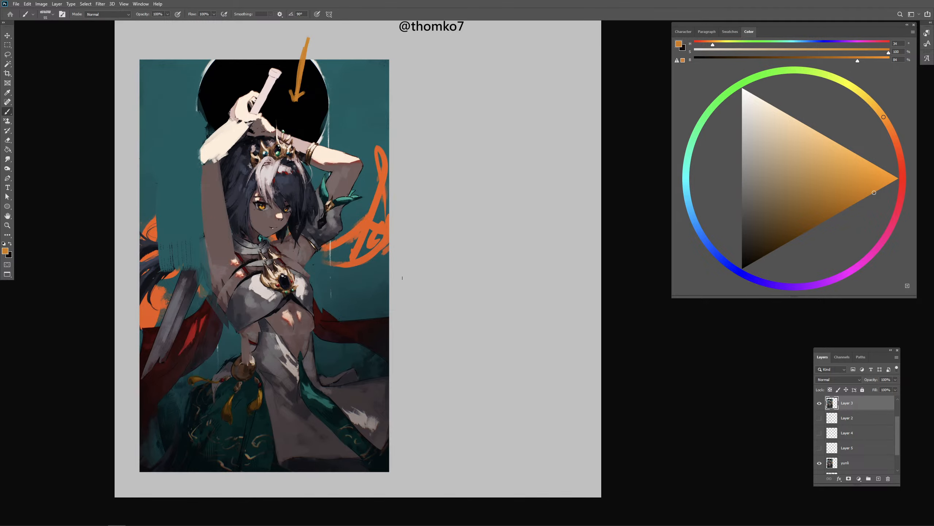
left_click(236, 254, "alt")
mouse_move(225, 274)
left_mouse_down()
mouse_move(239, 262)
mouse_move(226, 277)
left_mouse_up()
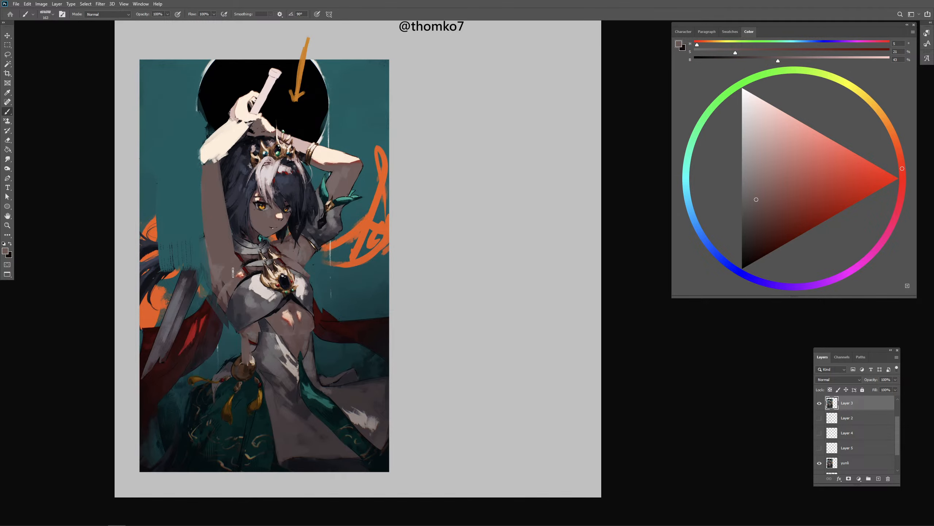
right_click(273, 262, "alt")
left_click(288, 256, "alt")
mouse_move(289, 259)
left_mouse_down()
mouse_move(280, 254)
mouse_move(274, 264)
mouse_move(290, 268)
left_mouse_up()
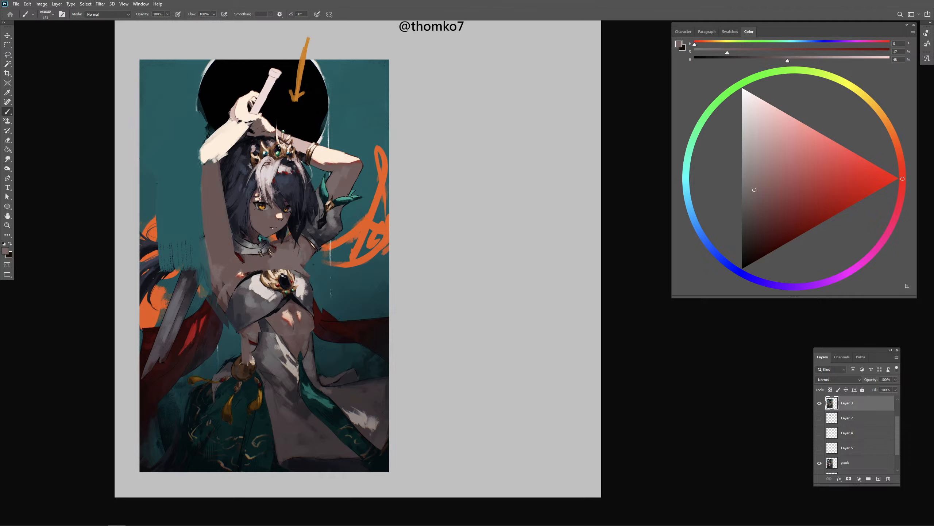
- Add a pale peach patch of light across the upper chest and paint out the gold brooch below it
left_click(269, 175, "alt")
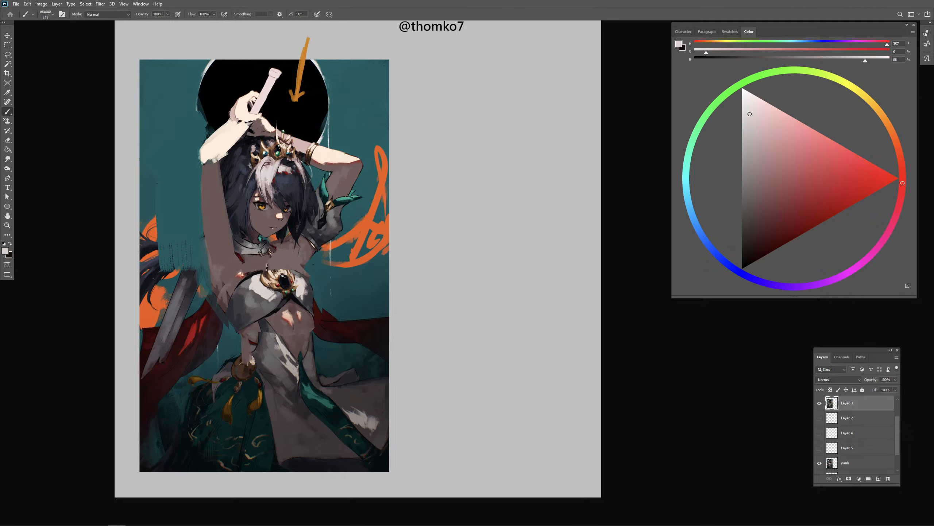
left_click(240, 273, "alt")
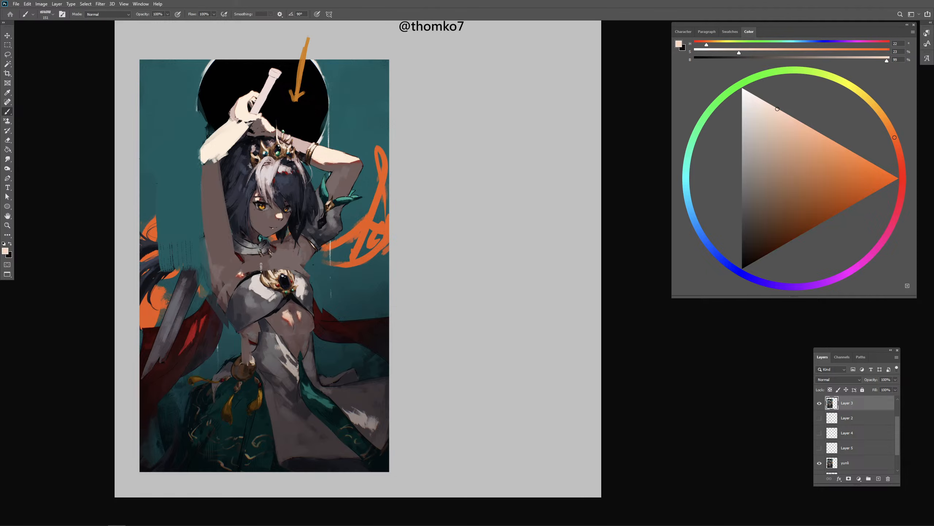
left_click_drag(259, 267, 301, 271)
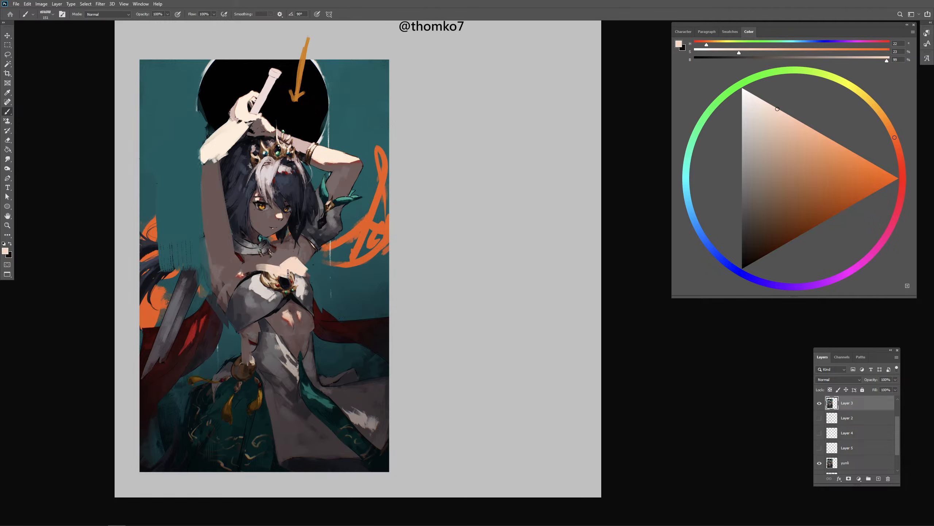
left_click(279, 291, "alt")
- Brighten both sides of the white chest piece with sampled light grey and refine the lit skin shape above it
left_click(258, 289, "alt")
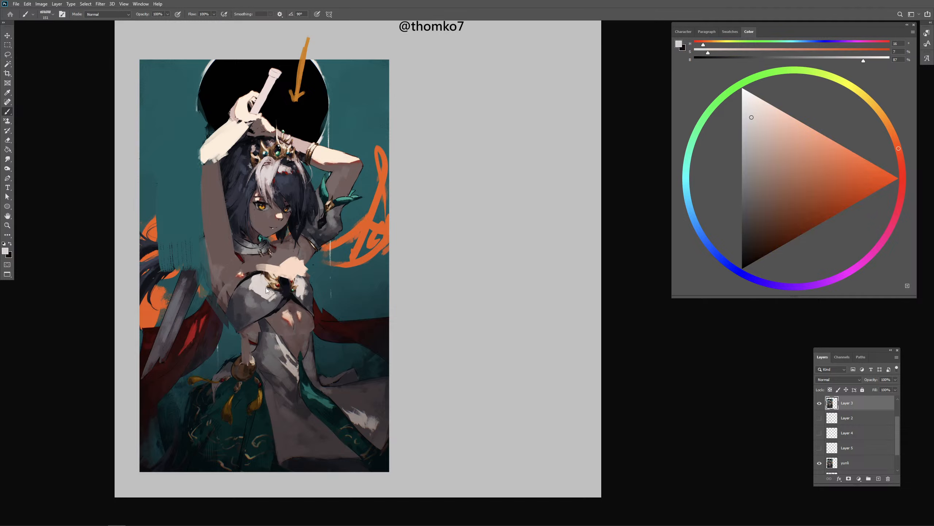
left_click_drag(253, 288, 264, 291)
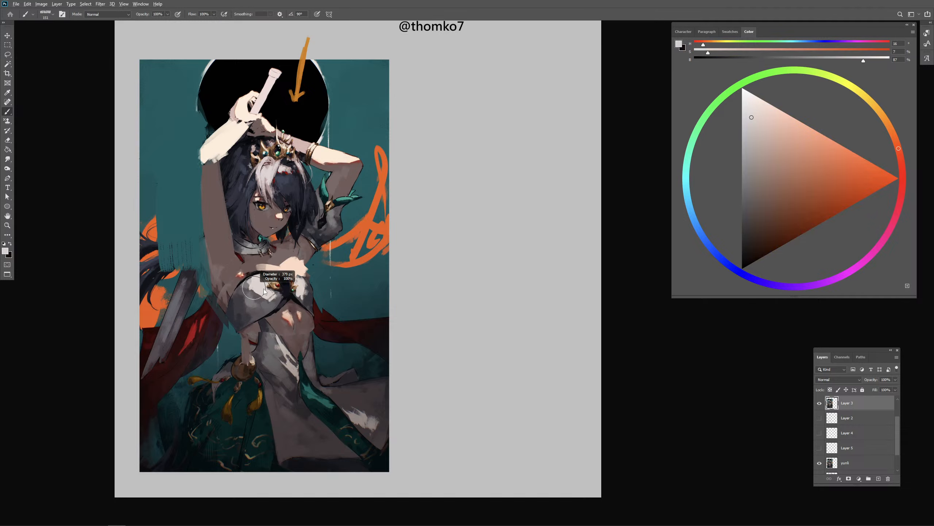
left_click(259, 311, "alt")
left_click(308, 291, "alt")
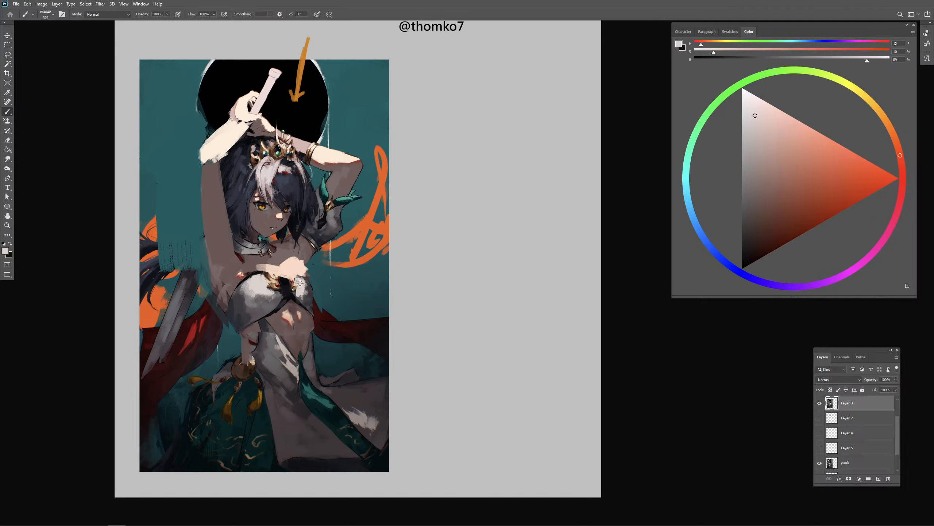
mouse_move(312, 295)
left_mouse_down()
mouse_move(296, 297)
mouse_move(311, 288)
left_mouse_up()
left_click(295, 253, "alt")
left_click(286, 276, "alt")
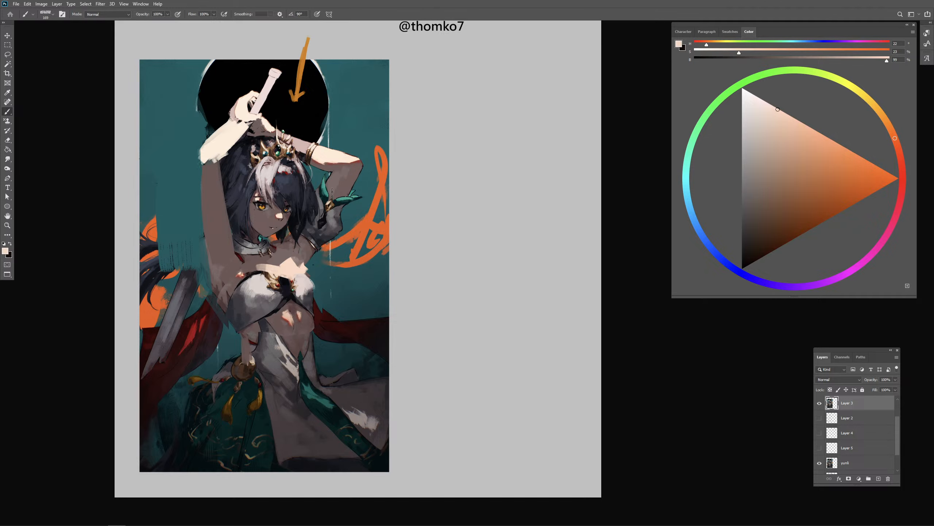
- Extend the shaded upper arm outward near the elbow and paint black over the top of the hand gripping the handle
left_click(197, 189, "alt")
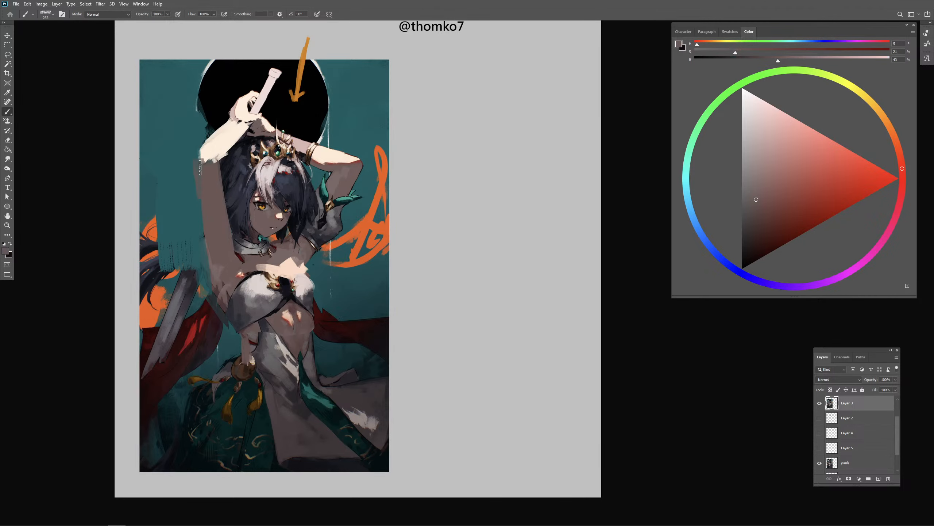
left_click(235, 94, "alt")
mouse_move(234, 109)
left_mouse_down()
mouse_move(256, 95)
mouse_move(252, 108)
left_mouse_up()
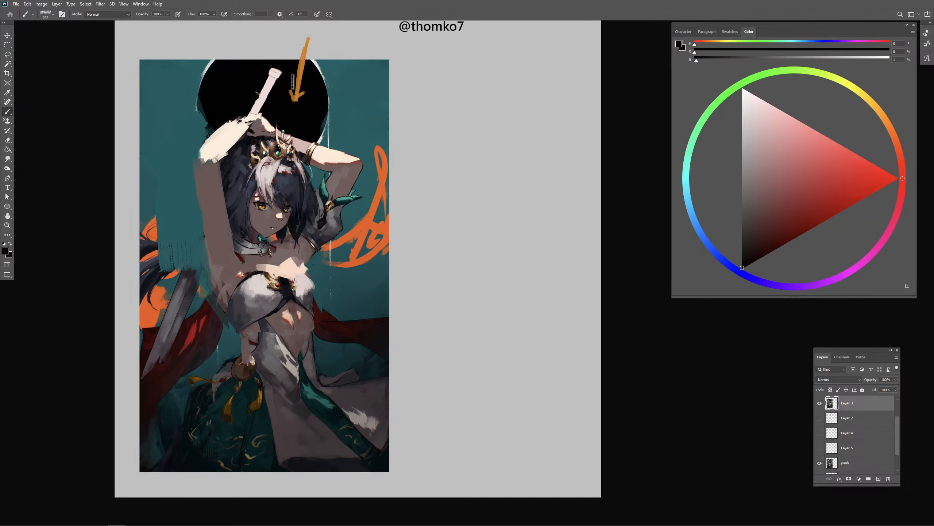
right_click(274, 107)
key("ctrl+z")
- Circle the sword handle in sampled orange and undo the circle
left_click(299, 71, "alt")
left_click_drag(295, 66, 239, 90)
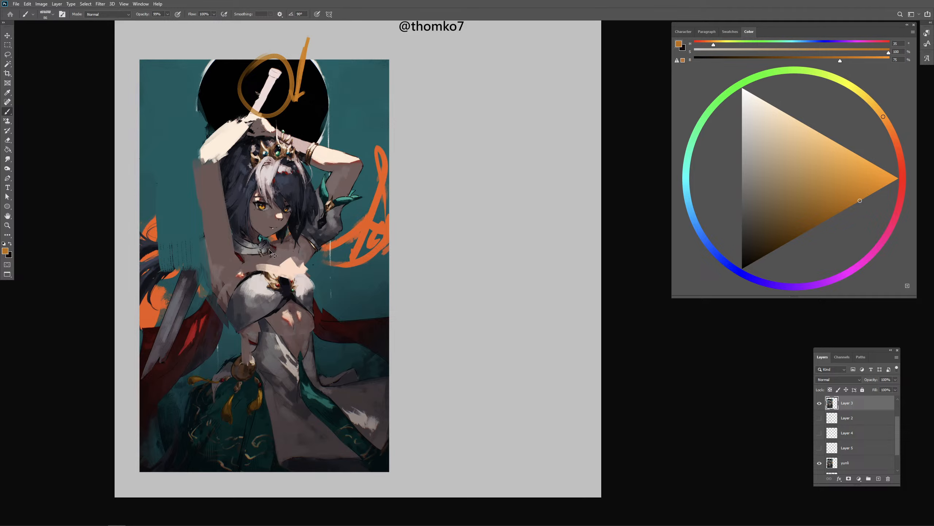
key("ctrl+z")
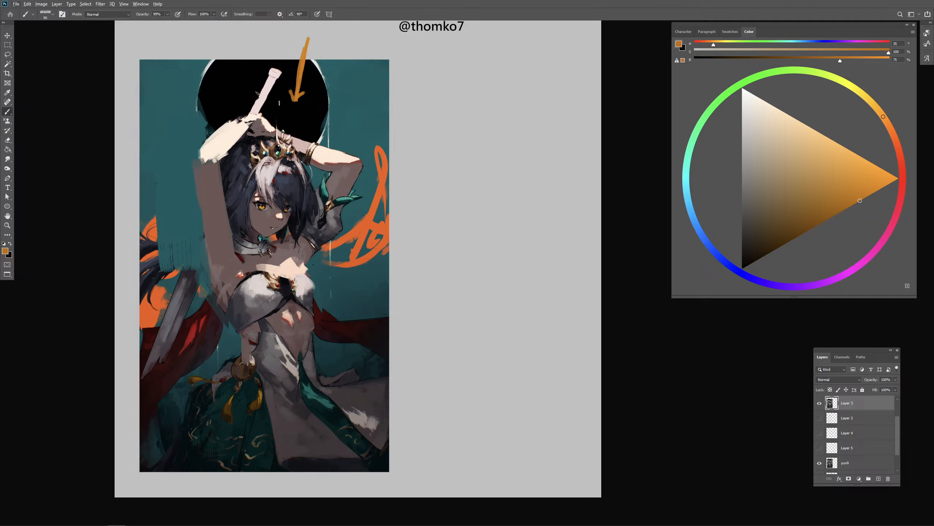
- Repaint the raised forearm between the gripping hand and the elbow with sampled pale cream
left_click(238, 114, "alt")
left_click_drag(234, 120, 209, 136)
left_click(218, 156, "alt")
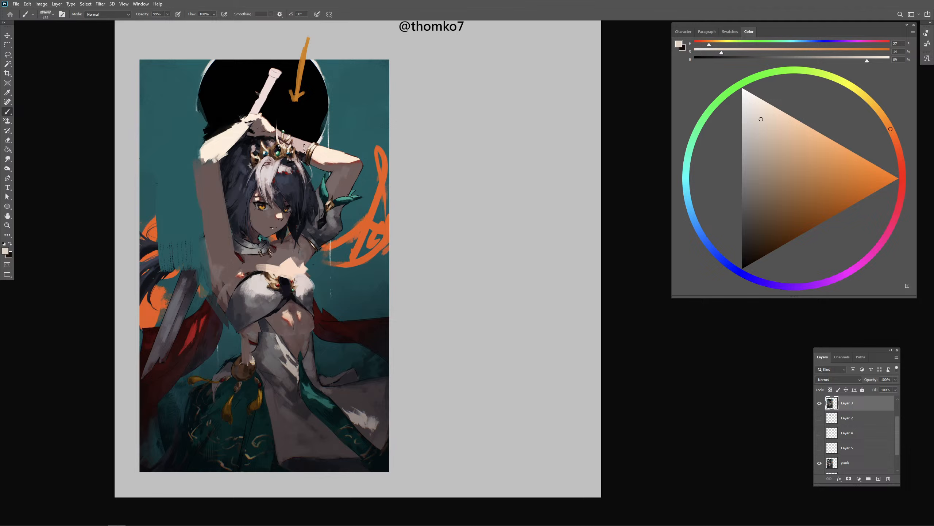
- Circle the crown in sampled orange and undo the circle
left_click_drag(287, 165, 278, 163)
left_click(381, 174, "alt")
left_click_drag(343, 174, 358, 173)
left_click_drag(286, 137, 273, 138)
left_click_drag(293, 127, 267, 118)
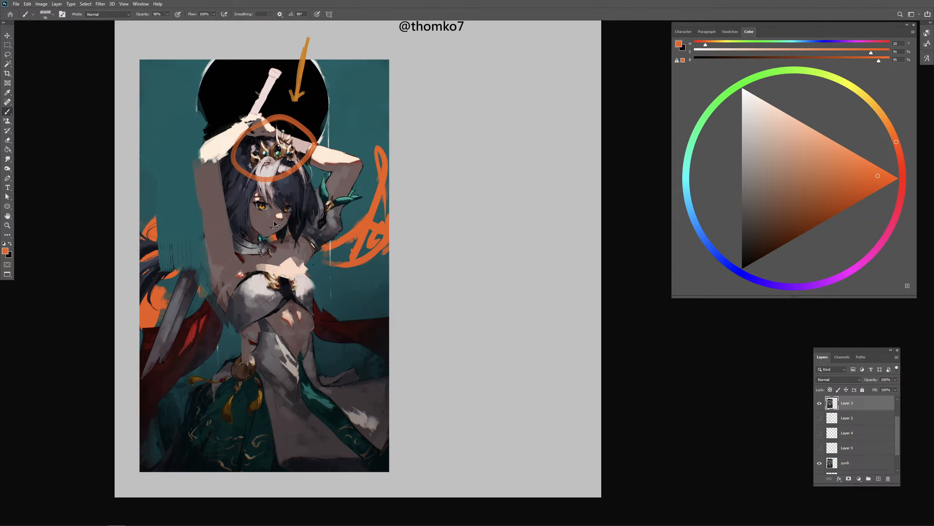
key("ctrl+z")
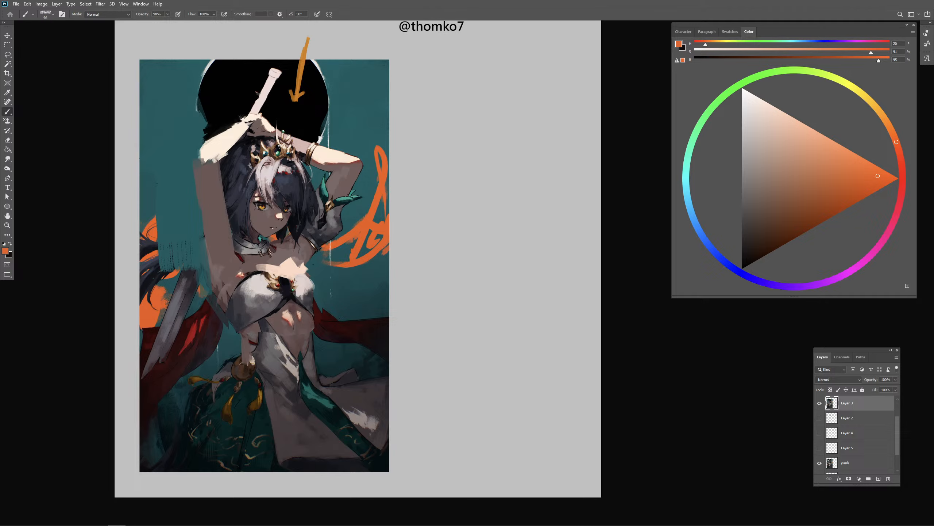
- Brighten the forearm above the crown with sampled pale cream and pick up the shaded skin tone of the raised upper arm
left_click(331, 157, "alt")
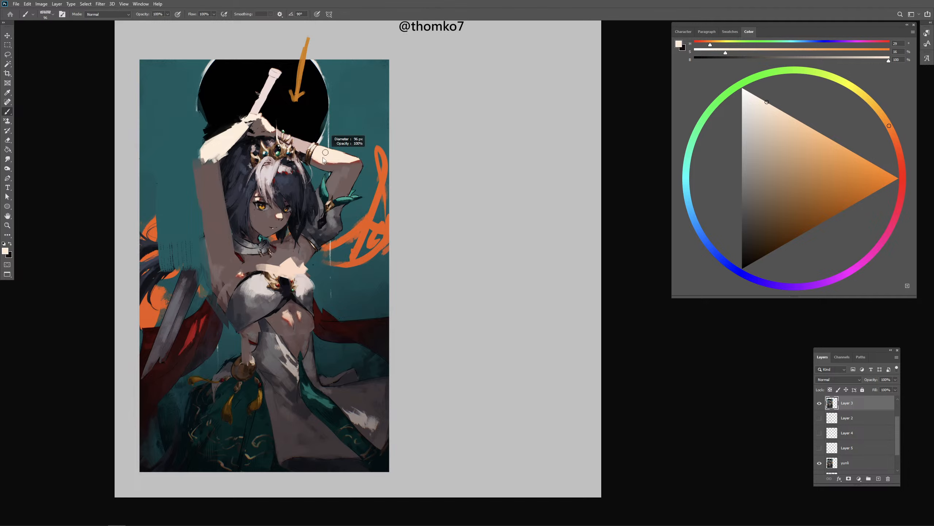
left_click_drag(283, 134, 307, 146)
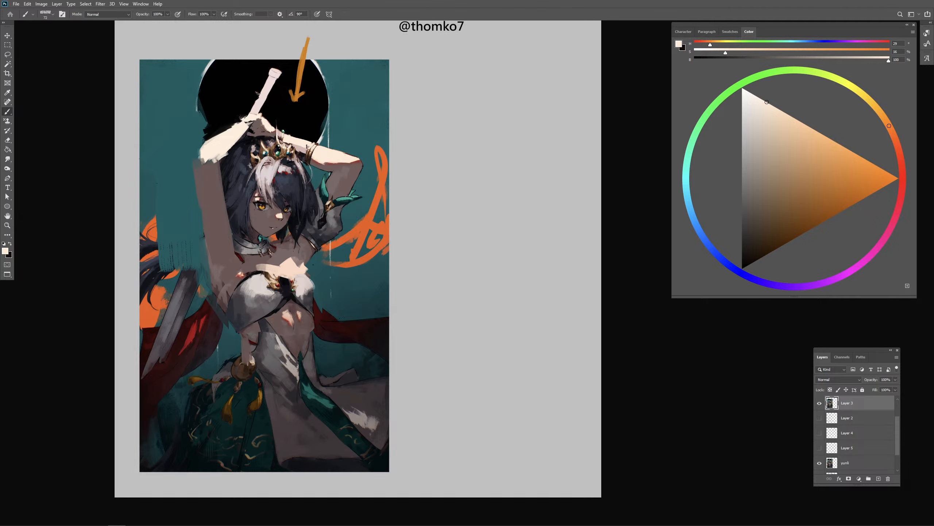
left_click(226, 247, "alt")
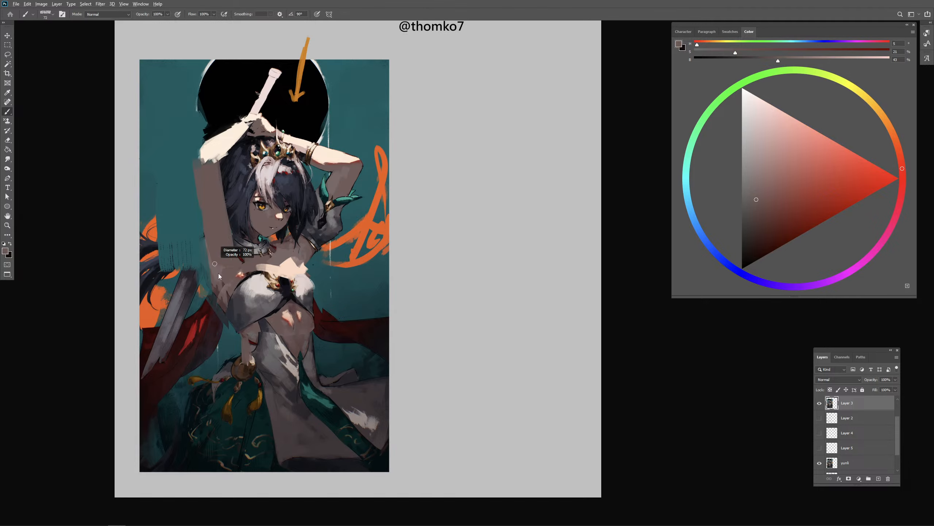
- Reshape the lit skin patch on the midriff in sampled peach and add a pale patch of light on the skirt below it
left_click(289, 330, "alt")
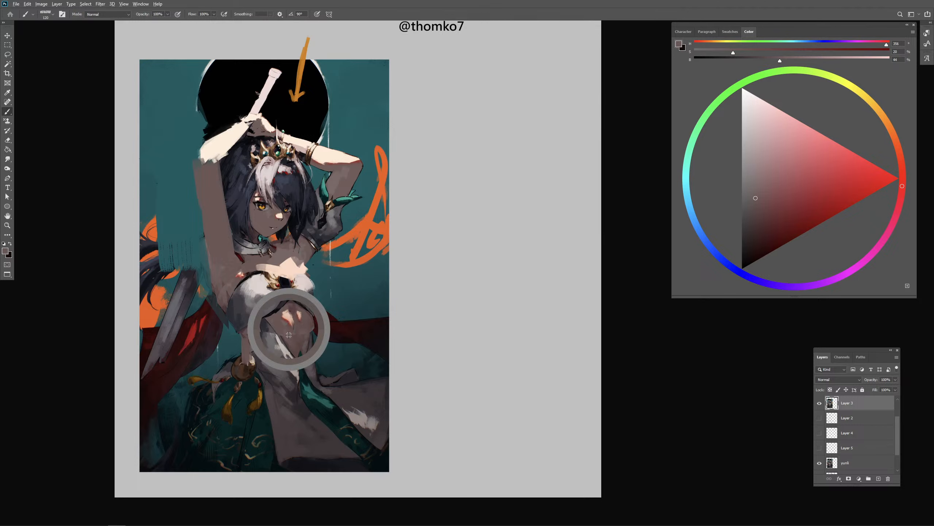
left_click(287, 318, "alt")
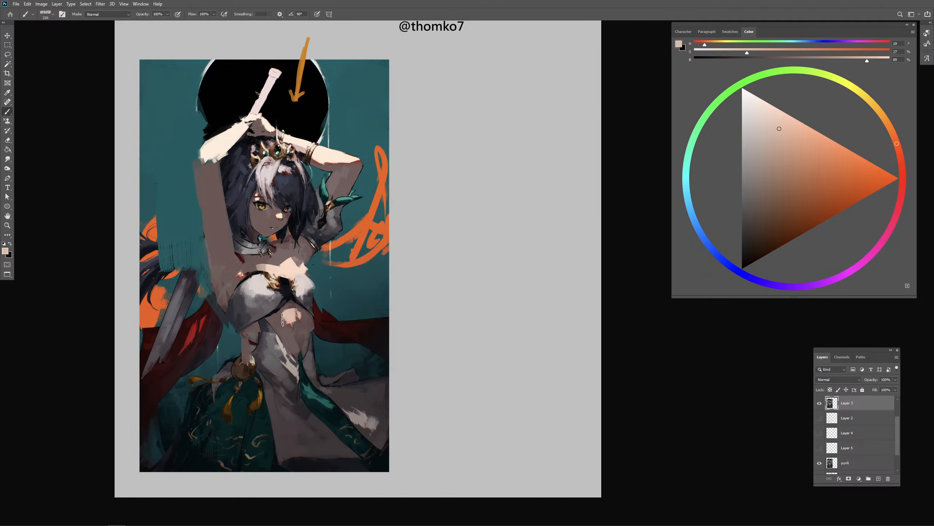
left_click(293, 329, "alt")
right_click(298, 323)
mouse_move(296, 328)
left_mouse_down()
mouse_move(284, 399)
mouse_move(300, 397)
mouse_move(291, 413)
left_mouse_up()
left_click(293, 320, "alt")
right_click(297, 329)
- Paint sampled mid-grey across the white waist cloth above the skirt's light patch and clean up its side edge
left_click(293, 367, "alt")
left_click(266, 351, "alt")
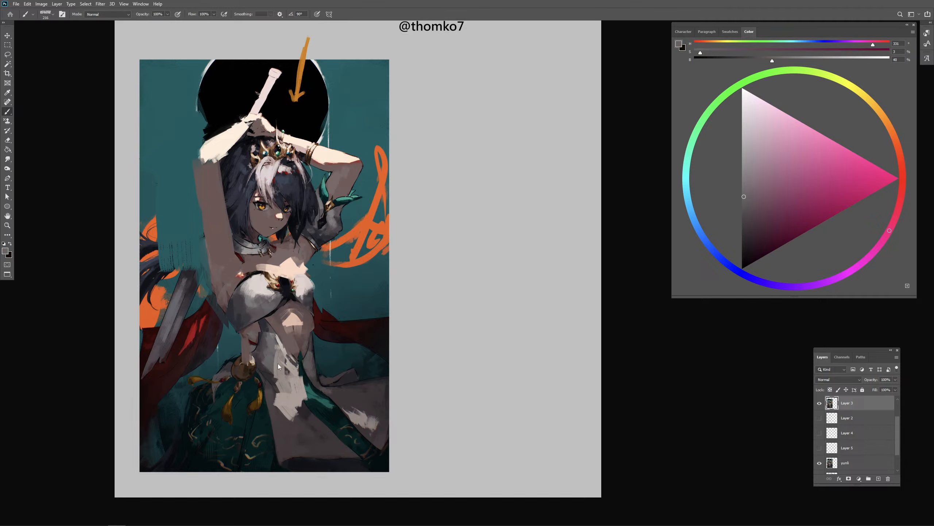
left_click_drag(262, 362, 296, 364)
key("ctrl+minus")
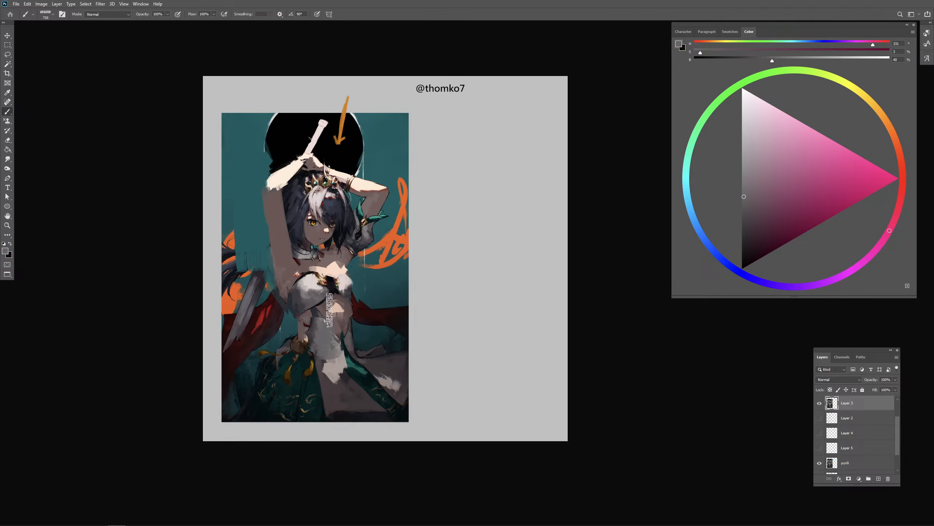
right_click(290, 339, "alt")
left_click(278, 336, "alt")
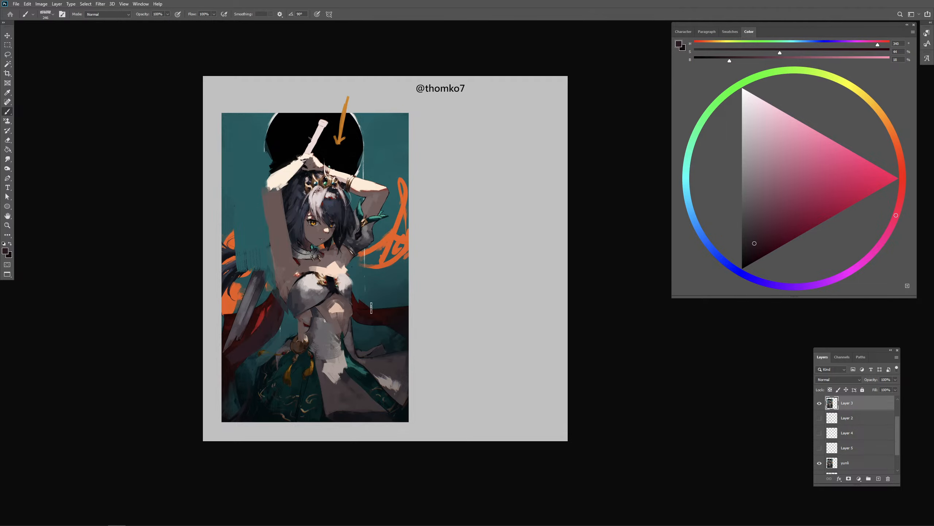
- Refine the face around the nose, mouth and chin with a small dark brush
right_click(321, 239, "alt")
key("ctrl+plus")
key("ctrl+plus")
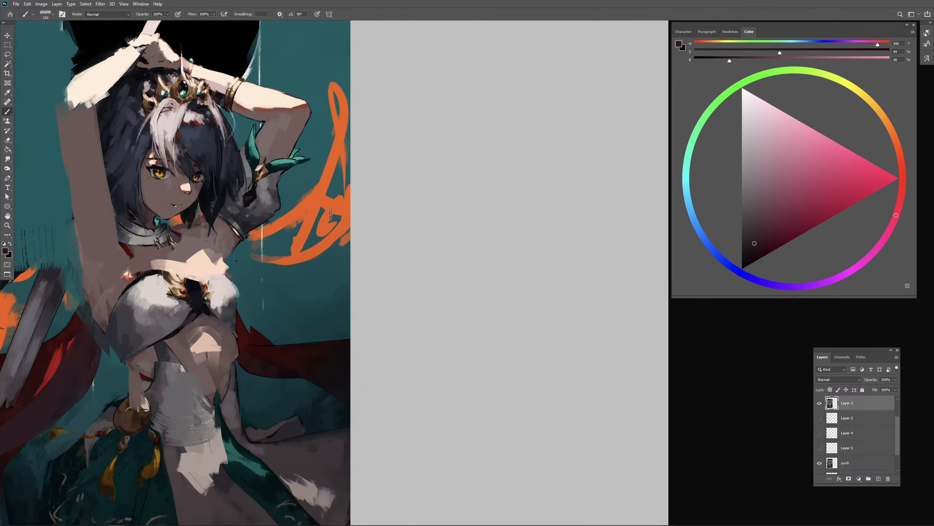
left_click_drag(308, 234, 446, 251)
right_click(324, 206, "alt")
right_click(318, 210, "alt")
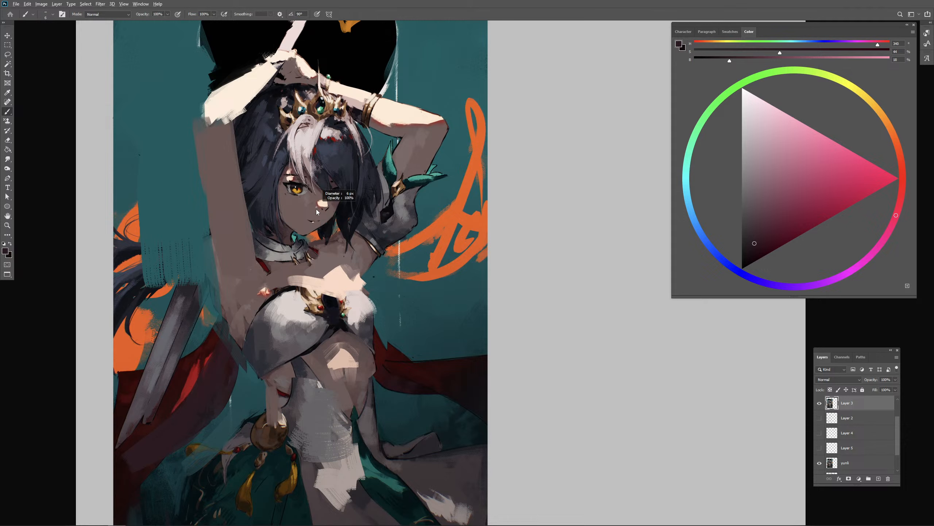
right_click(323, 207, "alt")
right_click(326, 230, "alt")
right_click(324, 238, "alt")
left_click(310, 274, "alt")
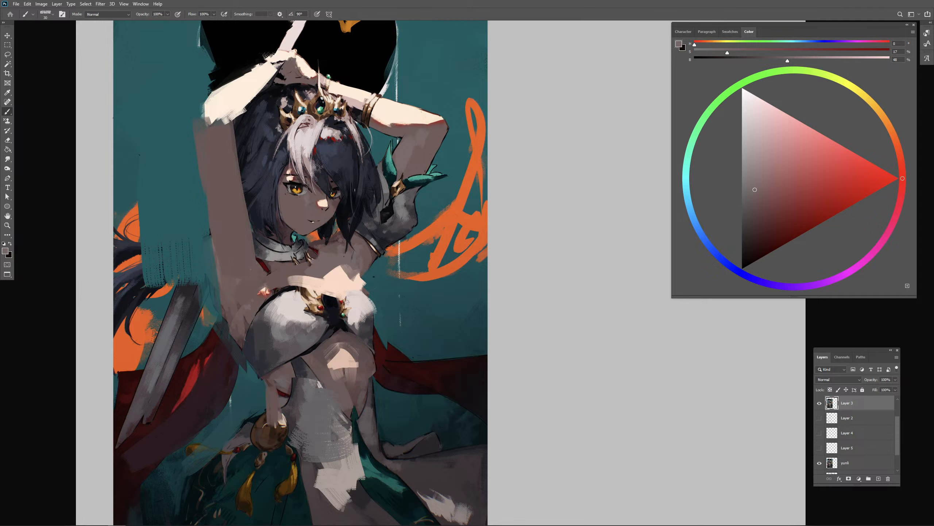
- Reshape the highlight on the nose tip with sampled shaded skin and pale peach
right_click(325, 191, "alt")
left_click(316, 201, "alt")
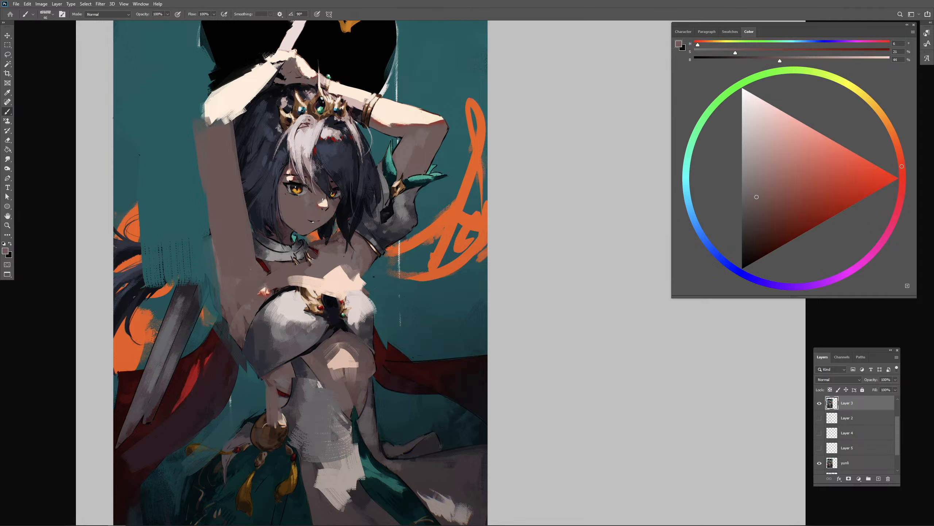
left_click(324, 205, "alt")
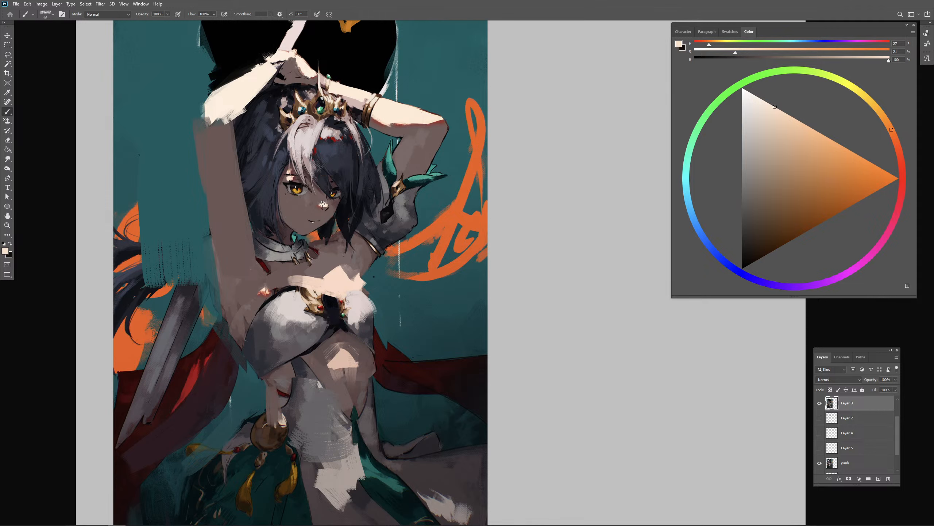
right_click(315, 201, "alt")
left_click(316, 205, "alt")
right_click(317, 219, "alt")
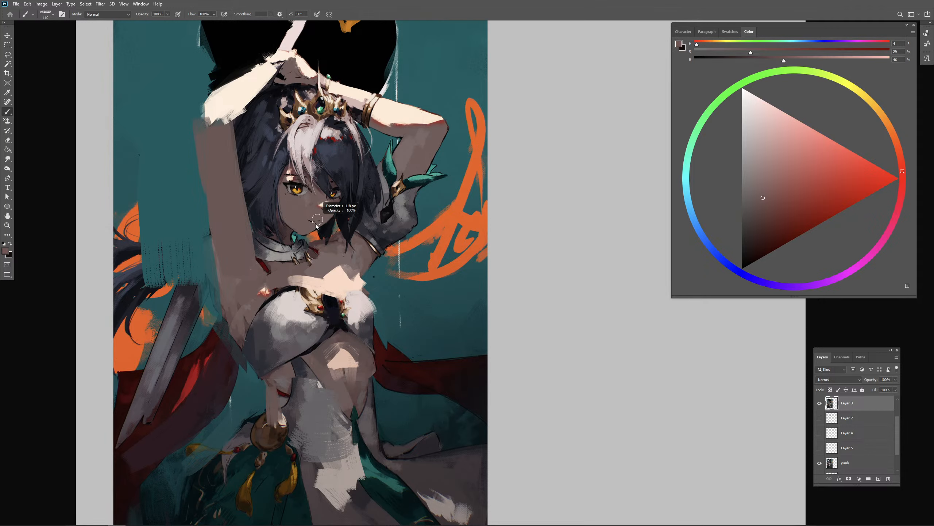
right_click(318, 224, "alt")
- Refine the outline of the eye partly covered by hair with sampled near-black and shaded skin
left_click(336, 190, "alt")
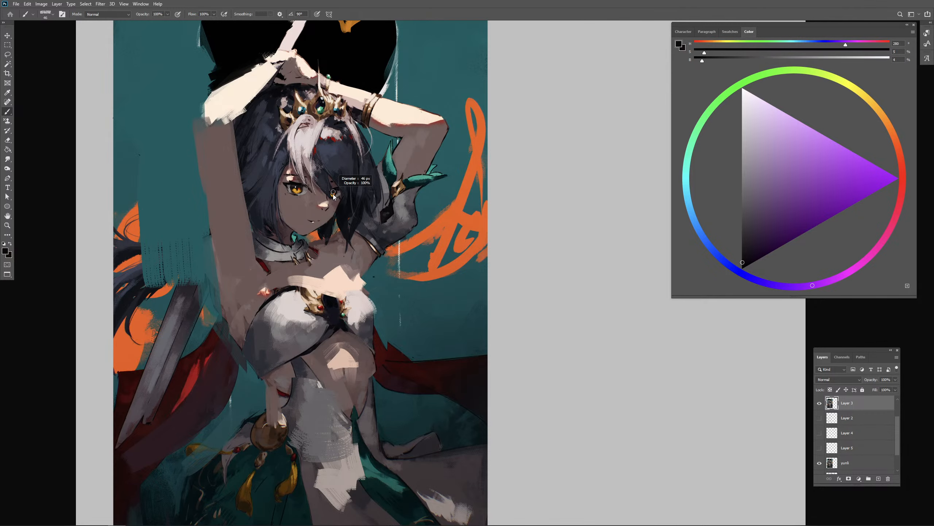
right_click(333, 192, "alt")
left_click(323, 198, "alt")
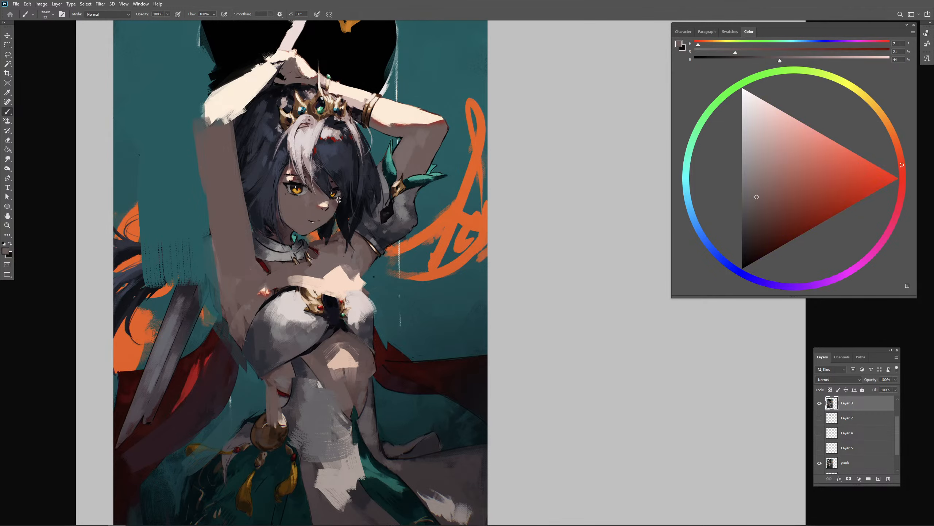
left_click(333, 202, "alt")
left_click(337, 191, "alt")
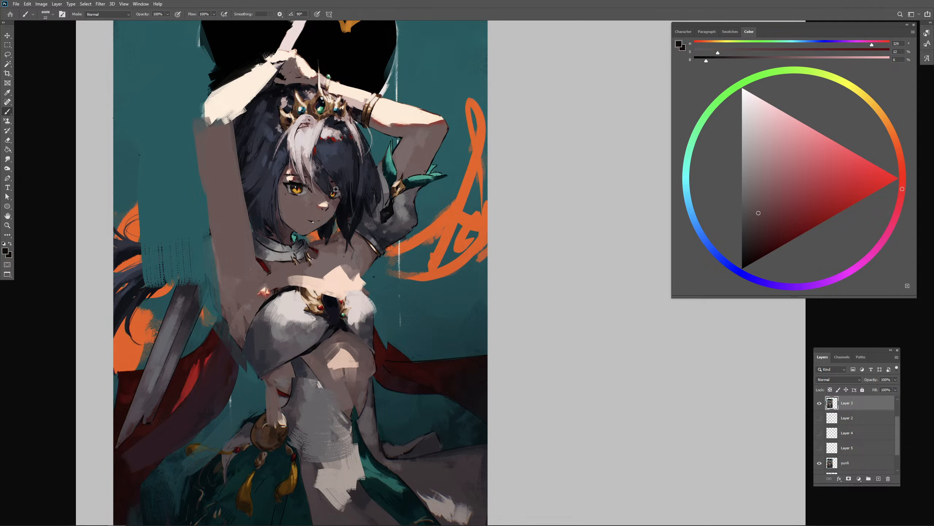
- Adjust the mouth corner and repaint the shadow under the jaw with sampled tones
left_click(322, 223, "alt")
left_click(287, 227, "alt")
key("ctrl+z")
key("]")
left_click(290, 234, "alt")
left_click(306, 227, "alt")
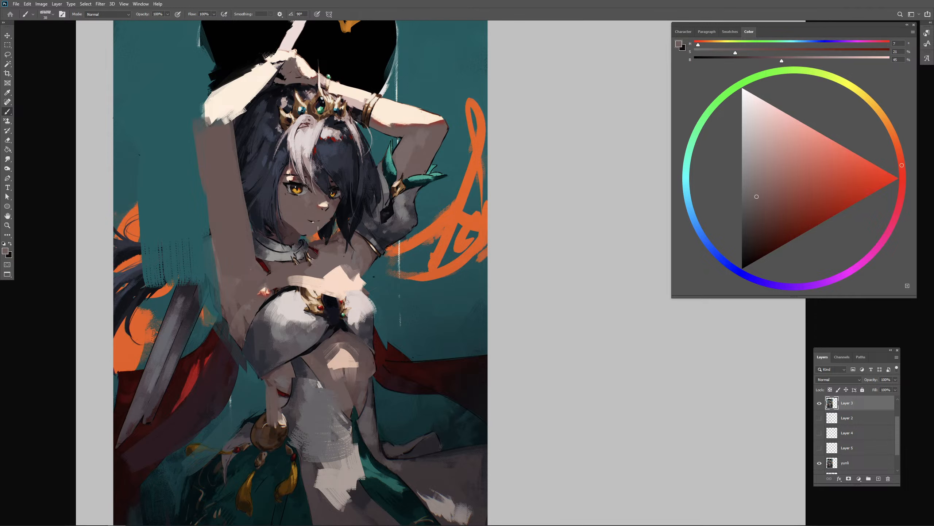
- Darken the area under the chin along the jawline and clean the edge with sampled shaded skin
left_click(335, 223, "alt")
key("]")
key("]")
key("]")
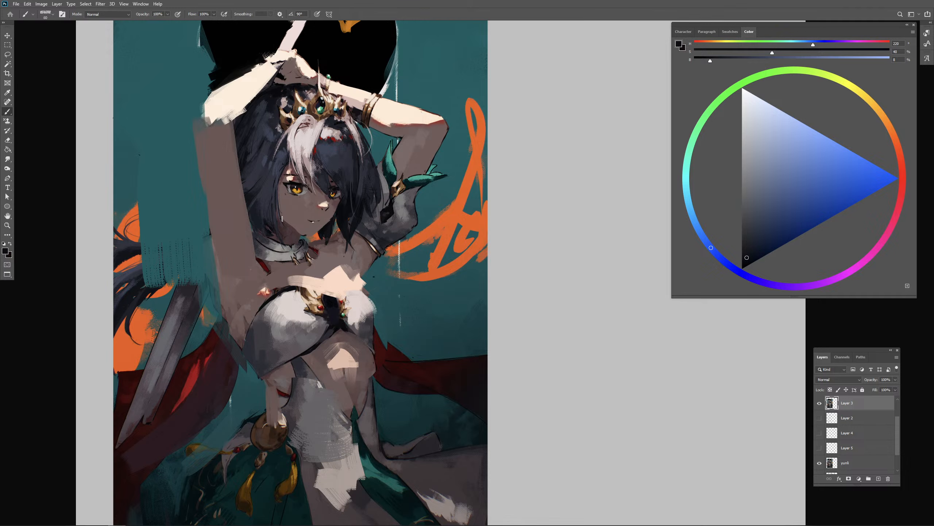
left_click_drag(281, 217, 315, 237)
key("ctrl+z")
key("[")
left_click(324, 228, "alt")
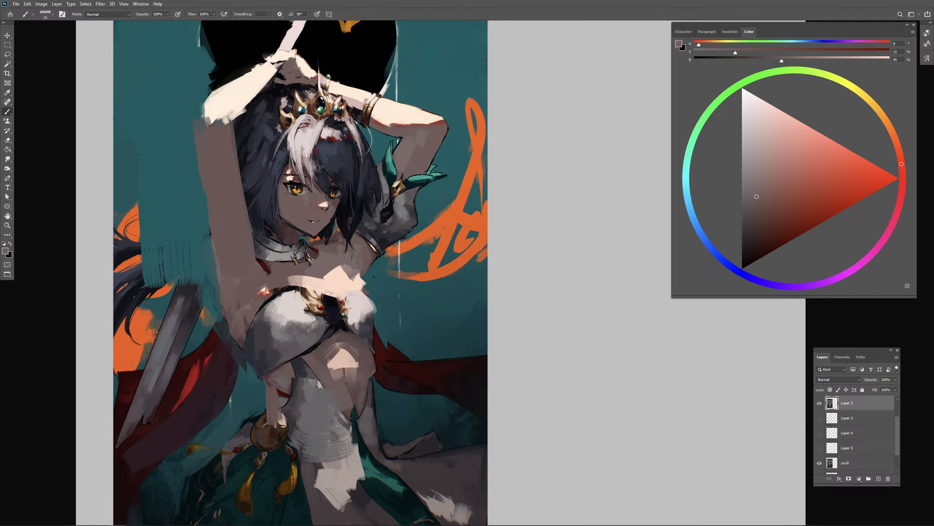
- Refine the far cheek contour and the dark lines around both eyes with sampled skin and black
left_click_drag(337, 205, 330, 222)
left_click(330, 186, "alt")
left_click(296, 187, "alt")
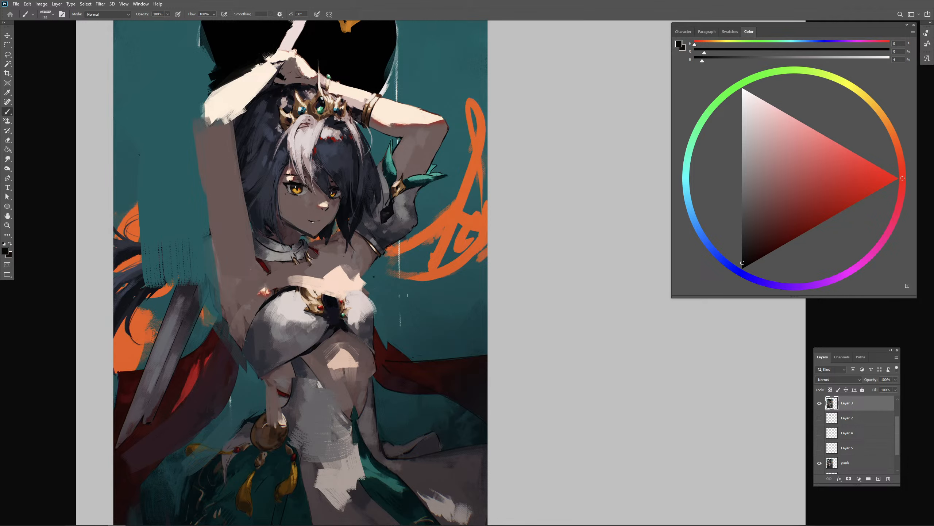
left_click(340, 209, "alt")
left_click(330, 208, "alt")
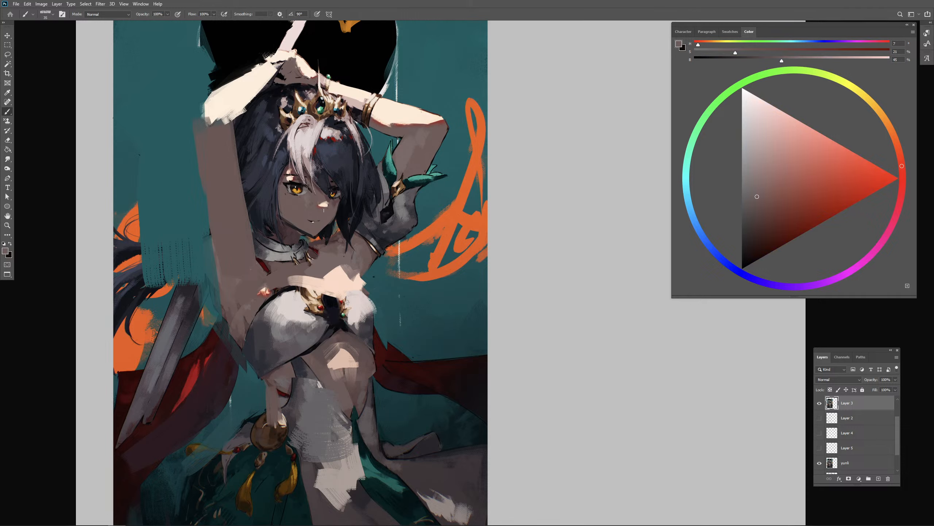
- Trim the nose highlight to a smaller shape with sampled shaded skin
left_click(324, 207, "alt")
left_click(327, 210, "alt")
left_click(334, 209, "alt")
left_click_drag(418, 278, 419, 279)
- Paint sampled shaded skin over the top of the raised upper arm, just below the elbow's lit edge
left_click(219, 137, "alt")
right_click(219, 138, "alt")
left_click_drag(216, 127, 207, 126)
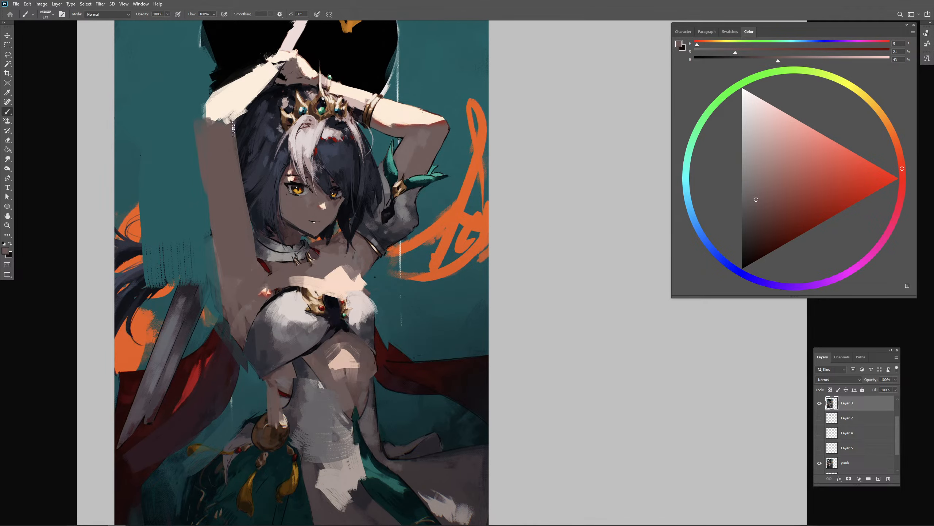
scroll(466, 276, "down", 1)
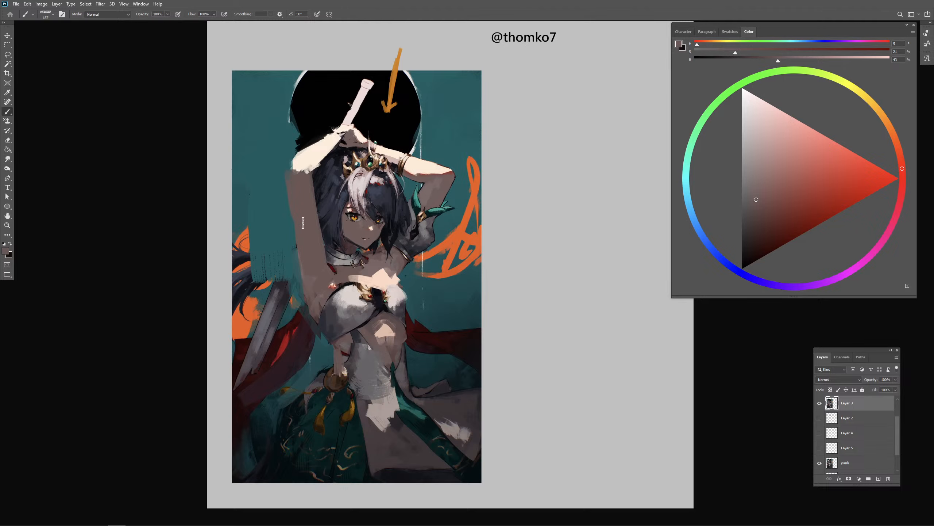
- Paint a long brown stroke beside the raised upper arm and undo it
right_click(308, 206, "alt")
left_click_drag(270, 159, 291, 279)
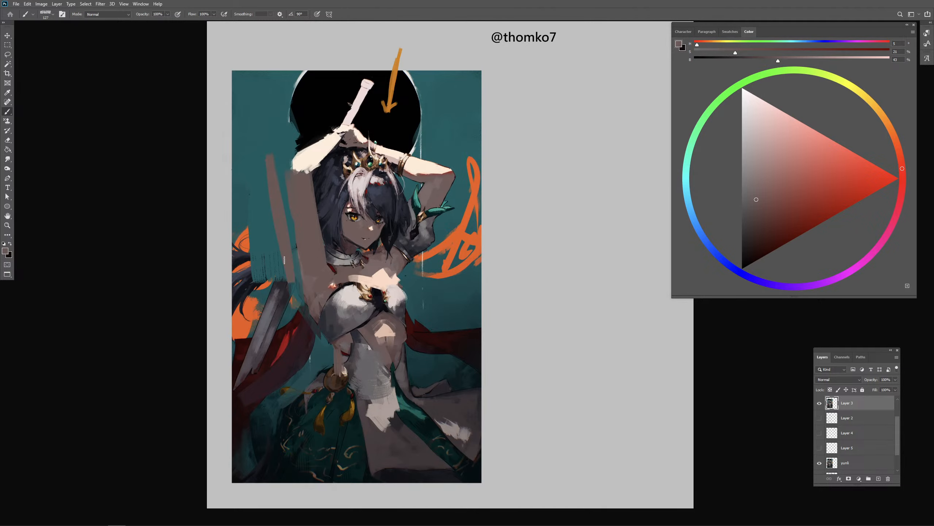
key("ctrl+z")
- Broaden the raised forearm toward the elbow with sampled pale cream, undoing the stray stroke
left_click(321, 129, "alt")
mouse_move(323, 134)
left_mouse_down()
mouse_move(296, 157)
mouse_move(306, 149)
mouse_move(301, 134)
mouse_move(260, 169)
mouse_move(317, 160)
mouse_move(305, 174)
mouse_move(334, 148)
left_mouse_up()
right_click(293, 133, "alt")
key("ctrl+z")
left_click(266, 162, "alt")
right_click(318, 158, "alt")
left_click(312, 158, "alt")
- Lasso the sword handle with the gripping hand, copy it to a new layer and shift it slightly downward
key("l")
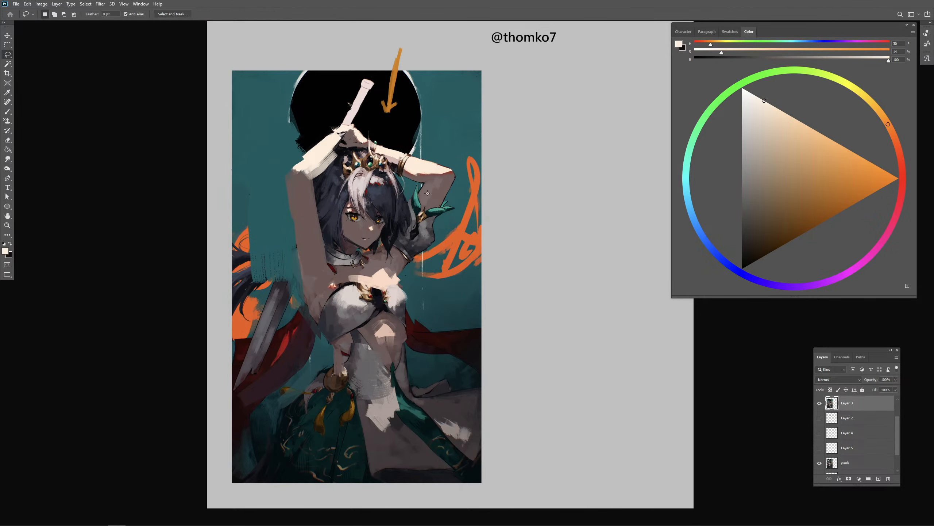
mouse_move(380, 88)
left_mouse_down()
mouse_move(307, 127)
mouse_move(327, 153)
mouse_move(378, 131)
mouse_move(382, 72)
mouse_move(367, 132)
left_mouse_up()
key("ctrl+j")
key("v")
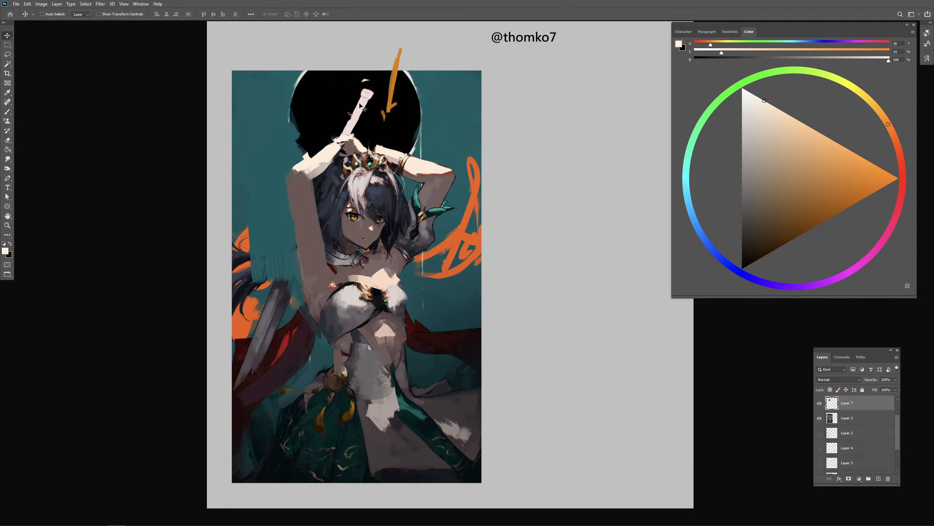
- Blend the raised forearm into the moved hand and trim its upper edge at the elbow with black
key("b")
left_click(339, 174, "alt")
mouse_move(339, 174)
left_mouse_down()
mouse_move(353, 153)
mouse_move(373, 167)
left_mouse_up()
left_click(317, 149, "alt")
left_click_drag(333, 142, 287, 170)
- Repaint the fingers gripping the sword handle in pale skin and separate them with sampled near-black
left_click(333, 151, "alt")
mouse_move(330, 149)
left_mouse_down()
mouse_move(341, 129)
mouse_move(359, 155)
mouse_move(342, 158)
mouse_move(366, 156)
left_mouse_up()
left_click(350, 143, "alt")
left_click(352, 153, "alt")
left_click(390, 233, "alt")
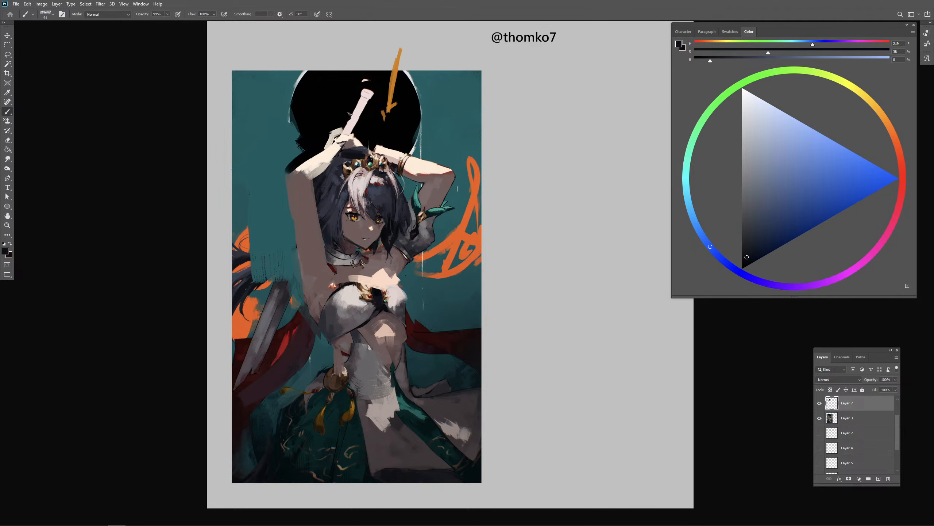
- Repaint the upper chest with sampled shadowed brown skin and reshape its lit patch with sampled pale peach
left_click(295, 201, "alt")
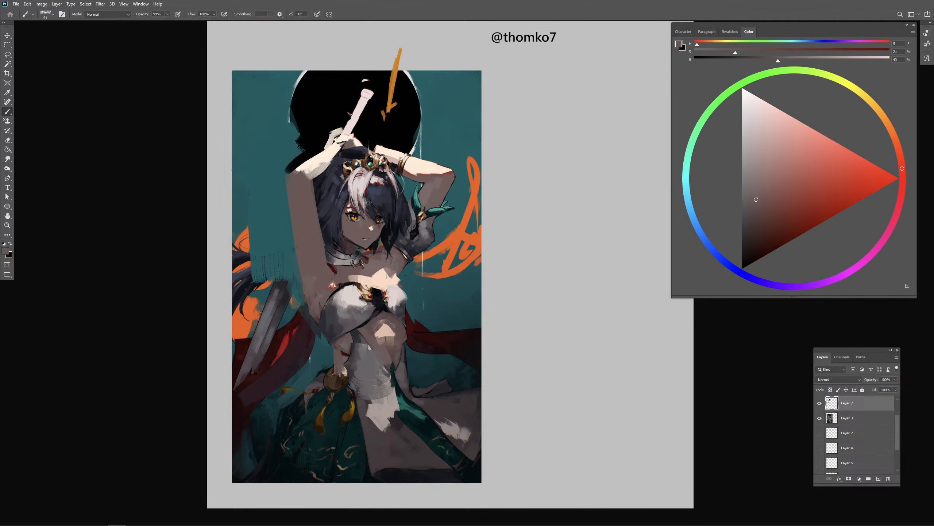
mouse_move(338, 276)
left_mouse_down()
mouse_move(318, 256)
mouse_move(353, 277)
mouse_move(330, 290)
mouse_move(356, 276)
left_mouse_up()
left_click(356, 276, "alt")
left_click(350, 269, "alt")
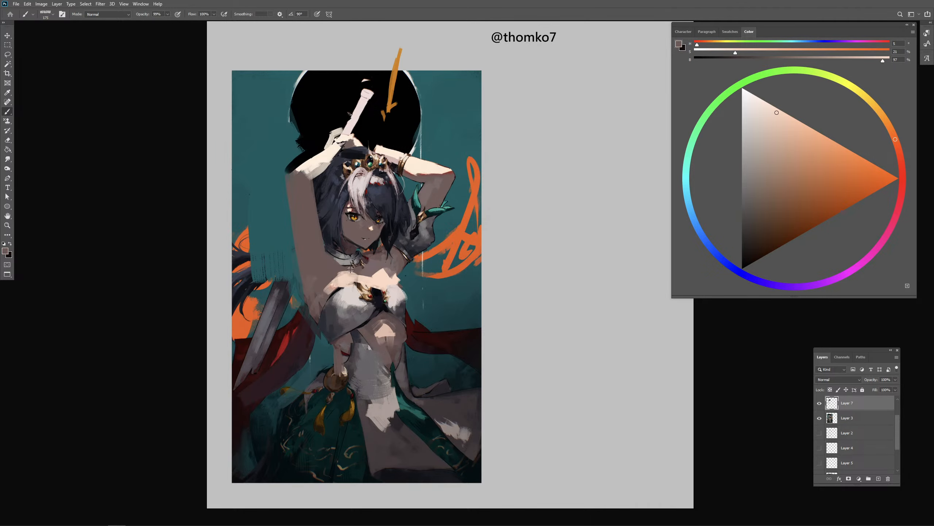
left_click(381, 277, "alt")
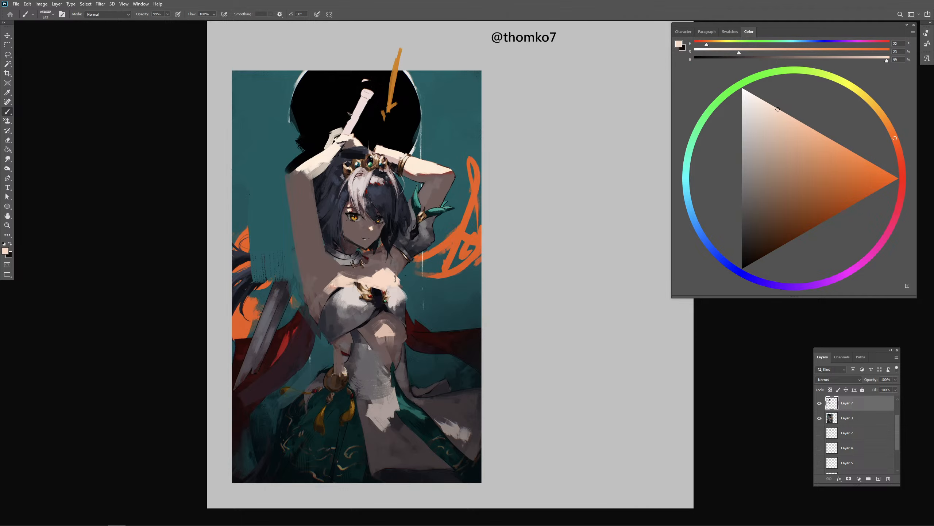
left_click(394, 276, "alt")
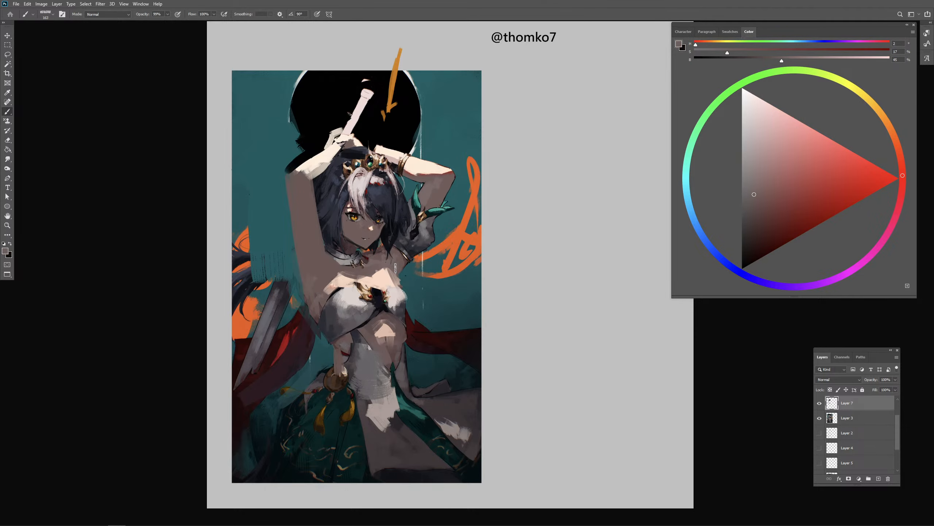
- Rework the midriff's peach highlight, fill the waist's side with shadowed brown skin and tidy the grey waist cloth's upper edge
left_click(383, 325, "alt")
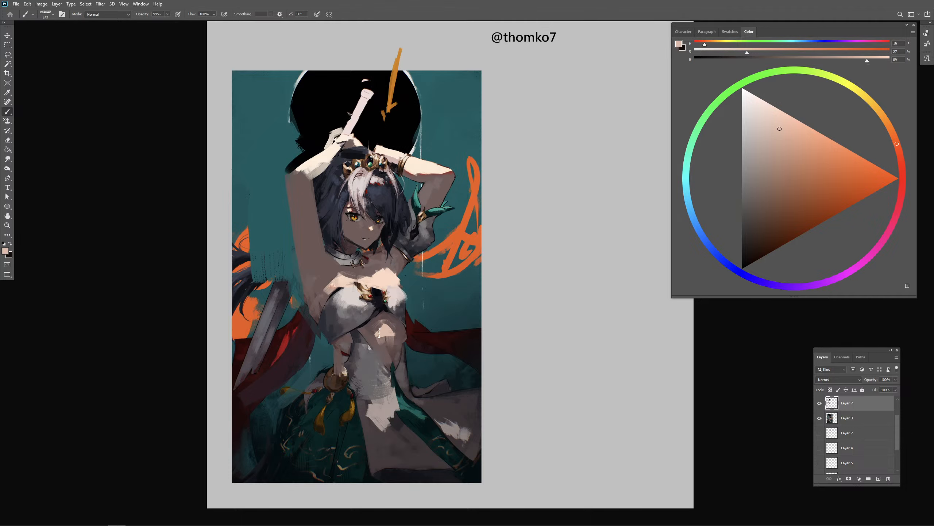
left_click(383, 329, "alt")
left_click(370, 329, "alt")
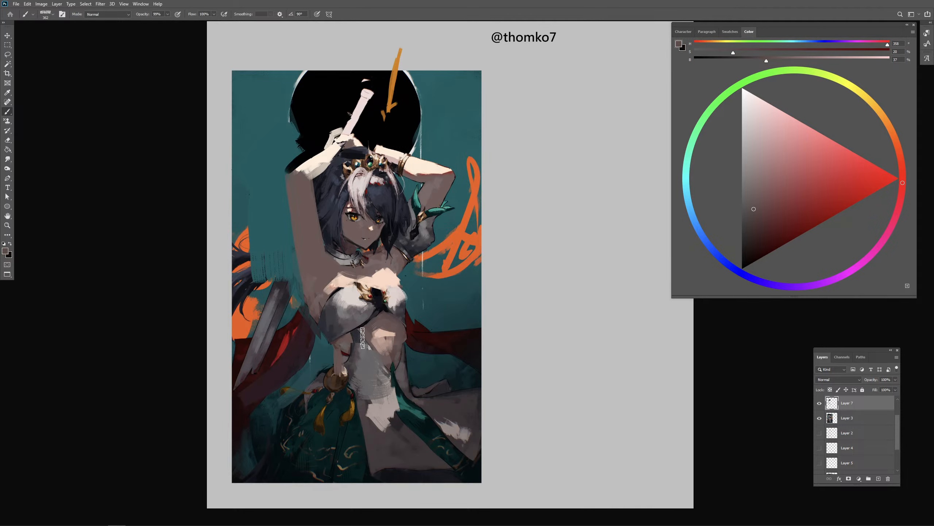
mouse_move(353, 342)
left_mouse_down()
mouse_move(374, 336)
mouse_move(375, 359)
left_mouse_up()
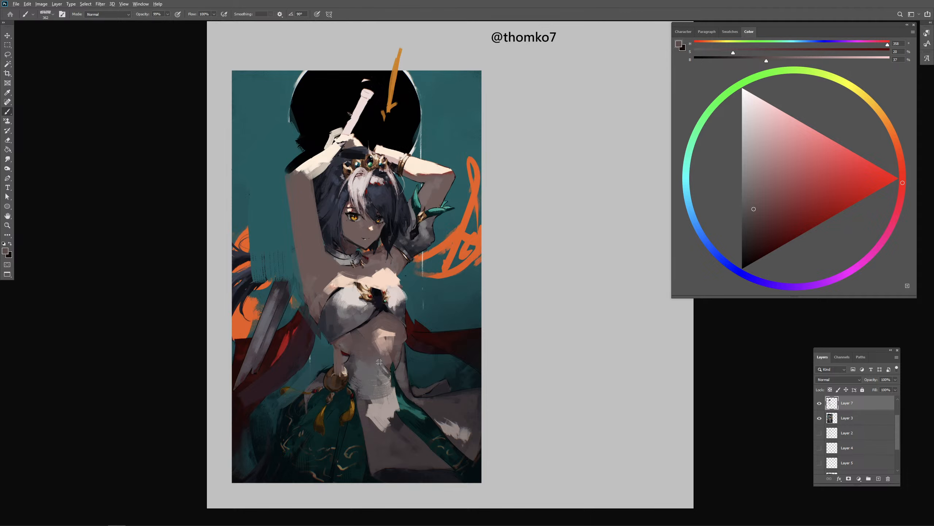
left_click(390, 358, "alt")
left_click(367, 375, "alt")
right_click(350, 355, "alt")
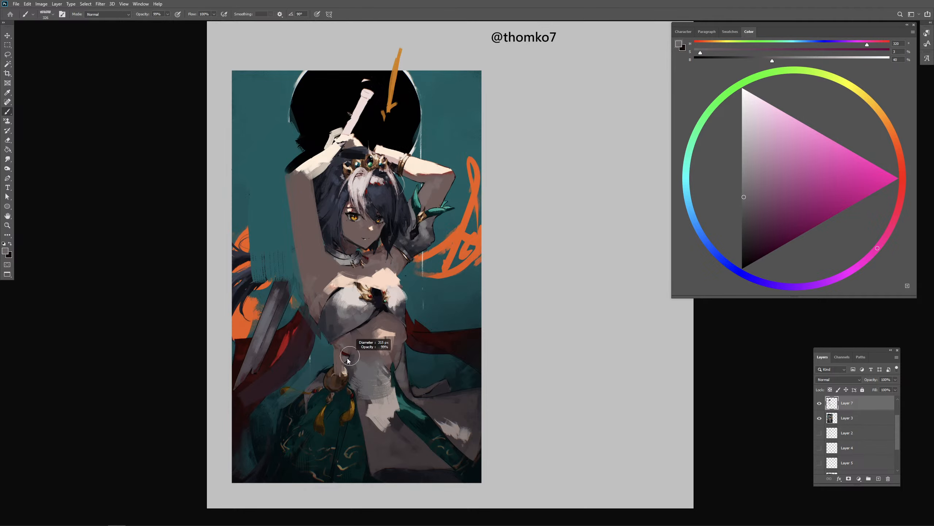
- Define the lower edge of the white chest top with a thin shadow in sampled dark purple-grey
left_click(362, 322, "alt")
left_click(342, 330, "alt")
right_click(341, 332, "alt")
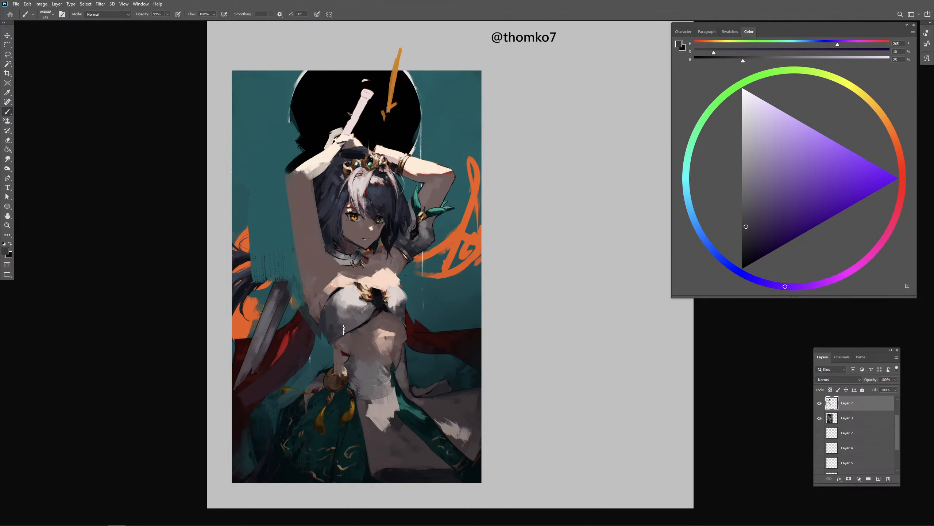
left_click_drag(344, 331, 365, 324)
right_click(411, 334, "alt")
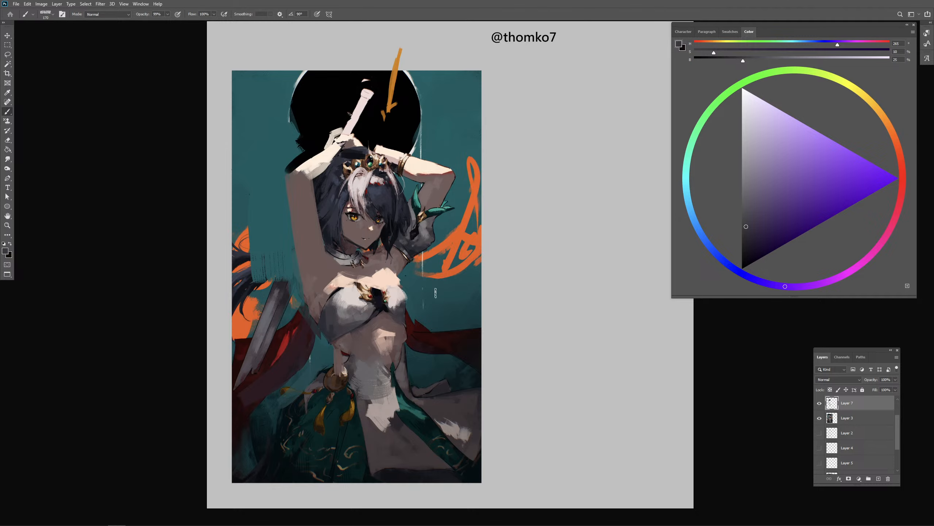
- Fill out the elbow of the raised sword arm with sampled pale cream skin along the forearm's lower edge
left_click(392, 275, "alt")
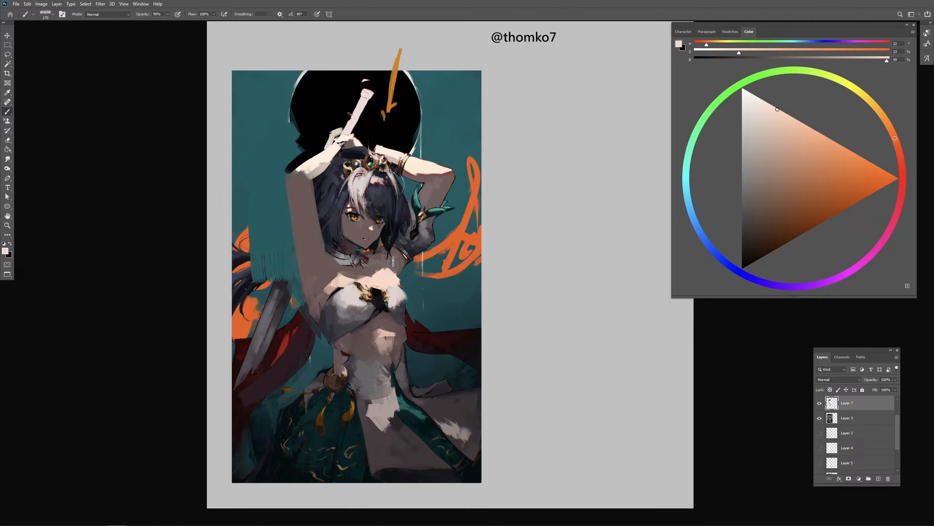
left_click(305, 168, "alt")
left_click_drag(305, 176, 293, 175)
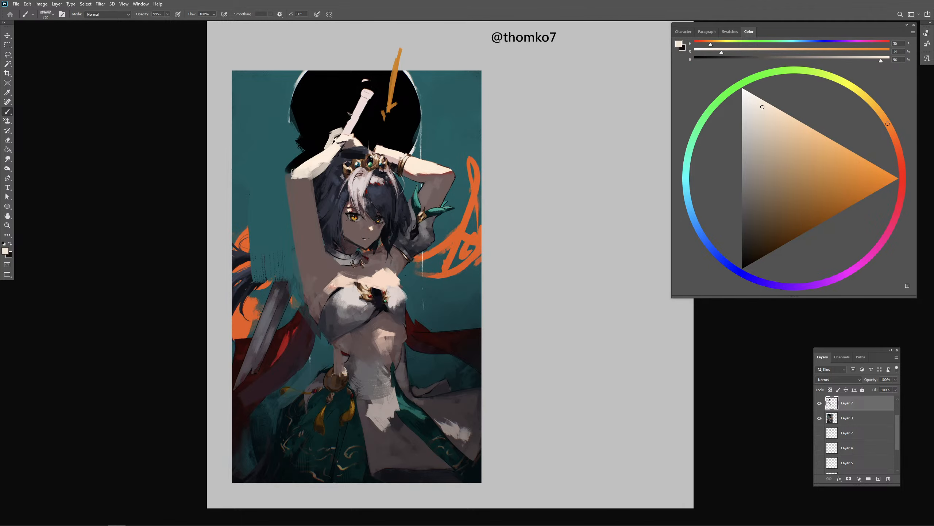
left_click_drag(292, 173, 330, 146)
- Preview the red sketch overlays on Layer 6 and Layer 2 and hide them again
scroll(891, 441, "up", 2)
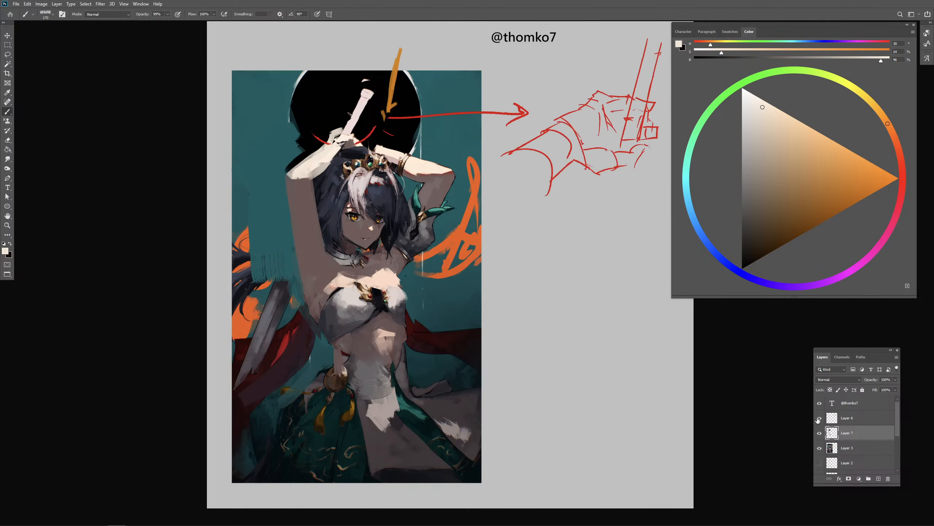
left_click(820, 418)
left_click(820, 463)
left_click(819, 463)
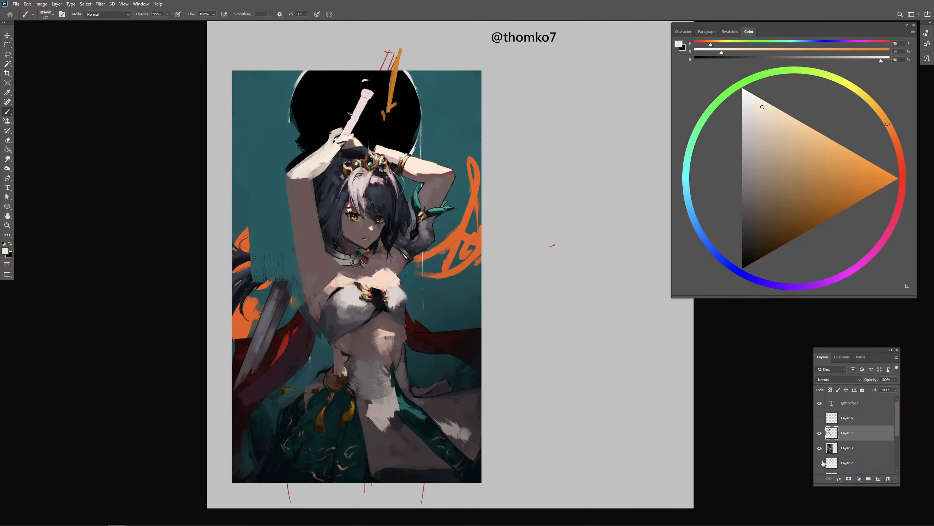
scroll(852, 427, "down", 2)
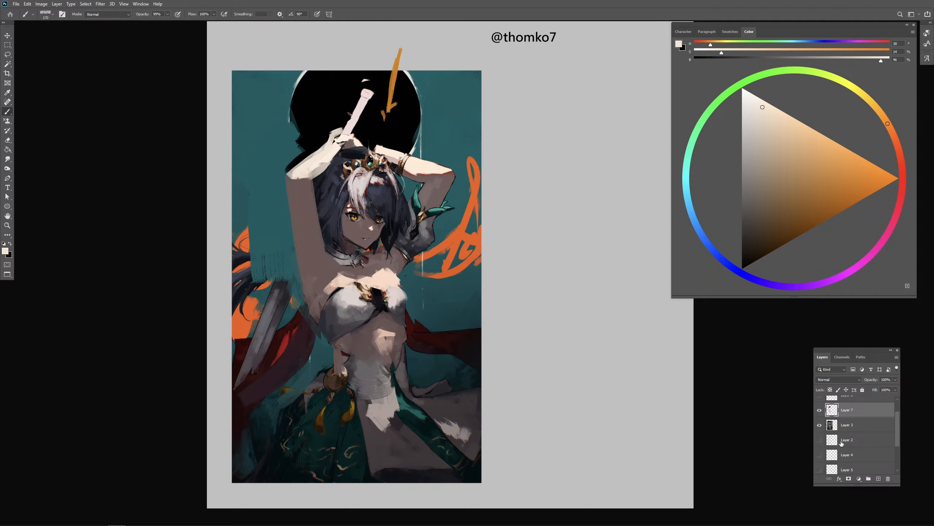
- Move sketch layers Layer 2 and Layer 4 above Layer 7 and hide Layer 2
left_click_drag(835, 456, 829, 411)
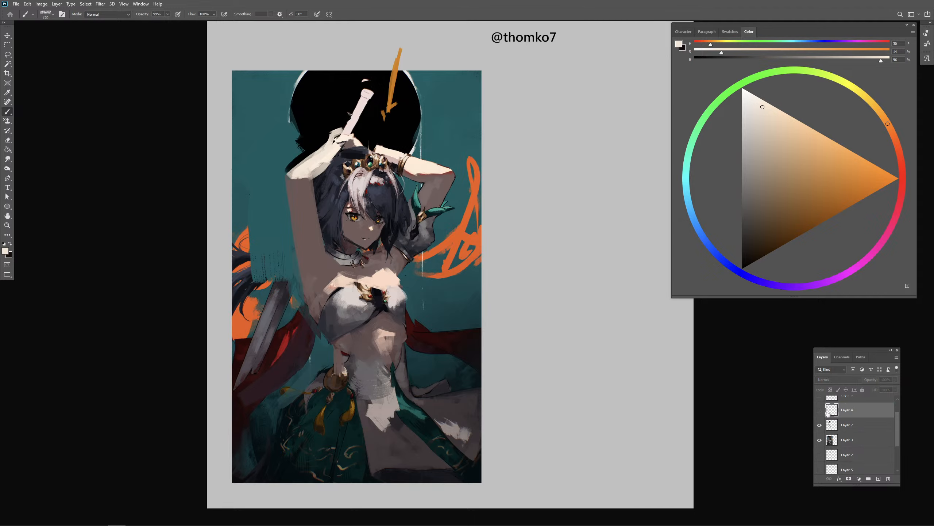
left_click(819, 454)
mouse_move(848, 456)
left_mouse_down()
mouse_move(847, 407)
mouse_move(825, 413)
left_mouse_up()
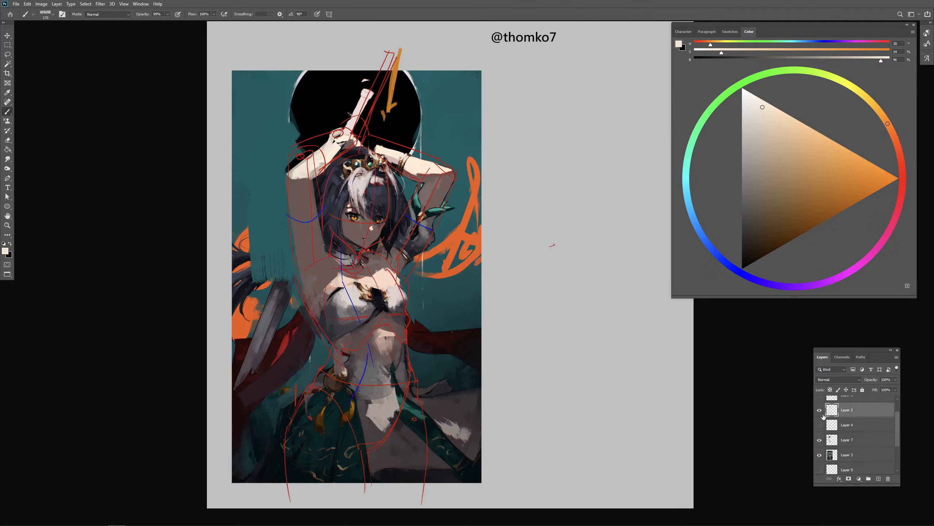
left_click(819, 413)
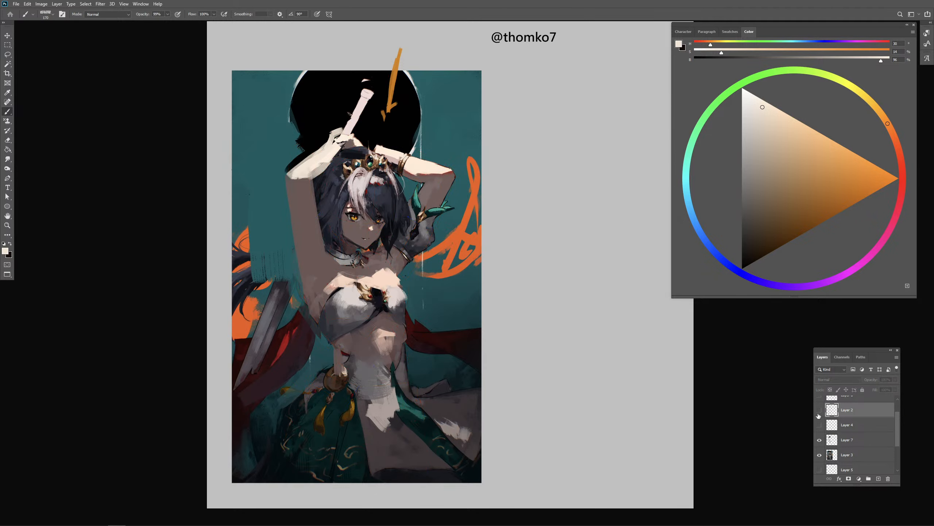
- Merge the paint corrections on Layer 7 with Layer 3 into a single layer
left_click(855, 433)
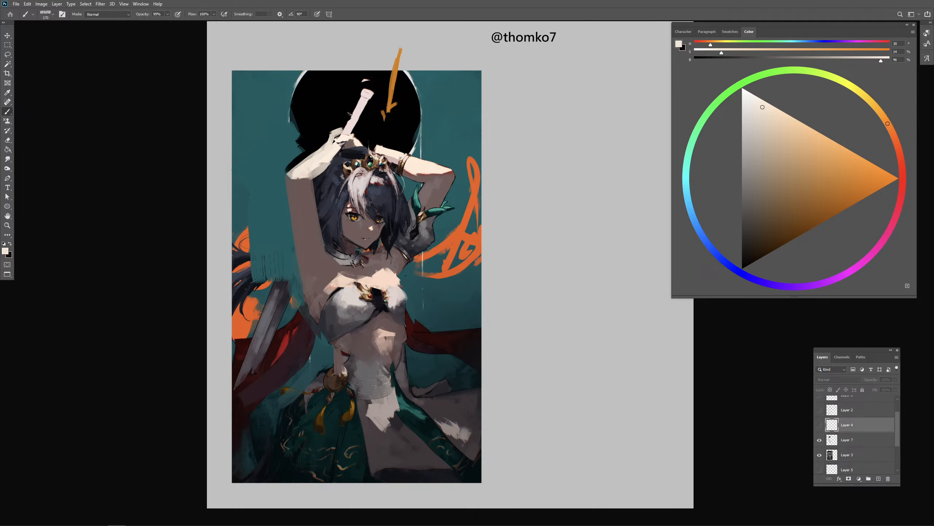
left_click(736, 417)
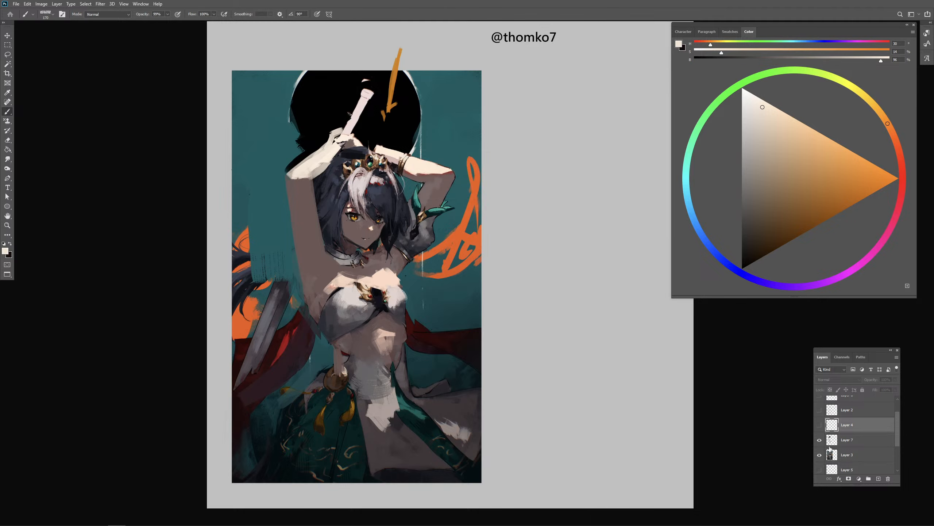
left_click(830, 445)
left_click(852, 456, "shift")
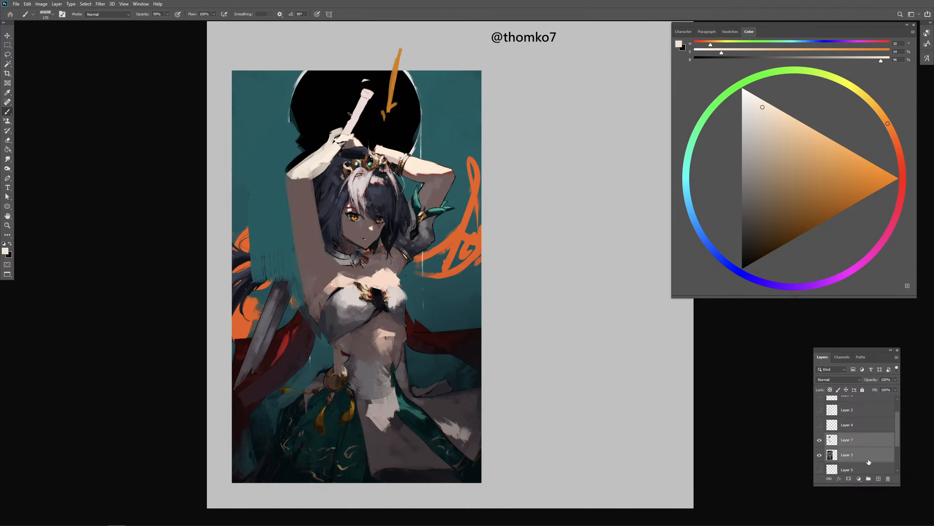
key("ctrl+e")
- Compare the merged Layer 7 repaint with the original painting by switching its visibility off and on
left_click_drag(896, 437, 888, 466)
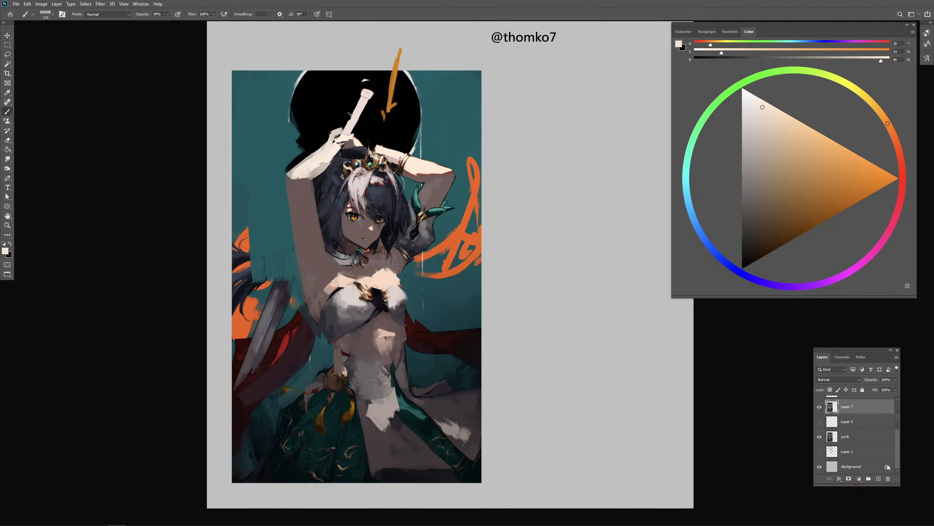
left_click(859, 438)
left_click(896, 381)
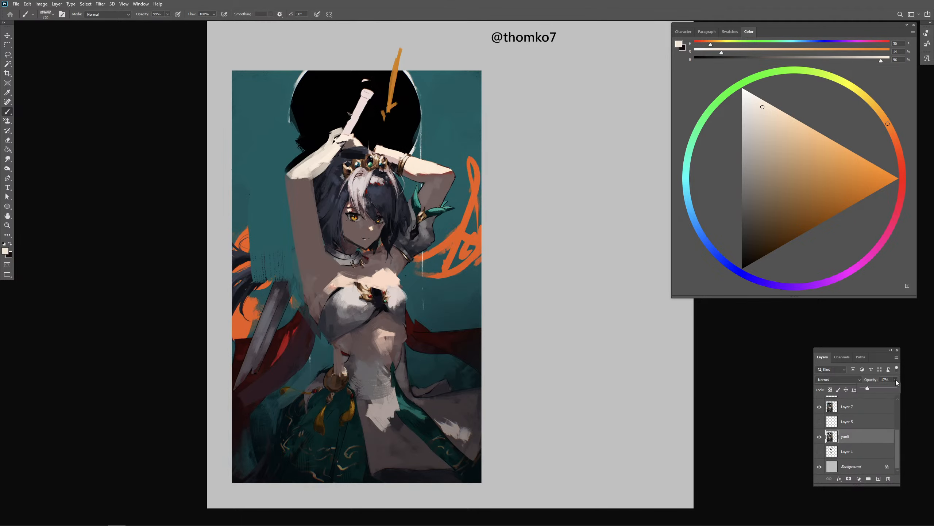
left_click(820, 407)
left_click(820, 407)
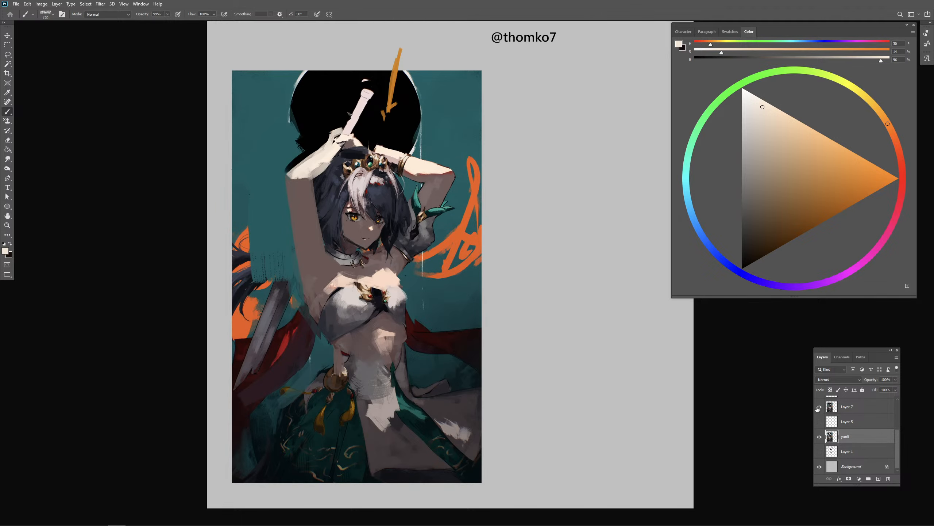
left_click(820, 407)
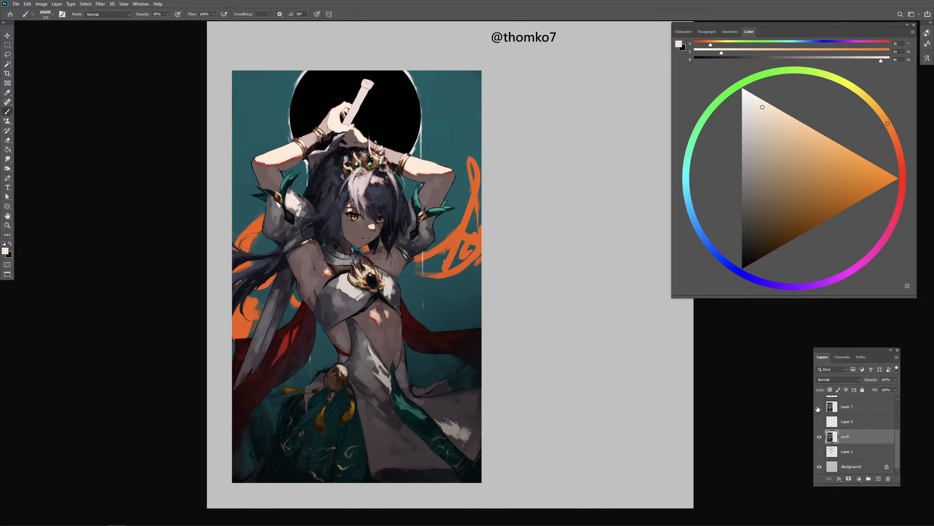
left_click(820, 407)
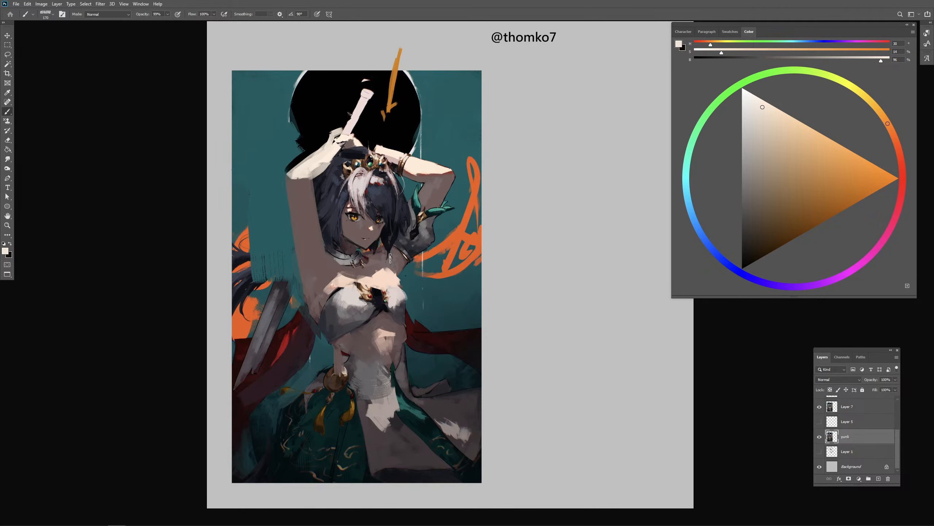
- Add a new layer above Layer 7 and block in a sleeve around the raised upper arm in sampled near-black blue
left_click(416, 248, "alt")
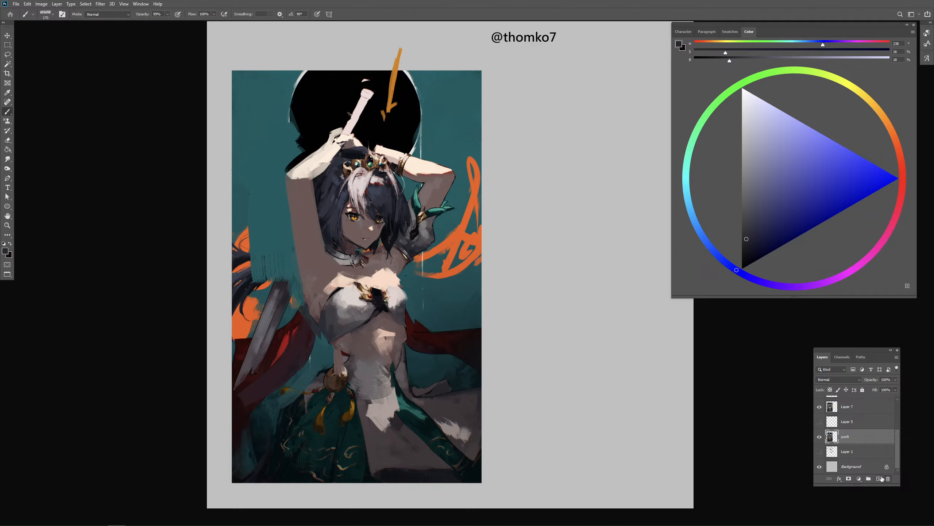
left_click(853, 411)
left_click(880, 480)
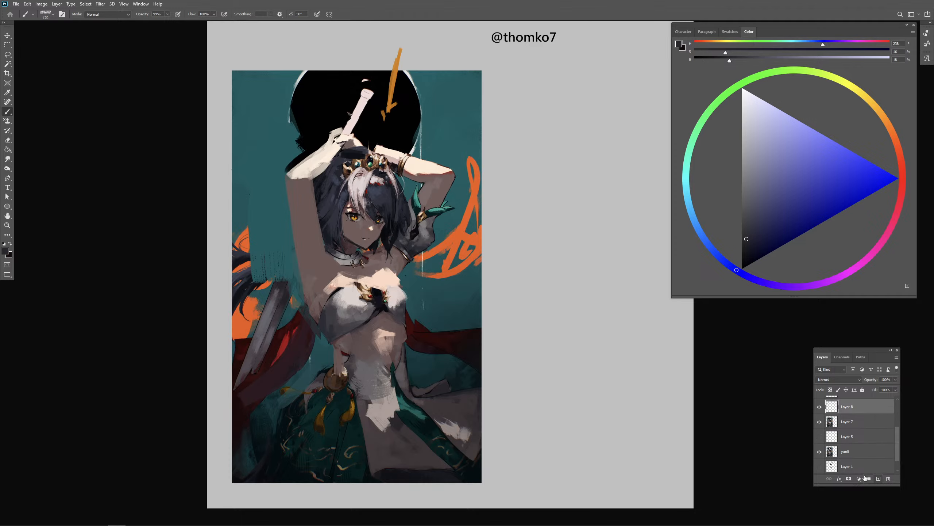
left_click(410, 246, "alt")
left_click(411, 250, "alt")
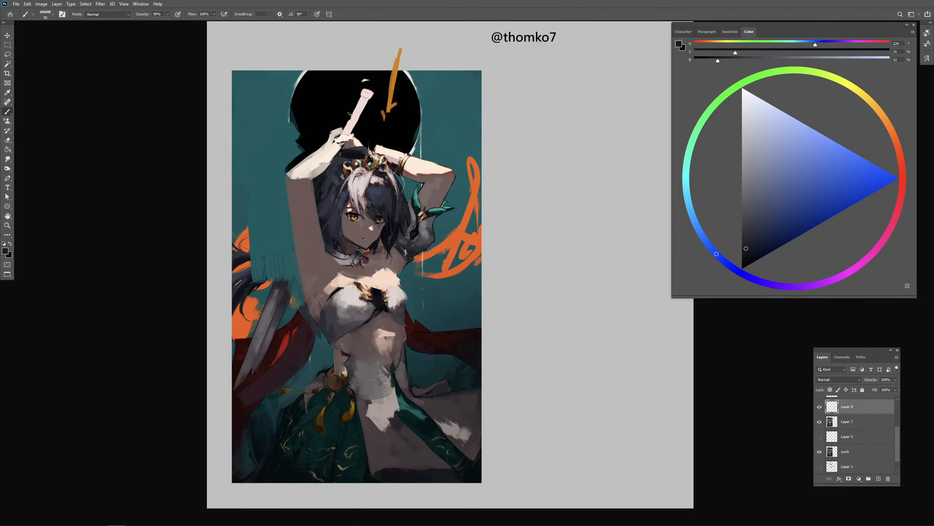
left_click(414, 252, "alt")
mouse_move(299, 239)
left_mouse_down()
mouse_move(320, 231)
mouse_move(292, 227)
mouse_move(315, 214)
left_mouse_up()
right_click(310, 225, "alt")
right_click(418, 223, "alt")
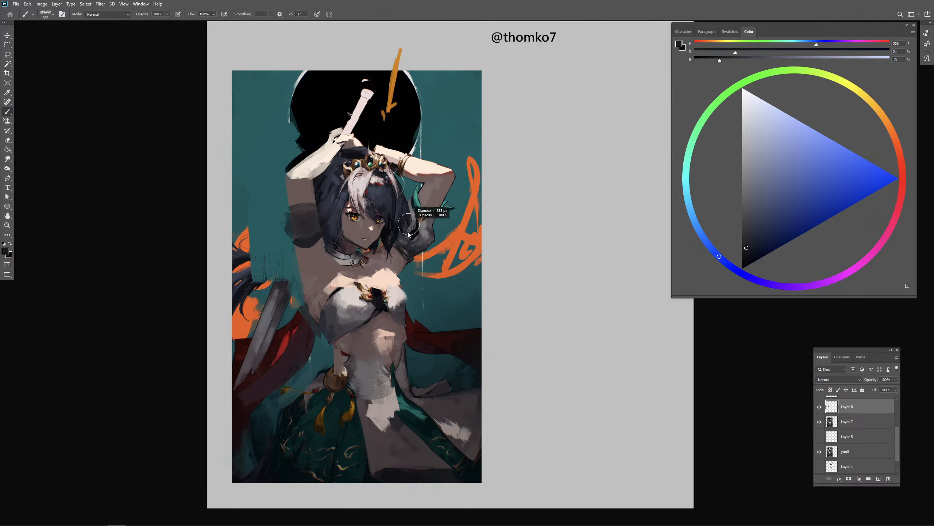
- Round out the new sleeve's silhouette and paint its upper band and highlight in lighter neutral grey
right_click(423, 231, "alt")
left_click(422, 226, "alt")
left_click(289, 214, "alt")
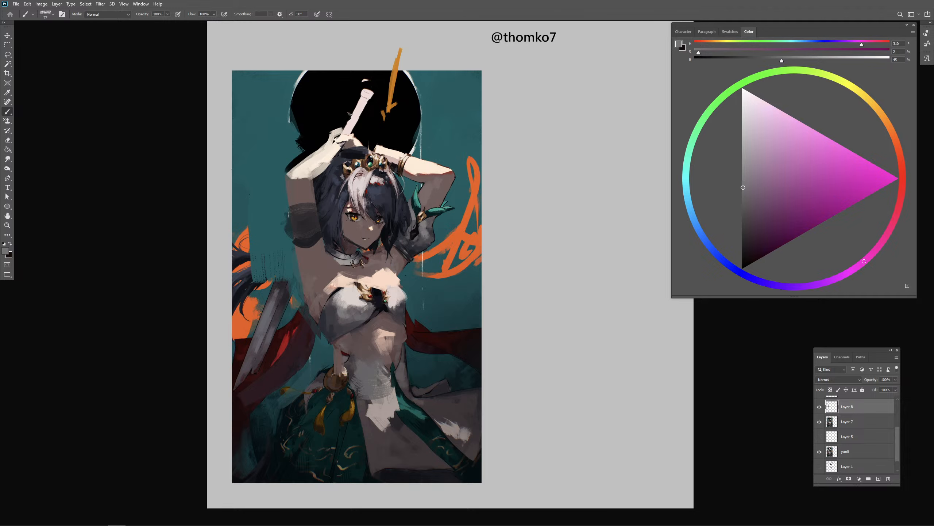
left_click(732, 161)
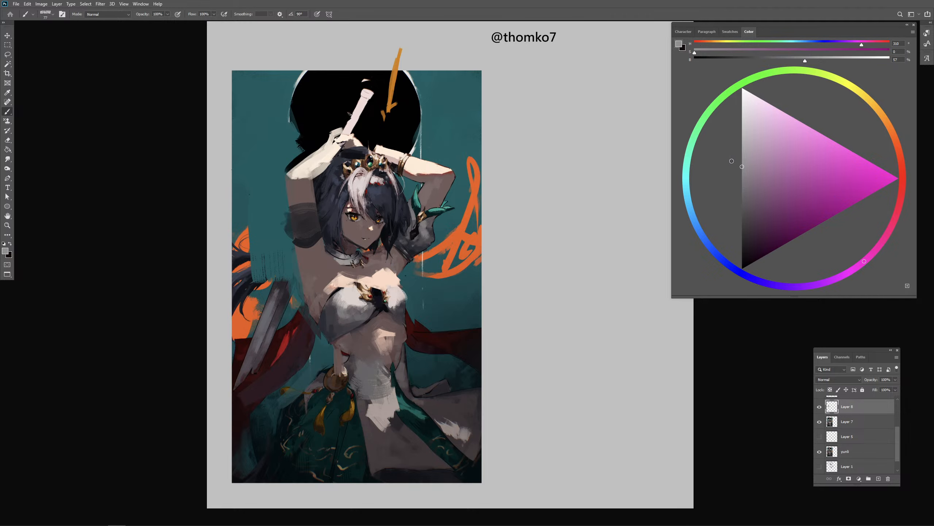
mouse_move(298, 216)
left_mouse_down()
mouse_move(312, 214)
mouse_move(282, 226)
mouse_move(293, 242)
mouse_move(317, 234)
mouse_move(317, 202)
left_mouse_up()
left_click(306, 217, "alt")
left_click(303, 231, "alt")
left_click(306, 244, "alt")
right_click(292, 223, "alt")
right_click(286, 216, "alt")
right_click(306, 205, "alt")
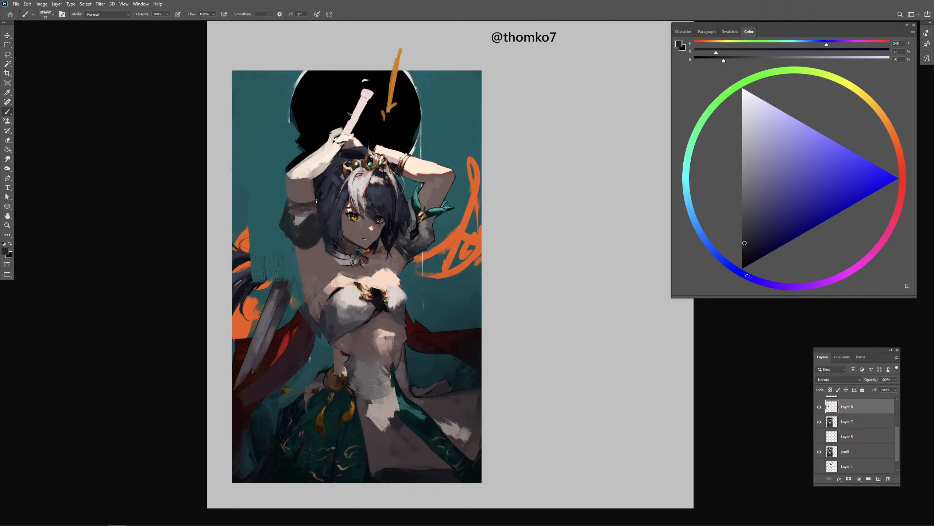
- Model the sleeve's puffed volume with broad strokes of grey sampled from the opposite sleeve
left_click(412, 248, "alt")
left_click(423, 227, "alt")
right_click(304, 234, "alt")
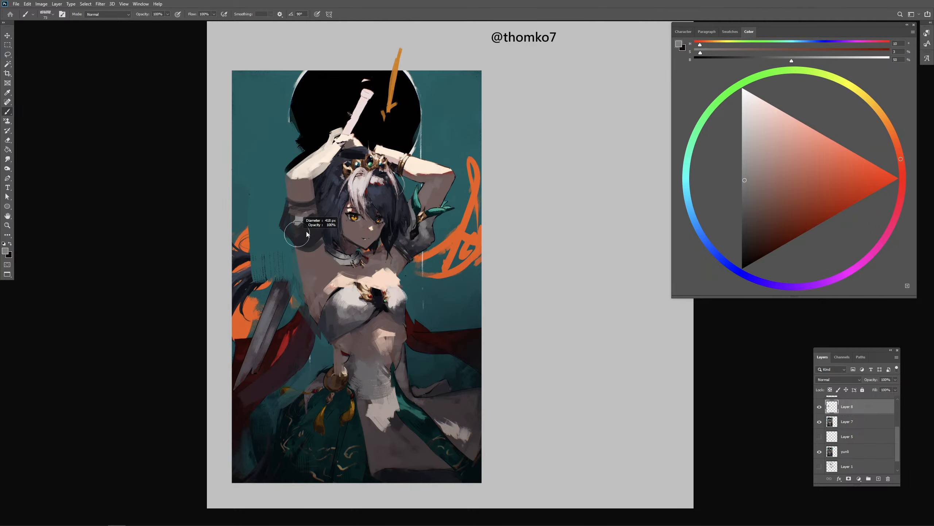
left_click_drag(290, 225, 318, 223)
left_click(308, 232, "alt")
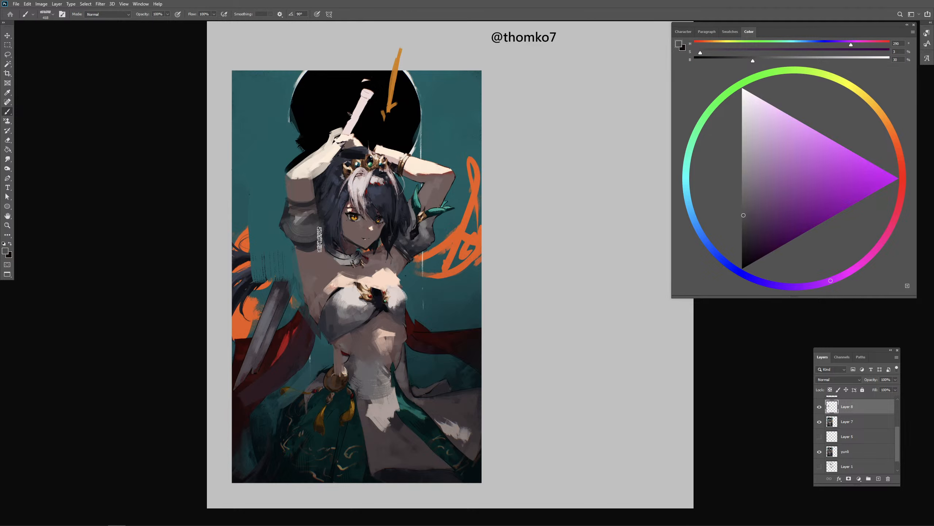
right_click(308, 232, "alt")
- Paint a dark band along the new sleeve's lower edge with sampled near-black blue
left_click(407, 250, "alt")
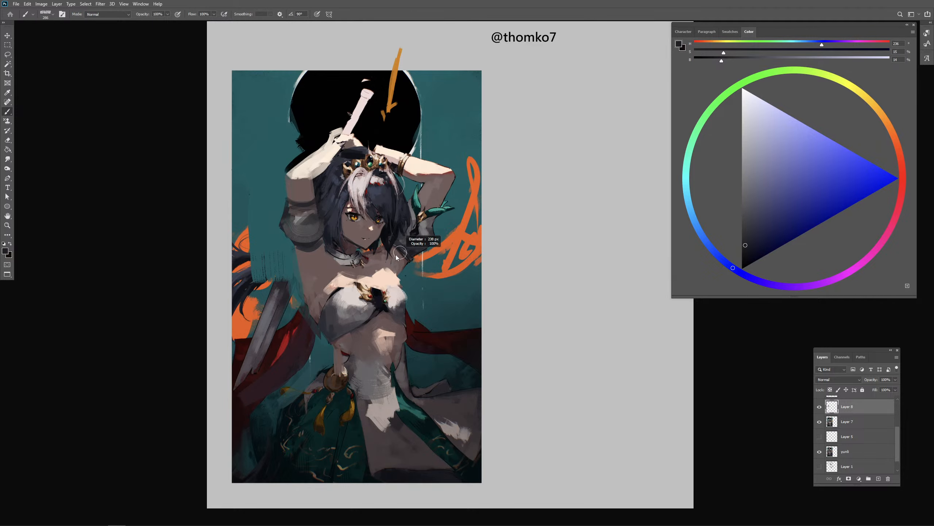
left_click(388, 240, "alt")
right_click(313, 251, "alt")
mouse_move(297, 246)
left_mouse_down()
mouse_move(322, 245)
mouse_move(313, 256)
mouse_move(326, 244)
left_mouse_up()
key("ctrl+z")
key("period")
key("period")
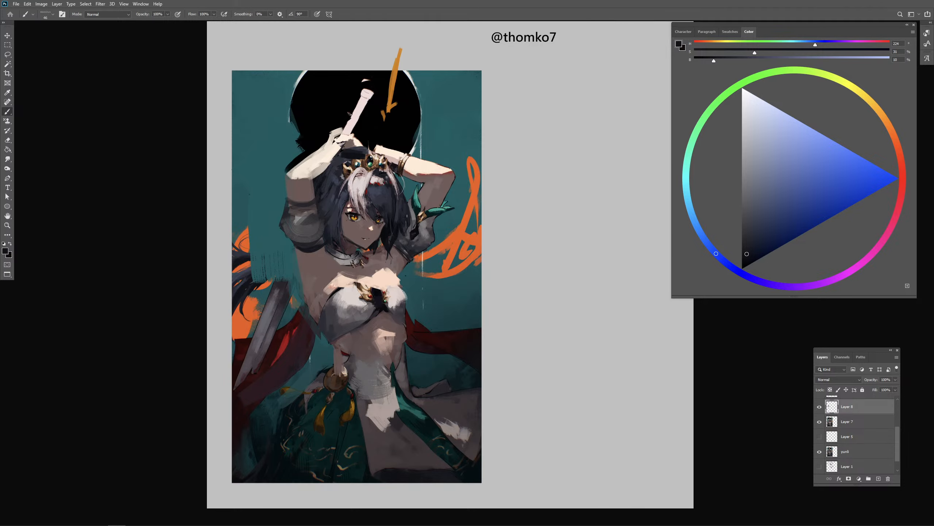
key("comma")
- Clean up the torso's side edge below the raised arm with sampled skin brown and background teal
key("ctrl+plus")
left_click_drag(362, 293, 432, 256)
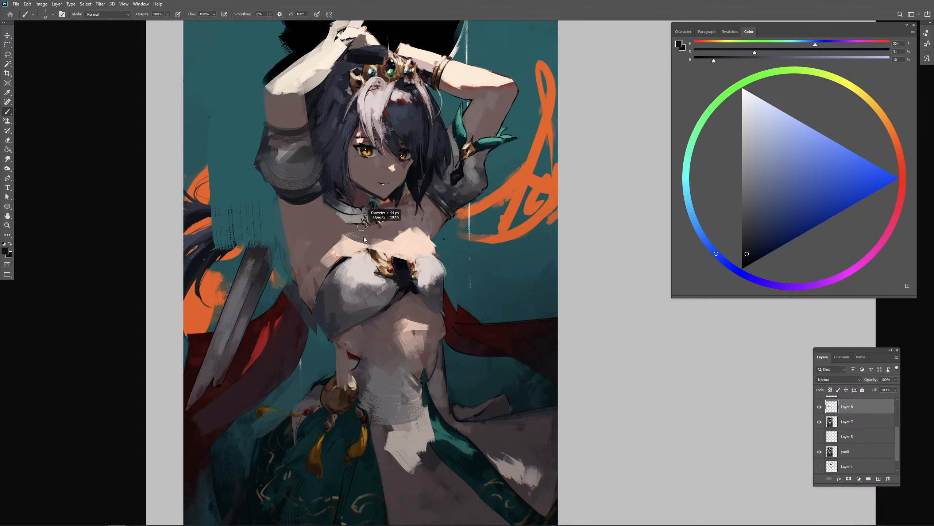
left_click(309, 255, "alt")
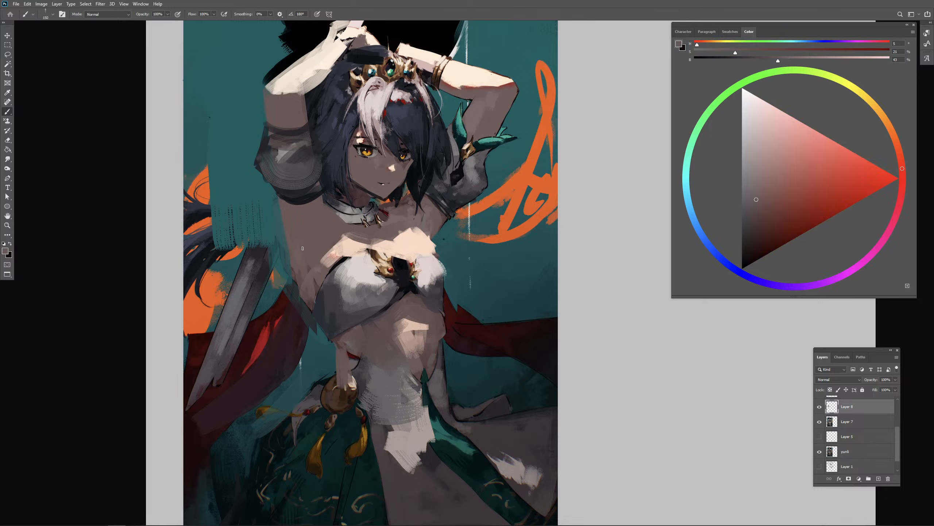
left_click(319, 342, "alt")
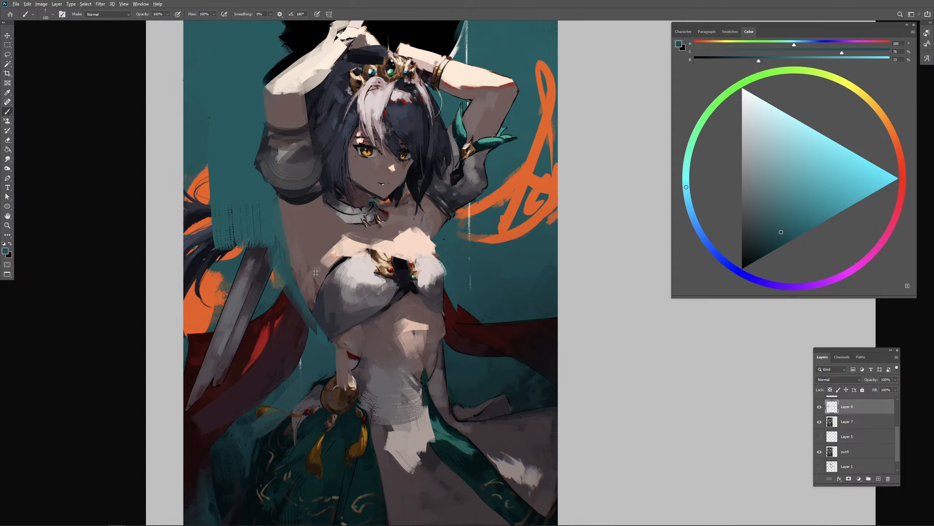
left_click(317, 284, "alt")
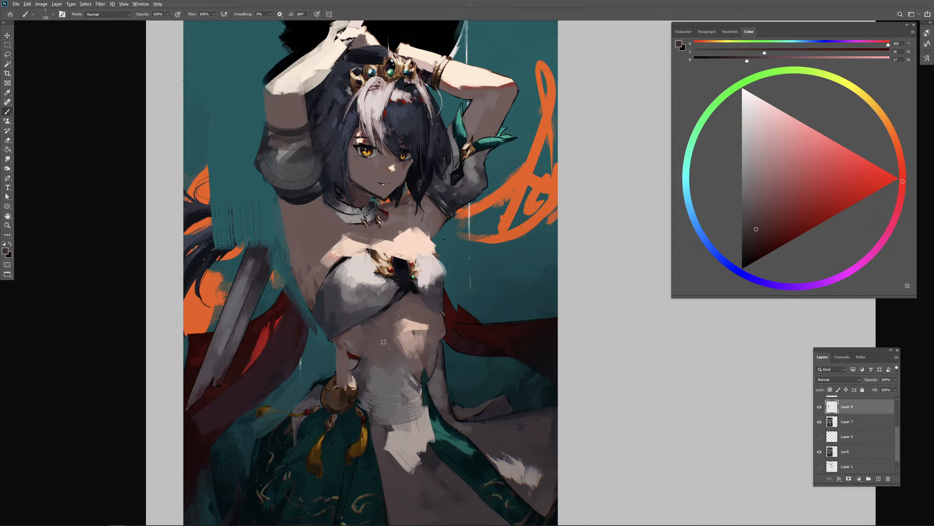
left_click(338, 338, "alt")
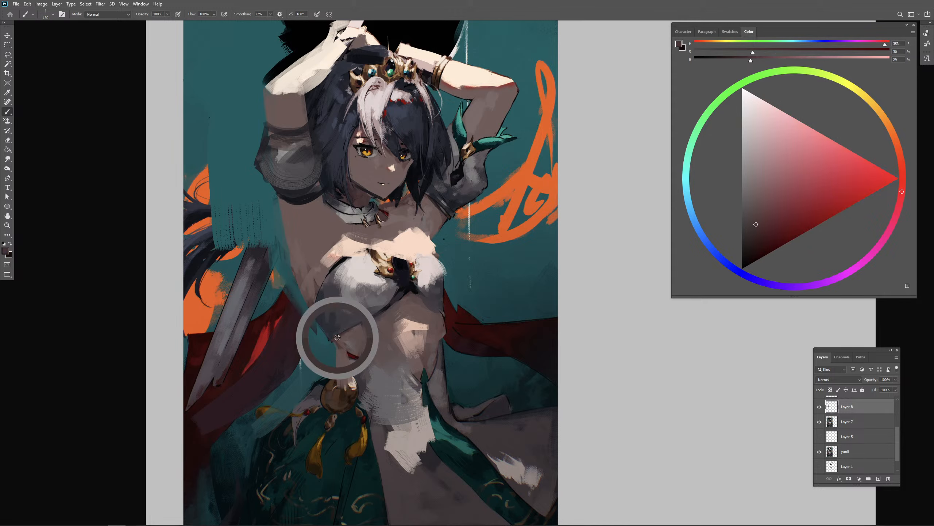
- Enlarge the Color panel, mix a dark reddish brown and try shadow strokes in the raised arm's armpit
right_click(311, 240, "alt")
left_click_drag(297, 217, 314, 246)
key("ctrl+z")
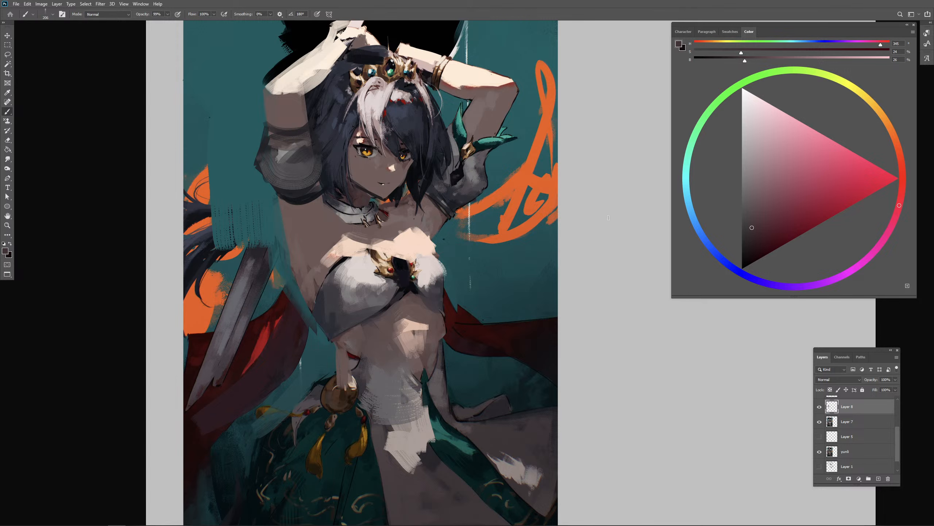
left_click(759, 221)
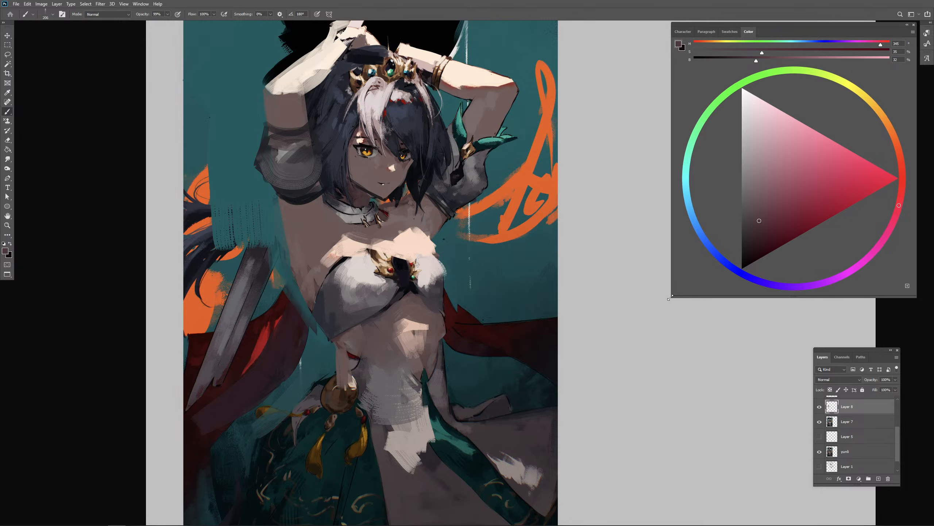
left_click_drag(670, 297, 639, 336)
left_click(902, 166)
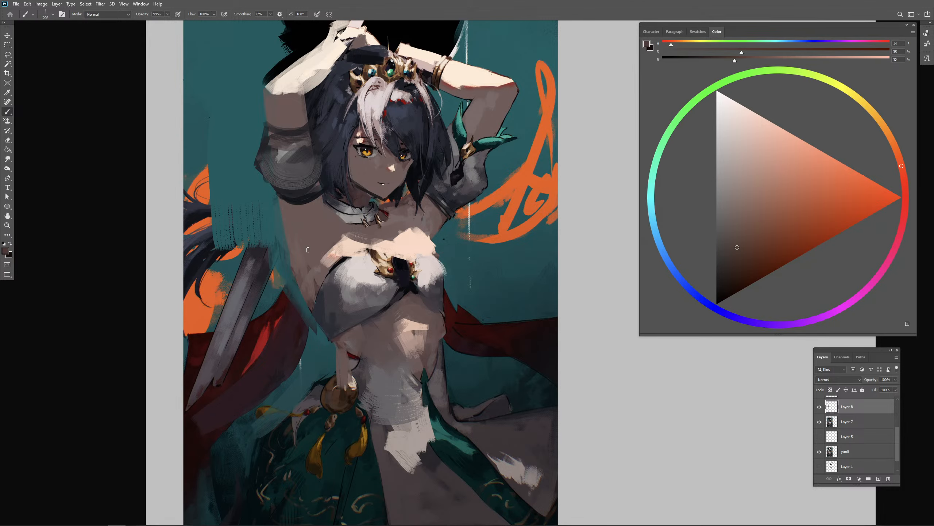
left_click_drag(293, 226, 312, 247)
key("ctrl+z")
- Shade the armpit and shoulder beneath the new sleeve with sampled mid and dark skin browns
left_click(331, 226, "alt")
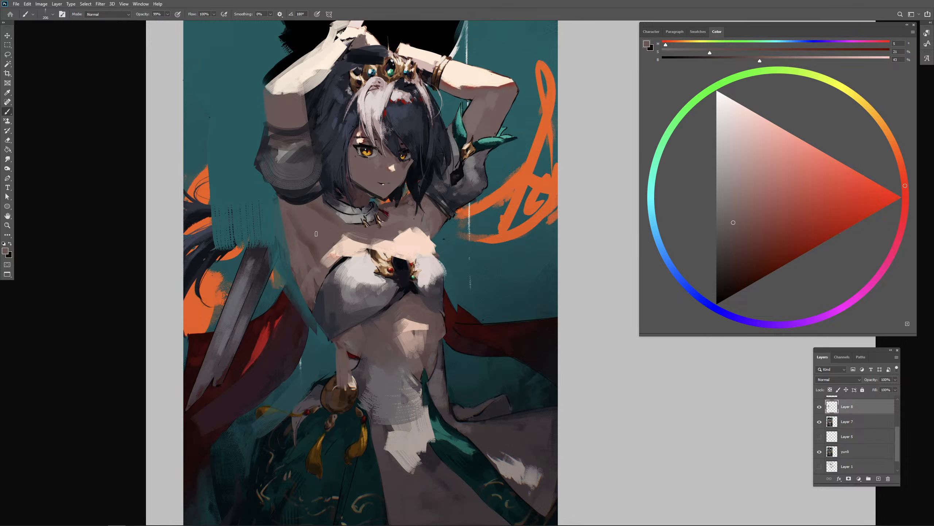
left_click(302, 251, "alt")
left_click(322, 211, "alt")
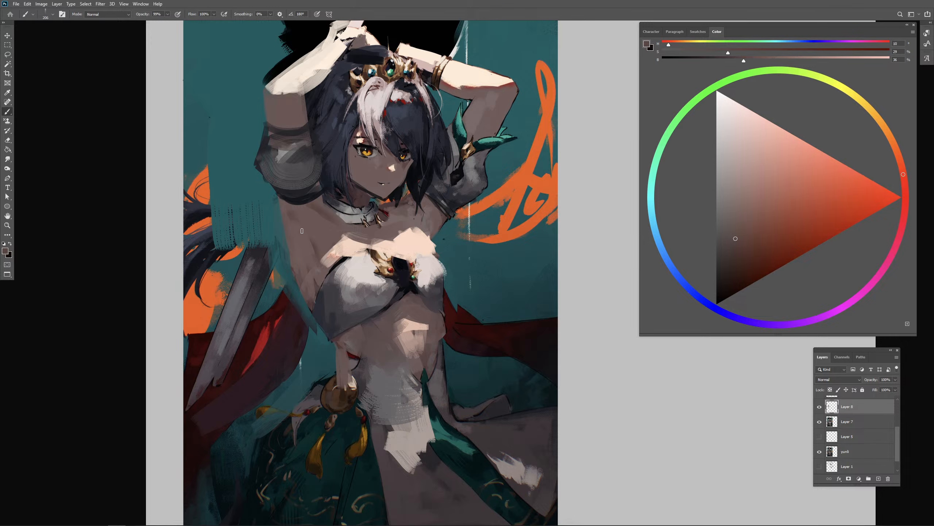
left_click(311, 243, "alt")
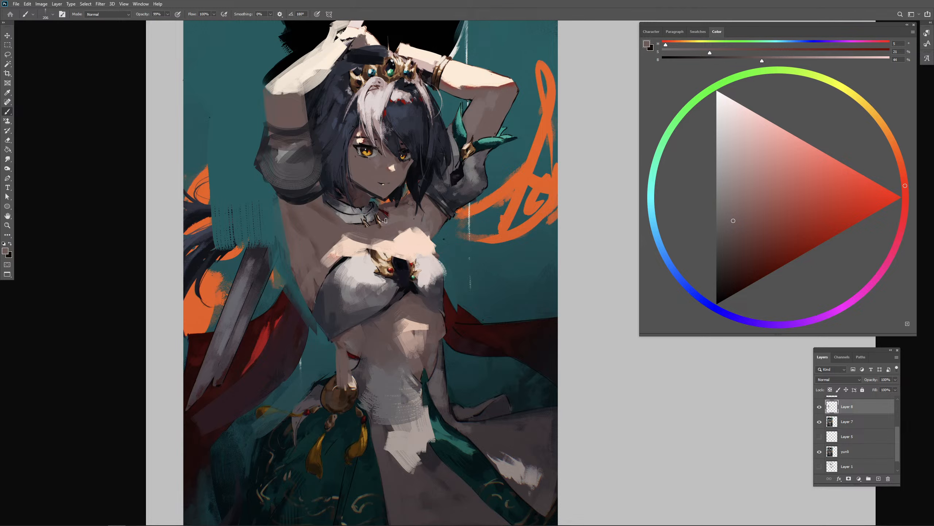
left_click_drag(326, 214, 322, 201)
left_click(325, 214, "alt")
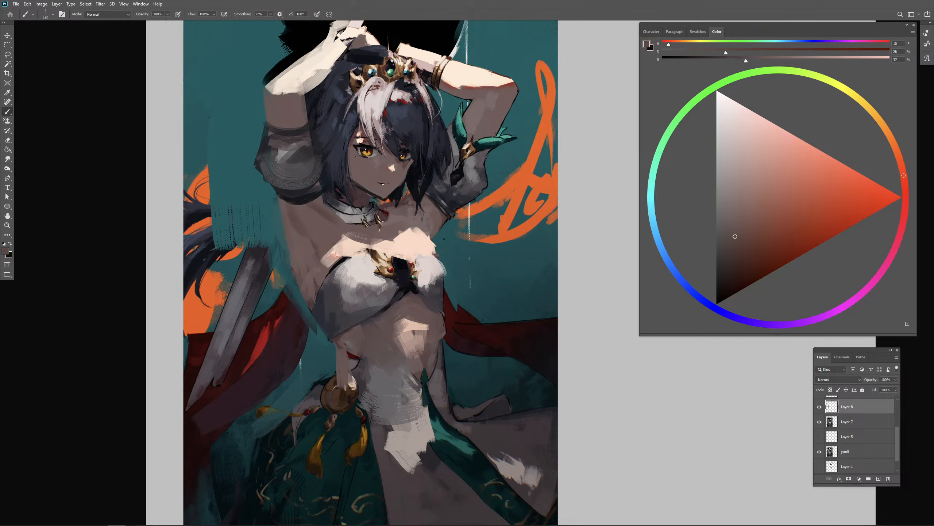
left_click(312, 214, "alt")
left_click(298, 223, "alt")
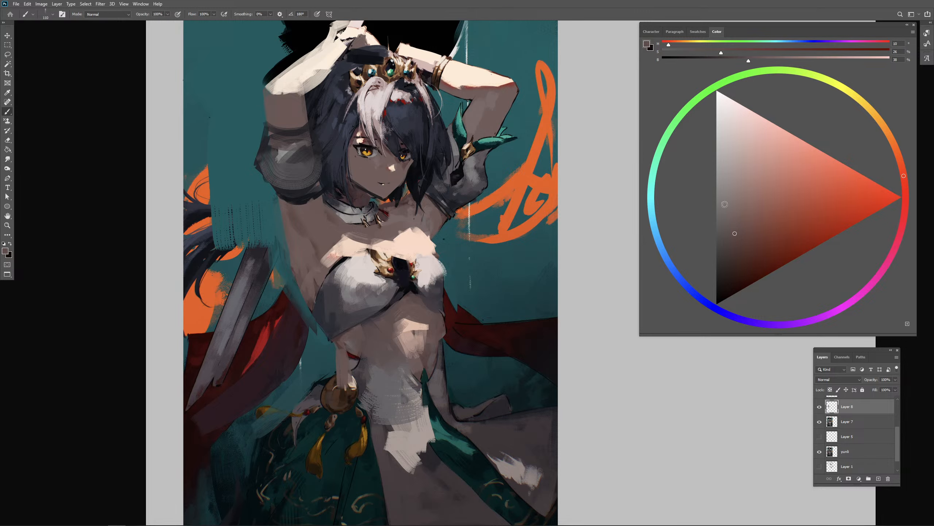
- Blend the skin below the new sleeve and across the upper chest with sampled skin browns
left_click_drag(321, 199, 326, 229)
left_click(326, 202, "alt")
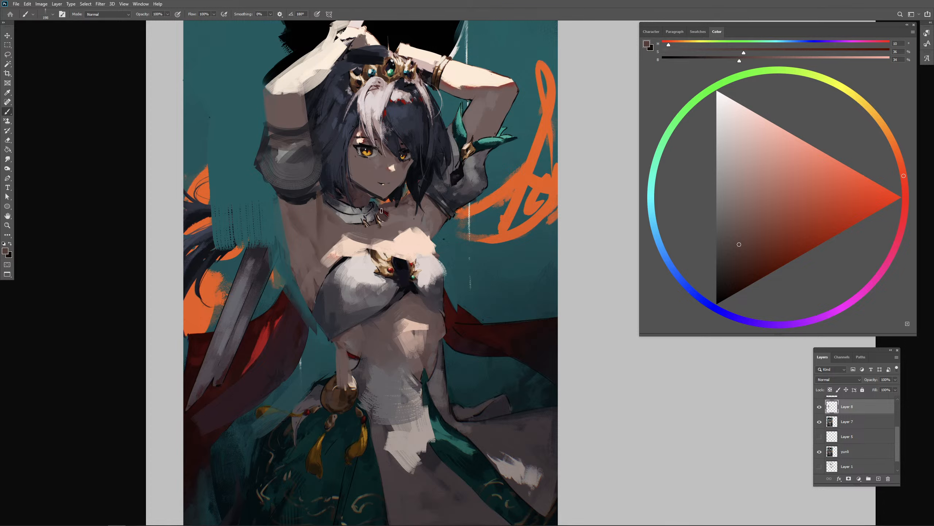
left_click_drag(429, 217, 409, 215, "alt")
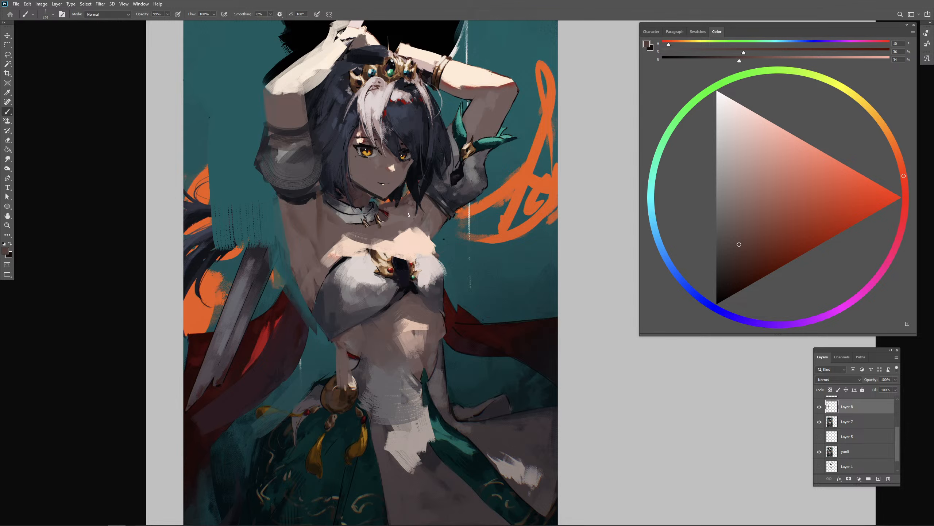
left_click(388, 232, "alt")
left_click_drag(349, 232, 378, 239)
left_click_drag(305, 214, 309, 218, "alt")
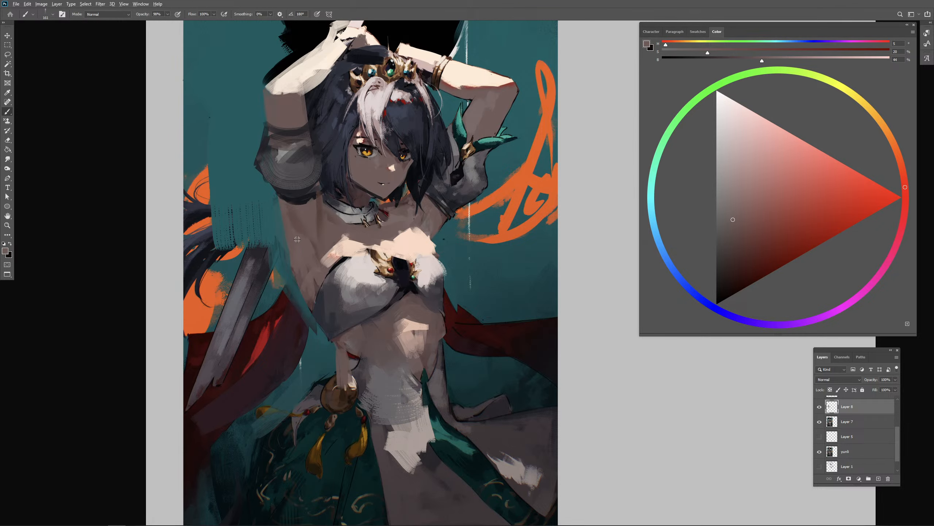
- Soften the side of the torso below the raised arm and the chest highlight's edge with sampled skin tones
left_click(297, 239, "alt")
left_click(296, 223, "alt")
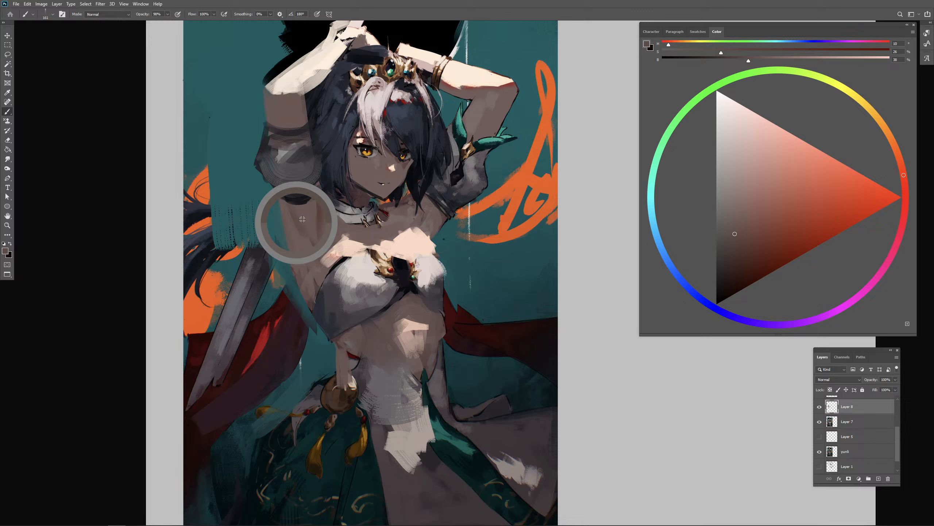
left_click(339, 241, "alt")
left_click_drag(338, 240, 356, 241, "alt")
left_click_drag(282, 207, 299, 275)
key("ctrl+z")
left_click(290, 233, "alt")
mouse_move(289, 236)
left_mouse_down("alt")
mouse_move(287, 246)
mouse_move(293, 222)
left_mouse_up("alt")
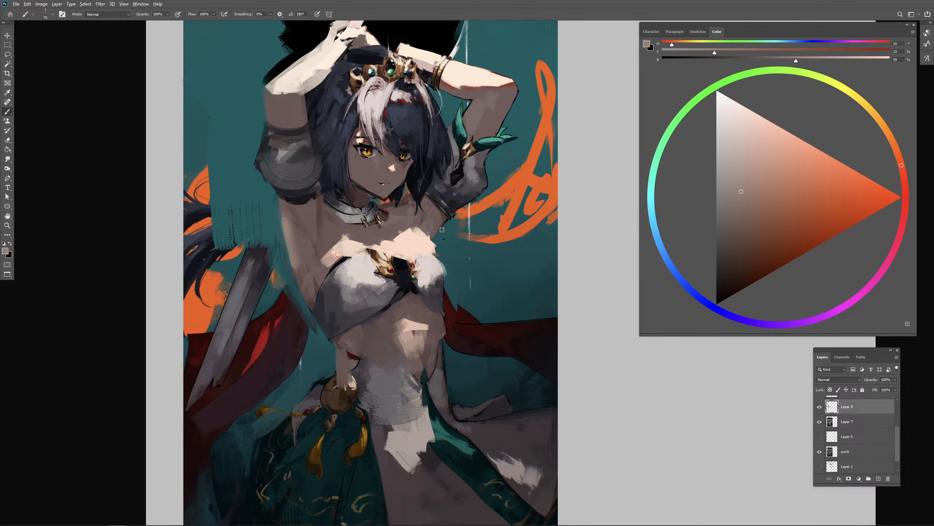
left_click_drag(442, 230, 446, 231, "alt")
key("ctrl+minus")
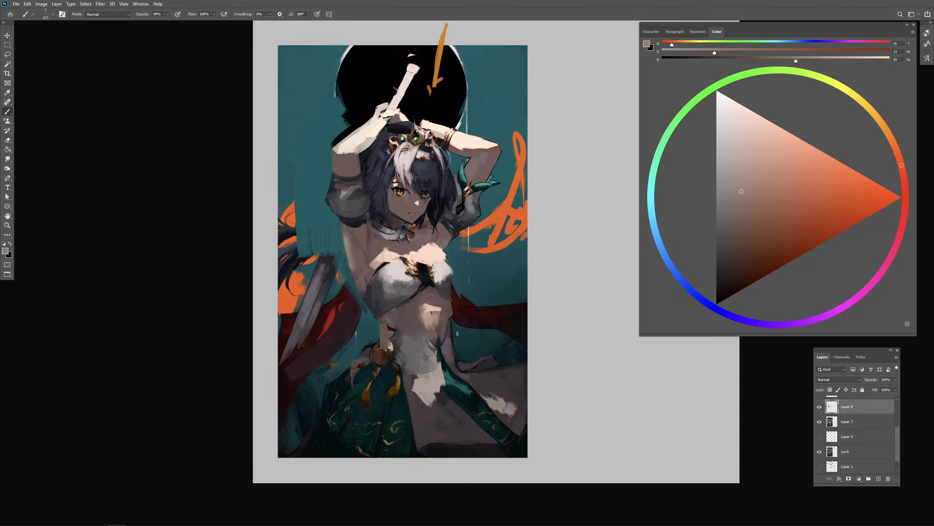
- Reshape the midriff highlight beneath the white top with sampled skin browns and pale peach
key("ctrl+plus")
left_click_drag(446, 267, 453, 188)
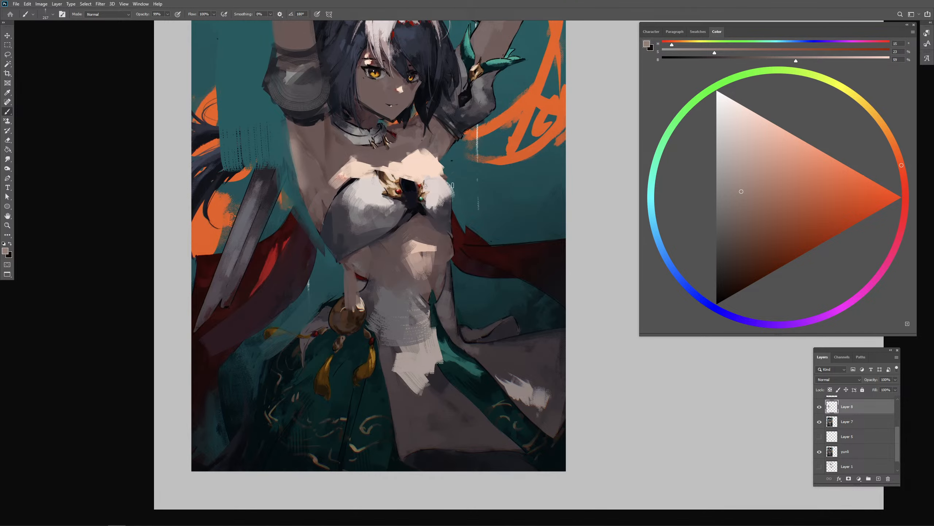
left_click(423, 231, "alt")
left_click(387, 243, "alt")
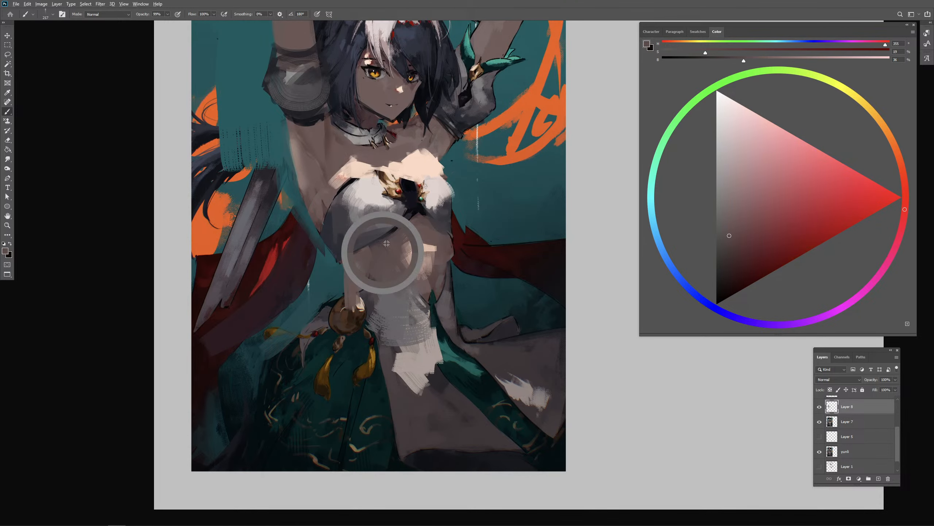
mouse_move(414, 239)
left_mouse_down()
mouse_move(383, 250)
mouse_move(452, 224)
mouse_move(435, 249)
mouse_move(405, 254)
mouse_move(414, 242)
mouse_move(409, 252)
left_mouse_up()
left_click(428, 237, "alt")
left_click(420, 248, "alt")
left_click(425, 232, "alt")
left_click(398, 278, "alt")
left_click(417, 246, "alt")
- Paint angular pale peach and skin brown strokes across the abdomen to model its lit planes
mouse_move(414, 258)
left_mouse_down()
mouse_move(414, 293)
mouse_move(424, 269)
mouse_move(407, 317)
mouse_move(412, 306)
left_mouse_up()
key("ctrl+z")
mouse_move(429, 259)
left_mouse_down()
mouse_move(429, 318)
mouse_move(430, 271)
mouse_move(415, 309)
mouse_move(408, 274)
mouse_move(403, 297)
mouse_move(389, 303)
left_mouse_up()
left_click(439, 242, "alt")
left_click(393, 270, "alt")
left_click(415, 253, "alt")
left_click(414, 256, "alt")
left_click_drag(415, 295, 394, 312)
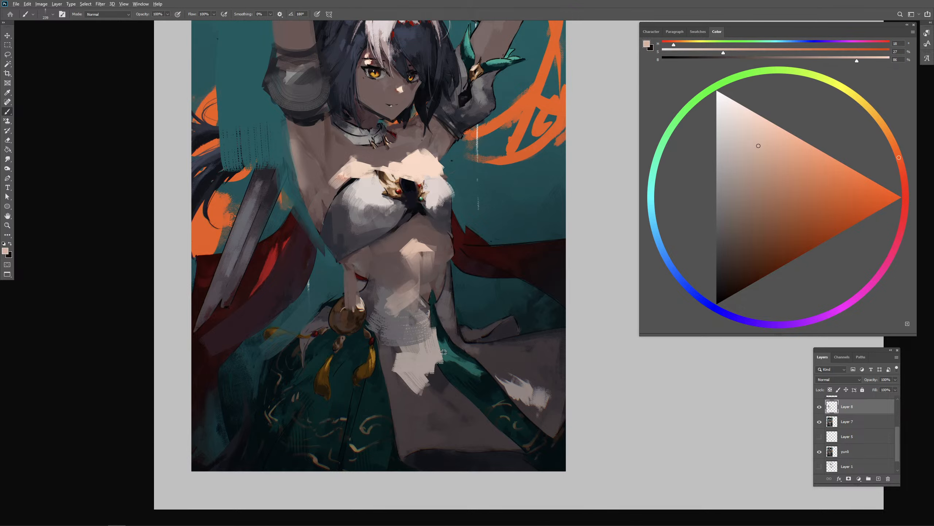
- Merge Layer 8 with Layer 7 into a single repaint layer
left_click(452, 361, "alt")
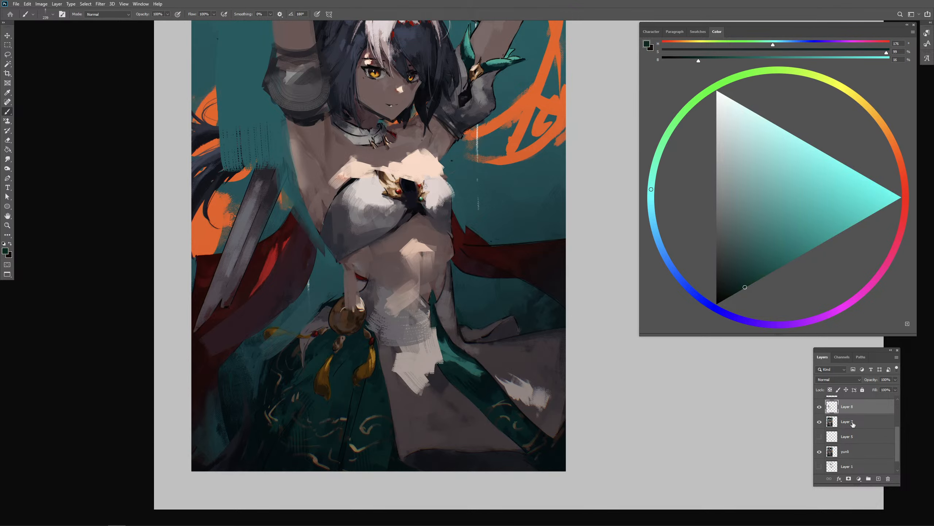
scroll(858, 428, "up", 3)
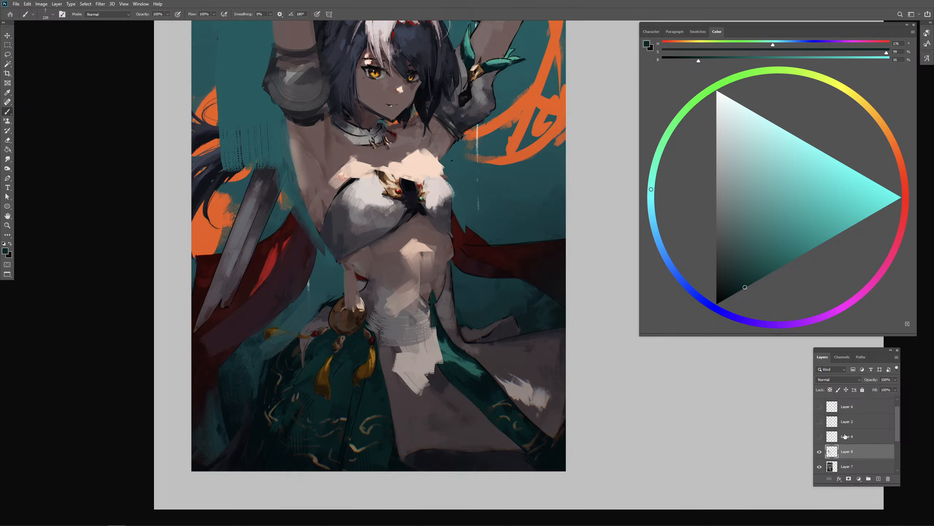
scroll(890, 435, "down", 3)
left_click(853, 421)
scroll(846, 420, "down", 1)
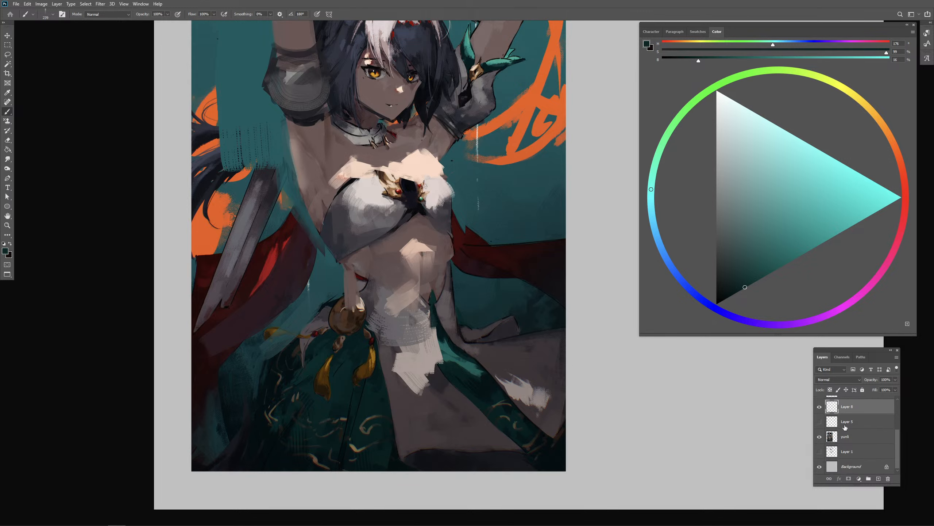
- Compare the repainted figure with the original painting by repeatedly hiding and showing Layer 8
left_click(820, 407)
left_click(819, 407)
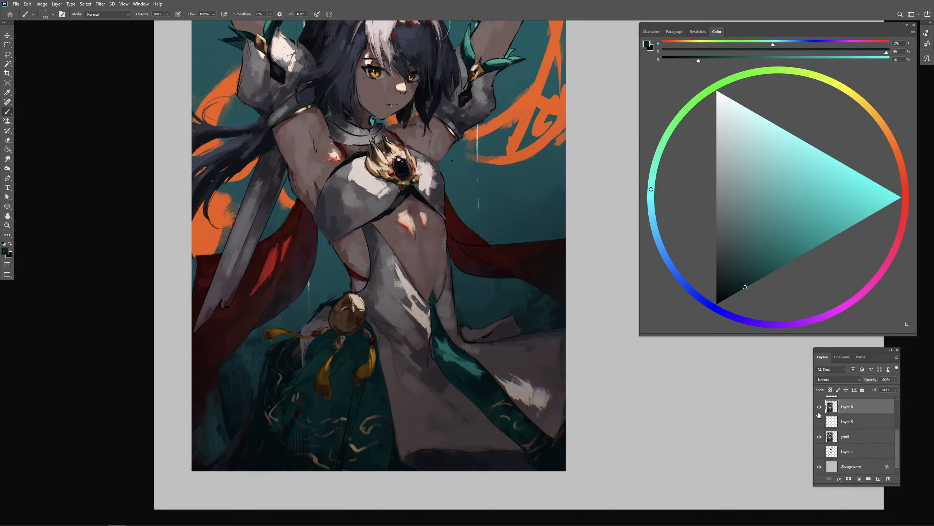
left_click(449, 385, "alt")
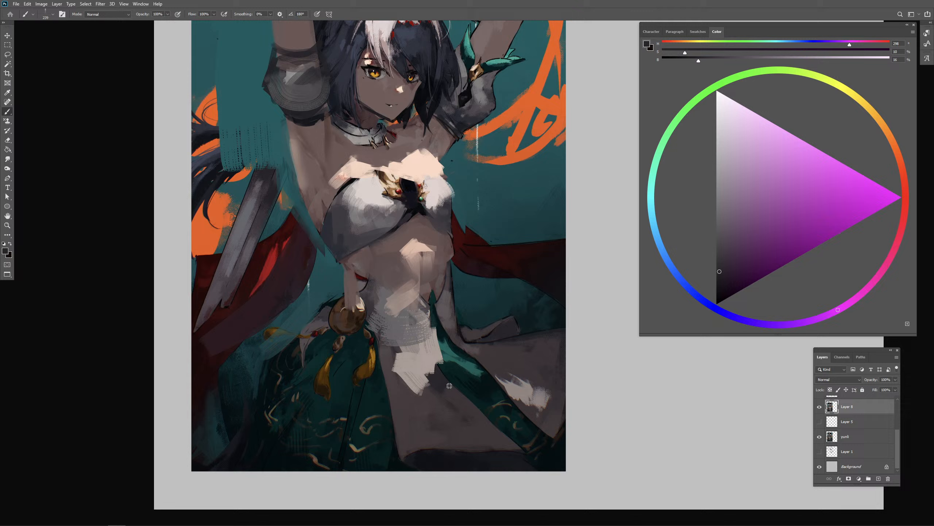
left_click(820, 407)
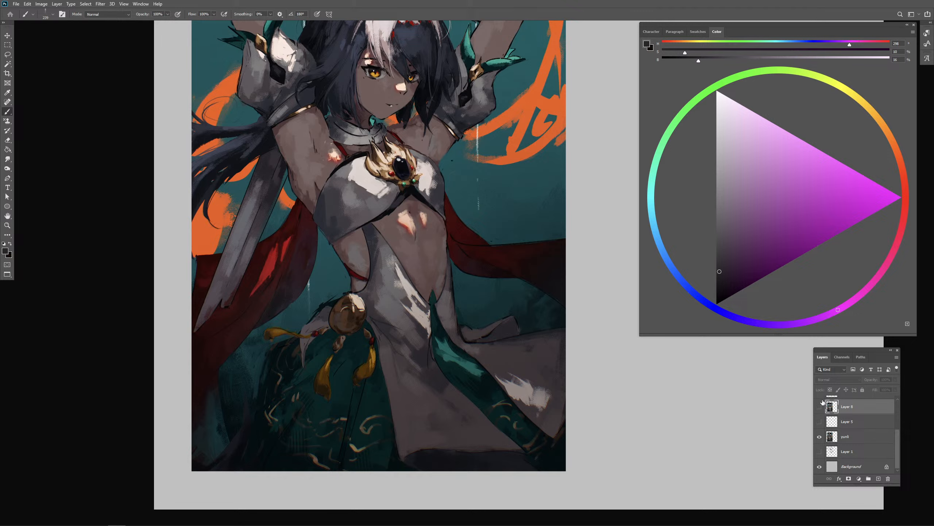
left_click(819, 407)
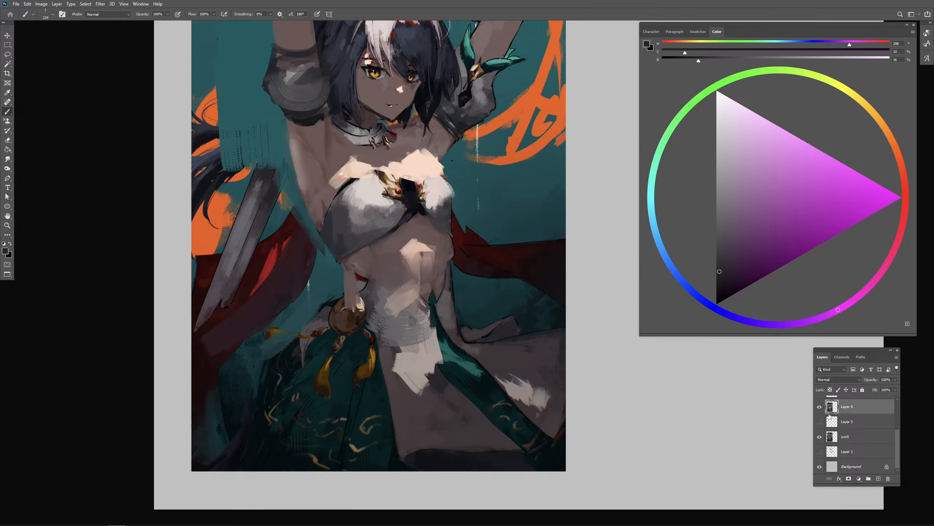
left_click(820, 406)
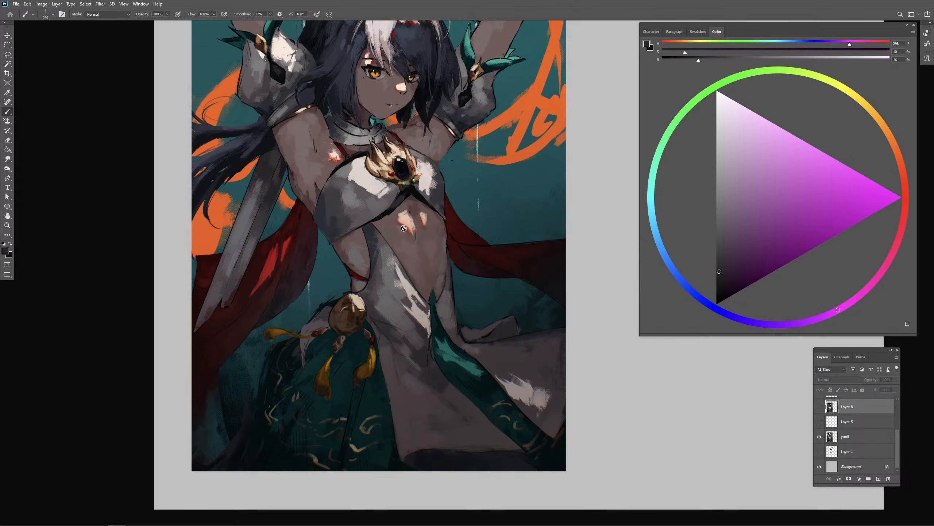
left_click(819, 406)
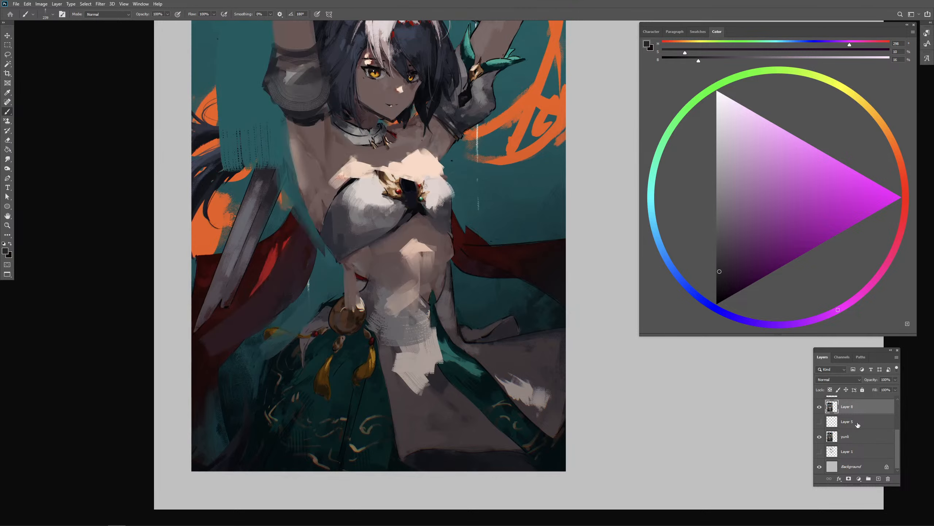
- Mix a saturated dark red and paint thin red edges along the midriff and chest highlights
mouse_move(417, 239)
left_mouse_down()
mouse_move(464, 229)
mouse_move(402, 251)
left_mouse_up()
left_click(412, 236, "alt")
left_click(800, 228)
key("ctrl+z")
key("ctrl+z")
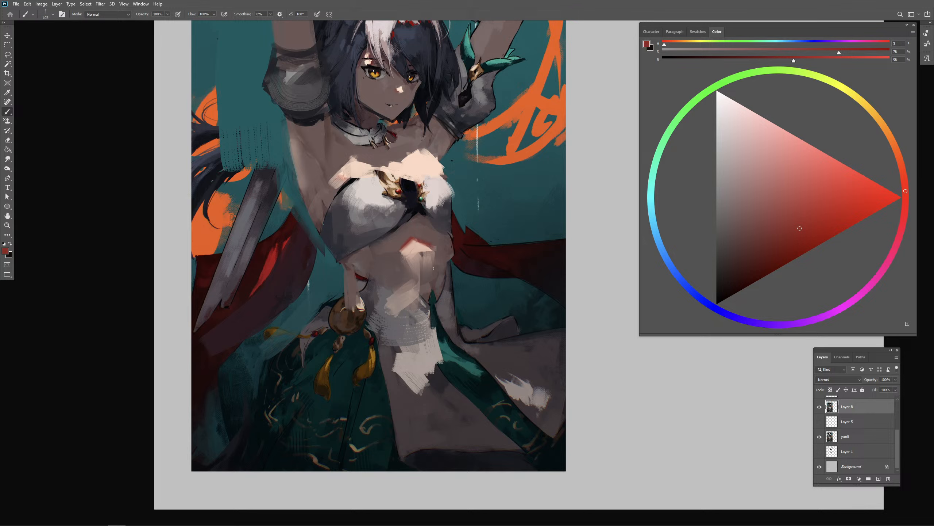
mouse_move(334, 179)
left_mouse_down()
mouse_move(354, 159)
mouse_move(391, 169)
mouse_move(411, 153)
left_mouse_up()
key("ctrl+minus")
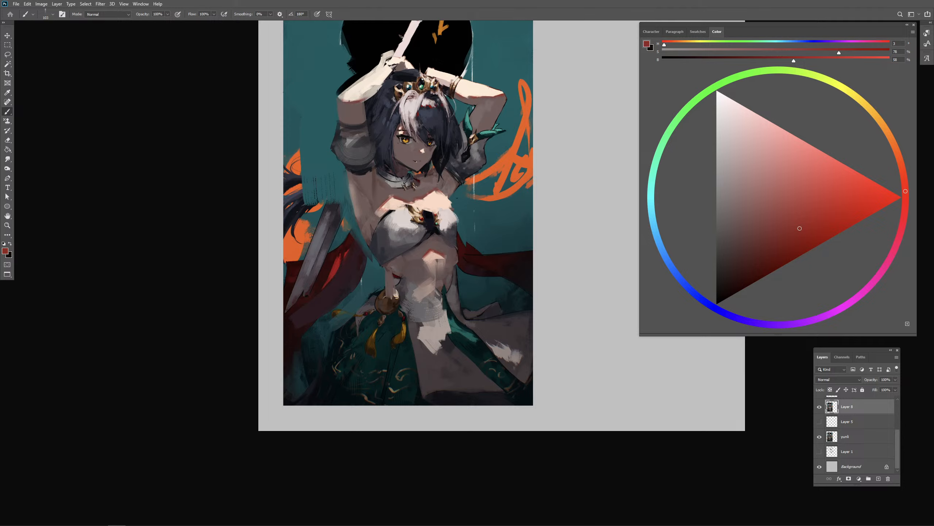
- Try a sampled pale cream stroke along the lower edge of the raised forearm
left_click(377, 90, "alt")
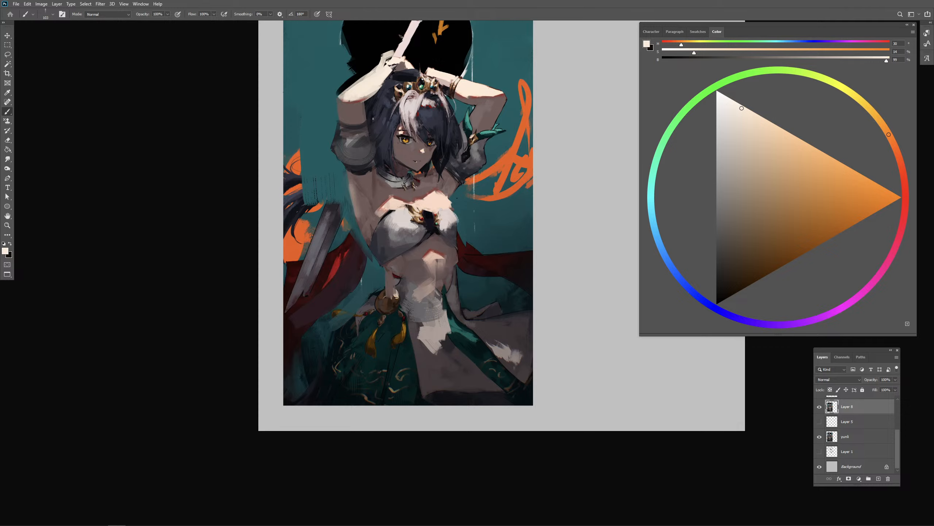
left_click_drag(361, 112, 343, 106)
key("ctrl+z")
- Refine the chest highlight's shape above the white top with sampled pale peach and skin brown
key("ctrl+plus")
left_click(410, 173, "alt")
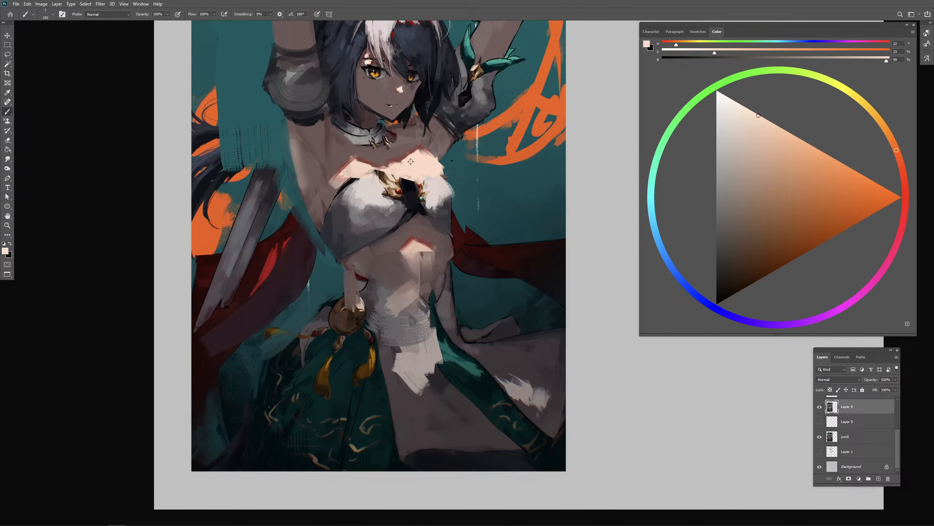
mouse_move(411, 160)
left_mouse_down()
mouse_move(392, 168)
mouse_move(403, 149)
mouse_move(393, 158)
mouse_move(423, 147)
mouse_move(385, 162)
left_mouse_up()
left_click(415, 147, "alt")
left_click(408, 152, "alt")
left_click(402, 158, "alt")
left_click(391, 157, "alt")
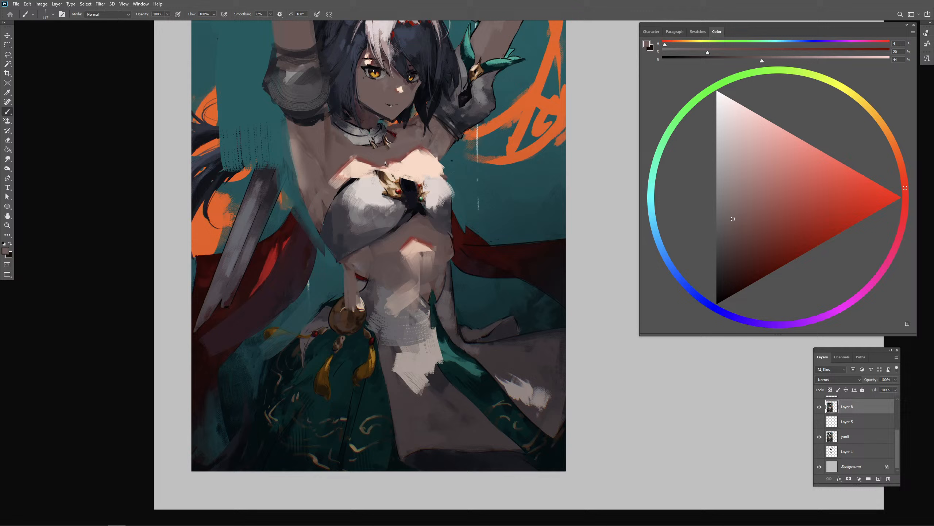
left_click(405, 165, "alt")
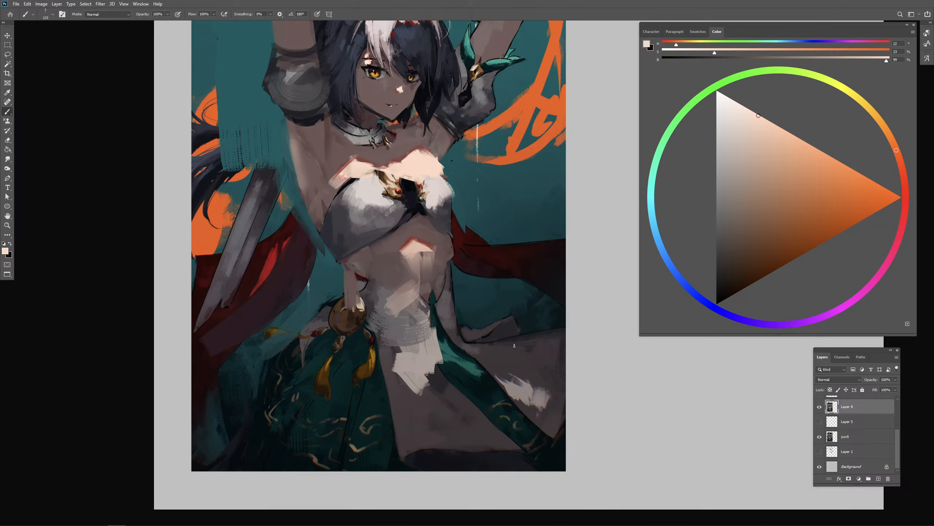
- Shade the abdomen below the midriff highlight with sampled peach and dark reddish browns
key("ctrl+minus")
key("ctrl+plus")
left_click(412, 258, "alt")
left_click_drag(398, 304, 400, 305)
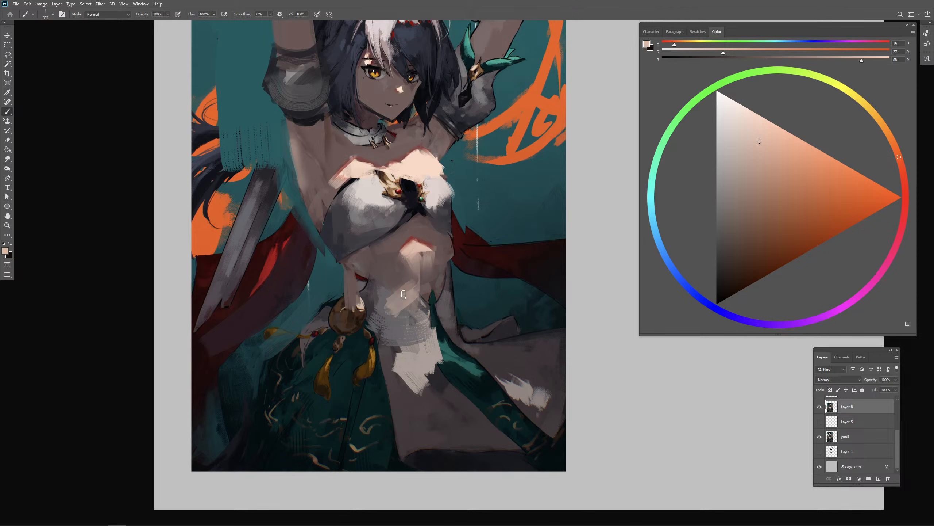
left_click(443, 252, "alt")
left_click_drag(427, 273, 416, 274)
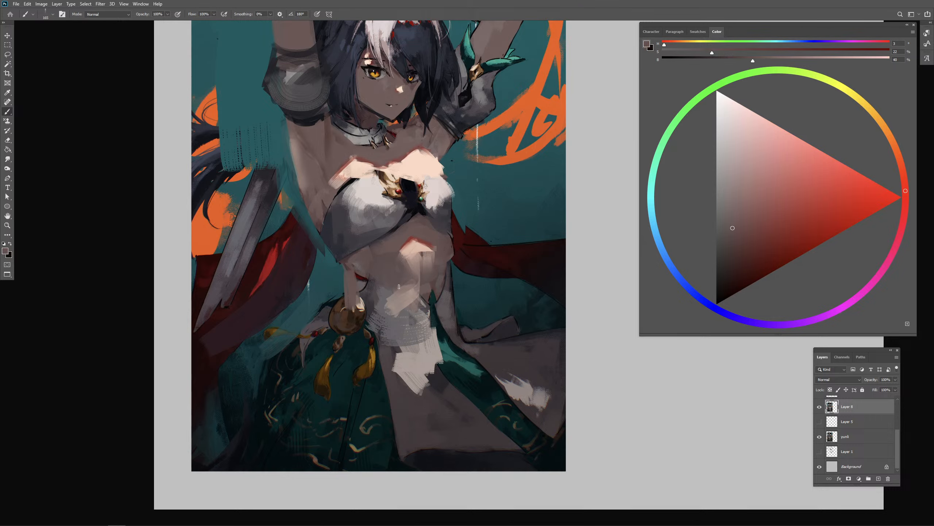
left_click(446, 271, "alt")
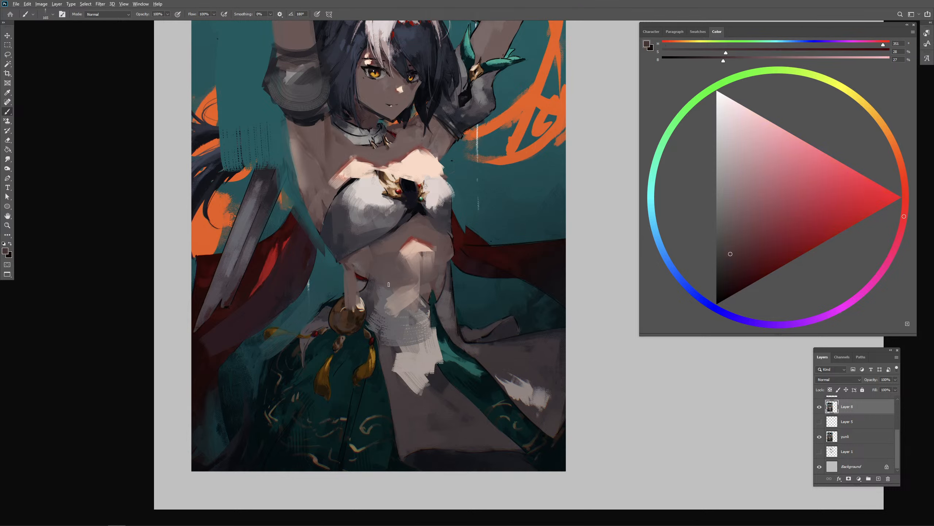
left_click_drag(419, 283, 402, 292)
left_click(420, 264, "alt")
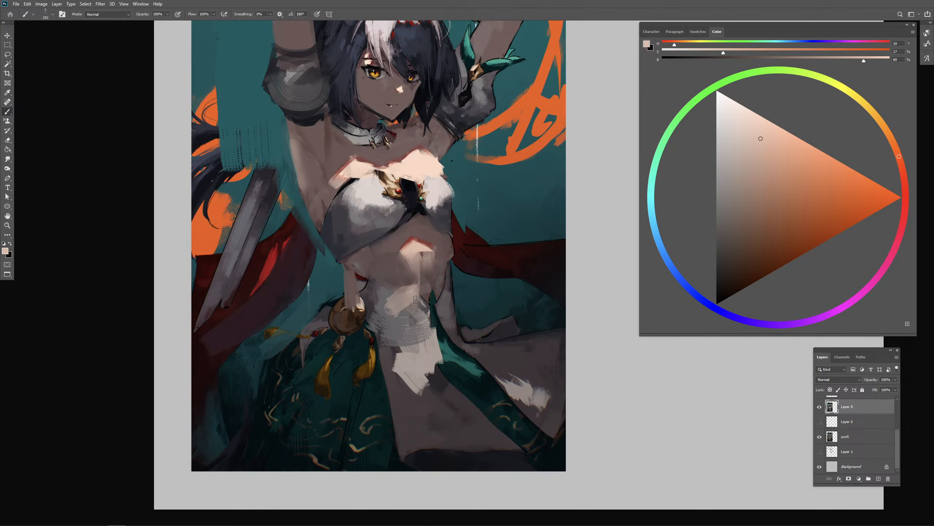
- Blend the lower belly down to the dress with alternating sampled pale peach and skin browns
left_click(396, 282, "alt")
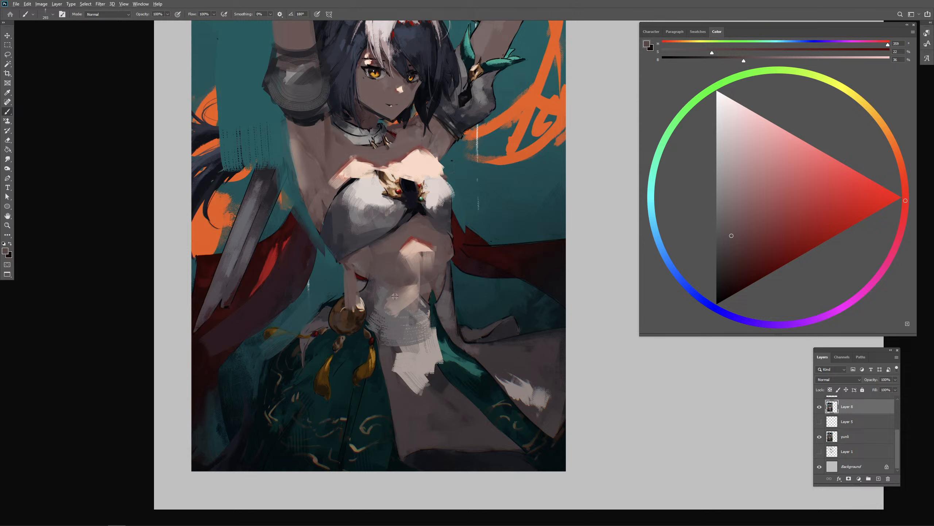
left_click(411, 293, "alt")
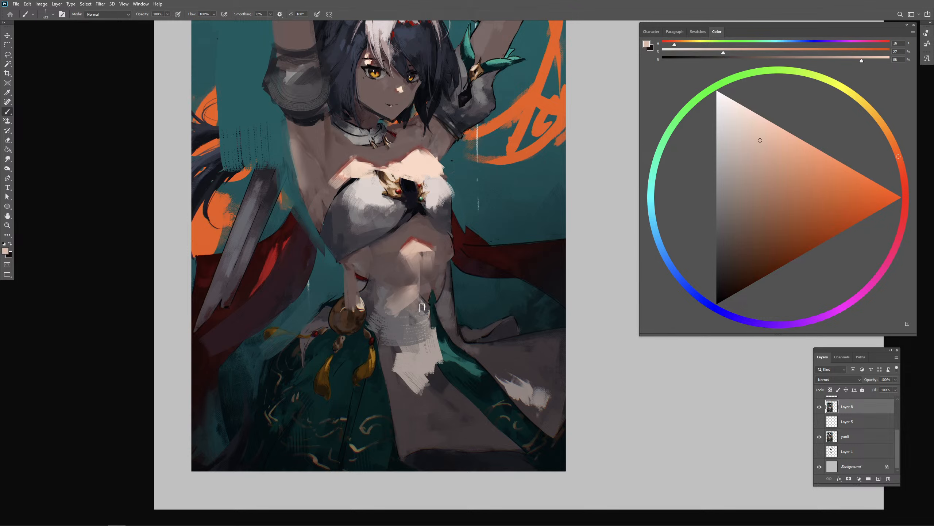
left_click(432, 288, "alt")
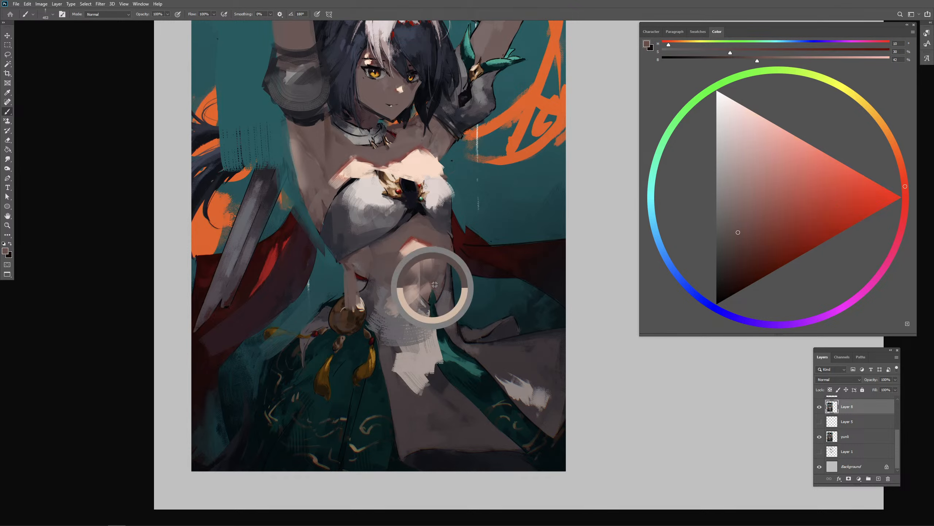
left_click(394, 283, "alt")
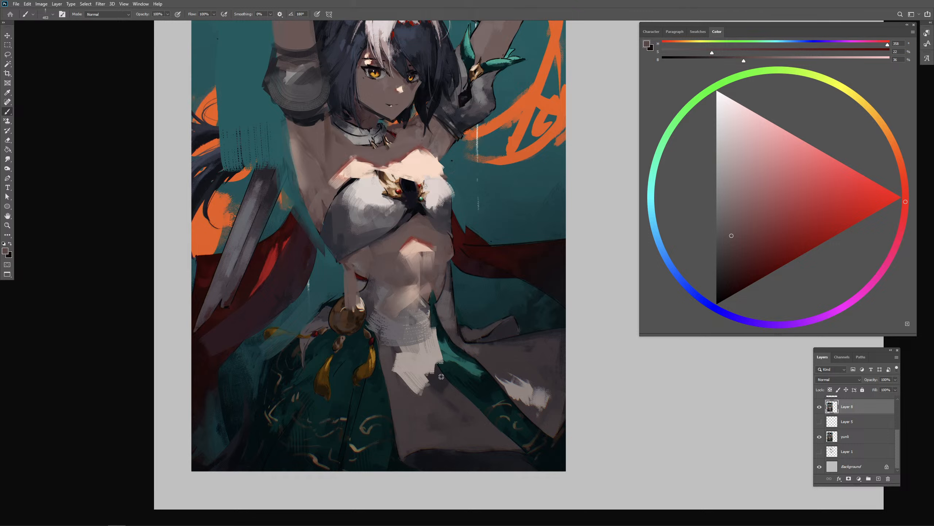
left_click_drag(409, 312, 399, 330)
- Check the original dress beneath Layer 8, switch to a flat bristle brush and block in a gray panel from the waist beside the medallion
left_click(445, 400, "alt")
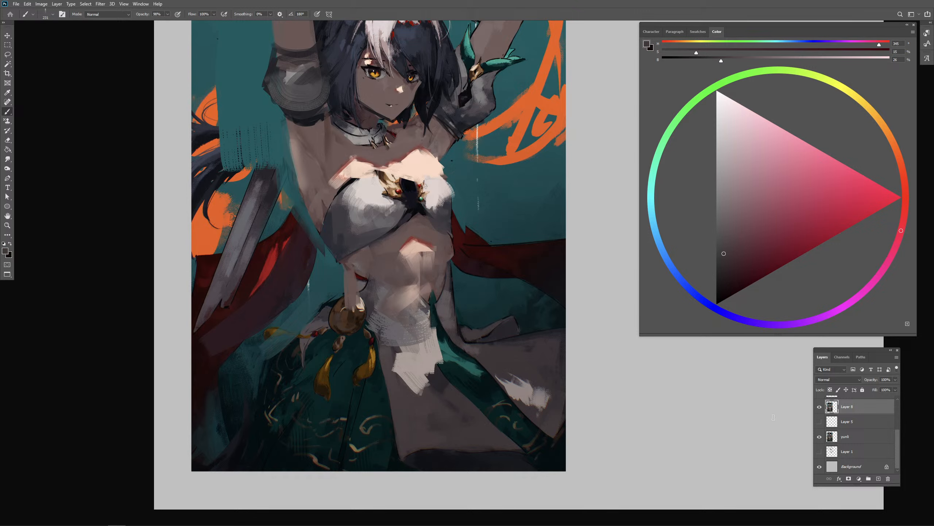
left_click(820, 408)
left_click(819, 407)
left_click(441, 307, "alt")
left_click_drag(433, 317, 389, 310)
key("period")
key("period")
key("period")
key("period")
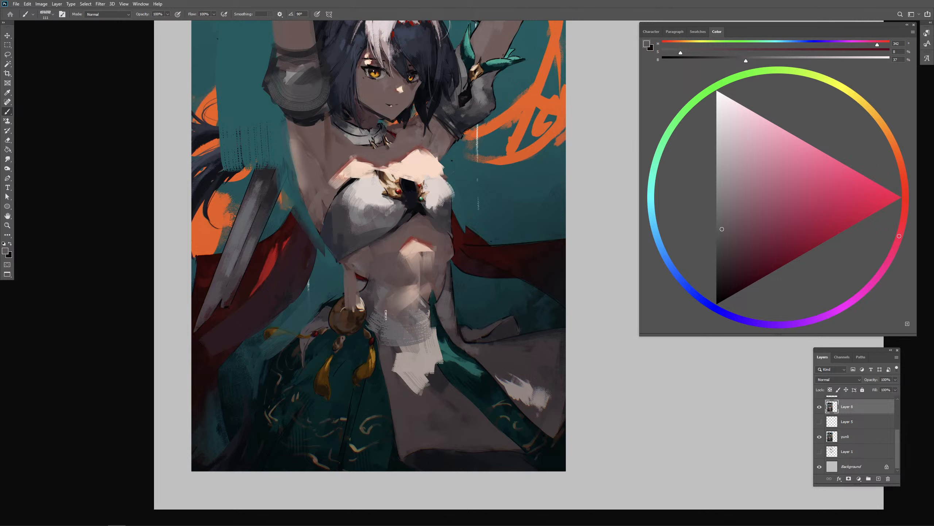
left_click_drag(381, 318, 378, 329)
mouse_move(363, 282)
left_mouse_down()
mouse_move(392, 347)
mouse_move(387, 340)
mouse_move(369, 301)
mouse_move(430, 388)
left_mouse_up()
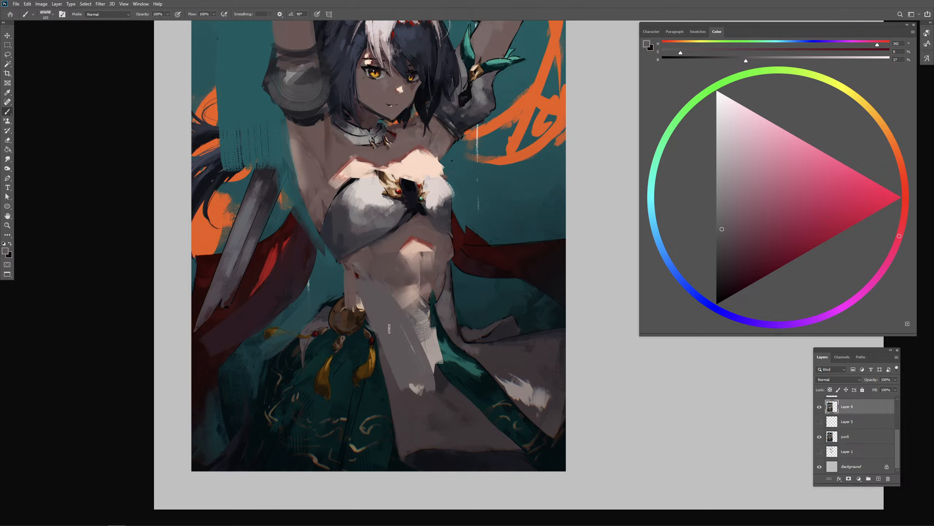
- Extend the gray dress panel down the thigh and up to the far hip, closing it below the belly
left_click_drag(390, 329, 422, 414)
left_click_drag(448, 299, 427, 357)
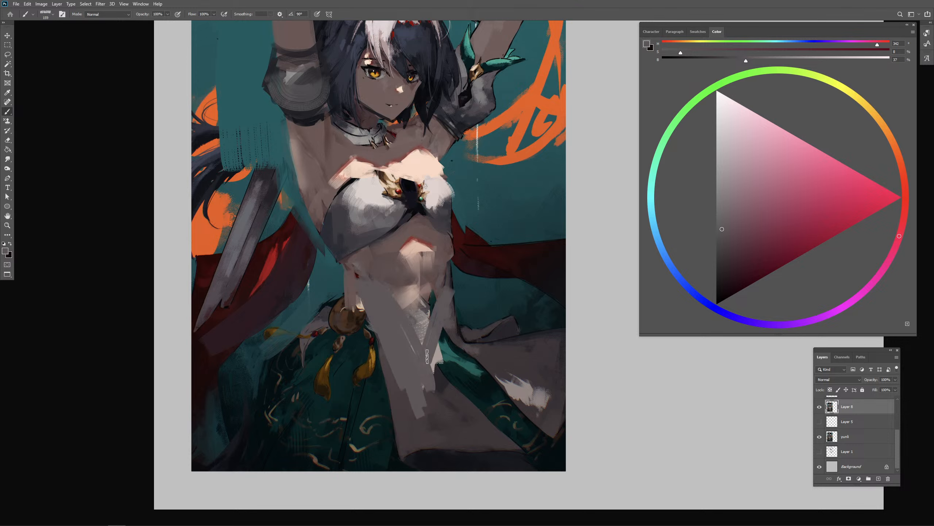
left_click_drag(443, 325, 436, 389)
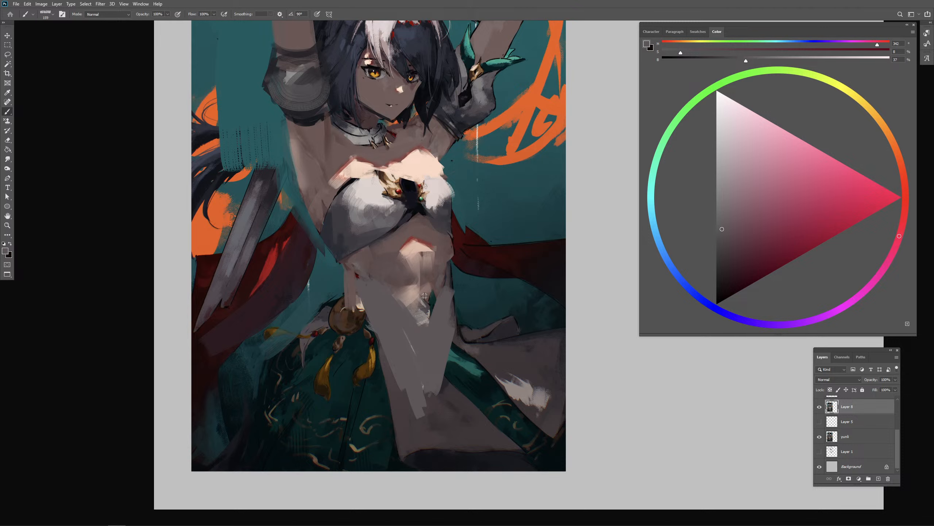
- Refine the lower belly's pointed edge against the gray dress panel with sampled skin and gray tones
left_click(423, 302, "alt")
left_click(418, 320, "alt")
left_click_drag(409, 300, 421, 322)
left_click_drag(427, 297, 424, 326)
left_click(436, 317, "alt")
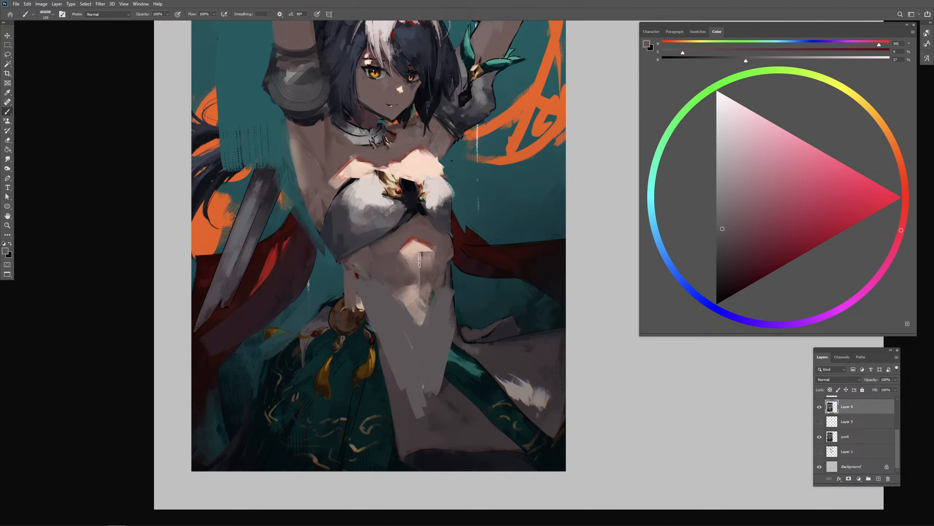
key("ctrl+minus")
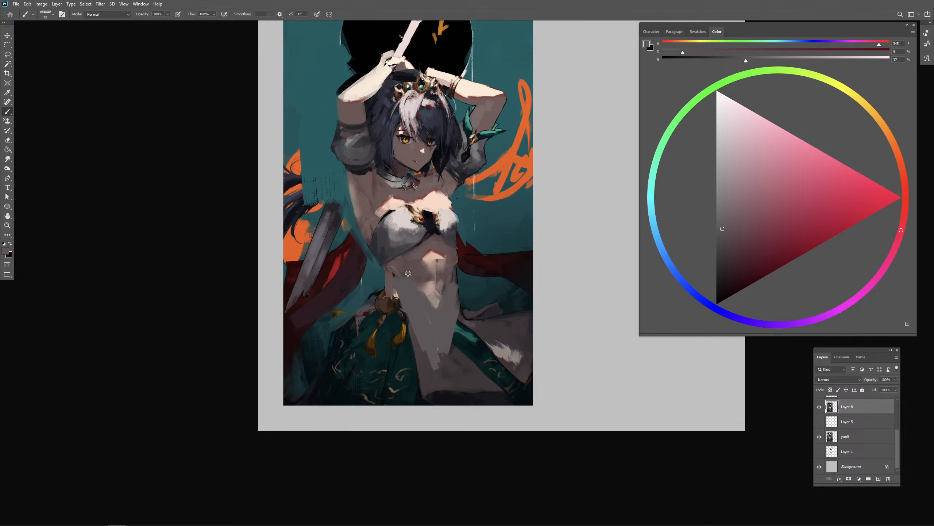
- Touch up the waist edge beside the medallion with a sampled reddish brown
left_click(410, 273, "alt")
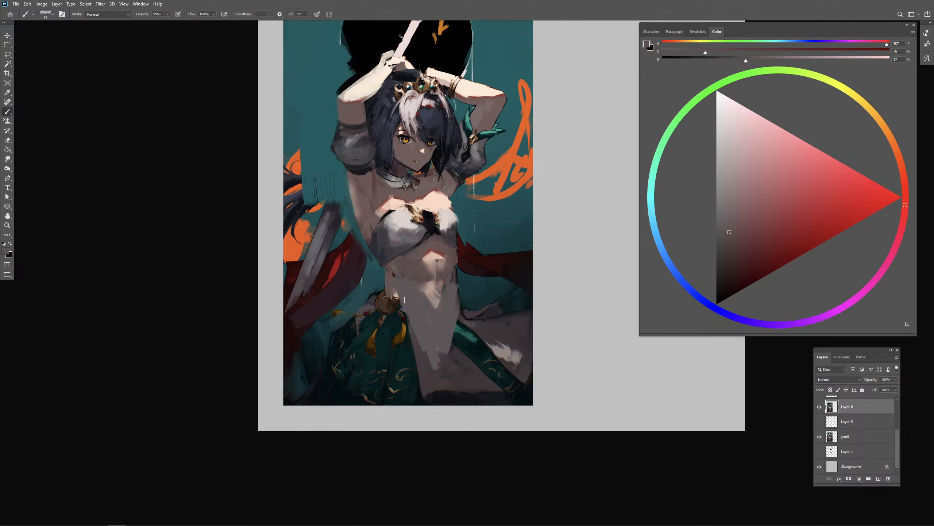
left_click(391, 286, "alt")
mouse_move(391, 287)
left_mouse_down()
mouse_move(402, 285)
mouse_move(401, 309)
left_mouse_up()
left_click(392, 286, "alt")
- Darken the hip edge with sampled teal and block broad pale warm-gray planes over the lower dress panel and the flowing cloth
left_click(411, 340, "alt")
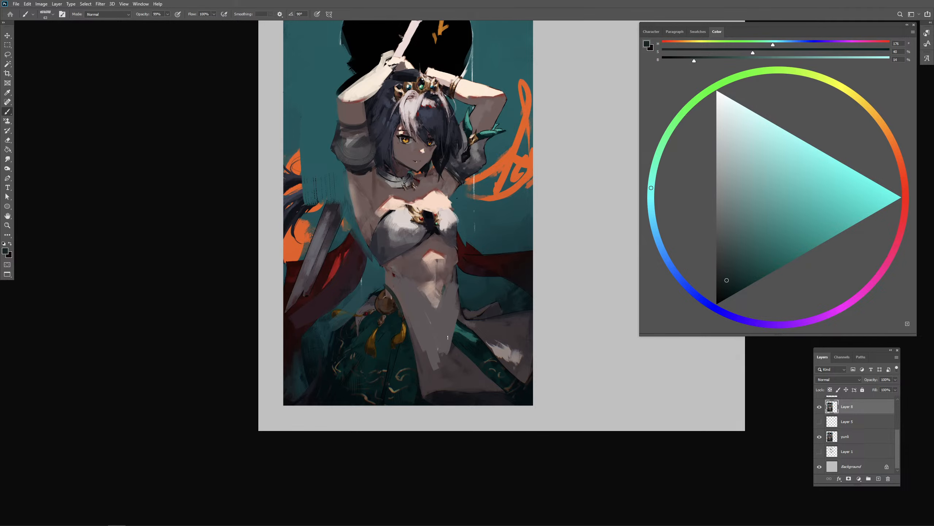
left_click_drag(462, 307, 460, 311)
left_click(484, 351, "alt")
mouse_move(478, 343)
left_mouse_down()
mouse_move(531, 338)
mouse_move(474, 347)
mouse_move(459, 368)
mouse_move(497, 364)
mouse_move(435, 365)
mouse_move(454, 367)
mouse_move(455, 387)
mouse_move(449, 380)
mouse_move(444, 390)
mouse_move(489, 379)
left_mouse_up()
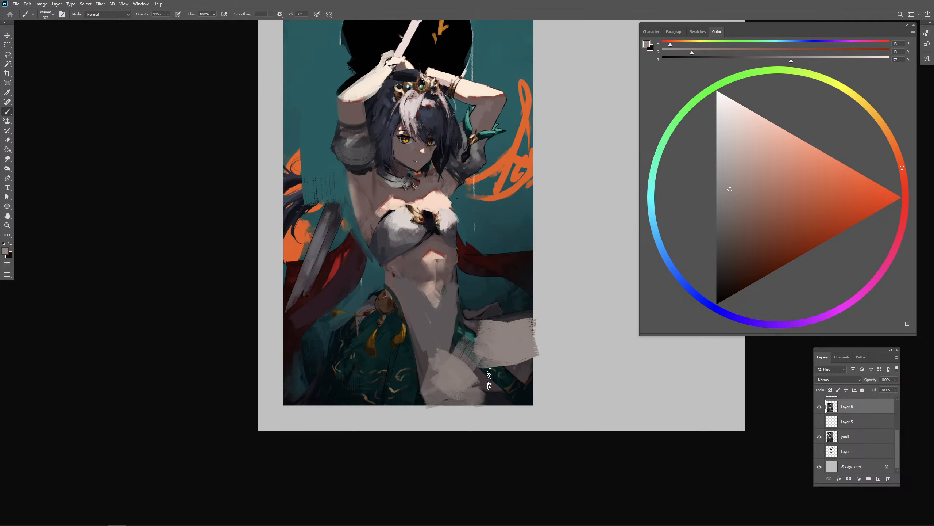
- Paint a dark teal strip between the lower dress panel and the flowing pale cloth
left_click(497, 377, "alt")
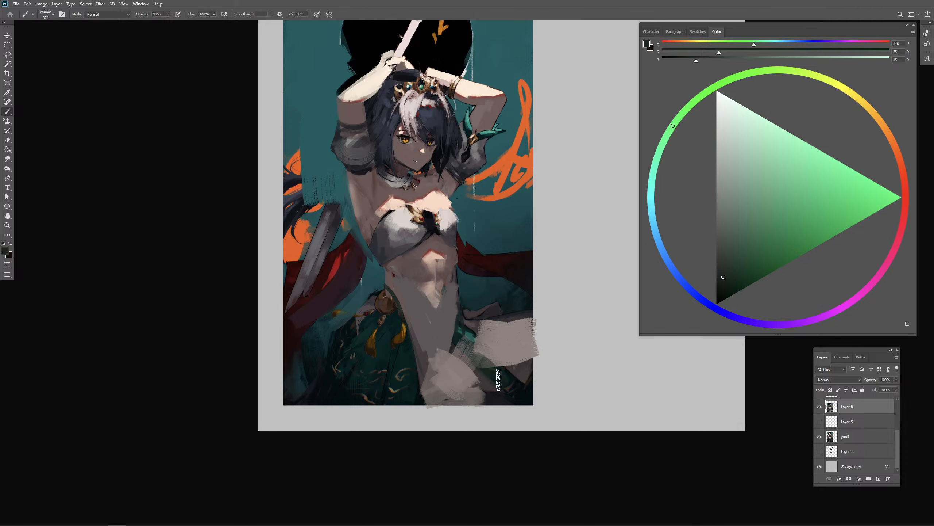
left_click(496, 381, "alt")
left_click_drag(458, 338, 488, 377)
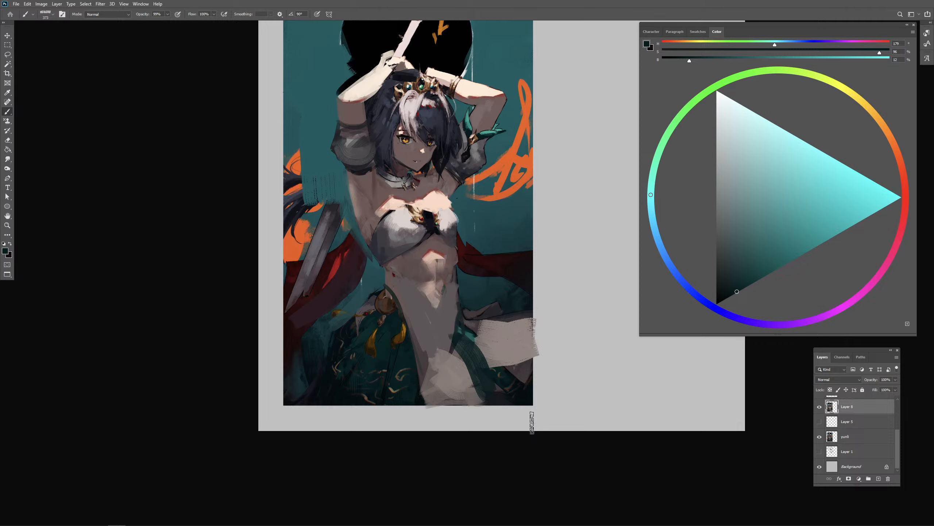
- Block a flat pale gray-teal patch over the skirt below the medallion, covering the gold tassels
left_click(398, 361, "alt")
left_click_drag(396, 361, 387, 356)
left_click(652, 180)
left_click(740, 229)
left_click(740, 227)
left_click_drag(375, 350, 369, 353)
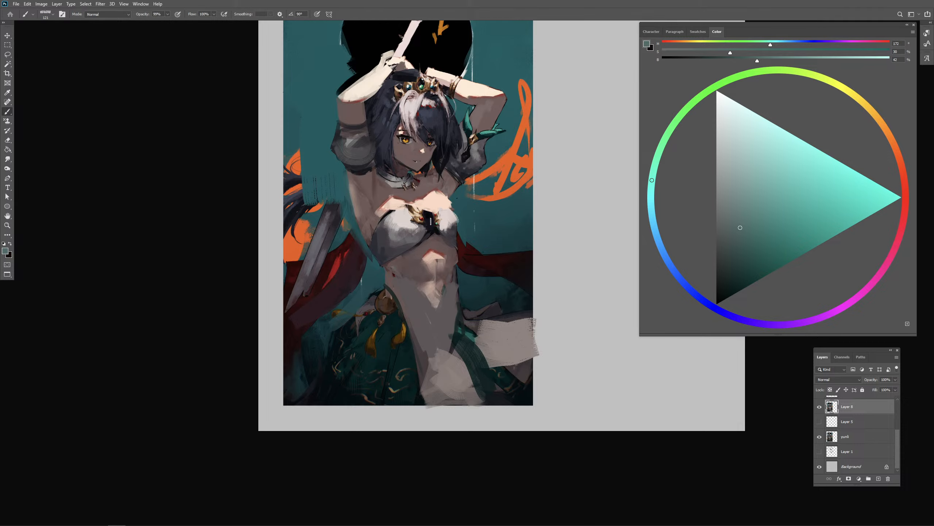
left_click_drag(409, 297, 405, 299)
mouse_move(367, 350)
left_mouse_down()
mouse_move(413, 367)
mouse_move(396, 330)
mouse_move(366, 351)
mouse_move(384, 343)
mouse_move(378, 357)
mouse_move(402, 362)
mouse_move(393, 396)
left_mouse_up()
- Add a new layer and paint an orange arrow above the head pointing down into the black disc
left_click_drag(438, 207, 432, 207)
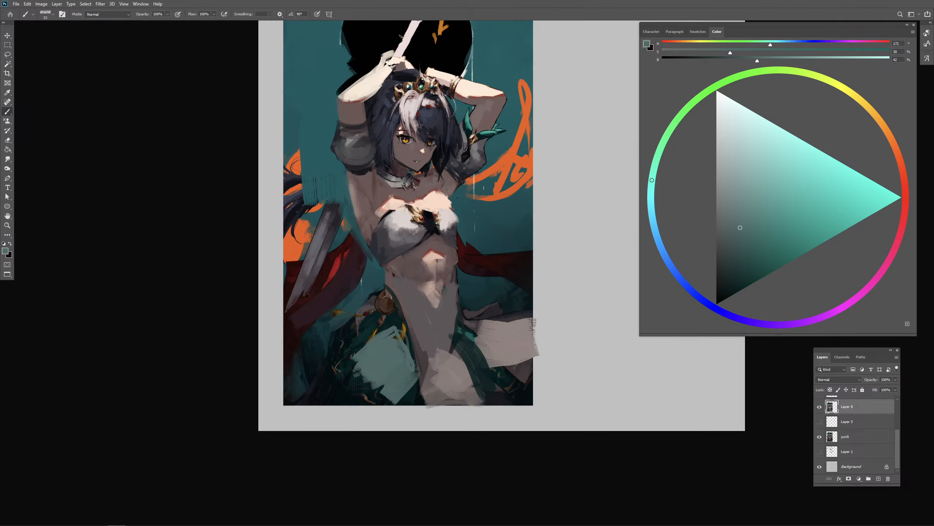
left_click(510, 191, "alt")
left_click(879, 478)
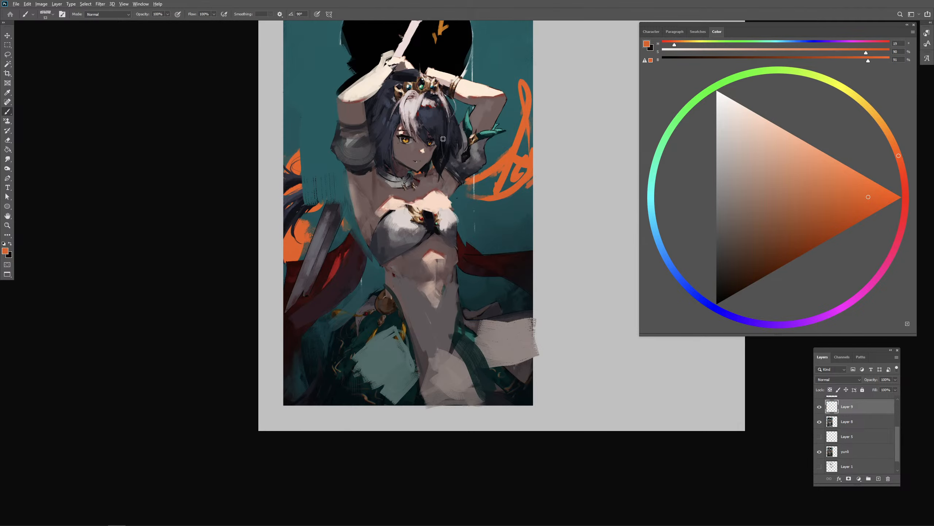
left_click_drag(470, 99, 461, 157)
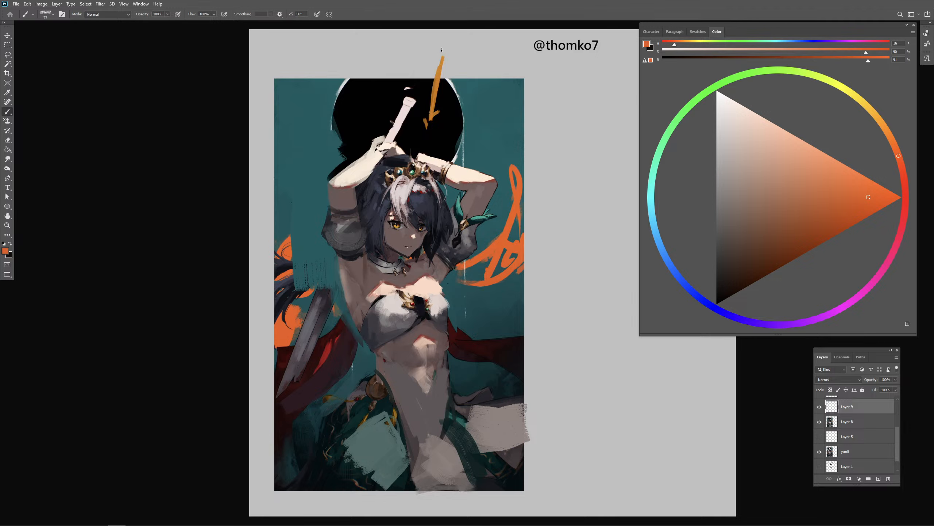
mouse_move(443, 50)
left_mouse_down()
mouse_move(428, 126)
mouse_move(454, 98)
left_mouse_up()
- Try a long amber light-direction arrow from the disc down to the waist plus extra marks, and undo them
left_click(881, 111)
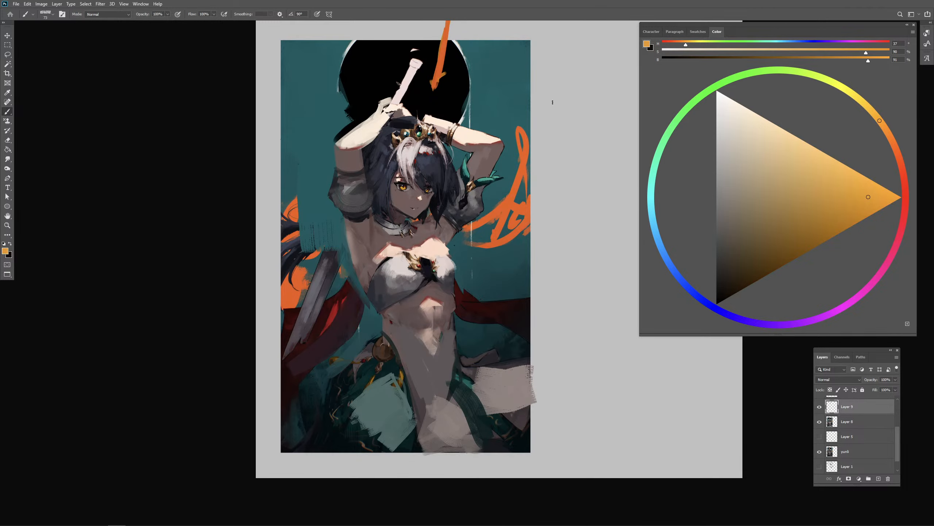
left_click_drag(469, 41, 422, 355)
left_click_drag(436, 339, 422, 356)
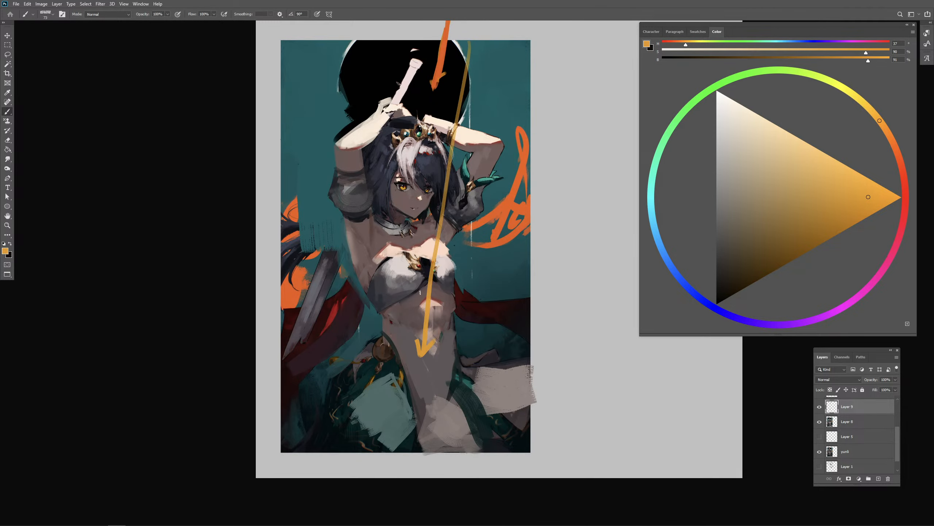
left_click_drag(437, 292, 407, 302)
key("ctrl+z")
left_click_drag(374, 381, 409, 385)
key("ctrl+z")
key("ctrl+z")
- Return to Layer 8, switch brushes and shade the skirt's pale teal patch with sampled dark teal from the medallion to the hem
left_click(383, 408, "alt")
left_click_drag(383, 407, 394, 406)
left_click(380, 374, "alt")
key("period")
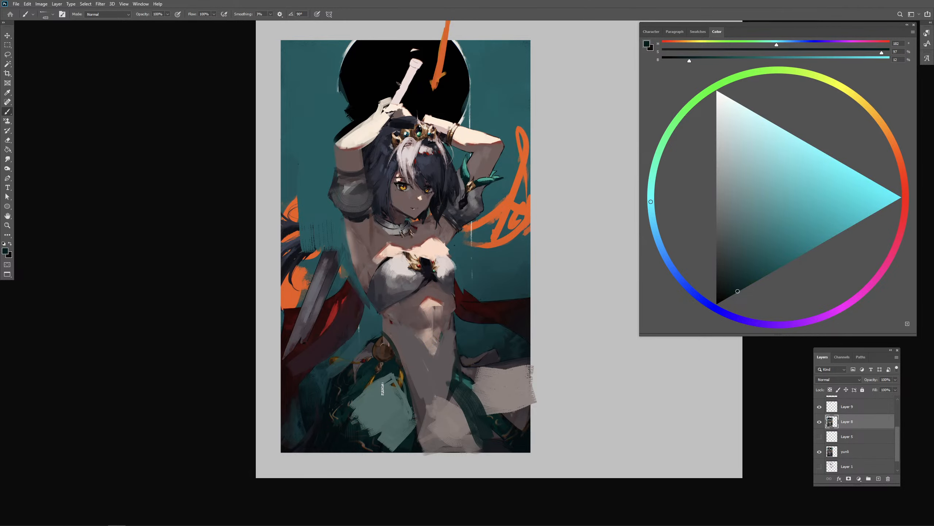
left_click(386, 366, "alt")
mouse_move(383, 371)
left_mouse_down()
mouse_move(389, 382)
mouse_move(371, 387)
mouse_move(331, 440)
left_mouse_up()
left_click(340, 390, "alt")
key("ctrl+z")
left_click(349, 389, "alt")
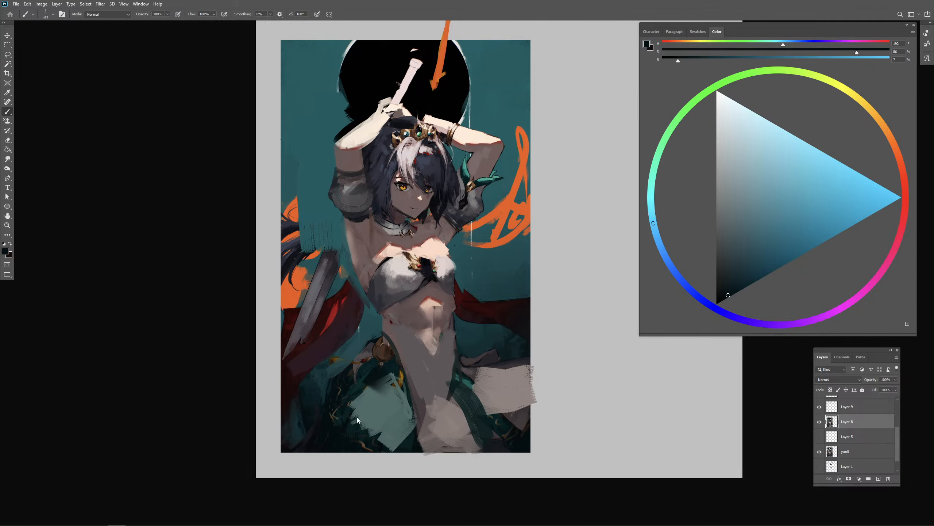
left_click_drag(376, 385, 332, 459)
left_click_drag(387, 377, 366, 454)
- Rework the lit skirt folds beside the gray panel with sampled mid gray-teal
left_click(393, 420, "alt")
mouse_move(374, 416)
left_mouse_down()
mouse_move(365, 457)
mouse_move(395, 459)
left_mouse_up()
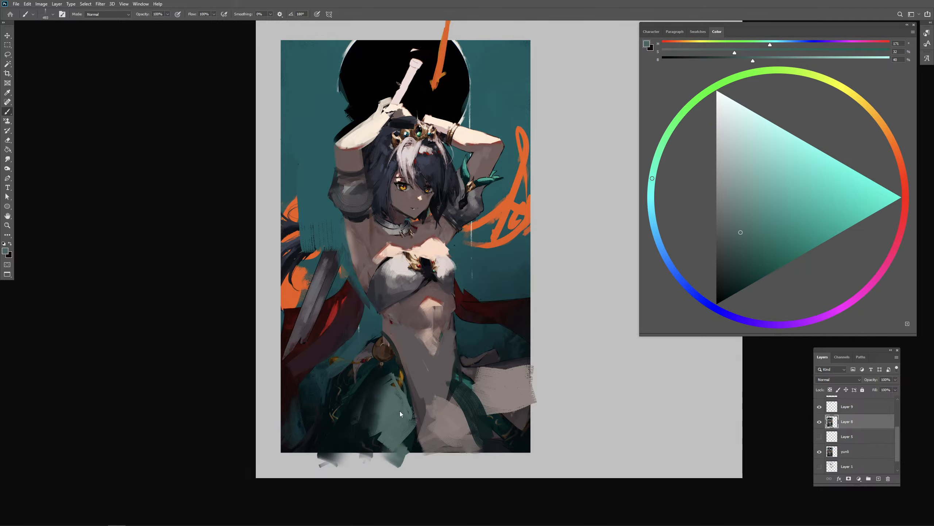
left_click(385, 369, "alt")
mouse_move(395, 371)
left_mouse_down()
mouse_move(370, 396)
mouse_move(381, 392)
mouse_move(415, 424)
left_mouse_up()
- Block in the teal skirt panel on the far thigh and shade the flowing pale cloth with dark gray
left_click(460, 390, "alt")
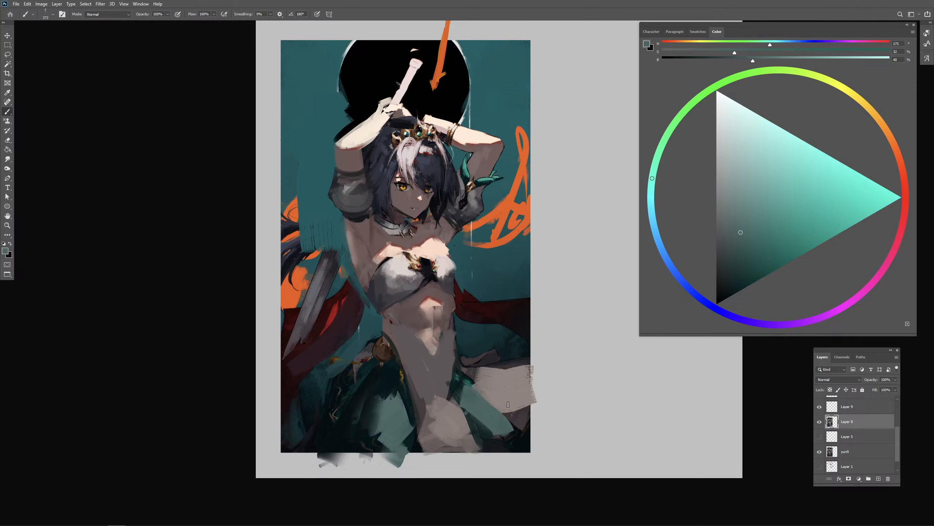
left_click(516, 356, "alt")
mouse_move(504, 384)
left_mouse_down()
mouse_move(539, 386)
mouse_move(530, 407)
left_mouse_up()
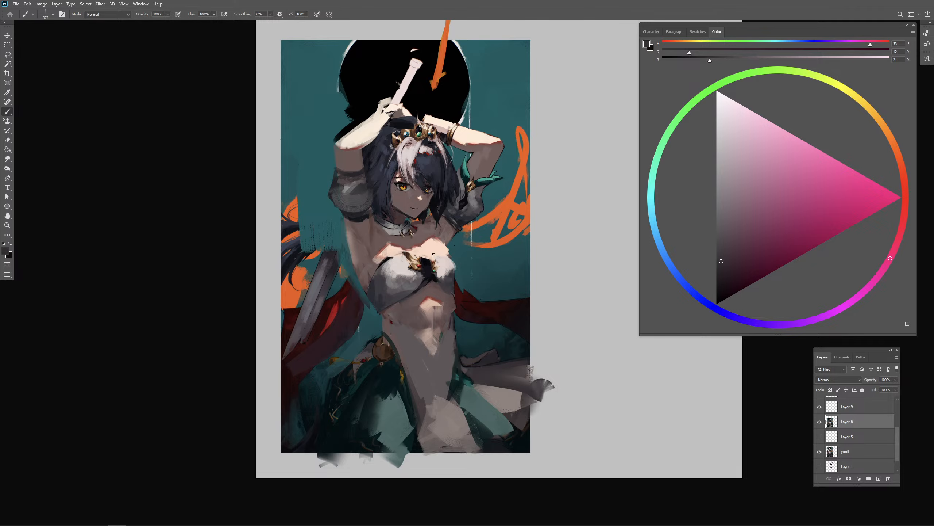
- Refine the white top's shading with sampled dark gray and its lit outer side with sampled pale gray
left_click(378, 303, "alt")
left_click_drag(385, 291, 390, 292, "alt")
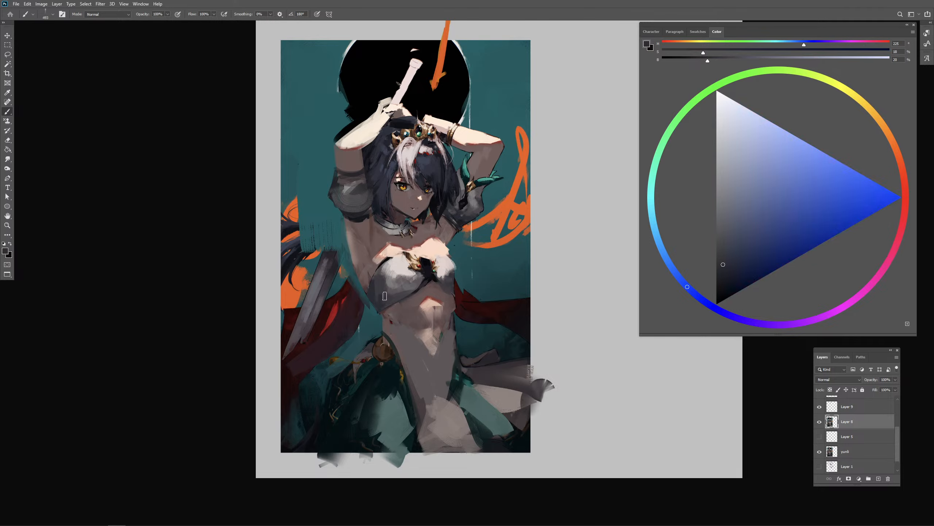
left_click(449, 268, "alt")
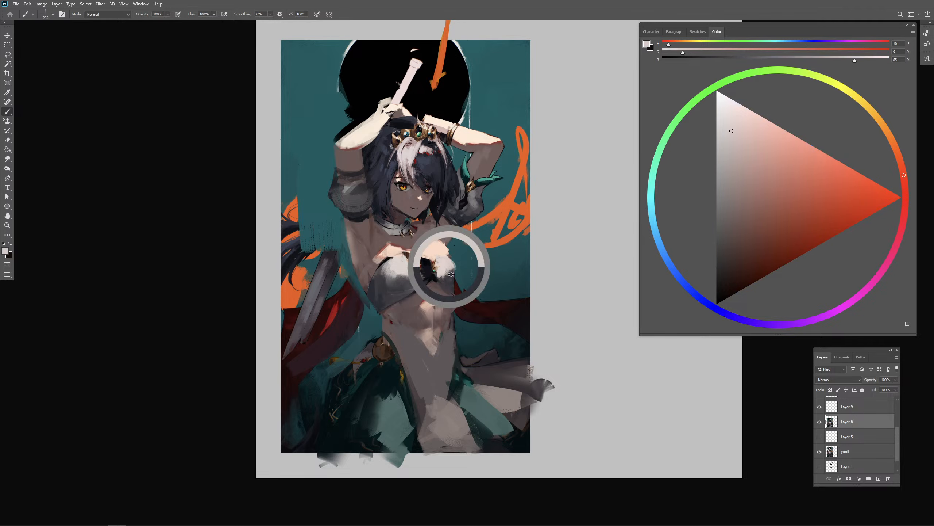
left_click_drag(450, 287, 442, 273)
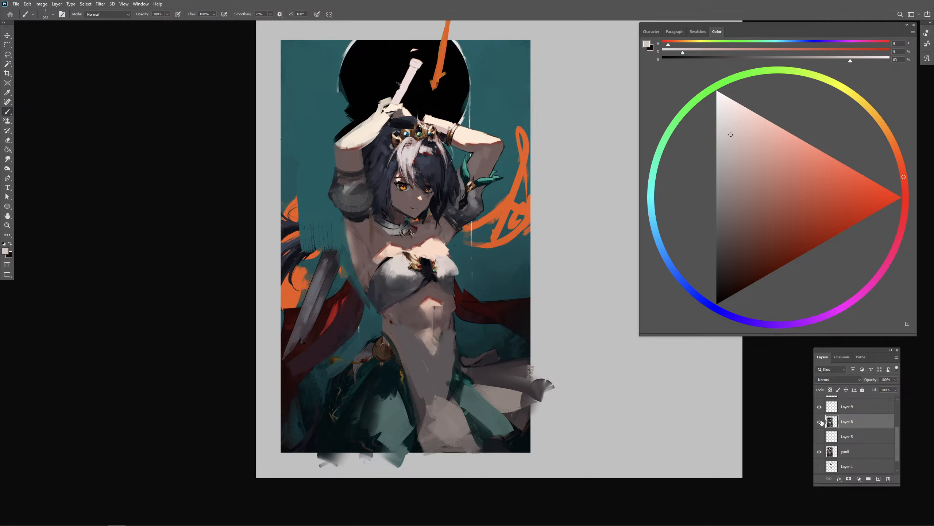
- Select all layers above the background and collect them in one group
scroll(864, 447, "up", 3)
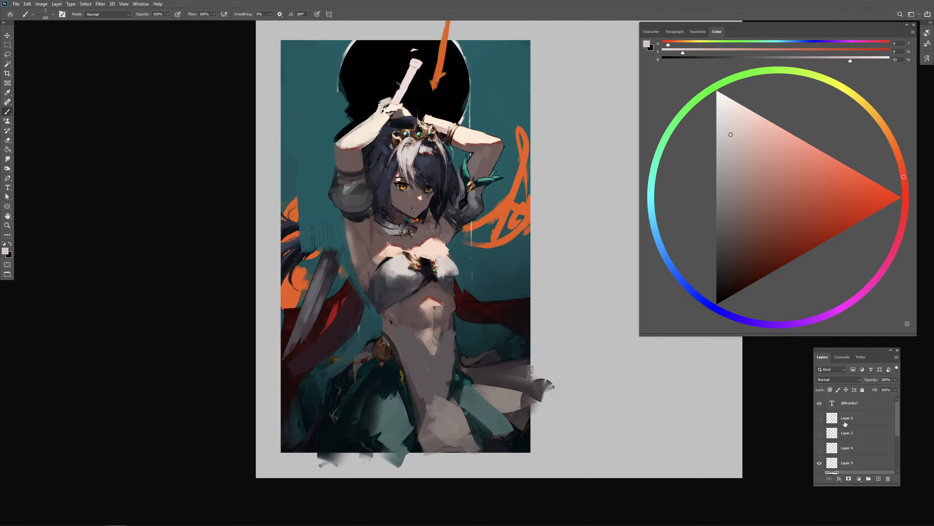
scroll(846, 427, "down", 4)
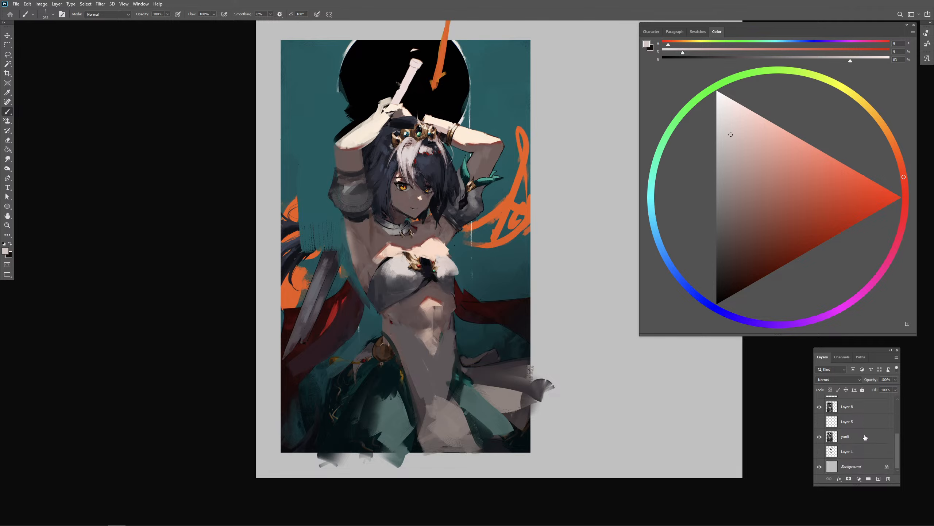
left_click(855, 454, "shift")
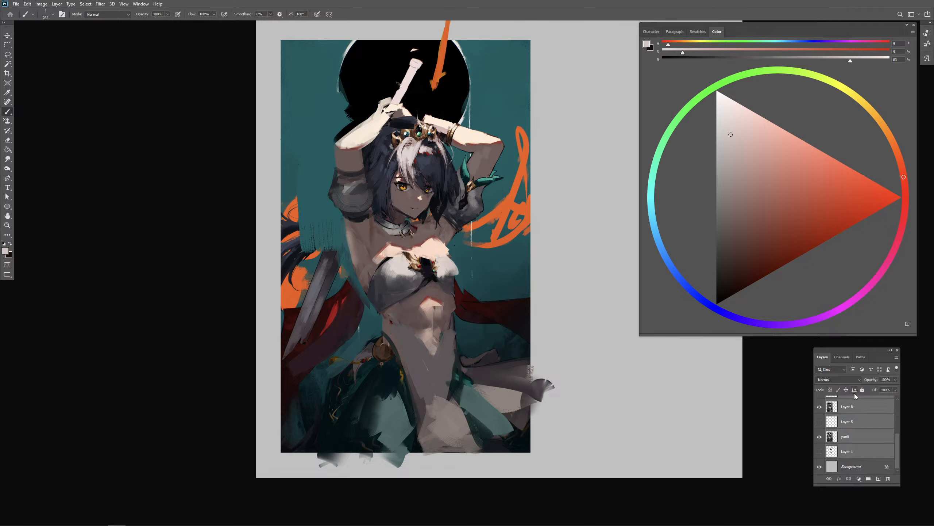
left_click(869, 479)
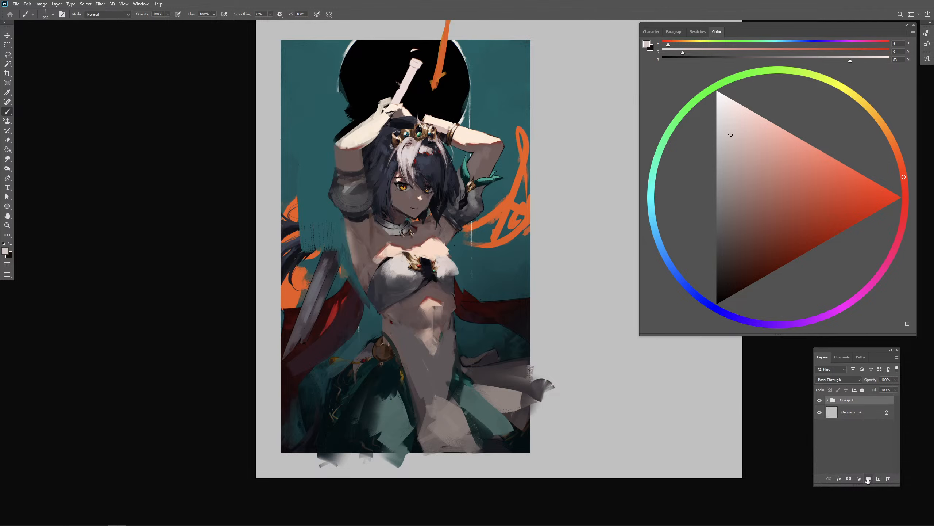
- Add a new layer in its own group, hide Group 1 and paste the painting of the reclining figure
left_click(878, 479)
key("ctrl+g")
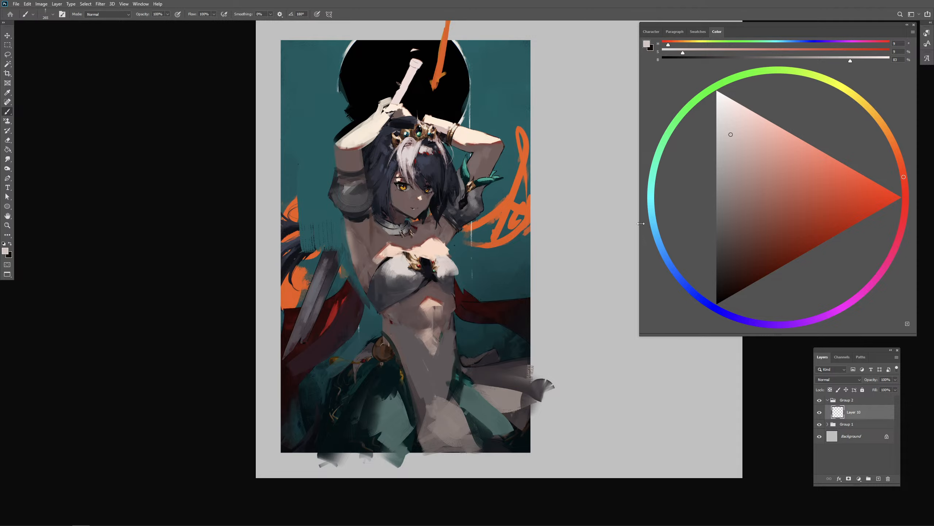
left_click(819, 425)
key("ctrl+v")
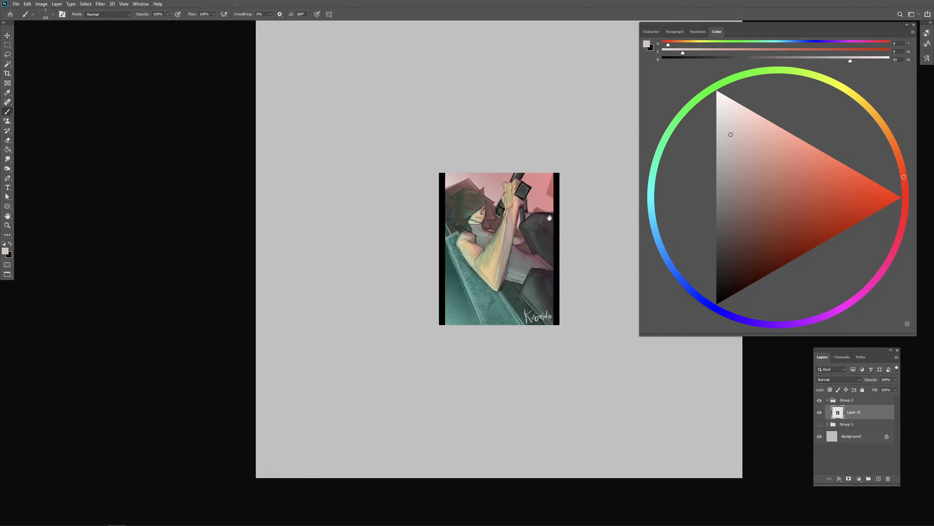
- Scale the pasted painting to about 167% with Free Transform, place it at the canvas's upper left and deselect
left_click_drag(545, 219, 389, 220)
left_click(7, 45)
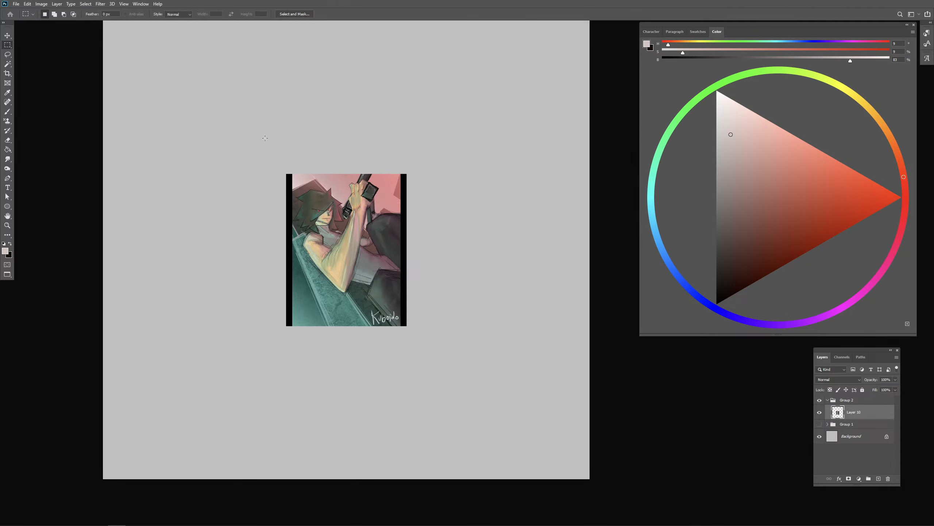
left_click_drag(266, 154, 424, 333)
right_click(353, 268)
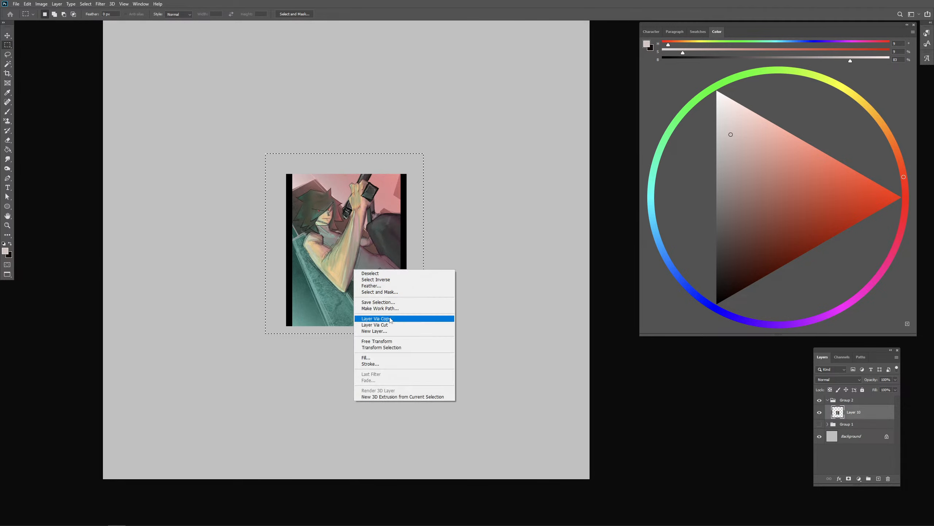
left_click(372, 341)
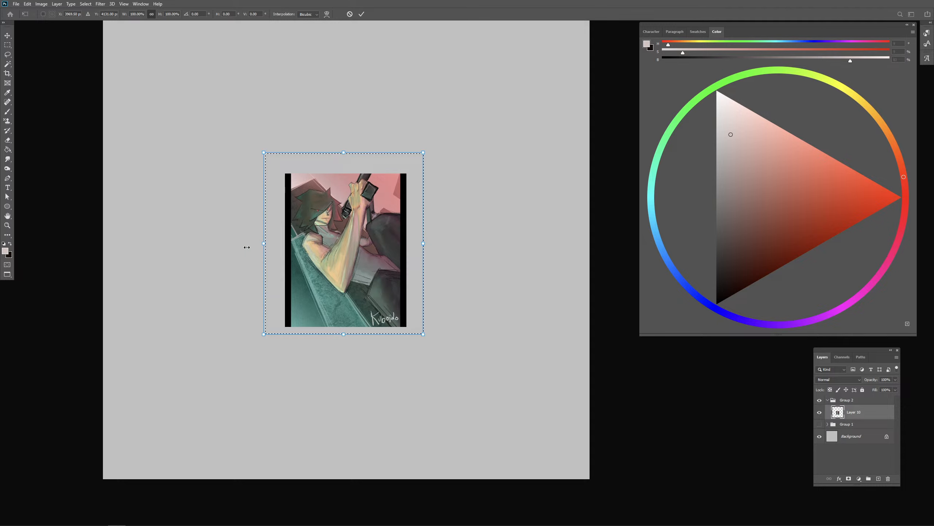
left_click_drag(265, 244, 163, 244)
left_click_drag(312, 252, 249, 186)
key("Return")
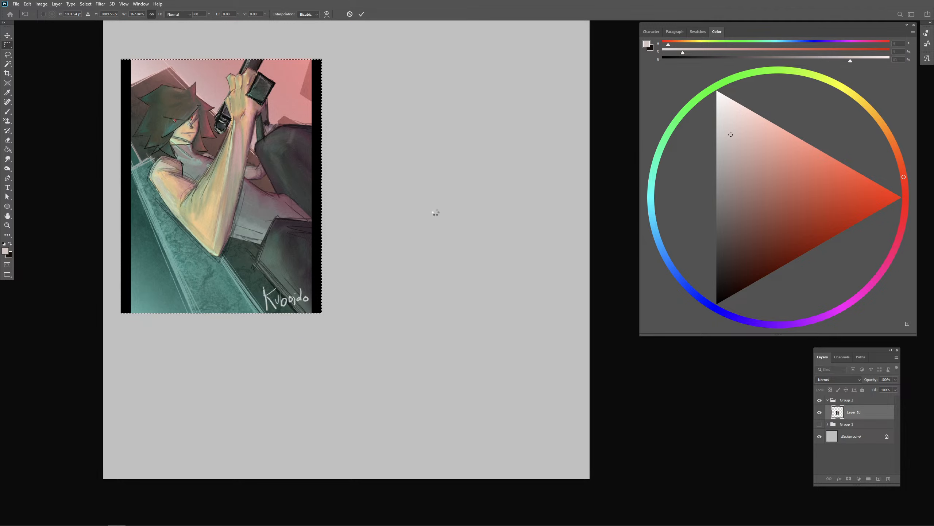
key("ctrl+d")
- Set up the Brush tool with a saturated red and a 15 px brush size
left_click_drag(868, 208, 885, 216)
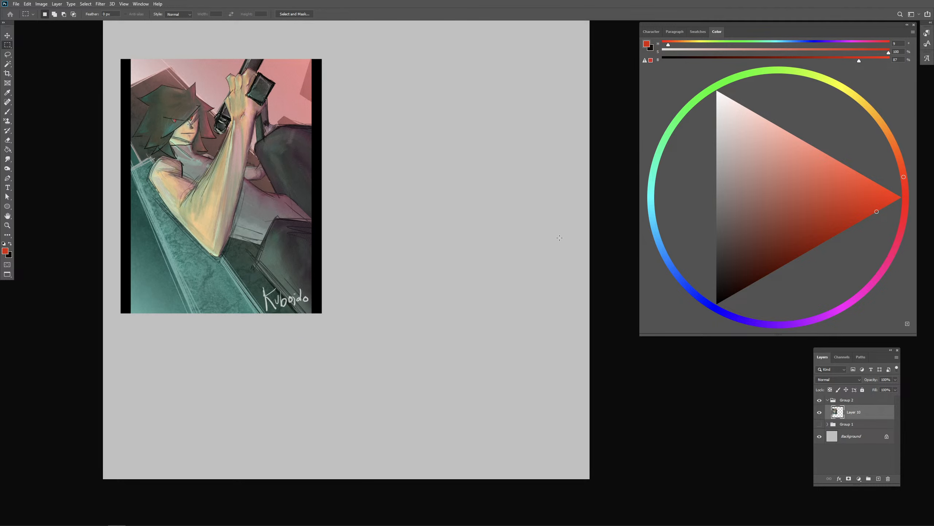
key("b")
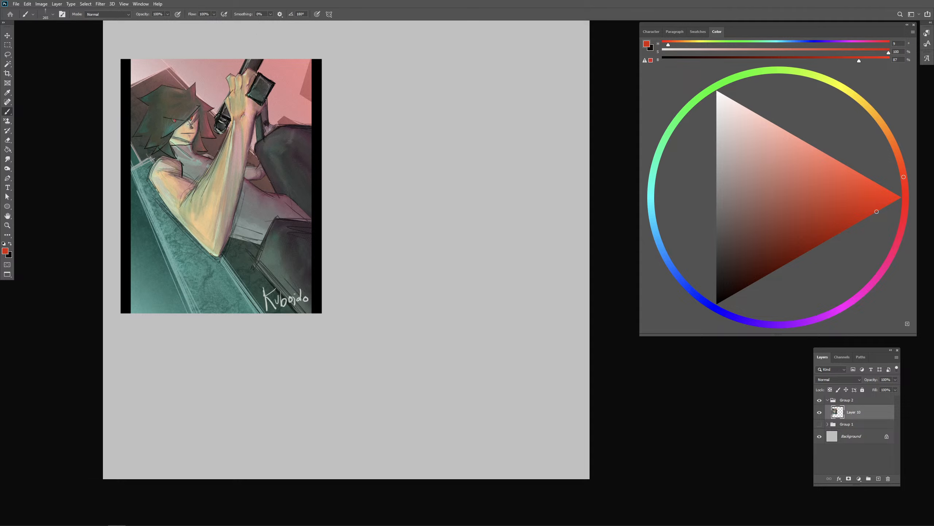
key("comma")
right_click(372, 139)
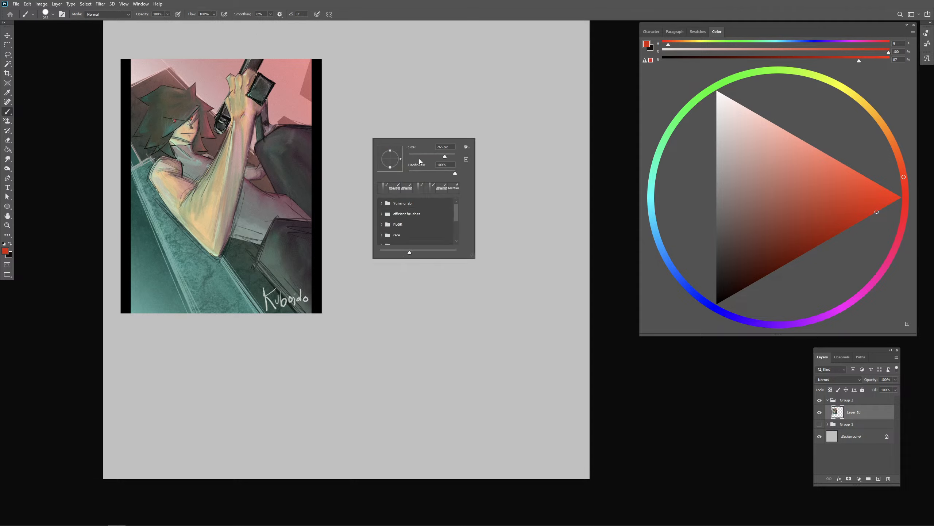
left_click_drag(453, 149, 435, 147)
type("15")
left_click(619, 184)
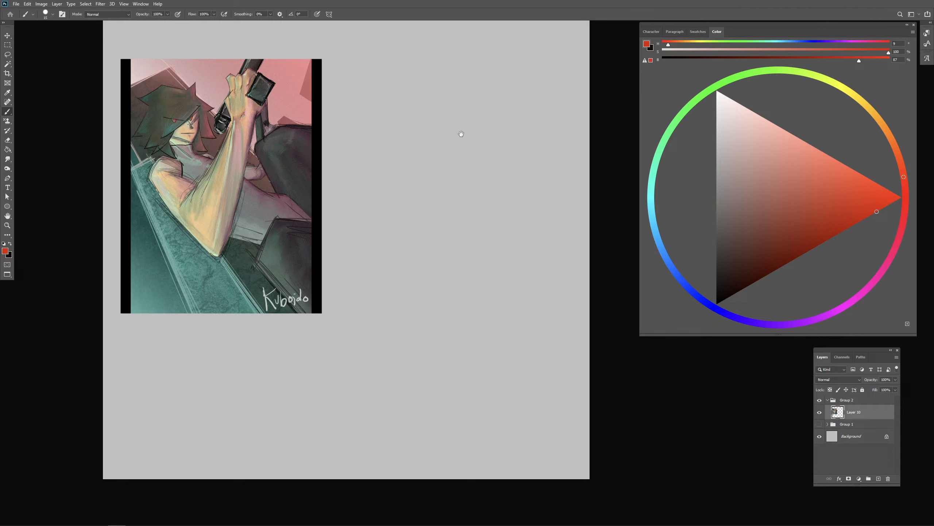
left_click_drag(467, 120, 465, 136)
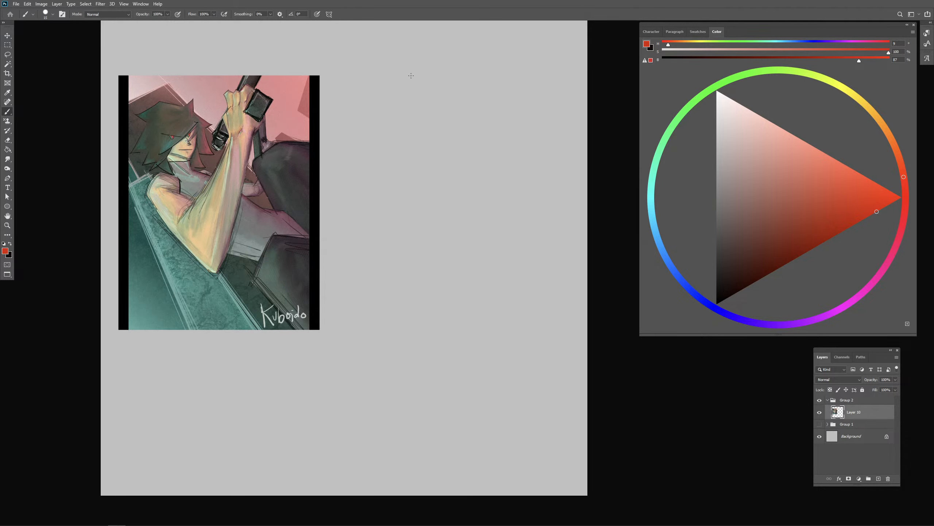
- Sketch the head in red beside the painting as a rounded dome with face guidelines, ear and jaw
left_click_drag(411, 74, 405, 120)
mouse_move(400, 77)
left_mouse_down()
mouse_move(431, 95)
mouse_move(429, 132)
left_mouse_up()
mouse_move(395, 123)
left_mouse_down()
mouse_move(427, 131)
mouse_move(436, 117)
mouse_move(419, 88)
left_mouse_up()
key("ctrl+z")
key("ctrl+z")
mouse_move(427, 92)
left_mouse_down()
mouse_move(438, 89)
mouse_move(443, 102)
left_mouse_up()
left_click_drag(409, 71, 433, 127)
key("ctrl+z")
left_click_drag(436, 122, 437, 128)
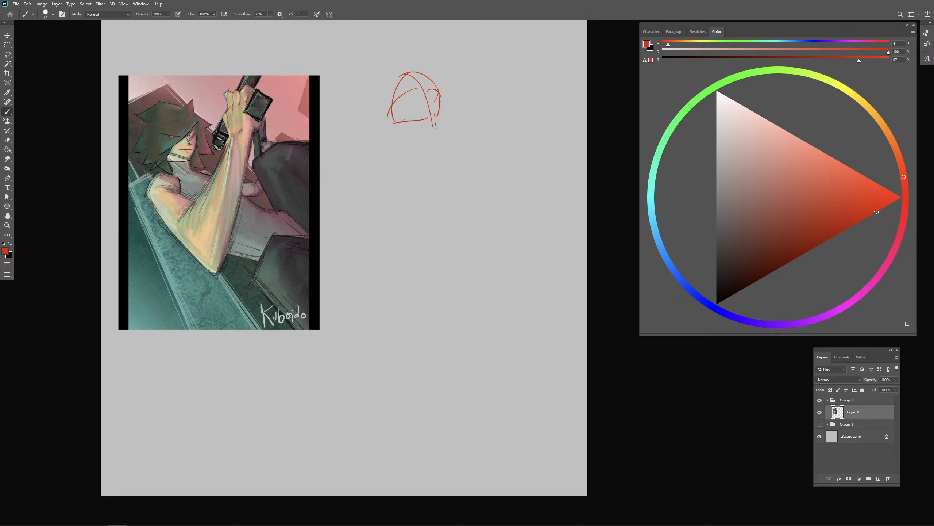
- Add the neck, the shoulder line and the long outer curve of the torso beneath the sketched head
mouse_move(406, 128)
left_mouse_down()
mouse_move(425, 122)
mouse_move(416, 146)
mouse_move(441, 138)
left_mouse_up()
key("ctrl+z")
key("ctrl+z")
key("ctrl+z")
scroll(486, 127, "right", 1)
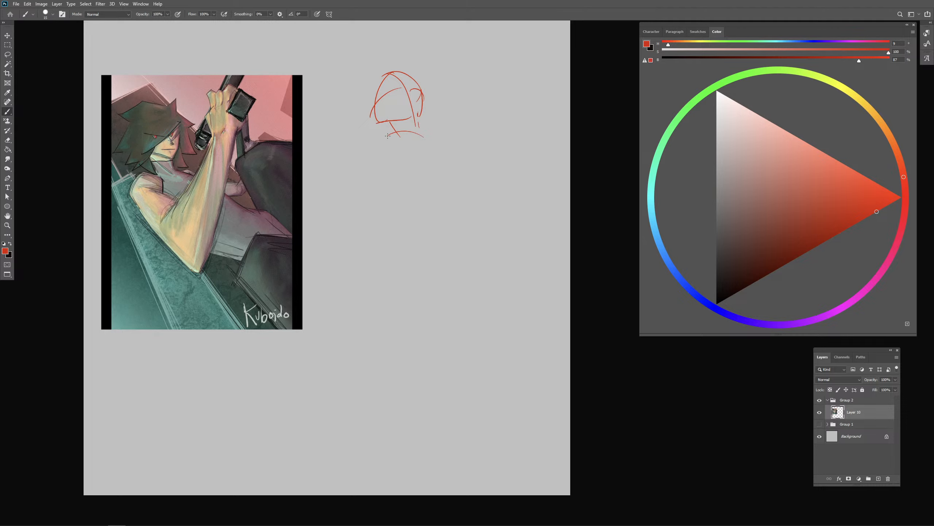
left_click_drag(389, 136, 396, 184)
key("ctrl+z")
mouse_move(379, 128)
left_mouse_down()
mouse_move(390, 174)
mouse_move(404, 184)
left_mouse_up()
left_click_drag(403, 188, 413, 196)
- Lasso the red sketch, cut it onto its own layer and reposition it beside the painting
key("l")
left_click_drag(426, 56, 398, 60)
key("ctrl+x")
key("ctrl+v")
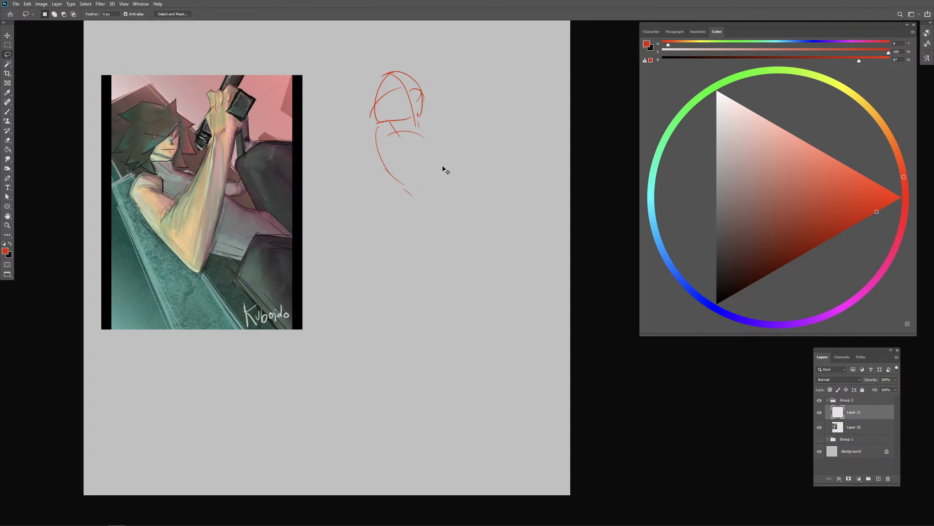
key("v")
left_click_drag(331, 240, 439, 106)
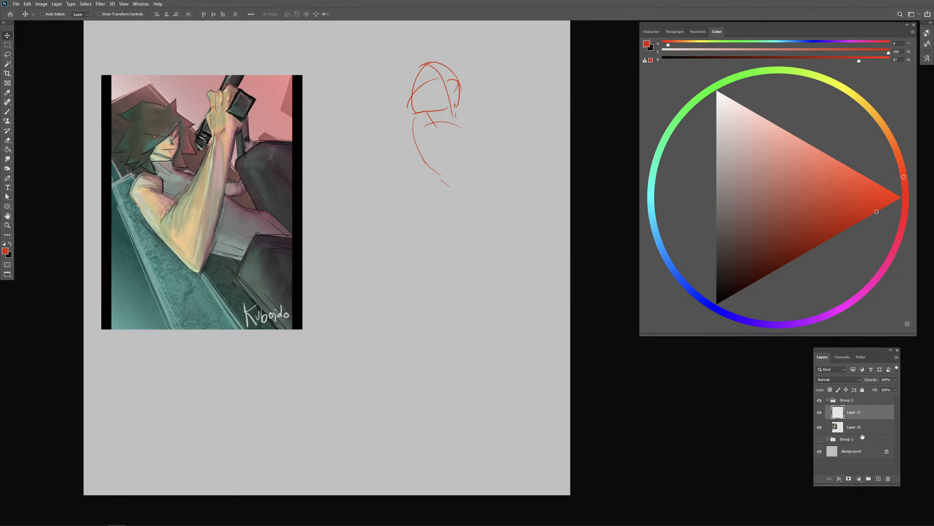
- Add a new layer beneath the sketch layer and set the brush colour to saturated blue
left_click(879, 479, "ctrl")
key("b")
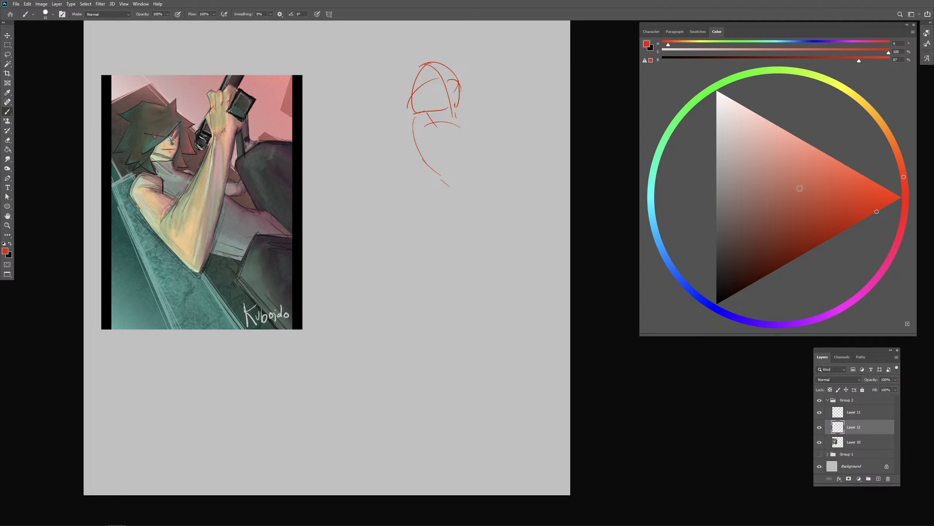
left_click(691, 290)
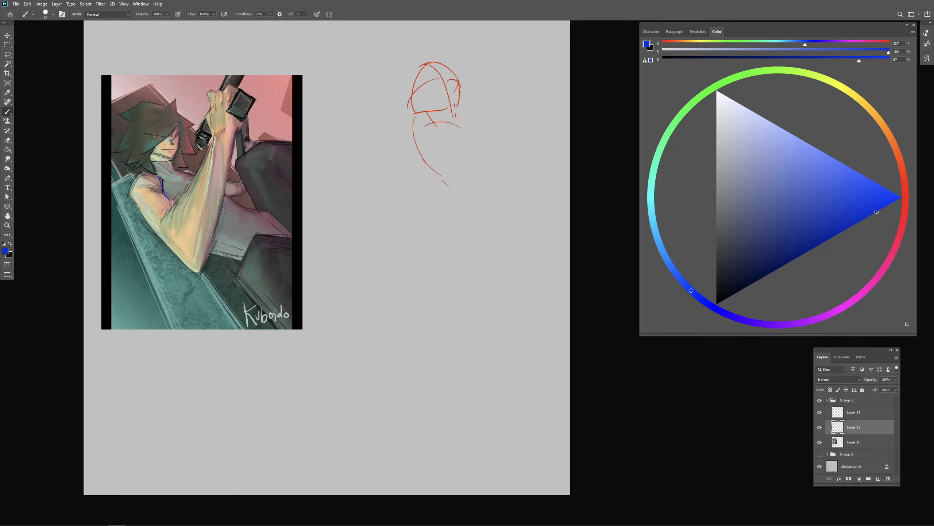
- Try marking the flow of the torso and legs over the painting with a curved blue arrow
mouse_move(172, 204)
left_mouse_down()
mouse_move(199, 228)
mouse_move(280, 261)
mouse_move(304, 286)
mouse_move(177, 211)
mouse_move(303, 265)
mouse_move(319, 277)
left_mouse_up()
left_click_drag(270, 253, 264, 273)
key("ctrl+z")
left_click_drag(258, 233, 289, 238)
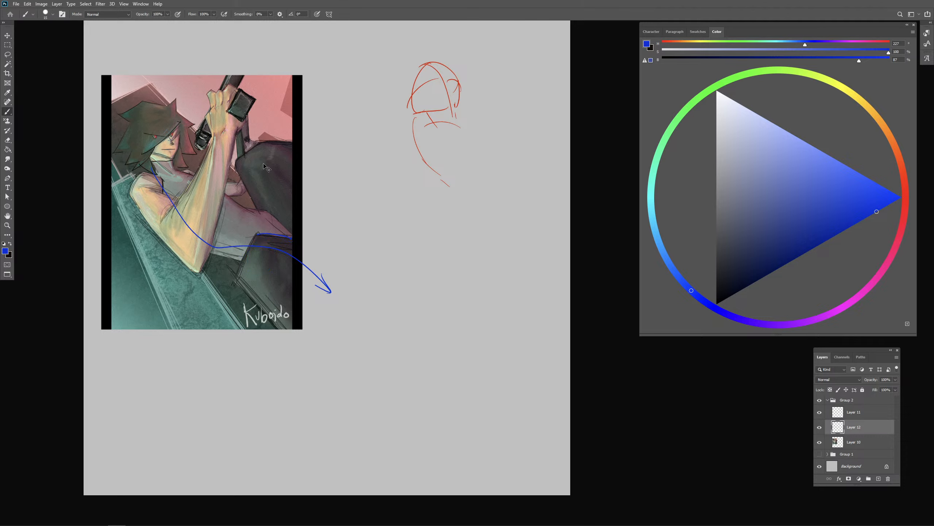
key("ctrl+z")
left_click_drag(268, 156, 250, 159)
key("ctrl+z")
key("ctrl+z")
key("ctrl+z")
- Switch the brush colour back to red and move the sketch on Layer 11 closer to the painting
left_click(906, 204)
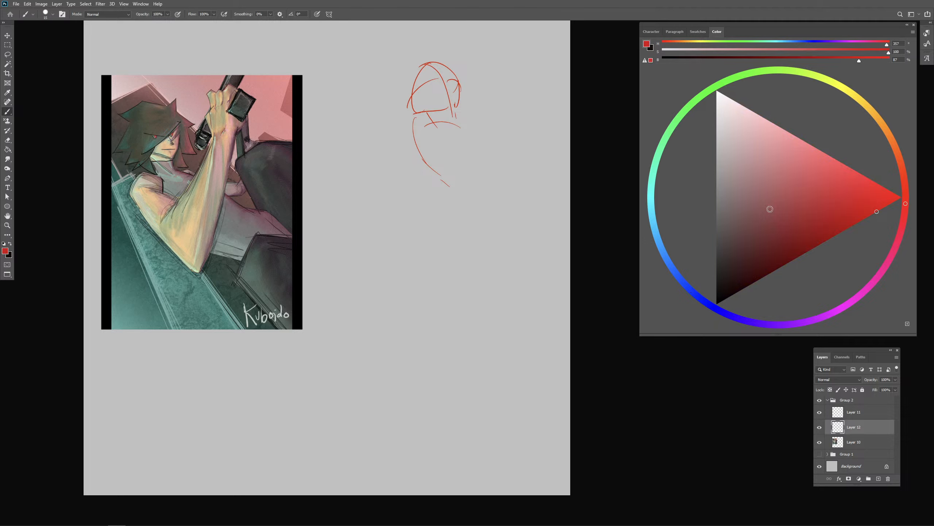
key("v")
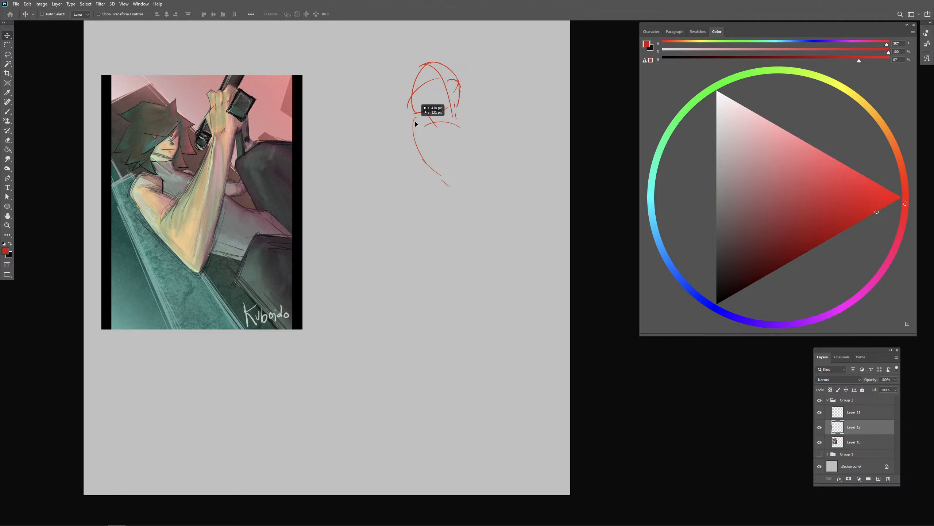
left_click(853, 414)
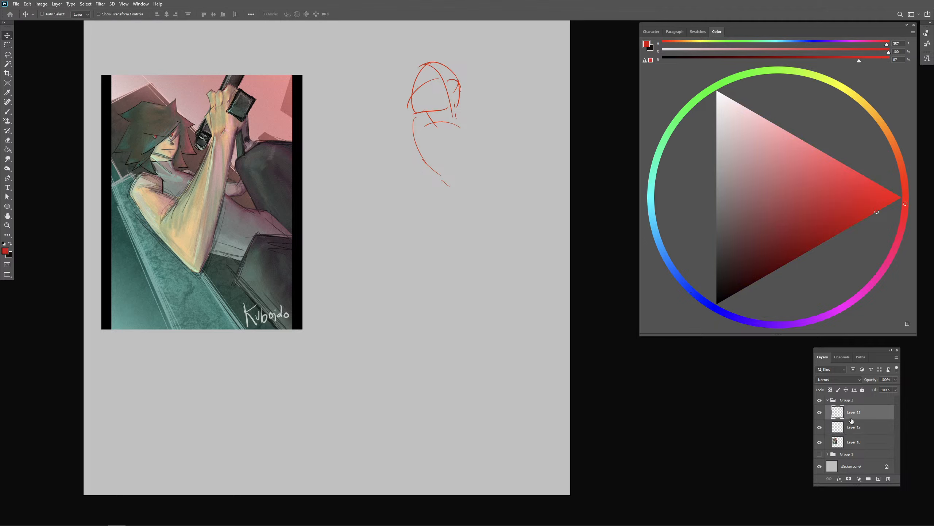
mouse_move(452, 121)
left_mouse_down()
mouse_move(403, 126)
mouse_move(439, 151)
left_mouse_up()
key("b")
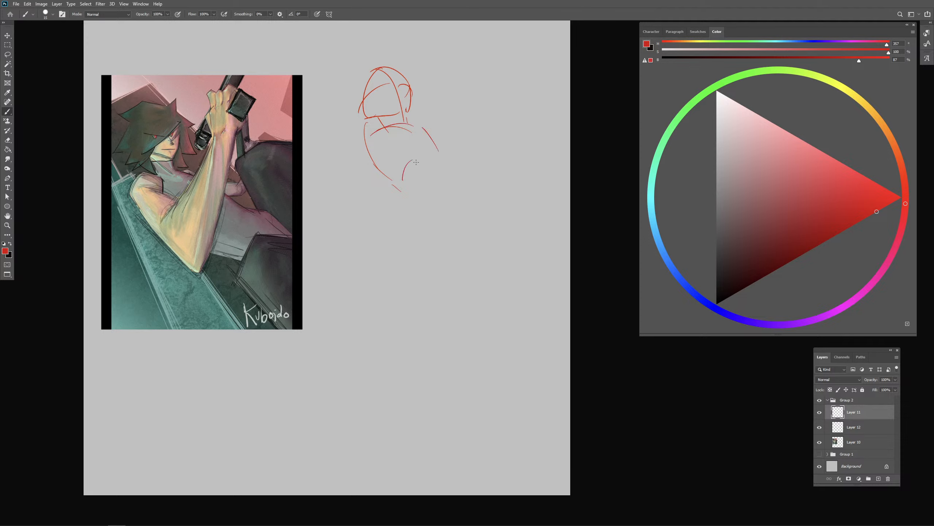
- Sketch the chest and ribcage contours and a long curve sweeping down from the waist to the hips
mouse_move(399, 174)
left_mouse_down()
mouse_move(418, 144)
mouse_move(410, 168)
mouse_move(421, 151)
mouse_move(450, 169)
mouse_move(421, 151)
mouse_move(452, 177)
left_mouse_up()
key("ctrl+z")
left_click_drag(424, 128, 448, 182)
mouse_move(385, 130)
left_mouse_down()
mouse_move(408, 185)
mouse_move(466, 230)
left_mouse_up()
key("ctrl+z")
key("ctrl+z")
left_click_drag(374, 132, 480, 231)
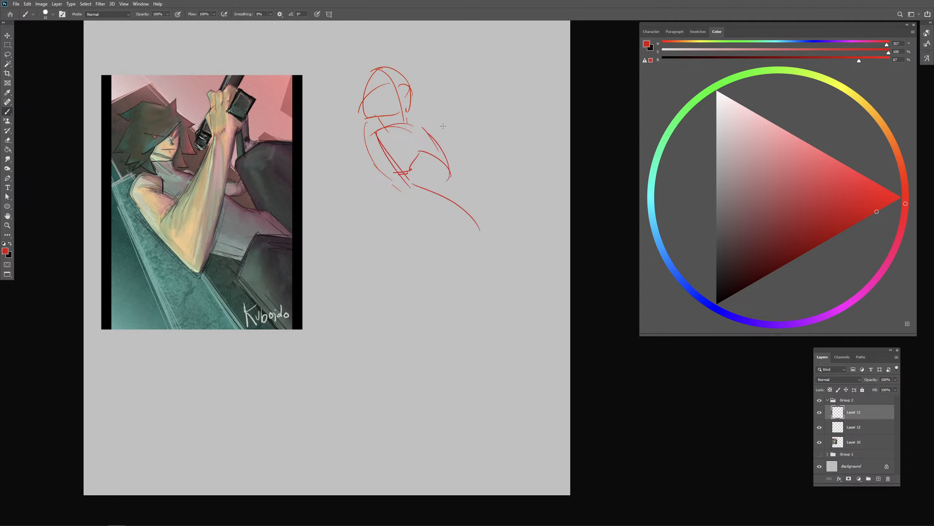
- Lasso the whole red sketch, scale it down slightly with Free Transform and deselect
key("l")
mouse_move(395, 47)
left_mouse_down()
mouse_move(340, 151)
mouse_move(395, 50)
left_mouse_up()
right_click(405, 194)
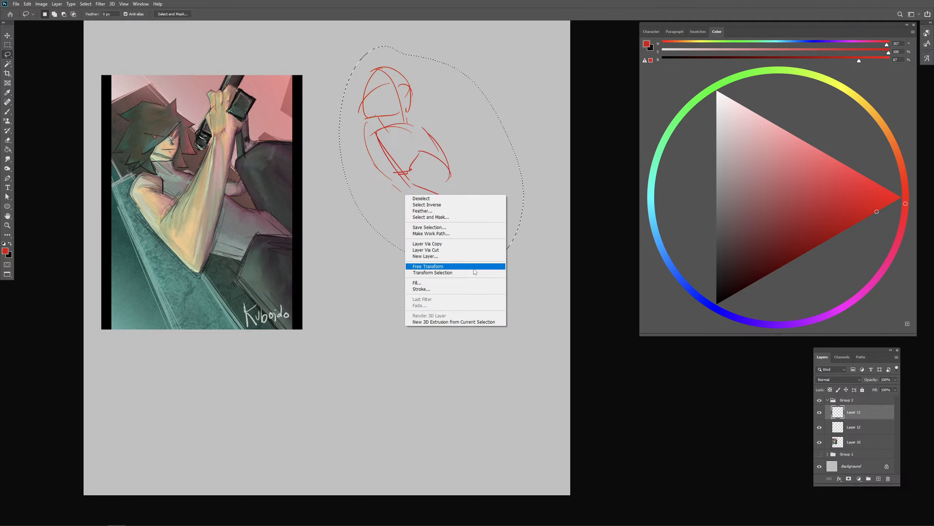
left_click(452, 269)
left_click_drag(526, 149, 497, 162)
left_click_drag(457, 193, 442, 188)
key("Return")
key("ctrl+d")
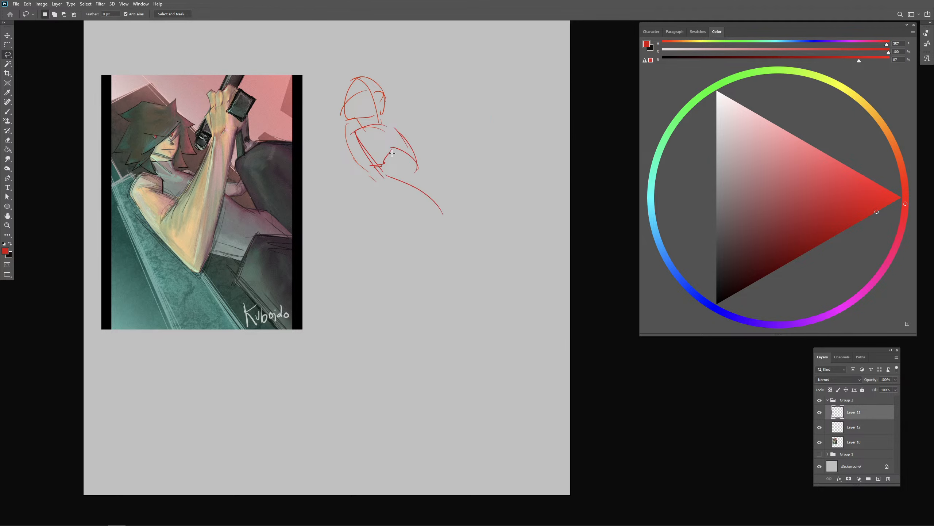
- Sketch the near shoulder and upper arm as a tapering form running down to the elbow
key("b")
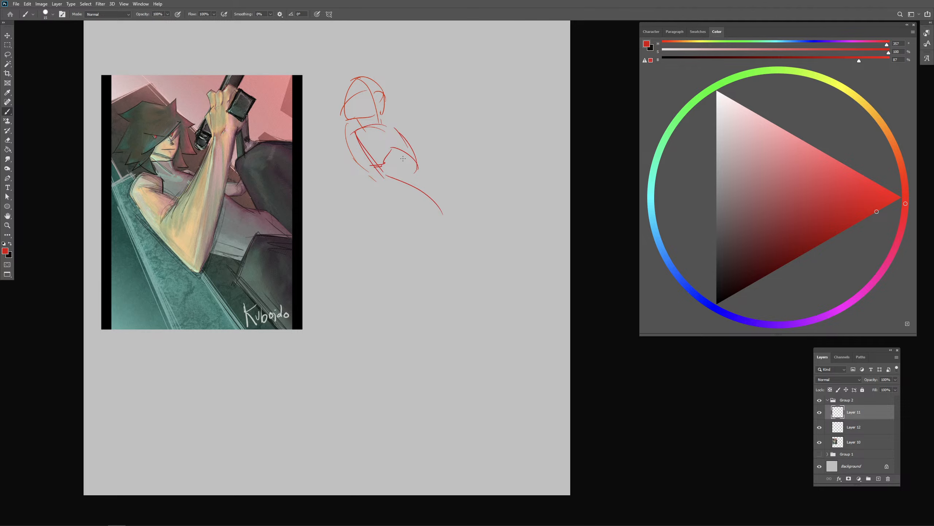
left_click_drag(111, 190, 177, 352)
key("ctrl+z")
left_click_drag(341, 138, 355, 125)
left_click_drag(346, 141, 355, 178)
key("ctrl+z")
mouse_move(346, 134)
left_mouse_down()
mouse_move(359, 184)
mouse_move(375, 172)
mouse_move(354, 184)
mouse_move(364, 143)
mouse_move(379, 183)
left_mouse_up()
key("ctrl+z")
left_click_drag(363, 139, 380, 182)
- Try a straight line for the raised forearm and compare the arm's structure on the painting
left_click_drag(365, 176, 425, 115)
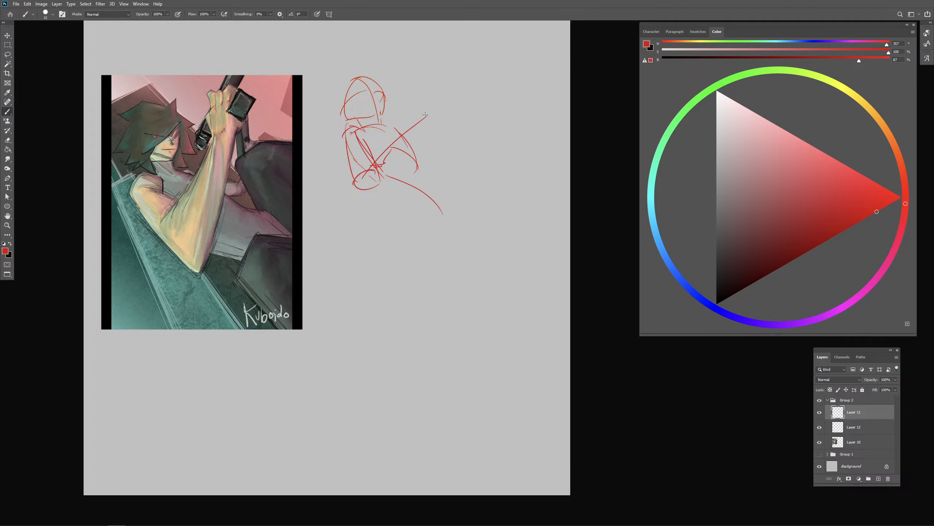
key("ctrl+z")
mouse_move(371, 169)
left_mouse_down()
mouse_move(411, 110)
mouse_move(371, 171)
left_mouse_up()
key("ctrl+z")
left_click_drag(222, 132, 224, 131)
key("ctrl+z")
mouse_move(188, 232)
left_mouse_down()
mouse_move(194, 258)
mouse_move(182, 245)
left_mouse_up()
key("ctrl+z")
- Construct the near forearm rising from the elbow to the wrist and round off the elbow's underside
key("ctrl+z")
key("e")
left_click_drag(411, 115, 375, 167)
key("b")
key("ctrl+z")
mouse_move(402, 110)
left_mouse_down()
mouse_move(379, 152)
mouse_move(408, 109)
mouse_move(416, 117)
mouse_move(395, 186)
left_mouse_up()
mouse_move(383, 150)
left_mouse_down()
mouse_move(366, 190)
mouse_move(392, 182)
mouse_move(360, 191)
left_mouse_up()
key("ctrl+z")
left_click_drag(361, 193, 392, 205)
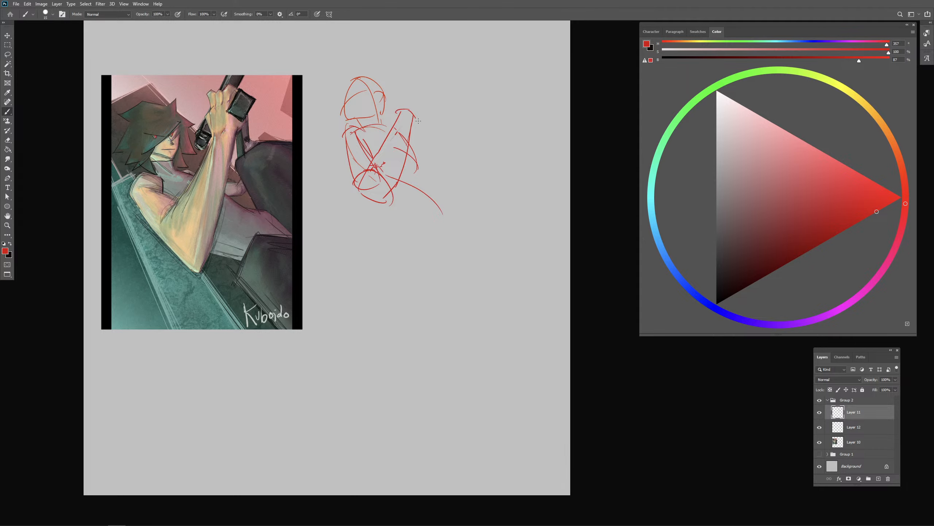
- Sketch the far forearm as a second raised cylinder and erase the overlapping lines around the near elbow
left_click_drag(419, 131, 417, 132)
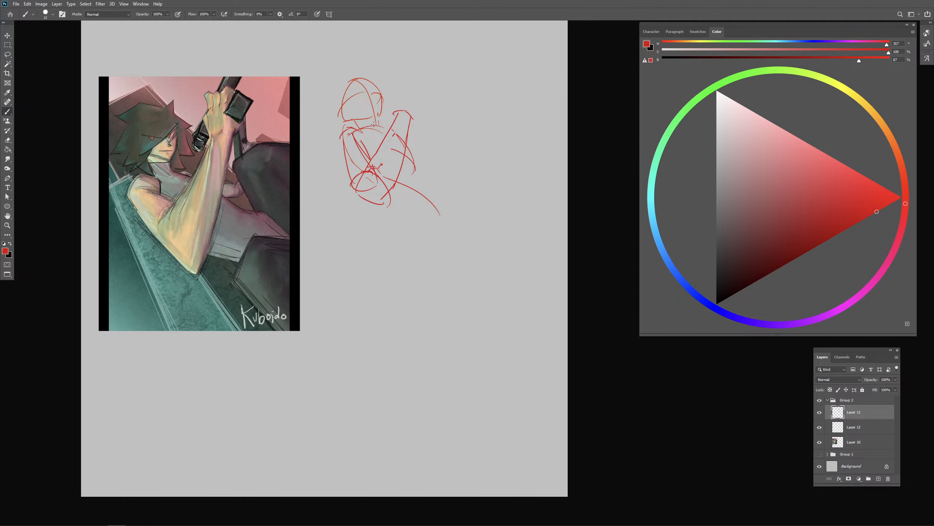
left_click_drag(343, 117, 338, 111)
left_click_drag(412, 136, 429, 139)
left_click_drag(429, 117, 428, 153)
key("e")
mouse_move(365, 176)
left_mouse_down()
mouse_move(384, 202)
mouse_move(391, 189)
mouse_move(385, 191)
mouse_move(421, 212)
mouse_move(389, 202)
mouse_move(411, 206)
left_mouse_up()
key("b")
key("ctrl+z")
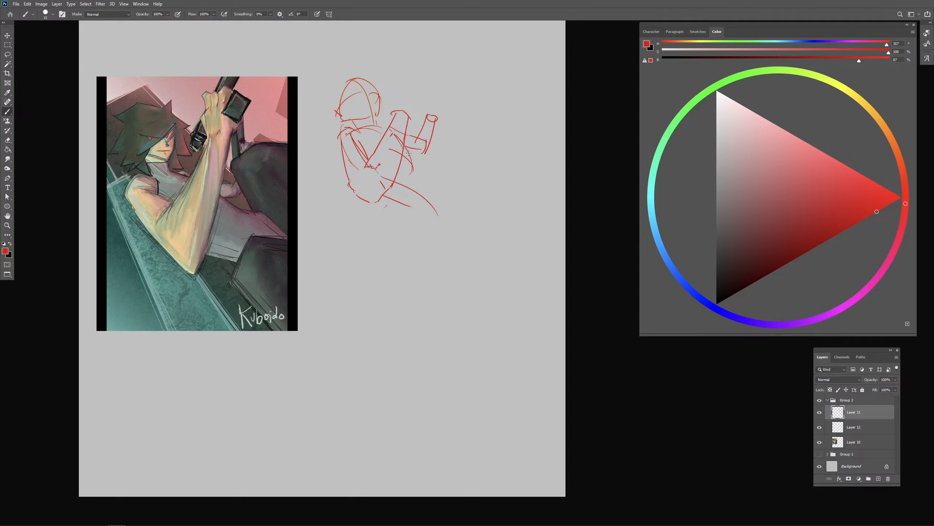
- Clean up and redraw the waist and hip contours, and block in both hands as boxes above the wrists
key("e")
left_click_drag(411, 155, 410, 172)
key("b")
left_click_drag(394, 136, 443, 191)
key("ctrl+z")
left_click_drag(411, 159, 448, 197)
mouse_move(389, 182)
left_mouse_down()
mouse_move(431, 204)
mouse_move(459, 180)
mouse_move(482, 196)
left_mouse_up()
mouse_move(393, 94)
left_mouse_down()
mouse_move(394, 116)
mouse_move(410, 93)
mouse_move(421, 125)
mouse_move(427, 103)
mouse_move(448, 107)
left_mouse_up()
left_click_drag(446, 107, 440, 124)
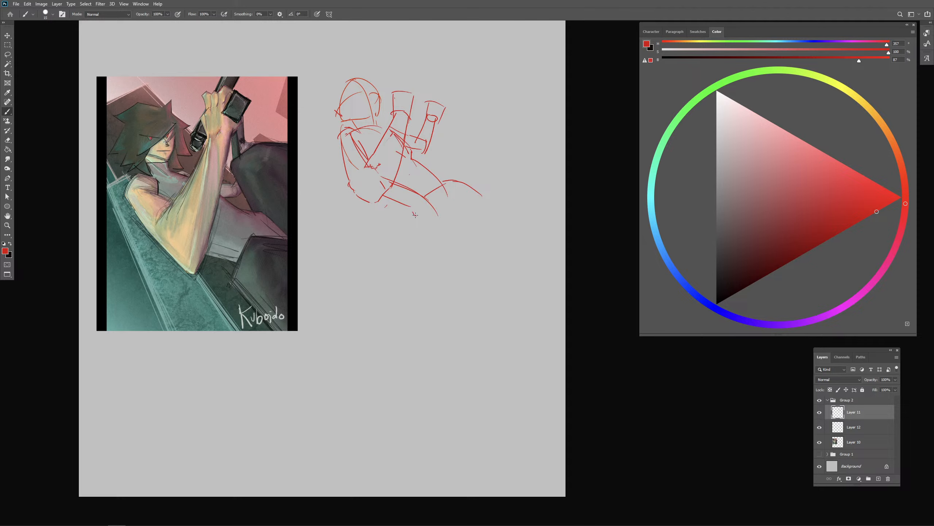
- Rough in the pelvis and the rounded starts of both thighs below the waist
mouse_move(404, 205)
left_mouse_down()
mouse_move(426, 241)
mouse_move(427, 194)
mouse_move(472, 233)
left_mouse_up()
key("ctrl+z")
left_click_drag(464, 187, 484, 225)
left_click_drag(401, 223, 418, 203)
left_click_drag(444, 199, 464, 244)
left_click_drag(450, 199, 412, 255)
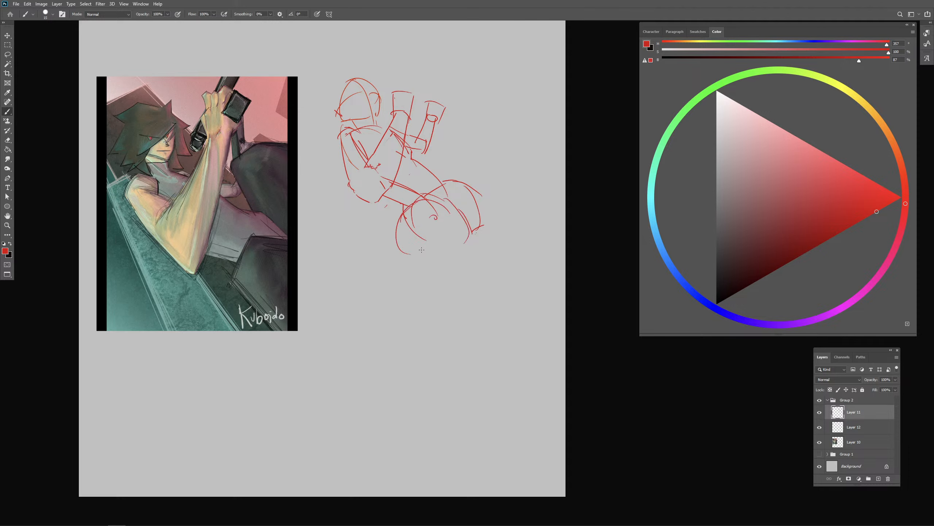
- Try alternative curves for the near thigh and compare its direction on the painting
key("ctrl+z")
mouse_move(424, 204)
left_mouse_down()
mouse_move(430, 226)
mouse_move(467, 222)
mouse_move(459, 253)
left_mouse_up()
key("ctrl+z")
key("ctrl+z")
key("ctrl+z")
key("ctrl+z")
left_click_drag(274, 241, 217, 291)
key("ctrl+z")
key("ctrl+z")
left_click_drag(473, 223, 463, 248)
key("ctrl+z")
key("e")
key("b")
left_click_drag(438, 203, 487, 220)
- Construct the near thigh as a foreshortened cylinder ending in a round knee
key("ctrl+z")
key("ctrl+z")
left_click_drag(429, 199, 490, 231)
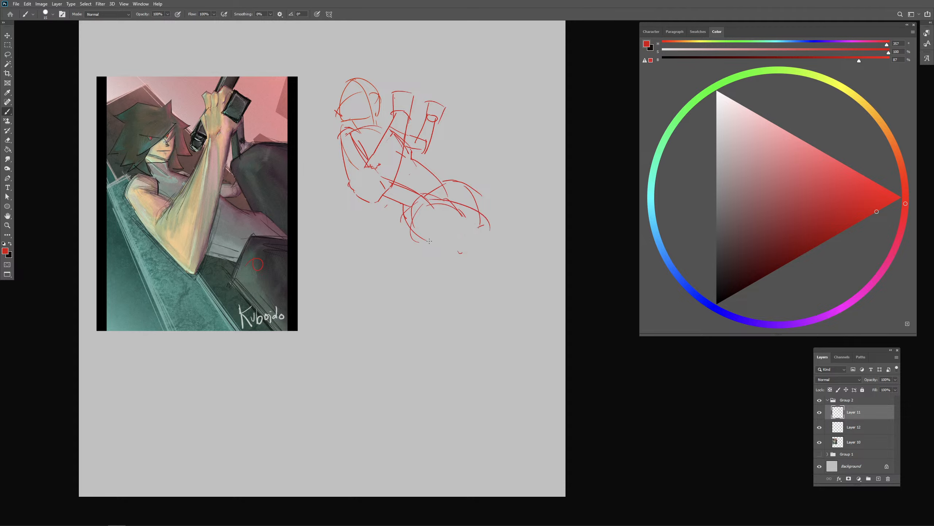
left_click_drag(416, 243, 471, 262)
key("ctrl+z")
mouse_move(411, 229)
left_mouse_down()
mouse_move(470, 252)
mouse_move(497, 221)
mouse_move(482, 297)
left_mouse_up()
- Sketch the near lower leg tapering downward from the knee, closed off with a rounded end
key("ctrl+z")
left_click_drag(462, 252, 490, 310)
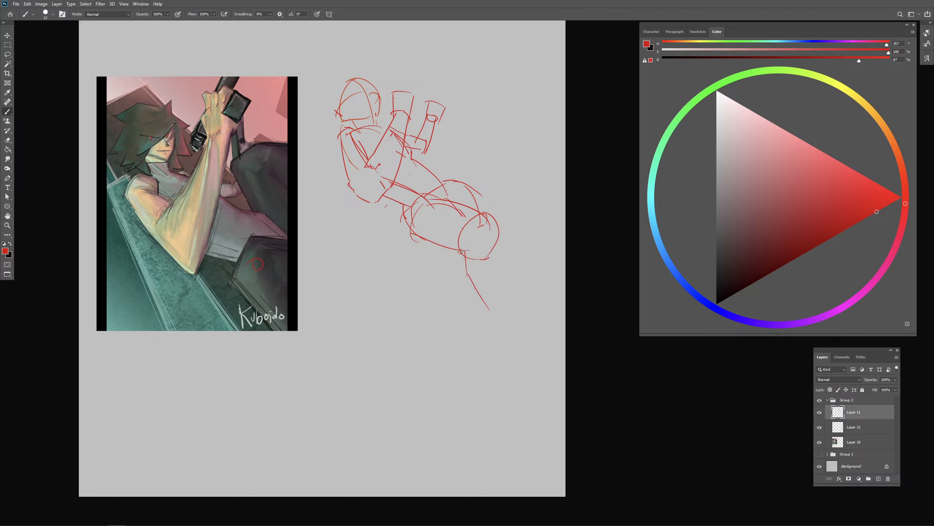
key("ctrl+z")
mouse_move(461, 252)
left_mouse_down()
mouse_move(464, 279)
mouse_move(485, 294)
left_mouse_up()
left_click_drag(502, 229, 490, 297)
mouse_move(495, 281)
left_mouse_down()
mouse_move(489, 305)
mouse_move(496, 289)
left_mouse_up()
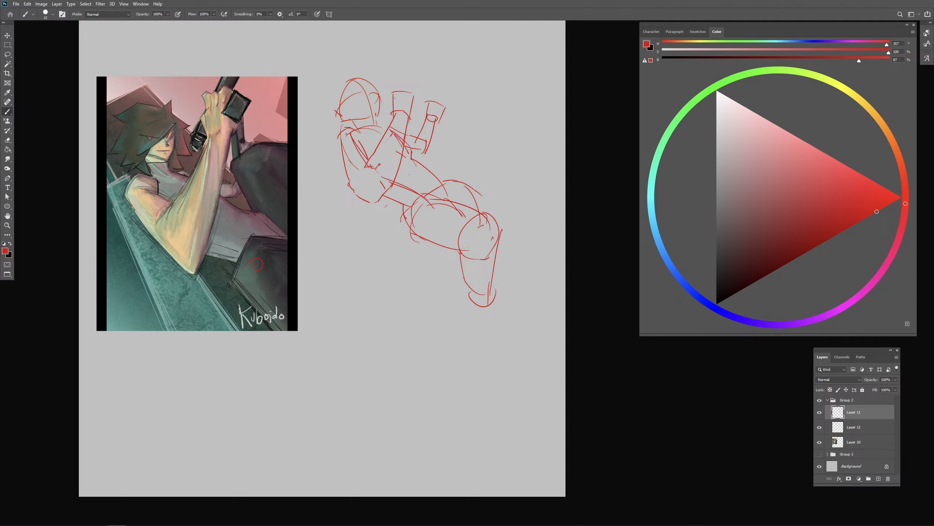
- Sketch the far leg with its raised knee and a long shin line sloping down behind the near leg
left_click_drag(454, 190, 468, 180)
mouse_move(461, 133)
left_mouse_down()
mouse_move(454, 174)
mouse_move(454, 132)
mouse_move(503, 145)
mouse_move(536, 217)
left_mouse_up()
key("ctrl+z")
mouse_move(474, 133)
left_mouse_down()
mouse_move(501, 177)
mouse_move(501, 165)
mouse_move(495, 202)
mouse_move(538, 223)
left_mouse_up()
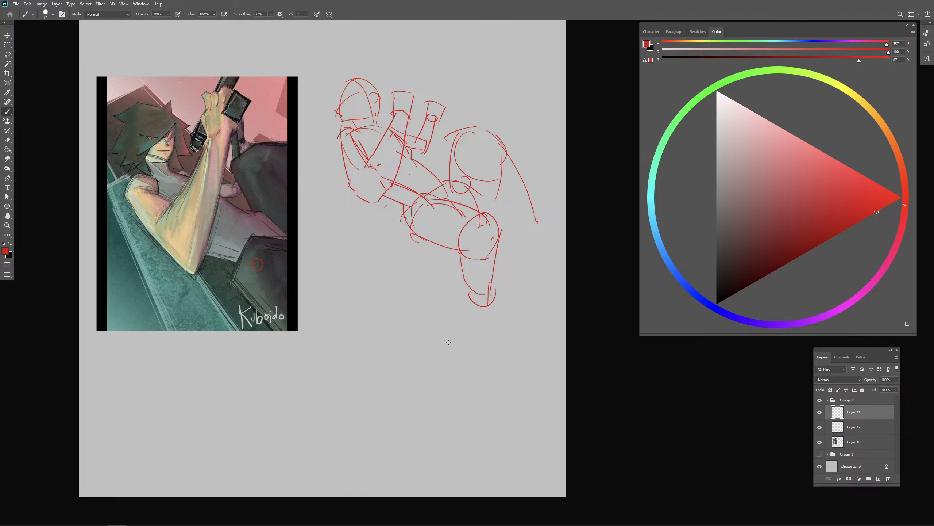
- Extend the near leg toward the ankle and erase the stray lines along the near upper arm
left_click_drag(465, 266, 473, 304)
left_click_drag(467, 310, 486, 312)
key("e")
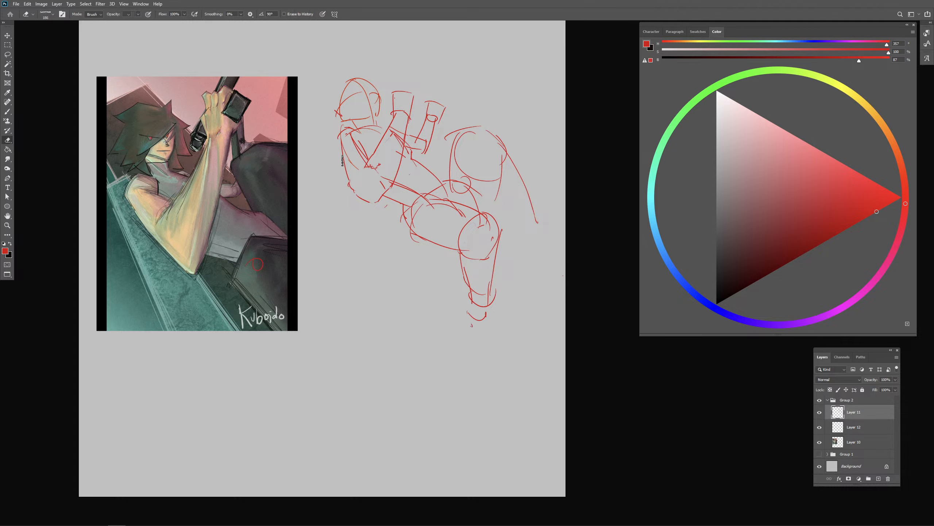
left_click_drag(345, 156, 363, 201)
key("b")
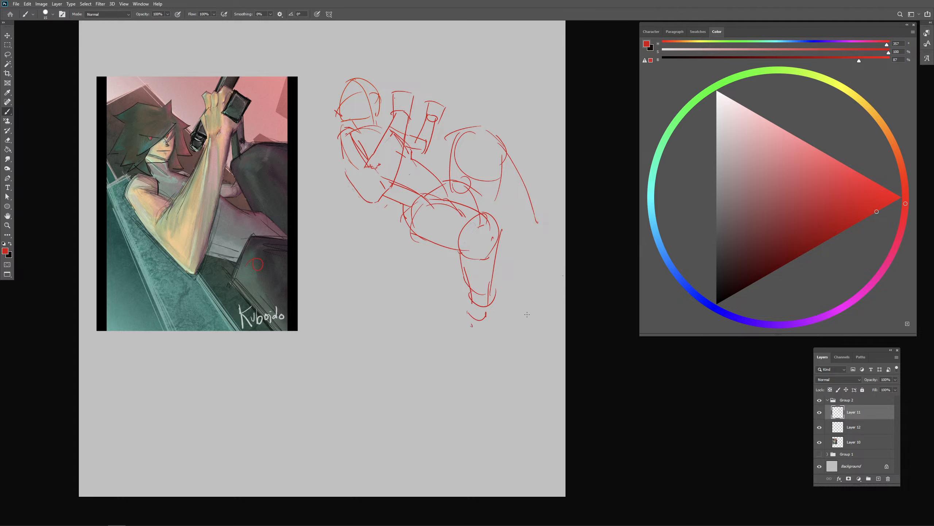
left_click_drag(471, 292, 476, 334)
- Sketch the held object as a narrow upright bar beside the near hand and strengthen the hand's top edge
left_click_drag(386, 59, 389, 109)
key("ctrl+z")
left_click_drag(214, 122, 234, 110)
key("ctrl+z")
left_click_drag(392, 99, 421, 99)
left_click_drag(391, 56, 385, 104)
left_click_drag(388, 48, 393, 88)
mouse_move(389, 49)
left_mouse_down()
mouse_move(379, 105)
mouse_move(415, 104)
left_mouse_up()
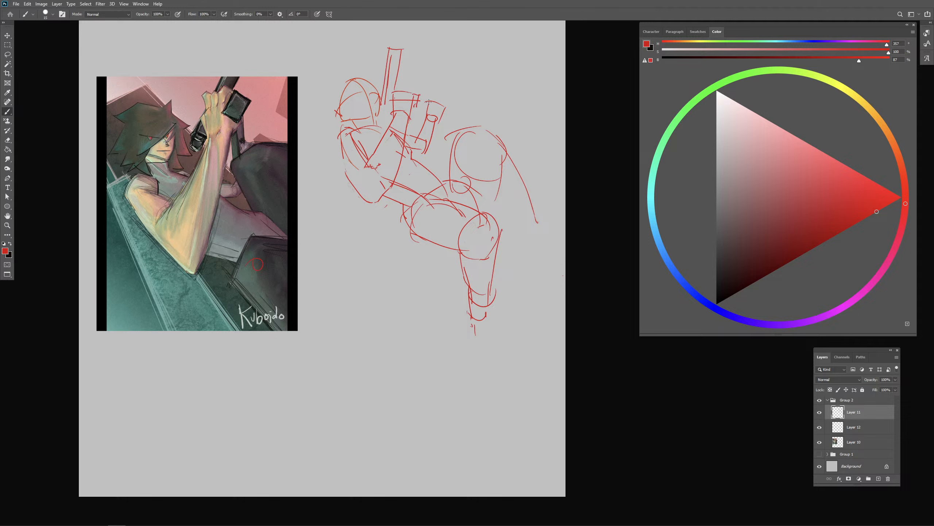
- Sketch a second held object as a short upright bar at the far hand and redraw the far hand's edge
mouse_move(431, 95)
left_mouse_down()
mouse_move(429, 108)
mouse_move(446, 104)
mouse_move(425, 117)
left_mouse_up()
mouse_move(426, 62)
left_mouse_down()
mouse_move(424, 97)
mouse_move(435, 67)
mouse_move(432, 94)
left_mouse_up()
left_click_drag(426, 63, 422, 103)
left_click_drag(426, 65, 435, 67)
mouse_move(447, 107)
left_mouse_down()
mouse_move(443, 118)
mouse_move(420, 113)
left_mouse_up()
left_click_drag(512, 101, 500, 88)
- Hide the pasted painting and move the red construction sketch over to the painting's place
left_click(820, 442)
key("v")
mouse_move(455, 218)
left_mouse_down()
mouse_move(256, 237)
mouse_move(218, 229)
left_mouse_up()
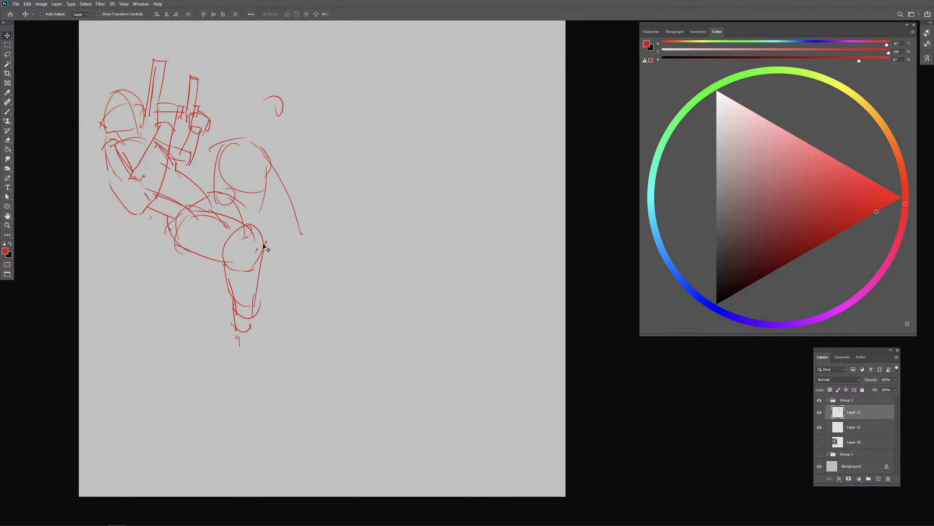
- Add a new layer and sketch a second pose with a curved spine line, ribcage arcs and waist beside the first
key("b")
left_click(879, 480)
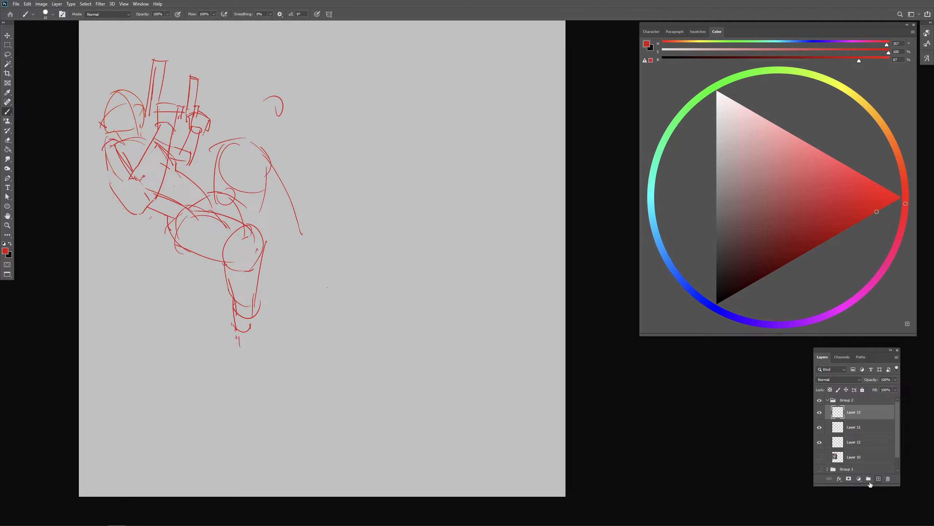
left_click_drag(403, 128, 396, 127)
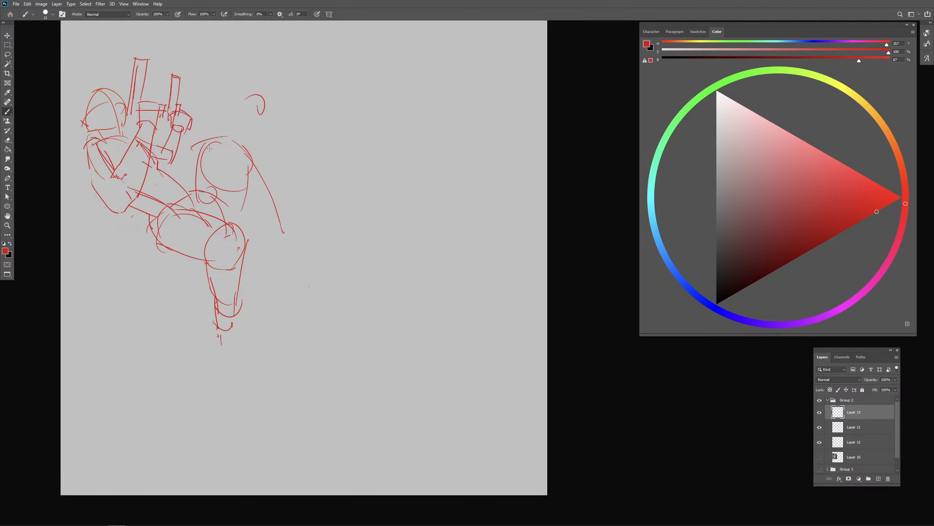
key("ctrl+z")
key("e")
key("b")
left_click_drag(343, 79, 393, 220)
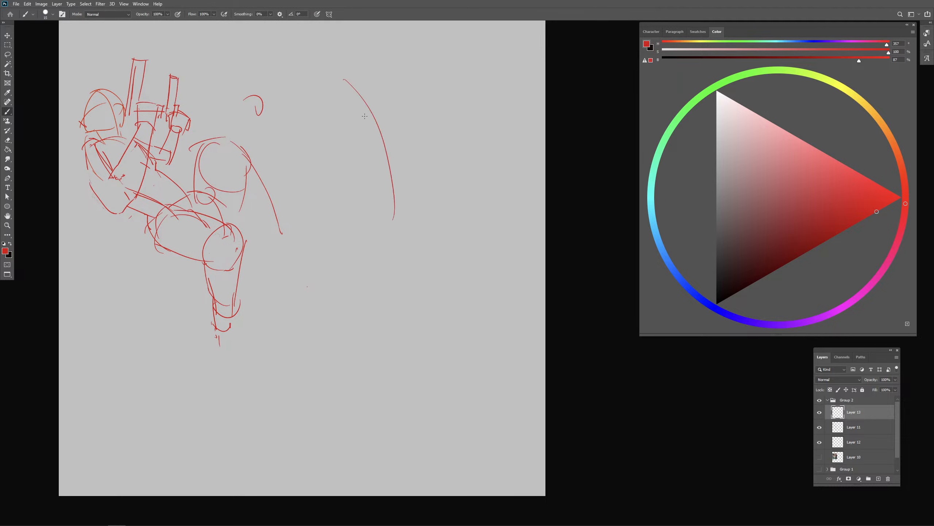
left_click_drag(330, 142, 346, 103)
mouse_move(366, 88)
left_mouse_down()
mouse_move(404, 148)
mouse_move(353, 176)
left_mouse_up()
left_click_drag(394, 144, 413, 178)
- Sketch the pelvis below the waist with a curved top edge, an outer side line and a near hip arch
mouse_move(354, 173)
left_mouse_down()
mouse_move(345, 217)
mouse_move(416, 179)
mouse_move(429, 208)
left_mouse_up()
mouse_move(350, 205)
left_mouse_down()
mouse_move(385, 239)
mouse_move(417, 233)
mouse_move(370, 199)
mouse_move(414, 247)
left_mouse_up()
key("ctrl+z")
left_click_drag(430, 187, 409, 261)
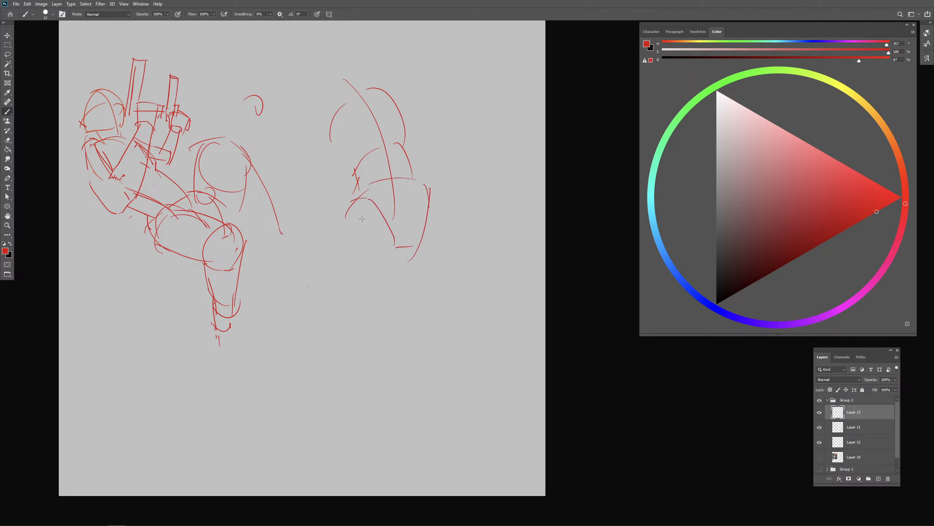
mouse_move(367, 225)
left_mouse_down()
mouse_move(364, 234)
mouse_move(370, 185)
left_mouse_up()
key("ctrl+z")
mouse_move(371, 188)
left_mouse_down()
mouse_move(374, 248)
mouse_move(356, 181)
mouse_move(375, 200)
left_mouse_up()
key("ctrl+z")
- Rework the near hip into a large rounded block, erase its overlapping lines and mark the far hip with a small circle
mouse_move(386, 212)
left_mouse_down()
mouse_move(367, 269)
mouse_move(350, 261)
left_mouse_up()
left_click_drag(340, 257, 341, 330)
key("ctrl+z")
mouse_move(340, 256)
left_mouse_down()
mouse_move(341, 294)
mouse_move(368, 357)
left_mouse_up()
key("ctrl+z")
key("ctrl+z")
left_click_drag(415, 143, 408, 159)
key("e")
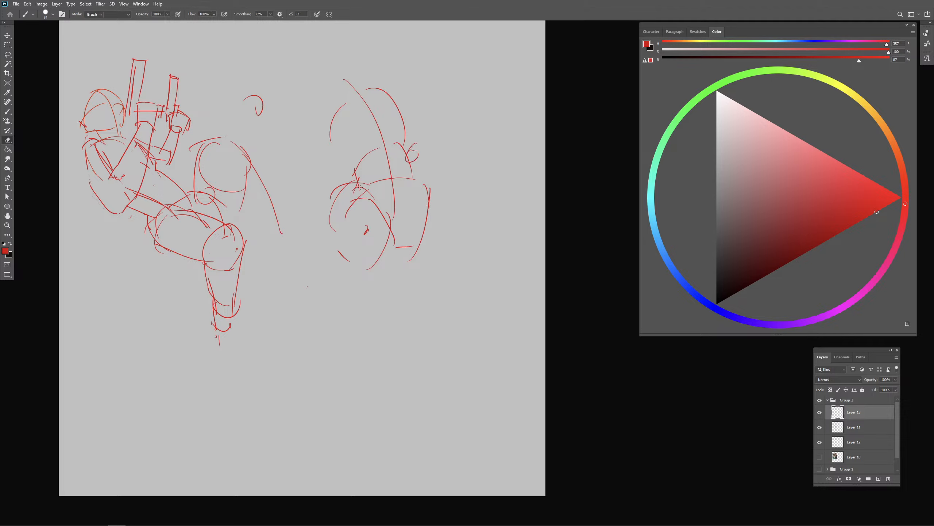
mouse_move(355, 179)
left_mouse_down()
mouse_move(333, 195)
mouse_move(333, 214)
mouse_move(357, 216)
mouse_move(341, 235)
mouse_move(365, 256)
mouse_move(390, 240)
mouse_move(366, 203)
mouse_move(344, 245)
left_mouse_up()
key("b")
left_click_drag(361, 200, 394, 249)
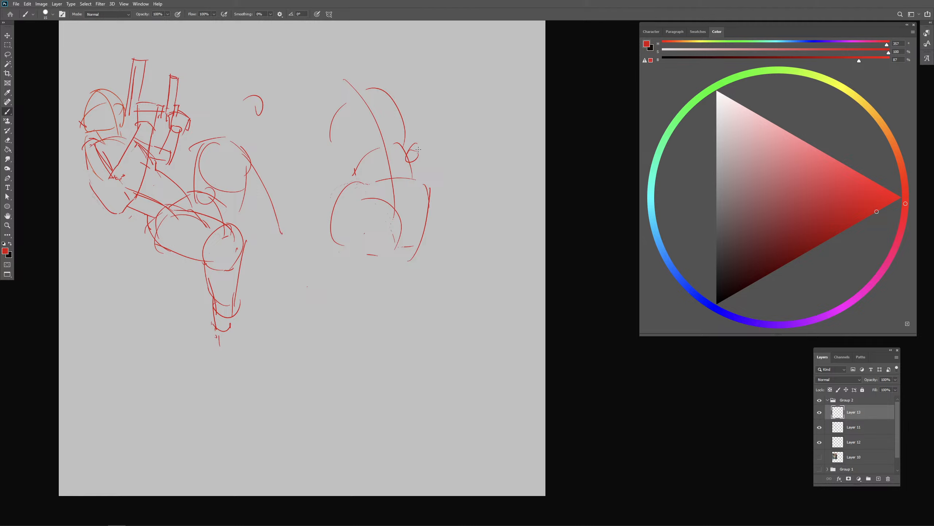
- Sketch the far thigh with a short top line at the hip circle and two long lines sloping downward
left_click_drag(398, 169, 401, 227)
key("ctrl+z")
left_click_drag(398, 146, 427, 136)
left_click_drag(436, 147, 452, 224)
left_click_drag(411, 194, 455, 316)
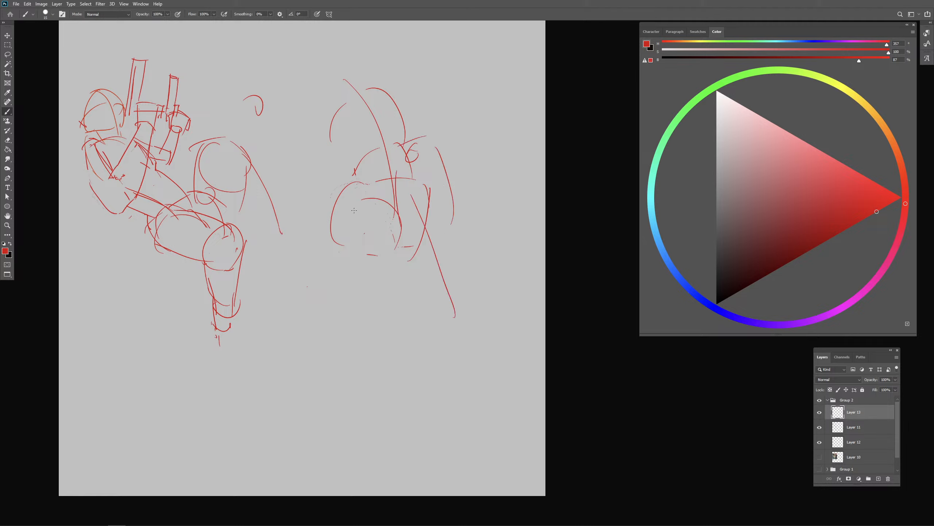
- Close off the near hip's underside, add the near thigh line and shift the second figure downward
key("e")
key("b")
mouse_move(346, 246)
left_mouse_down()
mouse_move(392, 257)
mouse_move(391, 232)
mouse_move(388, 262)
left_mouse_up()
left_click_drag(401, 247, 412, 353)
left_click_drag(390, 128, 406, 205)
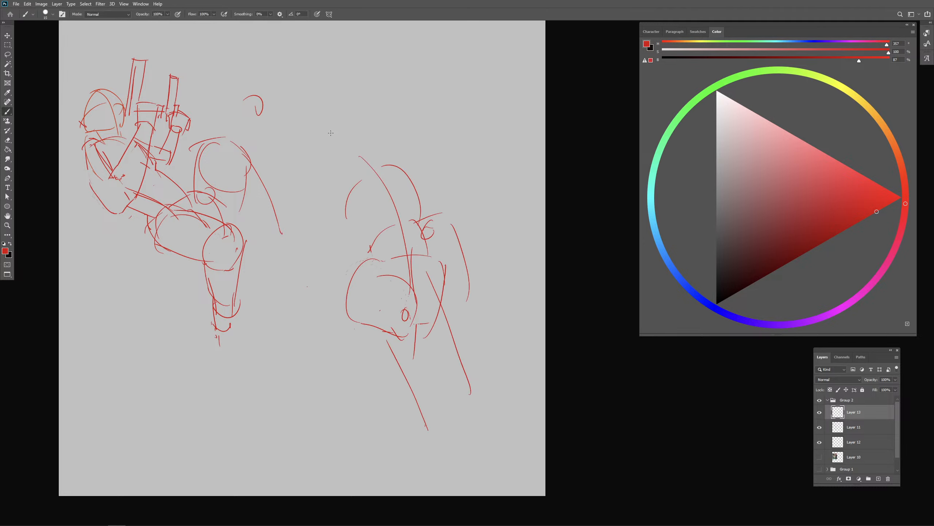
- Sketch an oval head with short neck lines above the second figure's ribcage
left_click_drag(328, 132, 340, 165)
key("ctrl+z")
mouse_move(343, 115)
left_mouse_down()
mouse_move(329, 139)
mouse_move(371, 153)
left_mouse_up()
left_click_drag(345, 101, 360, 108)
left_click_drag(327, 130, 338, 157)
left_click_drag(334, 113, 350, 168)
mouse_move(366, 113)
left_mouse_down()
mouse_move(374, 164)
mouse_move(346, 180)
left_mouse_up()
mouse_move(345, 165)
left_mouse_down()
mouse_move(368, 166)
mouse_move(354, 176)
left_mouse_up()
key("ctrl+z")
left_click_drag(349, 170, 341, 181)
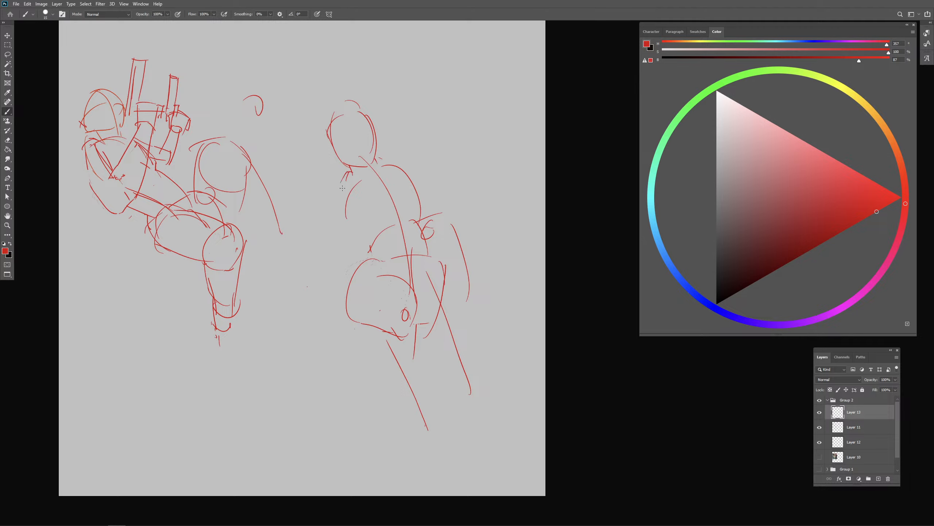
- Erase the second figure's head, neck and ribcage arcs down to the waist
key("ctrl+z")
key("e")
mouse_move(334, 130)
left_mouse_down()
mouse_move(347, 170)
mouse_move(388, 176)
mouse_move(413, 157)
left_mouse_up()
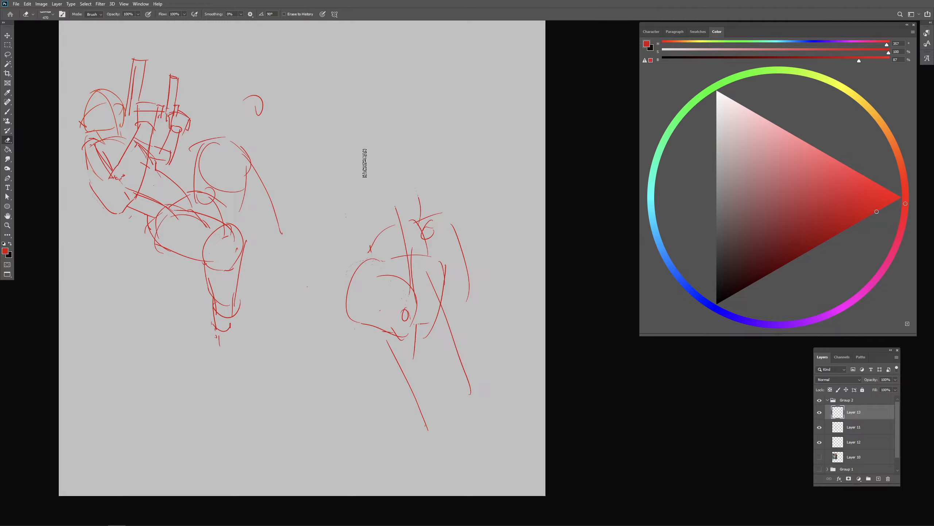
- Redraw the second figure's ribcage as a tilted block with a flat top, curved far side and arched lower rim
key("b")
mouse_move(341, 160)
left_mouse_down()
mouse_move(378, 149)
mouse_move(346, 160)
mouse_move(372, 154)
mouse_move(346, 157)
mouse_move(344, 230)
left_mouse_up()
key("ctrl+z")
left_click_drag(353, 158, 375, 199)
left_click_drag(381, 192, 414, 208)
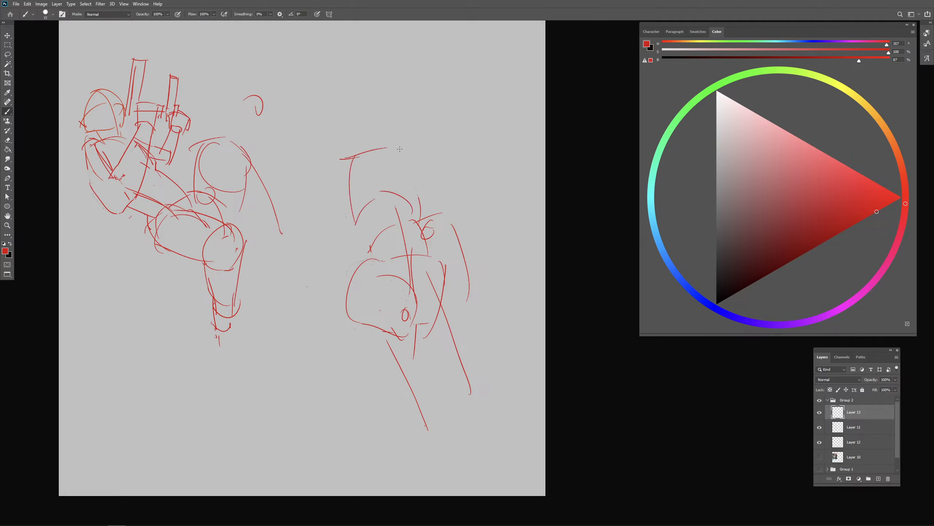
left_click_drag(398, 147, 419, 203)
left_click_drag(361, 207, 404, 184)
left_click_drag(404, 187, 420, 205)
mouse_move(353, 157)
left_mouse_down()
mouse_move(346, 152)
mouse_move(331, 230)
mouse_move(357, 208)
left_mouse_up()
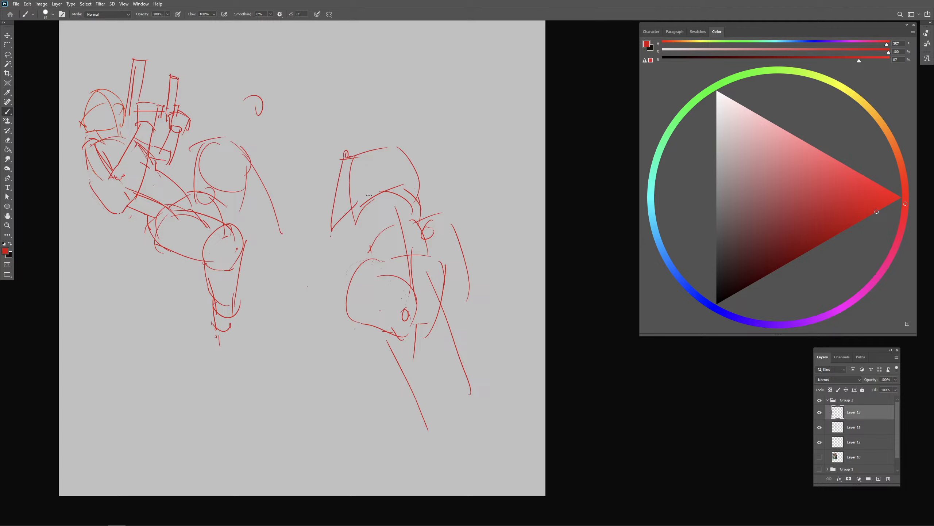
- Hatch the ribcage block's narrow side plane with long diagonal strokes
key("ctrl+z")
left_click_drag(342, 173, 337, 233)
key("ctrl+z")
mouse_move(342, 153)
left_mouse_down()
mouse_move(335, 220)
mouse_move(391, 140)
mouse_move(345, 191)
left_mouse_up()
key("ctrl+z")
mouse_move(382, 135)
left_mouse_down()
mouse_move(370, 160)
mouse_move(389, 141)
mouse_move(342, 230)
left_mouse_up()
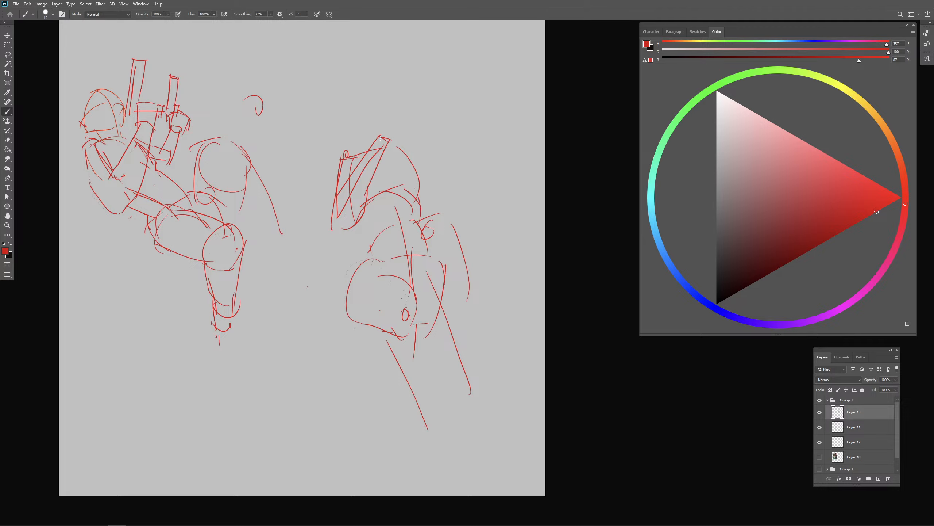
- Erase the overshooting strokes at the ribcage's upper corner and sketch a short square neck above it
key("e")
mouse_move(388, 139)
left_mouse_down()
mouse_move(366, 123)
mouse_move(390, 124)
mouse_move(372, 152)
left_mouse_up()
key("b")
mouse_move(368, 123)
left_mouse_down()
mouse_move(390, 124)
mouse_move(390, 150)
left_mouse_up()
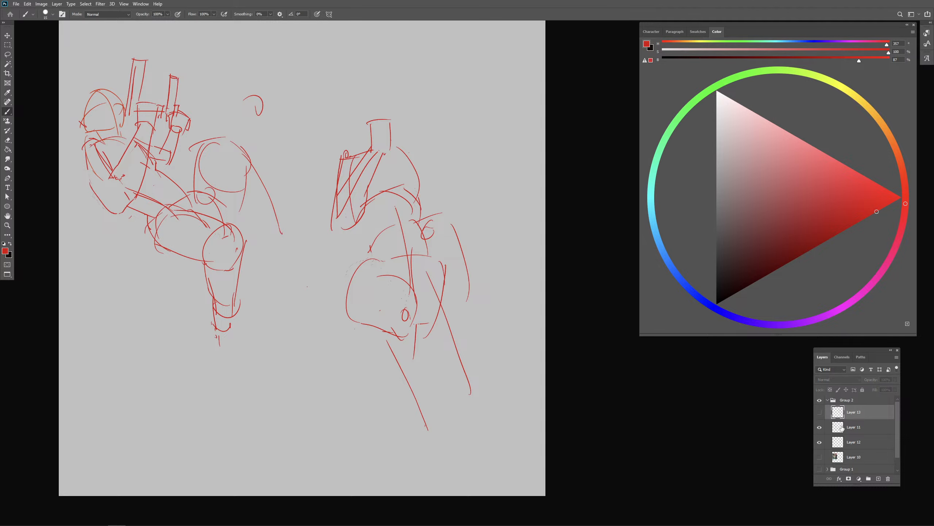
- Hide the block figure's layer and place a duplicate of the first construction sketch beside the original
left_click(819, 412)
left_click(844, 428)
key("v")
left_click_drag(232, 187, 228, 188)
key("ctrl+shift+alt+n")
key("ctrl+v")
mouse_move(325, 221)
left_mouse_down()
mouse_move(423, 137)
mouse_move(412, 153)
left_mouse_up()
key("b")
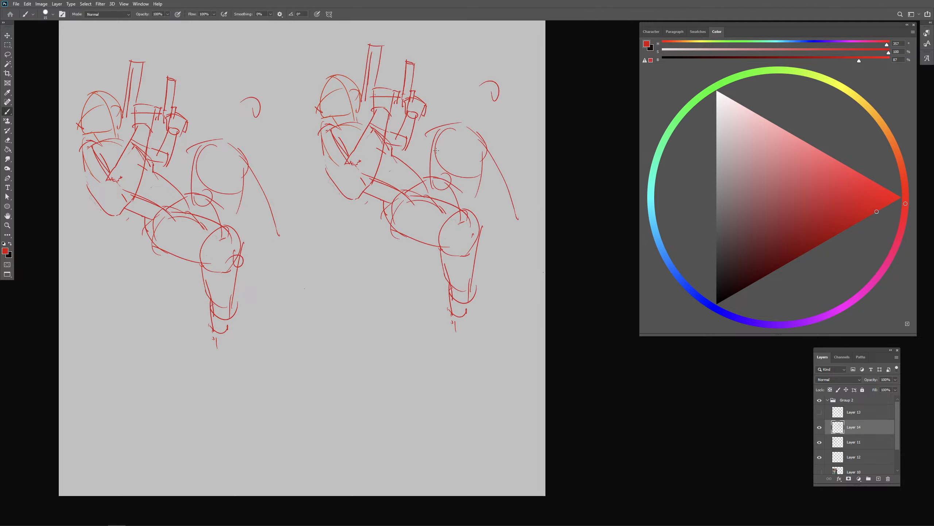
- Erase the stray hook-shaped curve above the duplicate figure's raised far knee
left_click_drag(393, 42, 395, 37)
key("ctrl+z")
key("e")
left_click_drag(482, 88, 506, 88)
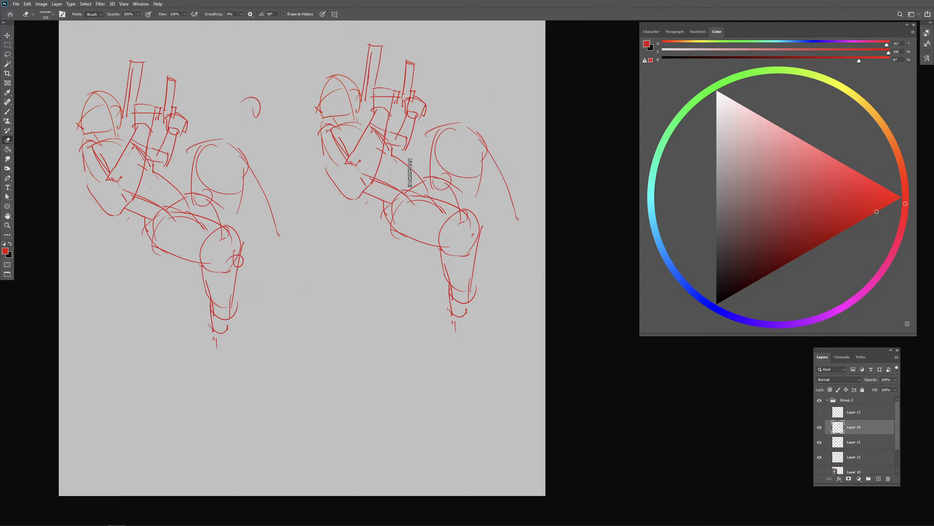
- Clean the overlapping lines from the duplicate's near upper arm and redraw the arm's outer contour below the shoulder
left_click_drag(352, 158, 340, 157)
mouse_move(337, 165)
left_mouse_down()
mouse_move(330, 141)
mouse_move(341, 164)
mouse_move(348, 138)
mouse_move(323, 136)
mouse_move(319, 148)
left_mouse_up()
key("b")
mouse_move(318, 146)
left_mouse_down()
mouse_move(329, 160)
mouse_move(331, 147)
left_mouse_up()
key("ctrl+z")
mouse_move(339, 131)
left_mouse_down()
mouse_move(337, 147)
mouse_move(349, 157)
mouse_move(333, 172)
mouse_move(348, 195)
left_mouse_up()
key("ctrl+z")
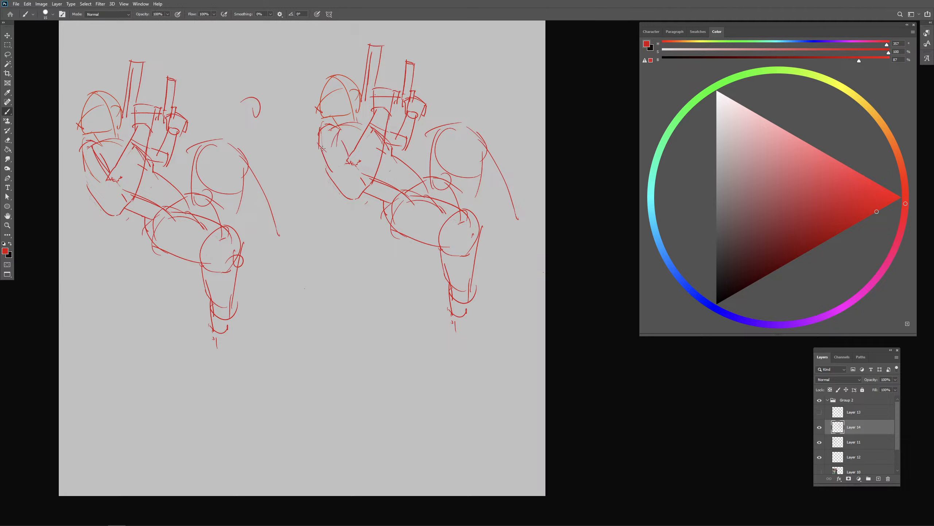
left_click_drag(323, 151, 334, 176)
- Erase the old lines around the duplicate's near forearm and redraw it wider, running from the elbow up to the wrist
key("e")
mouse_move(377, 110)
left_mouse_down()
mouse_move(349, 169)
mouse_move(379, 128)
mouse_move(372, 117)
mouse_move(341, 179)
left_mouse_up()
key("b")
key("e")
left_click_drag(387, 125, 366, 187)
key("b")
key("e")
mouse_move(377, 107)
left_mouse_down()
mouse_move(372, 122)
mouse_move(394, 113)
mouse_move(343, 172)
left_mouse_up()
key("b")
key("ctrl+z")
key("e")
mouse_move(350, 157)
left_mouse_down()
mouse_move(361, 146)
mouse_move(339, 180)
left_mouse_up()
key("b")
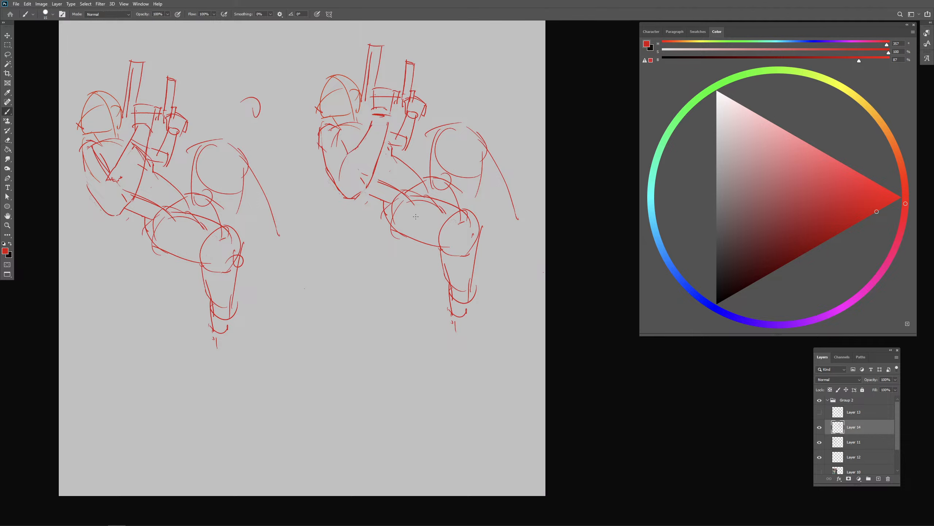
- Clean up the duplicate's waist lines and redraw the back of the head and the upper torso edge
key("e")
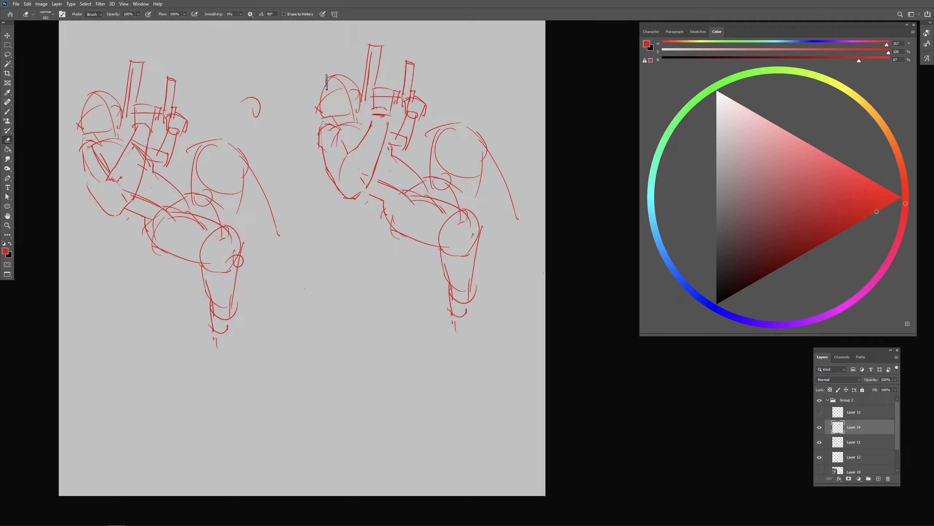
key("b")
left_click_drag(329, 78, 319, 100)
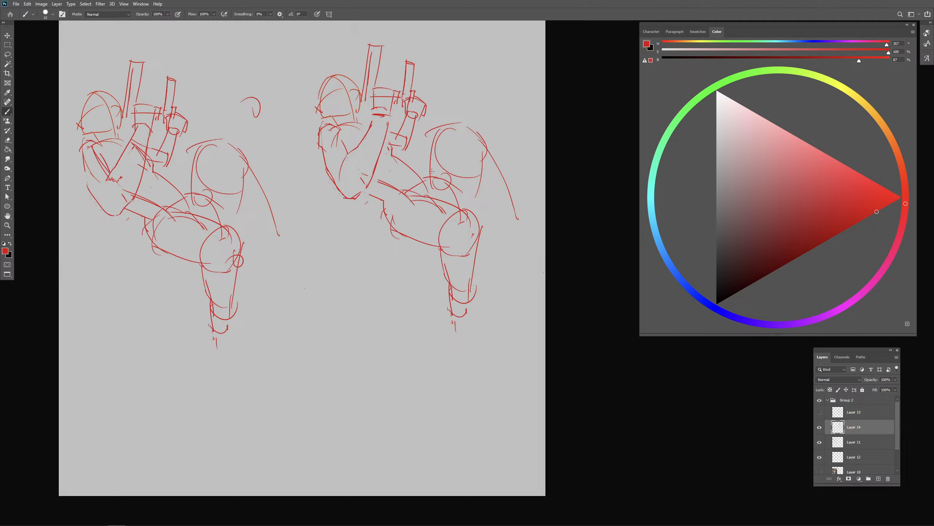
key("e")
key("b")
left_click_drag(392, 147, 406, 160)
- Show the painting layer again and hide the original red sketch covering it
scroll(821, 457, "down", 1)
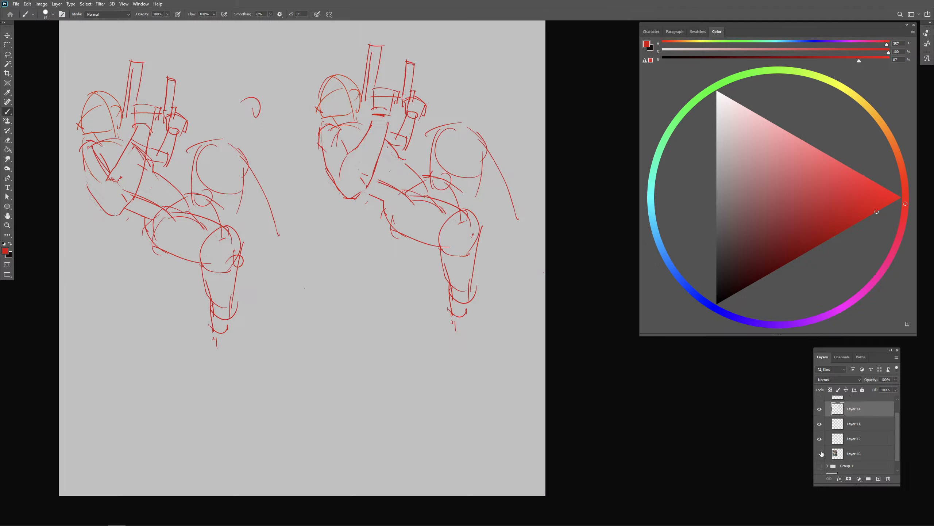
left_click(820, 453)
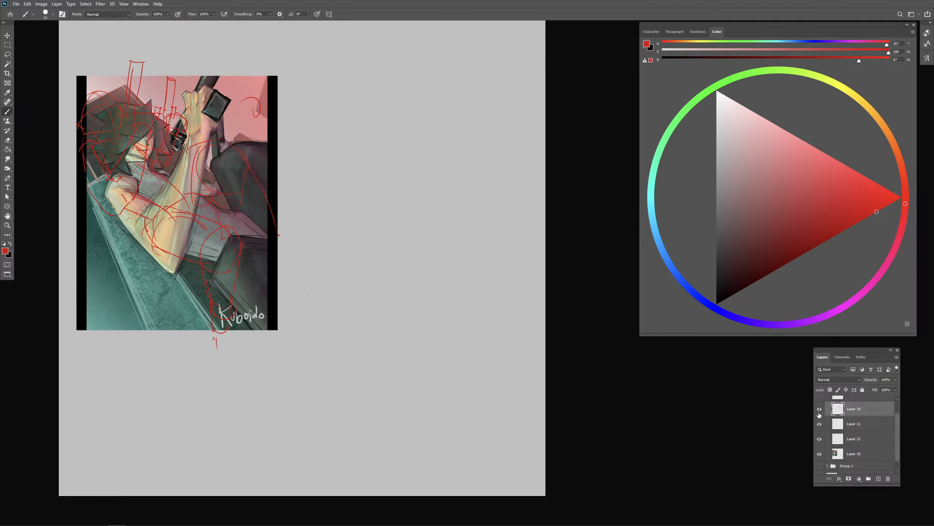
left_click(820, 423)
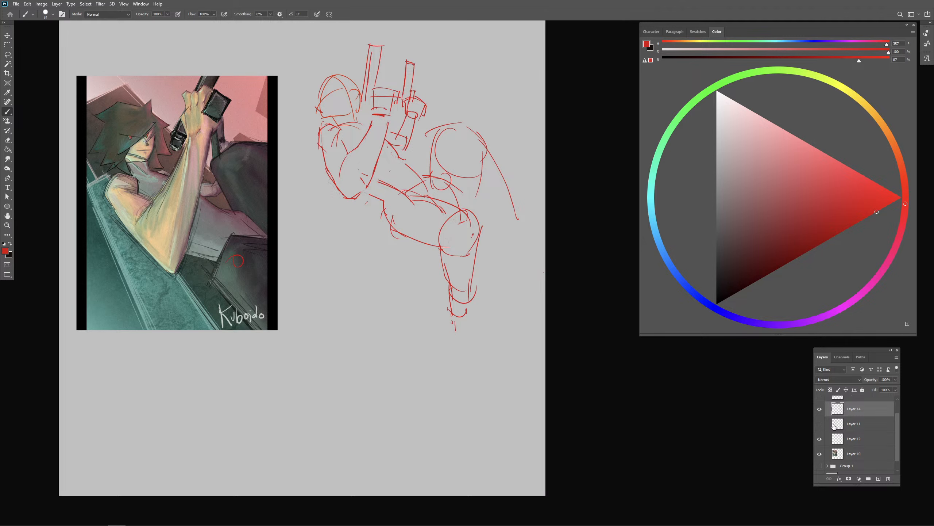
- Erase the duplicate's near knee circle and lower leg, and extend the thigh's underside to a rounded knee end
mouse_move(419, 204)
left_mouse_down()
mouse_move(387, 209)
mouse_move(404, 236)
left_mouse_up()
key("e")
key("b")
key("e")
mouse_move(460, 229)
left_mouse_down()
mouse_move(466, 255)
mouse_move(442, 255)
left_mouse_up()
key("b")
mouse_move(481, 251)
left_mouse_down()
mouse_move(465, 217)
mouse_move(485, 228)
mouse_move(460, 324)
left_mouse_up()
key("e")
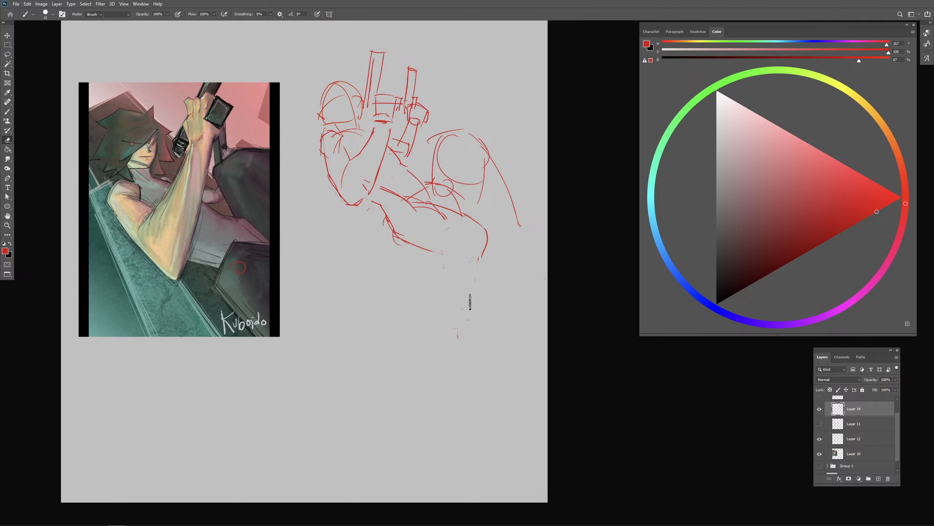
key("b")
mouse_move(432, 249)
left_mouse_down()
mouse_move(471, 271)
mouse_move(488, 260)
mouse_move(475, 267)
left_mouse_up()
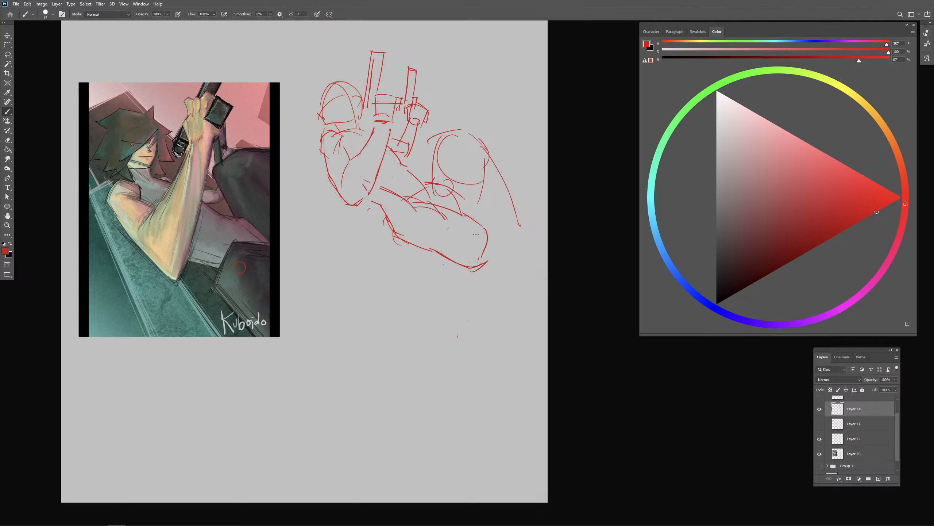
- Clear the inner thigh lines, then redraw the near knee circle and a foreshortened lower leg tapering to a narrow ankle
key("e")
left_click_drag(446, 216, 412, 207)
key("b")
left_click_drag(470, 219, 449, 267)
key("ctrl+z")
mouse_move(473, 219)
left_mouse_down()
mouse_move(462, 272)
mouse_move(481, 260)
mouse_move(446, 273)
mouse_move(465, 283)
mouse_move(434, 270)
mouse_move(439, 300)
left_mouse_up()
key("ctrl+z")
mouse_move(441, 253)
left_mouse_down()
mouse_move(434, 272)
mouse_move(445, 305)
mouse_move(455, 296)
left_mouse_up()
left_click_drag(476, 266, 455, 304)
left_click_drag(455, 303, 451, 325)
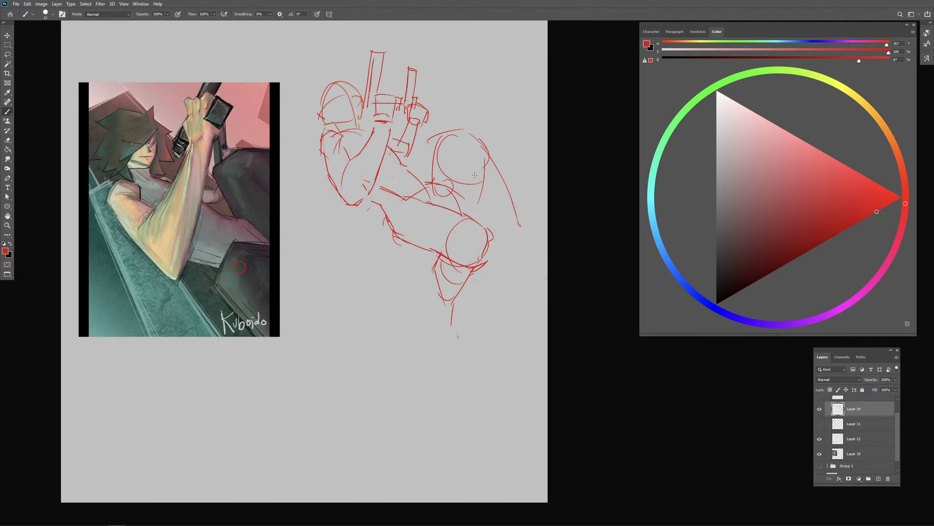
key("ctrl+z")
- Redraw the far shin as two long lines sloping down from the raised knee, with a cross line between them
left_click_drag(479, 139, 548, 251)
left_click_drag(459, 168, 524, 227)
key("ctrl+z")
left_click_drag(459, 170, 539, 258)
key("ctrl+z")
left_click_drag(505, 210, 529, 199)
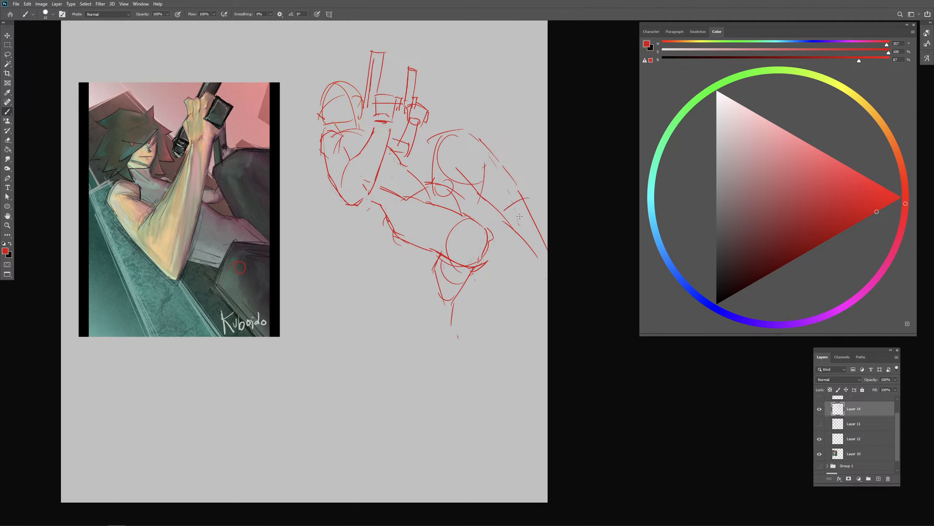
- Erase the far leg's overlapping lines and small hip circle, and strengthen the raised knee's top and the thigh edge
key("e")
mouse_move(471, 173)
left_mouse_down()
mouse_move(505, 210)
mouse_move(458, 165)
mouse_move(508, 223)
left_mouse_up()
key("b")
left_click_drag(431, 141, 468, 128)
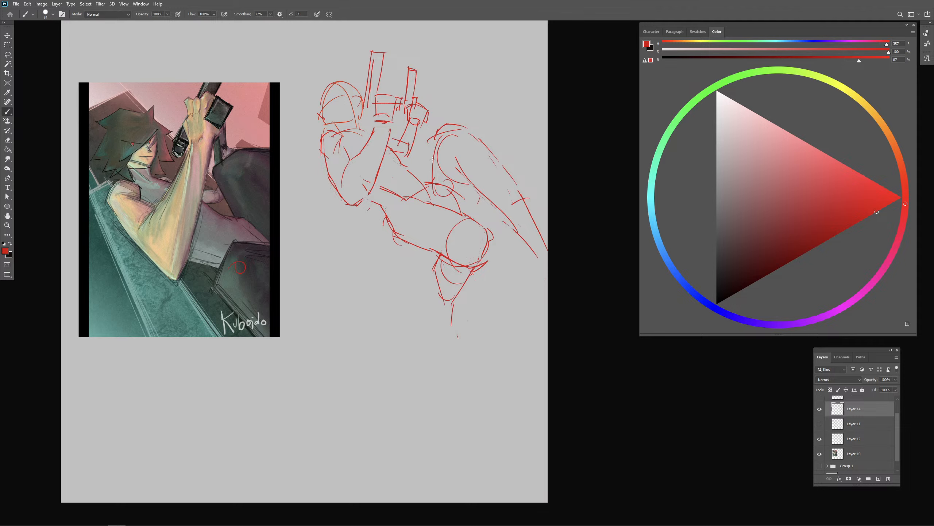
mouse_move(436, 135)
left_mouse_down()
mouse_move(432, 181)
mouse_move(473, 214)
left_mouse_up()
key("e")
left_click_drag(437, 188, 457, 199)
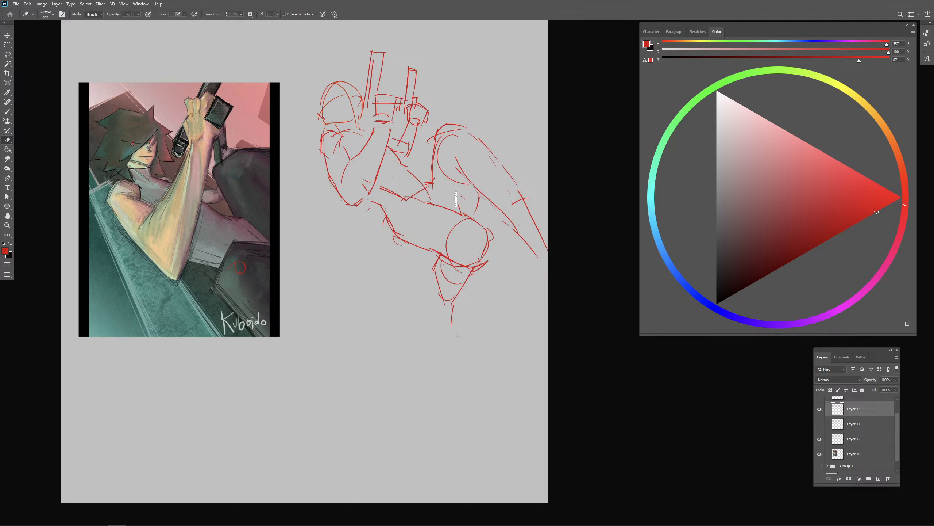
key("b")
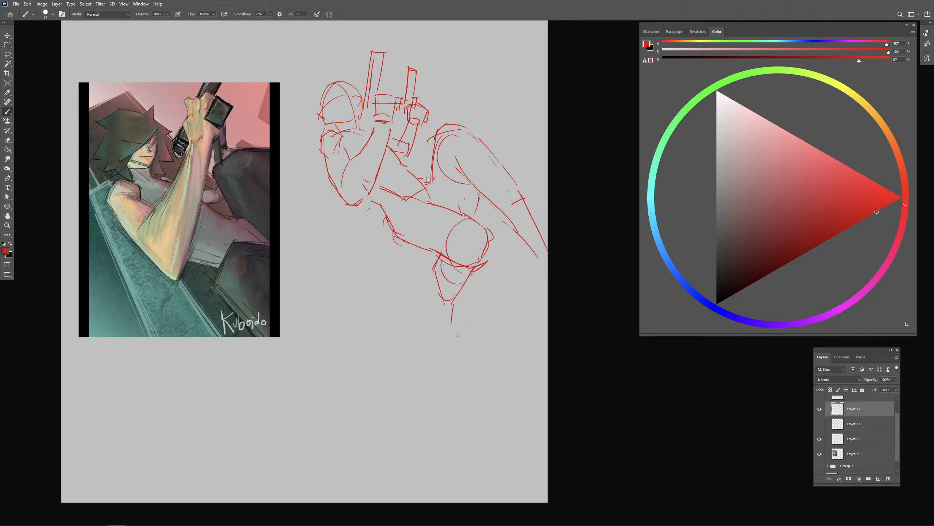
- Add a curved hip line beneath the far thigh and rework the near hand's block and its junction with the wrist
mouse_move(430, 186)
left_mouse_down()
mouse_move(454, 210)
mouse_move(474, 212)
mouse_move(472, 205)
mouse_move(460, 214)
left_mouse_up()
key("e")
key("b")
left_click_drag(366, 109, 396, 116)
key("e")
key("b")
- Erase the far forearm's lines beside the near wrist and redraw the forearm bending from the elbow up to its hand
mouse_move(396, 103)
left_mouse_down()
mouse_move(374, 110)
mouse_move(372, 130)
mouse_move(389, 131)
mouse_move(384, 158)
left_mouse_up()
key("ctrl+z")
key("ctrl+z")
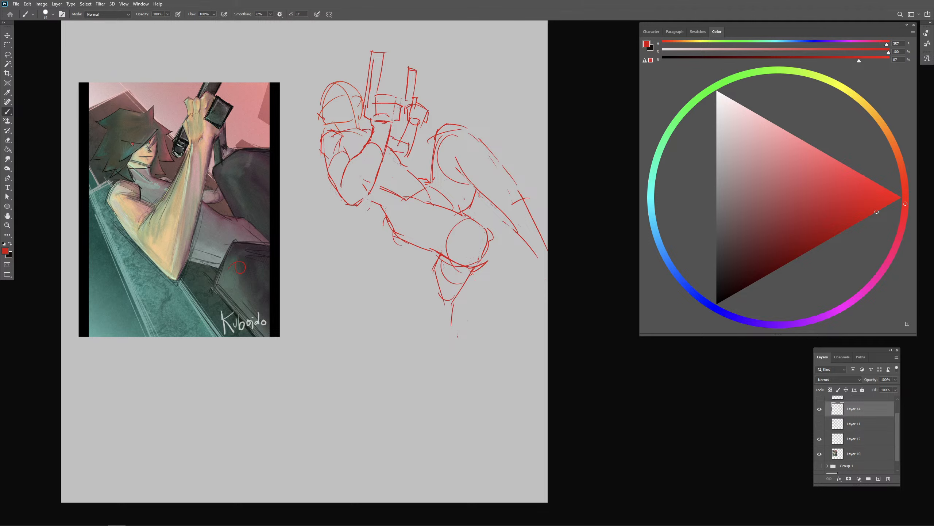
key("e")
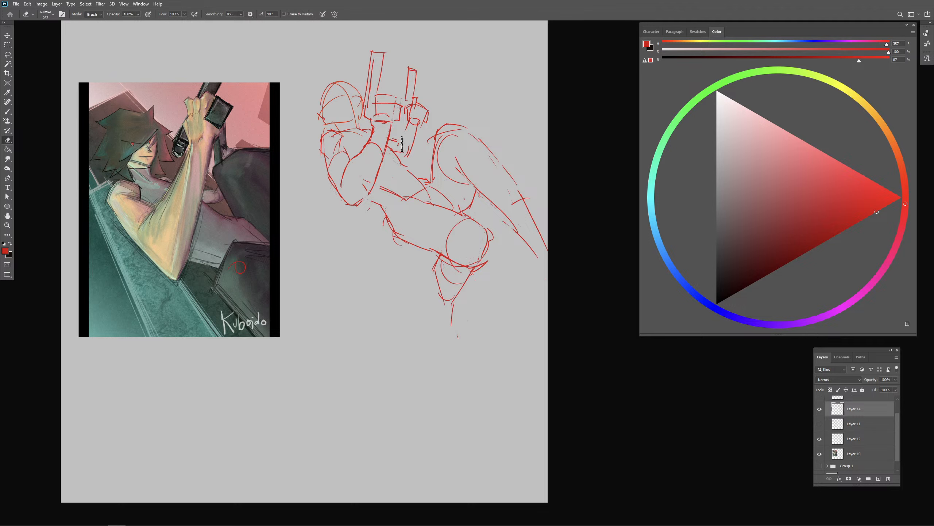
key("b")
key("e")
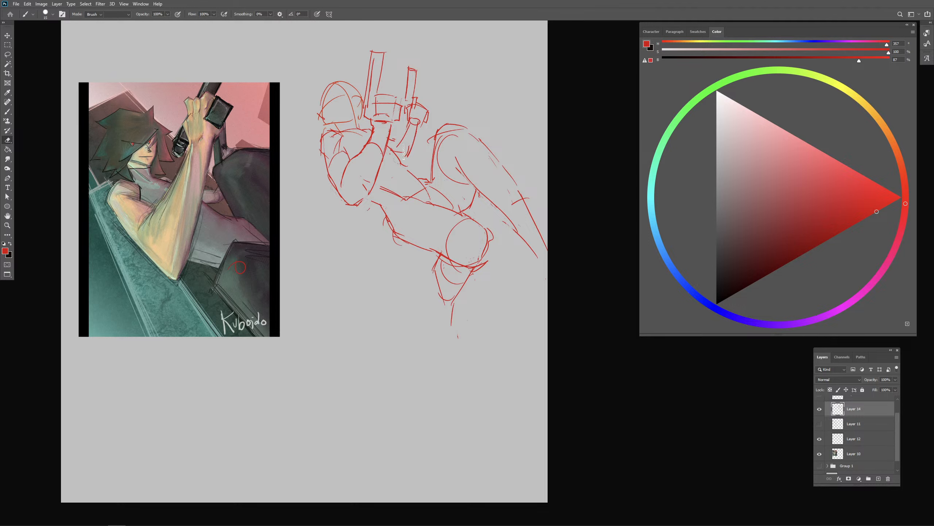
key("b")
mouse_move(404, 152)
left_mouse_down()
mouse_move(394, 150)
mouse_move(407, 156)
mouse_move(402, 142)
left_mouse_up()
key("e")
key("b")
- Sketch long diagonal guides, a foot block and leg lines extending from the painting's knees, and undo them
left_click_drag(209, 418, 351, 321)
left_click_drag(195, 428, 377, 321)
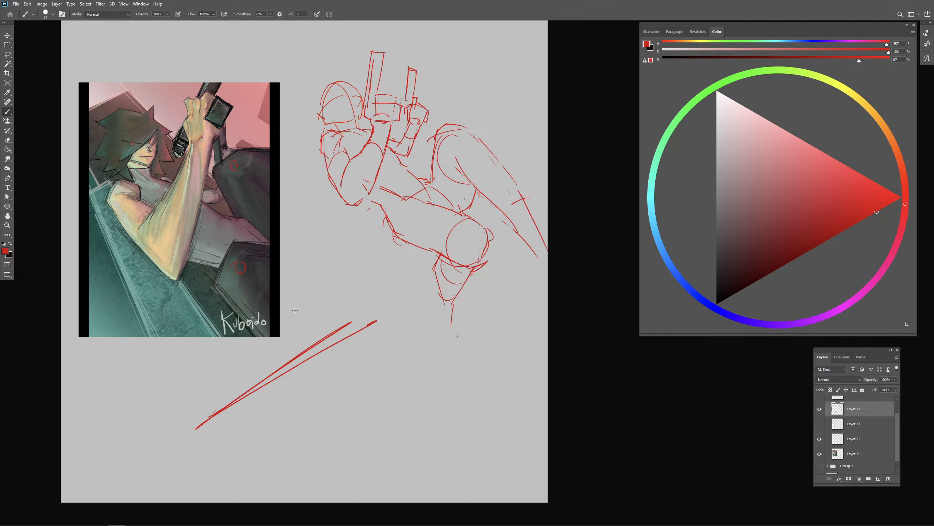
mouse_move(244, 271)
left_mouse_down()
mouse_move(352, 438)
mouse_move(366, 439)
left_mouse_up()
mouse_move(326, 419)
left_mouse_down()
mouse_move(366, 438)
mouse_move(327, 451)
mouse_move(377, 434)
left_mouse_up()
left_click_drag(265, 171, 373, 230)
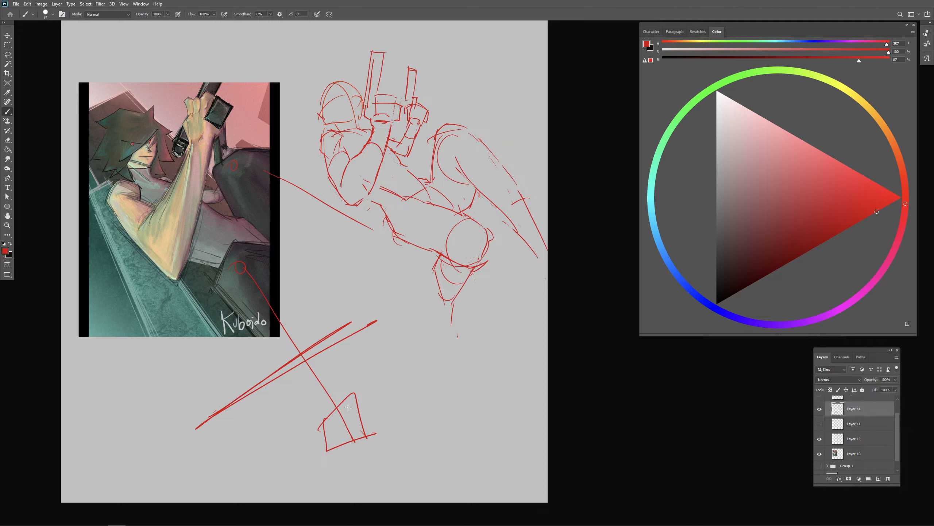
key("ctrl+z")
key("ctrl+z")
key("ctrl+z")
key("ctrl+z")
key("ctrl+z")
key("ctrl+z")
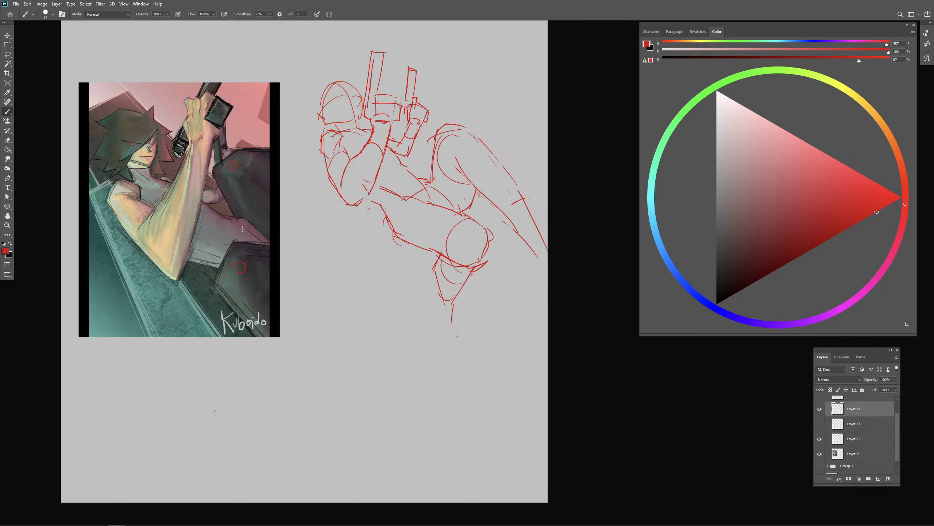
- Erase the red knee circles on the painting and trace the near thigh's upper edges in red
key("e")
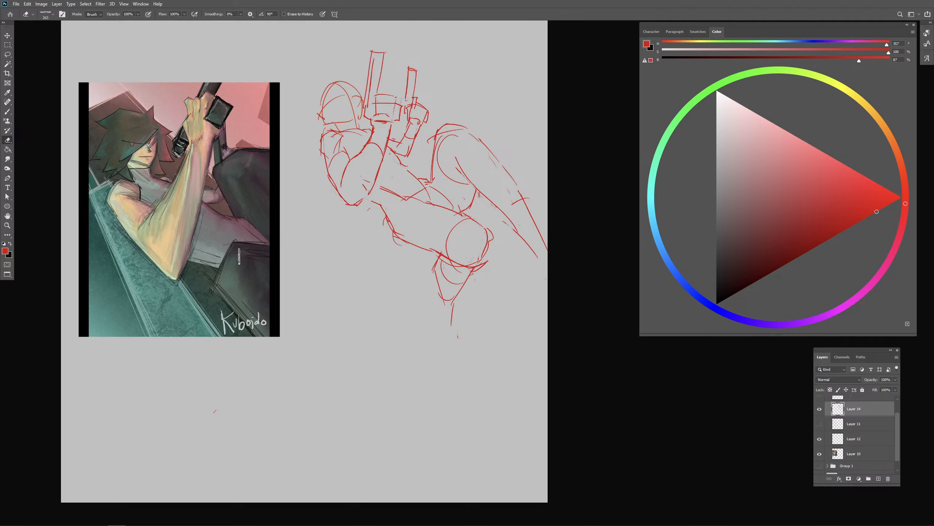
key("b")
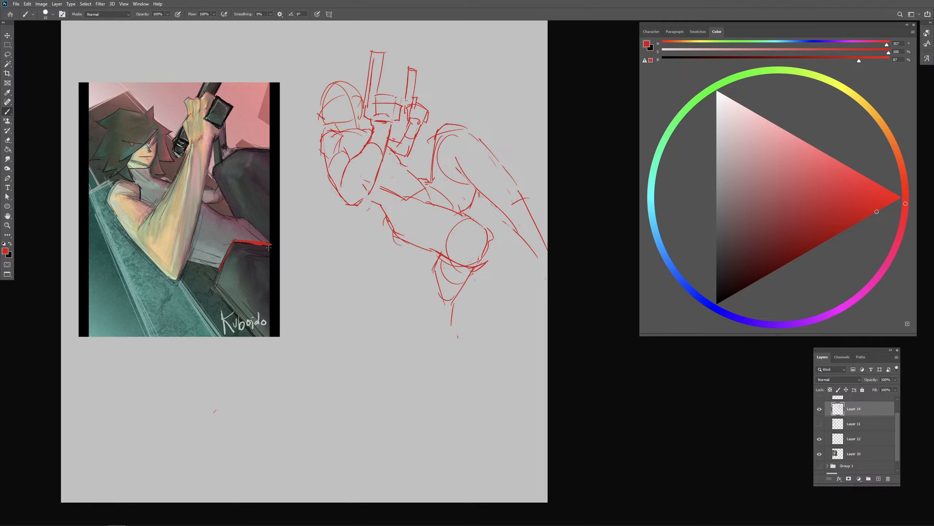
key("ctrl+z")
left_click_drag(235, 240, 272, 244)
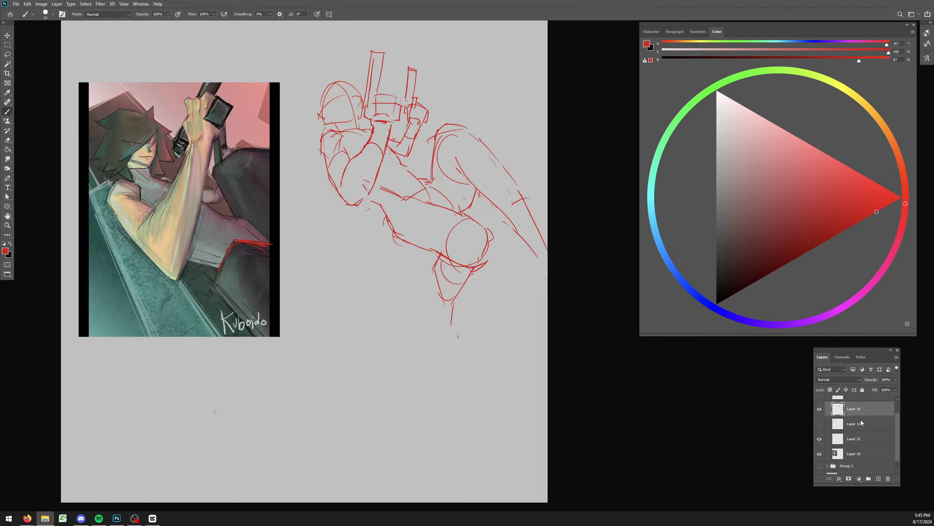
- Hide the reclining figure's sketch and painting layers with their group, and create a new group containing a blank layer
left_click(820, 408)
left_click(820, 439)
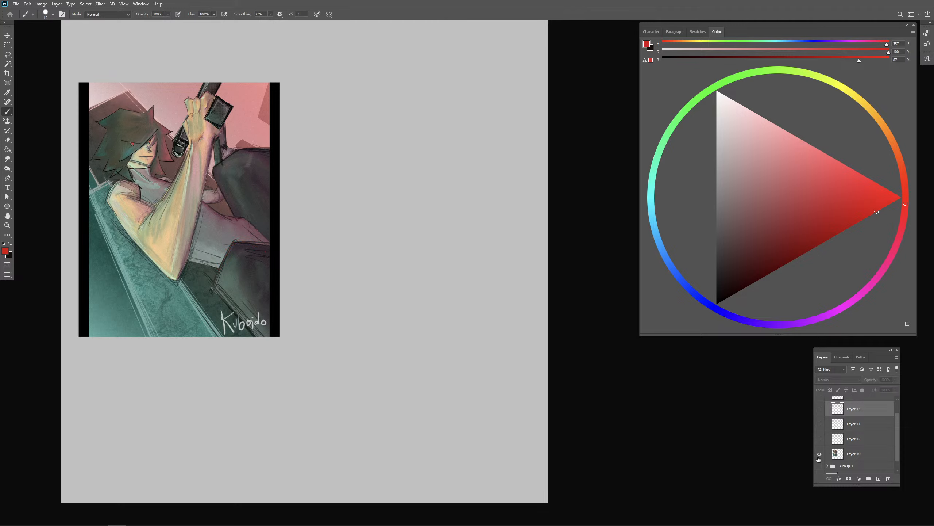
left_click(820, 454)
scroll(834, 409, "up", 1)
left_click(830, 402)
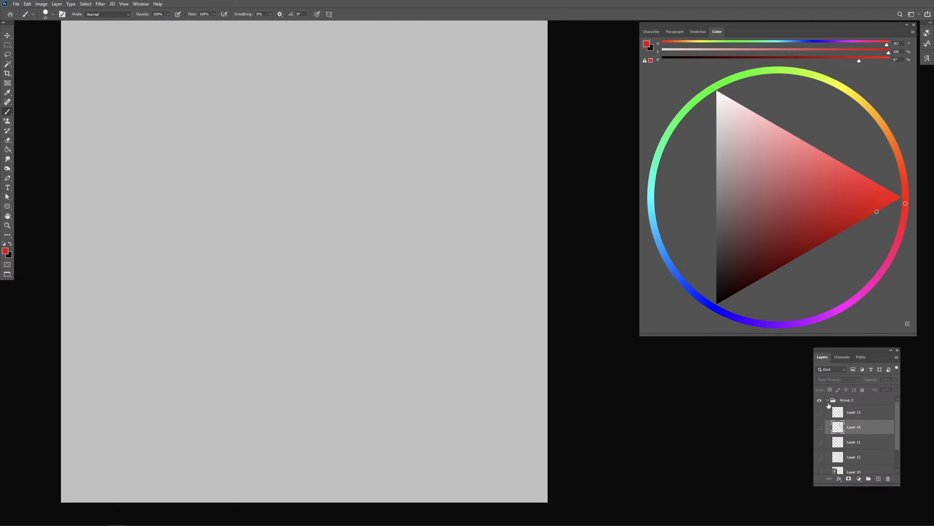
left_click(827, 400)
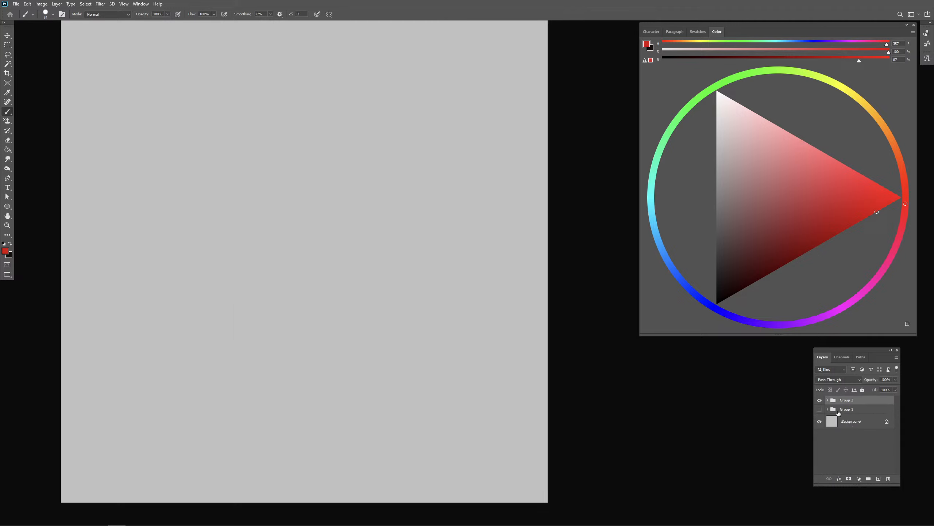
left_click(869, 479)
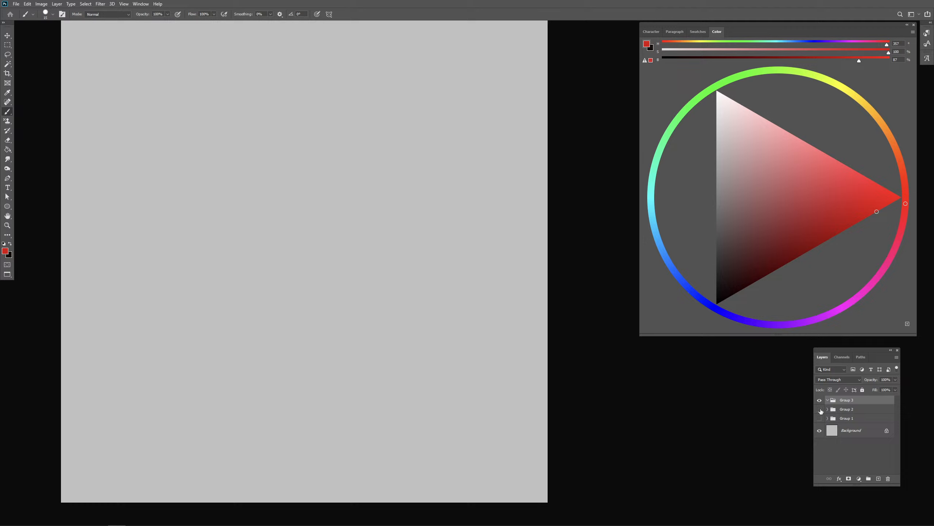
left_click(878, 478)
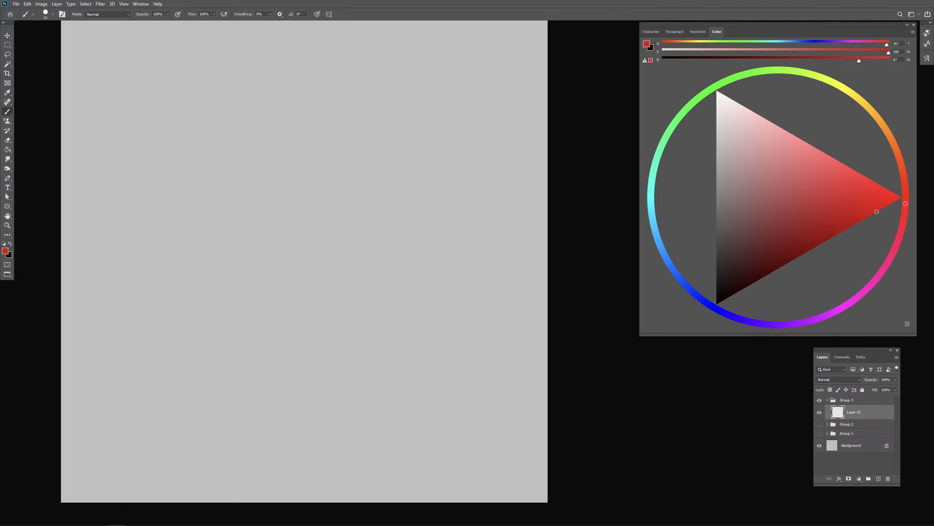
- Place the painting of the white-robed figure in the new group, scaled to 11.55% and set toward the canvas's left side
left_click_drag(164, 312, 239, 293)
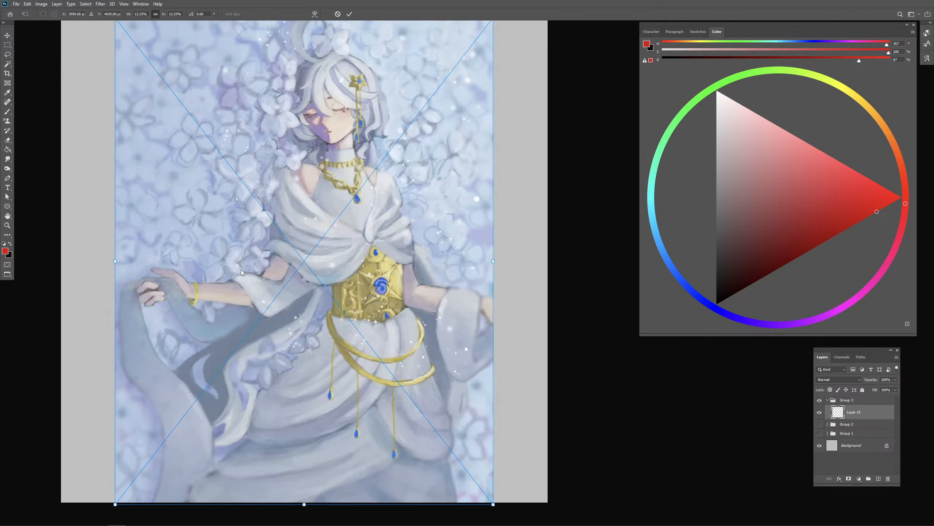
left_click_drag(321, 246, 287, 255)
left_click_drag(459, 265, 407, 266)
left_click_drag(324, 268, 329, 235)
key("Return")
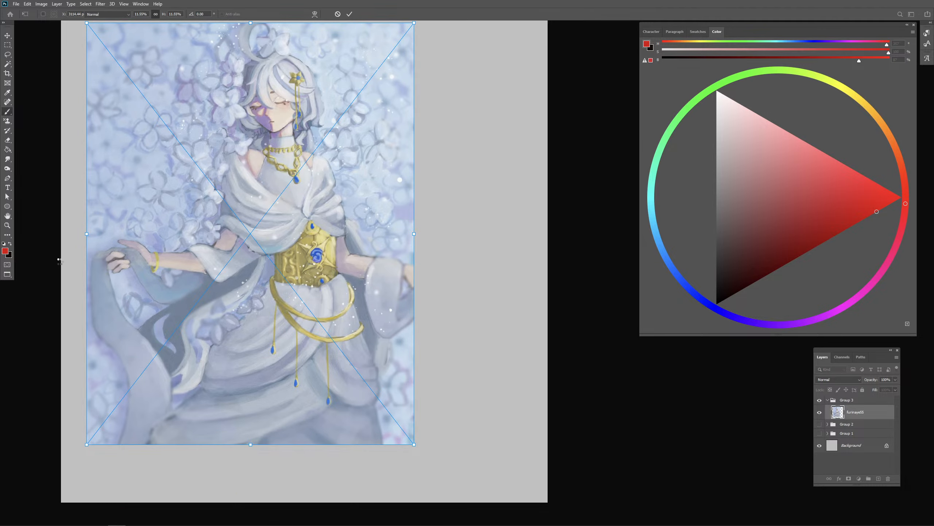
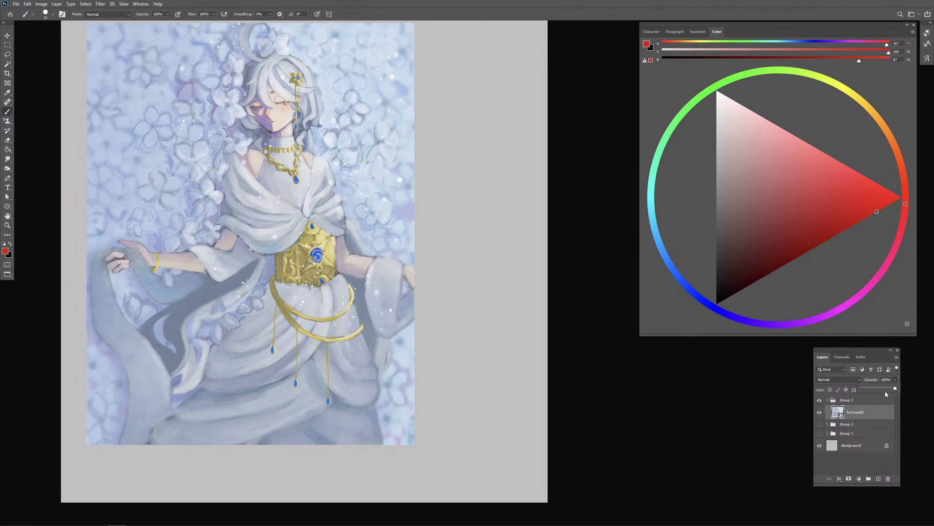
- Lower the white-robed painting layer's opacity to about 40% and add a blank layer above it
left_click_drag(882, 389, 874, 388)
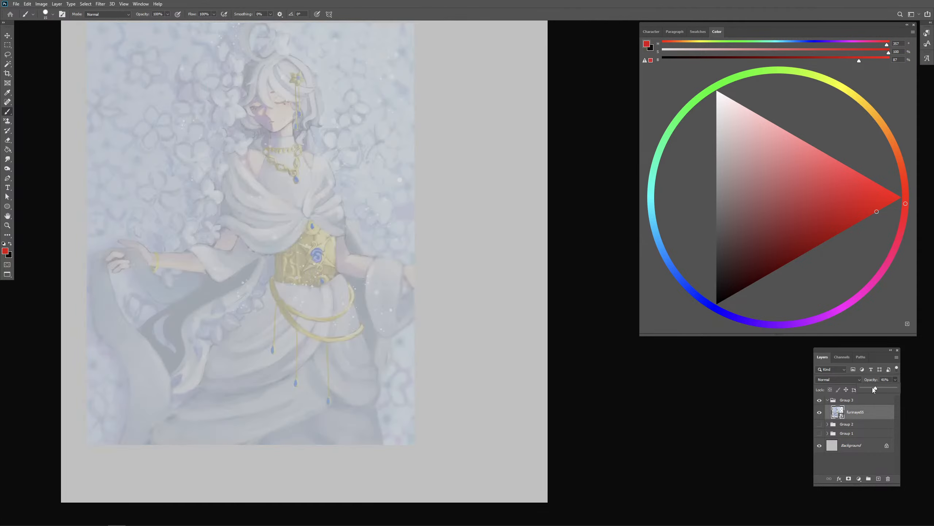
left_click(878, 480)
left_click(878, 478)
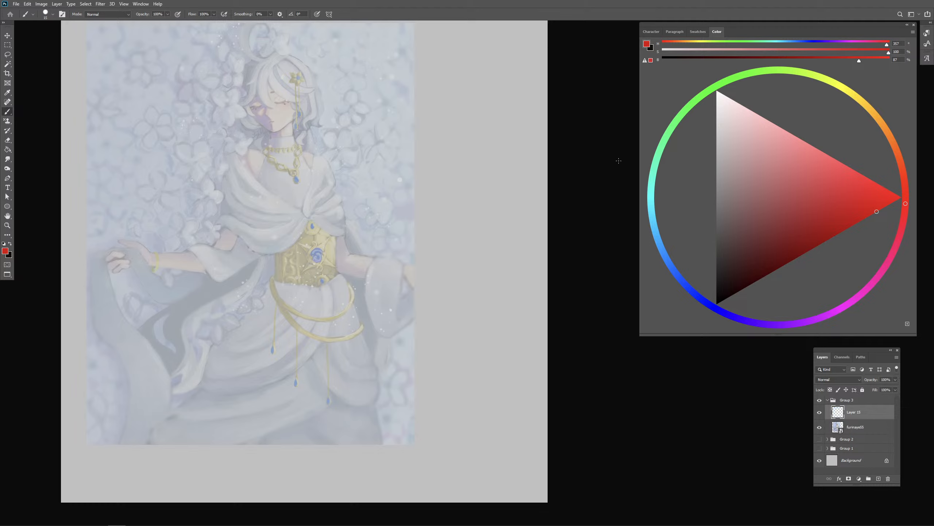
- Sketch the head's outline in red with curved eye and centre guidelines, plus the neck lines
mouse_move(253, 66)
left_mouse_down()
mouse_move(268, 129)
mouse_move(300, 70)
left_mouse_up()
mouse_move(302, 68)
left_mouse_down()
mouse_move(296, 116)
mouse_move(304, 99)
left_mouse_up()
key("ctrl+z")
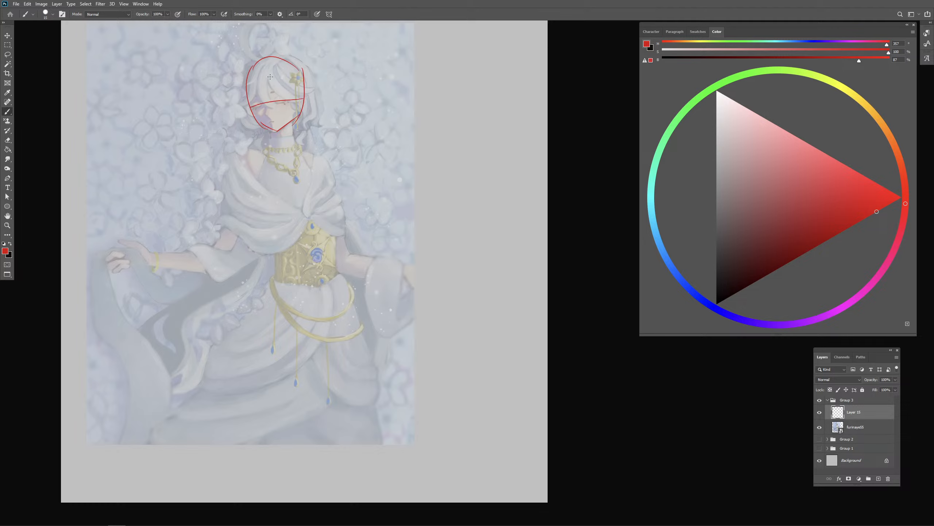
left_click_drag(268, 62, 279, 137)
key("ctrl+z")
mouse_move(264, 62)
left_mouse_down()
mouse_move(274, 130)
mouse_move(291, 110)
mouse_move(270, 149)
mouse_move(298, 152)
left_mouse_up()
key("v")
key("b")
key("ctrl+z")
key("ctrl+z")
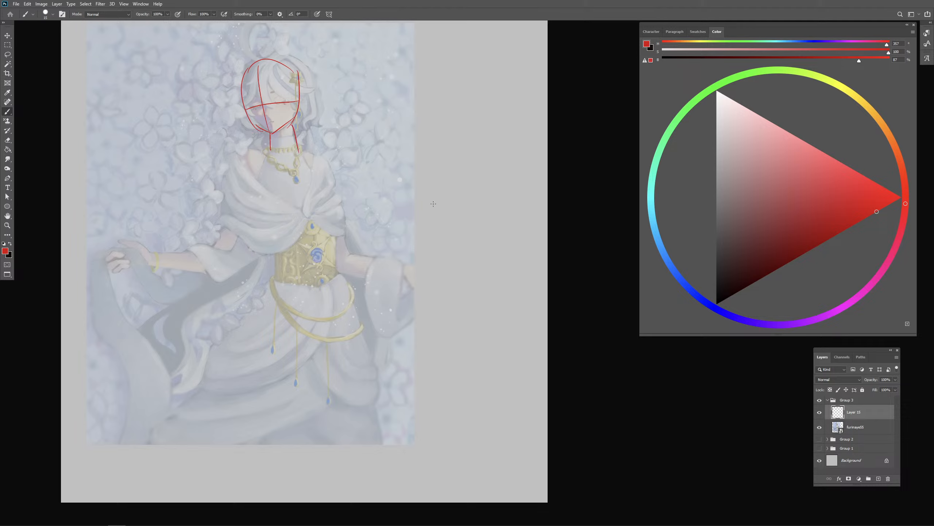
- Draw the shoulder line and the ribcage in red, with arching lower rib edges beneath the chest
left_click_drag(229, 140, 319, 162)
mouse_move(265, 210)
left_mouse_down()
mouse_move(282, 231)
mouse_move(297, 218)
left_mouse_up()
key("ctrl+z")
left_click_drag(303, 220, 327, 242)
left_click_drag(259, 155, 267, 225)
key("ctrl+z")
key("ctrl+z")
mouse_move(257, 155)
left_mouse_down()
mouse_move(261, 234)
mouse_move(282, 232)
mouse_move(301, 215)
left_mouse_up()
left_click_drag(302, 219, 332, 237)
left_click_drag(307, 162, 325, 226)
- Erase part of the shoulder above the cloth-holding arm and redraw its rounded cap in red
key("e")
mouse_move(229, 139)
left_mouse_down()
mouse_move(239, 134)
mouse_move(230, 143)
left_mouse_up()
key("b")
left_click_drag(234, 141, 227, 162)
left_click_drag(284, 306, 294, 308)
key("ctrl+z")
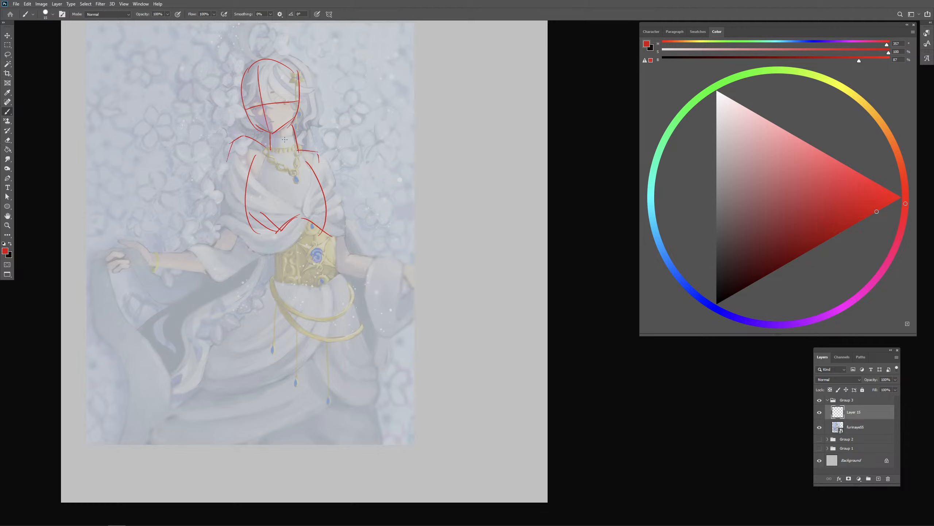
- Draw the torso's curved centre line from neck to crotch and the sides of the waist in red
left_click_drag(278, 154, 317, 317)
left_click_drag(268, 230, 278, 265)
left_click_drag(327, 224, 343, 278)
left_click_drag(276, 252, 268, 270)
left_click_drag(339, 258, 344, 272)
- Block in the pelvis with slanted hip and crotch lines, and reinforce the waist contour
mouse_move(273, 257)
left_mouse_down()
mouse_move(249, 284)
mouse_move(278, 339)
left_mouse_up()
mouse_move(286, 333)
left_mouse_down()
mouse_move(322, 331)
mouse_move(353, 276)
left_mouse_up()
left_click_drag(352, 278, 314, 336)
left_click_drag(258, 274, 293, 332)
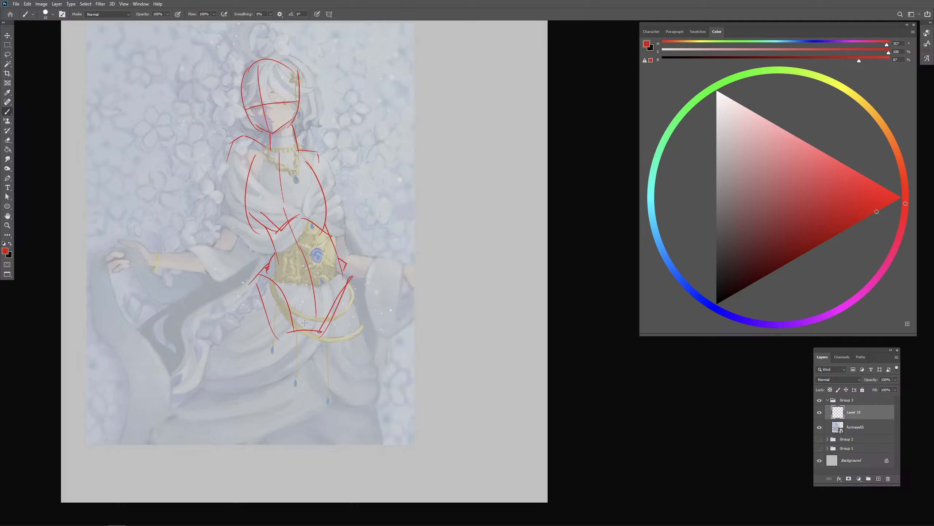
left_click_drag(274, 254, 275, 277)
key("ctrl+z")
key("ctrl+z")
mouse_move(269, 230)
left_mouse_down()
mouse_move(273, 254)
mouse_move(273, 235)
mouse_move(333, 236)
mouse_move(331, 227)
mouse_move(335, 256)
left_mouse_up()
- Sketch the thigh on the cloth-holding side in red, redrawing its outer and inner edges down to the knee
left_click_drag(251, 289, 229, 423)
key("ctrl+z")
mouse_move(254, 284)
left_mouse_down()
mouse_move(226, 374)
mouse_move(255, 414)
left_mouse_up()
left_click_drag(298, 336, 258, 432)
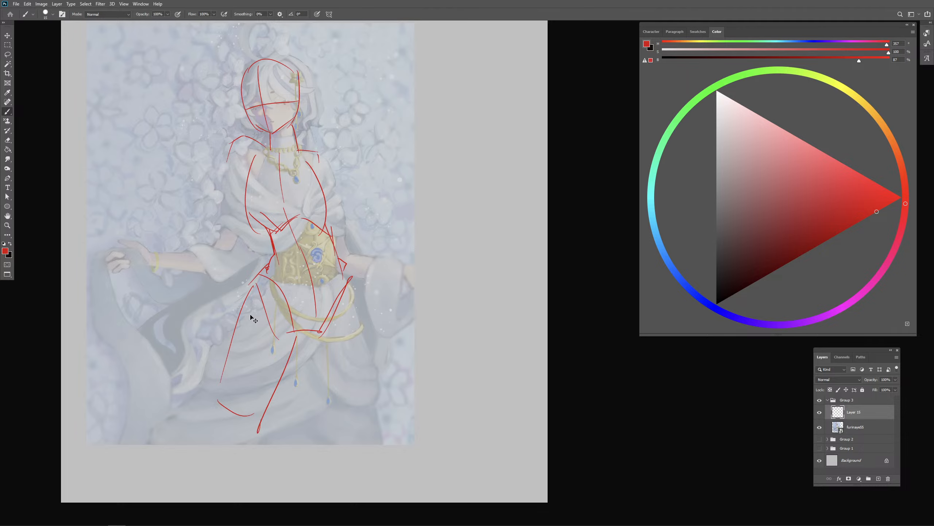
key("ctrl+z")
key("ctrl+z")
key("ctrl+z")
left_click_drag(257, 285, 263, 418)
left_click_drag(297, 330, 268, 424)
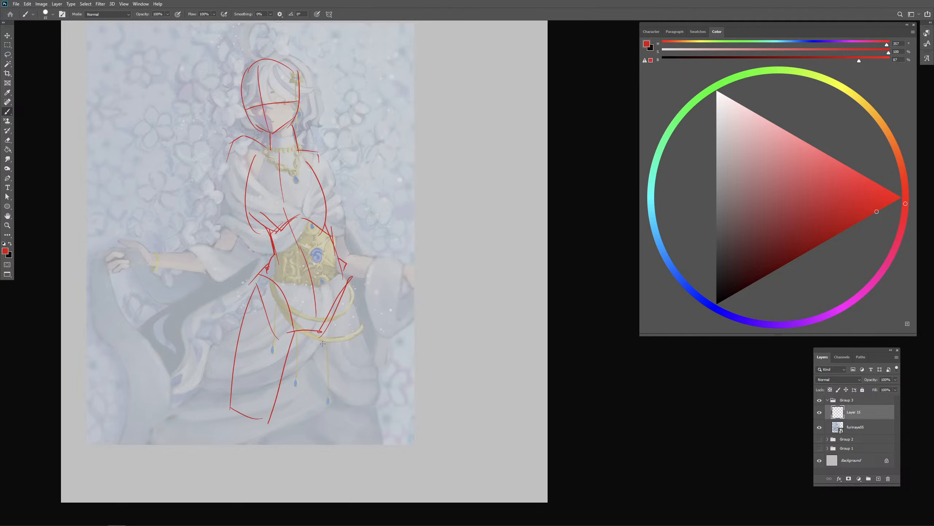
- Draw the other thigh from hip to knee and add rounded knee curves to both legs
key("ctrl+z")
left_click_drag(295, 331, 272, 426)
mouse_move(313, 336)
left_mouse_down()
mouse_move(309, 430)
mouse_move(316, 421)
left_mouse_up()
key("ctrl+z")
left_click_drag(352, 280, 363, 323)
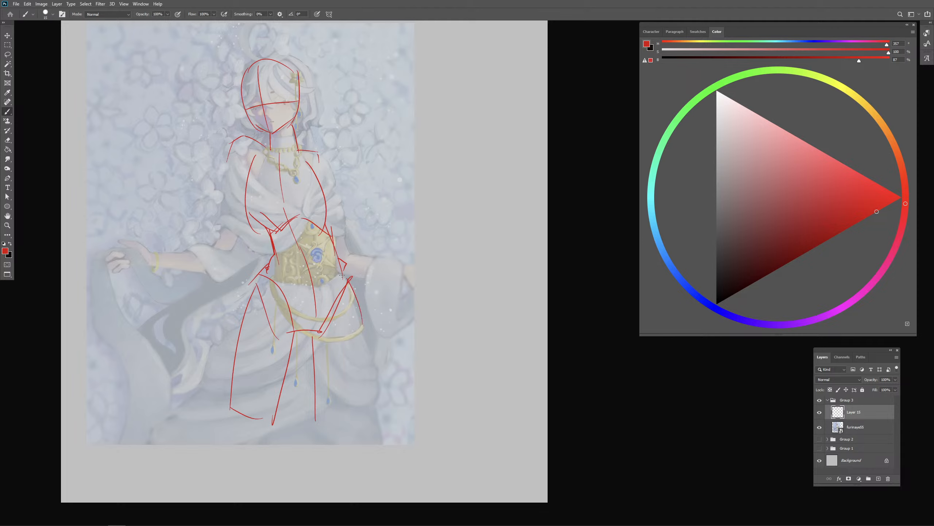
key("ctrl+z")
mouse_move(339, 259)
left_mouse_down()
mouse_move(356, 304)
mouse_move(358, 337)
left_mouse_up()
key("ctrl+z")
mouse_move(347, 270)
left_mouse_down()
mouse_move(360, 339)
mouse_move(339, 438)
mouse_move(361, 422)
left_mouse_up()
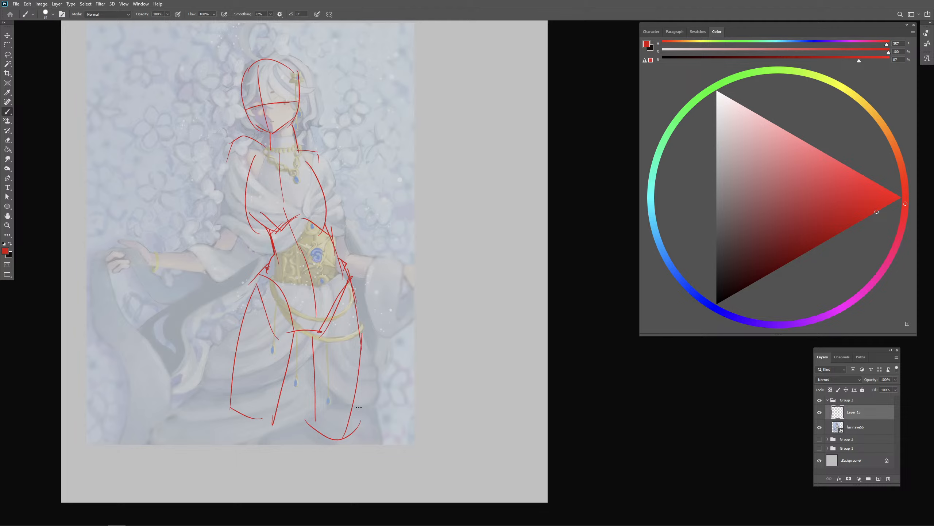
left_click_drag(235, 410, 268, 428)
- Sketch the upper arm on the cloth-holding side in red, from the shoulder down to a closed elbow line
left_click_drag(411, 320, 443, 332)
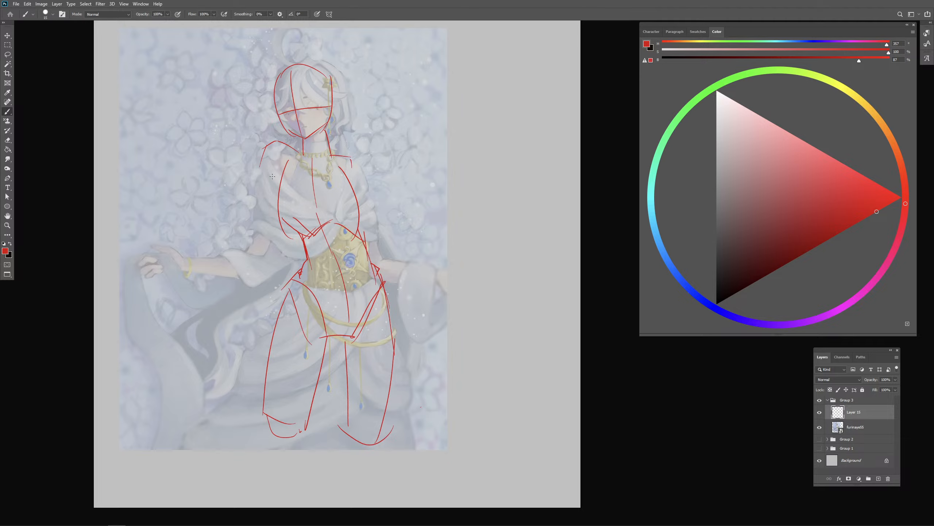
left_click_drag(252, 265, 253, 265)
left_click_drag(279, 155, 252, 264)
left_click_drag(274, 160, 274, 160)
key("ctrl+z")
key("ctrl+z")
key("ctrl+z")
left_click_drag(244, 244, 268, 244)
key("ctrl+z")
left_click_drag(260, 170, 241, 239)
left_click_drag(276, 185, 261, 238)
key("ctrl+z")
left_click_drag(278, 184, 262, 251)
- Draw the opposite upper arm from the shoulder to an elbow line beside the ribcage
mouse_move(351, 160)
left_mouse_down()
mouse_move(380, 243)
mouse_move(379, 231)
left_mouse_up()
left_click_drag(379, 273, 371, 272)
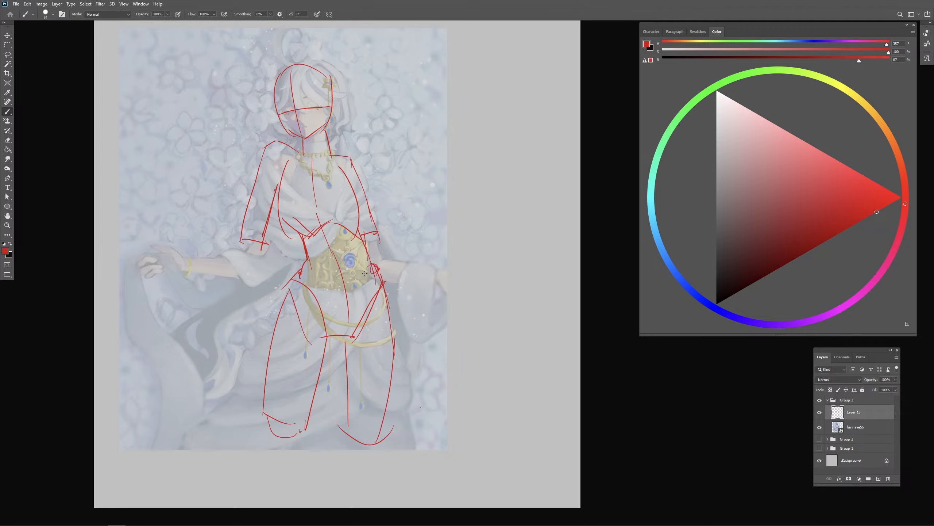
key("ctrl+z")
- Sketch the cloth-holding forearm in red, tapering from the elbow to the wrist above the painted arm
mouse_move(244, 226)
left_mouse_down()
mouse_move(190, 242)
mouse_move(187, 262)
left_mouse_up()
mouse_move(187, 258)
left_mouse_down()
mouse_move(265, 249)
mouse_move(179, 250)
mouse_move(187, 261)
mouse_move(262, 248)
left_mouse_up()
key("ctrl+z")
key("ctrl+z")
key("ctrl+z")
key("ctrl+z")
- Draw the opposite forearm angled down to the wrist, and add curved cross-contours on the arms
left_click_drag(376, 232, 423, 266)
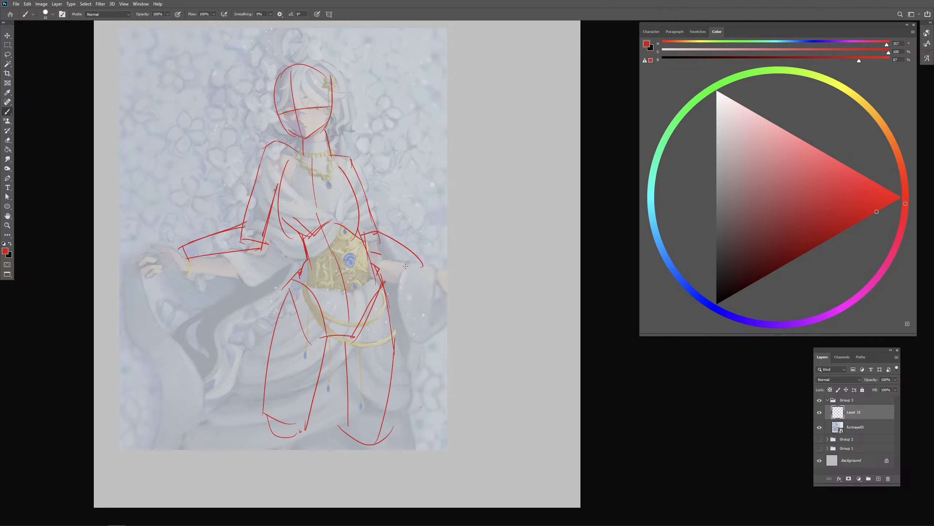
key("ctrl+z")
left_click_drag(375, 225, 435, 271)
left_click_drag(373, 251, 436, 274)
left_click_drag(225, 237, 242, 231)
left_click_drag(401, 240, 394, 259)
left_click_drag(260, 183, 275, 186)
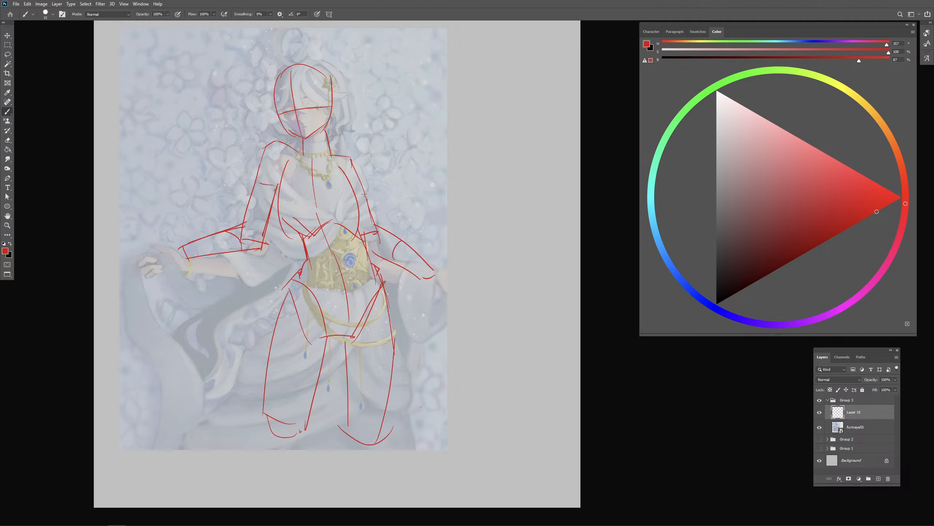
- Block in both hands in red at the wrists, redrawing the one that extends past the painting's edge
mouse_move(144, 253)
left_mouse_down()
mouse_move(163, 273)
mouse_move(186, 243)
mouse_move(189, 265)
left_mouse_up()
mouse_move(163, 272)
left_mouse_down()
mouse_move(195, 264)
mouse_move(166, 231)
mouse_move(152, 236)
left_mouse_up()
mouse_move(416, 277)
left_mouse_down()
mouse_move(430, 295)
mouse_move(451, 300)
left_mouse_up()
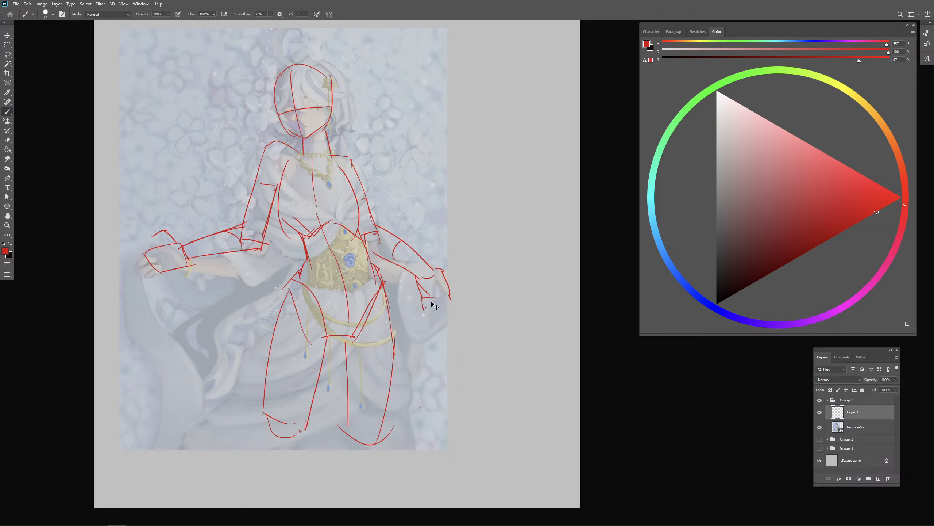
key("ctrl+z")
key("ctrl+z")
key("ctrl+z")
key("ctrl+z")
mouse_move(416, 277)
left_mouse_down()
mouse_move(434, 303)
mouse_move(451, 300)
left_mouse_up()
mouse_move(436, 265)
left_mouse_down()
mouse_move(456, 305)
mouse_move(466, 300)
mouse_move(451, 261)
mouse_move(464, 267)
mouse_move(452, 278)
left_mouse_up()
key("ctrl+z")
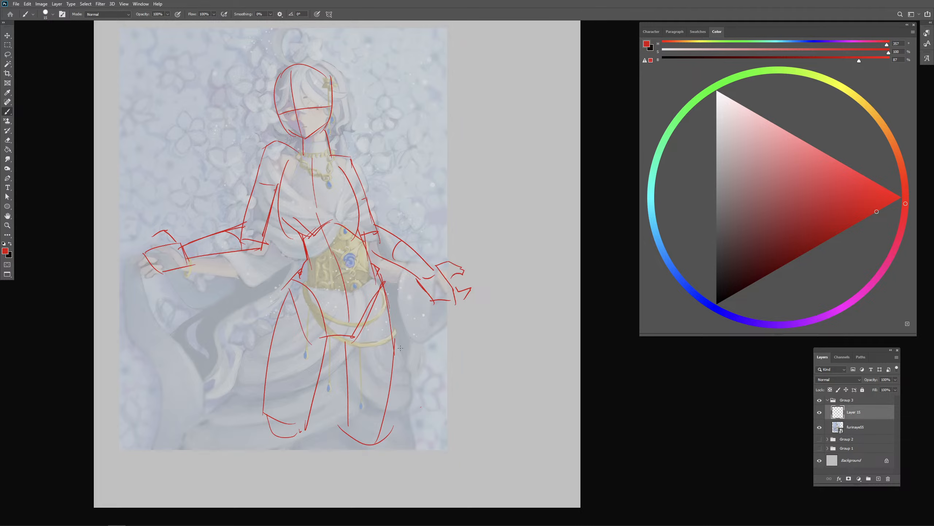
- Build up the skull's outer contour, the jaw line and the ear on the red head sketch
mouse_move(284, 69)
left_mouse_down()
mouse_move(314, 62)
mouse_move(331, 79)
left_mouse_up()
left_click_drag(299, 136, 302, 148)
left_click_drag(308, 137, 325, 125)
left_click_drag(336, 100, 327, 115)
left_click_drag(320, 63, 342, 97)
mouse_move(275, 76)
left_mouse_down()
mouse_move(308, 55)
mouse_move(320, 59)
left_mouse_up()
key("ctrl+z")
- Reinforce the torso side and inner thighs, and extend the lower leg lines below the painting's edge
mouse_move(275, 196)
left_mouse_down()
mouse_move(305, 265)
mouse_move(286, 289)
mouse_move(270, 348)
left_mouse_up()
left_click_drag(330, 338, 325, 349)
mouse_move(346, 341)
left_mouse_down()
mouse_move(359, 358)
mouse_move(347, 473)
left_mouse_up()
left_click_drag(265, 405, 262, 481)
left_click_drag(304, 427, 294, 458)
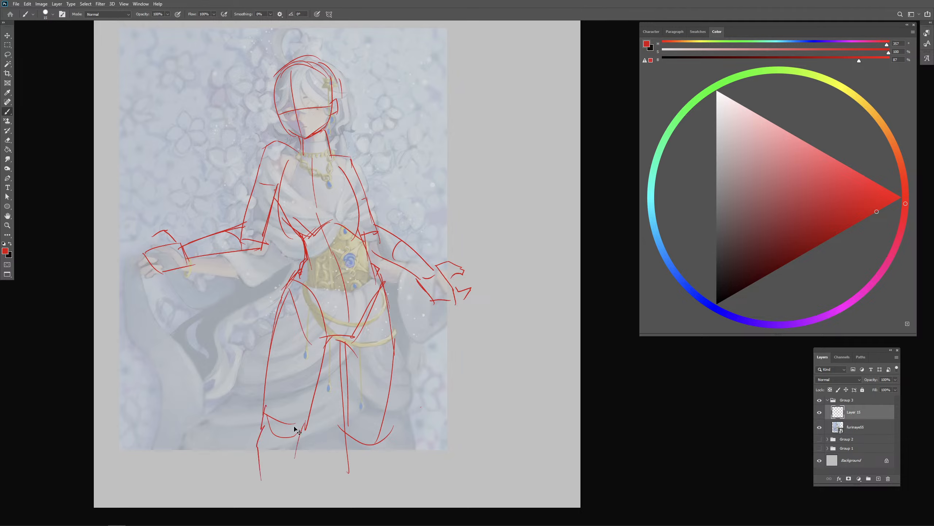
key("ctrl+z")
key("ctrl+z")
left_click_drag(266, 423, 258, 462)
left_click_drag(363, 459, 366, 463)
- Add the chest's side and lower contour lines and strengthen the pelvis centre line in red
left_click_drag(357, 174, 361, 228)
left_click_drag(287, 200, 371, 222)
left_click_drag(343, 259, 344, 327)
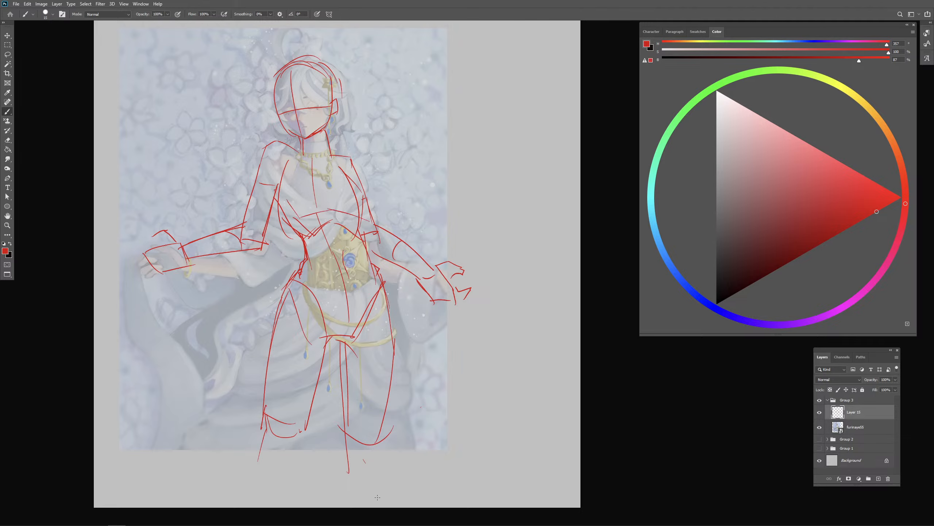
- Hide the red sketch layer and restore the white-robed painting layer to 100% opacity
left_click(820, 411)
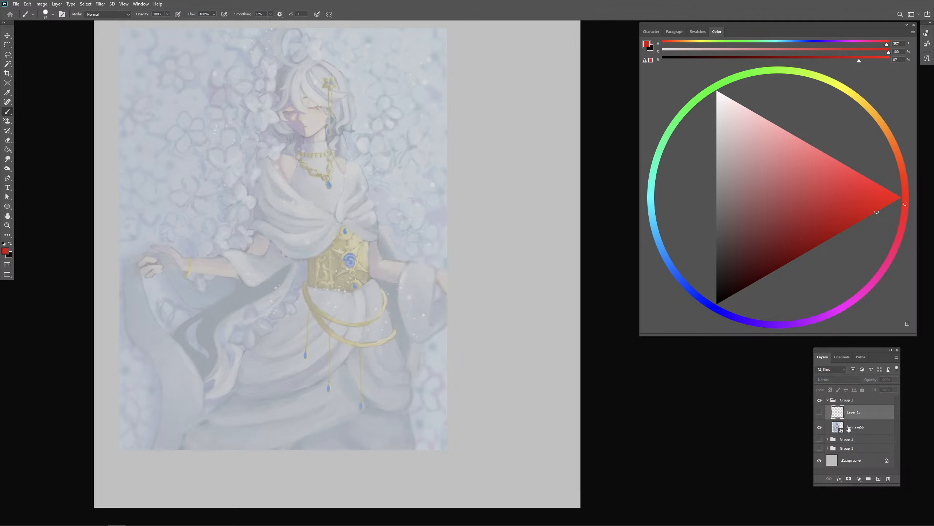
left_click(835, 428)
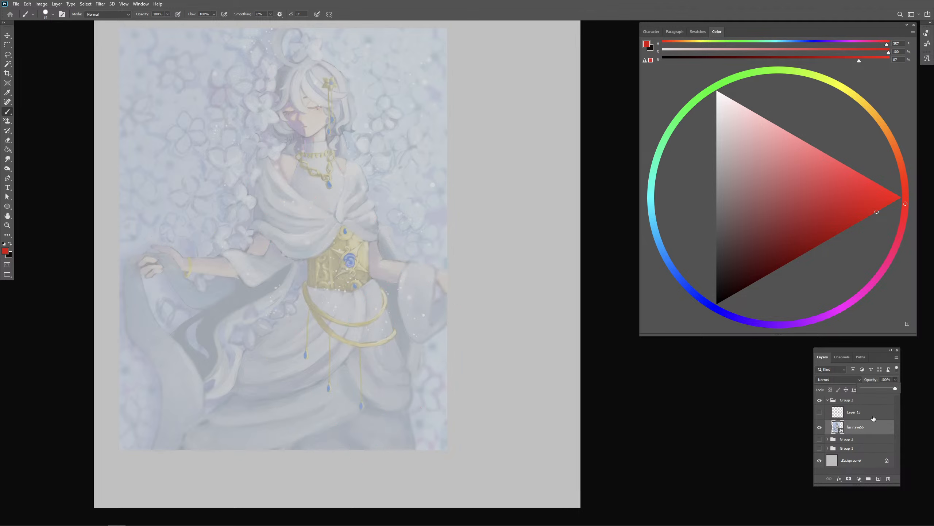
right_click(875, 421)
- Duplicate the white-robed painting layer and rasterize the copy for painting
right_click(871, 425)
right_click(870, 425)
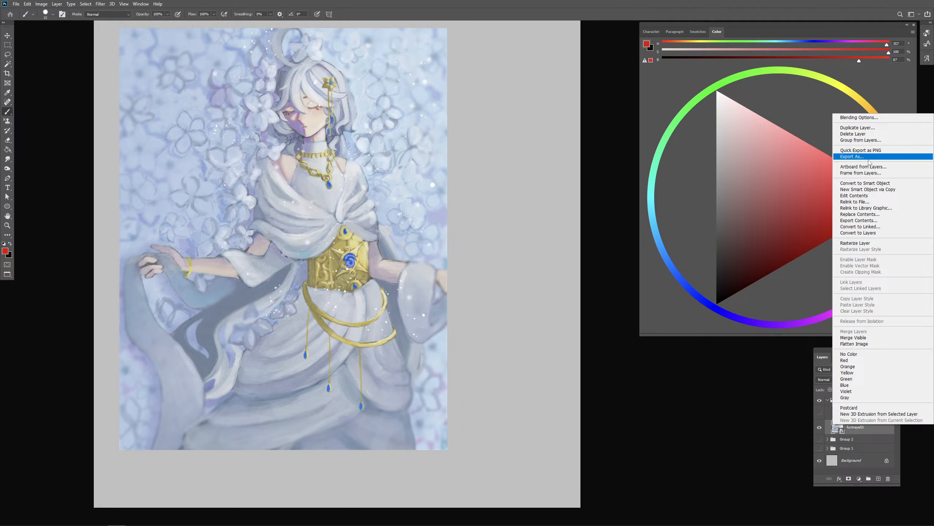
left_click(863, 129)
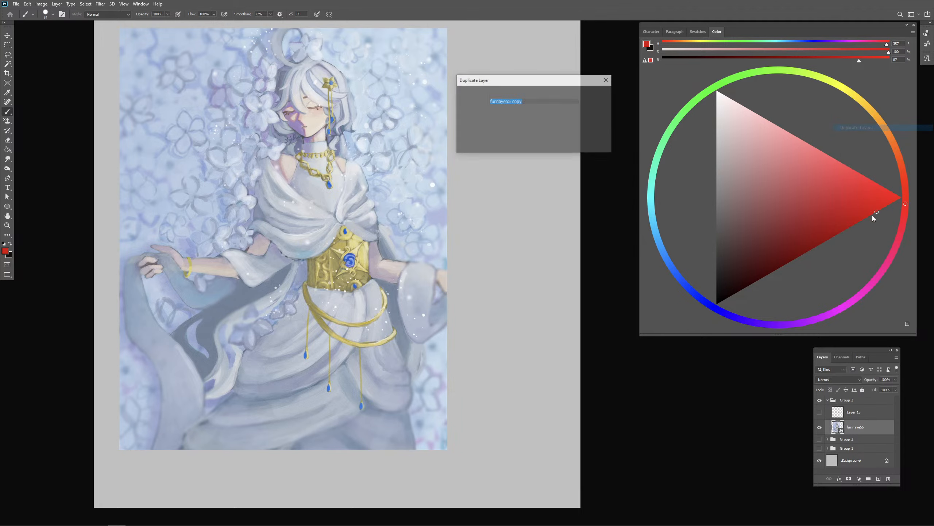
key("Return")
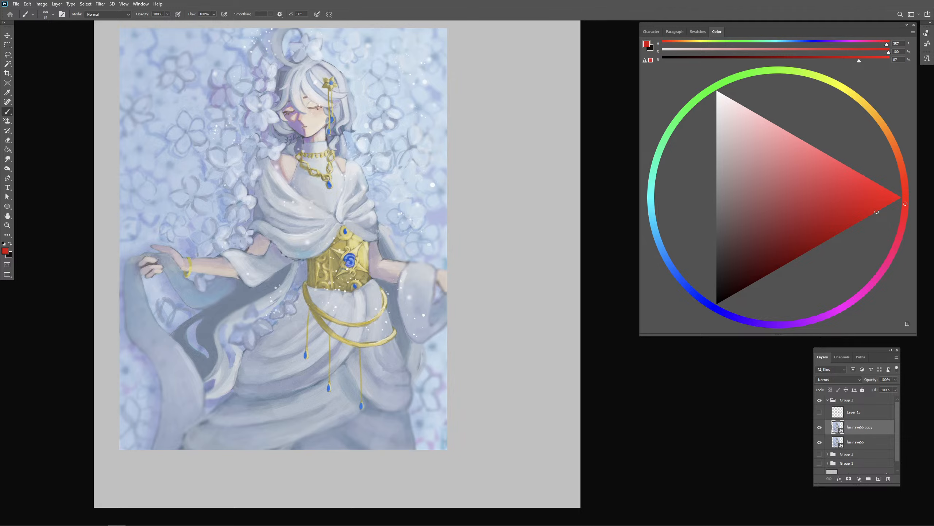
left_click(673, 407)
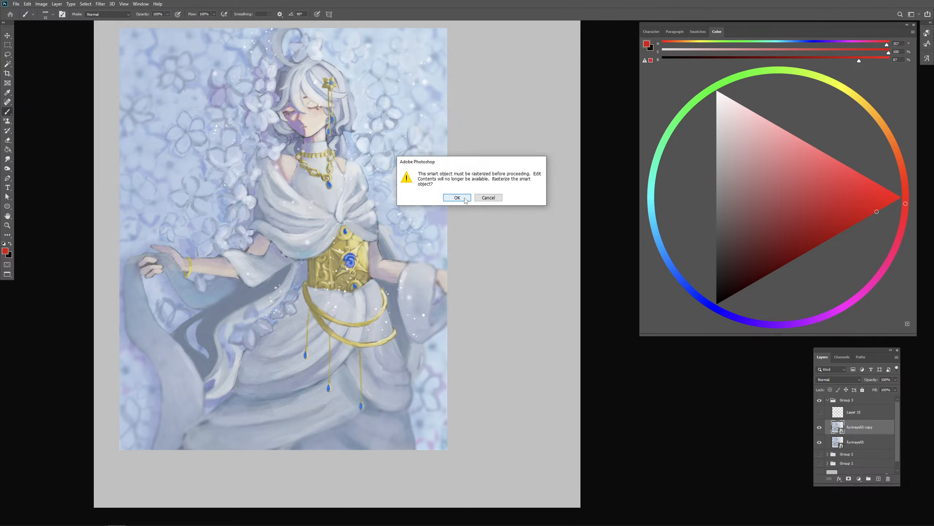
left_click(457, 198)
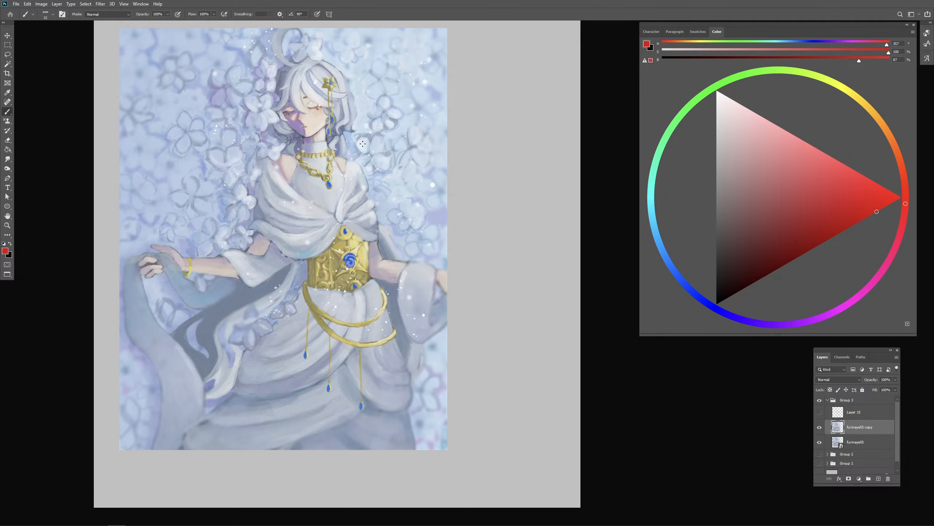
- Paint over the sleeve under the cloth-holding arm in sampled slate blue and reshape that arm higher
left_click_drag(355, 166, 362, 166)
left_click_drag(283, 171, 277, 170)
left_click(256, 288, "alt")
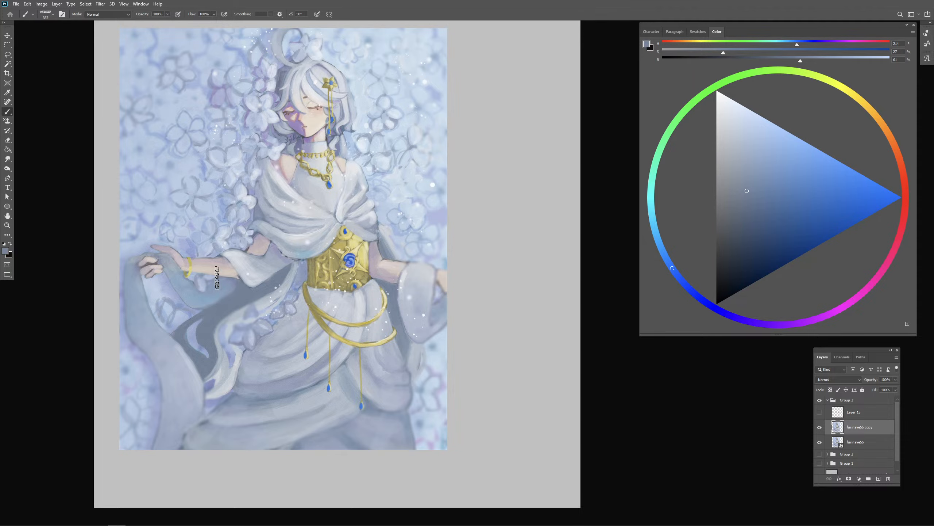
left_click_drag(185, 274, 274, 266)
key("ctrl+z")
left_click(256, 293, "alt")
mouse_move(190, 281)
left_mouse_down()
mouse_move(270, 273)
mouse_move(214, 291)
mouse_move(228, 281)
mouse_move(198, 281)
mouse_move(288, 262)
mouse_move(250, 246)
mouse_move(194, 254)
mouse_move(234, 248)
left_mouse_up()
- Repaint the opposite arm in sampled skin tone at a downward angle, with dark slate blue filling beneath it
left_click(261, 245, "alt")
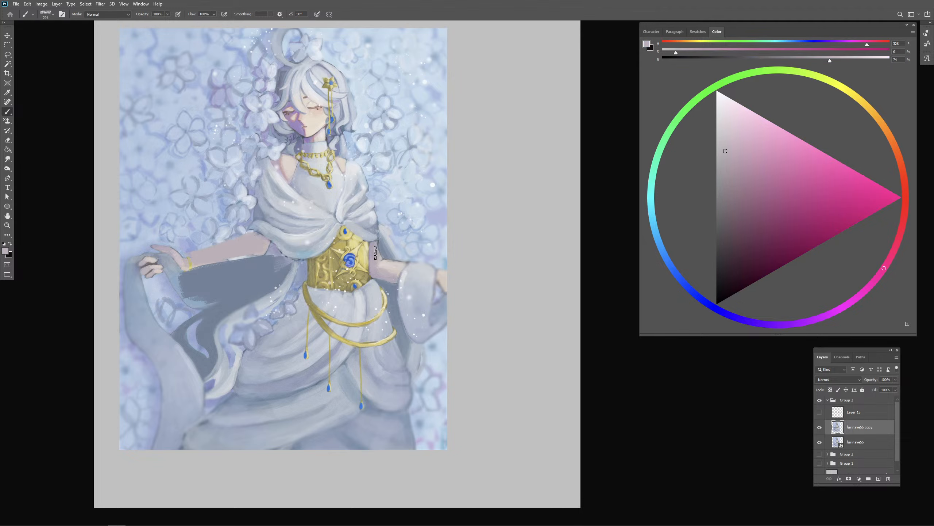
mouse_move(375, 252)
left_mouse_down()
mouse_move(429, 268)
mouse_move(410, 281)
mouse_move(422, 281)
mouse_move(379, 283)
mouse_move(409, 293)
left_mouse_up()
left_click(391, 288, "alt")
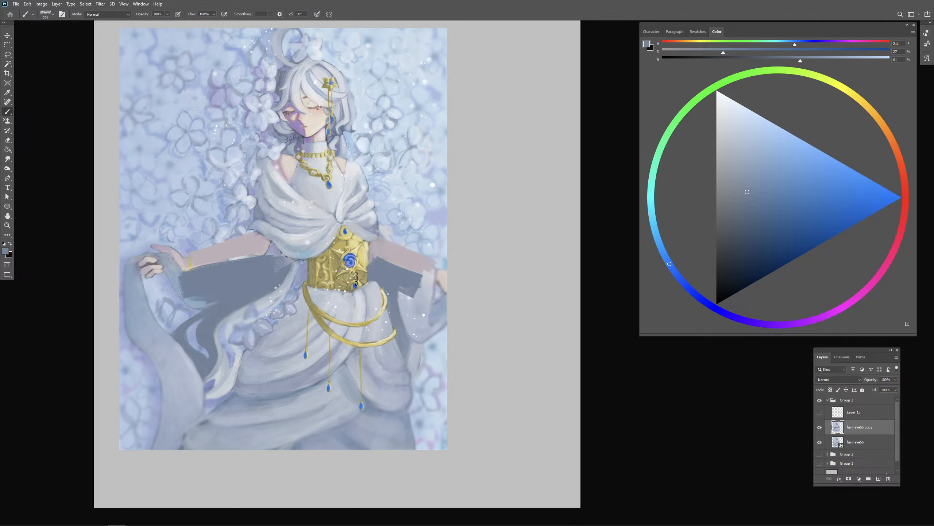
- Lasso the corset and skirt, copy them to a new layer, and move the copy up and toward the cloth-holding hand
key("l")
mouse_move(347, 220)
left_mouse_down()
mouse_move(301, 271)
mouse_move(372, 301)
mouse_move(366, 223)
mouse_move(349, 218)
mouse_move(216, 360)
mouse_move(392, 295)
mouse_move(346, 220)
left_mouse_up()
key("ctrl+c")
key("ctrl+v")
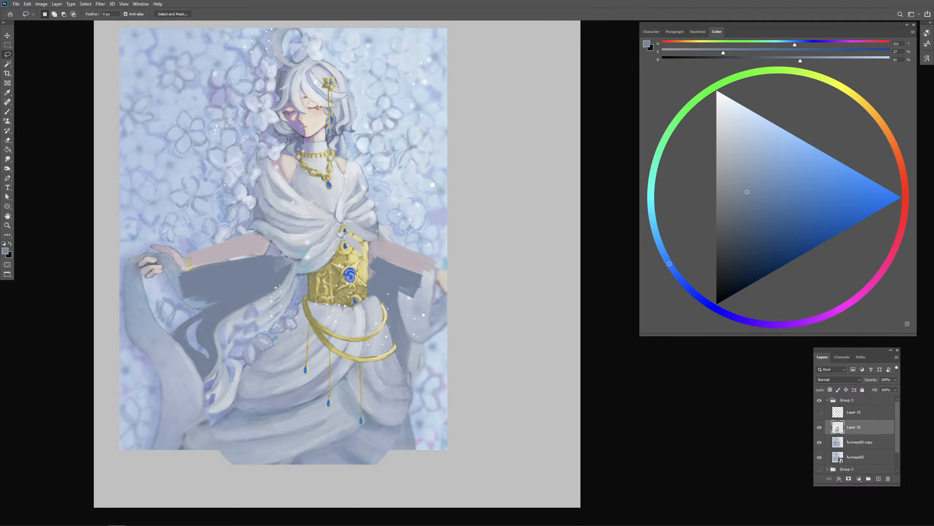
key("v")
mouse_move(359, 293)
left_mouse_down()
mouse_move(346, 262)
mouse_move(360, 295)
left_mouse_up()
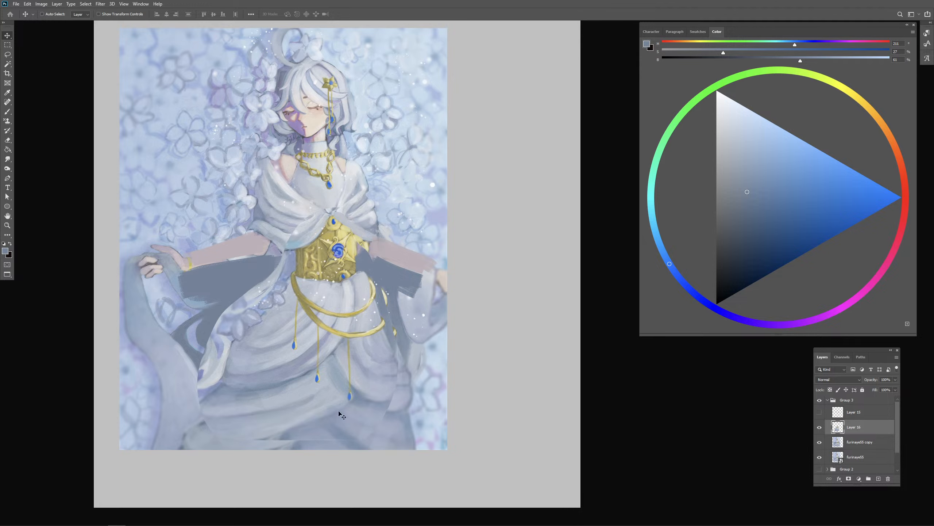
- Lasso the copied corset and skirt, transform them to widen the hips and skirt, and clear the selection
key("l")
mouse_move(338, 193)
left_mouse_down()
mouse_move(276, 253)
mouse_move(326, 489)
mouse_move(283, 247)
mouse_move(311, 204)
left_mouse_up()
right_click(358, 330)
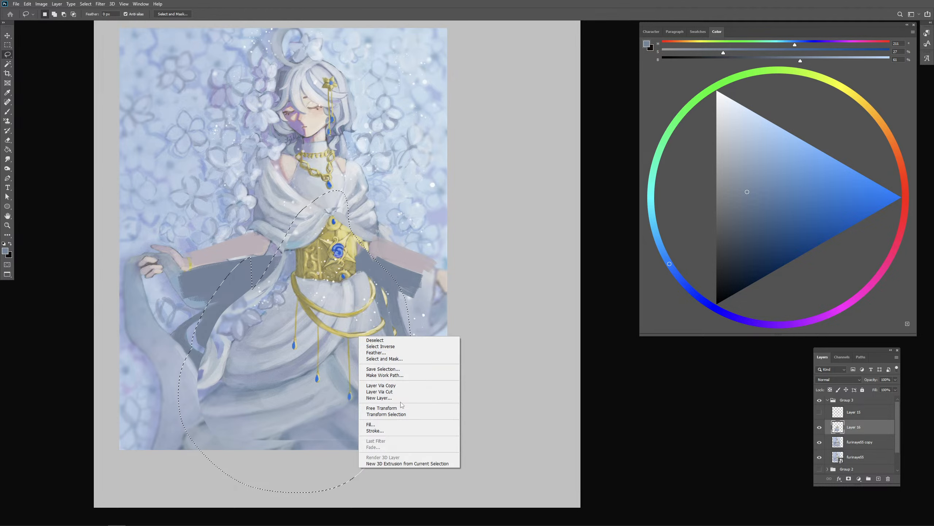
left_click(419, 376)
mouse_move(411, 339)
left_mouse_down()
mouse_move(433, 337)
mouse_move(391, 343)
mouse_move(407, 347)
left_mouse_up()
key("Return")
key("ctrl+d")
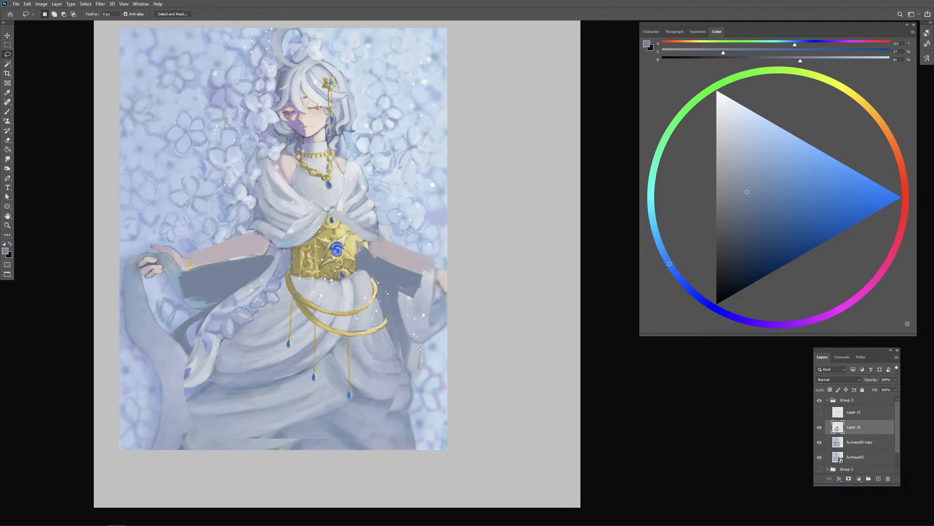
- Move the copied corset and skirt layer slightly down below the draped chest, and return to the Brush
key("b")
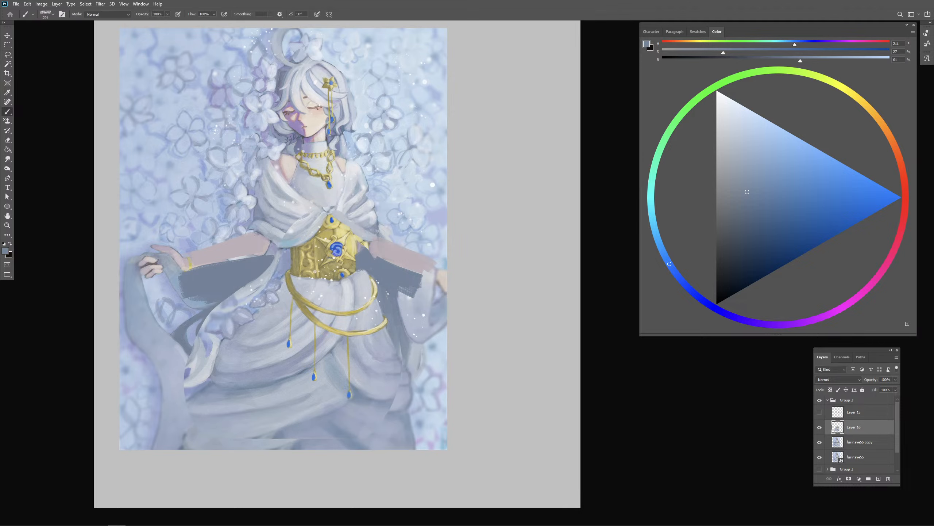
key("v")
left_click_drag(315, 317, 314, 323)
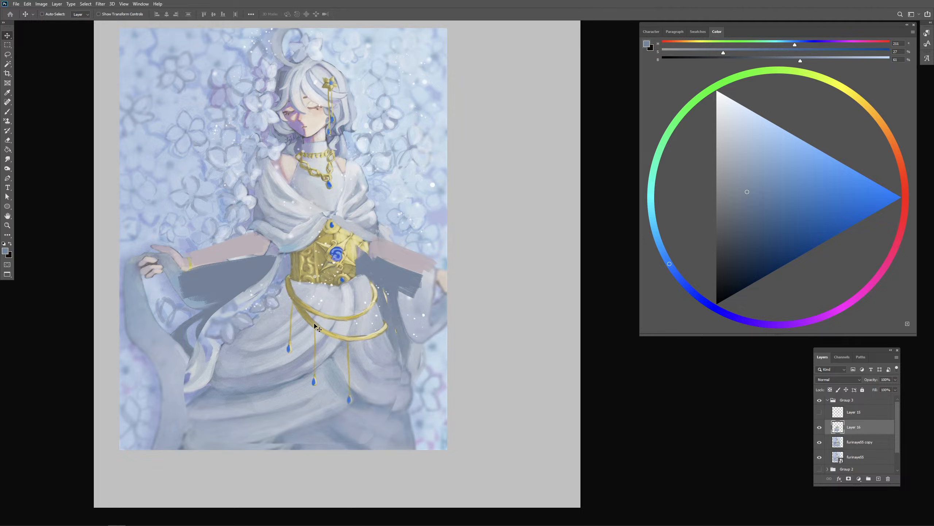
key("b")
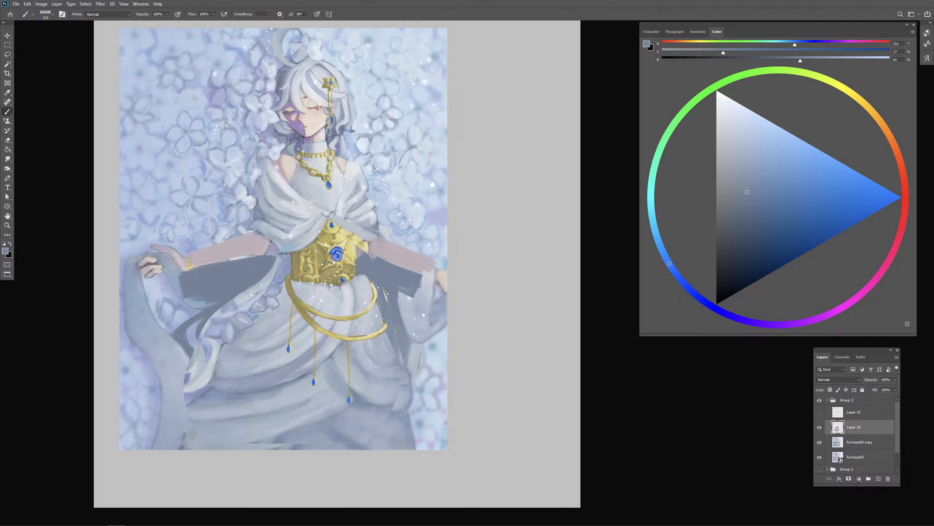
- Touch up the skirt just below the corset and the center of the chest with sampled pale greys
left_click(321, 289, "alt")
mouse_move(291, 278)
left_mouse_down()
mouse_move(356, 280)
mouse_move(319, 289)
mouse_move(331, 296)
mouse_move(340, 289)
mouse_move(297, 283)
mouse_move(335, 295)
left_mouse_up()
key("ctrl+z")
left_click(341, 216, "alt")
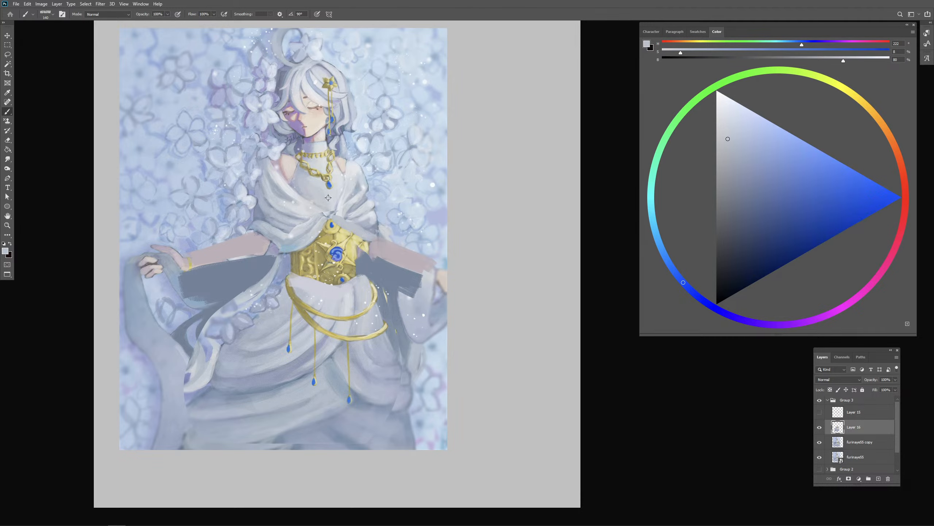
left_click(328, 200, "alt")
left_click_drag(329, 191, 326, 194)
left_click(340, 179, "alt")
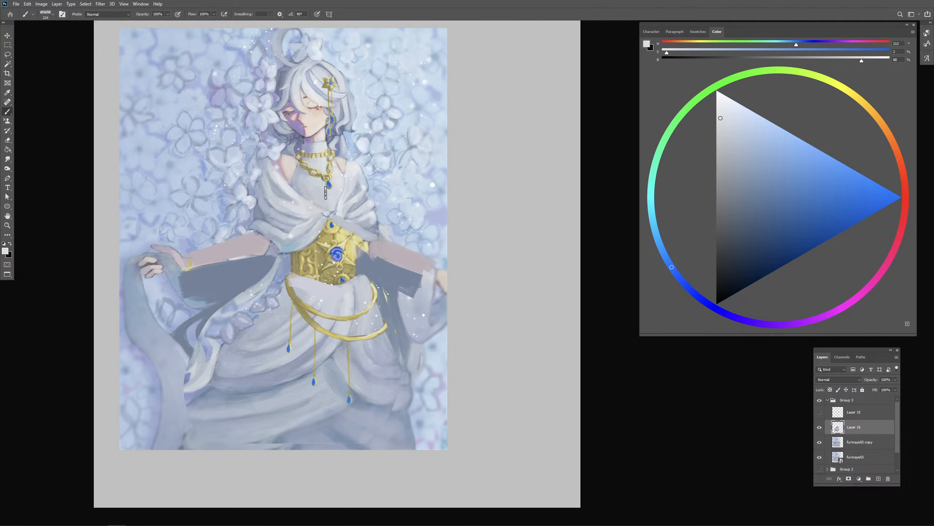
- Draw a red arrow pointing at the purple shadow on the face, erase it, and return to the Brush
left_click_drag(311, 132, 305, 132)
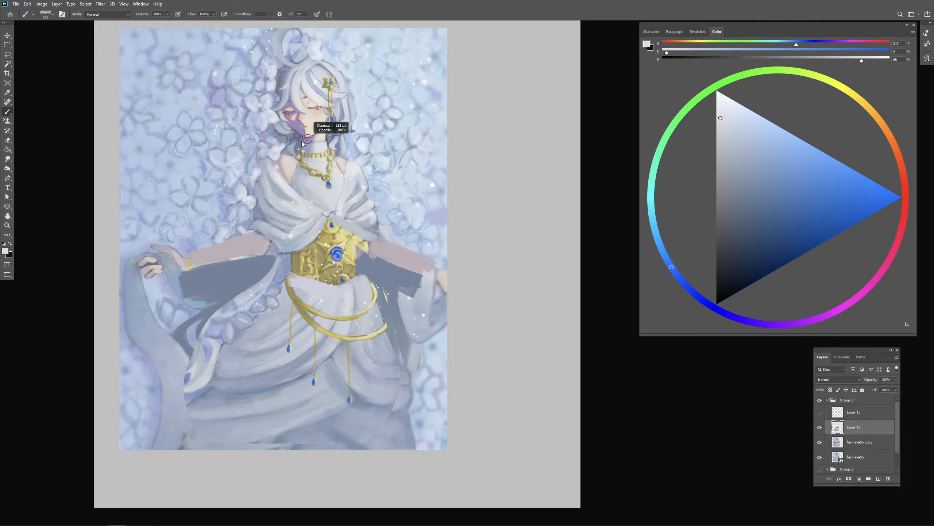
left_click(905, 193)
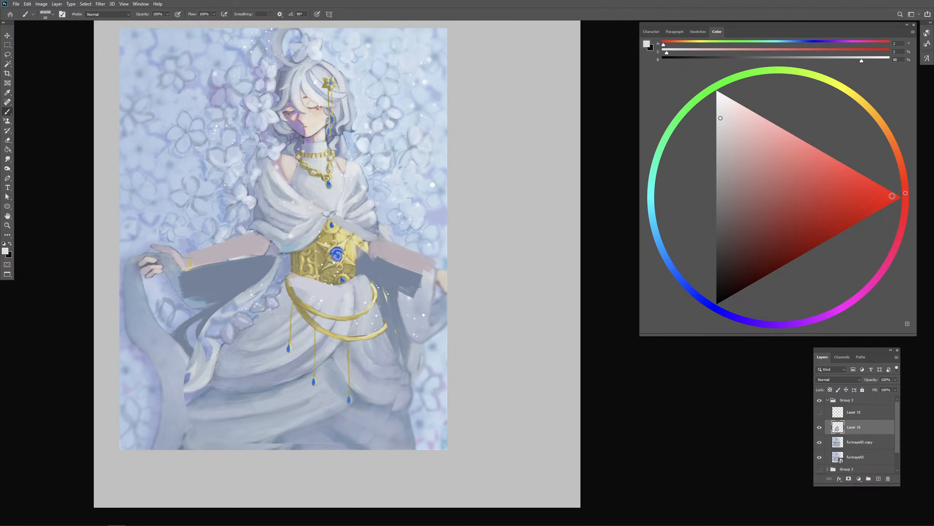
left_click(867, 208)
left_click_drag(265, 139, 281, 132)
key("ctrl+z")
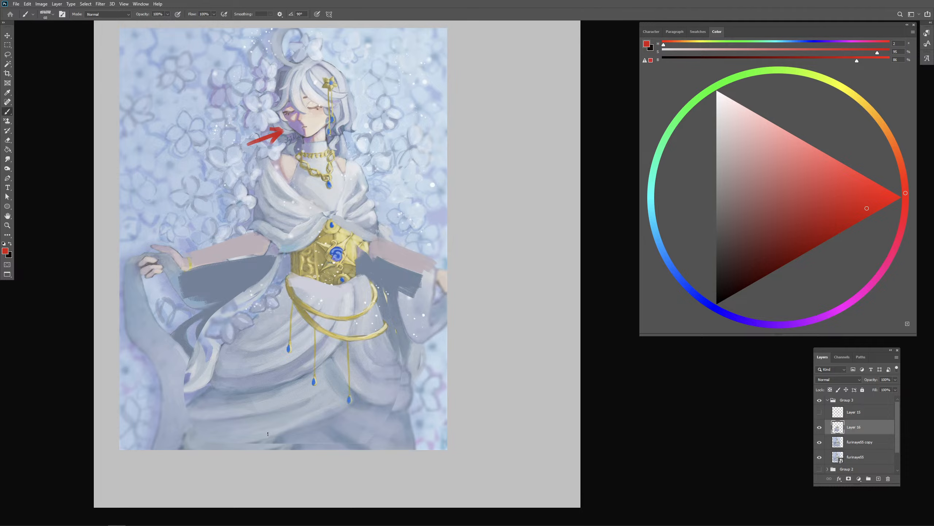
key("e")
left_click_drag(284, 132, 257, 143)
key("b")
- Block a muted violet shadow over the shoulder drape and chest folds on the shaded side of the figure
left_click(374, 401, "alt")
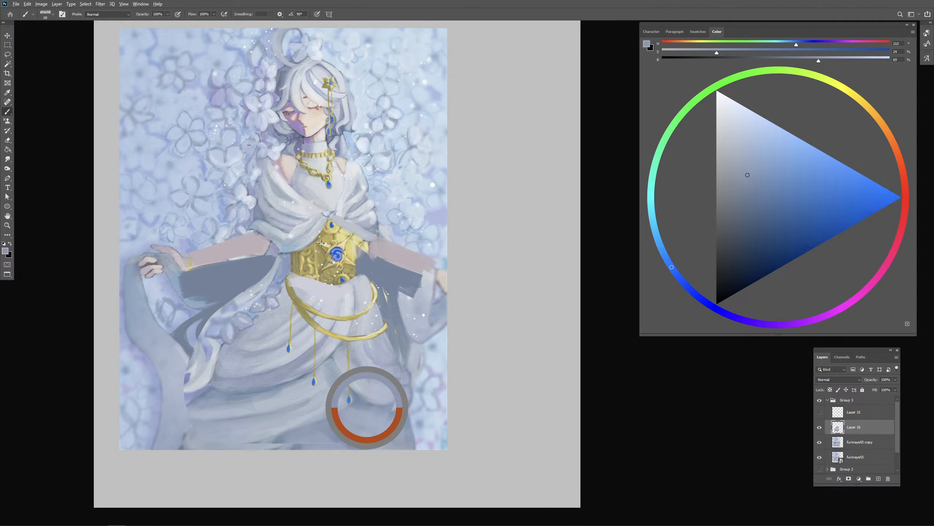
left_click(296, 148, "alt")
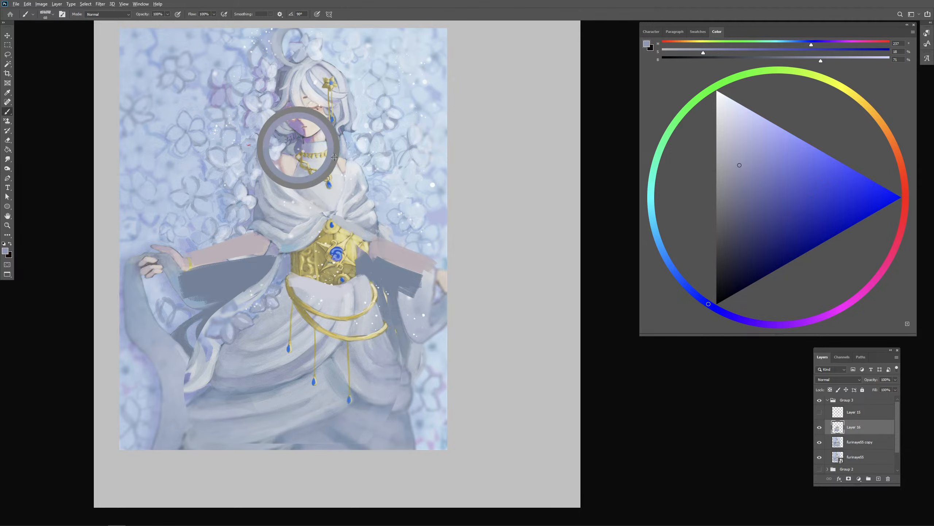
left_click(750, 185)
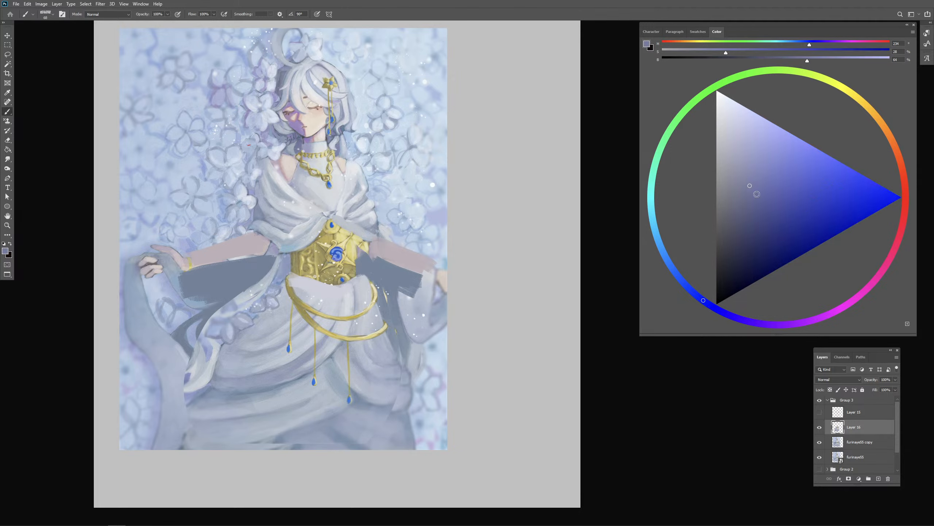
mouse_move(275, 192)
left_mouse_down()
mouse_move(276, 182)
mouse_move(269, 194)
left_mouse_up()
key("period")
left_click_drag(263, 162, 269, 218)
key("ctrl+z")
left_click_drag(266, 169, 292, 198)
left_click_drag(269, 194, 283, 218)
left_click_drag(259, 220, 286, 232)
left_click_drag(305, 231, 306, 231)
mouse_move(307, 200)
left_mouse_down()
mouse_move(319, 232)
mouse_move(281, 251)
mouse_move(288, 229)
mouse_move(303, 252)
left_mouse_up()
left_click(304, 257, "alt")
left_click_drag(307, 250, 314, 239)
- Block the muted violet shadow over the hip and upper skirt, extending it diagonally down the thigh toward the lower folds
mouse_move(329, 289)
left_mouse_down()
mouse_move(298, 320)
mouse_move(314, 296)
left_mouse_up()
mouse_move(296, 280)
left_mouse_down()
mouse_move(321, 346)
mouse_move(298, 351)
mouse_move(293, 329)
mouse_move(298, 340)
mouse_move(241, 363)
mouse_move(322, 310)
mouse_move(256, 359)
mouse_move(311, 330)
mouse_move(324, 317)
left_mouse_up()
left_click(339, 303, "alt")
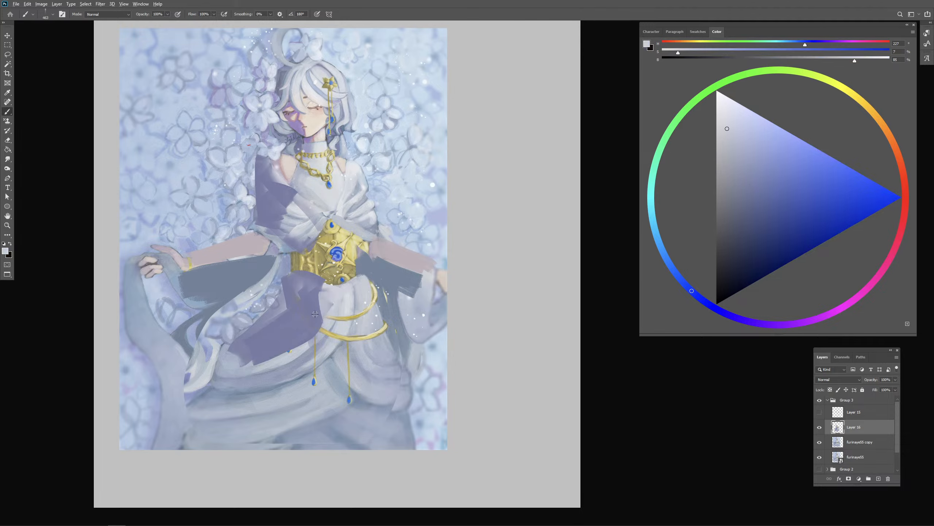
right_click(312, 325, "alt")
left_click(315, 323, "alt")
right_click(260, 364, "alt")
mouse_move(214, 395)
left_mouse_down()
mouse_move(293, 376)
mouse_move(260, 377)
mouse_move(251, 356)
mouse_move(240, 393)
left_mouse_up()
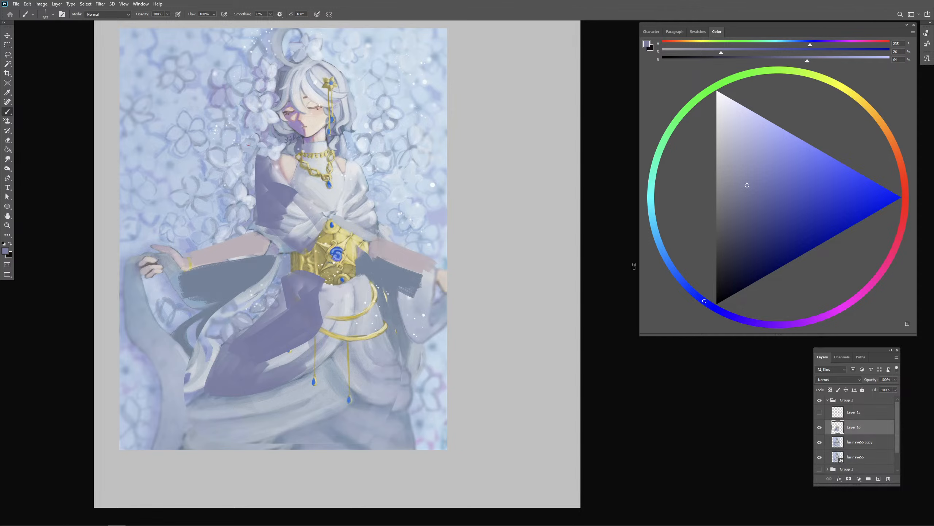
- Deepen the folds of the shadowed thigh and hip with a darker violet
left_click(743, 210)
mouse_move(233, 356)
left_mouse_down()
mouse_move(216, 396)
mouse_move(225, 373)
mouse_move(303, 350)
left_mouse_up()
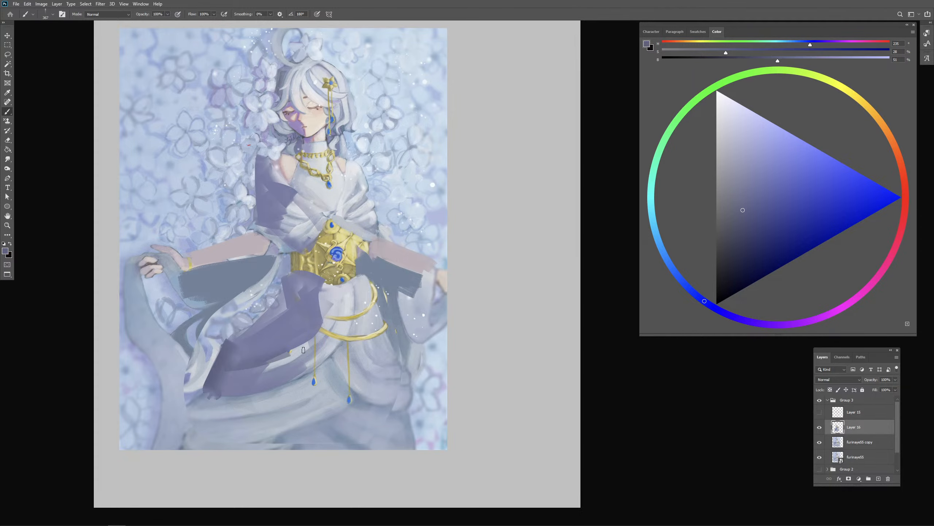
mouse_move(300, 294)
left_mouse_down()
mouse_move(260, 339)
mouse_move(289, 293)
mouse_move(323, 295)
left_mouse_up()
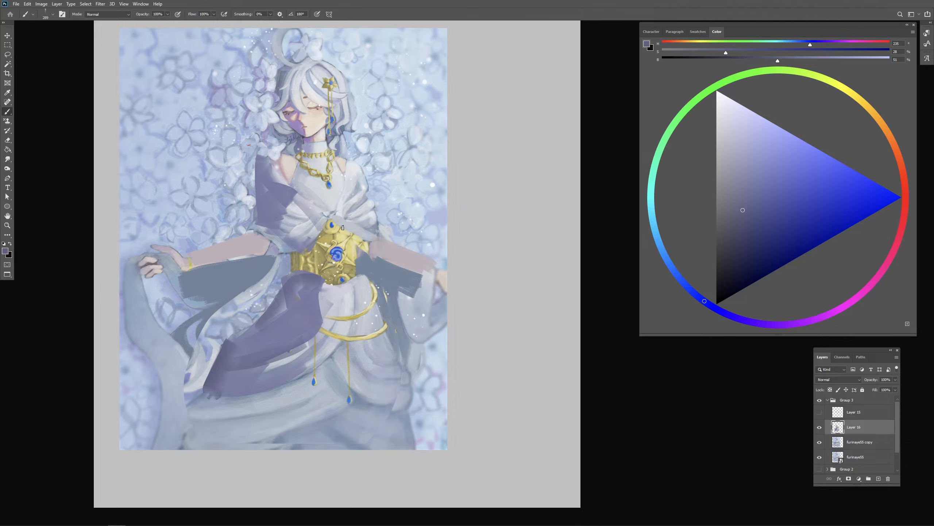
- Shade the underside of the lit drape beside the top of the corset in dark violet, redoing the first stroke
left_click_drag(343, 228, 365, 235, "alt")
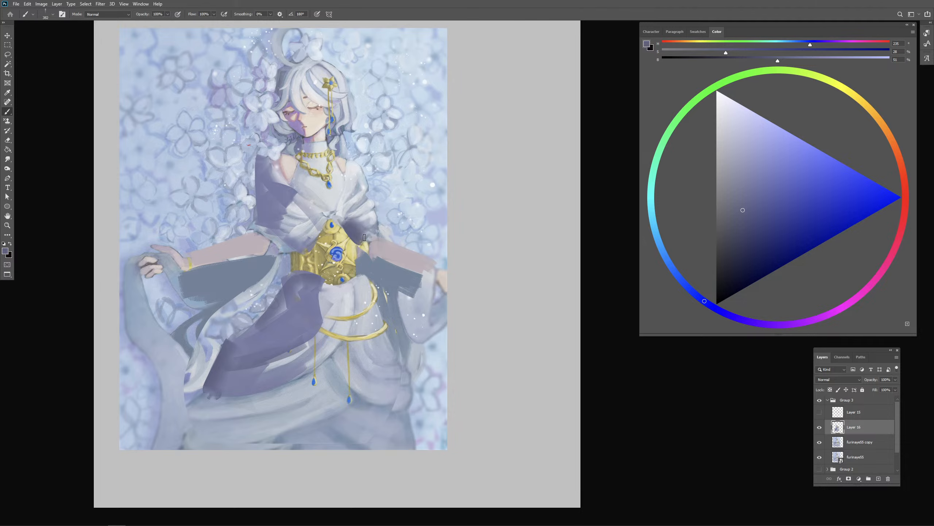
key("ctrl+z")
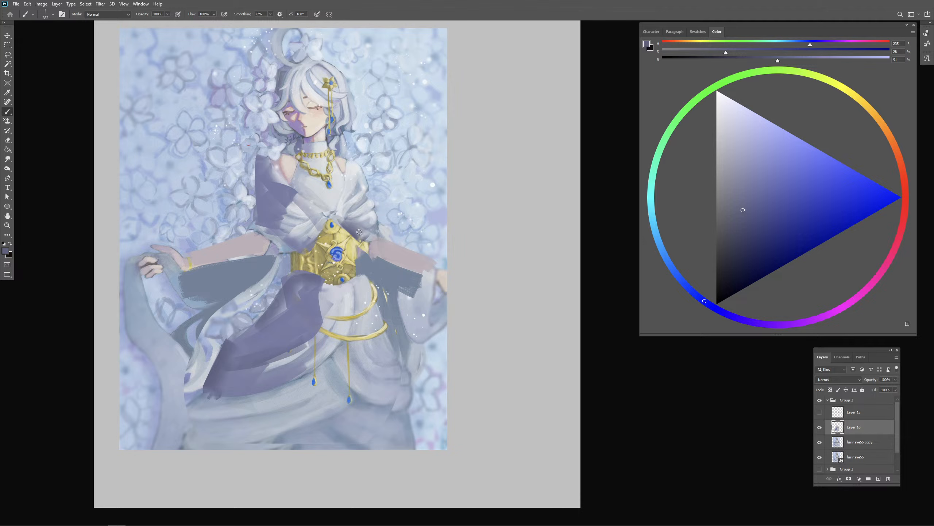
left_click(352, 230, "alt")
- Refine the chest folds with sampled drape tones and repaint both bare shoulders in pale skin tone
left_click_drag(310, 209, 312, 210, "alt")
left_click_drag(305, 188, 308, 188, "alt")
mouse_move(320, 188)
left_mouse_down("alt")
mouse_move(289, 176)
mouse_move(286, 149)
mouse_move(277, 156)
left_mouse_up("alt")
left_click(317, 187, "alt")
left_click(310, 179, "alt")
left_click(290, 172, "alt")
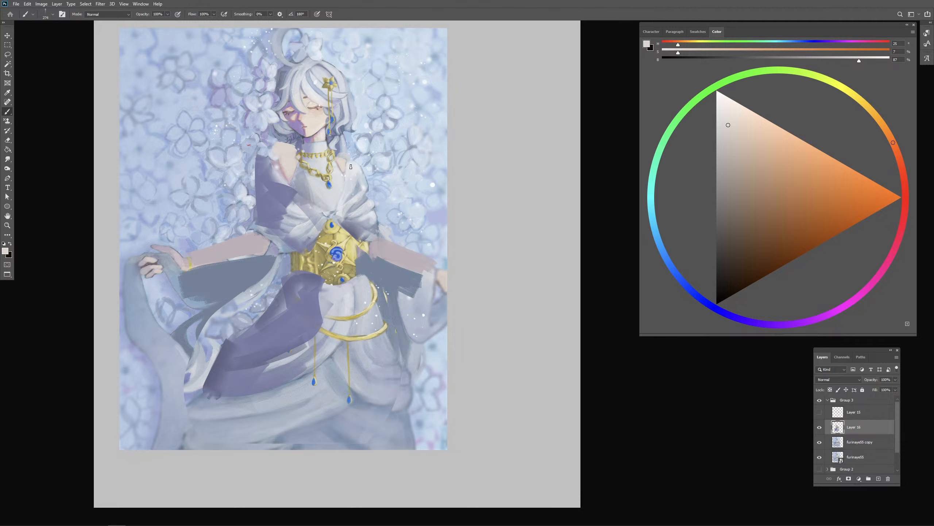
left_click_drag(351, 166, 351, 172)
- Merge the repainted layer into the painting copy and adjust its Brightness to -31 and Contrast to 56
key("ctrl+e")
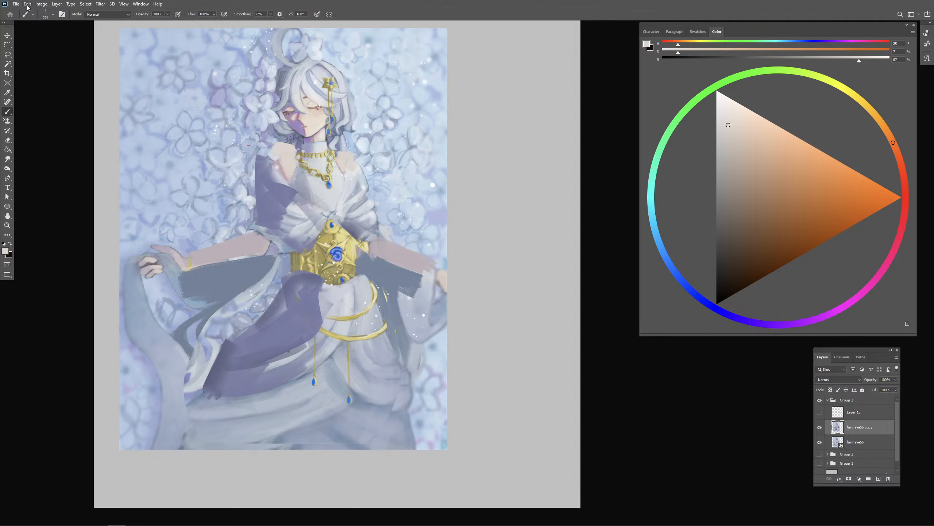
left_click(48, 4)
mouse_move(55, 25)
left_click(135, 25)
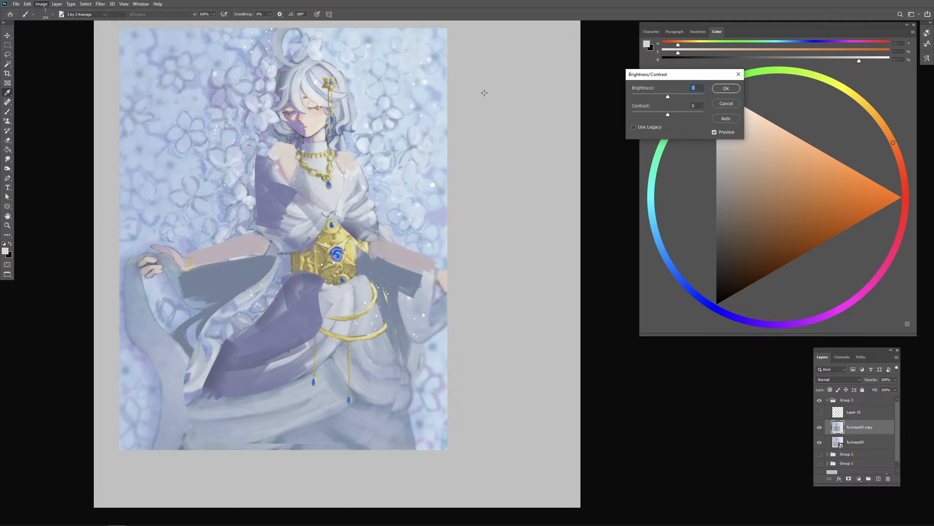
left_click_drag(668, 96, 685, 114)
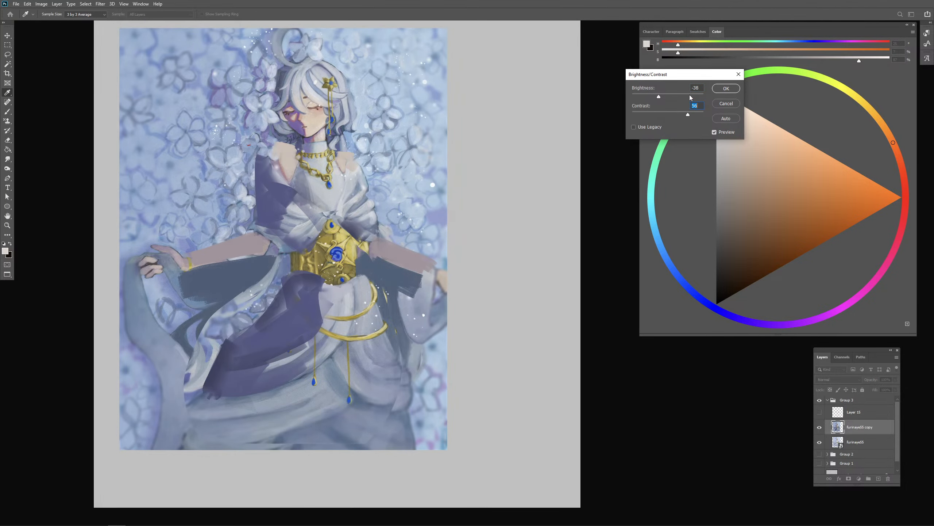
left_click_drag(667, 95, 669, 99)
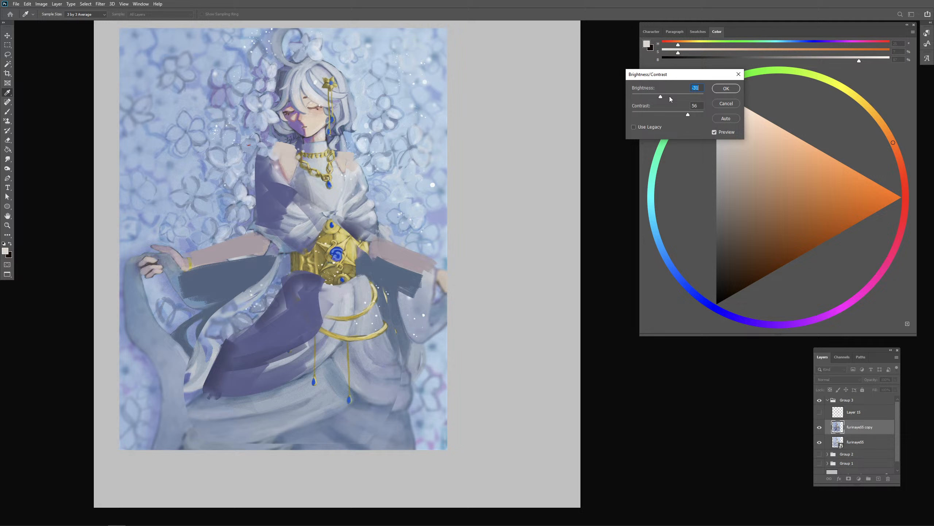
left_click(719, 89)
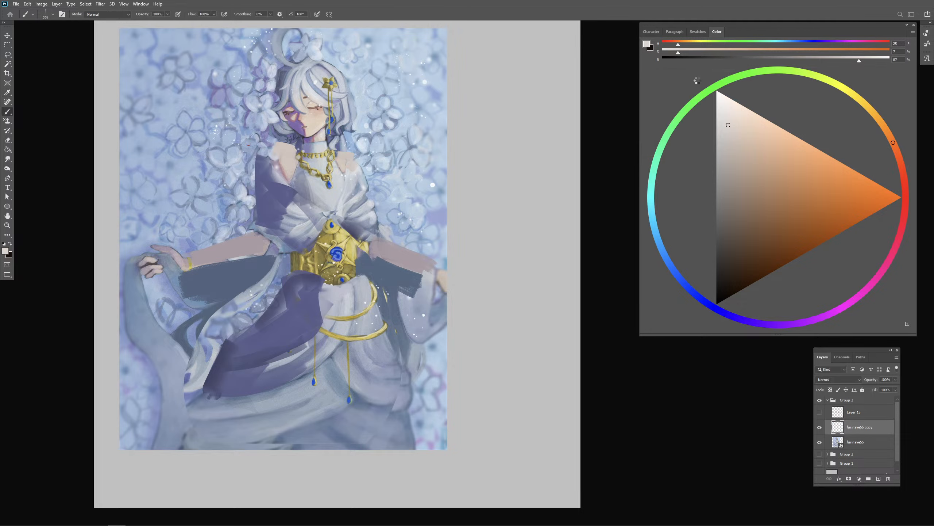
- Lighten the forearm on the shadowed side with sampled pale skin tone, leaving shadow near the sleeve
left_click(291, 156, "alt")
left_click_drag(278, 213, 271, 214)
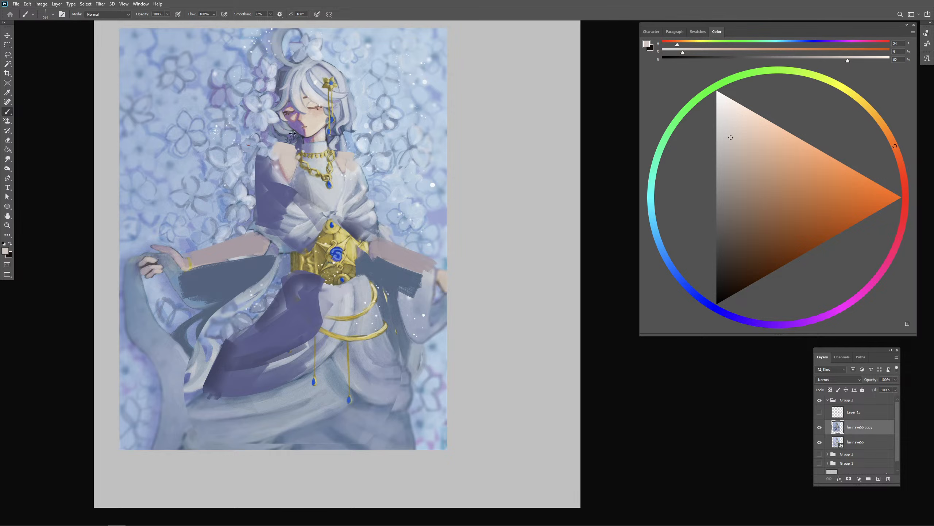
left_click_drag(293, 133, 283, 134)
left_click(276, 213, "alt")
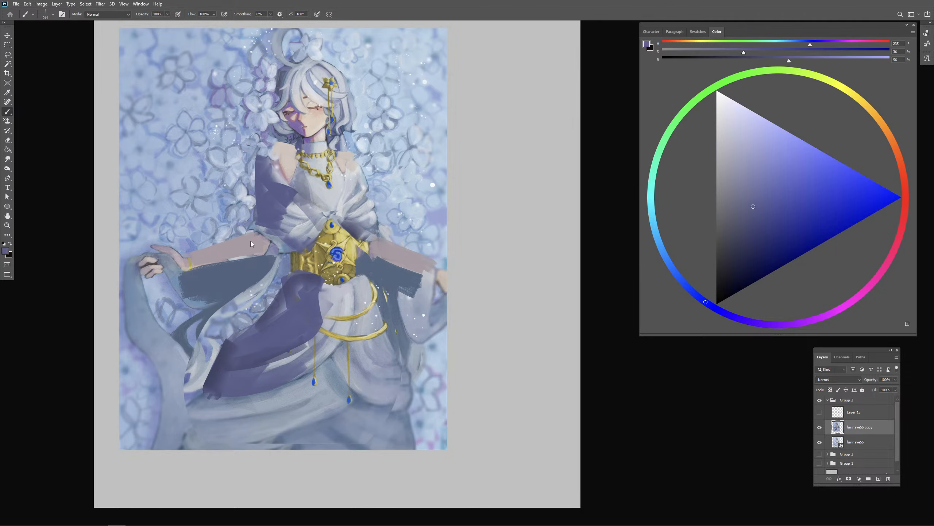
left_click(274, 212, "alt")
mouse_move(243, 240)
left_mouse_down()
mouse_move(248, 251)
mouse_move(207, 264)
mouse_move(244, 252)
left_mouse_up()
key("ctrl+z")
left_click(297, 167, "alt")
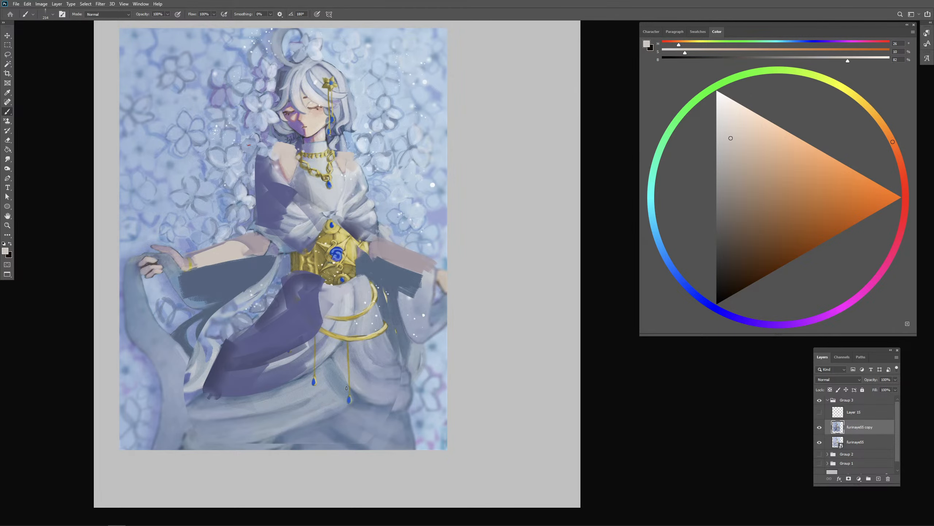
- Lighten the top of the opposite forearm in pale skin tone and blend its underside with a sampled greyish pink
right_click(397, 257, "alt")
left_click_drag(391, 244, 405, 250)
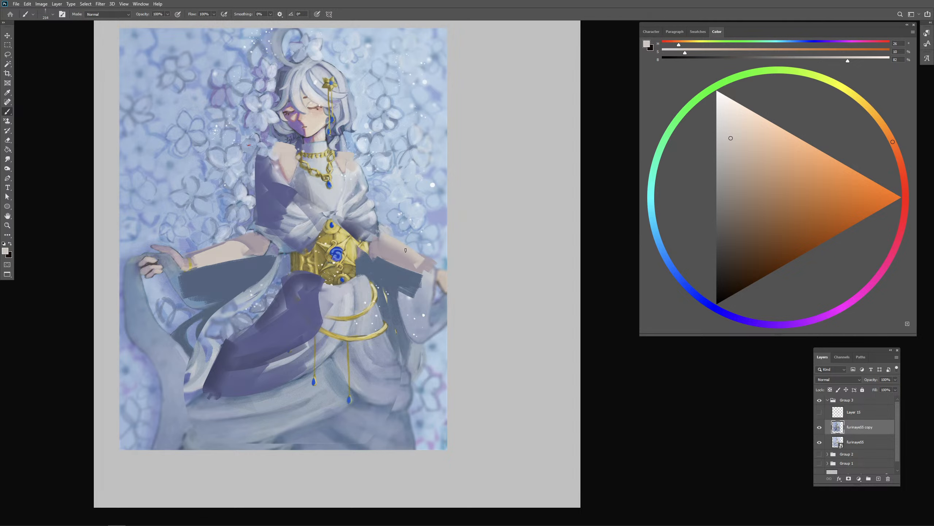
left_click(386, 250, "alt")
mouse_move(375, 250)
left_mouse_down()
mouse_move(405, 266)
mouse_move(384, 251)
mouse_move(423, 258)
left_mouse_up()
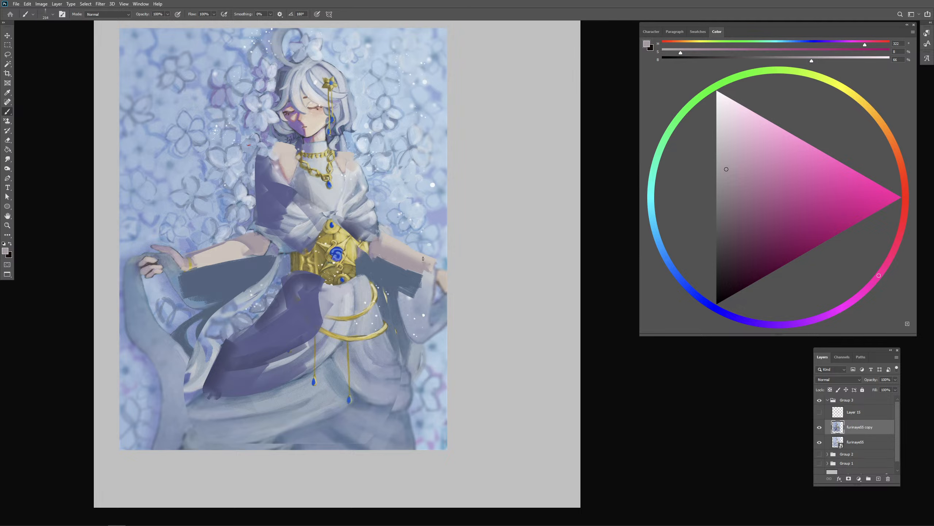
left_click(400, 258, "alt")
- Extend the violet shadow across the skirt beneath the corset and repaint the gold corset around the blue rose in darker tones
left_click(309, 294, "alt")
mouse_move(362, 281)
left_mouse_down()
mouse_move(331, 303)
mouse_move(326, 321)
mouse_move(322, 299)
left_mouse_up()
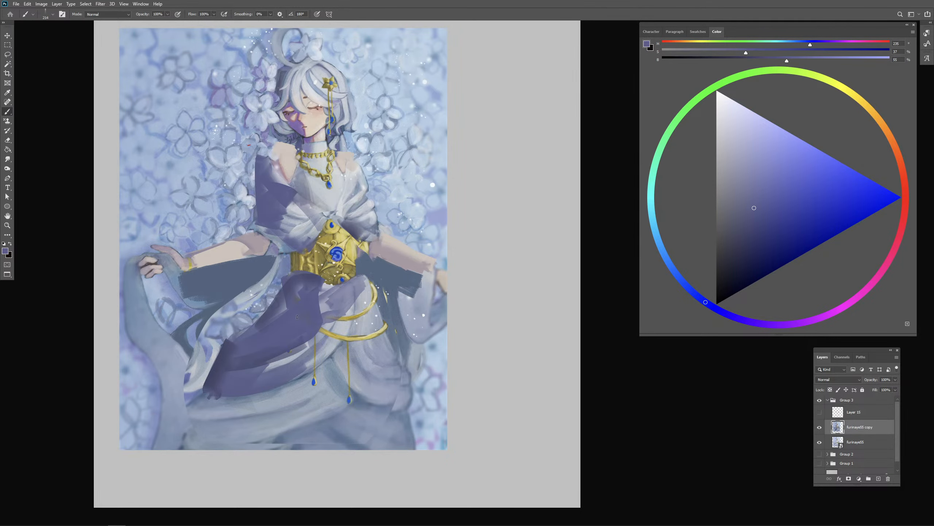
mouse_move(346, 268)
left_mouse_down()
mouse_move(333, 256)
mouse_move(350, 271)
mouse_move(343, 264)
left_mouse_up()
left_click(350, 270, "alt")
mouse_move(355, 254)
left_mouse_down()
mouse_move(334, 270)
mouse_move(353, 272)
left_mouse_up()
left_click(355, 254, "alt")
mouse_move(349, 262)
left_mouse_down()
mouse_move(344, 270)
mouse_move(356, 245)
mouse_move(339, 278)
mouse_move(328, 276)
left_mouse_up()
mouse_move(337, 273)
left_mouse_down()
mouse_move(325, 282)
mouse_move(352, 307)
mouse_move(338, 319)
left_mouse_up()
left_click(363, 287, "alt")
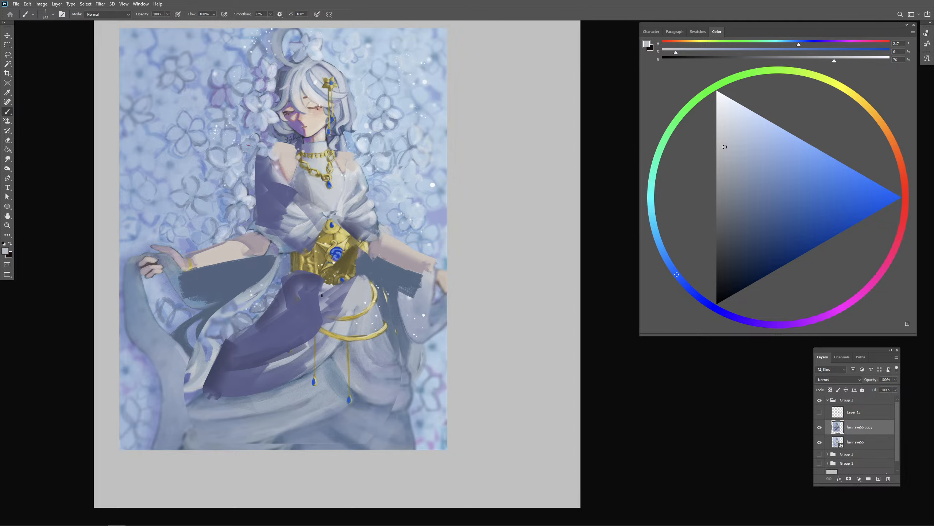
- Paint violet into the shaded drape's folds and extend its outer edge outward over the flower background
left_click(317, 189, "alt")
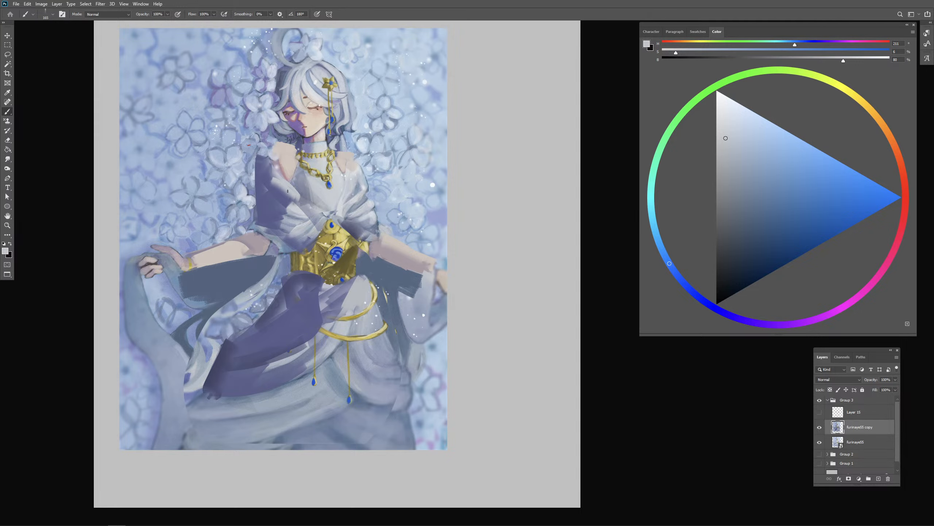
left_click(286, 195, "alt")
left_click(281, 197, "alt")
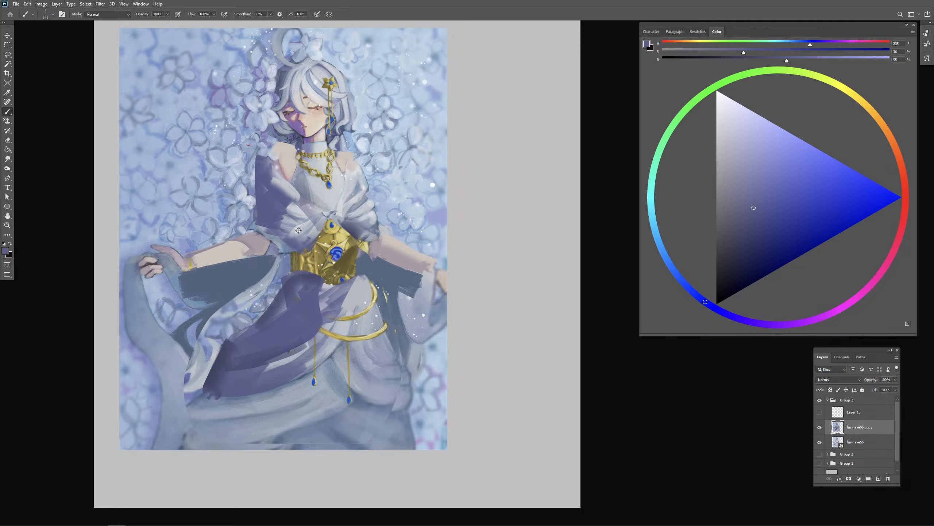
left_click_drag(298, 230, 308, 230)
left_click_drag(260, 199, 257, 218)
left_click(259, 200, "alt")
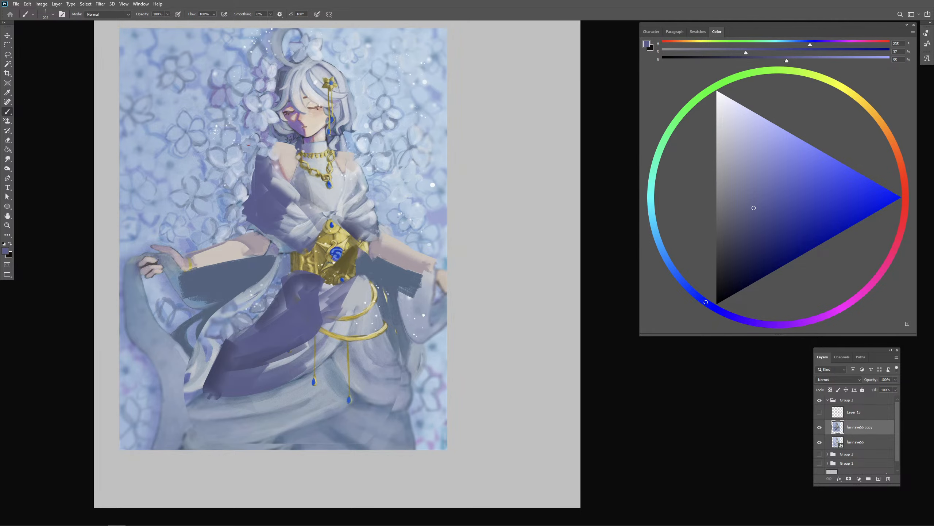
- Paint lighter grey-violet folds into the shadowed shoulder drape using sampled cloth tones
left_click_drag(332, 235, 344, 232)
left_click(298, 211, "alt")
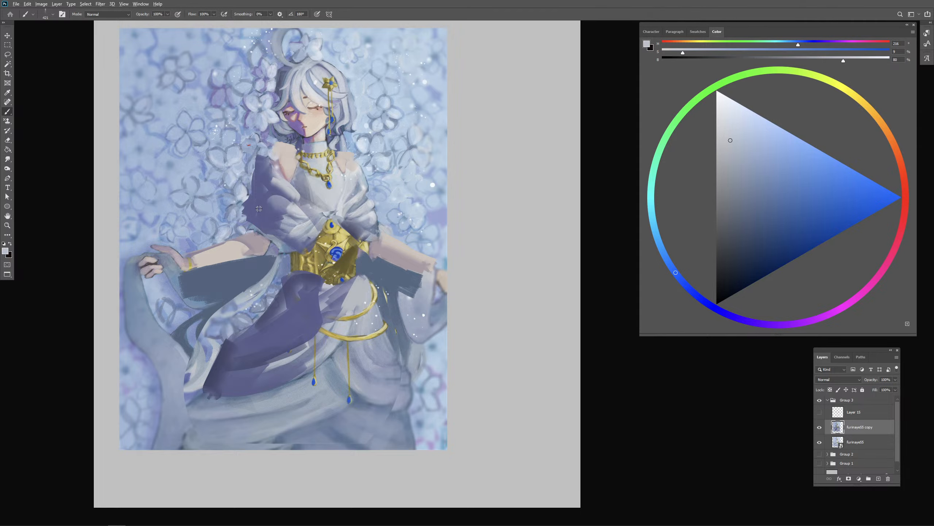
left_click_drag(259, 177, 245, 212)
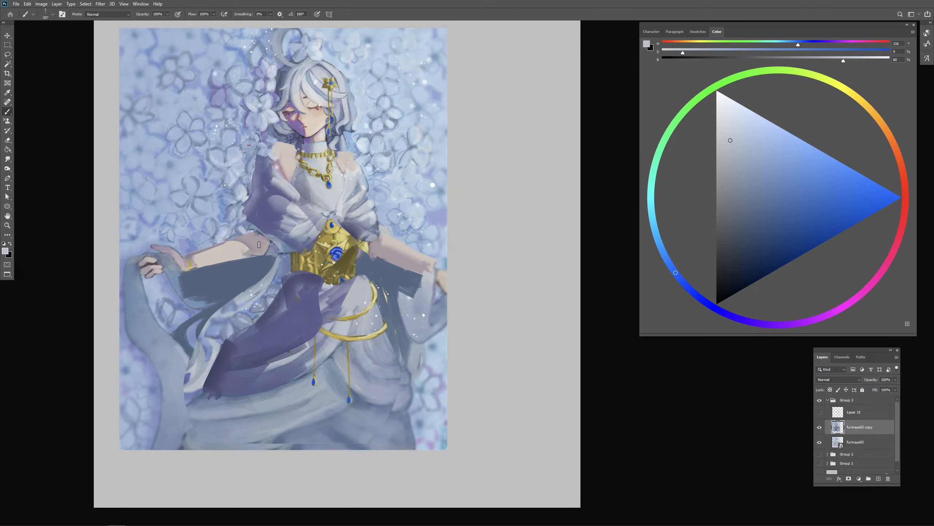
left_click(268, 204, "alt")
left_click_drag(260, 190, 257, 193)
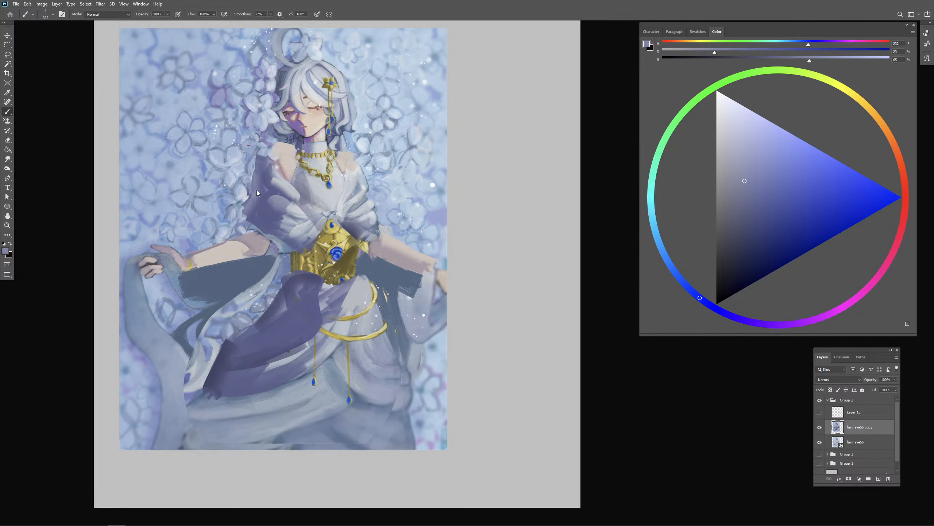
left_click(285, 191, "alt")
left_click(273, 217, "alt")
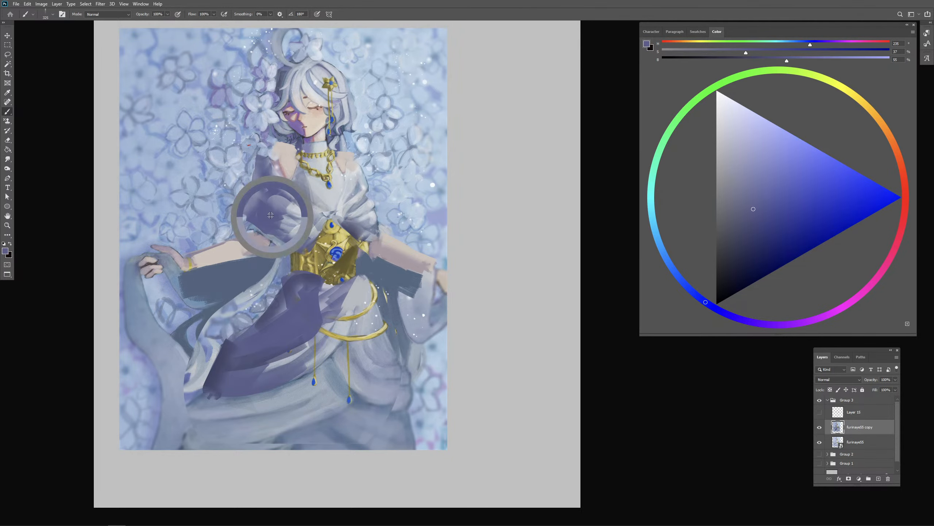
mouse_move(268, 190)
left_mouse_down()
mouse_move(261, 202)
mouse_move(290, 218)
mouse_move(296, 234)
mouse_move(311, 235)
left_mouse_up()
- Block near-white light over the chest and the drape on the lit side
mouse_move(342, 207)
left_mouse_down()
mouse_move(370, 207)
mouse_move(349, 200)
left_mouse_up()
left_click(339, 185, "alt")
left_click(718, 113)
key("ctrl+z")
left_click_drag(349, 201, 367, 214)
left_click_drag(369, 188, 380, 213)
mouse_move(368, 180)
left_mouse_down()
mouse_move(330, 194)
mouse_move(318, 185)
mouse_move(342, 196)
mouse_move(320, 197)
mouse_move(307, 188)
mouse_move(347, 202)
mouse_move(335, 179)
left_mouse_up()
- Rework the edge between shadow and light across the chest, alternating sampled grey-violet and near-white cloth tones
right_click(328, 190, "alt")
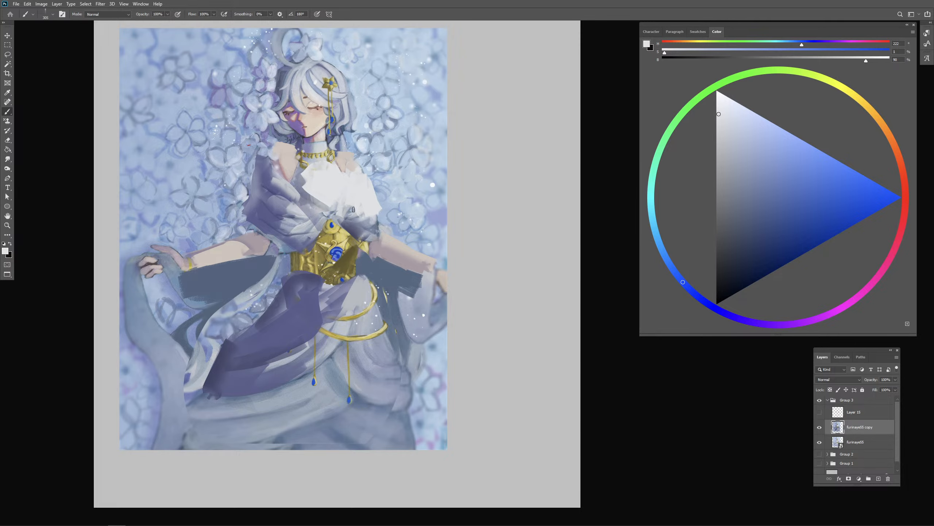
right_click(342, 204, "alt")
left_click(306, 190, "alt")
right_click(318, 204, "alt")
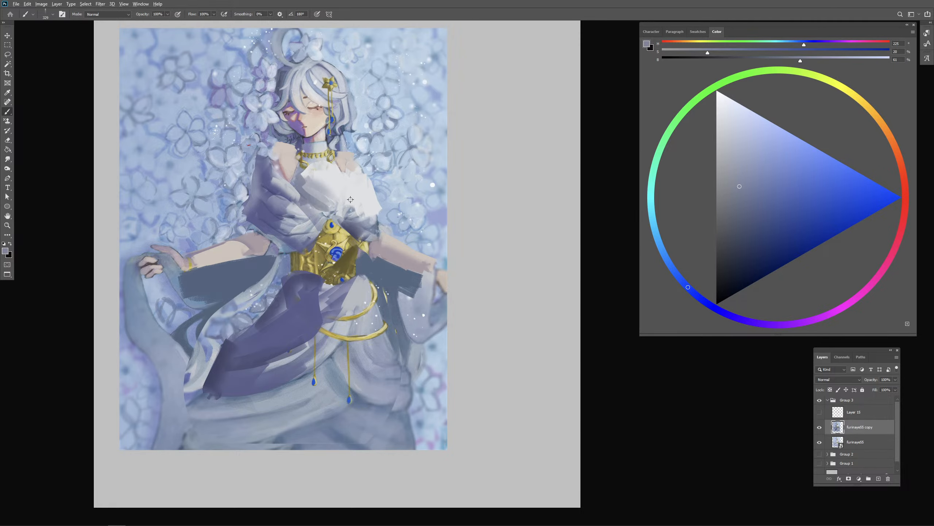
left_click(310, 195, "alt")
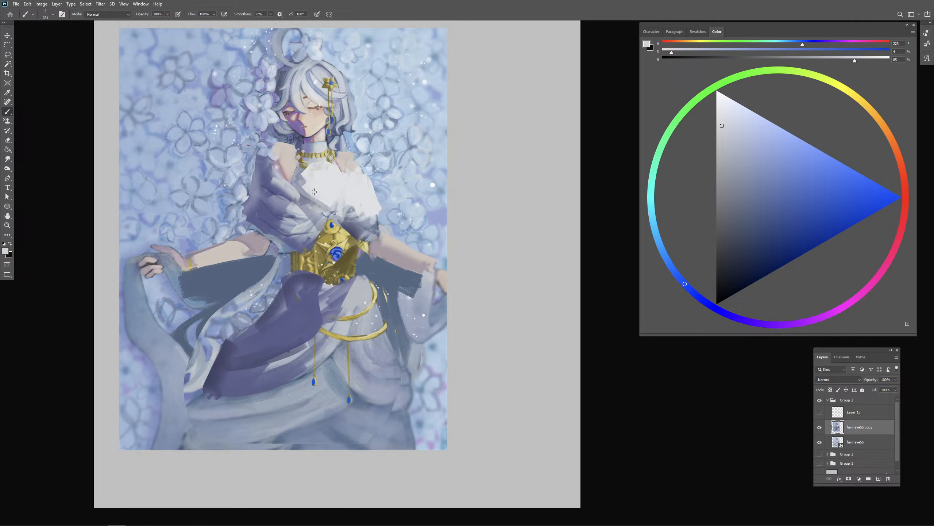
right_click(312, 193, "alt")
left_click(302, 182, "alt")
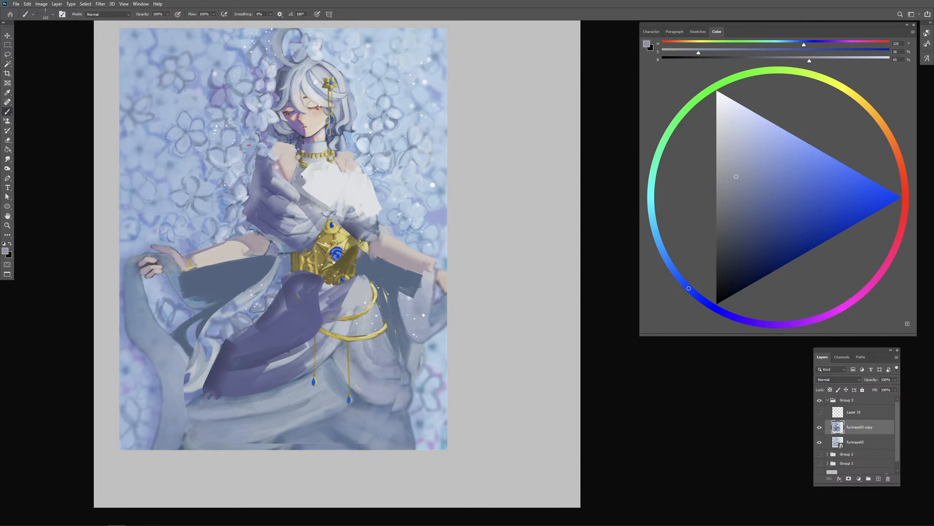
mouse_move(302, 177)
left_mouse_down()
mouse_move(358, 196)
mouse_move(356, 189)
mouse_move(350, 220)
left_mouse_up()
left_click(344, 201, "alt")
right_click(347, 234, "alt")
left_click(343, 194, "alt")
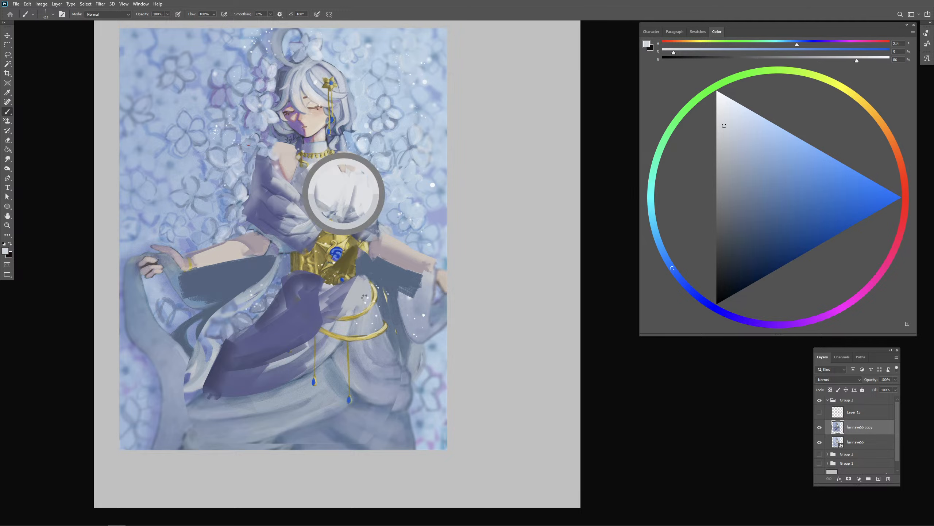
left_click(335, 188, "alt")
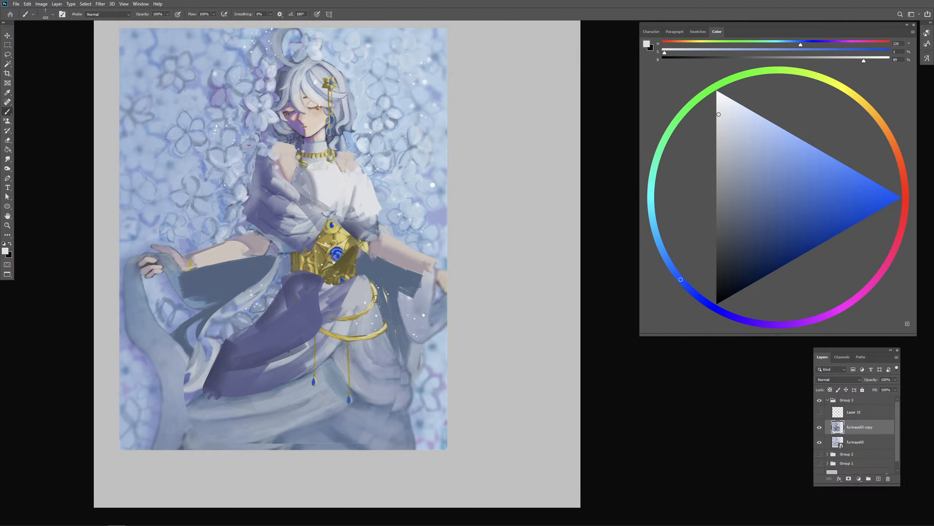
- Toggle the repainted copy's visibility to compare it with the original painting
right_click(367, 296, "alt")
left_click(821, 427)
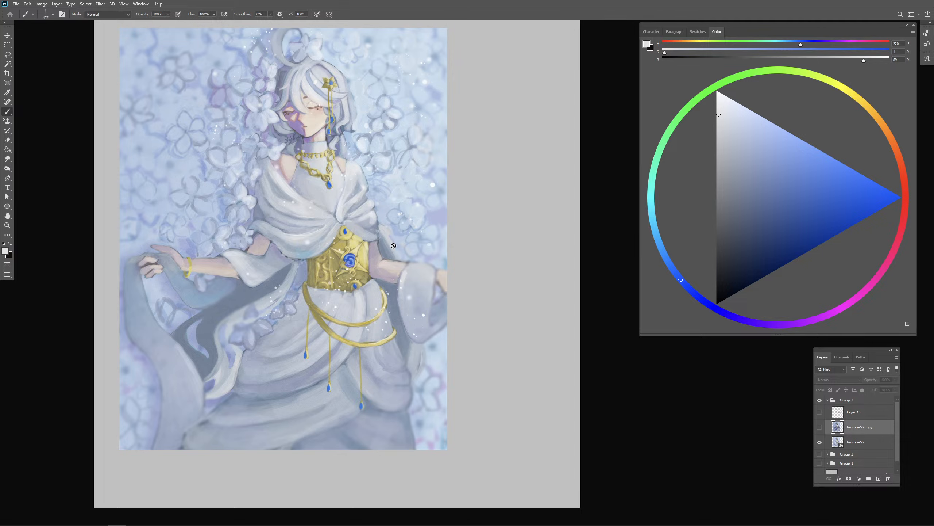
left_click(820, 427)
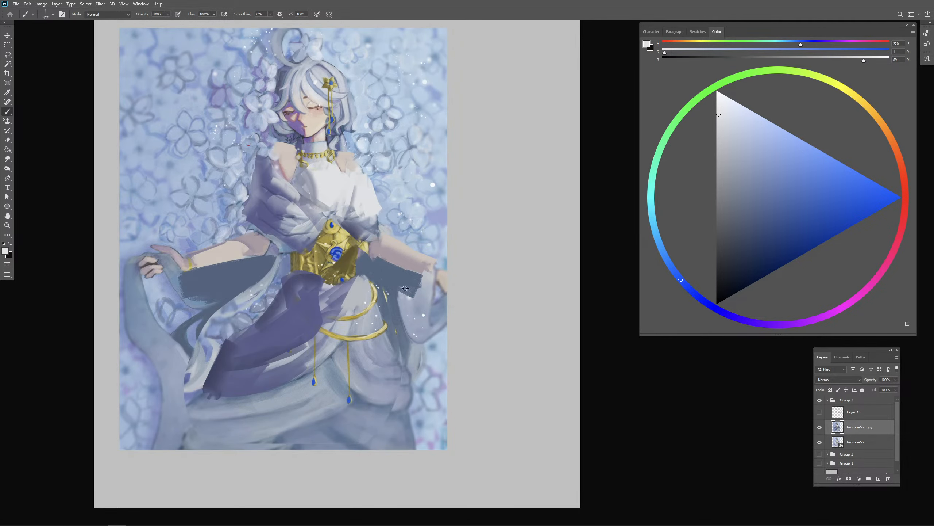
- Paint a blue-violet shadow fold down the lit side of the skirt, over the outer ends of the gold chains
left_click(410, 304, "alt")
left_click(342, 290, "alt")
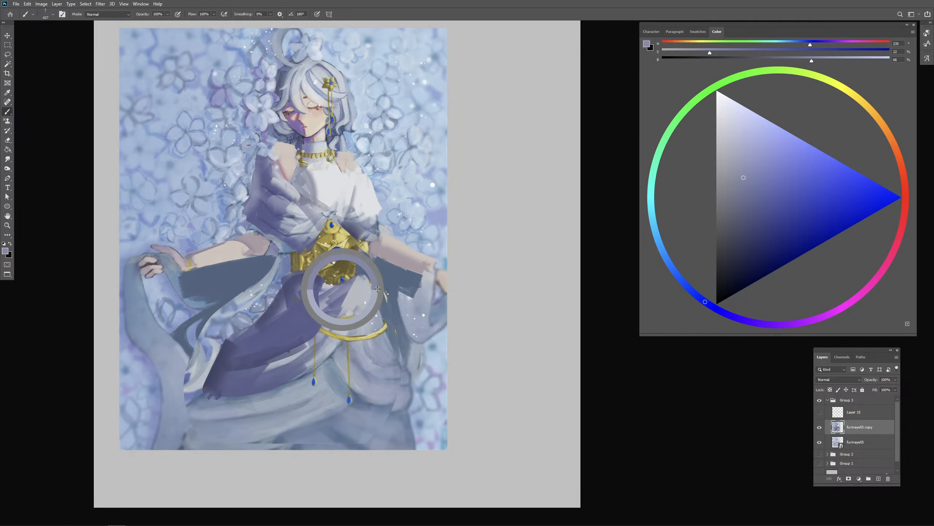
left_click(411, 291, "alt")
left_click_drag(357, 288, 373, 333)
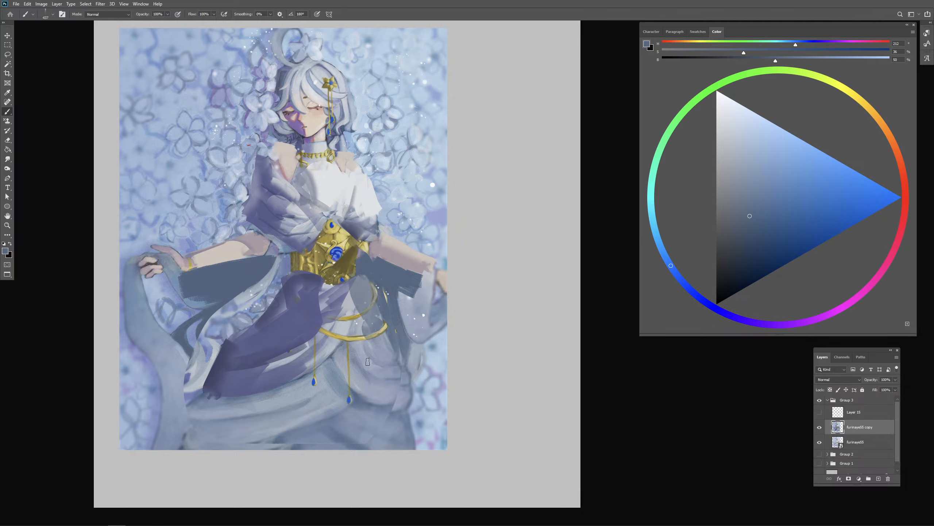
left_click(316, 302, "alt")
left_click(363, 296, "alt")
mouse_move(382, 368)
left_mouse_down()
mouse_move(367, 312)
mouse_move(392, 385)
left_mouse_up()
- Paint a narrow near-white light strip down the hanging sleeve and a small highlight behind the elbow on the lit side
key("bracketleft")
left_click(368, 215, "alt")
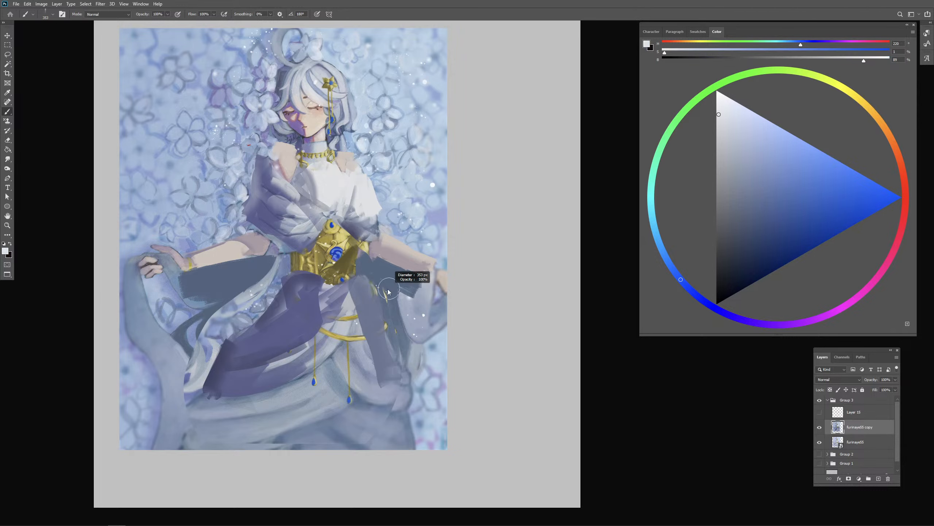
mouse_move(405, 276)
left_mouse_down()
mouse_move(409, 353)
mouse_move(412, 337)
mouse_move(411, 344)
left_mouse_up()
key("ctrl+z")
key("ctrl+z")
right_click(403, 304, "alt")
mouse_move(405, 273)
left_mouse_down()
mouse_move(415, 342)
mouse_move(401, 281)
left_mouse_up()
left_click(390, 274, "alt")
left_click(370, 214, "alt")
mouse_move(387, 239)
left_mouse_down()
mouse_move(442, 273)
mouse_move(381, 246)
left_mouse_up()
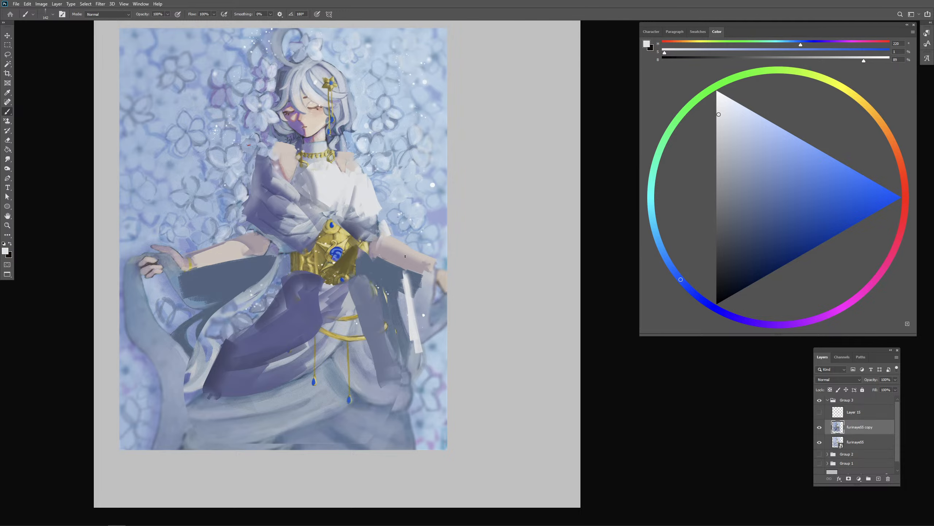
- Repaint the lit-side wrist and hand in sampled grey-pink and skin tones, extending the hand slightly past the picture edge
left_click(429, 259, "alt")
left_click_drag(431, 260, 439, 293)
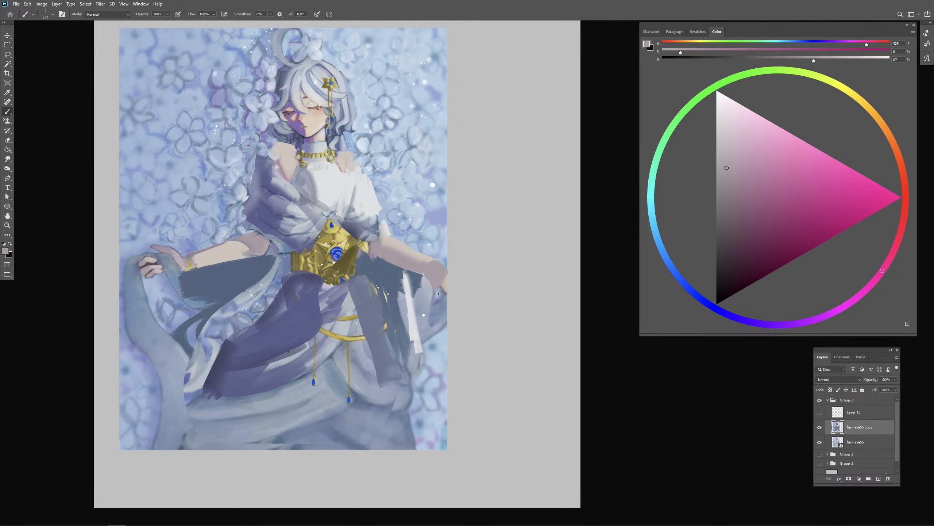
left_click(436, 259, "alt")
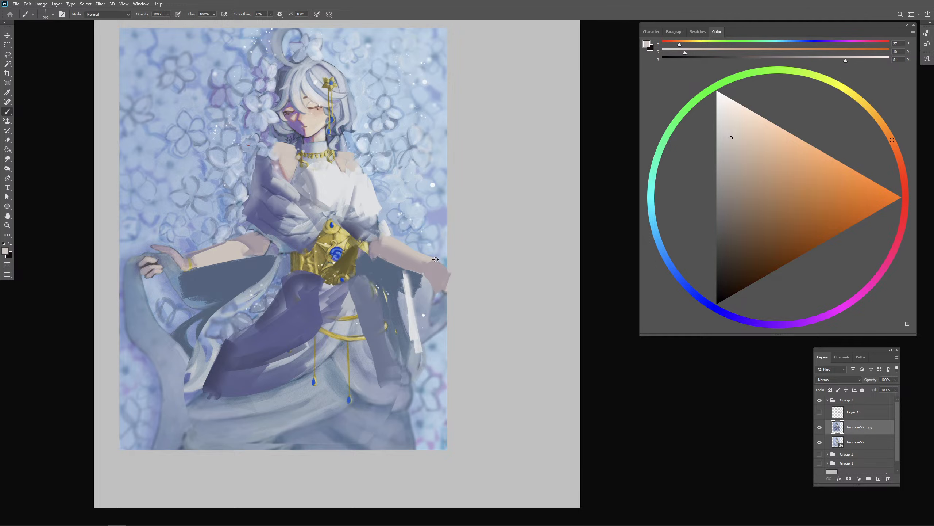
left_click(421, 255, "alt")
left_click_drag(440, 263, 447, 272)
- Block near-white light down the front of the skirt below the corset, undoing unsuitable strokes
left_click(385, 322, "alt")
mouse_move(348, 298)
left_mouse_down()
mouse_move(363, 339)
mouse_move(340, 315)
left_mouse_up()
left_click(412, 301, "alt")
right_click(342, 343, "alt")
key("ctrl+z")
right_click(352, 359, "alt")
mouse_move(371, 390)
left_mouse_down()
mouse_move(345, 356)
mouse_move(370, 396)
mouse_move(349, 317)
mouse_move(348, 368)
mouse_move(377, 395)
left_mouse_up()
key("ctrl+z")
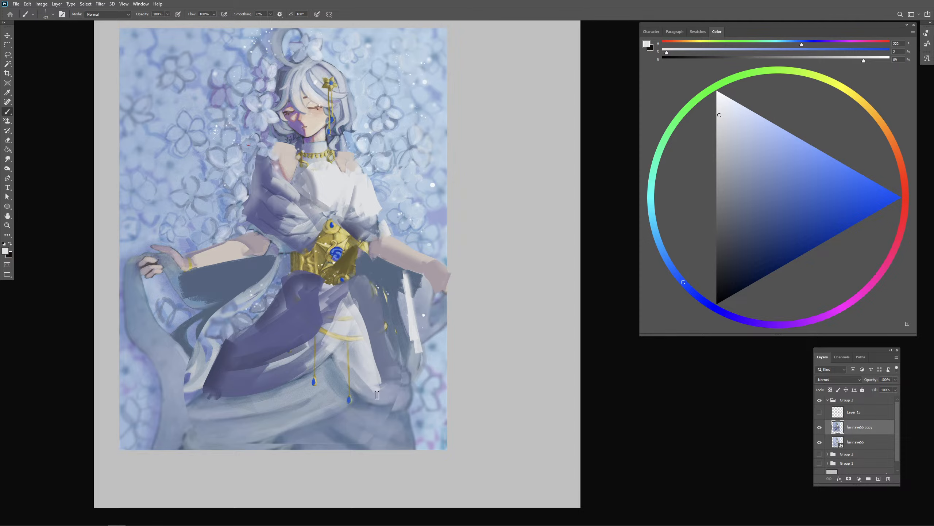
- Extend the near-white light over the lower front of the skirt with broader strokes, covering the hanging tassels
left_click_drag(342, 364, 380, 390)
mouse_move(338, 332)
left_mouse_down()
mouse_move(293, 390)
mouse_move(340, 354)
mouse_move(331, 395)
mouse_move(318, 388)
mouse_move(333, 412)
mouse_move(320, 366)
mouse_move(349, 407)
left_mouse_up()
right_click(334, 398, "alt")
left_click_drag(320, 356, 353, 394)
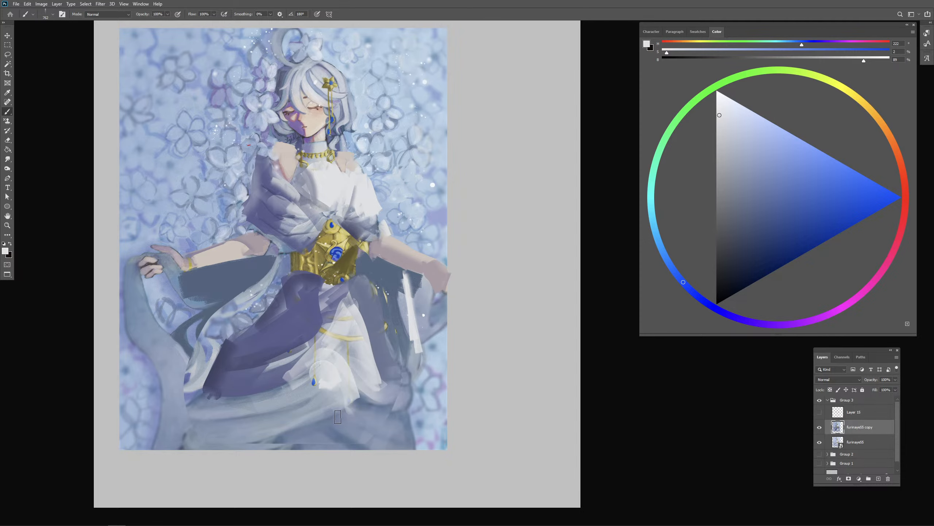
left_click(301, 389, "alt")
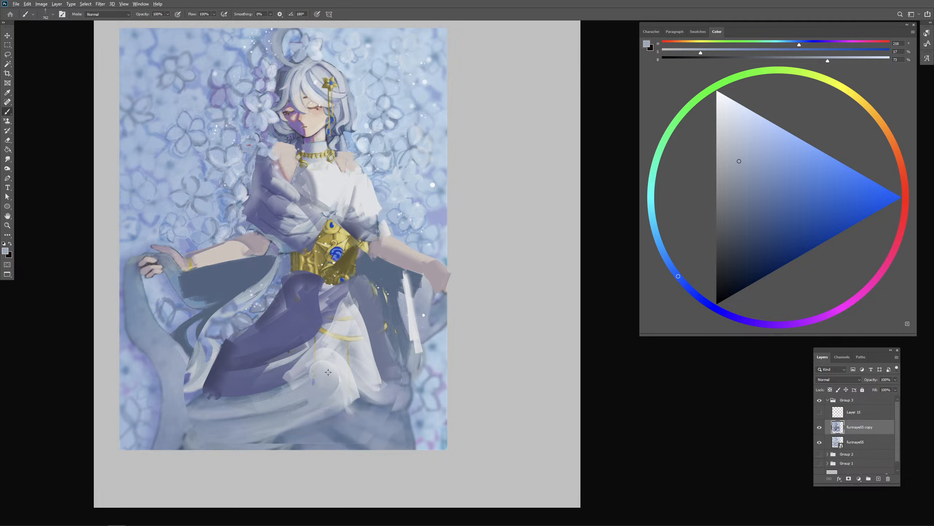
- Brush sampled violet shadow across the lower skirt in large strokes that run past the picture's bottom edge
right_click(324, 380, "alt")
left_click(274, 382, "alt")
left_click_drag(246, 395, 308, 385)
right_click(295, 406, "alt")
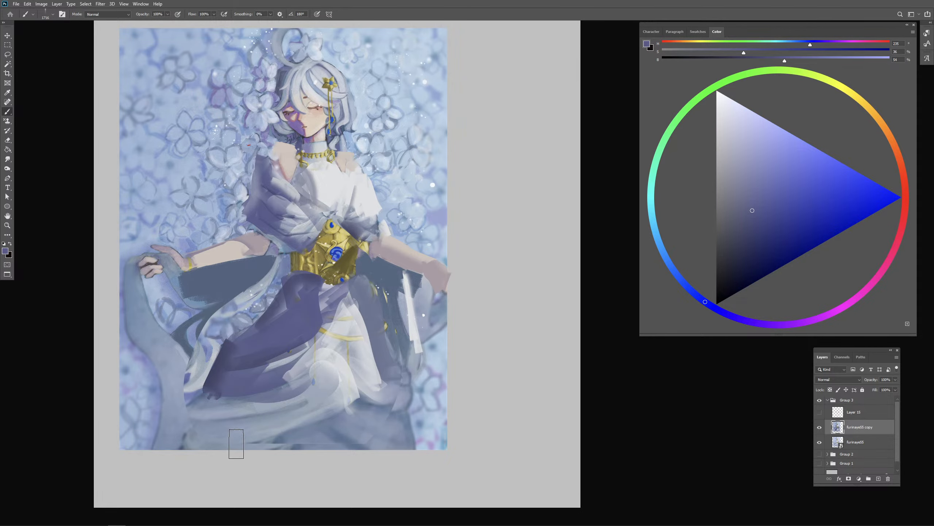
left_click(226, 362, "alt")
left_click_drag(195, 446, 313, 408)
mouse_move(308, 453)
left_mouse_down()
mouse_move(345, 407)
mouse_move(357, 436)
left_mouse_up()
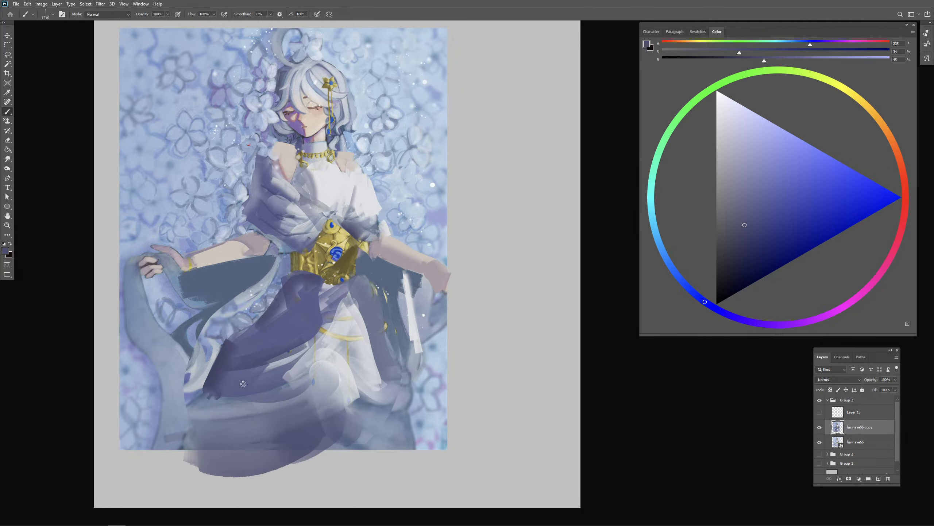
- Shade the raised skirt cloth hanging from the shadow-side hand with dark violet strokes
right_click(236, 378, "alt")
left_click_drag(136, 308, 170, 380)
left_click_drag(149, 327, 184, 391)
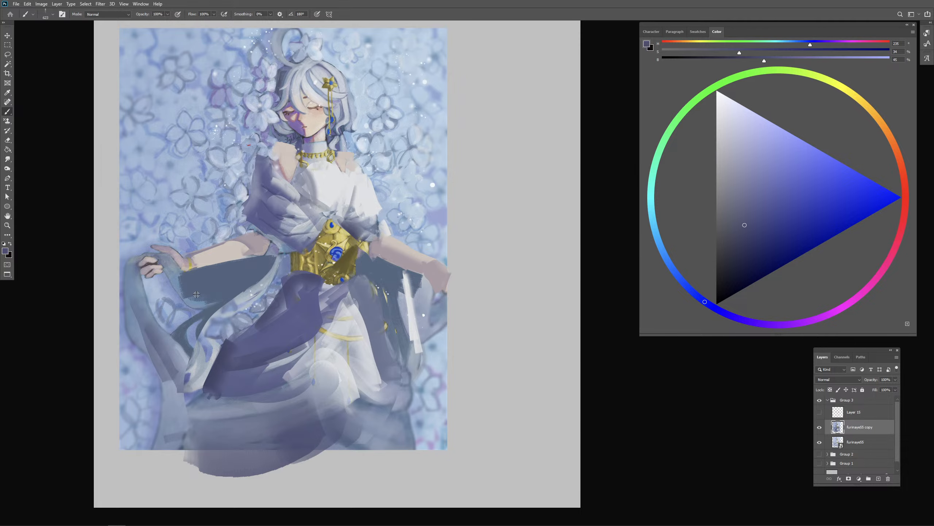
right_click(196, 295, "alt")
left_click_drag(177, 280, 187, 302)
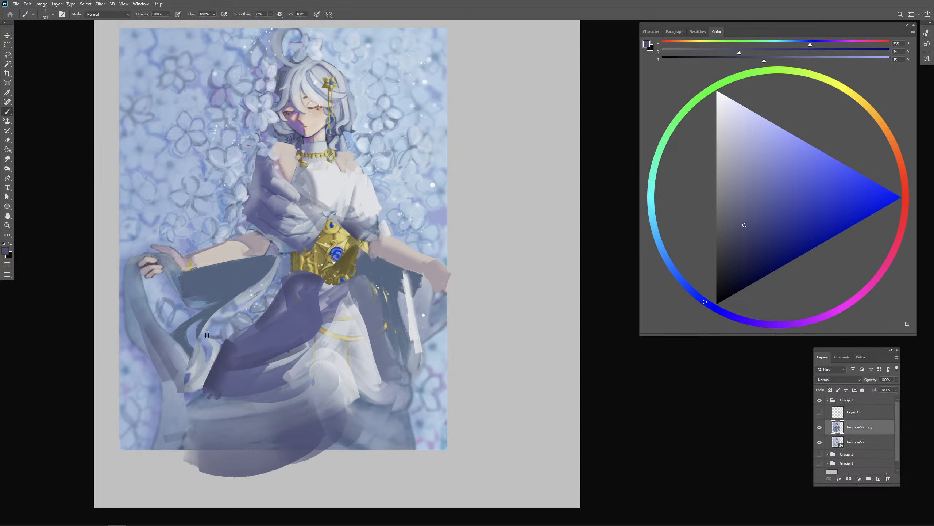
- Refine the underside of the shadow-side forearm with a smaller brush and sampled grey-pink skin shadow
right_click(251, 257, "alt")
left_click(254, 249, "alt")
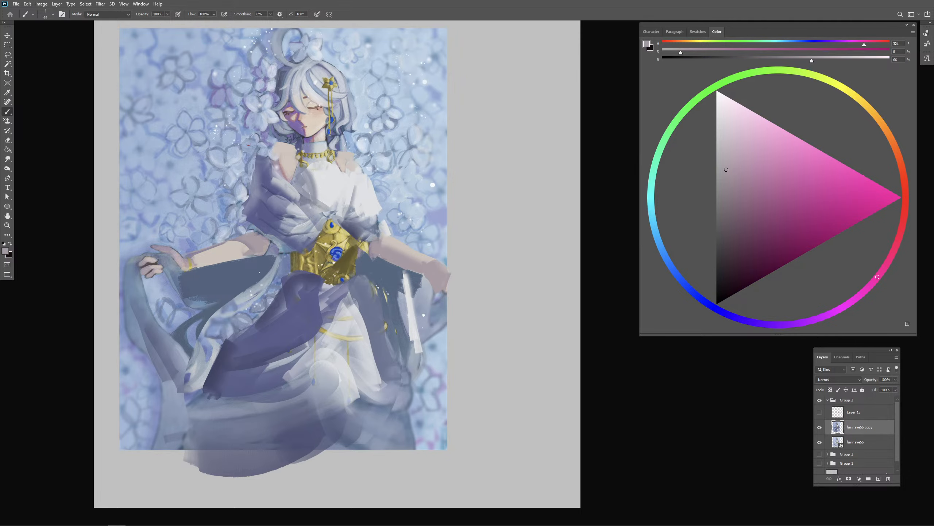
left_click(259, 245, "alt")
right_click(254, 253, "alt")
left_click_drag(226, 261, 266, 256)
left_click(257, 251, "alt")
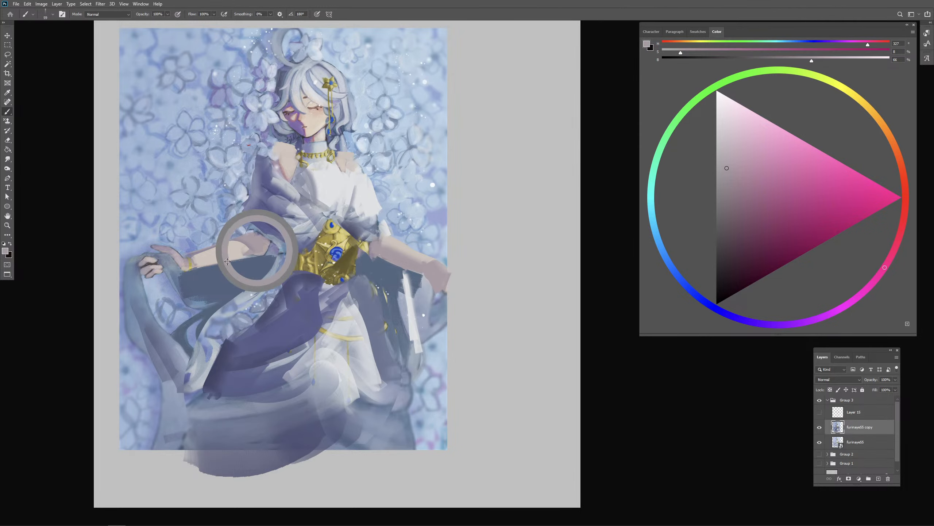
right_click(232, 261, "alt")
left_click_drag(201, 266, 262, 253)
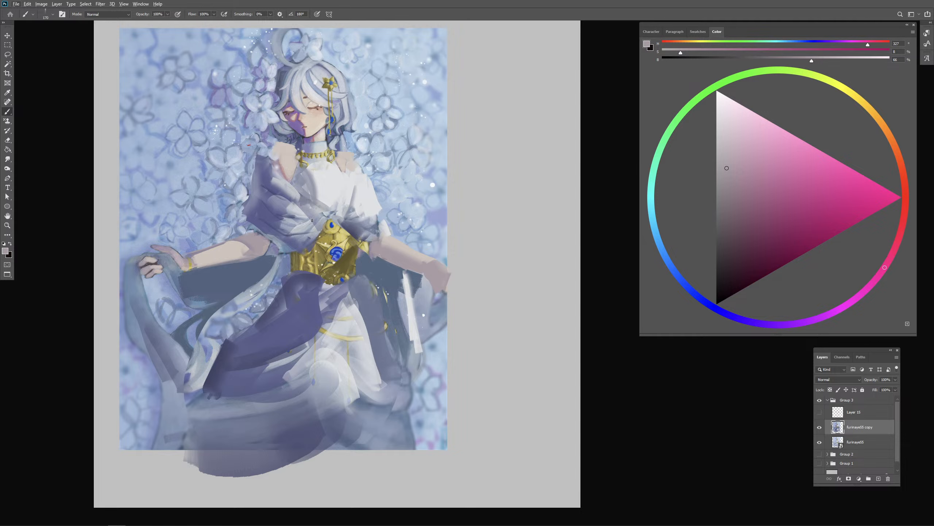
- Paint near-white lit cloth below the shadow-side wrist, using the light tone sampled from the chest
left_click(330, 140, "alt")
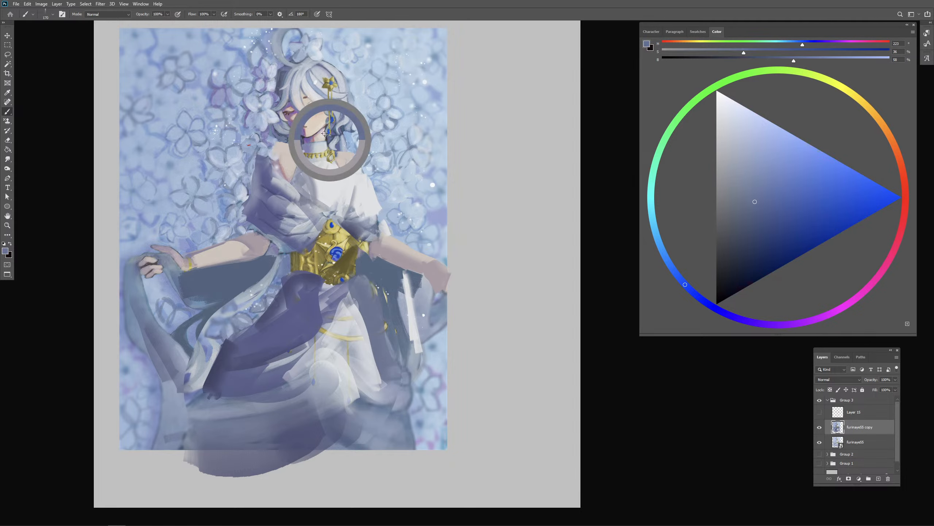
left_click(313, 138, "alt")
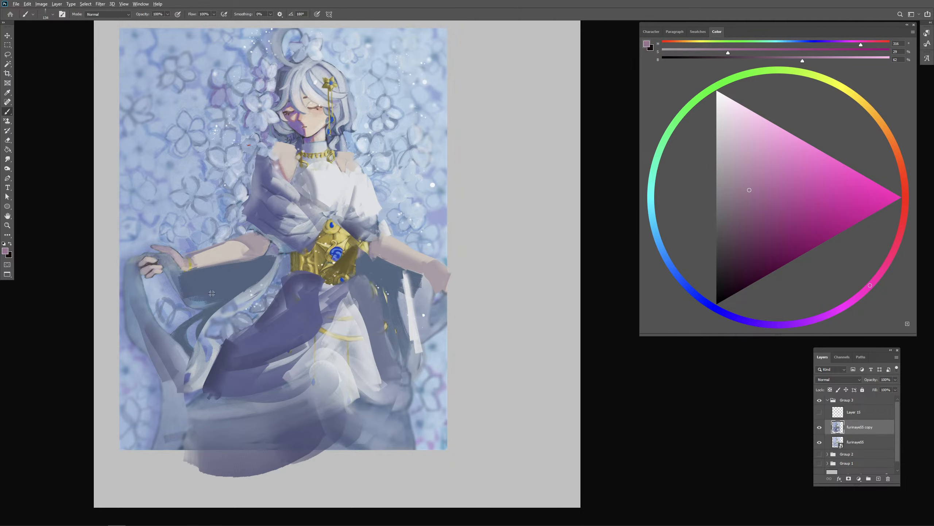
left_click(194, 284, "alt")
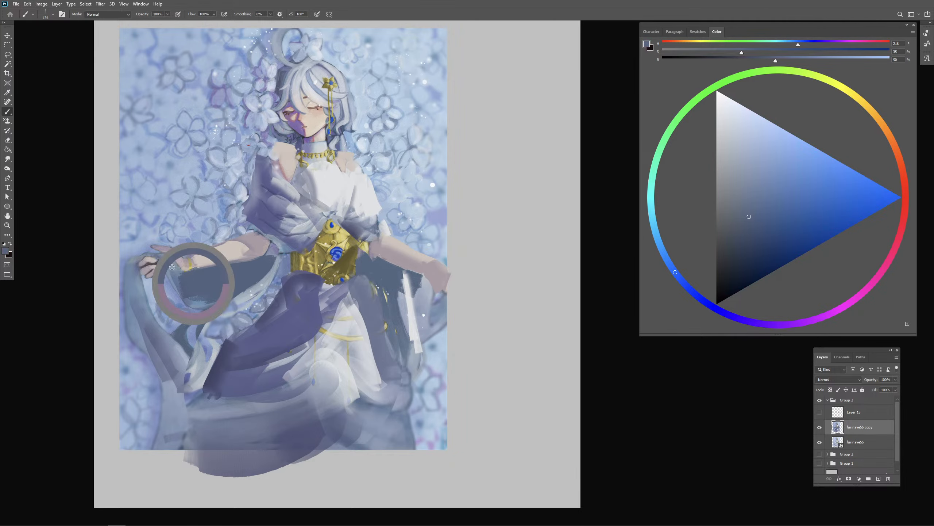
left_click(338, 186, "alt")
left_click_drag(166, 260, 185, 288)
mouse_move(171, 262)
left_mouse_down()
mouse_move(203, 291)
mouse_move(212, 275)
mouse_move(204, 291)
mouse_move(212, 305)
mouse_move(215, 283)
left_mouse_up()
left_click(226, 285, "alt")
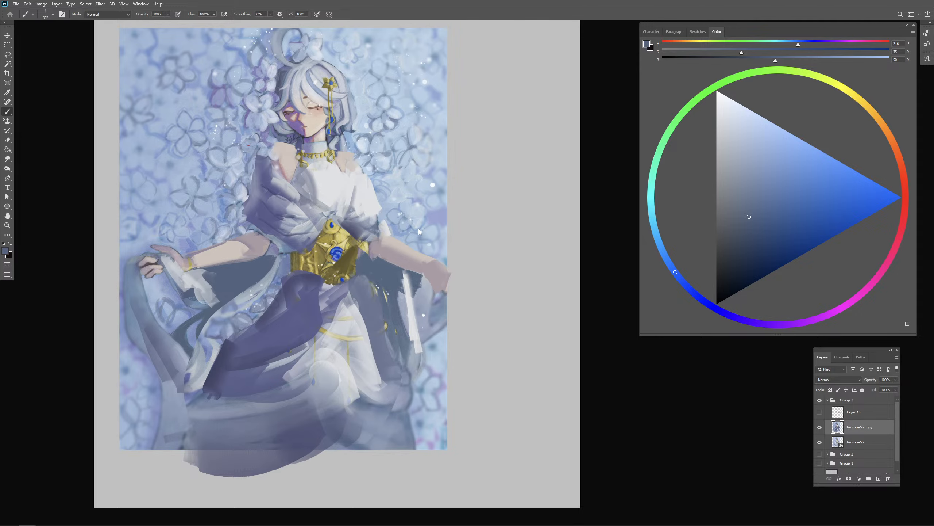
- Mark the lit spots on the chest, skirt and wrist cloth in orange-red on a new layer
left_click_drag(335, 187, 329, 189)
left_click_drag(332, 191, 336, 190)
left_click(343, 184, "alt")
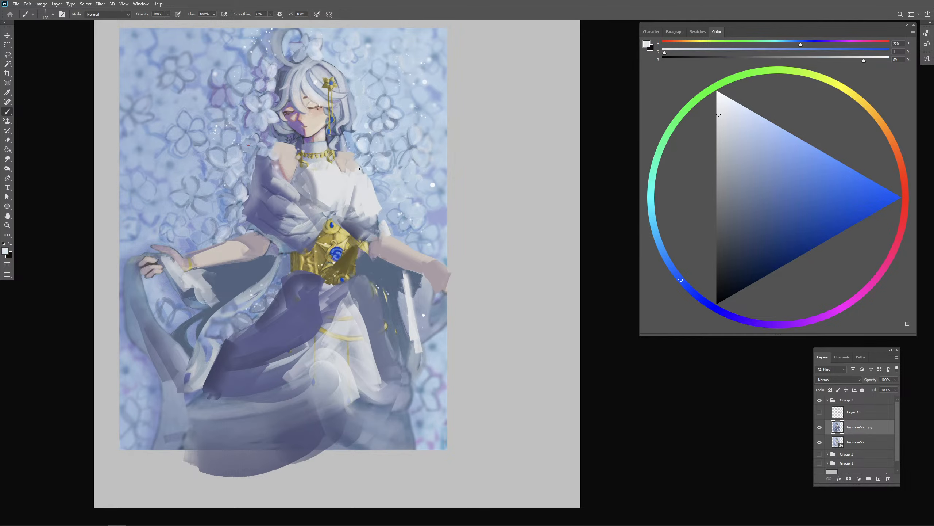
left_click(903, 168)
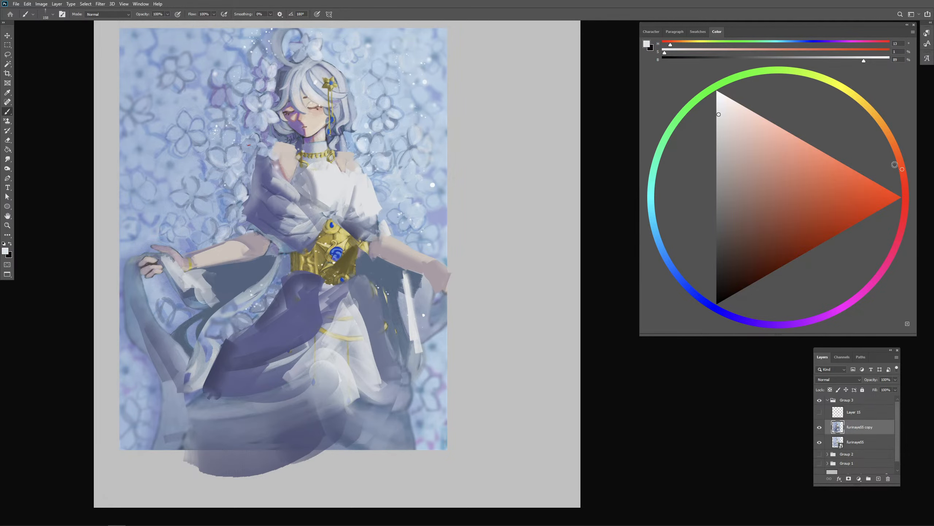
left_click(859, 200)
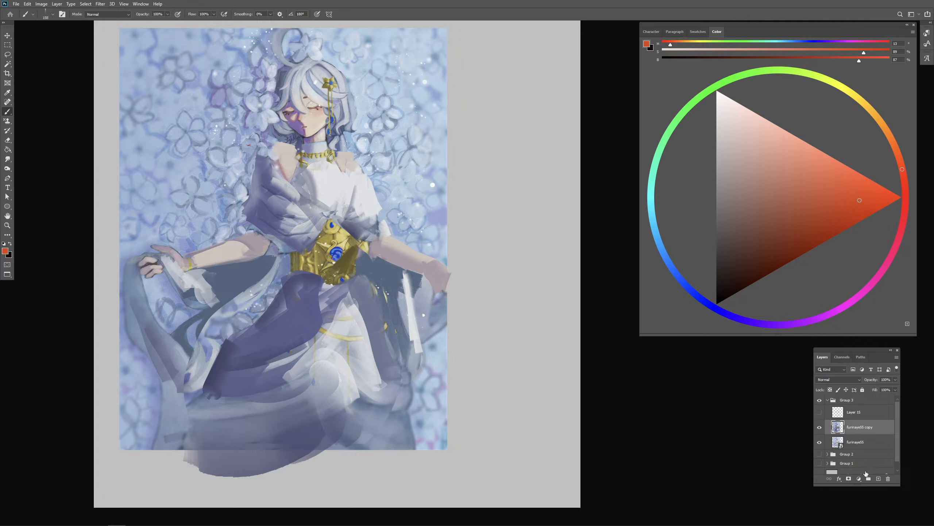
left_click(879, 478)
left_click(354, 178)
left_click(349, 338)
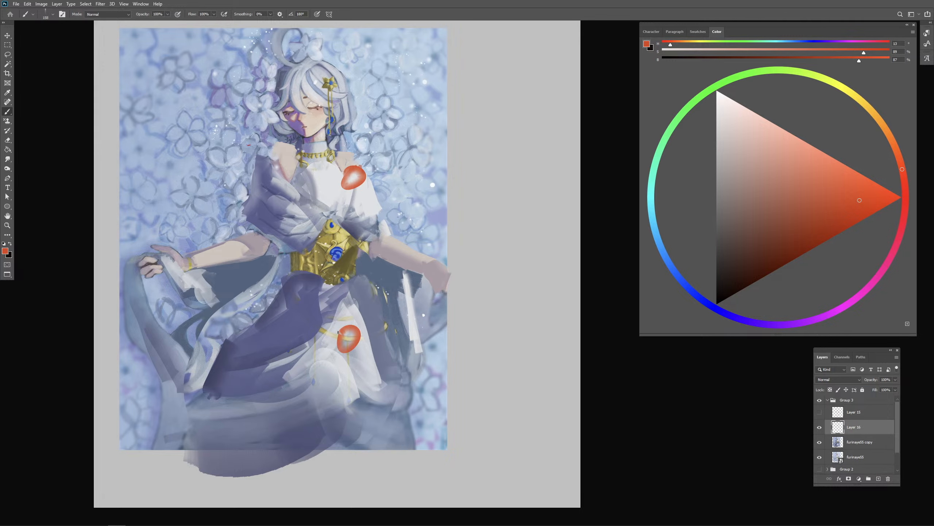
left_click(180, 273)
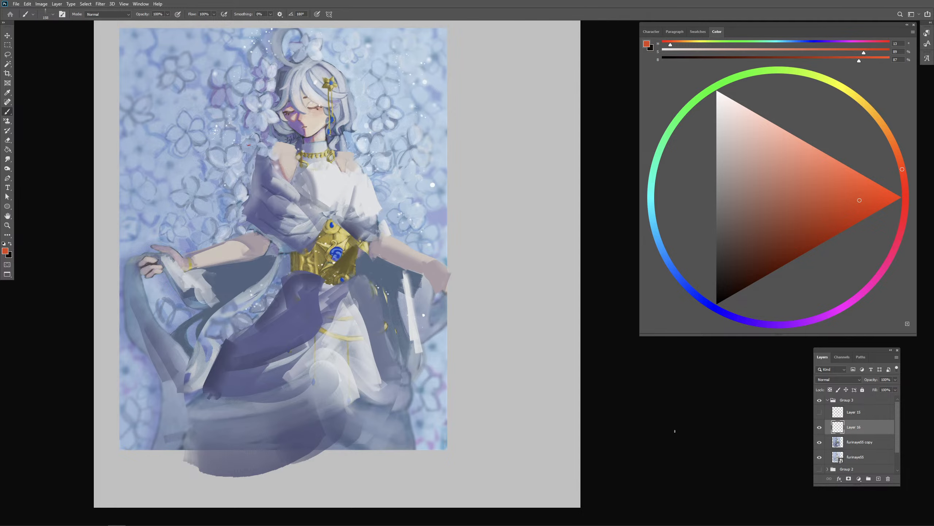
- Merge the new layer with the repainted copy and toggle its visibility to compare it with the original
left_click(852, 446, "shift")
key("ctrl+e")
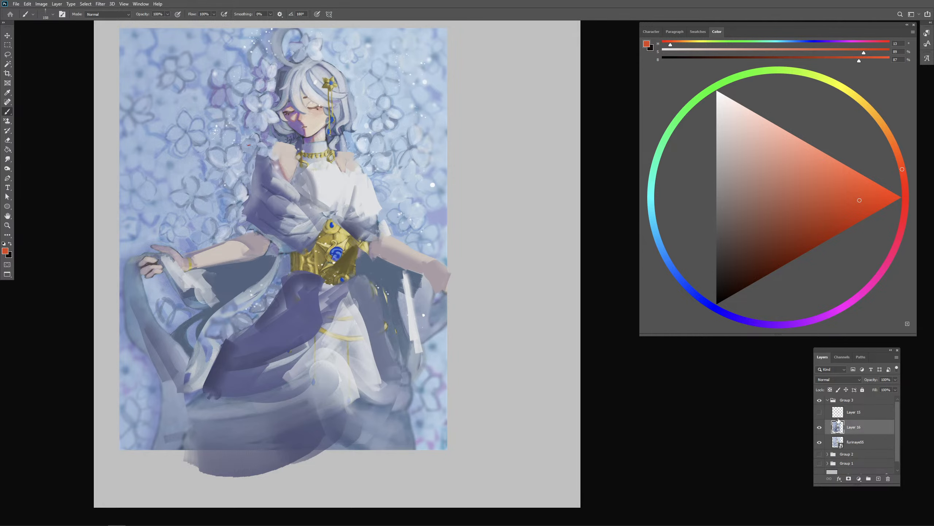
left_click(820, 427)
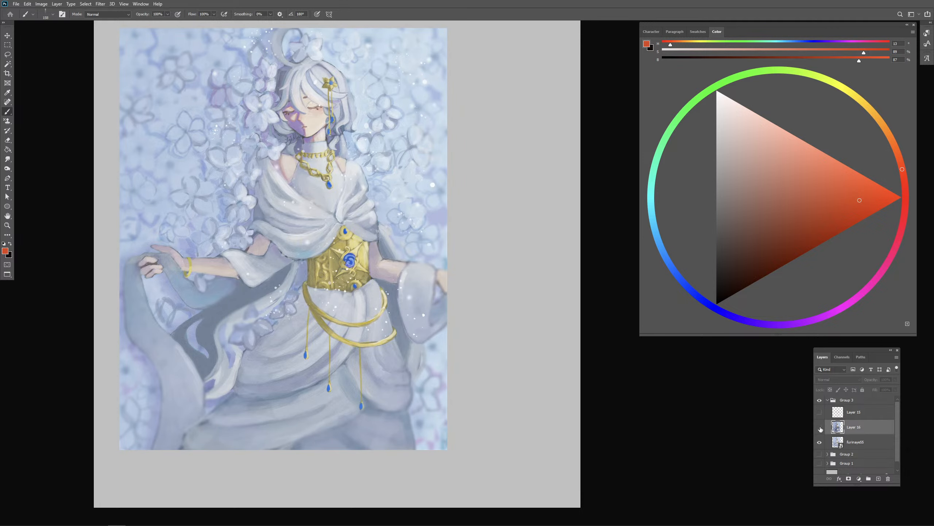
left_click(820, 427)
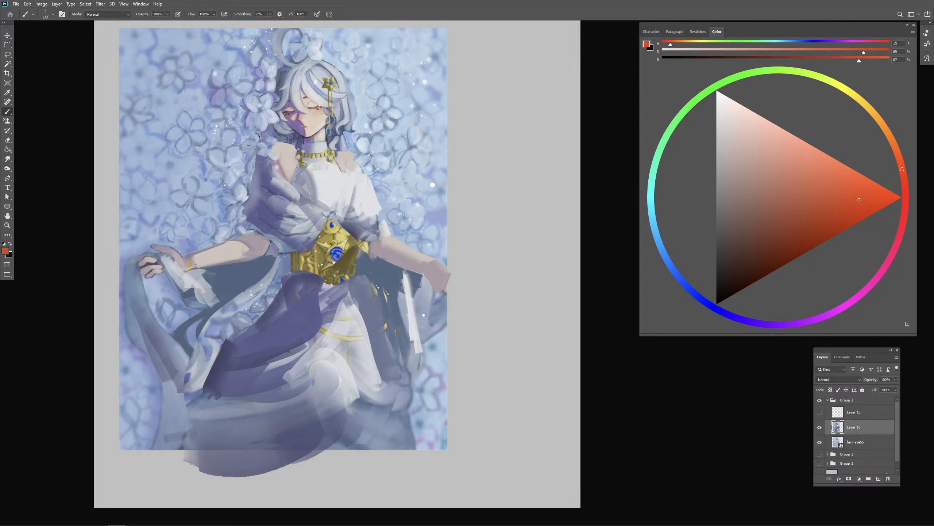
- Lighten the repainted copy of the white-robed figure with a Levels adjustment and toggle its visibility to compare it with the original
left_click(41, 4)
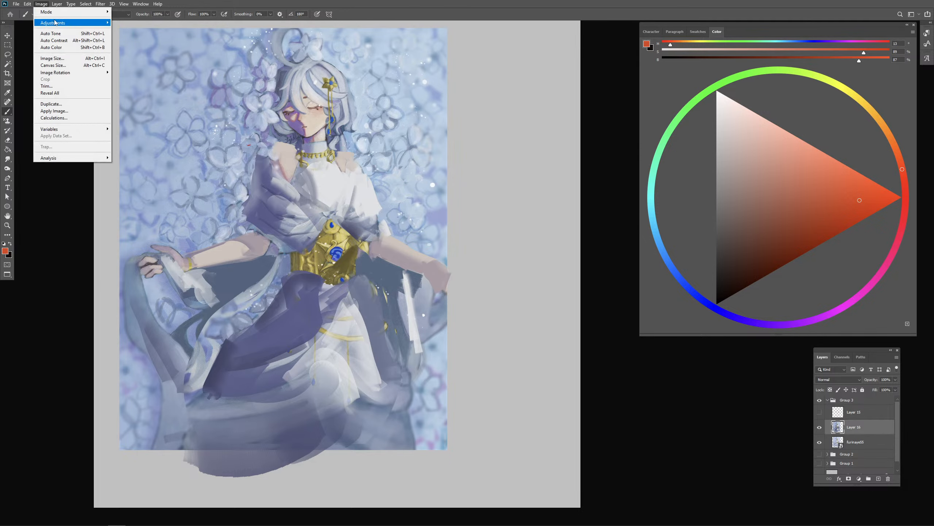
mouse_move(92, 23)
left_click(127, 29)
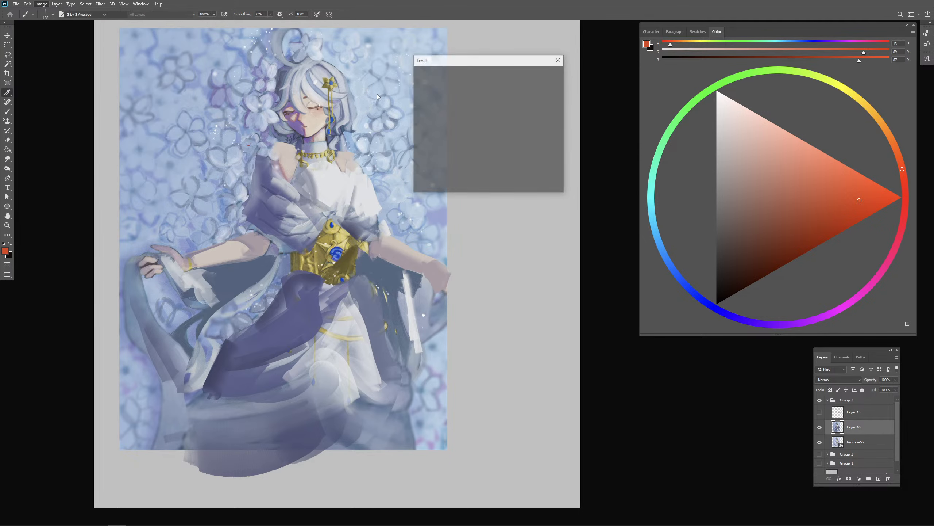
left_click_drag(471, 141, 423, 142)
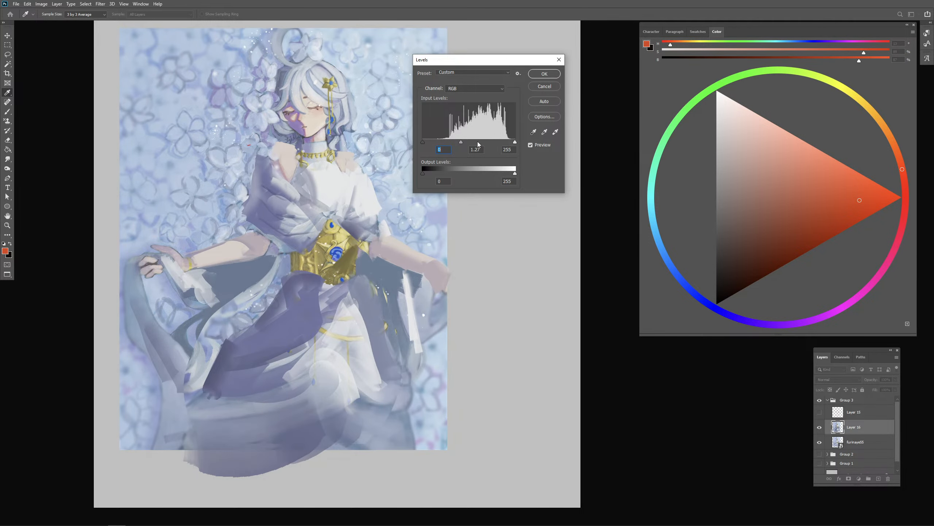
left_click_drag(516, 142, 514, 142)
left_click(540, 75)
left_click(820, 428)
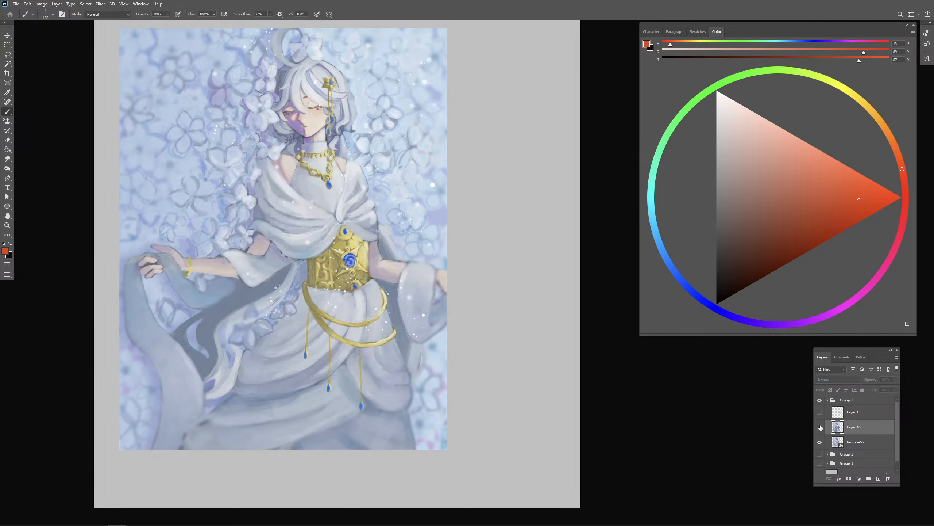
left_click(820, 428)
left_click(820, 427)
left_click(820, 427)
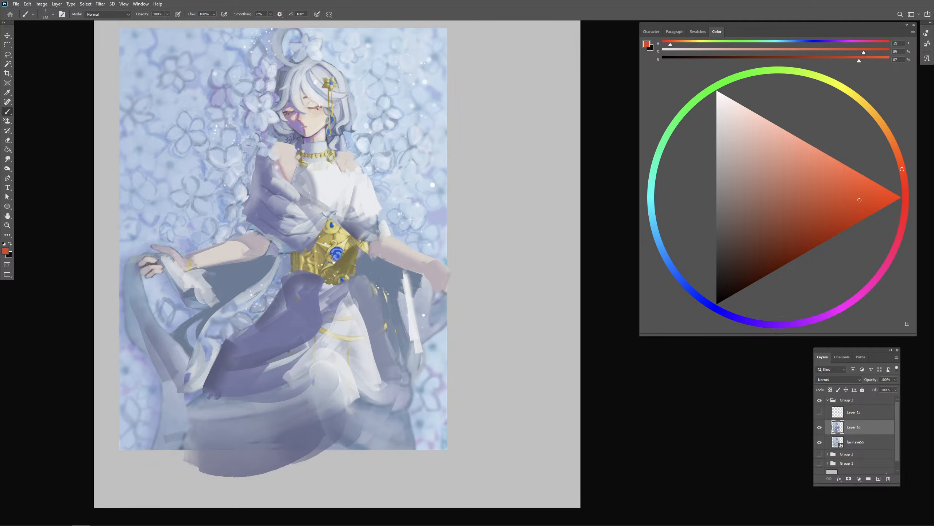
- Hide Group 3 and place the pink-haired figure image changli_FIN_1 above a new empty group
left_click(828, 400)
left_click(820, 401)
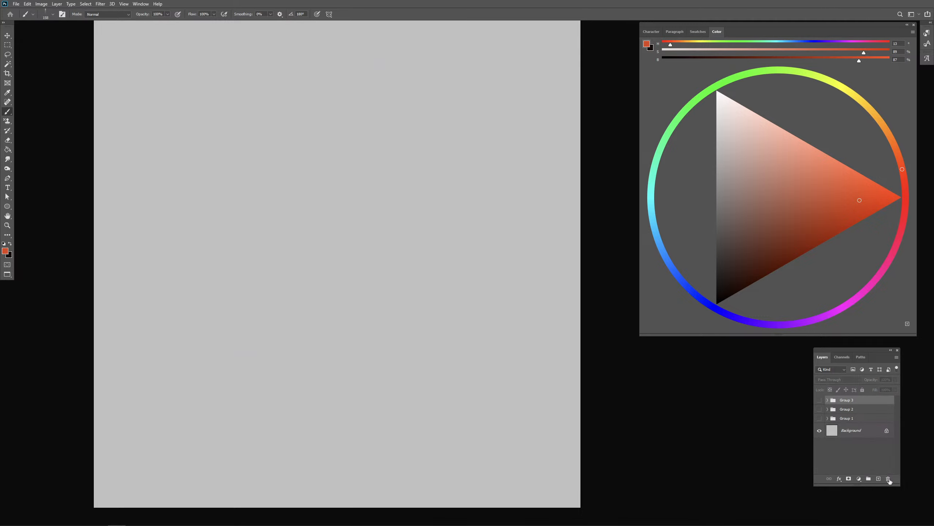
left_click(869, 479)
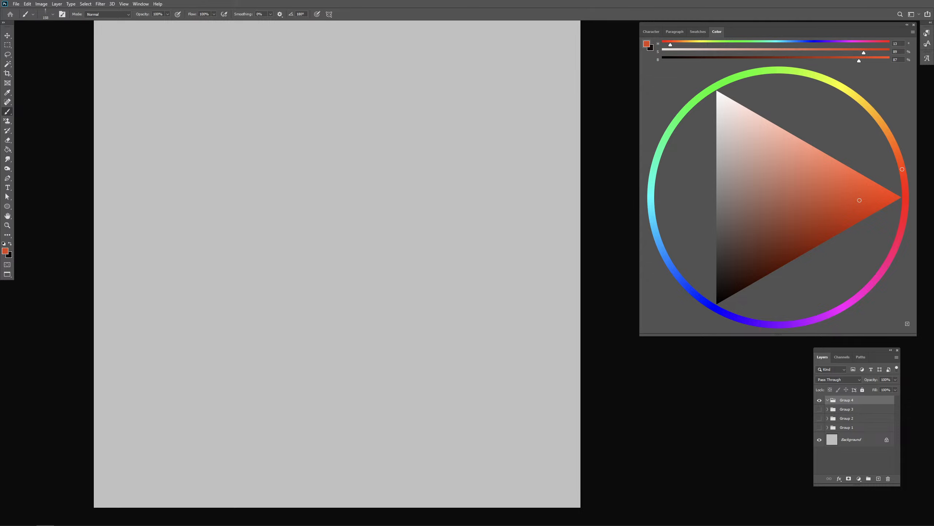
left_click_drag(7, 294, 283, 229)
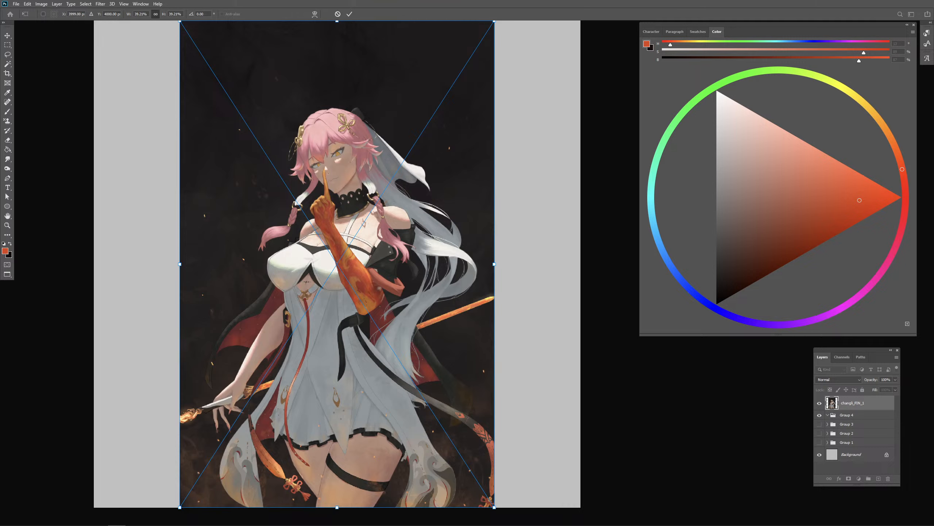
key("b")
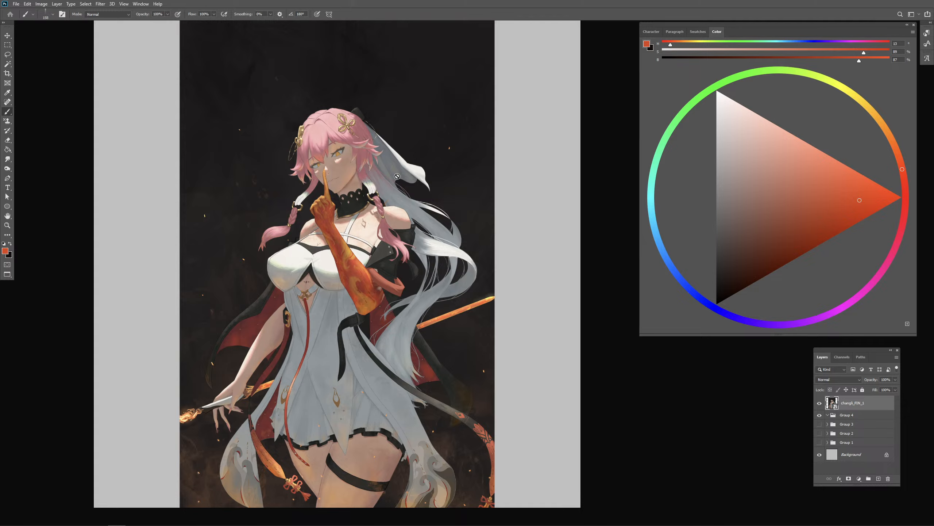
- Add one empty layer above the pink-haired figure painting and duplicate the painting as a rasterized copy
left_click(879, 478)
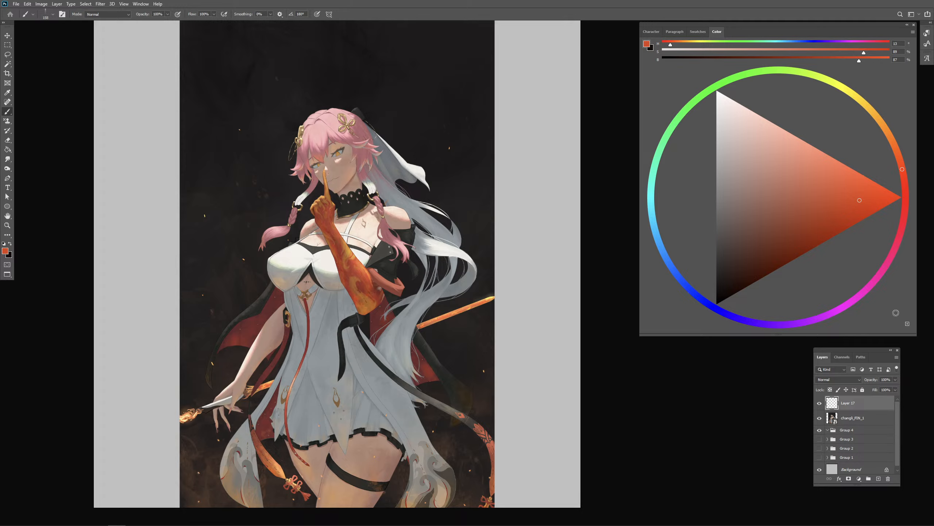
left_click(879, 478)
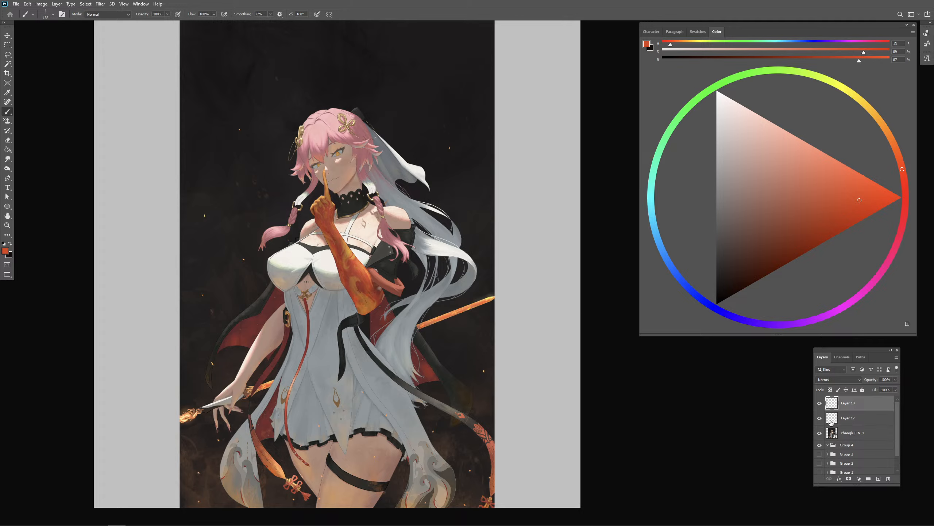
key("ctrl+z")
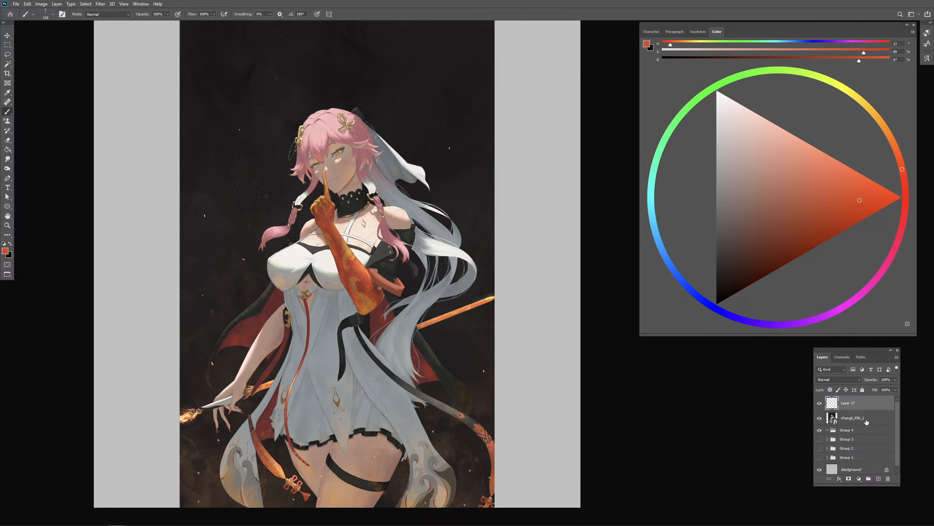
right_click(848, 421)
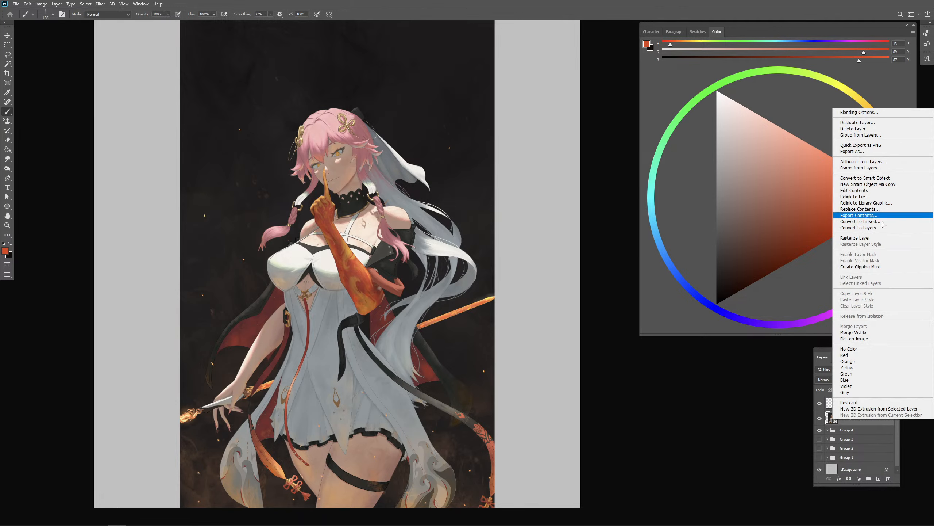
left_click(857, 123)
key("Return")
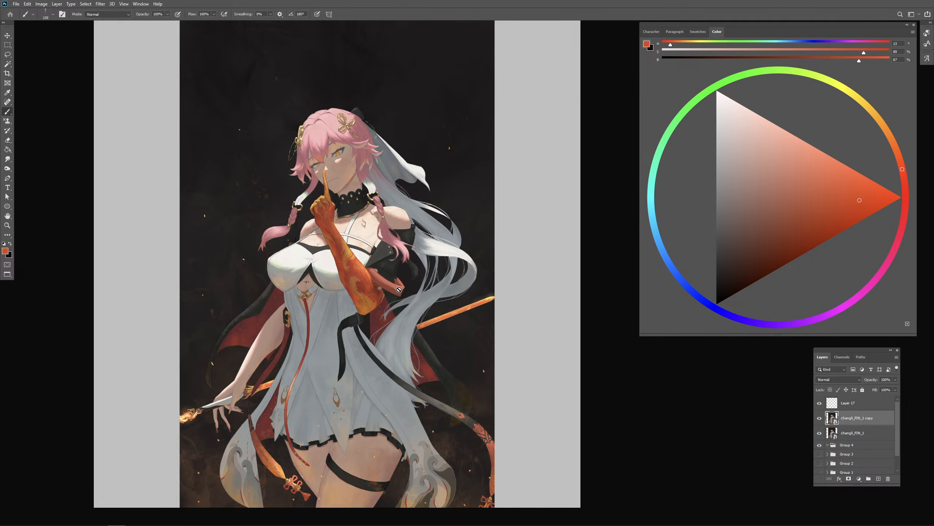
left_click(401, 291)
left_click(455, 198)
- Choose a saturated blue and circle the tip of the nose on the painting copy with a small brush
left_click(894, 143)
left_click(852, 206)
mouse_move(354, 179)
left_mouse_down()
mouse_move(338, 179)
mouse_move(345, 156)
left_mouse_up()
key("ctrl+z")
left_click(711, 305)
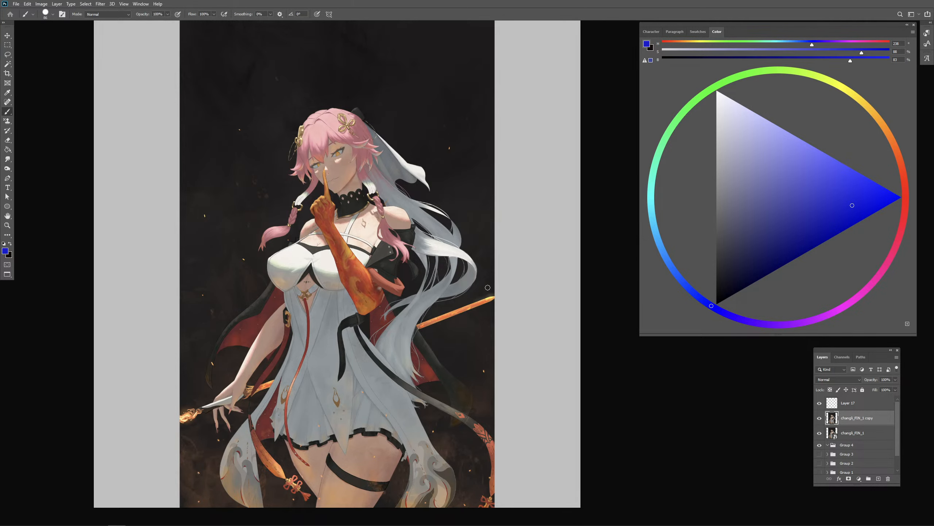
scroll(465, 316, "up", 1)
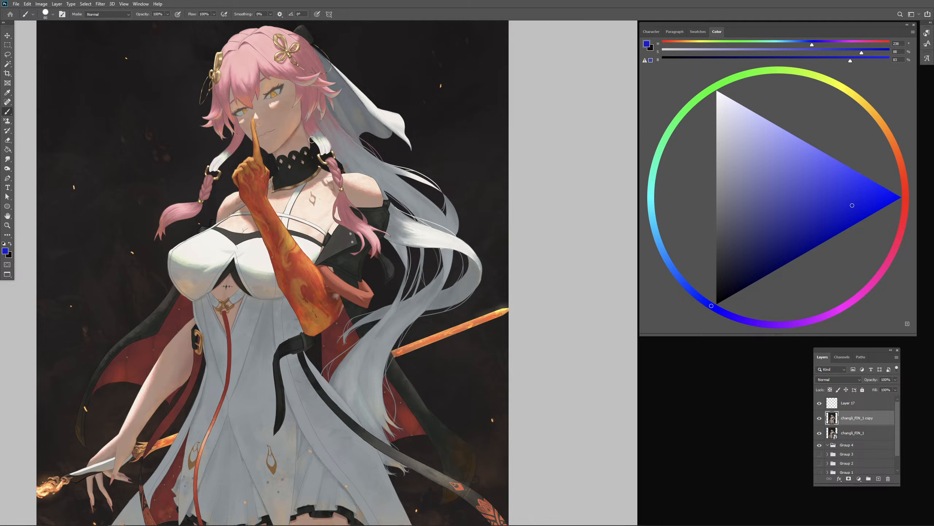
mouse_move(276, 101)
left_mouse_down()
mouse_move(246, 119)
mouse_move(290, 157)
left_mouse_up()
key("ctrl+z")
key("ctrl+z")
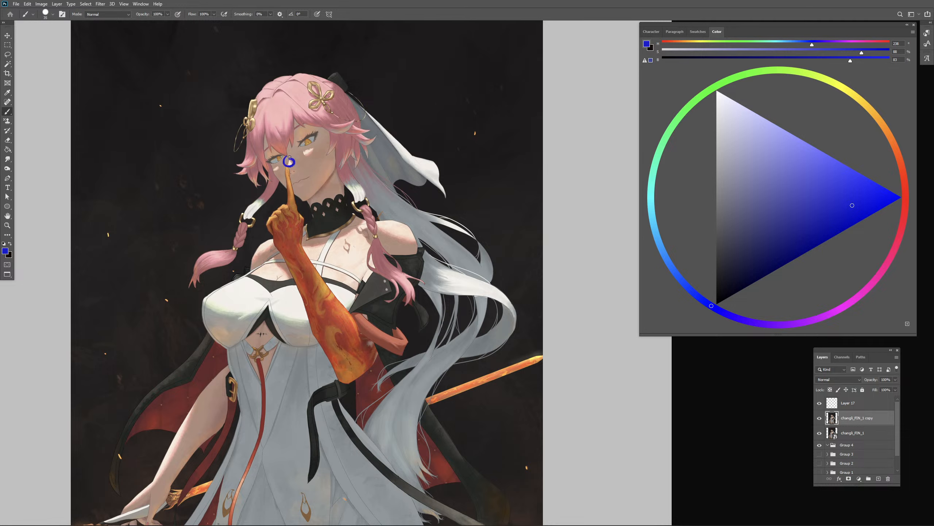
- Draw two blue arrows pointing upward from the hair and erase the blue circles around the nose and cheek
left_click_drag(301, 117, 321, 46)
mouse_move(312, 59)
left_mouse_down()
mouse_move(324, 52)
mouse_move(332, 64)
left_mouse_up()
key("e")
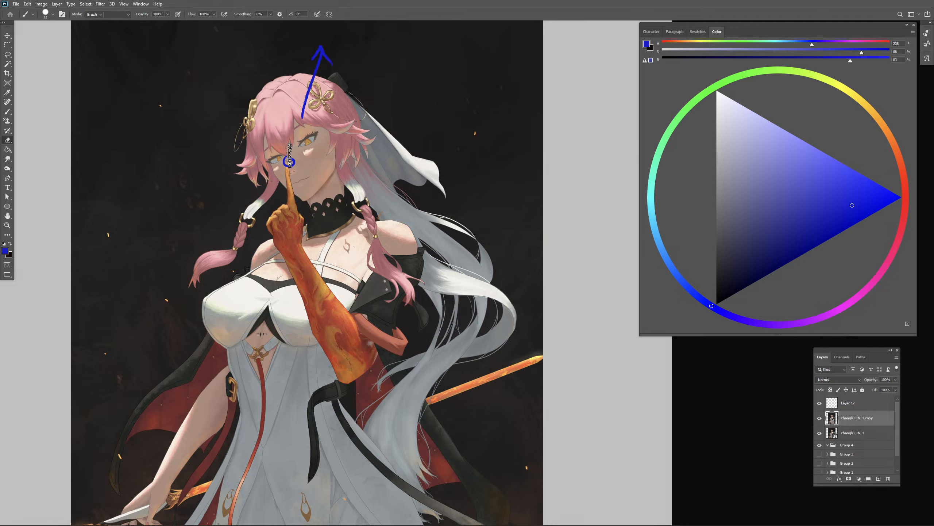
left_click_drag(292, 157, 275, 165)
key("b")
left_click_drag(256, 122, 235, 53)
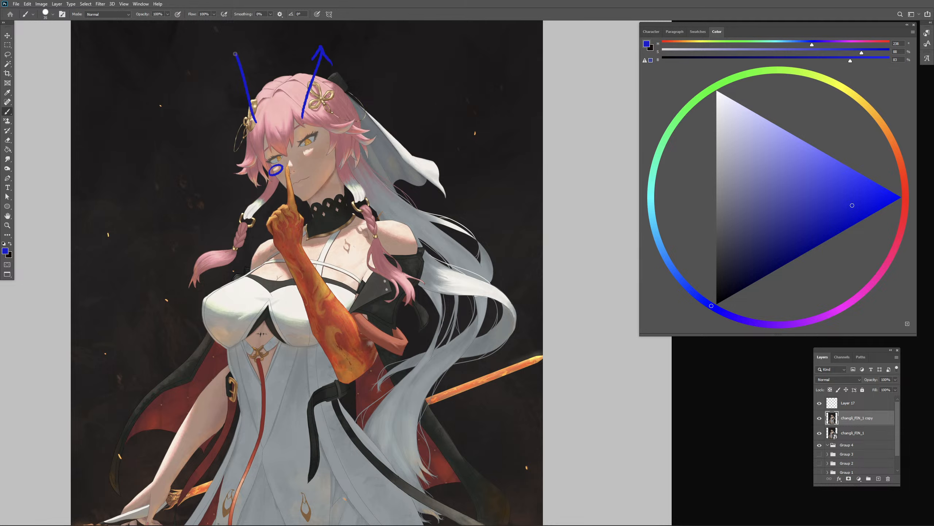
key("e")
left_click_drag(281, 175, 273, 169)
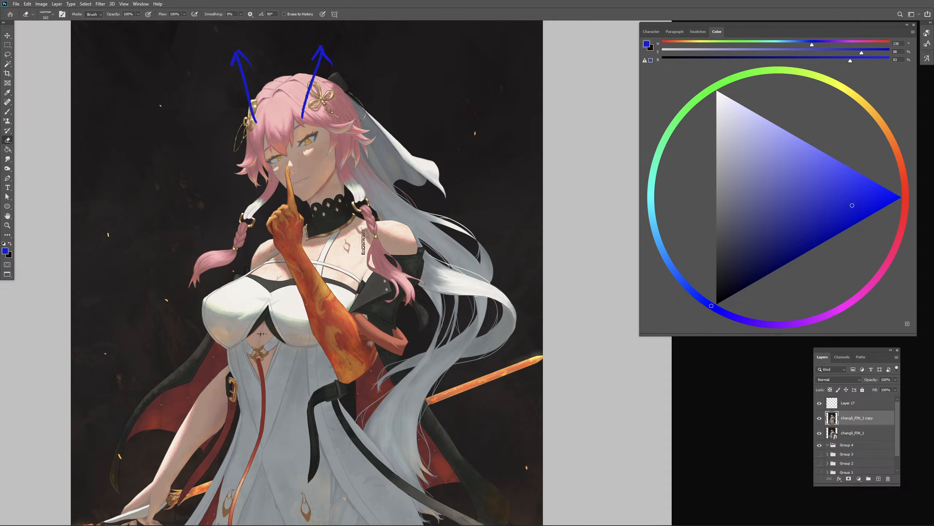
- Mark the bare shoulder with a blue curve and a long upward arrow, erasing the blue strokes across the chest
key("b")
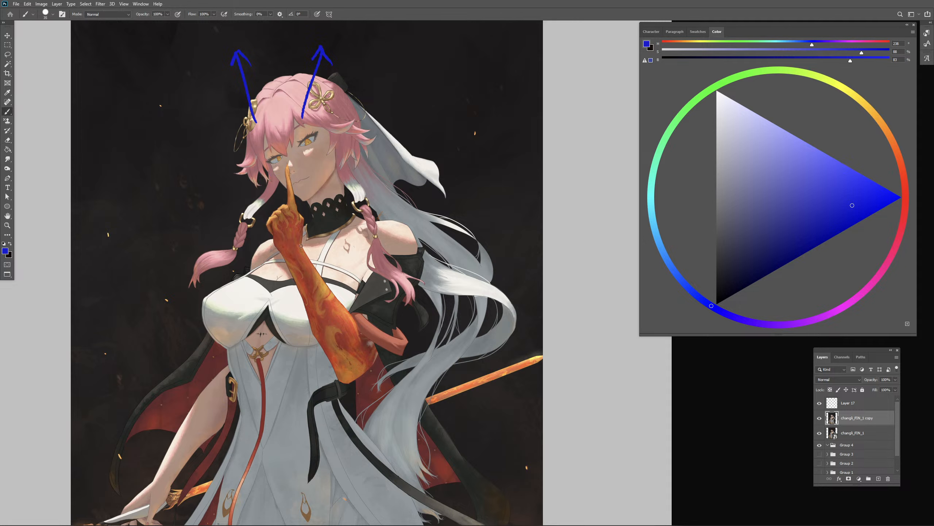
left_click_drag(301, 245, 364, 225)
left_click_drag(306, 246, 300, 245)
mouse_move(377, 227)
left_mouse_down()
mouse_move(425, 243)
mouse_move(432, 60)
mouse_move(443, 91)
left_mouse_up()
key("e")
mouse_move(370, 238)
left_mouse_down()
mouse_move(349, 229)
mouse_move(300, 247)
left_mouse_up()
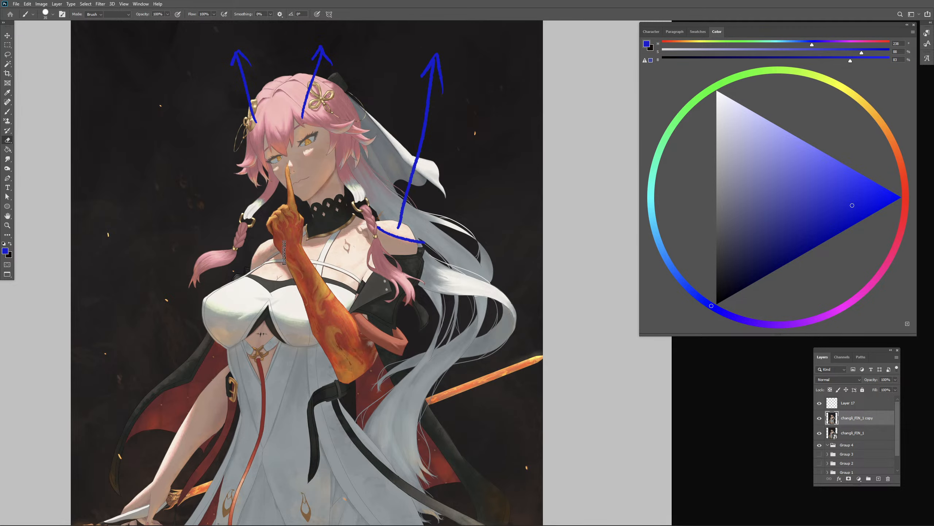
- Mark the outer edge of the lowered forearm and its facing direction in blue, and erase both marks
key("b")
scroll(405, 306, "down", 4)
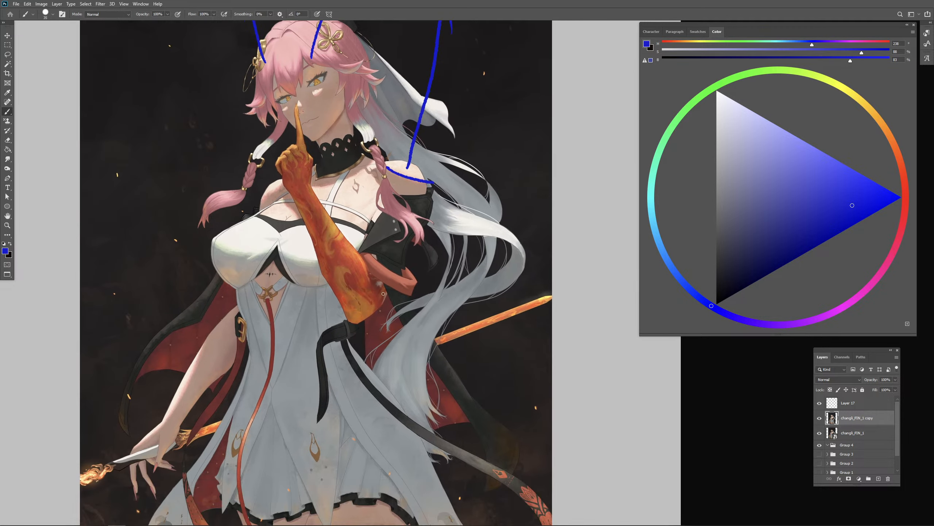
scroll(313, 266, "down", 3)
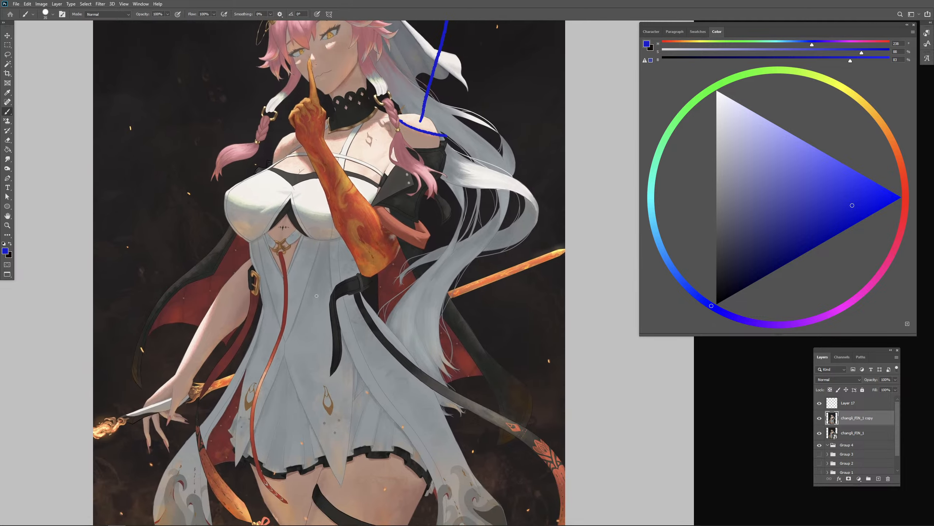
left_click_drag(220, 294, 171, 385)
key("ctrl+minus")
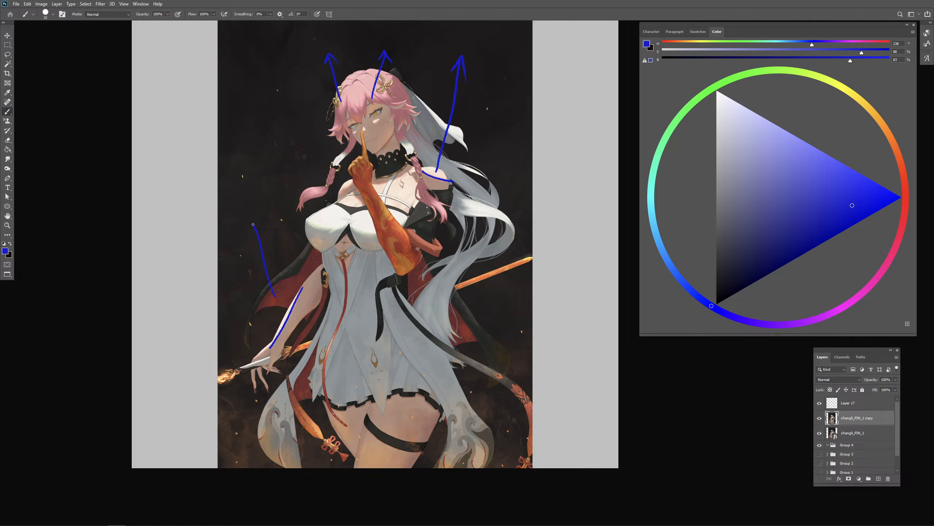
key("e")
mouse_move(289, 191)
left_mouse_down()
mouse_move(249, 229)
mouse_move(259, 234)
mouse_move(295, 209)
mouse_move(271, 281)
mouse_move(309, 268)
mouse_move(290, 318)
mouse_move(307, 211)
mouse_move(297, 346)
left_mouse_up()
key("b")
- Draw a blue light-direction arrow pointing down from the background's upper edge and erase the arrows around the head and shoulder
left_click_drag(484, 425, 466, 452)
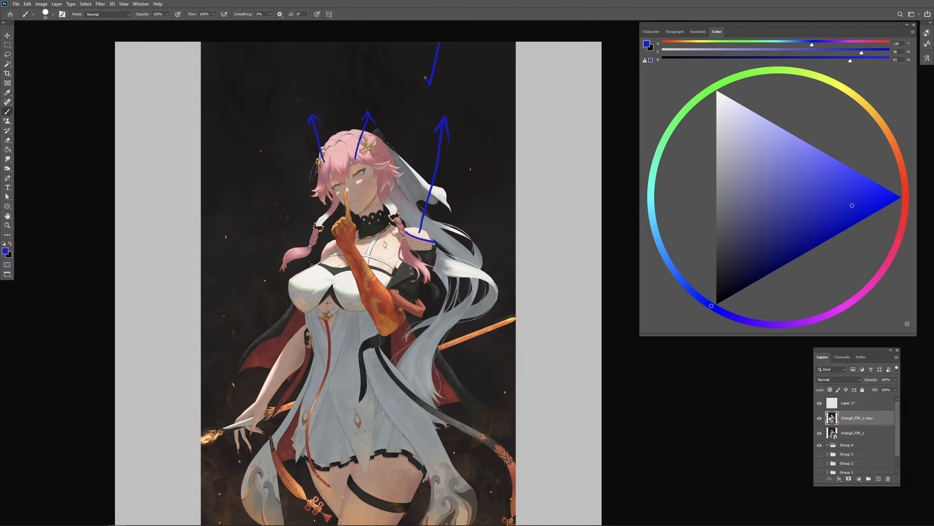
mouse_move(425, 77)
left_mouse_down()
mouse_move(440, 73)
mouse_move(441, 43)
left_mouse_up()
left_click_drag(399, 164, 400, 158)
key("e")
mouse_move(303, 134)
left_mouse_down()
mouse_move(405, 116)
mouse_move(440, 122)
mouse_move(440, 163)
left_mouse_up()
key("b")
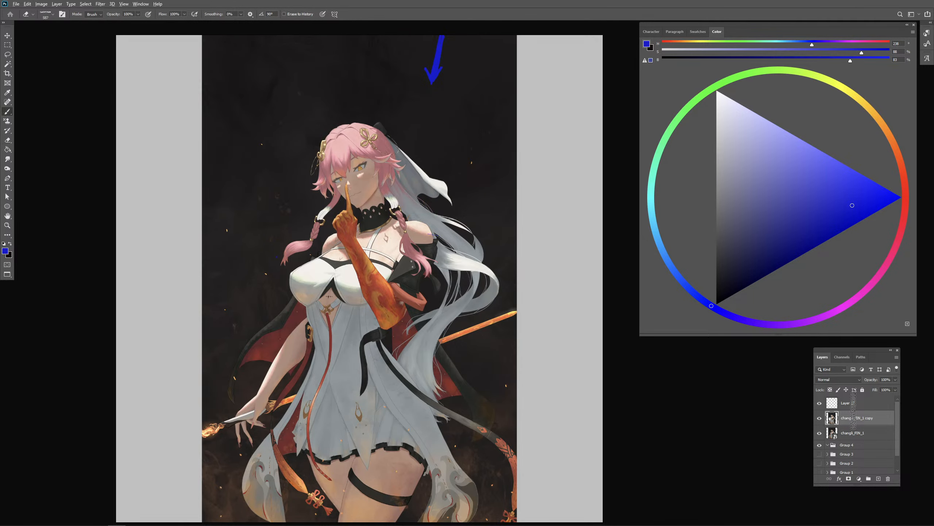
- Add an empty layer directly above the marked painting copy and switch to a different brush tip
left_click(879, 478)
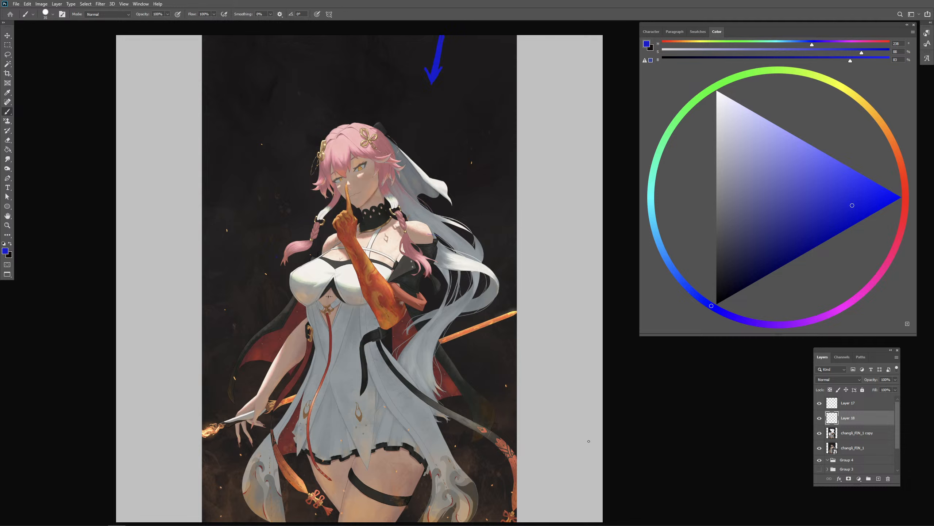
key(".")
left_click(845, 437)
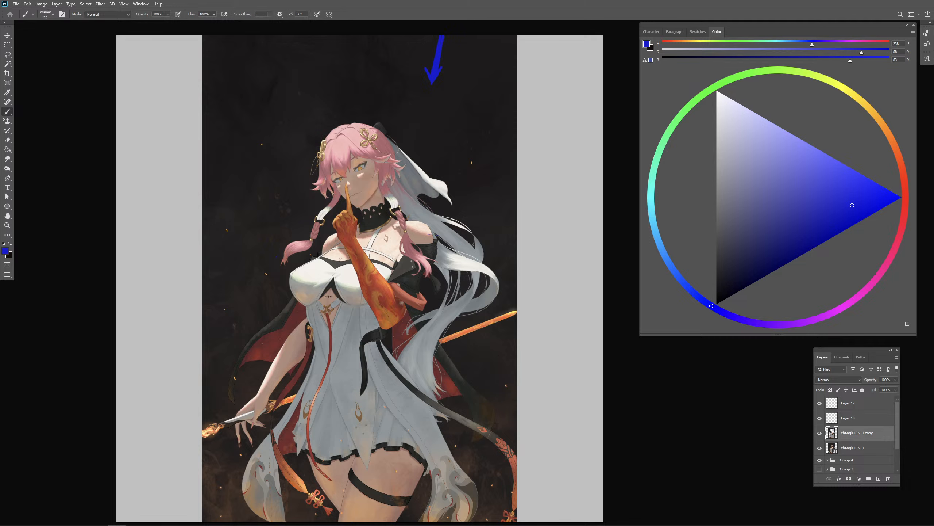
left_click(41, 4)
mouse_move(55, 24)
left_click(140, 61)
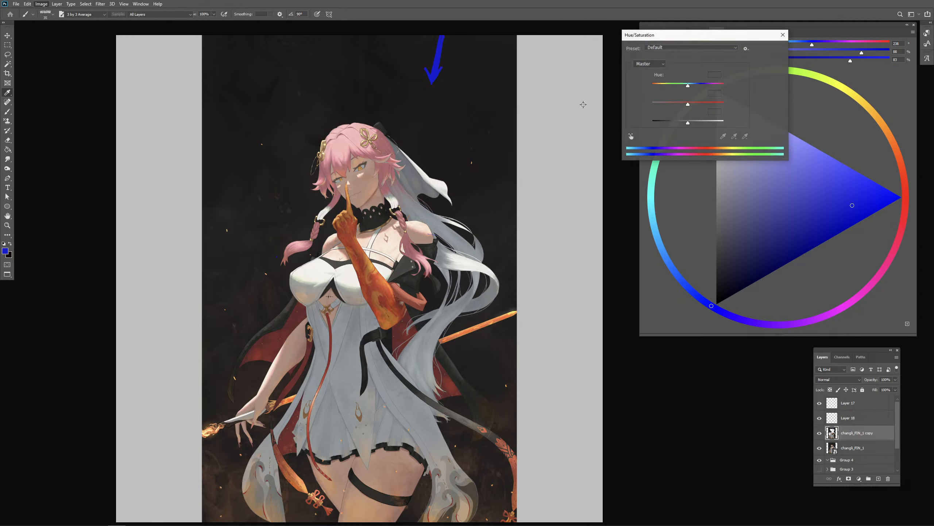
left_click_drag(688, 104, 651, 105)
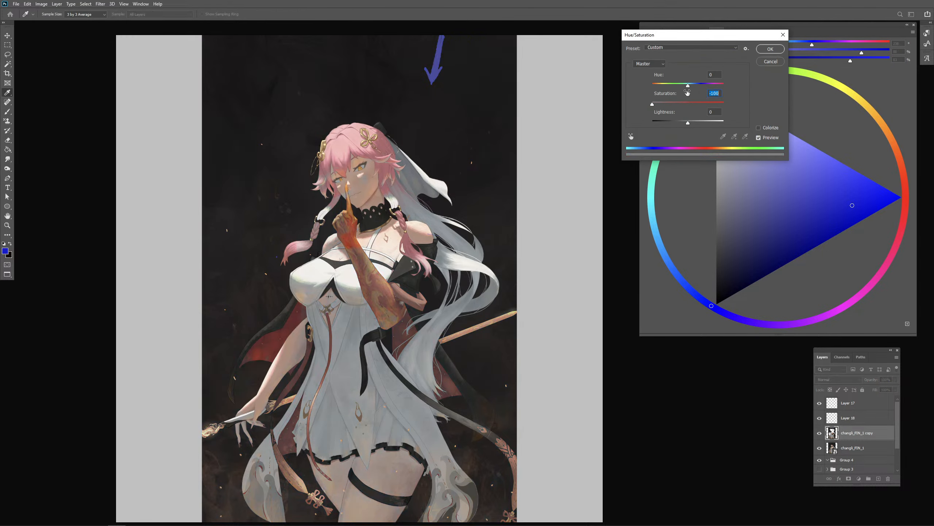
left_click(770, 61)
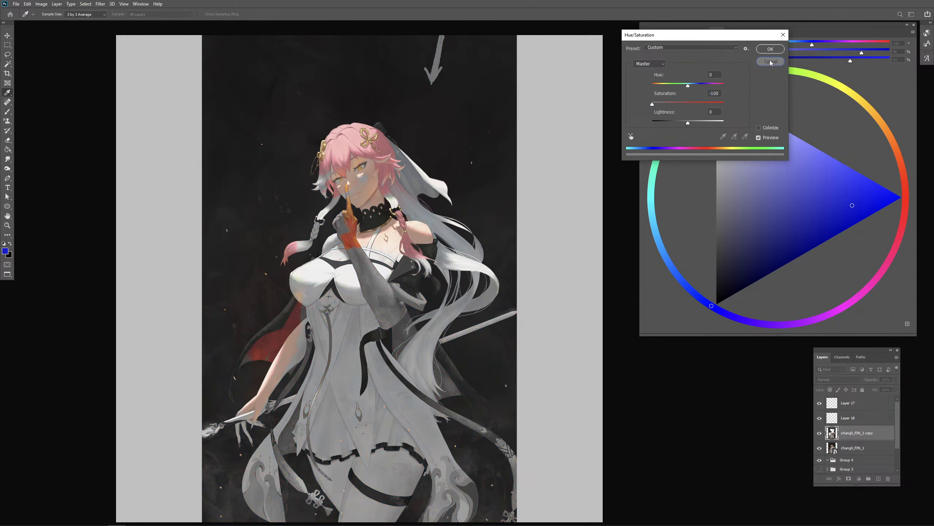
- Duplicate the original changli_FIN_1 layer again and move the fresh copy above the marked-up copy
left_click(855, 454)
right_click(856, 453)
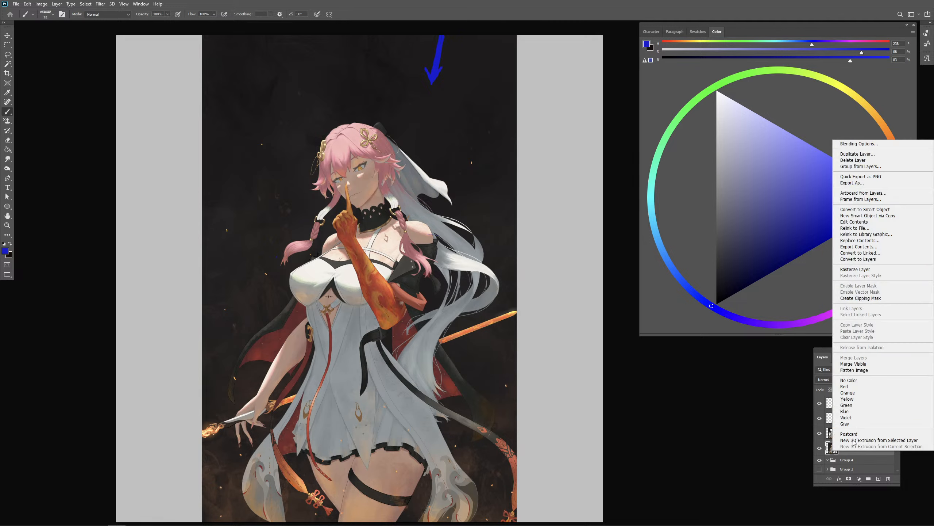
left_click(882, 154)
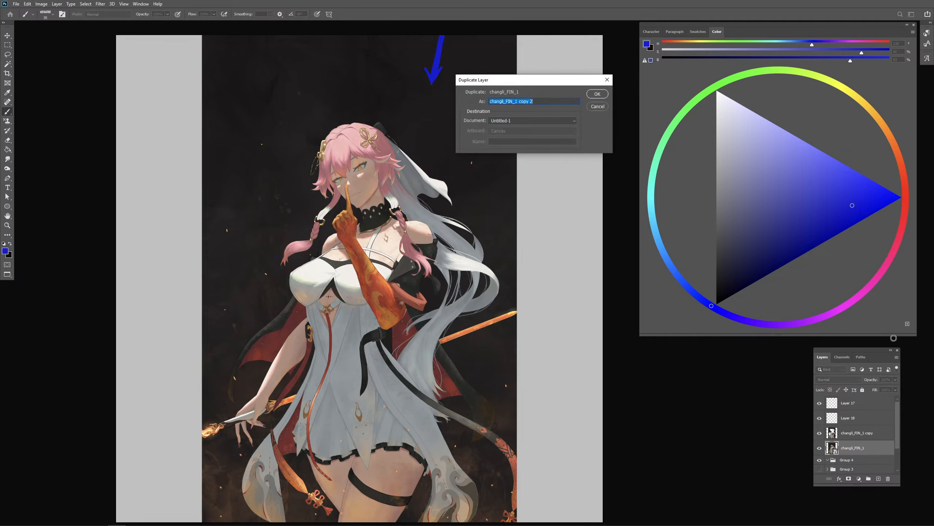
key("Return")
left_click_drag(849, 448, 846, 429)
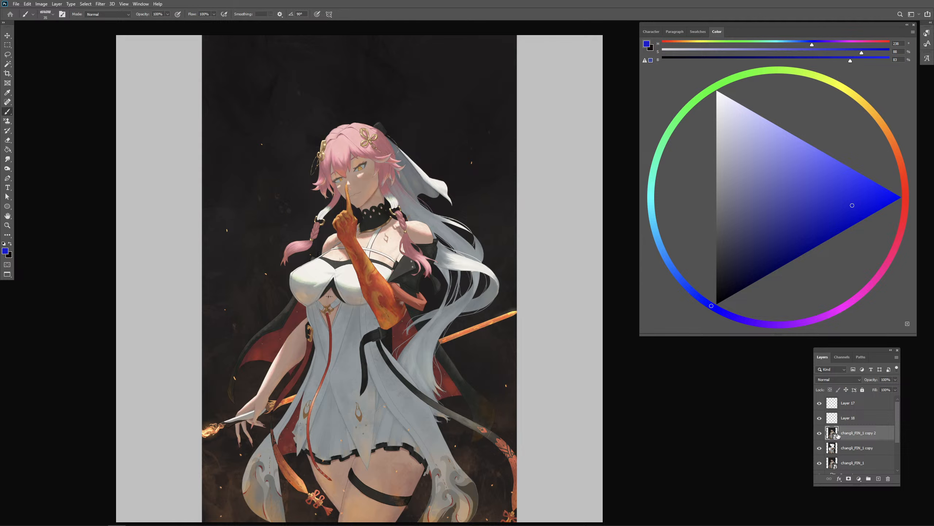
- Rasterize the top changli_FIN_1 copy and turn it greyscale with Hue/Saturation at -100 saturation
left_click(473, 274)
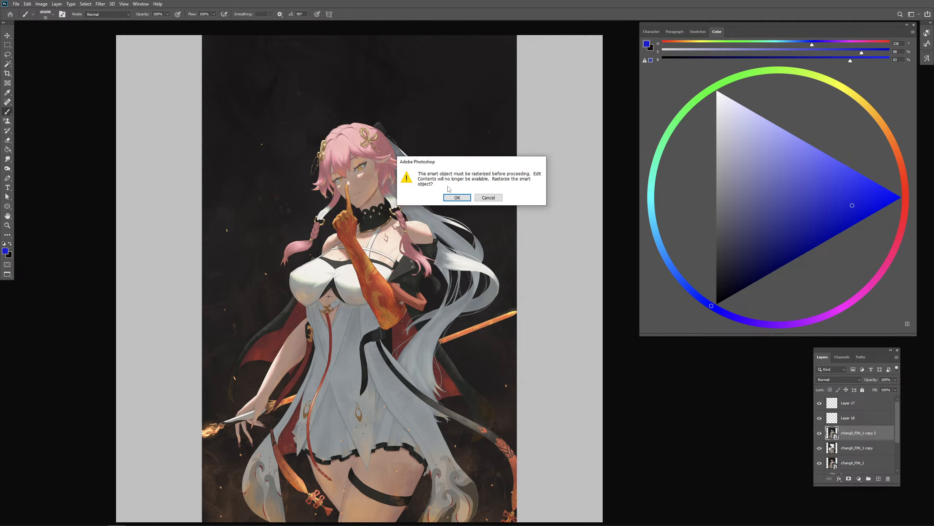
left_click(456, 198)
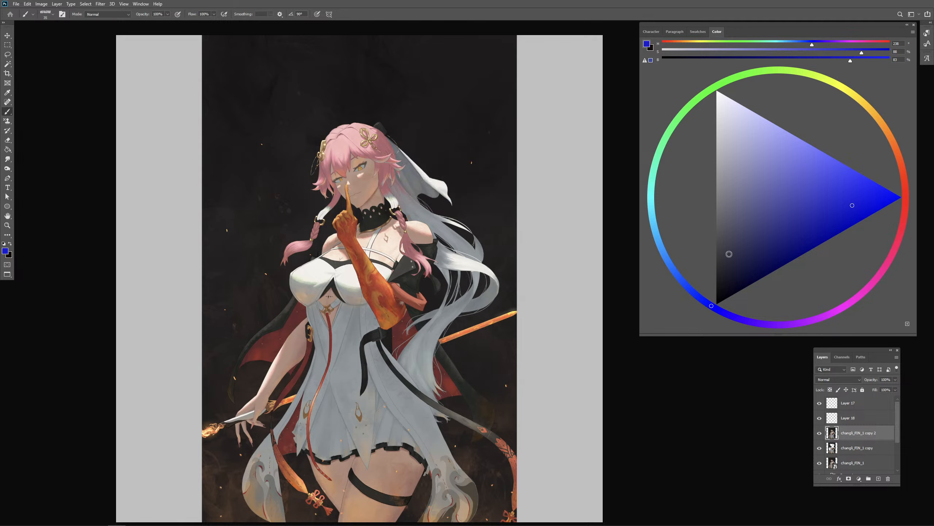
left_click(41, 4)
mouse_move(52, 24)
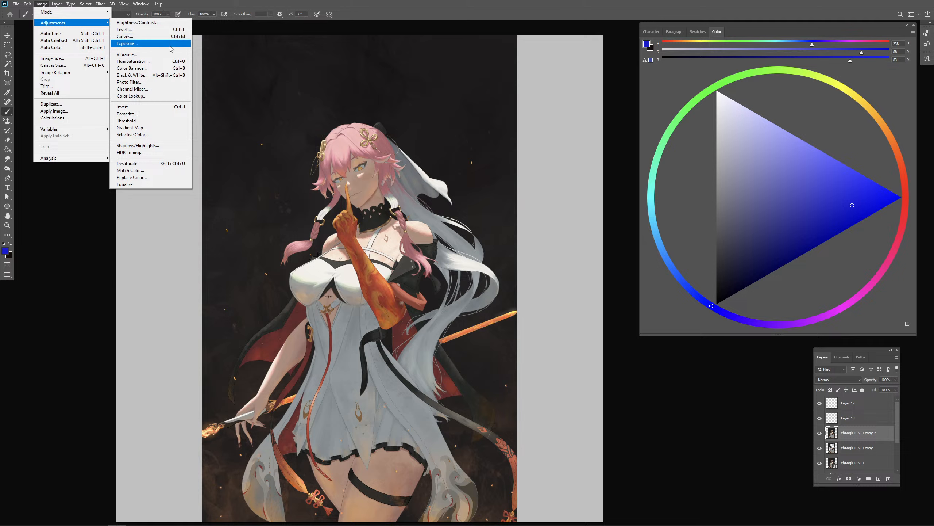
left_click(157, 61)
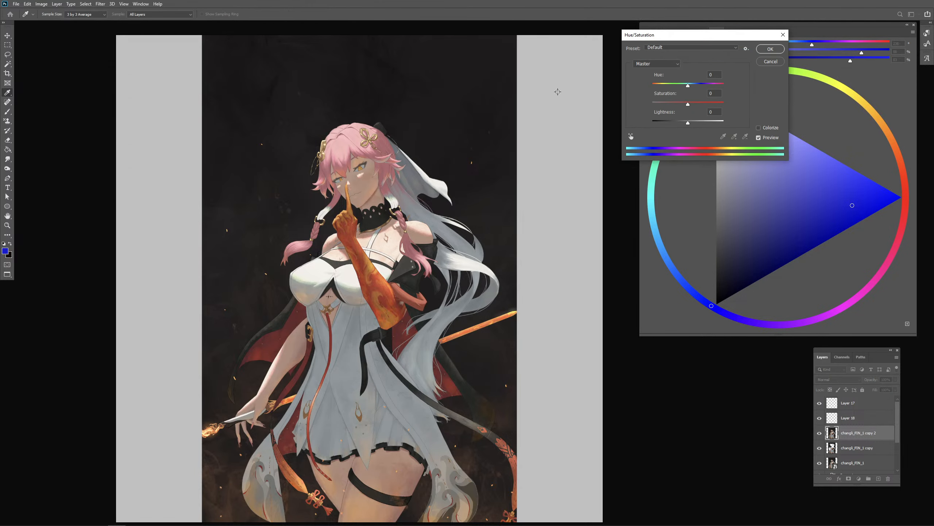
left_click_drag(686, 105, 568, 108)
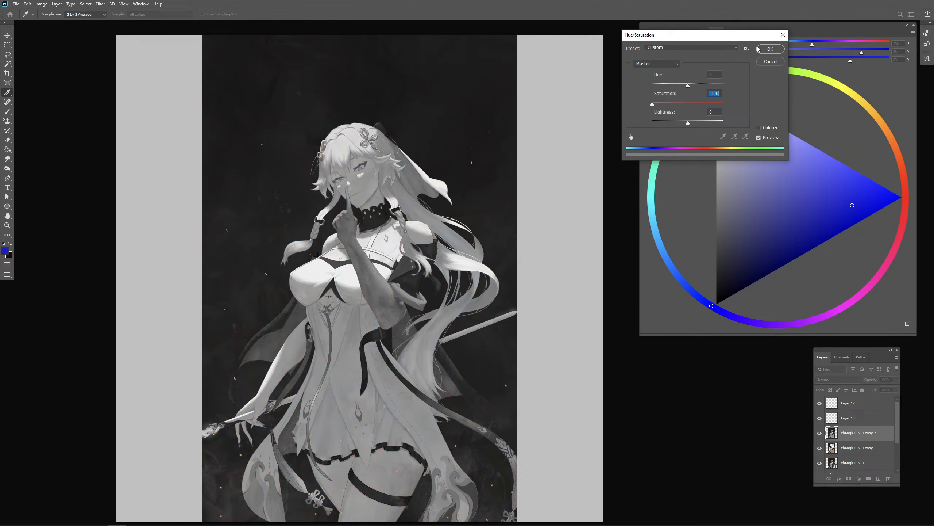
left_click(770, 49)
key("b")
- Hide Layer 18, add a new layer above it, and draw a bright blue light arrow pointing down above the figure
left_click(821, 419)
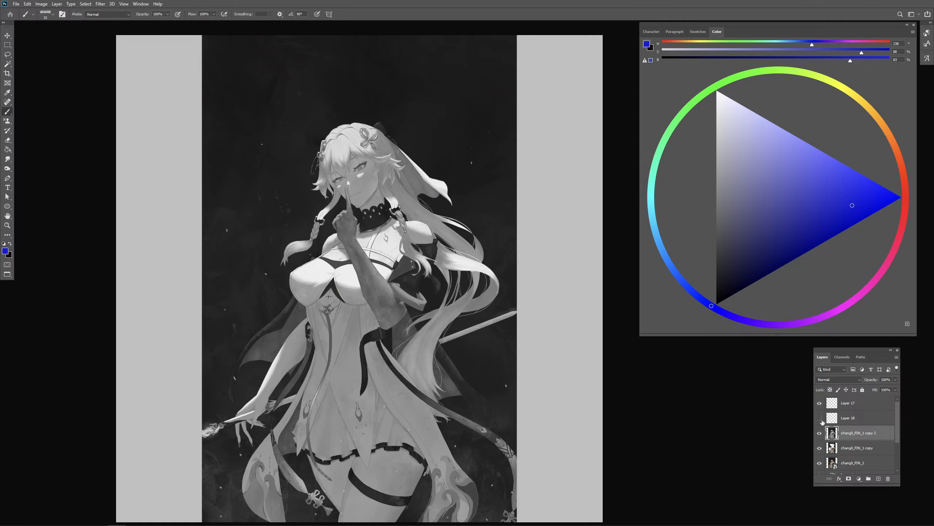
left_click(844, 419)
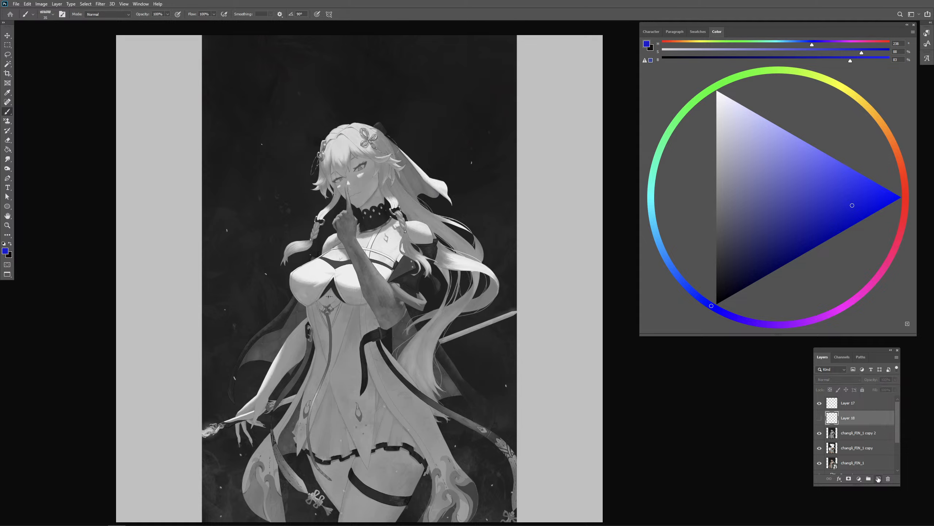
left_click(879, 479)
left_click(877, 197)
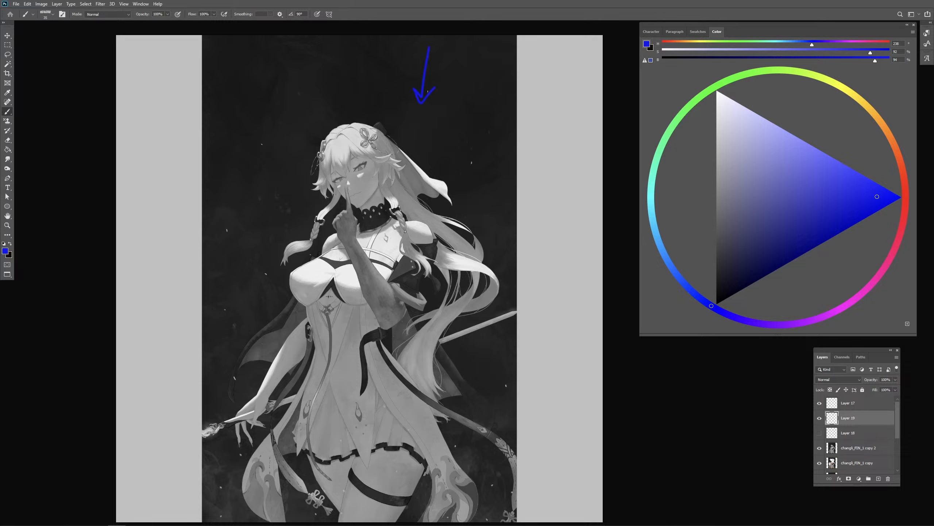
- Paint a light grey patch of light on the cheek below the eye, undoing the unwanted strokes
left_click(419, 224, "alt")
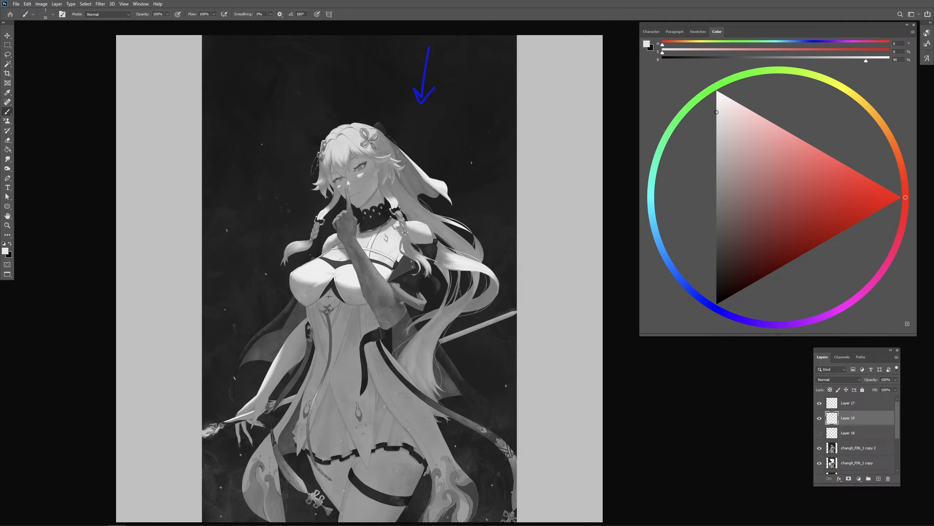
key("slash")
key("slash")
key("ctrl+plus")
mouse_move(379, 234)
left_mouse_down()
mouse_move(449, 343)
mouse_move(393, 234)
mouse_move(377, 250)
mouse_move(396, 239)
mouse_move(393, 247)
mouse_move(378, 229)
mouse_move(357, 249)
left_mouse_up()
left_click(387, 229, "alt")
left_click(384, 235, "alt")
left_click_drag(364, 247, 363, 243)
key("ctrl+z")
key("ctrl+z")
key("ctrl+z")
key("ctrl+z")
key("ctrl+z")
key("ctrl+z")
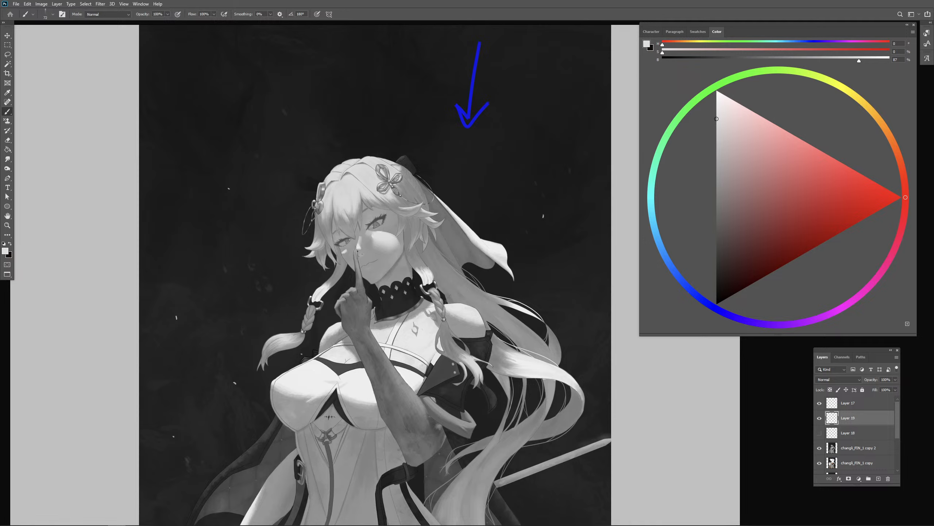
left_click(360, 244)
mouse_move(368, 246)
left_mouse_down()
mouse_move(367, 258)
mouse_move(382, 259)
mouse_move(373, 258)
left_mouse_up()
mouse_move(374, 246)
left_mouse_down()
mouse_move(382, 254)
mouse_move(373, 255)
mouse_move(381, 254)
left_mouse_up()
key("ctrl+z")
key("ctrl+z")
key("ctrl+z")
- Shade around the nose and mouth in grey to trim the lower edge of the cheek light
left_click_drag(371, 288, 379, 271)
left_click(384, 270, "alt")
left_click(365, 269, "alt")
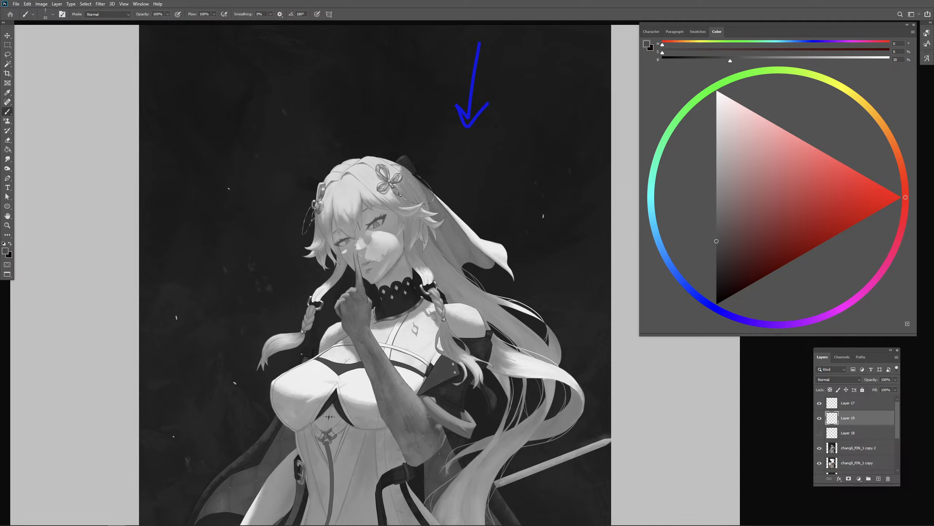
left_click_drag(376, 241, 383, 245)
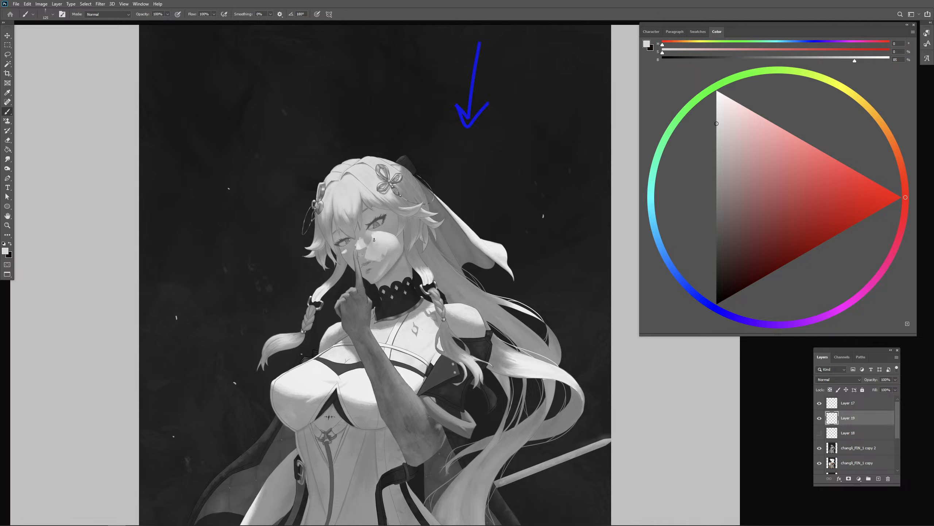
- Refine the cheek light's upper and outer edges with sampled light and mid greys
left_click(374, 237, "alt")
left_click(362, 230, "alt")
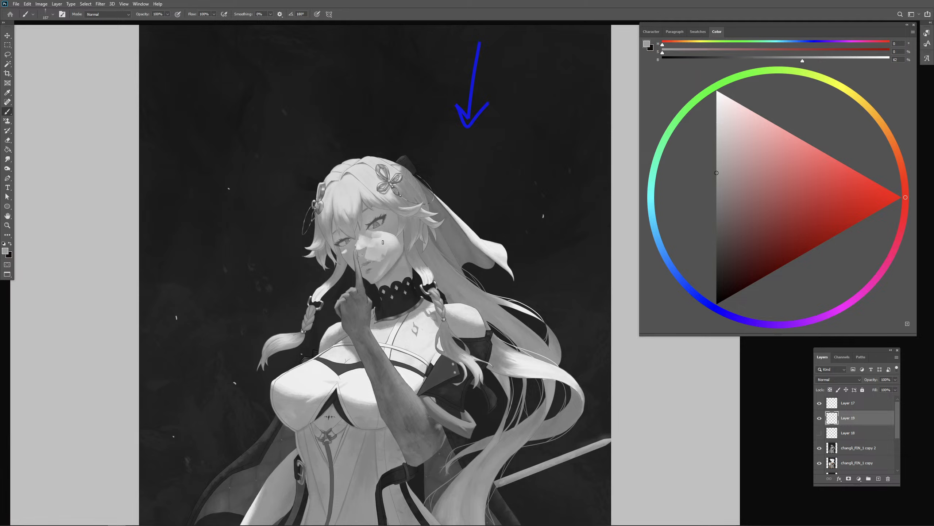
left_click(385, 234, "alt")
right_click(396, 234, "alt")
left_click(394, 227, "alt")
right_click(397, 237, "alt")
left_click_drag(395, 235, 393, 242)
left_click(830, 196)
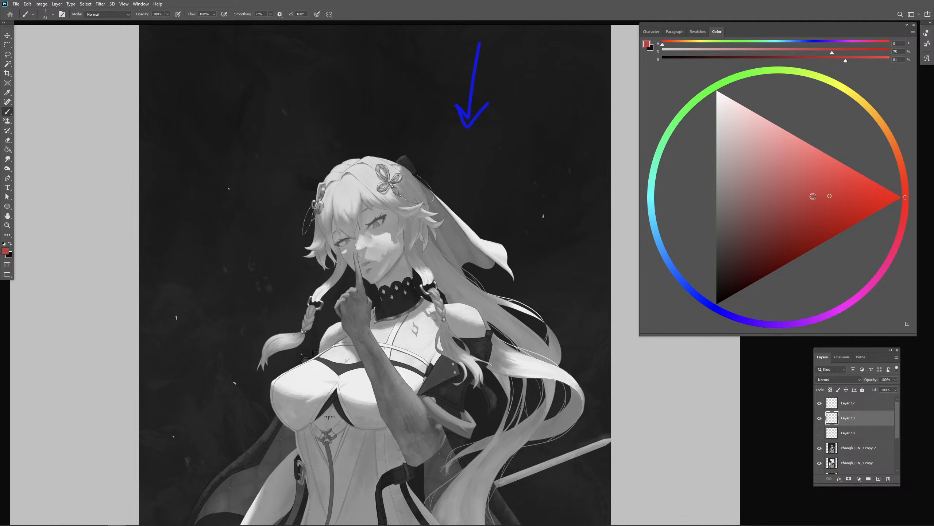
mouse_move(418, 194)
left_mouse_down()
mouse_move(398, 212)
mouse_move(427, 192)
left_mouse_up()
left_click_drag(405, 232, 395, 255)
key("ctrl+z")
key("ctrl+z")
left_click_drag(394, 249, 403, 255)
key("ctrl+z")
key("ctrl+z")
key("ctrl+z")
key("ctrl+z")
- Paint a mid-grey cast shadow from below the collar down the chest beside the braid
left_click(391, 229, "alt")
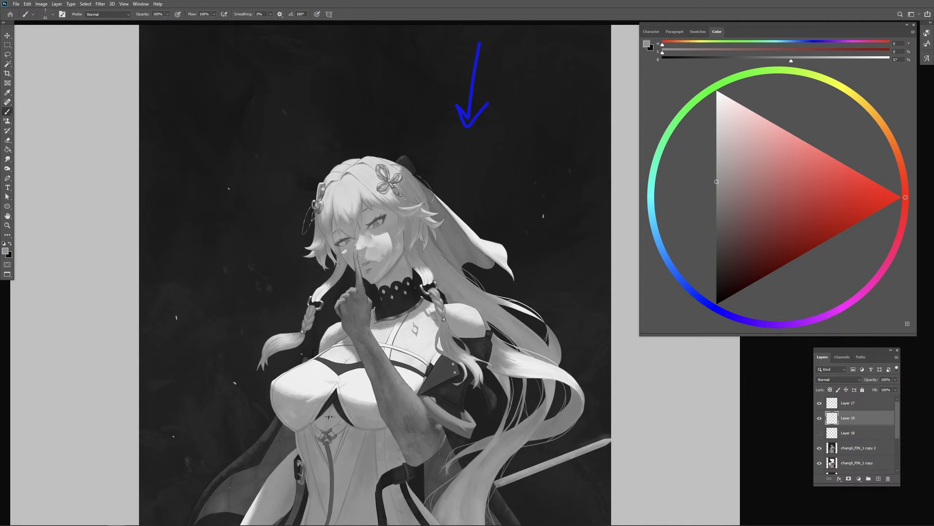
left_click(420, 309, "alt")
mouse_move(417, 313)
left_mouse_down()
mouse_move(407, 277)
mouse_move(422, 299)
mouse_move(413, 319)
mouse_move(441, 361)
left_mouse_up()
left_click(396, 249, "alt")
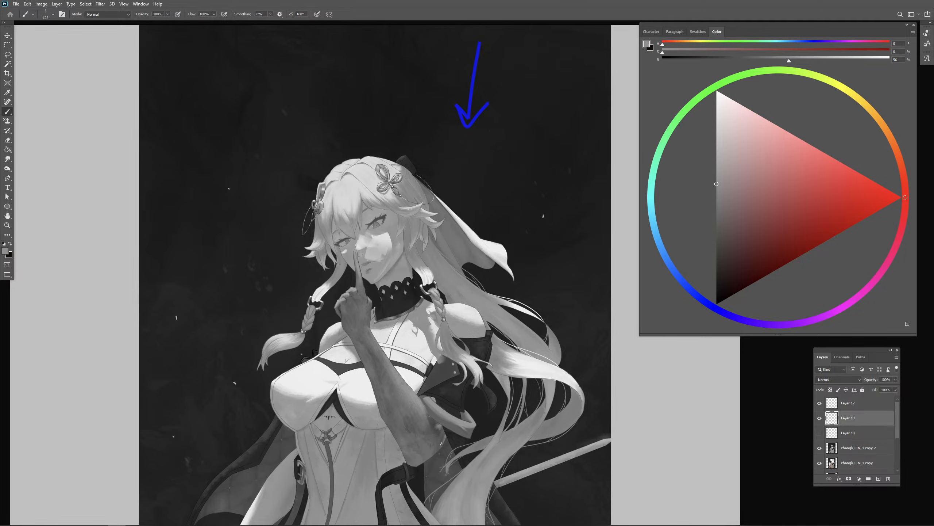
key("ctrl+minus")
key("ctrl+plus")
- Darken the hair above the forehead with broad mid-grey strokes and clean its outer edge with the dark background tone
left_click(391, 225, "alt")
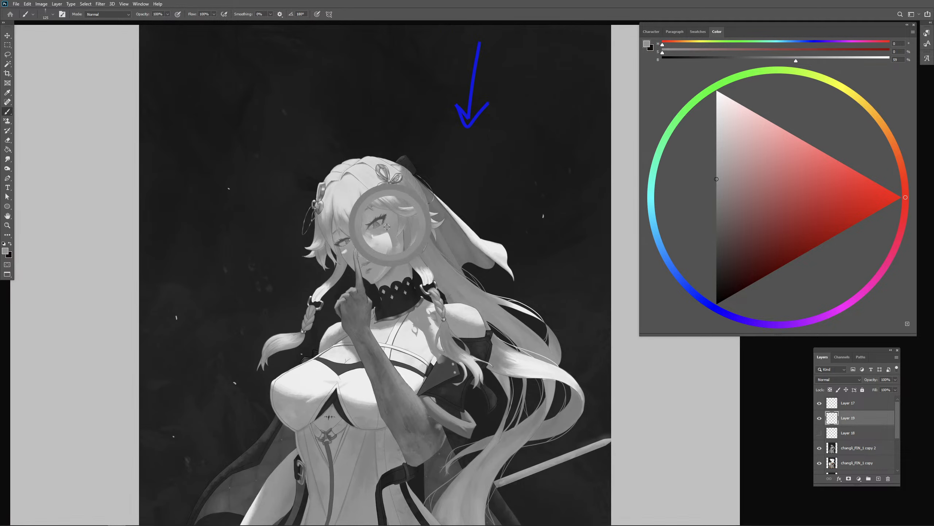
left_click_drag(371, 243, 408, 242)
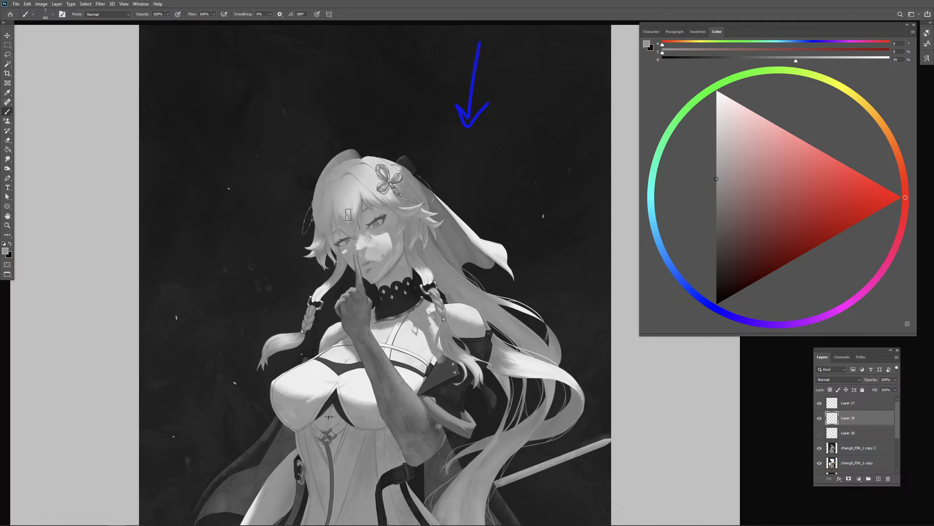
left_click(341, 181, "alt")
mouse_move(349, 168)
left_mouse_down()
mouse_move(325, 188)
mouse_move(334, 212)
mouse_move(348, 208)
left_mouse_up()
left_click(447, 165, "alt")
mouse_move(342, 169)
left_mouse_down()
mouse_move(323, 226)
mouse_move(340, 217)
mouse_move(344, 192)
left_mouse_up()
left_click_drag(345, 177, 381, 199)
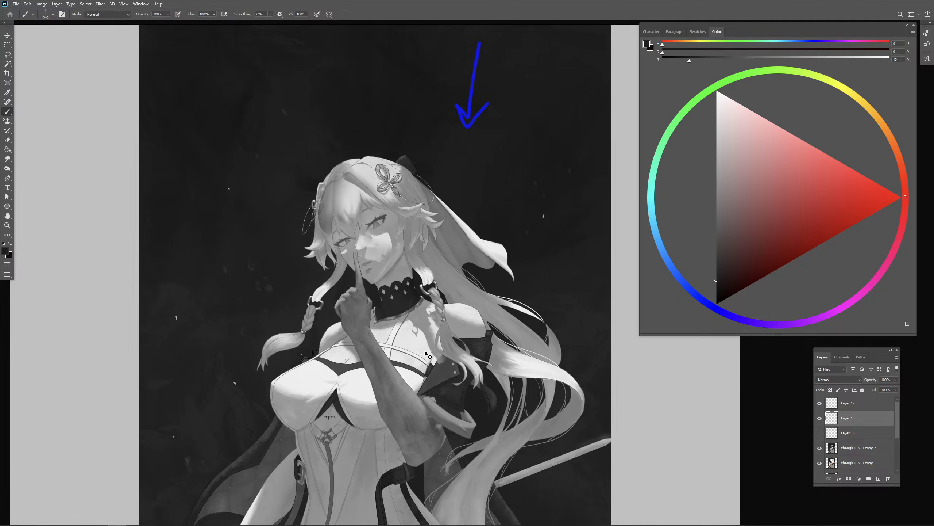
- Extend the grey shading over the braid, neck and upper chest beneath the collar
key("ctrl+minus")
left_click_drag(453, 331, 414, 237)
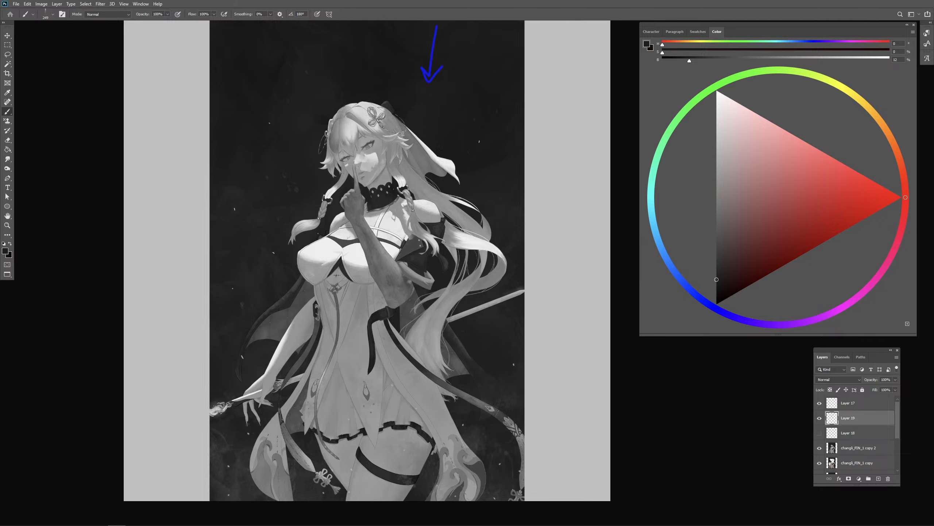
mouse_move(411, 170)
left_mouse_down()
mouse_move(432, 196)
mouse_move(450, 197)
mouse_move(465, 230)
mouse_move(440, 236)
mouse_move(444, 218)
mouse_move(423, 206)
left_mouse_up()
left_click(401, 180, "alt")
left_click(445, 197, "alt")
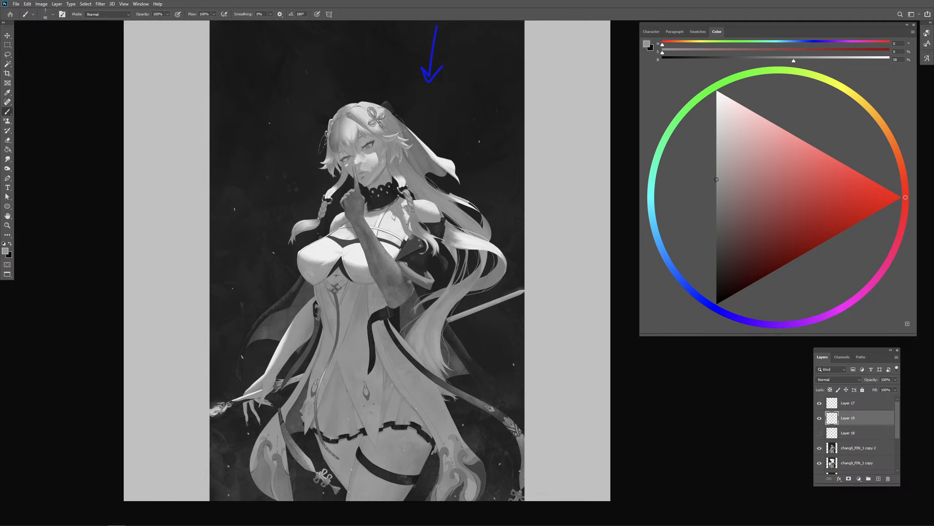
left_click(405, 222, "alt")
left_click_drag(380, 214, 368, 220)
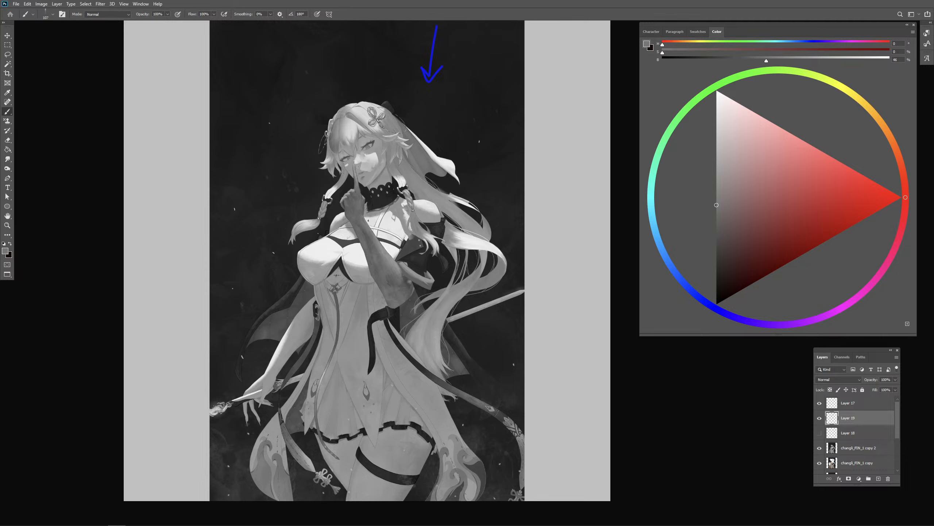
- Paint lighter greys along the raised forearm to show light falling on its upper side
left_click(396, 271, "alt")
left_click(386, 254, "alt")
left_click(390, 233, "alt")
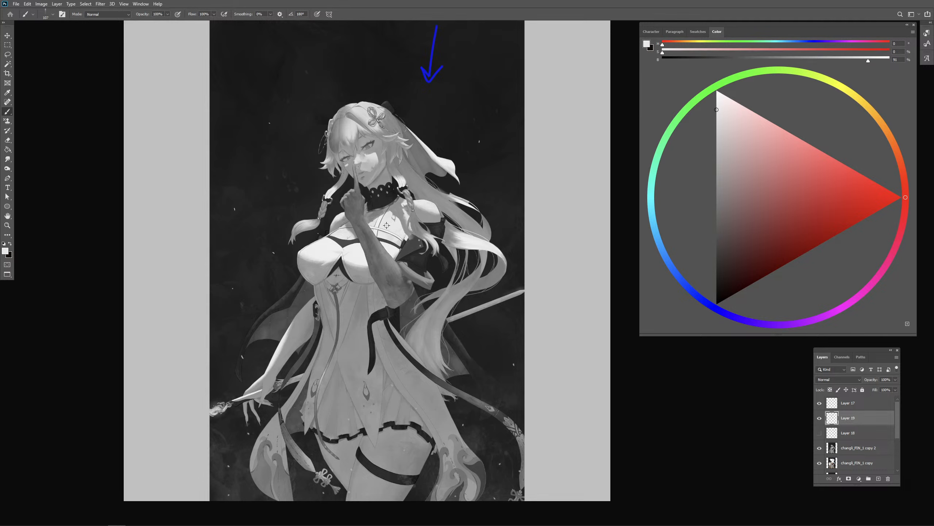
left_click_drag(365, 232, 386, 258)
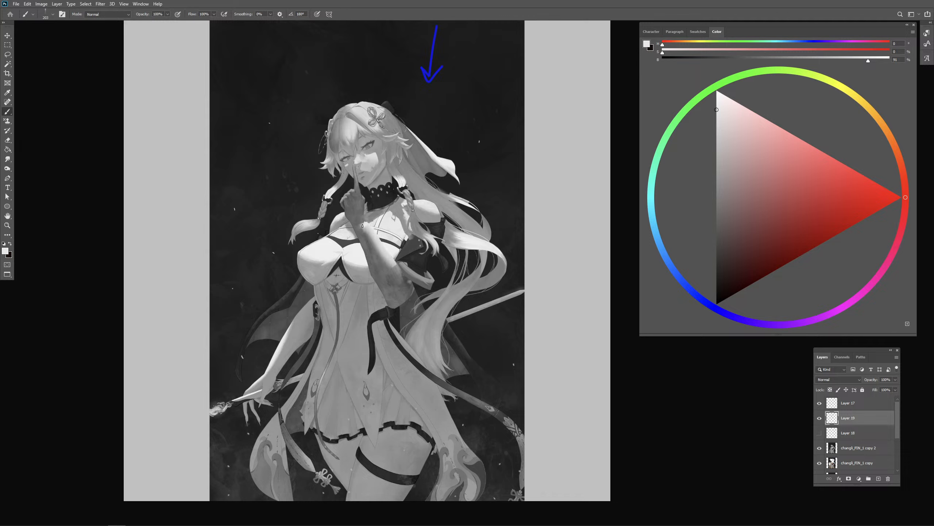
left_click(370, 246, "alt")
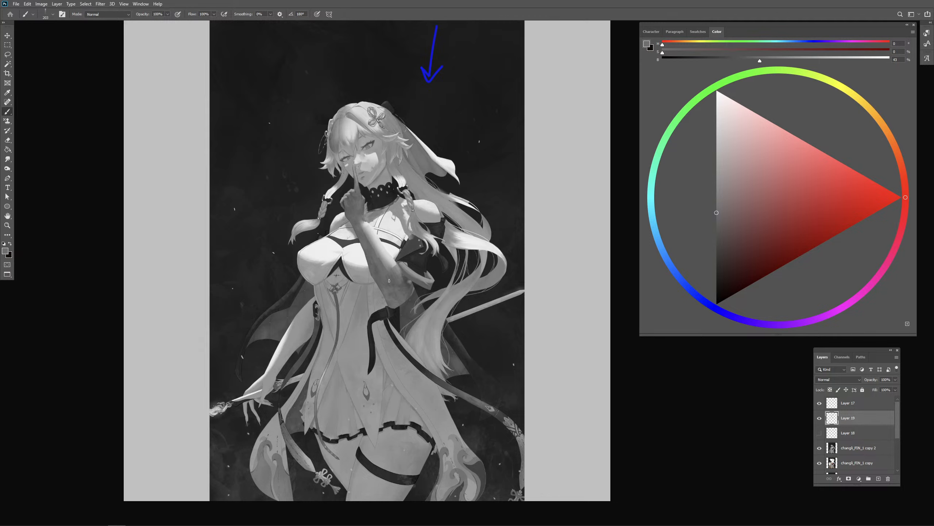
left_click(392, 262, "alt")
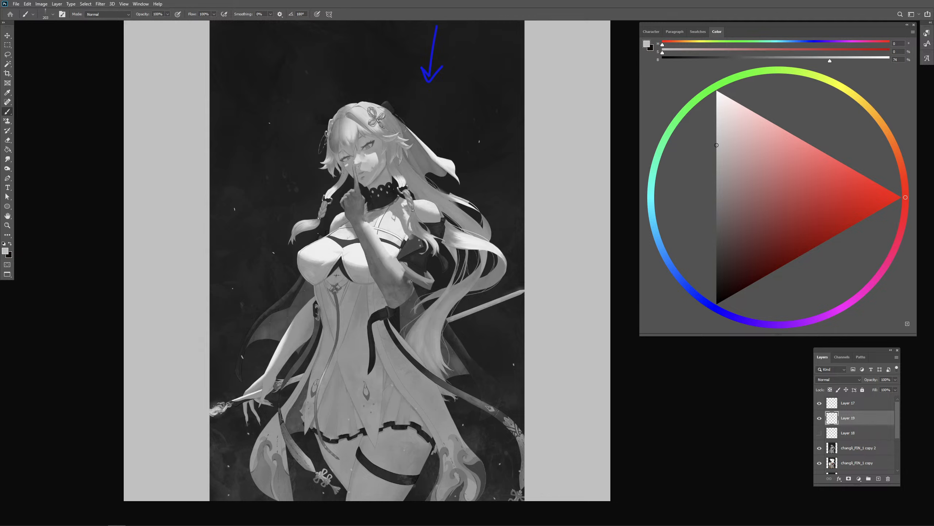
left_click(395, 269, "alt")
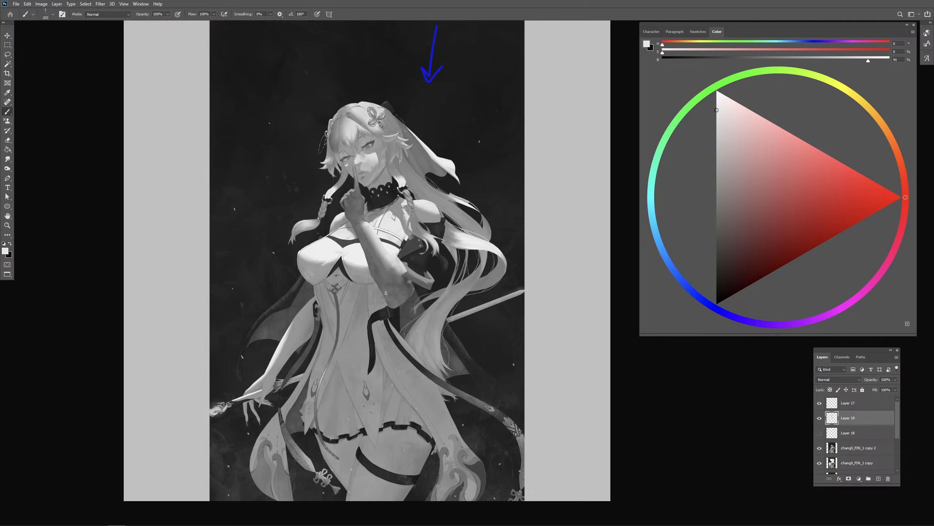
- Touch up the light shapes on the nose and cheek with sampled light greys
left_click(367, 166, "alt")
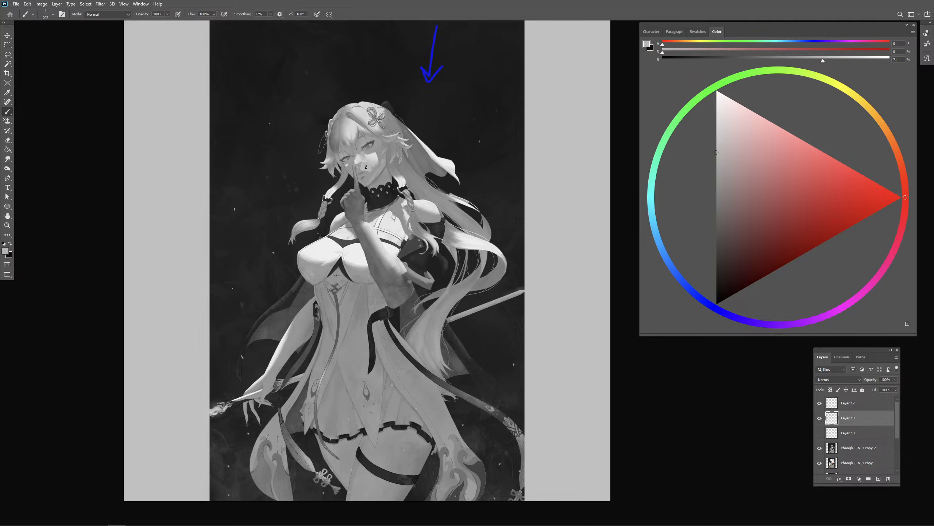
left_click(373, 167, "alt")
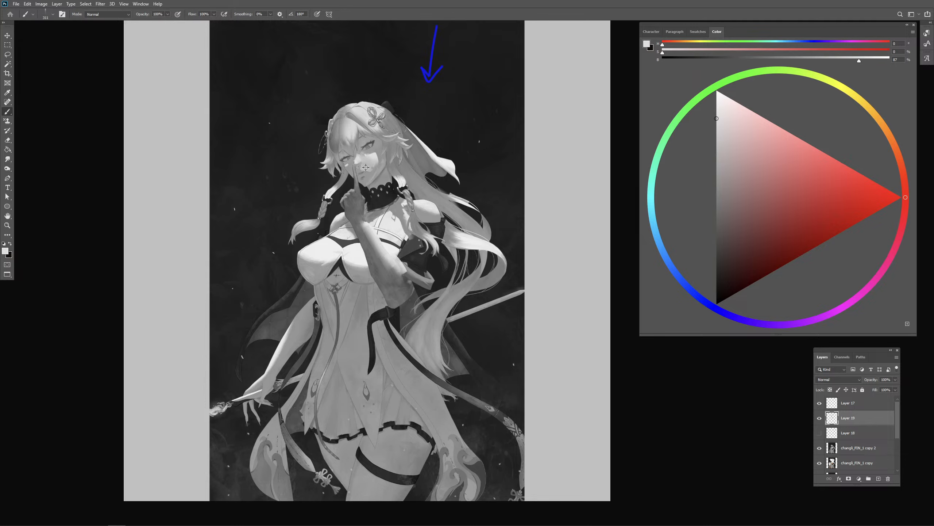
left_click(358, 158, "alt")
left_click_drag(369, 168, 373, 168)
- Shade the lowered forearm in mid grey and add light grey strokes at the wrist and hand
left_click(291, 337, "alt")
left_click_drag(285, 333, 266, 373)
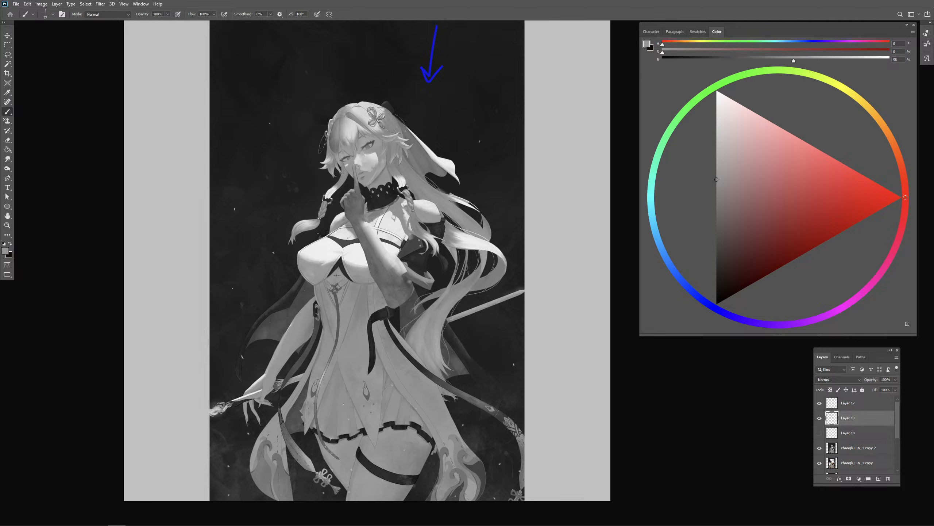
left_click(260, 378, "alt")
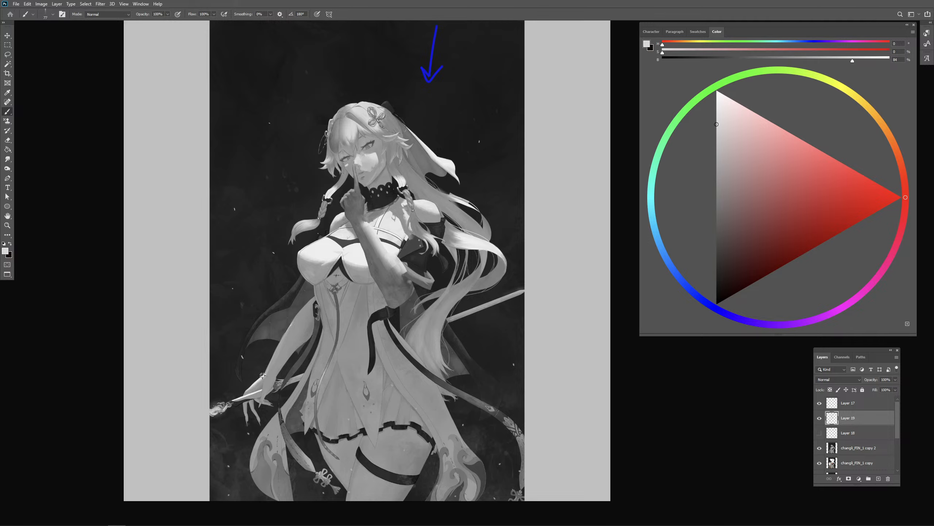
left_click_drag(263, 378, 261, 390)
- Paint broad tonal strokes over the thigh below the hem and the dress beneath the raised arm, undoing the last dark stroke
left_click_drag(450, 416, 449, 375)
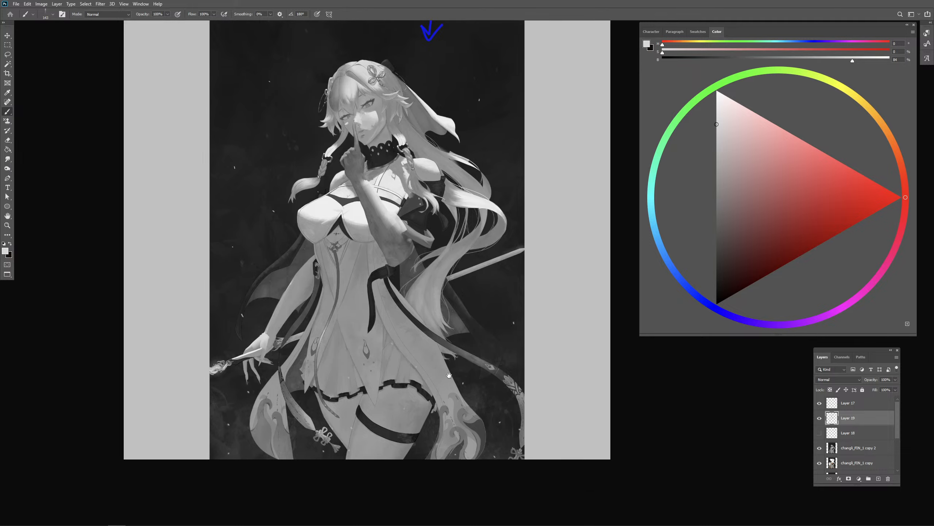
left_click_drag(404, 403, 443, 414)
left_click_drag(393, 295, 393, 254)
left_click(321, 172, "alt")
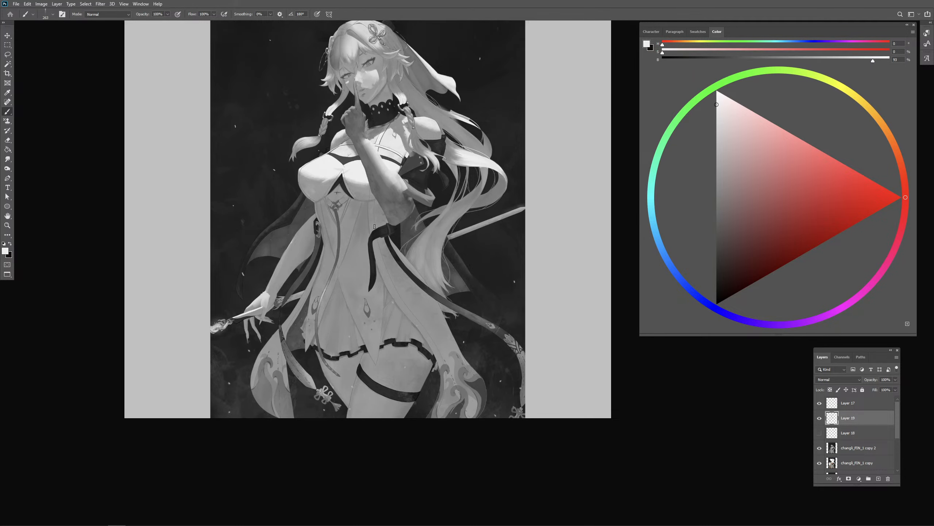
left_click(360, 175, "alt")
left_click_drag(354, 216, 401, 232)
left_click(366, 193, "alt")
left_click(423, 183, "alt")
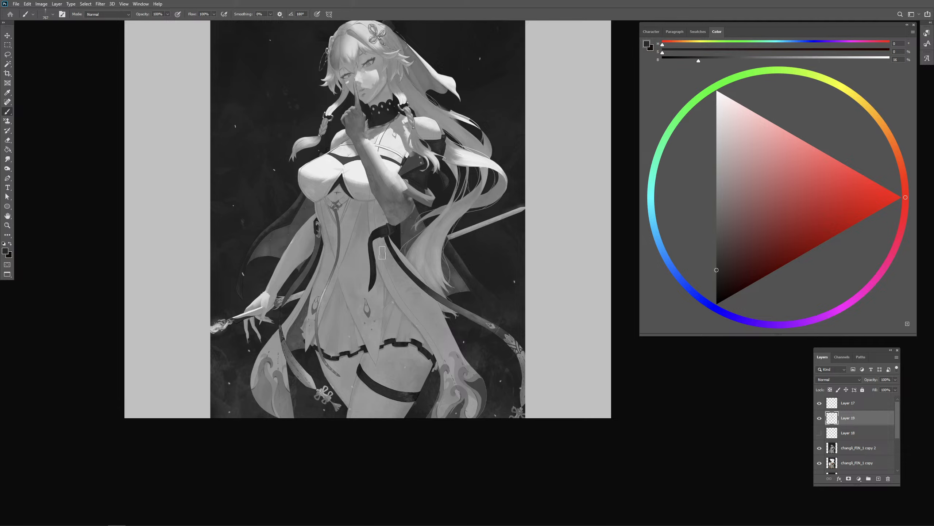
left_click_drag(368, 192, 390, 225)
key("ctrl+z")
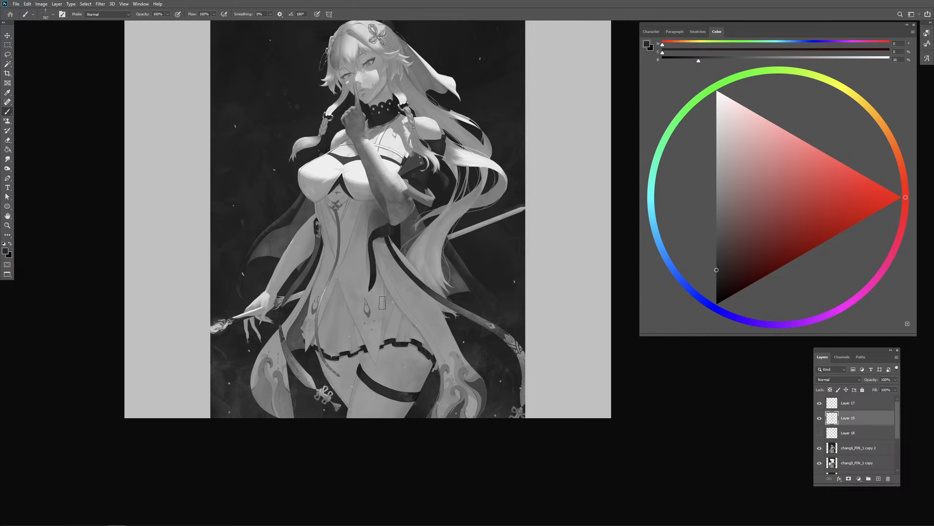
- Deepen the shadow on the dress below the raised elbow and touch up the chest and near shoulder with dark grey
left_click(371, 235, "alt")
left_click_drag(371, 235, 353, 247)
mouse_move(369, 206)
left_mouse_down()
mouse_move(369, 227)
mouse_move(373, 212)
left_mouse_up()
left_click(375, 220, "alt")
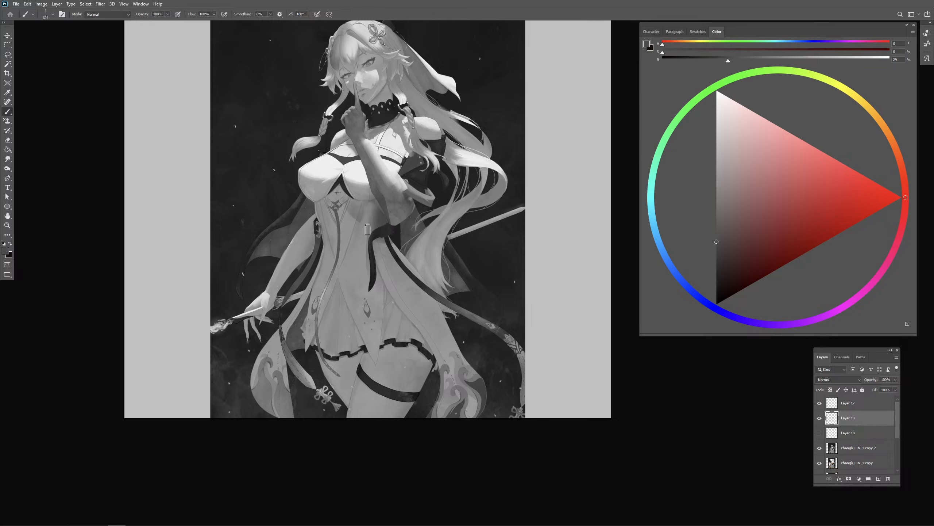
mouse_move(314, 188)
left_mouse_down()
mouse_move(306, 185)
mouse_move(332, 180)
left_mouse_up()
left_click_drag(354, 141, 336, 145)
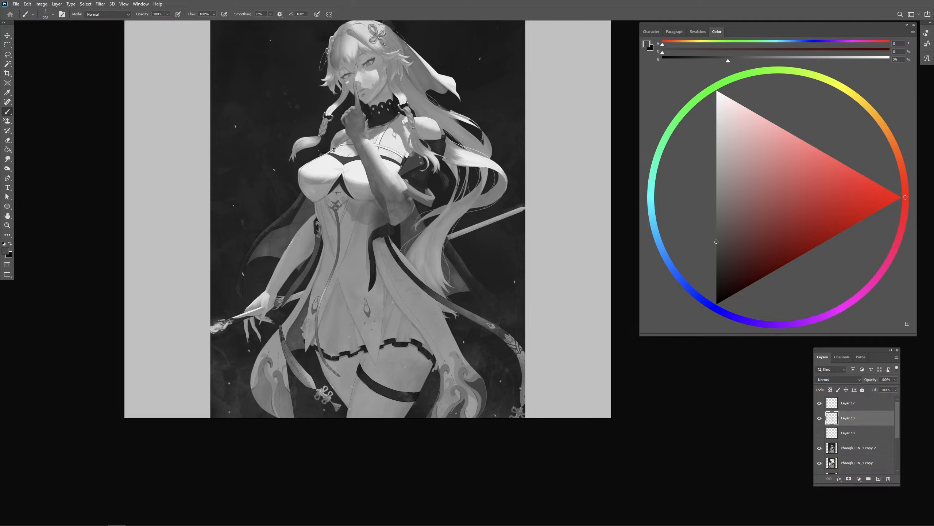
- Retouch the shading on the lower face beside the raised finger with sampled dark grey, undoing the first stroke
mouse_move(356, 76)
left_mouse_down()
mouse_move(367, 76)
mouse_move(342, 85)
left_mouse_up()
key("ctrl+z")
left_click_drag(394, 118, 400, 144)
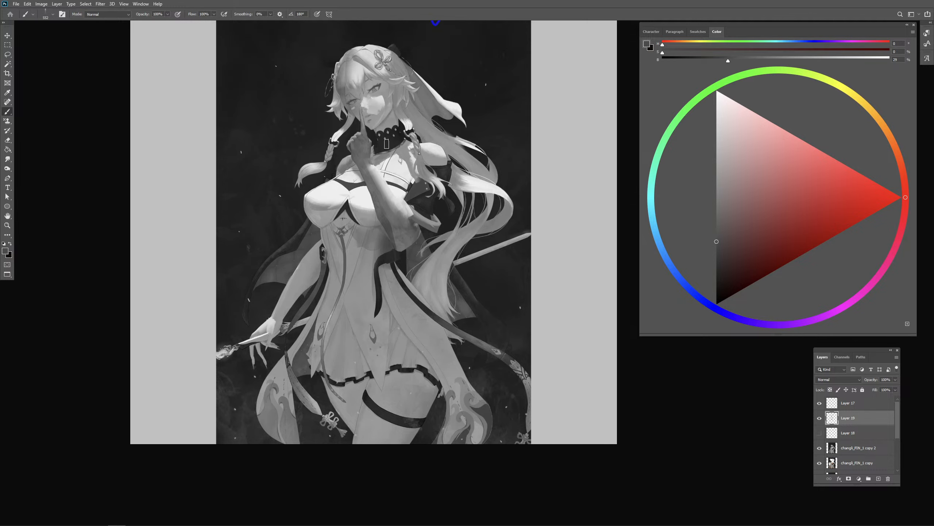
left_click(319, 113, "alt")
mouse_move(363, 118)
left_mouse_down()
mouse_move(352, 108)
mouse_move(366, 91)
mouse_move(367, 107)
left_mouse_up()
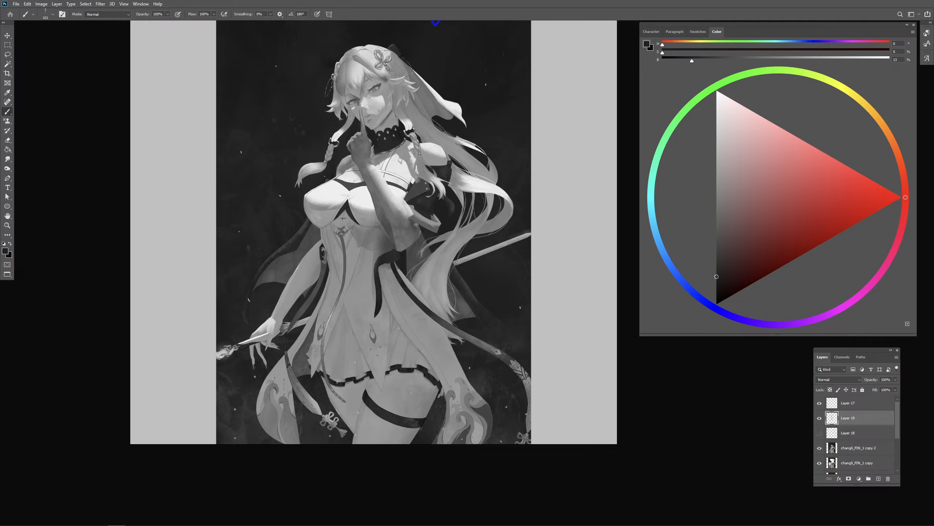
left_click_drag(369, 93, 378, 93)
left_click(374, 102, "alt")
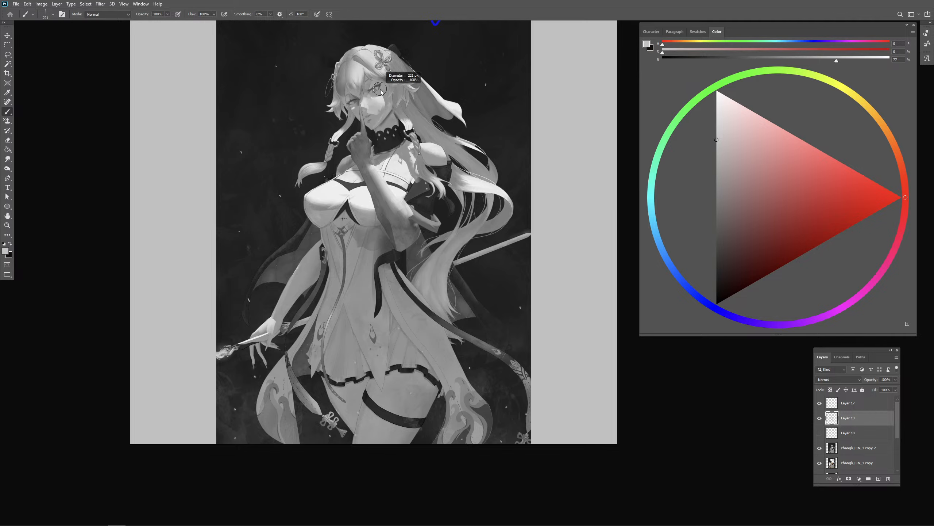
- Touch up the jaw and collar area with sampled light and dark greys
left_click(392, 120, "alt")
left_click(391, 142, "alt")
left_click_drag(407, 103, 414, 100)
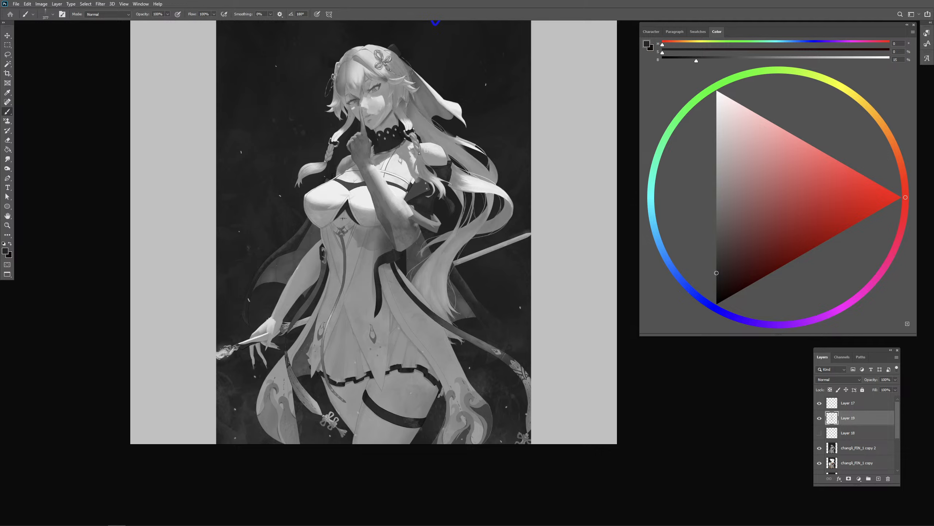
- Retouch the tied hair strand beside the raised hand with sampled dark and mid greys
left_click_drag(334, 141, 337, 138)
left_click(337, 138, "alt")
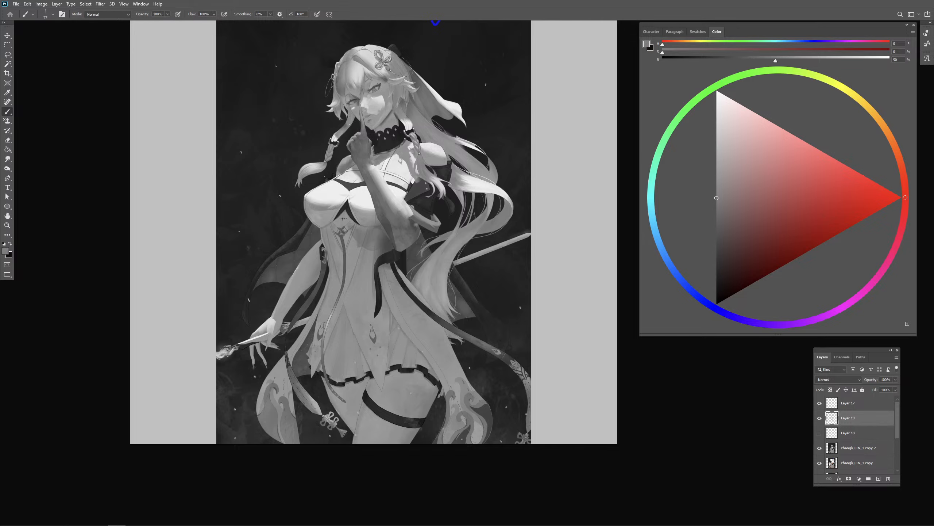
left_click(350, 121, "alt")
left_click_drag(326, 159, 335, 159)
left_click(344, 128, "alt")
- Try light grey strokes on the dress over the hip
left_click_drag(453, 308, 436, 287)
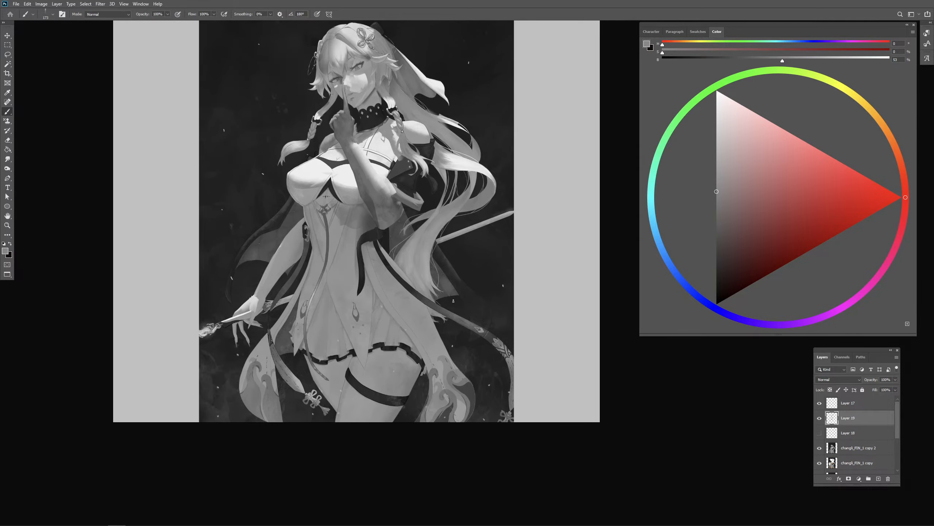
left_click(388, 144, "alt")
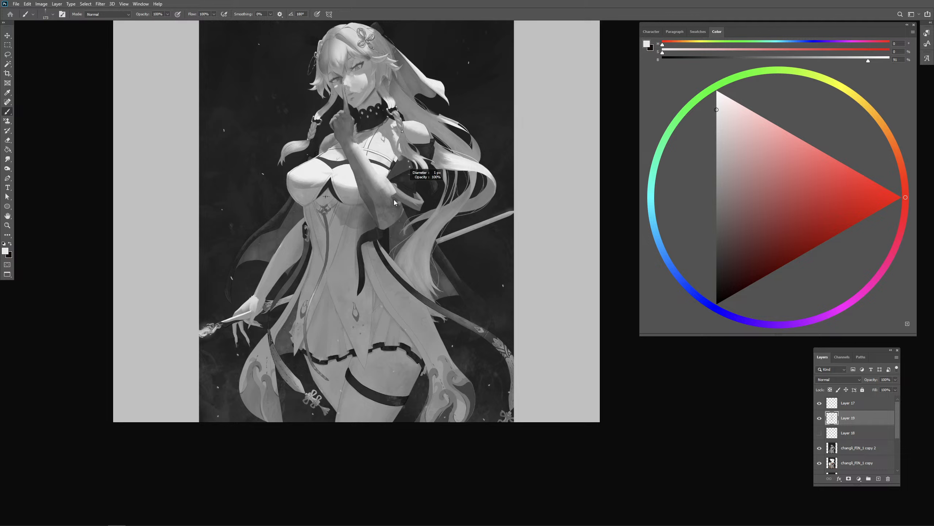
mouse_move(426, 259)
left_mouse_down()
mouse_move(407, 314)
mouse_move(403, 297)
left_mouse_up()
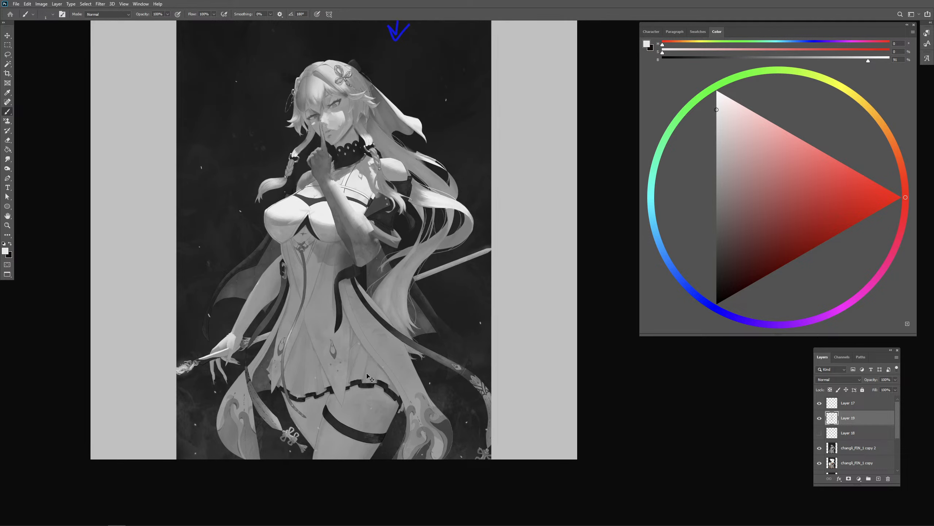
left_click_drag(369, 330, 381, 333)
mouse_move(384, 340)
left_mouse_down()
mouse_move(363, 337)
mouse_move(371, 341)
left_mouse_up()
key("ctrl+z")
- Touch up the dress beneath the raised elbow and beside the dark ribbon with sampled dark greys
left_click_drag(358, 256, 374, 256)
left_click(348, 239, "alt")
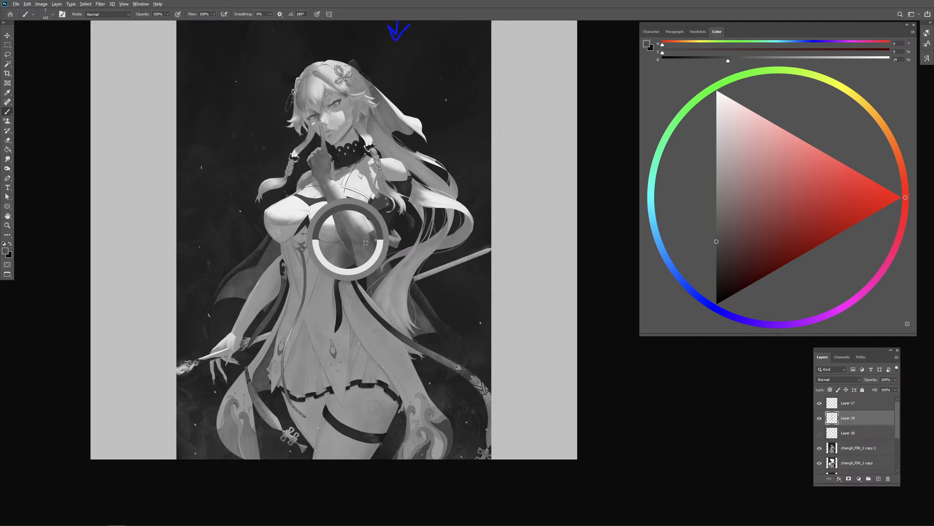
left_click(402, 244, "alt")
left_click_drag(363, 307, 339, 308)
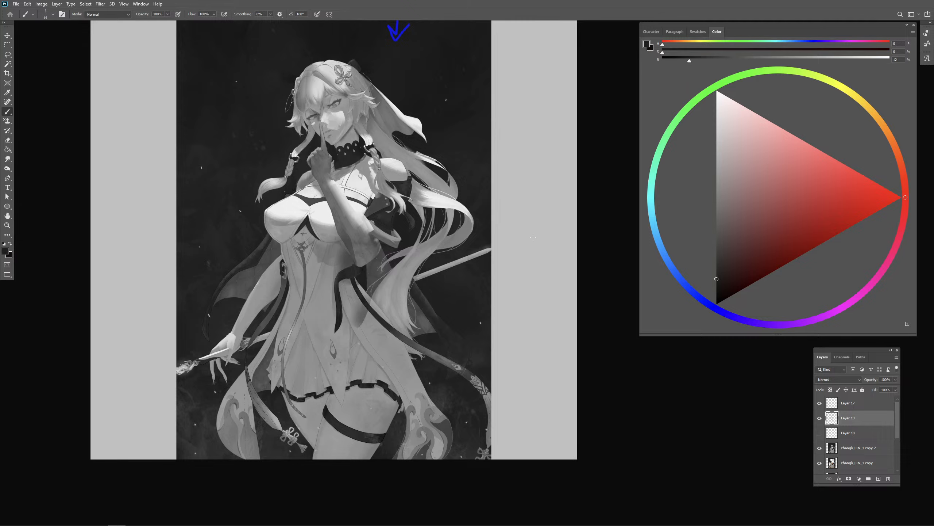
- Mark the bend of the hip with a red guide line across the dress and undo it
left_click_drag(858, 196, 829, 192)
left_click_drag(376, 309, 328, 348)
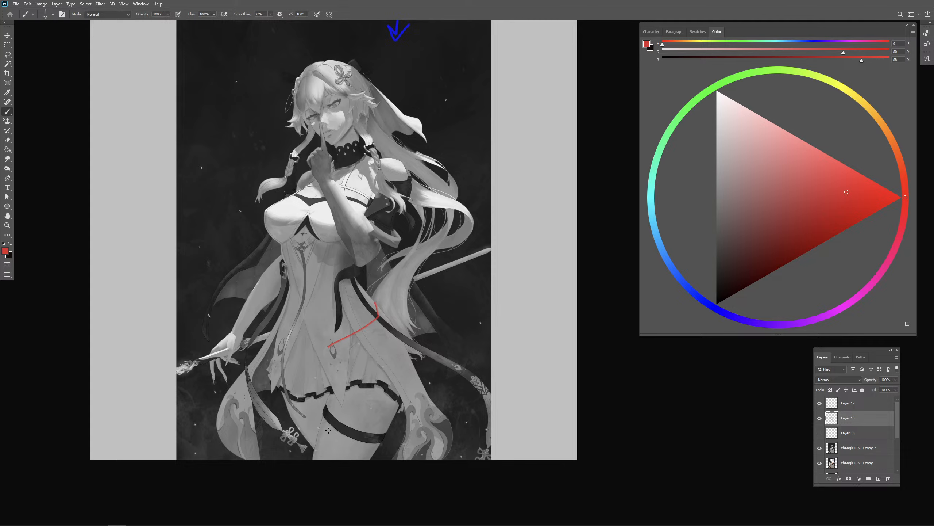
key("ctrl+z")
- Paint a broad light grey patch on the dress over the hip, undoing the first stroke
left_click(360, 179, "alt")
left_click_drag(357, 253, 374, 253)
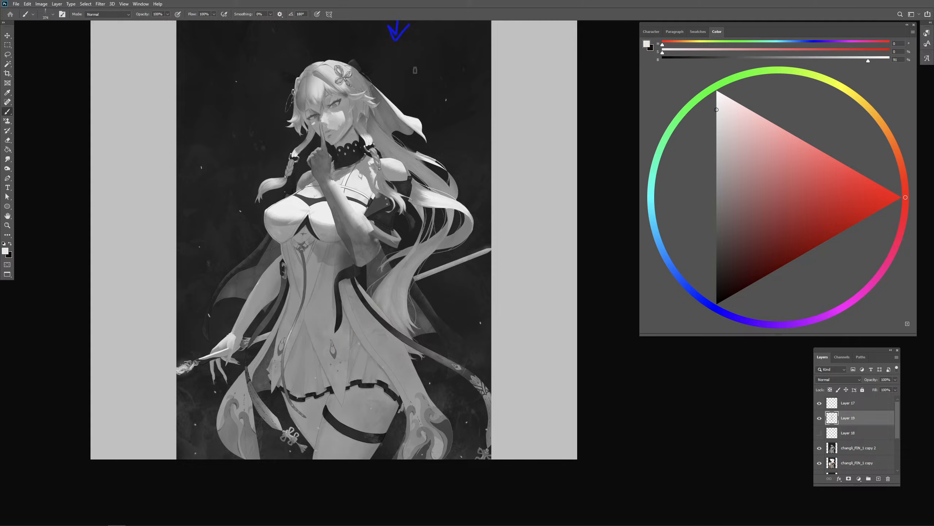
mouse_move(374, 296)
left_mouse_down()
mouse_move(383, 296)
mouse_move(360, 334)
mouse_move(388, 340)
mouse_move(342, 351)
left_mouse_up()
key("ctrl+z")
mouse_move(380, 324)
left_mouse_down()
mouse_move(346, 357)
mouse_move(364, 361)
left_mouse_up()
- Cut back the light hip patch with mid grey strokes to shape the lit plane of the dress
left_click(355, 299, "alt")
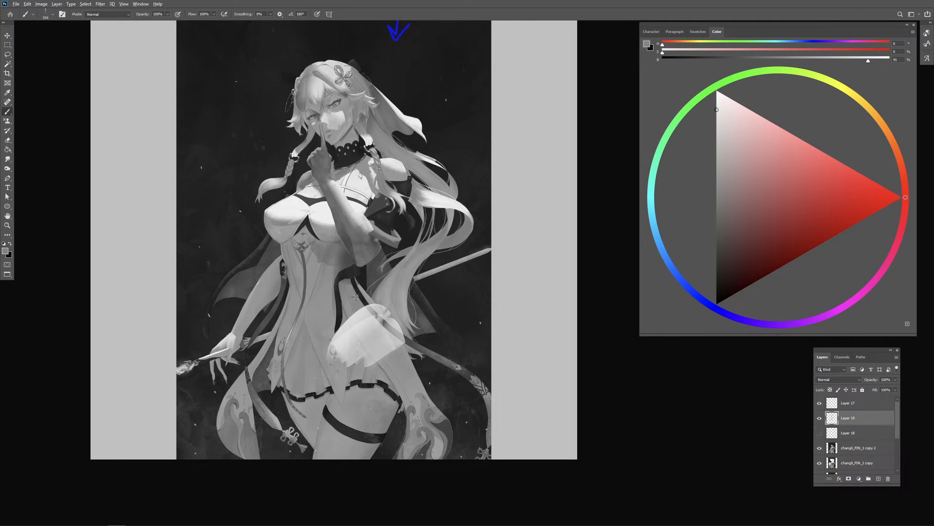
left_click_drag(354, 314, 335, 326)
mouse_move(371, 300)
left_mouse_down()
mouse_move(327, 368)
mouse_move(384, 363)
mouse_move(389, 375)
left_mouse_up()
left_click(378, 348, "alt")
left_click(390, 301, "alt")
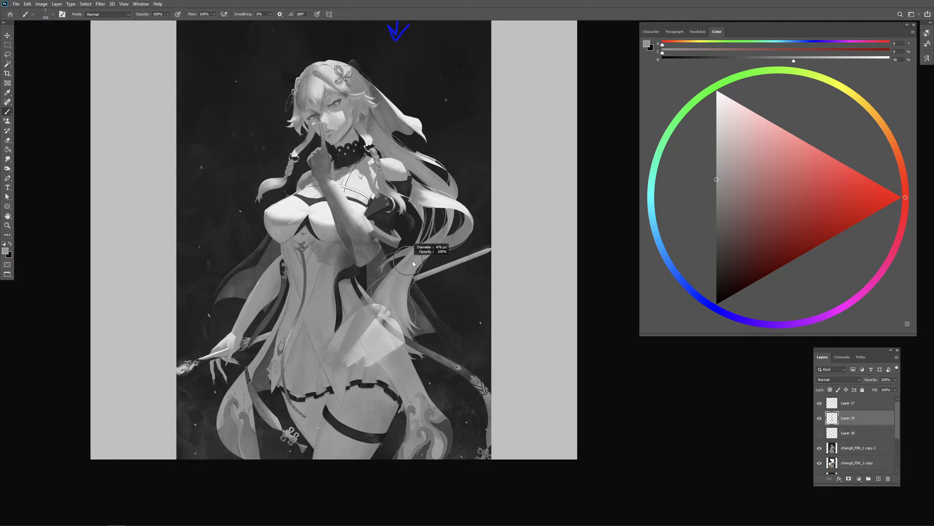
- Repaint the ribbon crossing the hip with sampled dark and light greys and lighten its trailing length
left_click(351, 273, "alt")
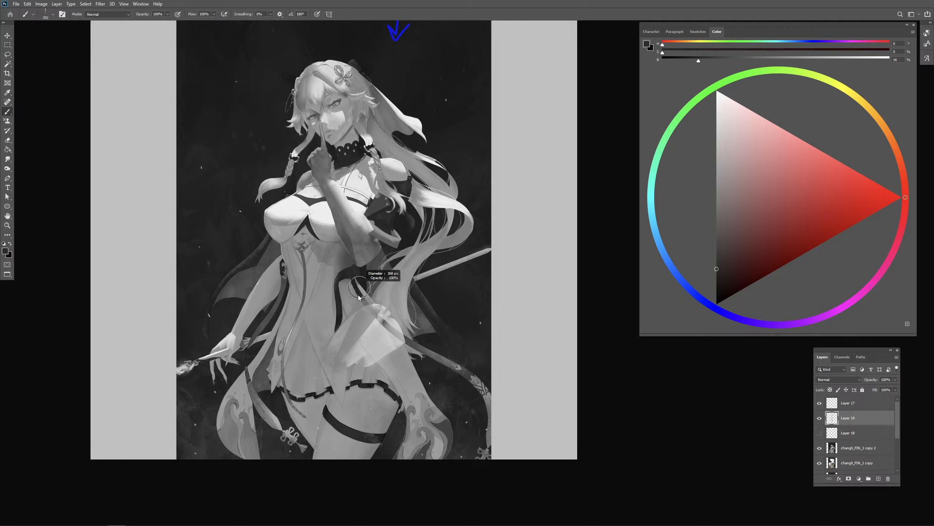
left_click(388, 297, "alt")
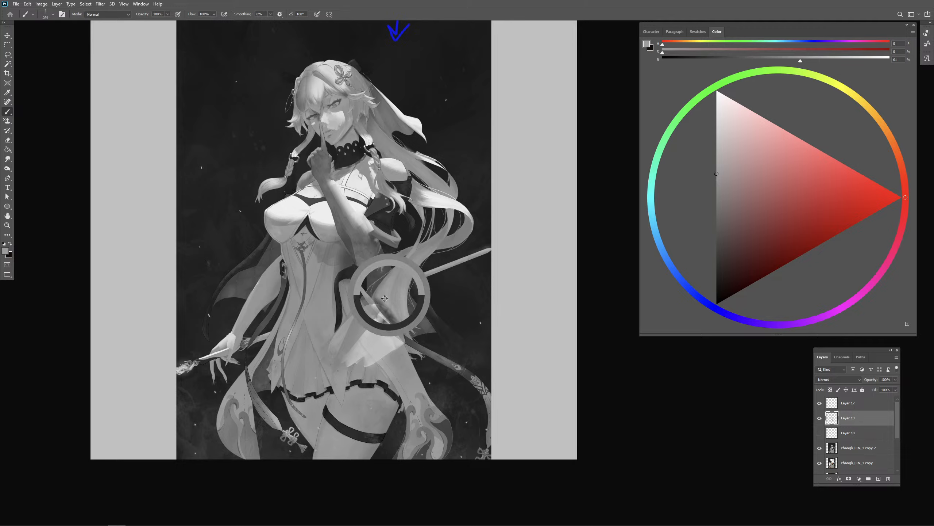
left_click(385, 320, "alt")
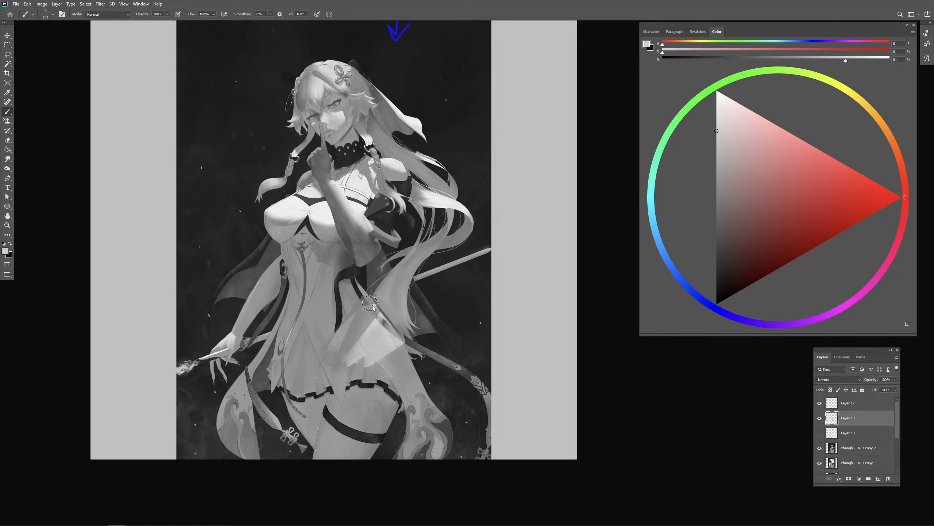
left_click(358, 291, "alt")
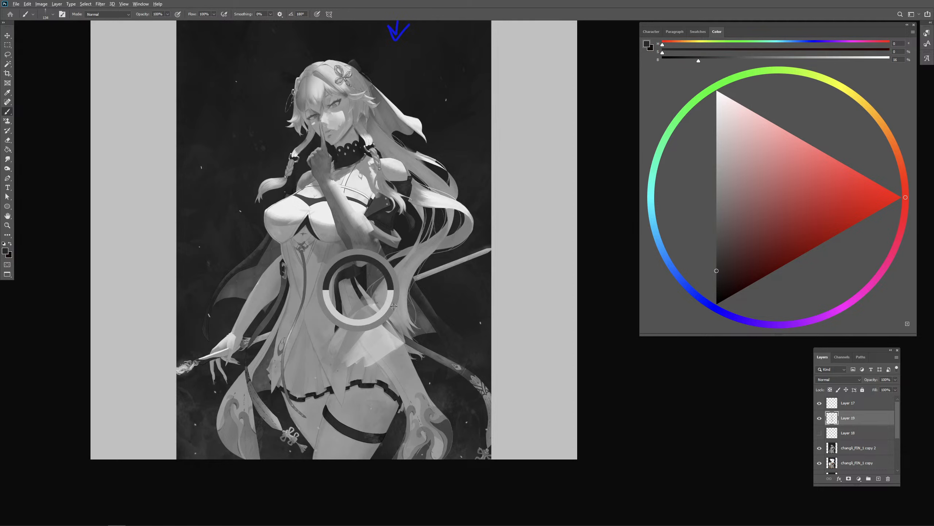
left_click(440, 357, "alt")
mouse_move(386, 331)
left_mouse_down()
mouse_move(451, 364)
mouse_move(466, 348)
left_mouse_up()
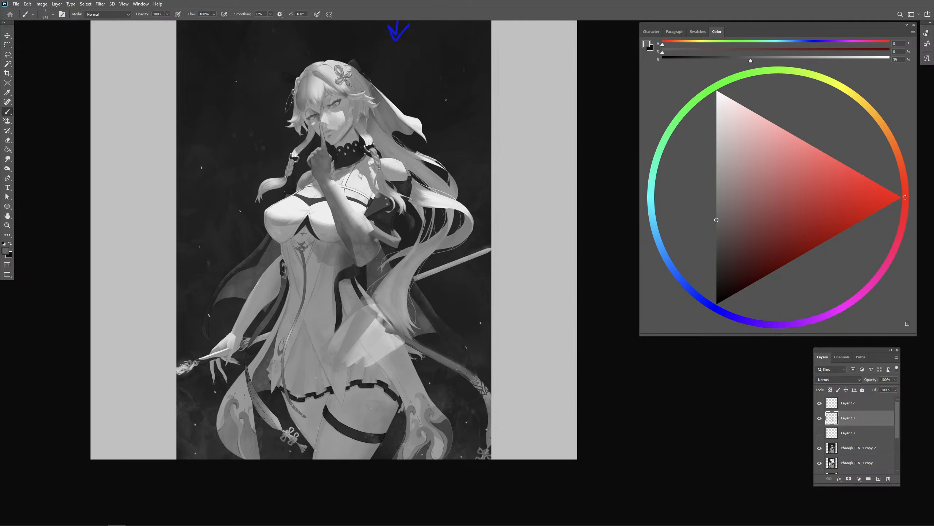
- Refine the edges of the light hip patch with small strokes of sampled grey
left_click_drag(339, 345, 347, 341)
key("ctrl+minus")
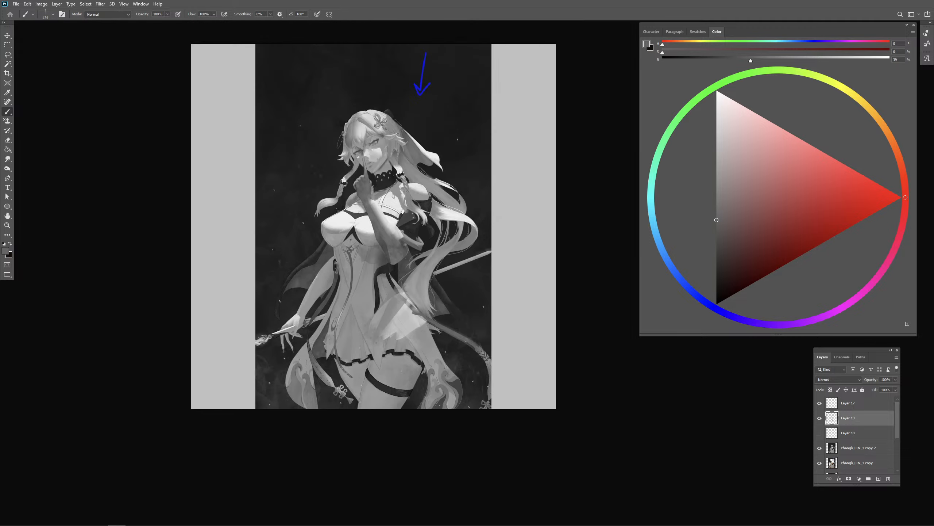
left_click_drag(416, 333, 414, 317)
left_click(401, 302, "alt")
right_click(405, 310, "alt")
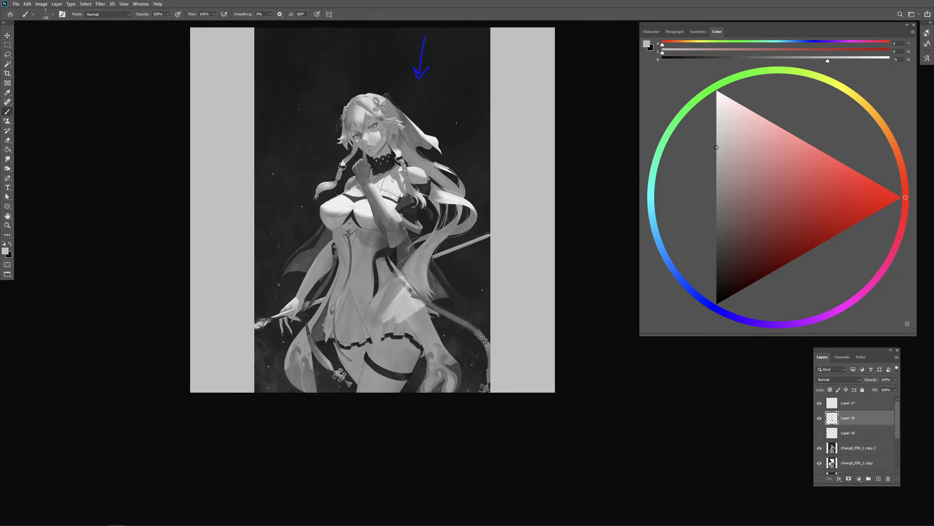
- Paint a brighter grey highlight along the dress ruffle above the hem on the forward thigh
scroll(411, 337, "up", 3)
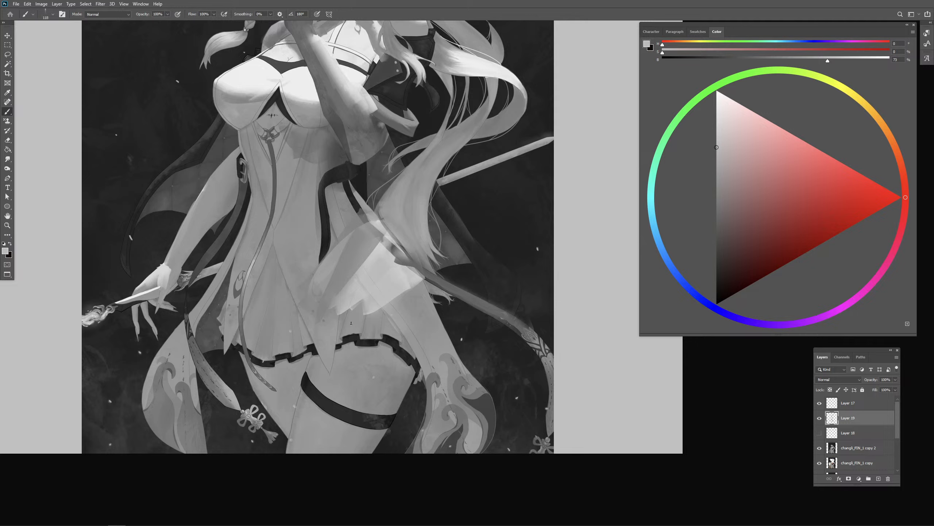
left_click(699, 118)
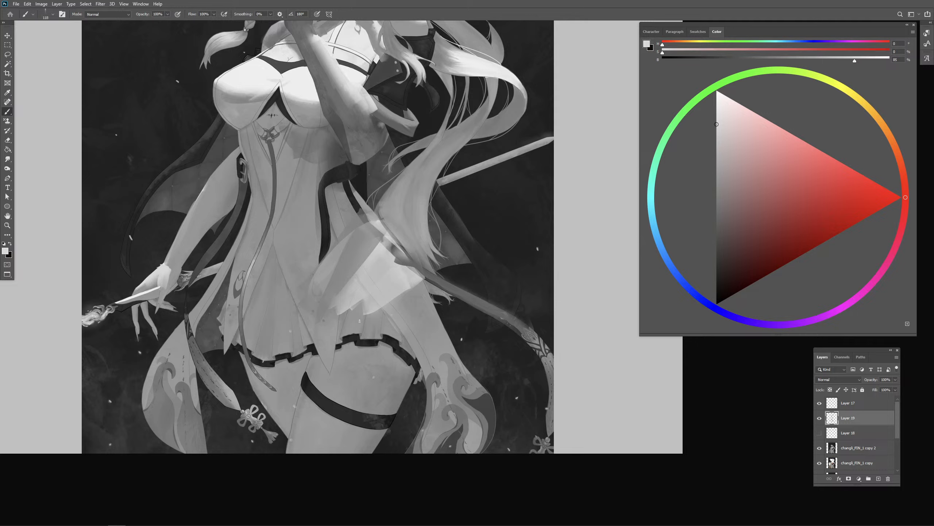
mouse_move(359, 321)
left_mouse_down()
mouse_move(407, 354)
mouse_move(394, 352)
left_mouse_up()
left_click(365, 346, "alt")
right_click(367, 349, "alt")
- Block in a dark to mid grey cast shadow on the upper thigh beneath the hem
right_click(347, 361, "alt")
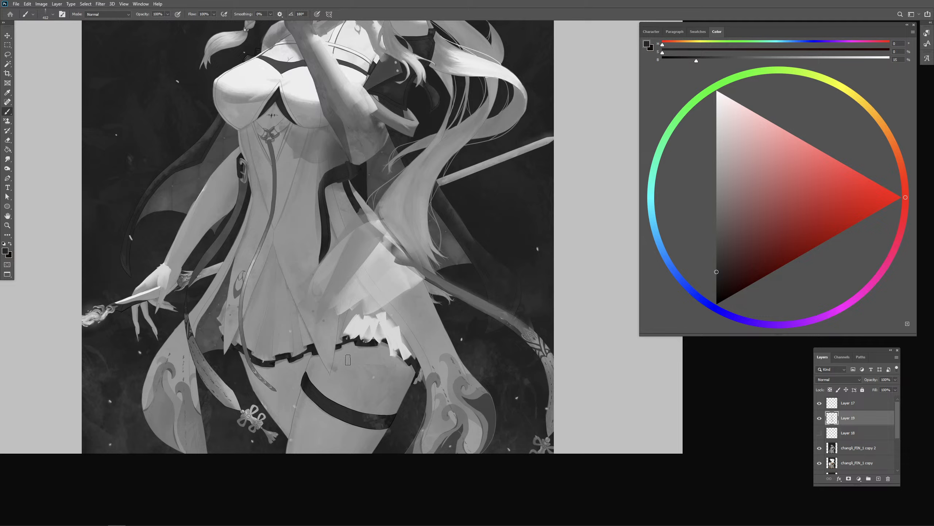
left_click_drag(345, 354, 324, 383)
mouse_move(384, 352)
left_mouse_down()
mouse_move(333, 388)
mouse_move(363, 377)
mouse_move(384, 351)
mouse_move(330, 382)
mouse_move(365, 358)
mouse_move(413, 379)
left_mouse_up()
left_click(385, 352, "alt")
left_click(367, 392, "alt")
left_click(341, 366, "alt")
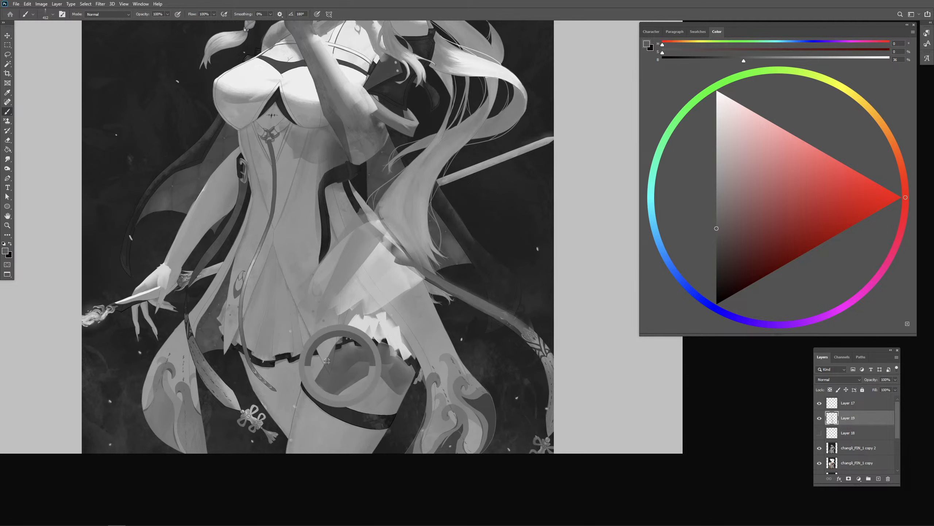
left_click_drag(320, 354, 308, 381)
- Refine the cast shadow across the thigh above the garter with sampled mid and dark greys
key("ctrl+minus")
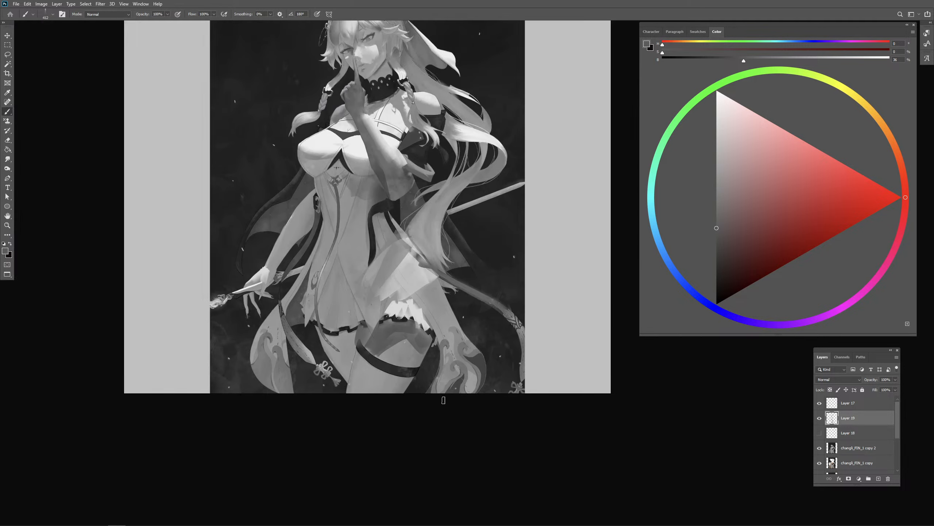
left_click_drag(399, 329, 405, 351, "alt")
left_click(398, 346, "alt")
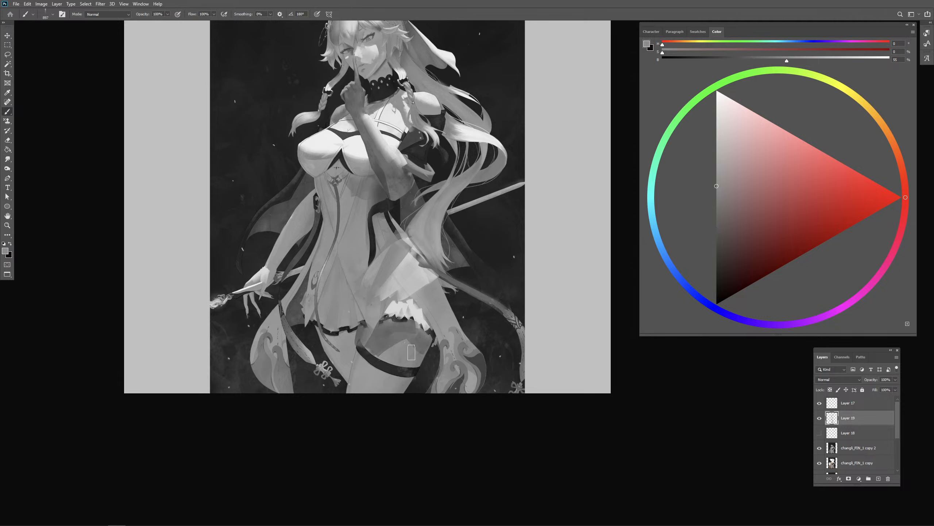
left_click(397, 366, "alt")
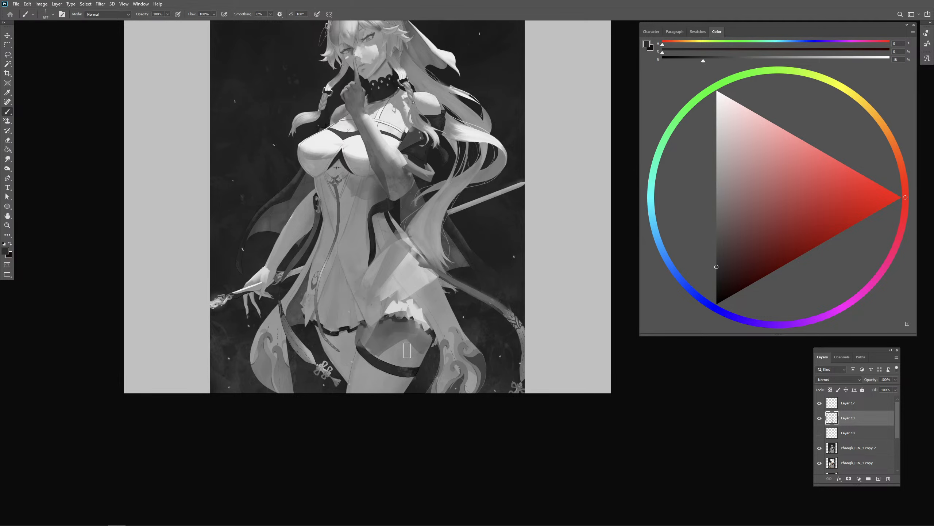
mouse_move(367, 335)
left_mouse_down()
mouse_move(406, 322)
mouse_move(428, 336)
mouse_move(404, 352)
mouse_move(423, 343)
mouse_move(392, 345)
left_mouse_up()
left_click(407, 353, "alt")
left_click(403, 329, "alt")
- Shade the inner side of the thigh and the area below the garter with mid grey, redoing the long inner stroke
left_click_drag(393, 359, 352, 395, "alt")
left_click_drag(368, 344, 357, 424)
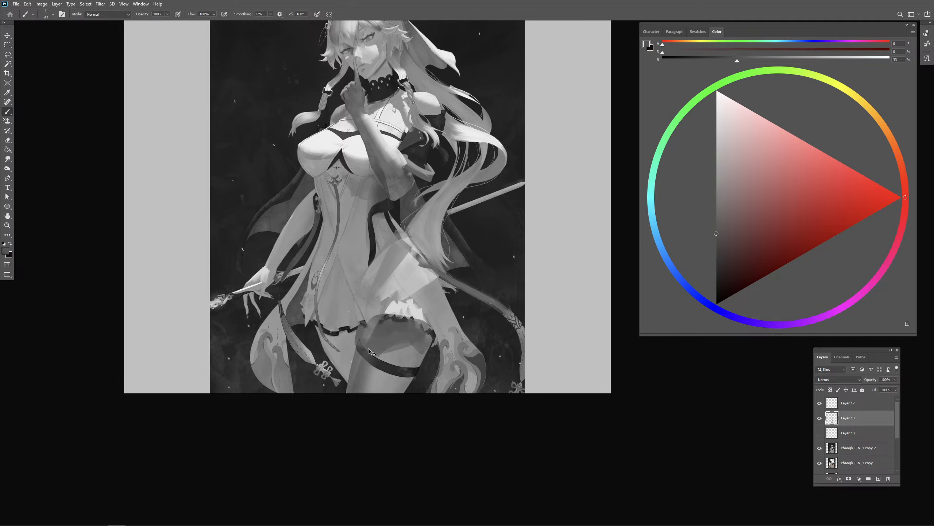
key("ctrl+z")
left_click_drag(368, 336, 355, 422)
mouse_move(401, 396)
left_mouse_down("alt")
mouse_move(414, 356)
mouse_move(404, 344)
mouse_move(414, 375)
mouse_move(393, 369)
mouse_move(364, 387)
mouse_move(395, 383)
mouse_move(376, 372)
left_mouse_up("alt")
- Try further touches between the hem and the upper thigh and undo them
left_click(402, 332, "alt")
left_click(416, 311, "alt")
key("ctrl+z")
key("ctrl+z")
key("ctrl+z")
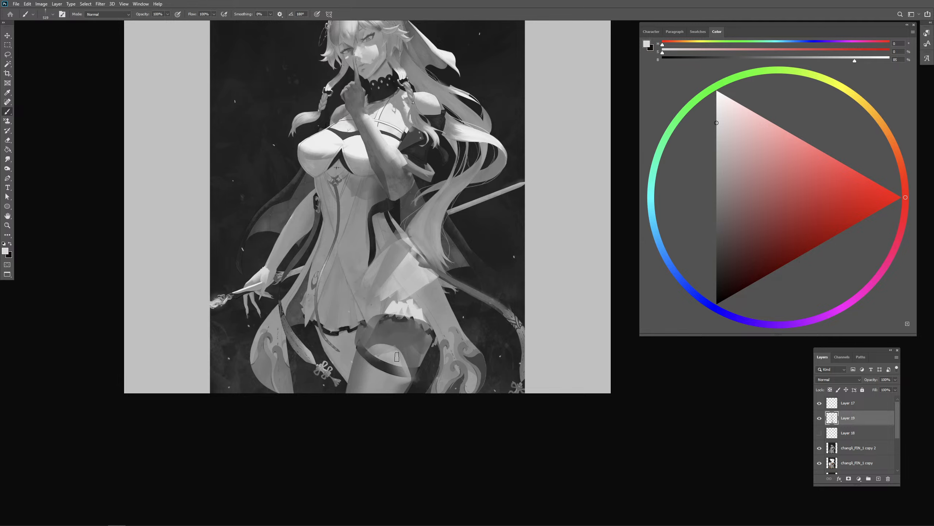
- Touch up the thigh above the garter with mid grey and the collar area with dark grey
left_click(401, 339, "alt")
key("ctrl+minus")
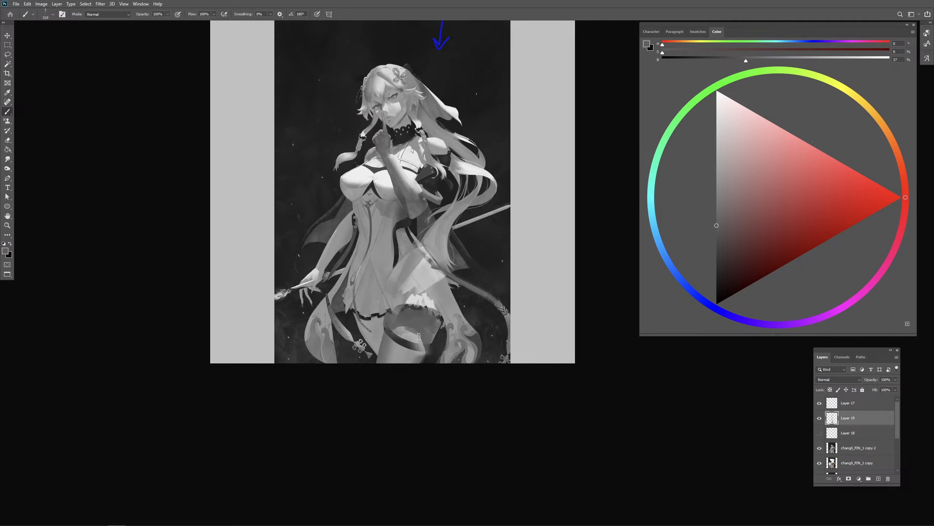
mouse_move(415, 334)
left_mouse_down()
mouse_move(393, 334)
mouse_move(411, 330)
left_mouse_up()
left_click_drag(410, 124, 405, 132)
left_click(408, 132, "alt")
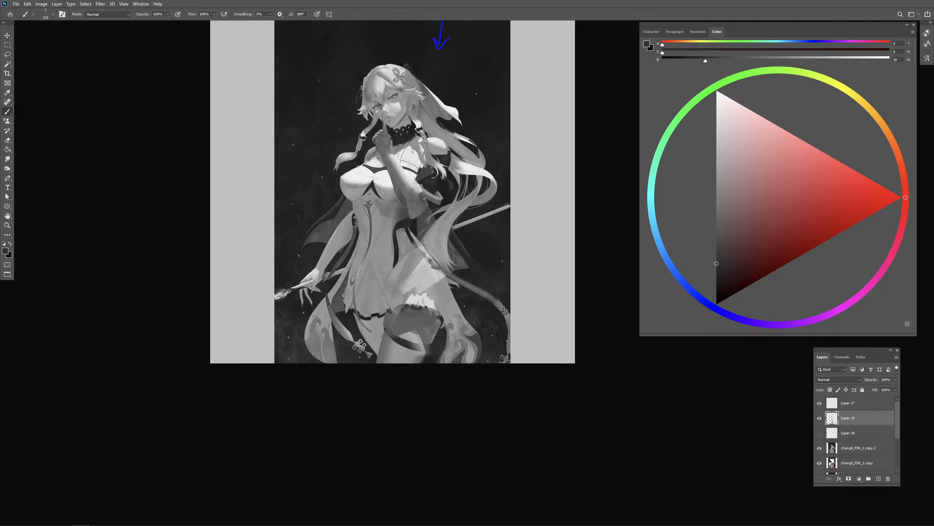
- Add a new layer above the earlier thigh repaint and sample a dark grey for shading the face
left_click_drag(418, 162, 423, 163)
left_click(878, 478)
key("ctrl+minus")
key("ctrl+plus")
key("ctrl+minus")
left_click_drag(485, 196, 434, 202)
left_click(403, 143, "alt")
left_click_drag(364, 174, 371, 174)
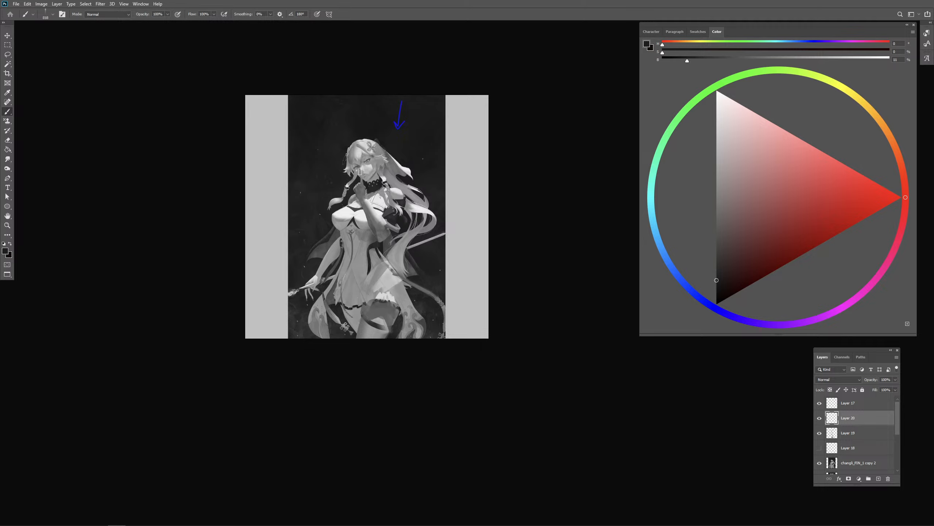
- Switch to a textured brush and paint a mid-grey shadow across the eyes and upper face
key("period")
key("period")
key("period")
mouse_move(369, 174)
left_mouse_down()
mouse_move(360, 173)
mouse_move(369, 163)
left_mouse_up()
left_click(367, 160, "alt")
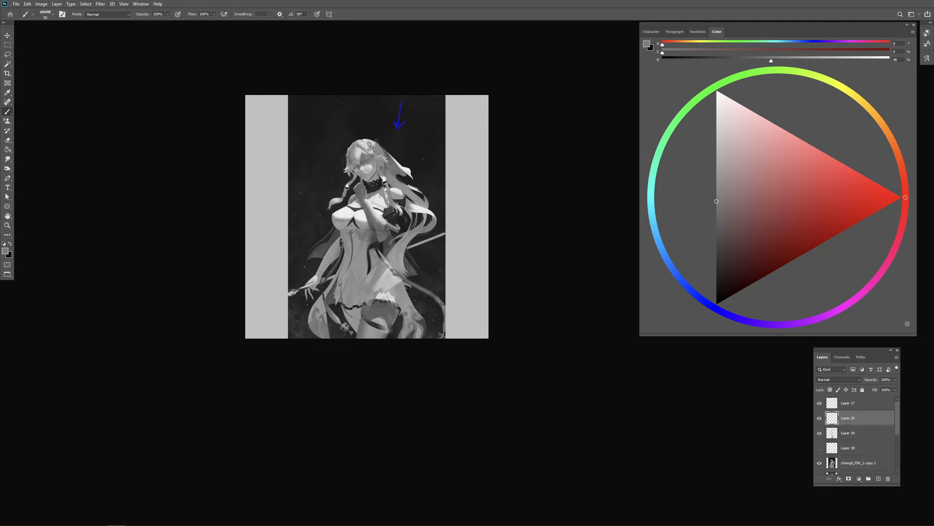
left_click(368, 159, "alt")
left_click_drag(375, 181, 369, 159)
left_click(368, 173, "alt")
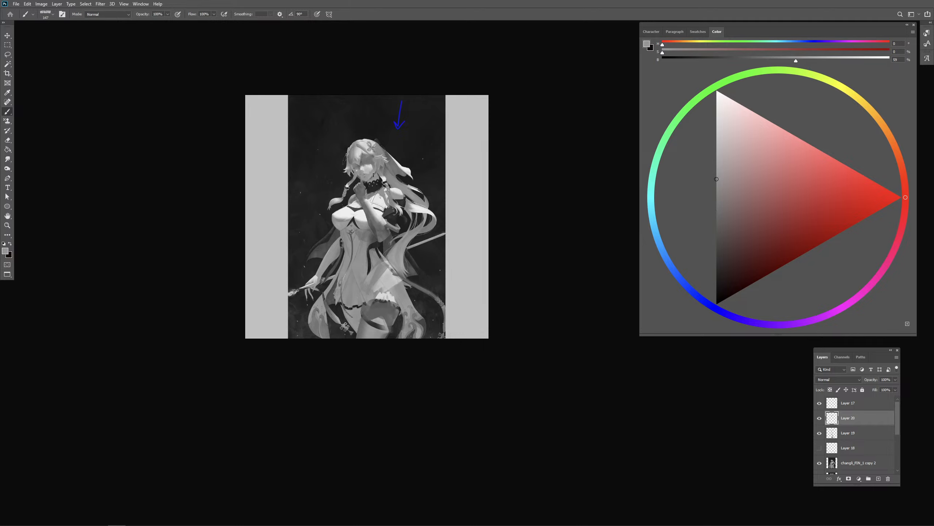
- Soften the collar and neck area with sampled dark and mid greys
left_click(375, 185, "alt")
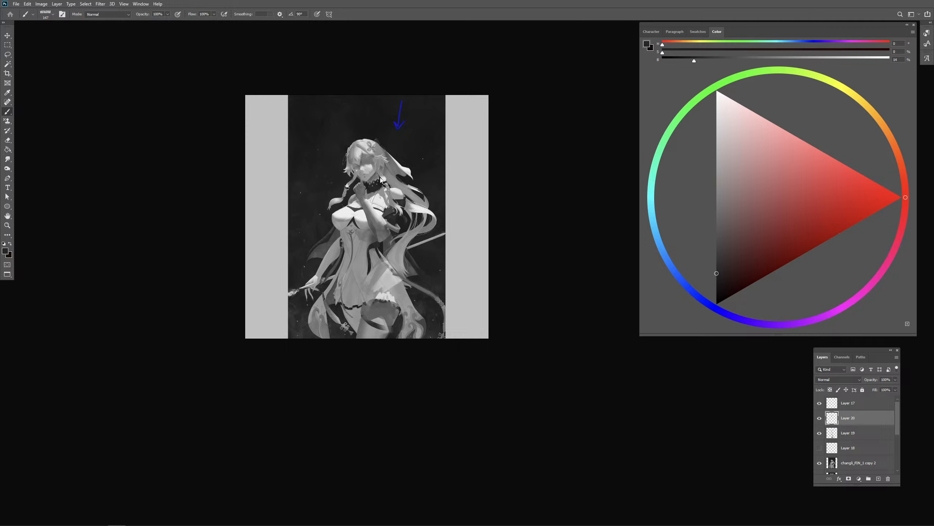
left_click(372, 196, "alt")
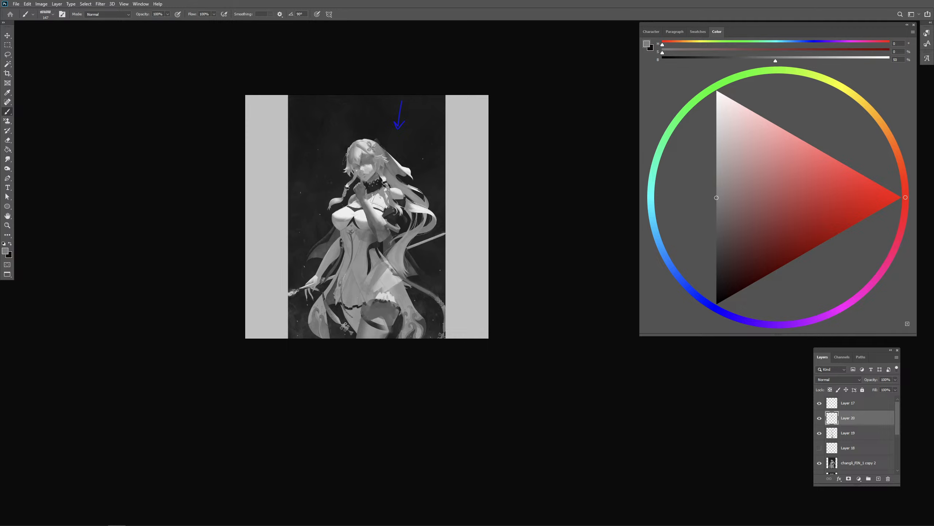
left_click(376, 195, "alt")
left_click(386, 168, "alt")
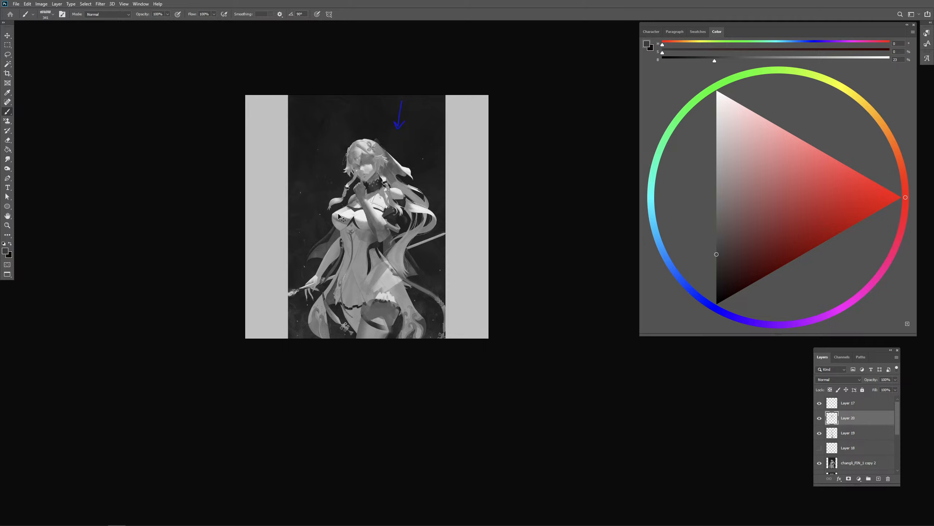
- Shade the lower outer side of the bust with sampled greys, undoing the overly dark touches
left_click(327, 223, "alt")
left_click_drag(334, 217, 336, 231)
right_click(338, 222, "alt")
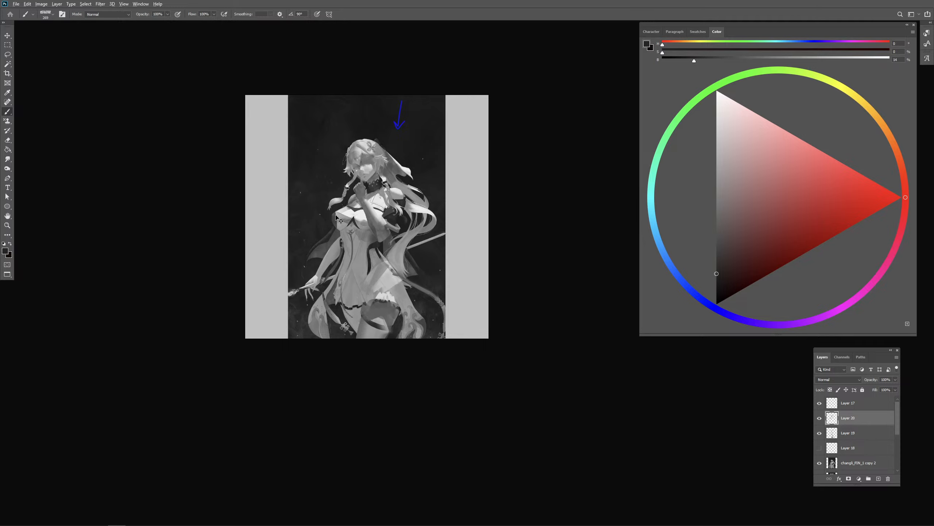
right_click(341, 221, "alt")
key("ctrl+z")
key("ctrl+z")
key("ctrl+shift+z")
left_click(341, 228, "alt")
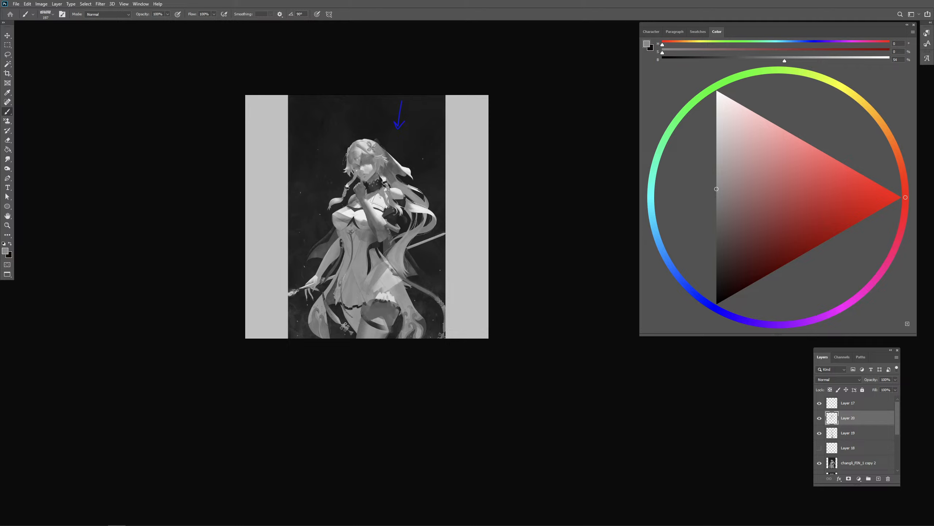
- Touch up the raised forearm and the waist beside the elbow with sampled mid and dark greys
left_click(371, 200, "alt")
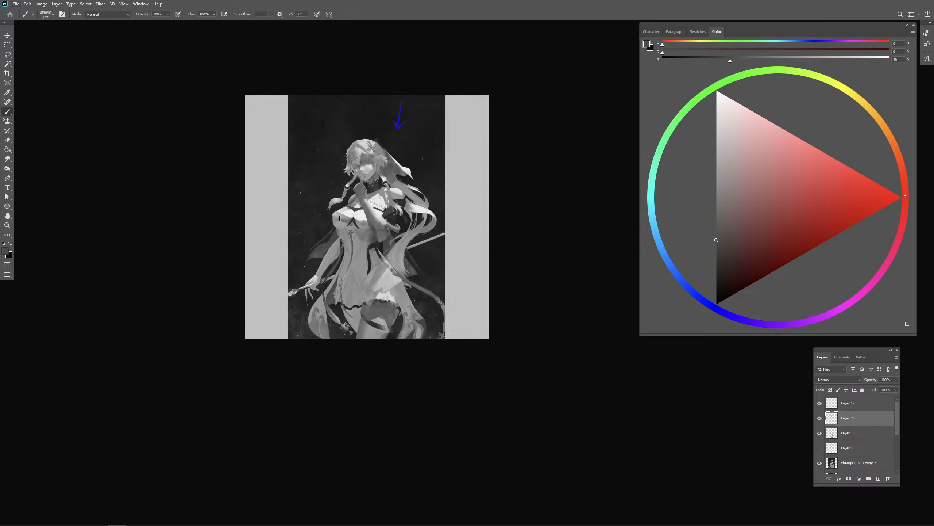
left_click(365, 225, "alt")
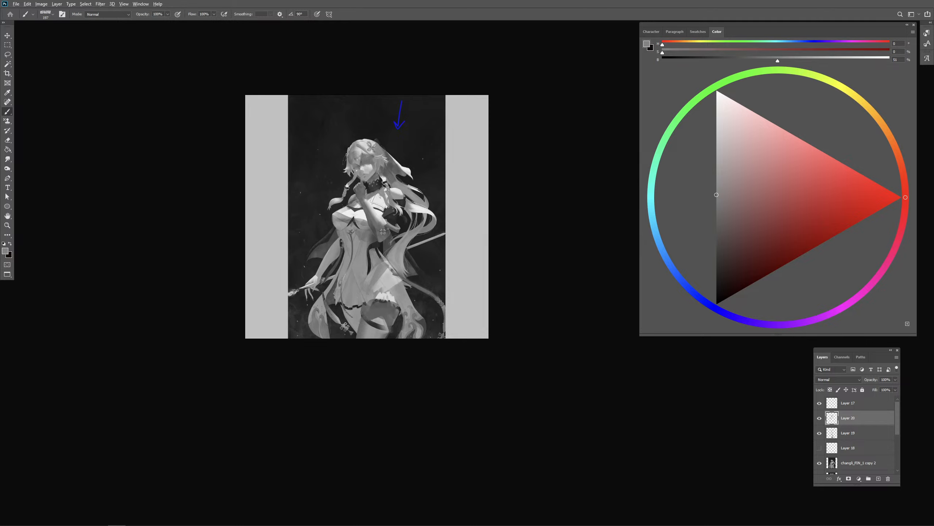
left_click(381, 244, "alt")
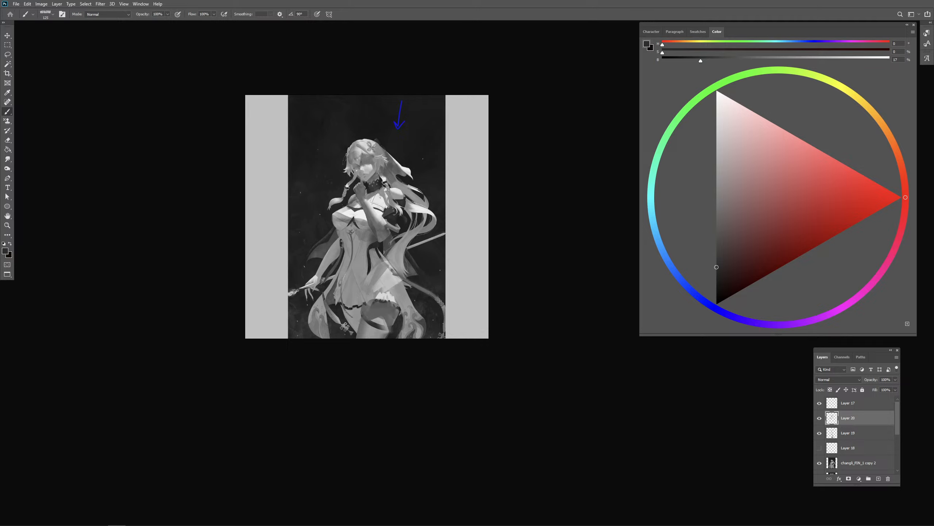
left_click(379, 243, "alt")
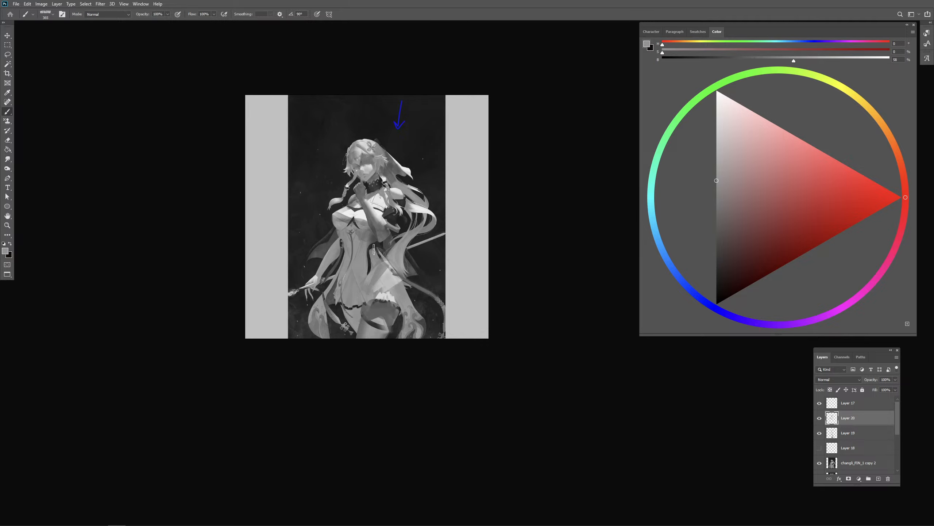
- Paint over the dark vertical stripe at the dress's waist with sampled greys to simplify the torso
left_click(377, 254, "alt")
left_click_drag(371, 250, 374, 250)
left_click(374, 248, "alt")
left_click(364, 258, "alt")
mouse_move(370, 258)
left_mouse_down()
mouse_move(369, 269)
mouse_move(365, 247)
left_mouse_up()
left_click(373, 235, "alt")
left_click(374, 235, "alt")
left_click(382, 244, "alt")
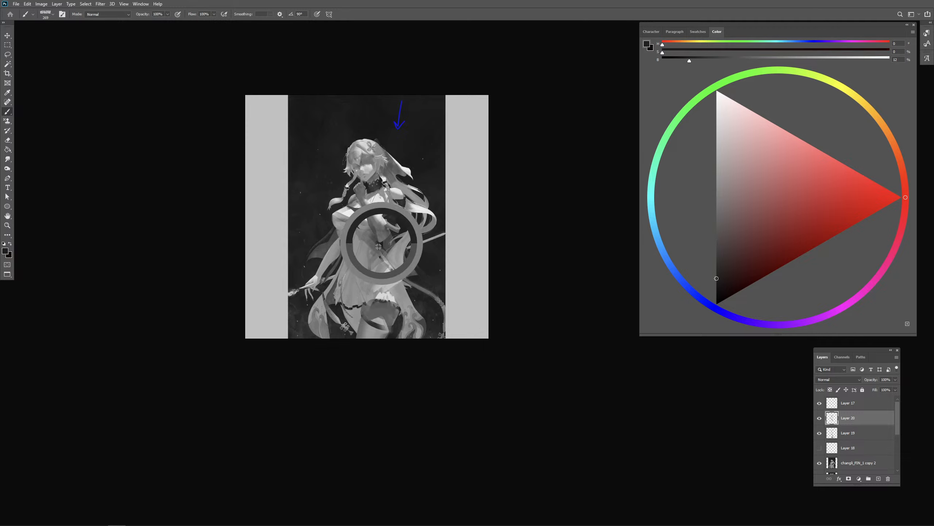
left_click(363, 255, "alt")
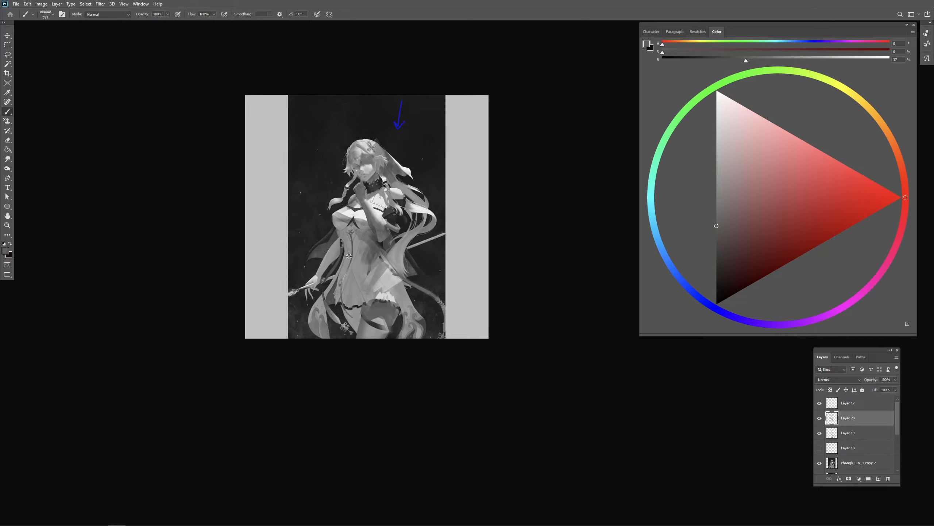
- Try shading down the front of the dress with mid grey and undo the strokes
mouse_move(348, 257)
left_mouse_down()
mouse_move(340, 256)
mouse_move(357, 262)
mouse_move(368, 298)
mouse_move(359, 296)
mouse_move(370, 288)
mouse_move(358, 300)
mouse_move(363, 284)
left_mouse_up()
left_click(413, 263, "alt")
key("ctrl+z")
key("ctrl+z")
- Repaint the skirt's front and hem in mid greys and darken the far thigh beneath it
left_click(355, 298, "alt")
left_click(360, 275, "alt")
mouse_move(361, 276)
left_mouse_down()
mouse_move(349, 327)
mouse_move(373, 307)
mouse_move(353, 316)
mouse_move(359, 310)
mouse_move(345, 310)
mouse_move(358, 316)
mouse_move(423, 296)
mouse_move(345, 310)
mouse_move(356, 336)
left_mouse_up()
left_click(370, 310, "alt")
left_click(422, 290, "alt")
left_click(351, 311, "alt")
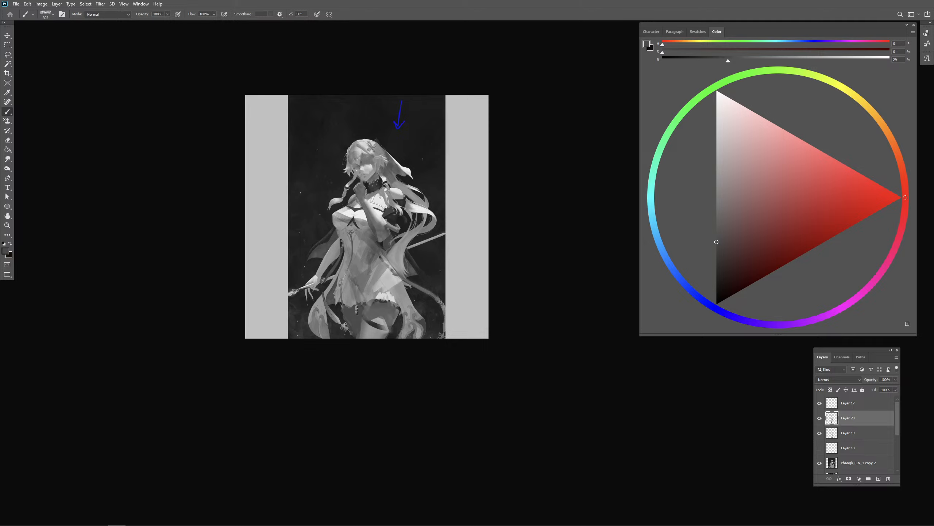
left_click_drag(335, 290, 331, 299)
mouse_move(332, 282)
left_mouse_down()
mouse_move(314, 317)
mouse_move(334, 298)
left_mouse_up()
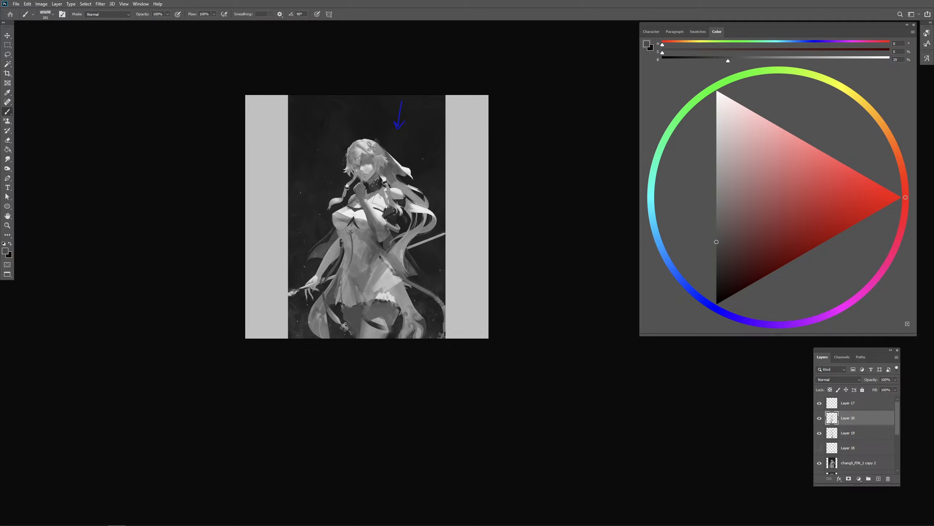
- Shade the hair ends beside the hip with dark grey, redoing the long stroke
left_click_drag(402, 261, 401, 267)
mouse_move(404, 236)
left_mouse_down()
mouse_move(397, 252)
mouse_move(405, 274)
mouse_move(400, 267)
left_mouse_up()
key("ctrl+z")
mouse_move(397, 256)
left_mouse_down()
mouse_move(393, 271)
mouse_move(404, 264)
mouse_move(396, 257)
mouse_move(401, 265)
left_mouse_up()
left_click(403, 243, "alt")
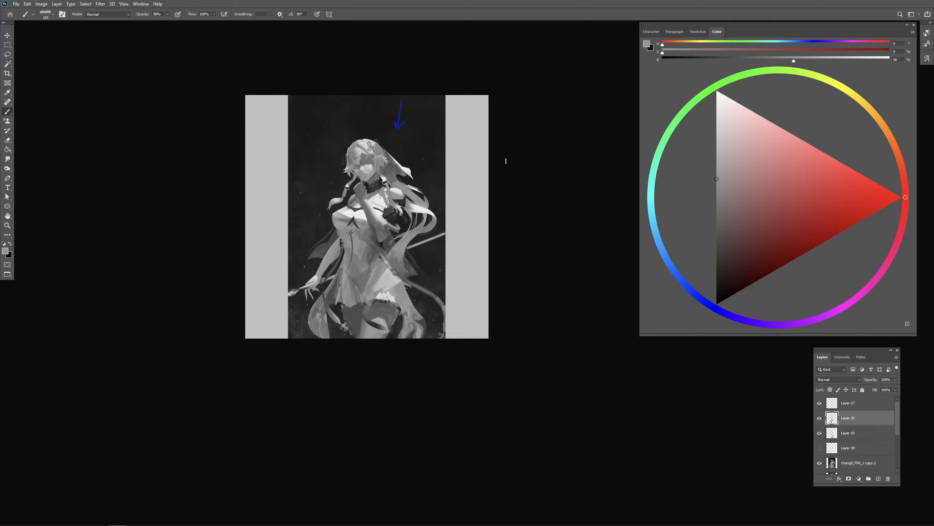
- Switch the brush and model the bust's shadow side with sampled mid and light greys
key(".")
key(".")
key("ctrl+plus")
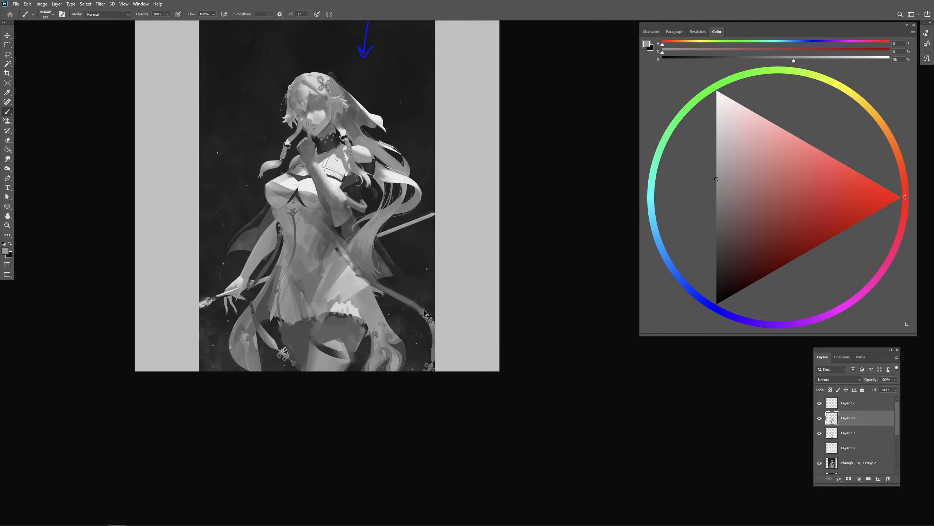
left_click_drag(443, 250, 448, 310)
left_click_drag(405, 264, 399, 265)
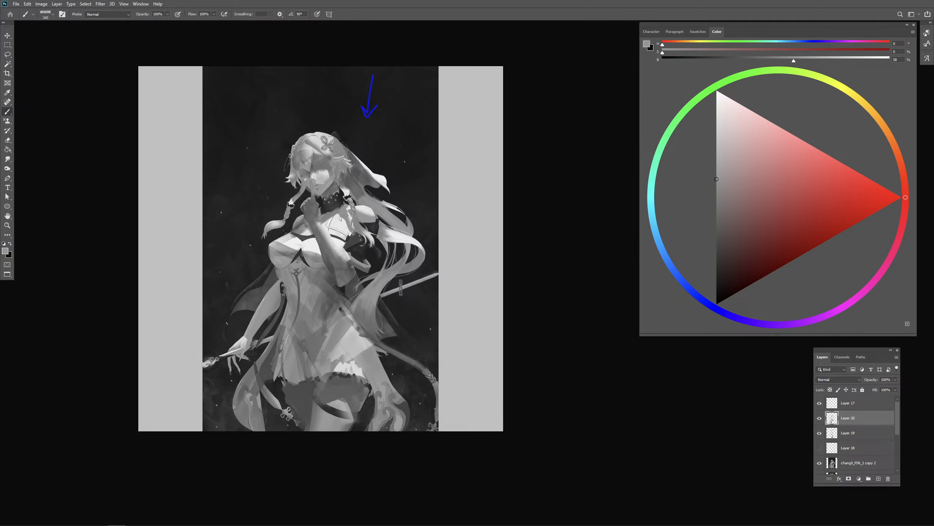
mouse_move(322, 249)
left_mouse_down()
mouse_move(290, 271)
mouse_move(293, 258)
mouse_move(280, 279)
mouse_move(284, 257)
left_mouse_up()
left_click(292, 242, "alt")
left_click(292, 253, "alt")
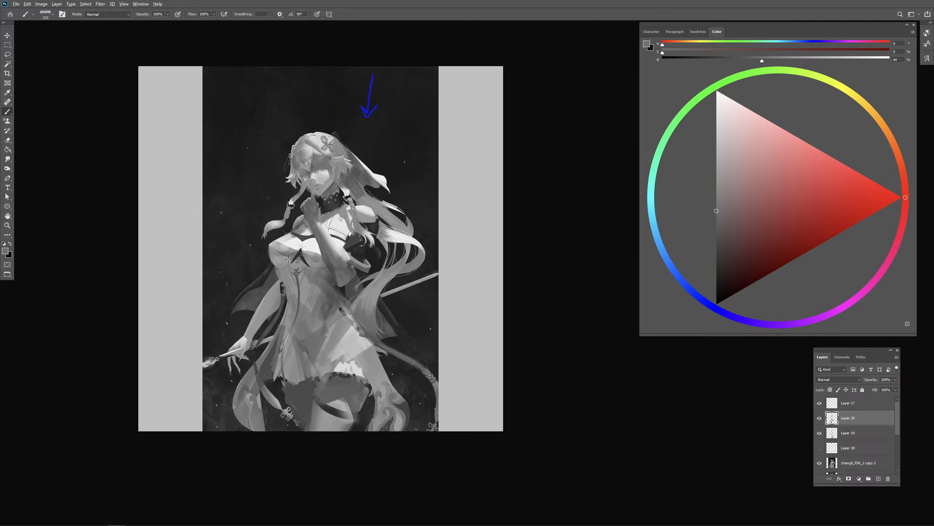
left_click(288, 260, "alt")
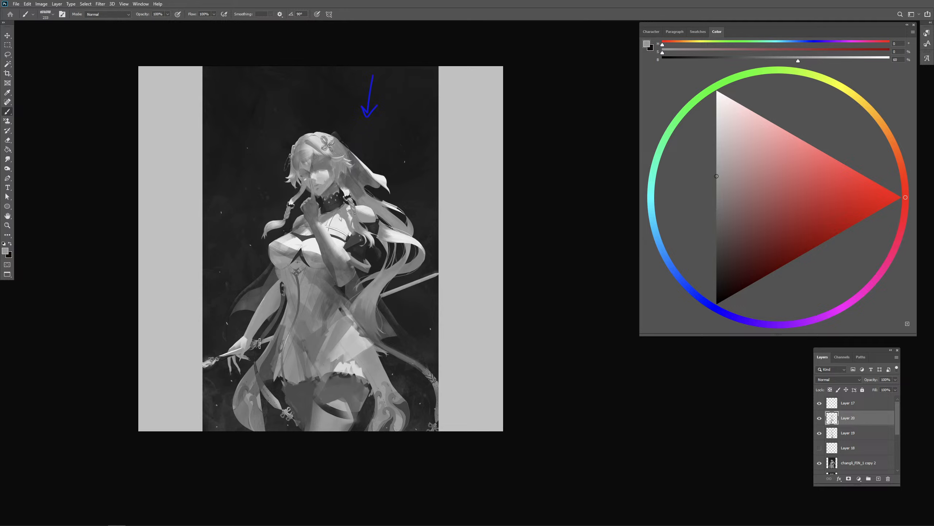
- Touch up the hand holding the staff and the front of the dress with light grey
left_click_drag(234, 348, 223, 349)
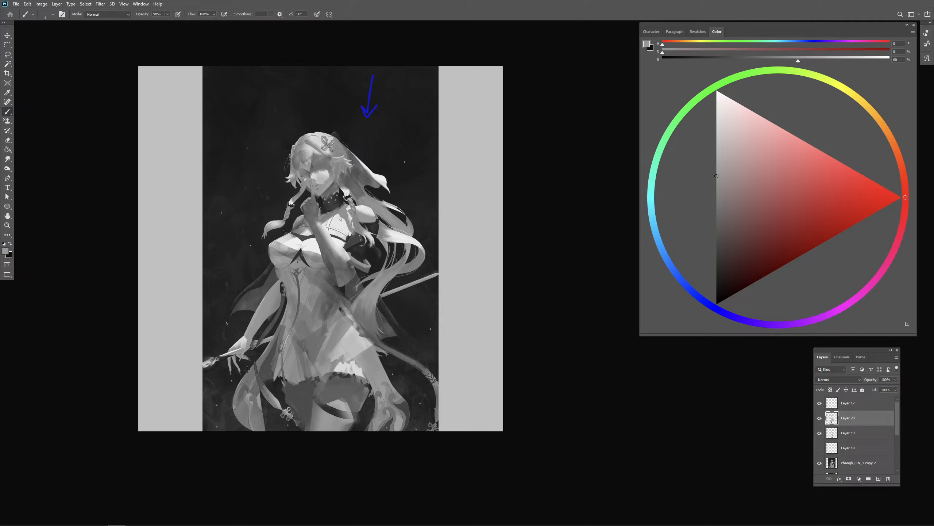
left_click(293, 340, "alt")
left_click_drag(296, 339, 308, 334)
- Sketch red guide curves around the lowered arm and the bust, and undo them
left_click(861, 190)
left_click_drag(257, 320, 225, 362)
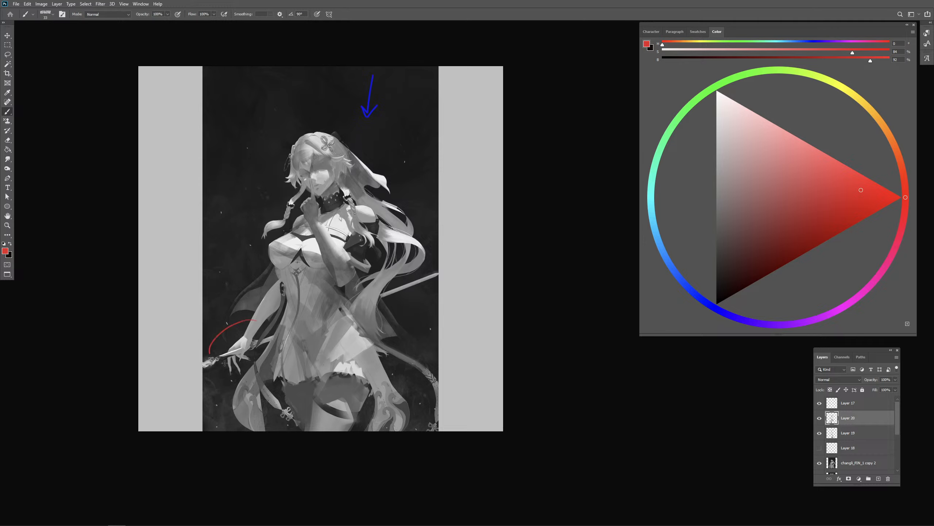
key("ctrl+z")
left_click_drag(286, 266, 292, 266)
mouse_move(217, 380)
left_mouse_down()
mouse_move(199, 380)
mouse_move(207, 453)
left_mouse_up()
key("ctrl+z")
left_click_drag(286, 267, 327, 249)
left_click(279, 259, "alt")
left_click(289, 253, "alt")
key("ctrl+z")
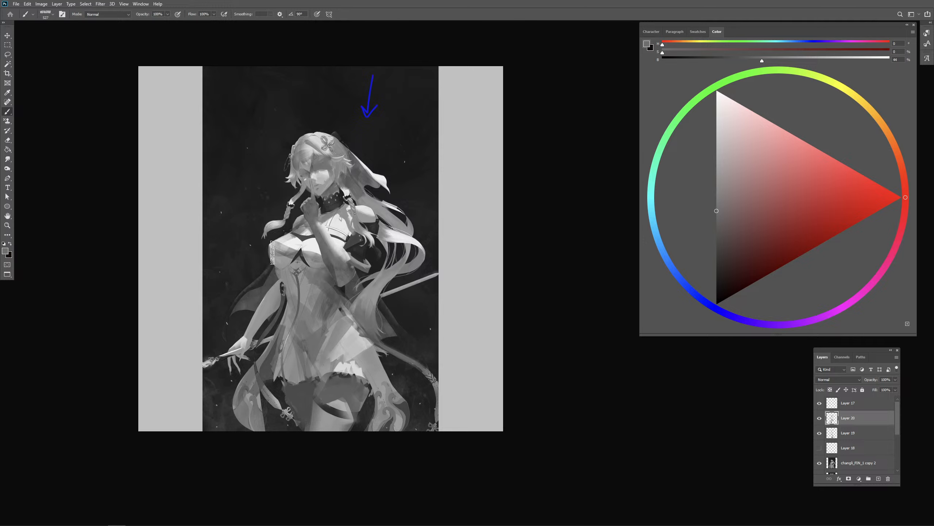
- Refine the outer edge and underside of the bust with sampled dark and mid greys
left_click(251, 261, "alt")
left_click_drag(260, 261, 270, 260)
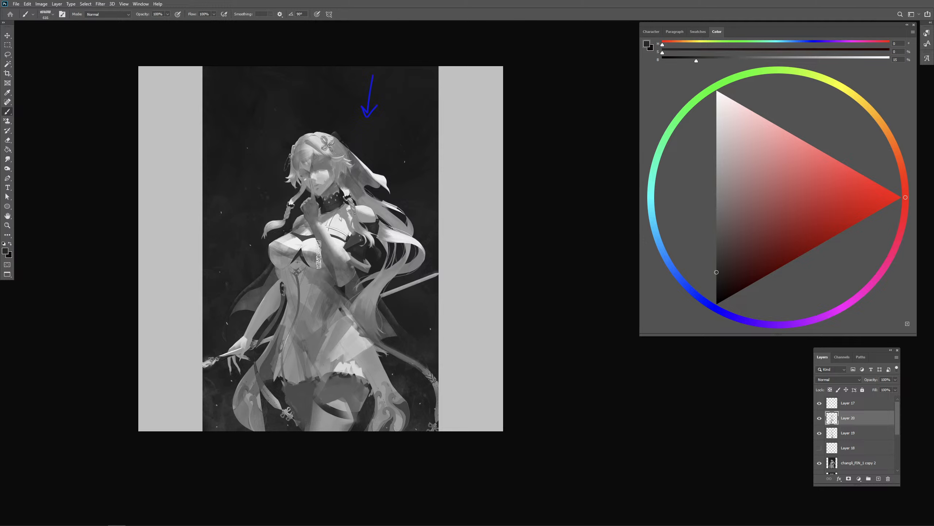
left_click_drag(329, 258, 320, 258)
left_click(305, 281, "alt")
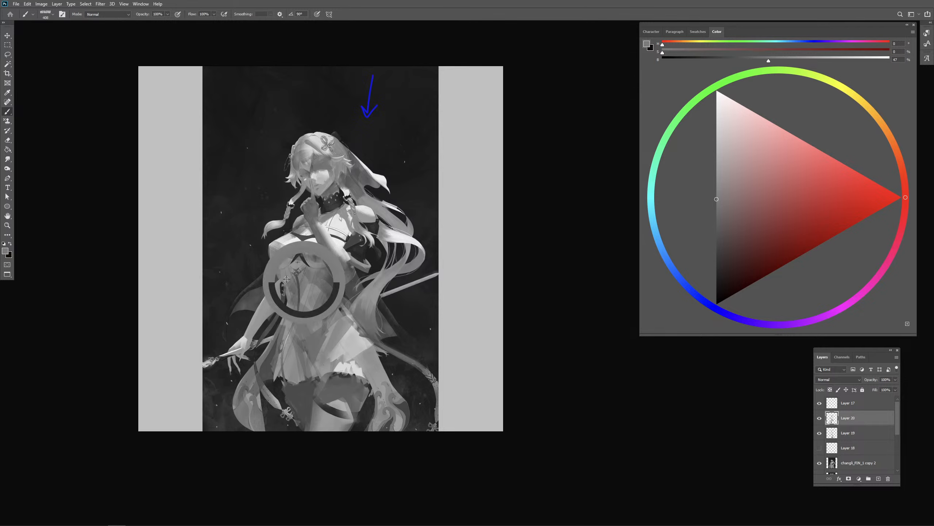
- Shade the dress beneath the bust and beside the raised elbow with sampled mid and dark greys
mouse_move(336, 299)
left_mouse_down()
mouse_move(327, 299)
mouse_move(352, 312)
left_mouse_up()
left_click(316, 275, "alt")
left_click(345, 289, "alt")
left_click_drag(333, 277, 329, 275)
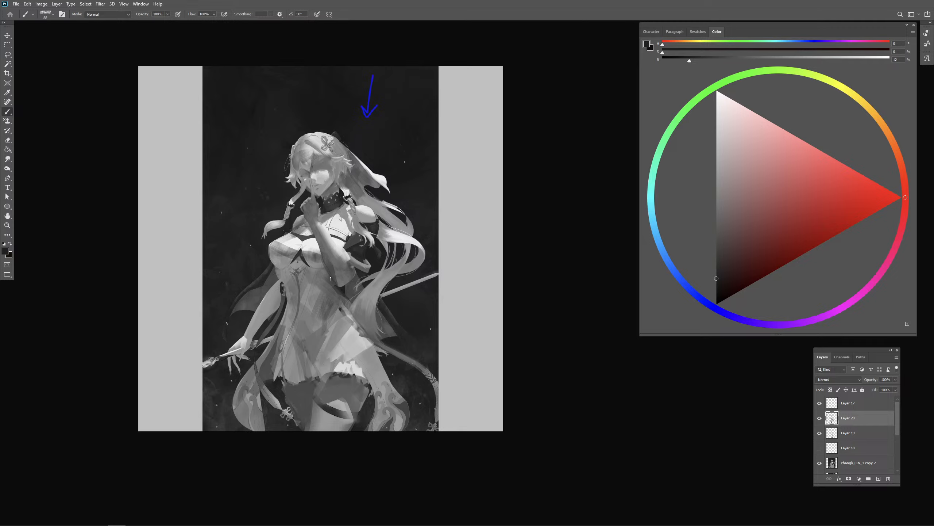
left_click(332, 285, "alt")
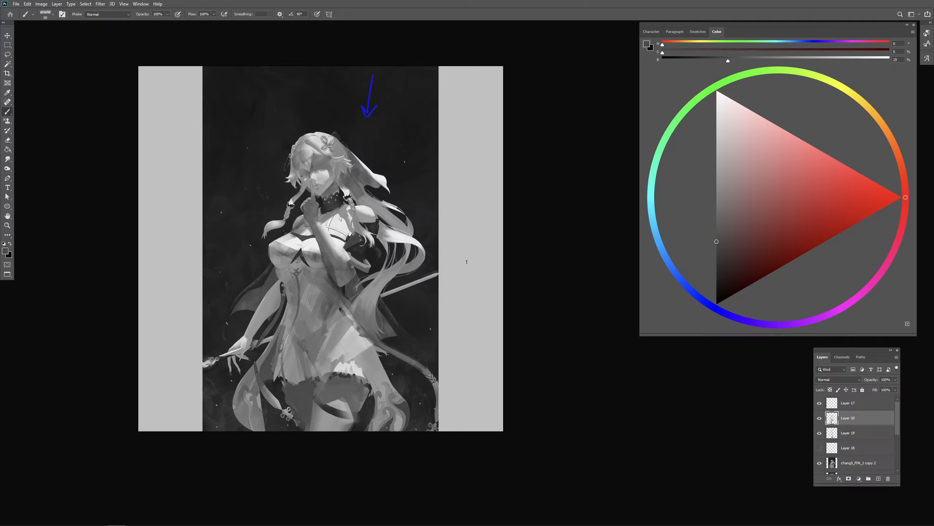
- Paint a light-grey highlight along the staff behind the hair, redoing the first stroke
left_click(324, 176, "alt")
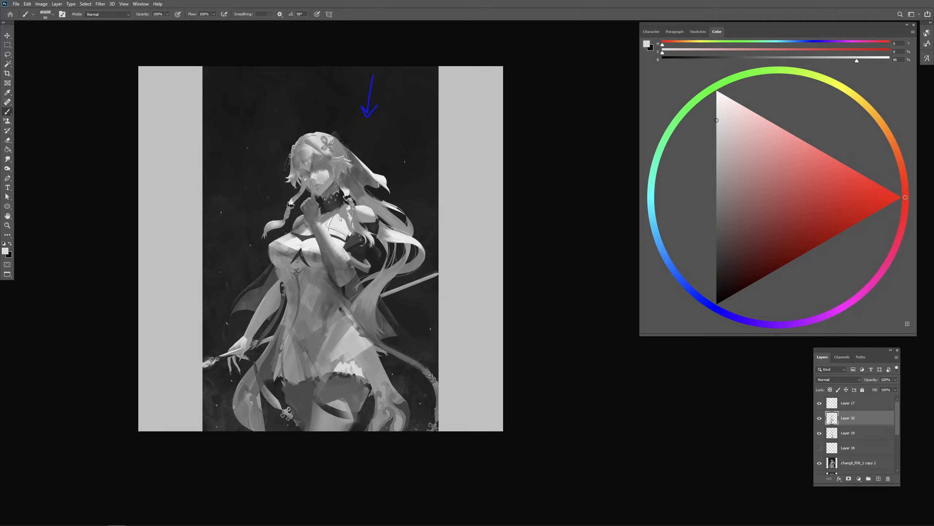
left_click_drag(404, 255, 399, 257)
mouse_move(407, 276)
left_mouse_down()
mouse_move(408, 289)
mouse_move(410, 275)
mouse_move(440, 273)
left_mouse_up()
key("ctrl+z")
left_click_drag(386, 292, 439, 273)
mouse_move(439, 274)
left_mouse_down()
mouse_move(381, 294)
mouse_move(424, 282)
mouse_move(397, 291)
left_mouse_up()
left_click(413, 293, "alt")
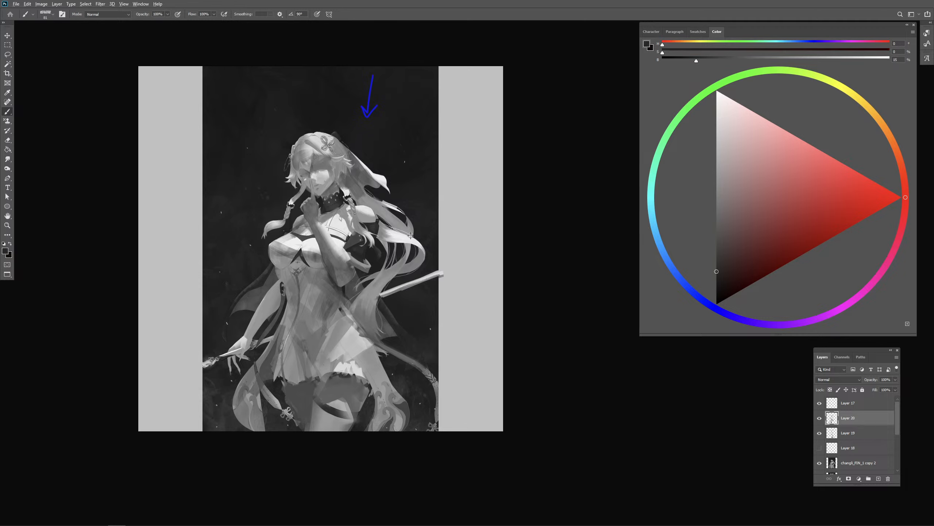
- Reshape the bright hair lock above the staff using sampled dark, mid and light greys
left_click(410, 238, "alt")
mouse_move(411, 238)
left_mouse_down()
mouse_move(425, 250)
mouse_move(384, 227)
left_mouse_up()
left_click(382, 233, "alt")
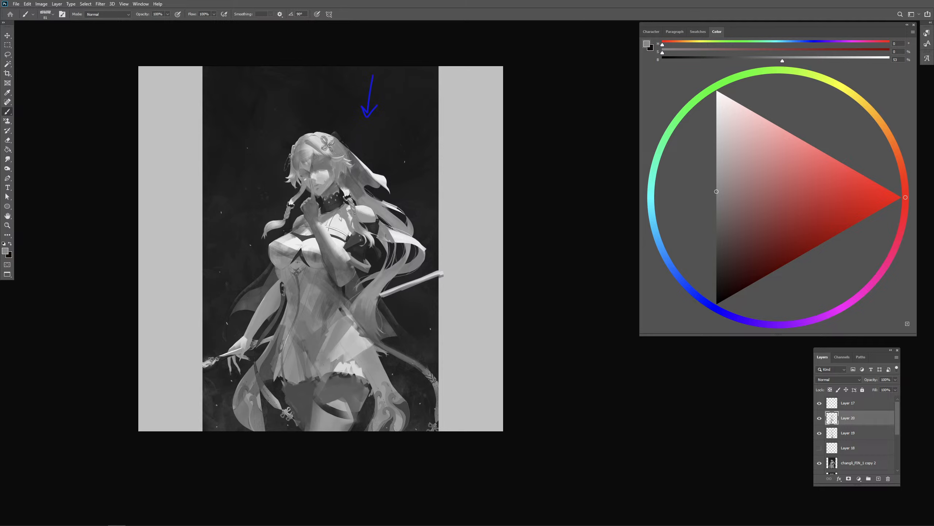
left_click(406, 237, "alt")
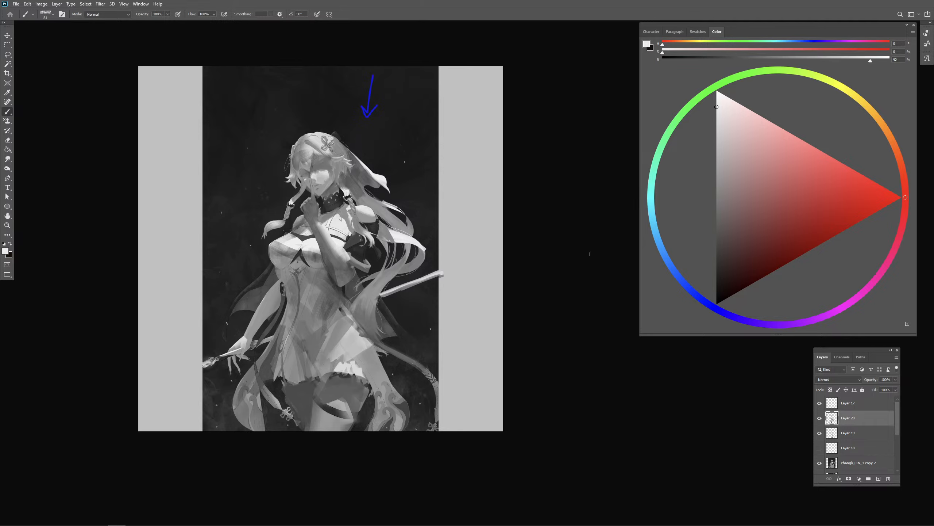
- Refine the light and shadow on the nose, cheek and eye area with sampled light and mid greys
left_click(322, 189, "alt")
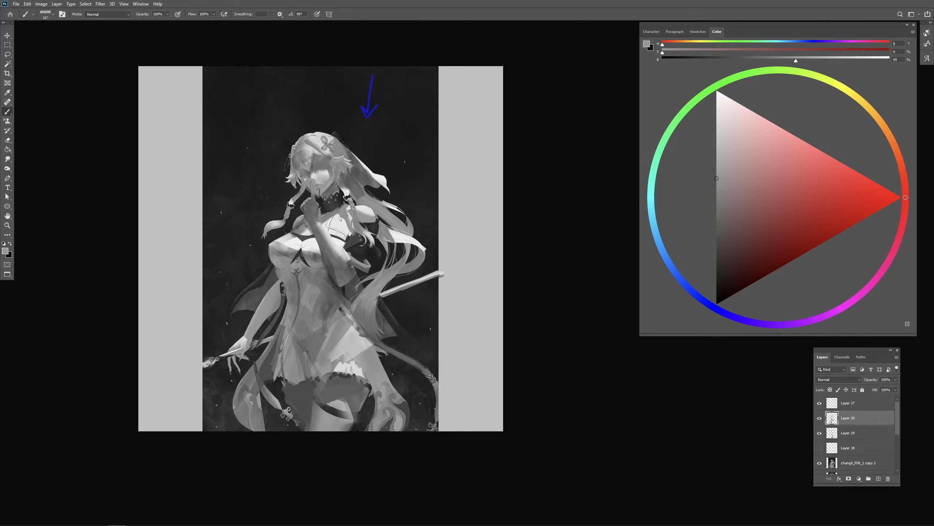
left_click(325, 175, "alt")
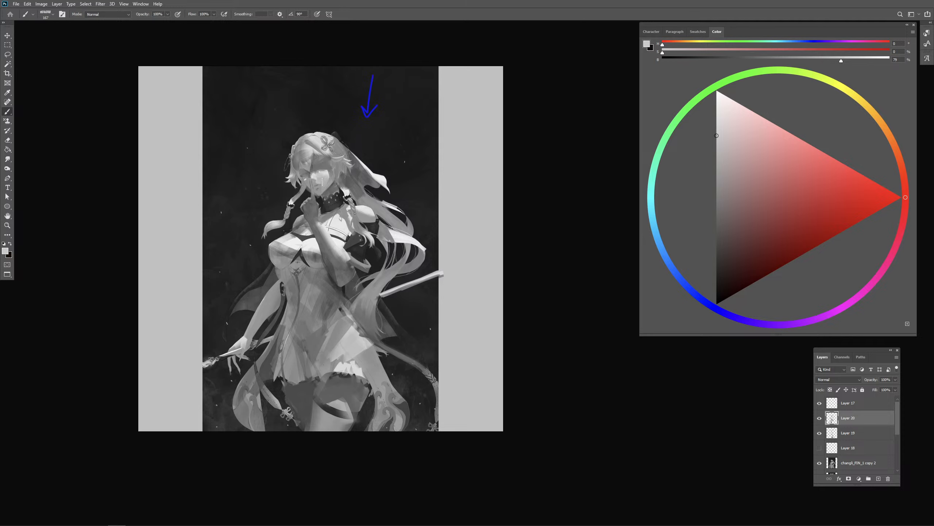
right_click(321, 171, "alt")
left_click_drag(316, 168, 323, 169)
left_click(324, 173, "alt")
left_click(319, 150, "alt")
right_click(318, 151, "alt")
left_click(324, 157)
left_click(321, 167, "alt")
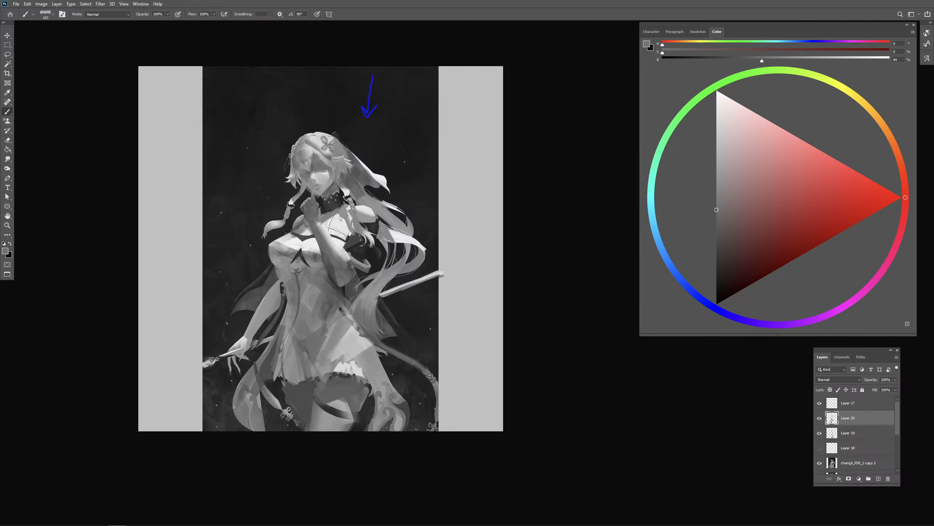
key("ctrl+plus")
key("ctrl+plus")
left_click_drag(218, 127, 488, 247)
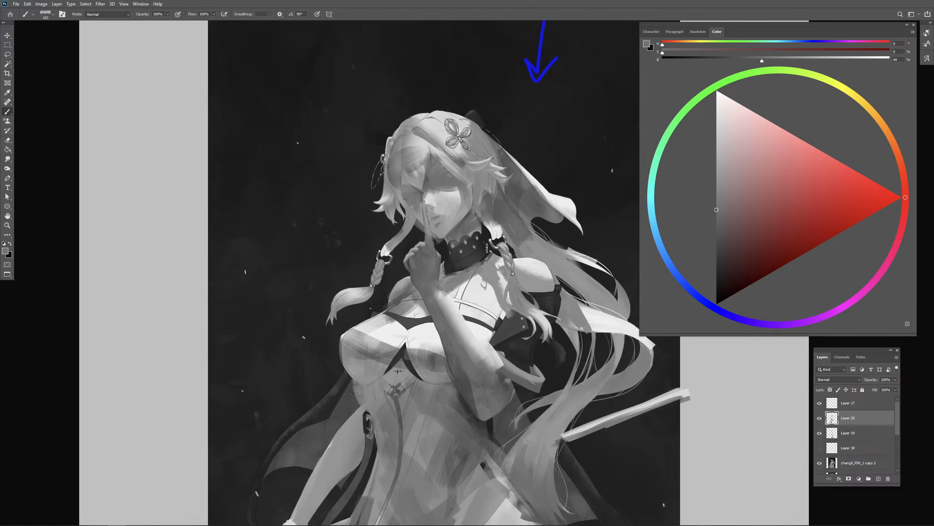
- Refine the nose bridge and the area beside the fingertip with sampled light grey and mid-grey strokes
key("ctrl+plus")
left_click(436, 173, "alt")
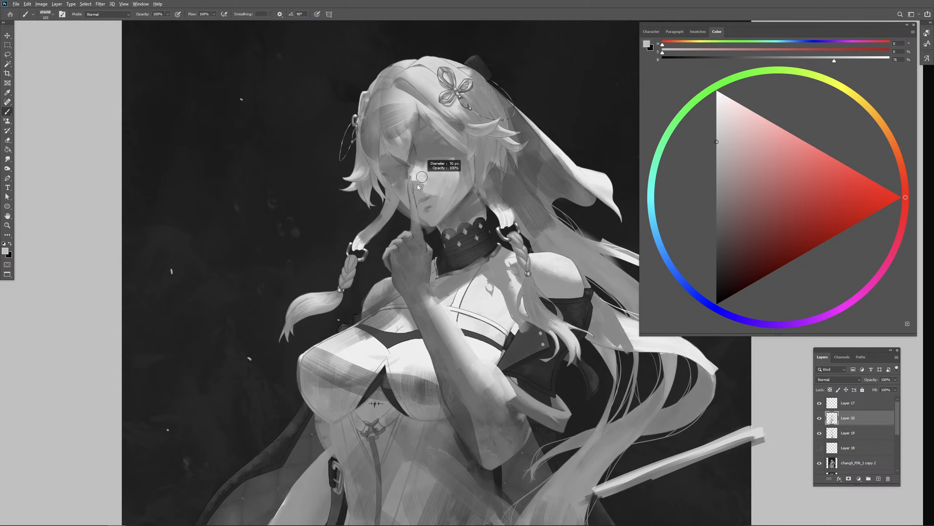
left_click(402, 170, "alt")
left_click_drag(410, 165, 403, 180)
left_click(413, 175, "alt")
right_click(411, 179, "alt")
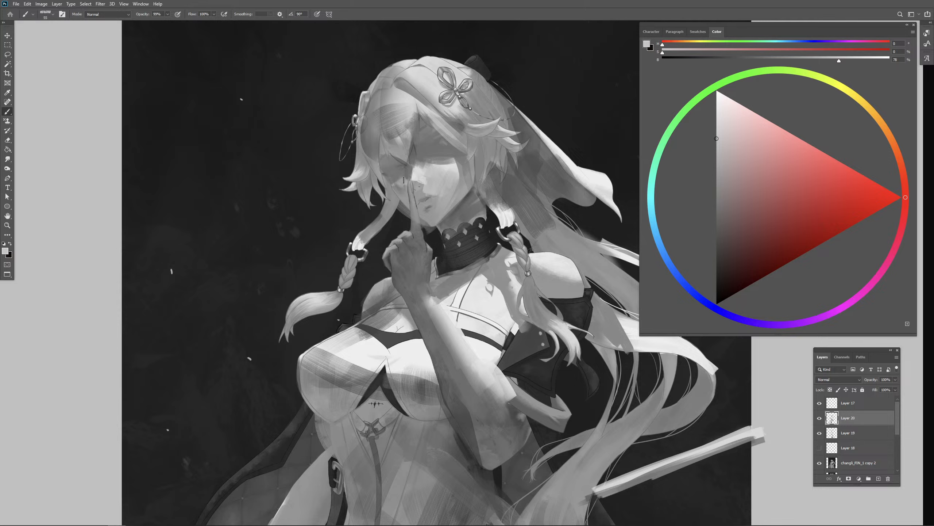
left_click(408, 172, "alt")
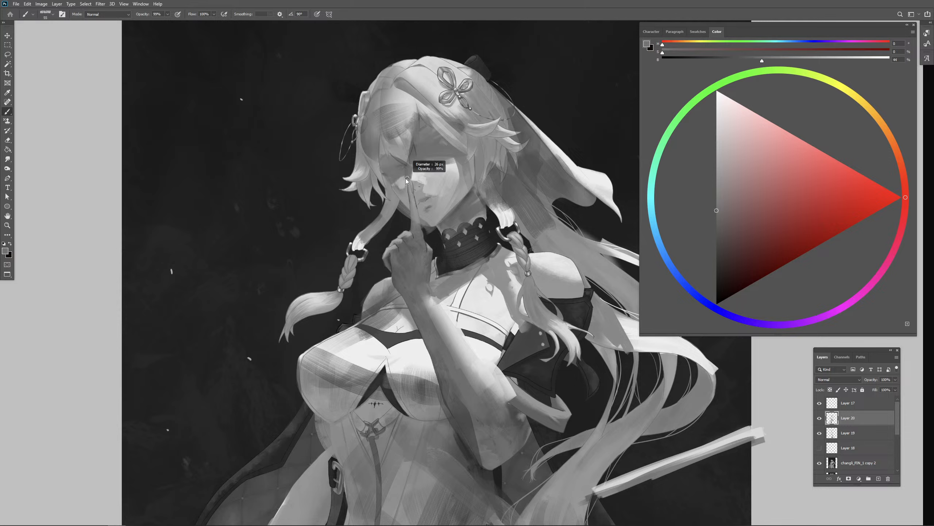
right_click(406, 176, "alt")
left_click_drag(406, 175, 407, 202)
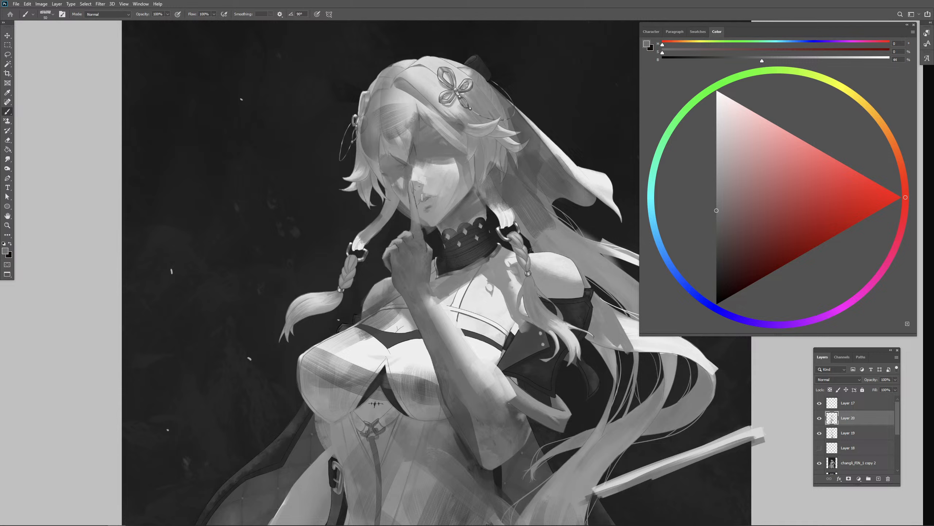
- Brighten the nose tip and upper-lip area with sampled light grey, undoing one stroke
right_click(425, 182, "alt")
left_click_drag(416, 179, 423, 194)
left_click(421, 183, "alt")
right_click(423, 184, "alt")
key("ctrl+z")
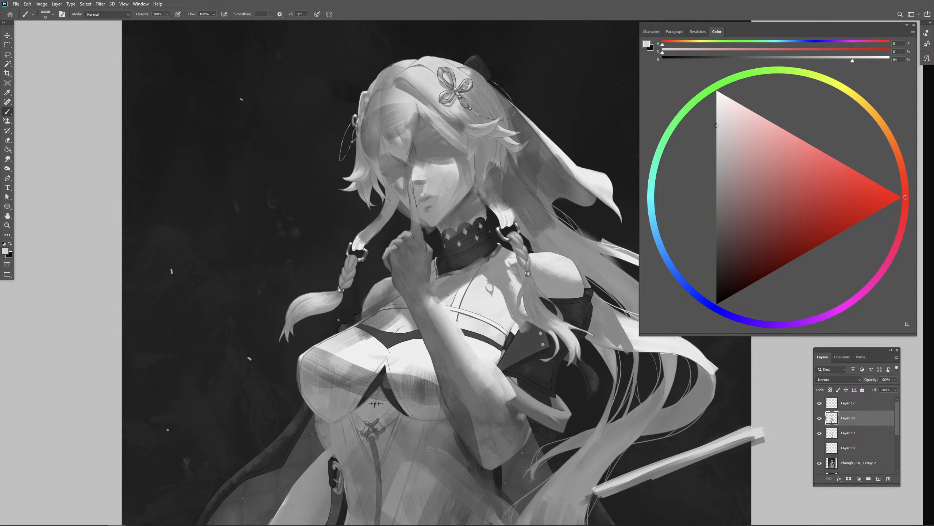
left_click(422, 188, "alt")
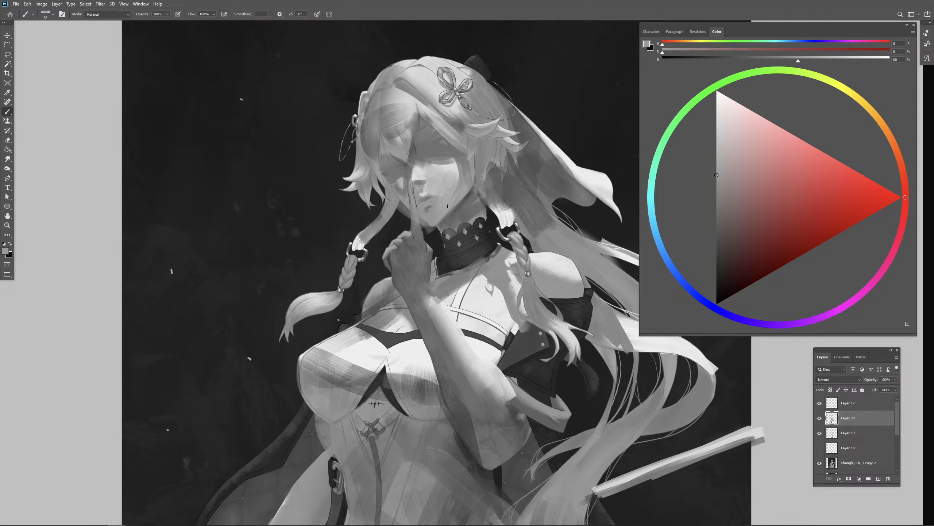
- Define the mouth line and the underside of the nose with dark grey sampled beside the collar
left_click(495, 222, "alt")
right_click(425, 202, "alt")
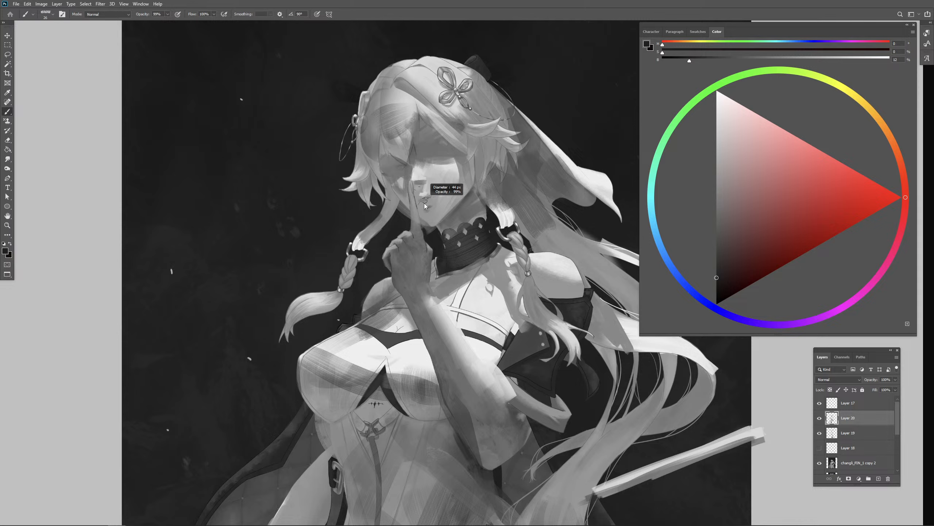
left_click_drag(425, 204, 420, 202)
left_click_drag(411, 183, 421, 184)
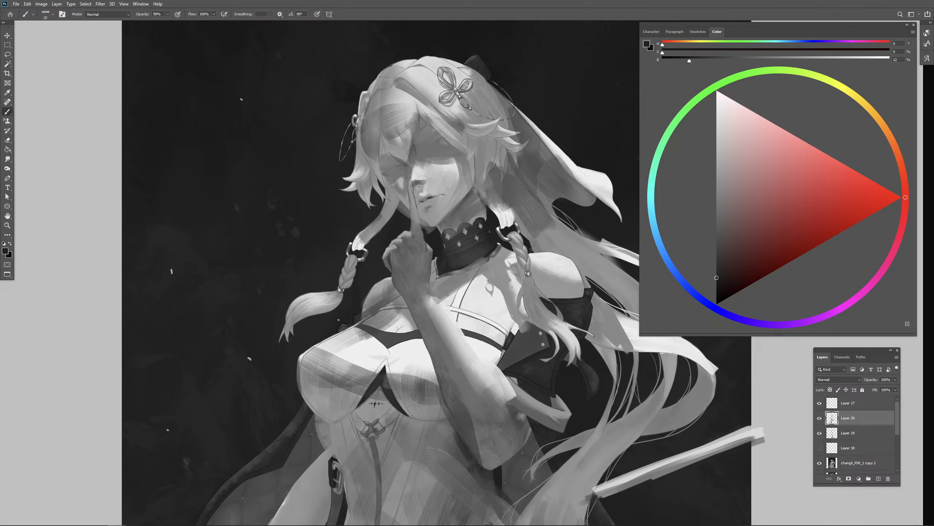
left_click_drag(541, 188, 539, 189)
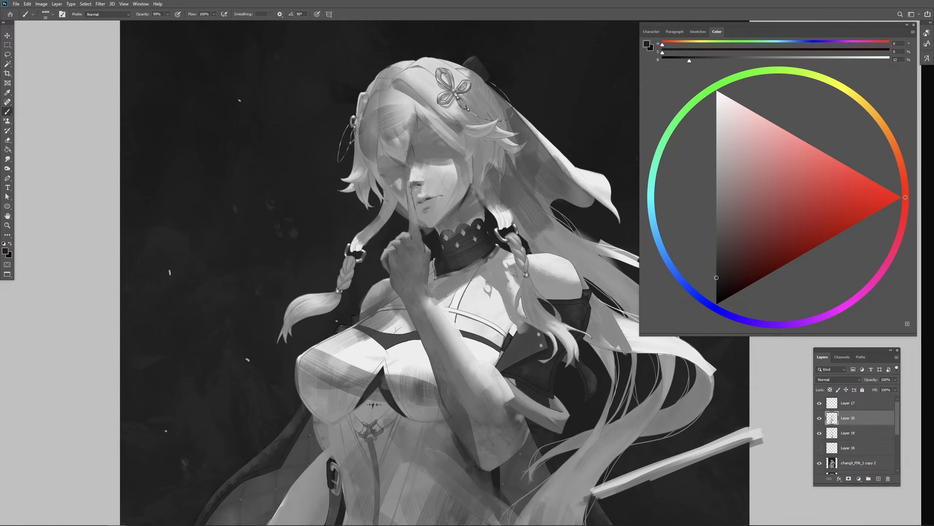
- Rework the far cheek and jaw edge beside the raised finger with sampled mid and dark greys
left_click(395, 198, "alt")
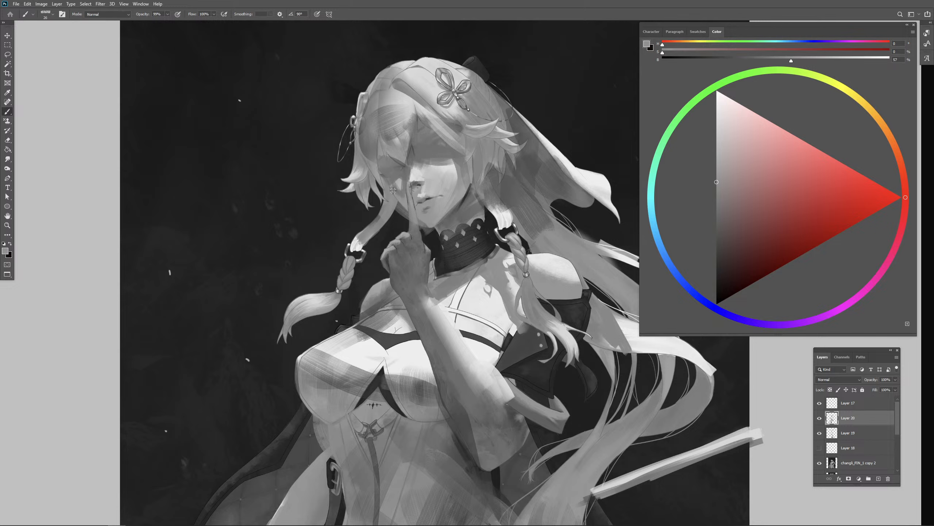
left_click(394, 191, "alt")
left_click_drag(395, 201, 393, 192)
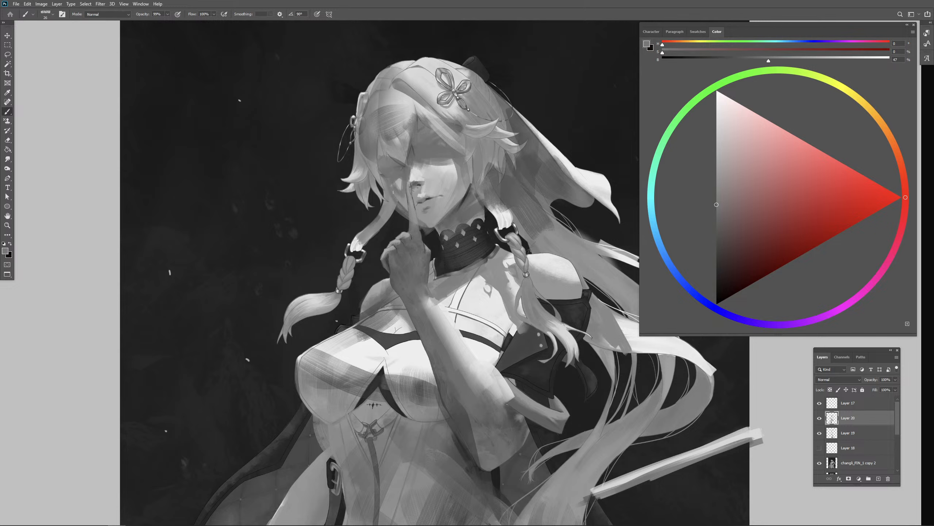
key("ctrl+z")
left_click(401, 220, "alt")
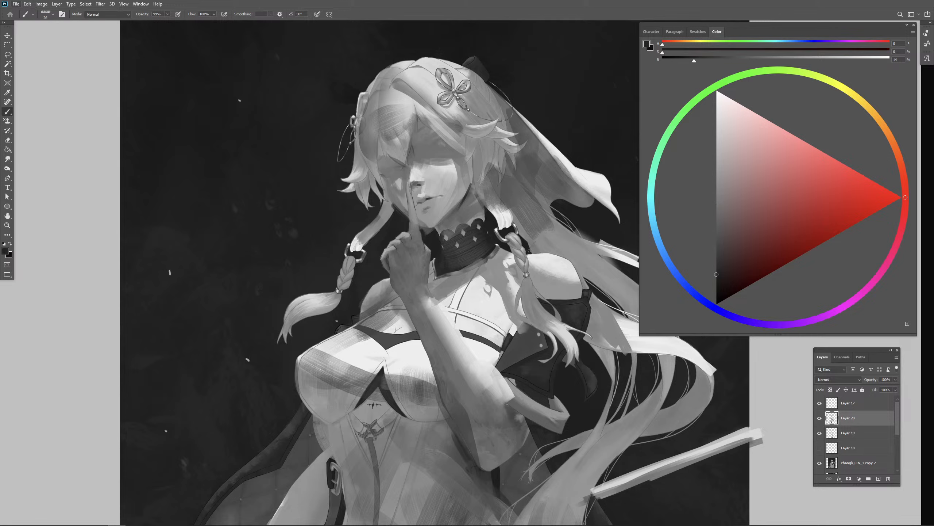
left_click(390, 209, "alt")
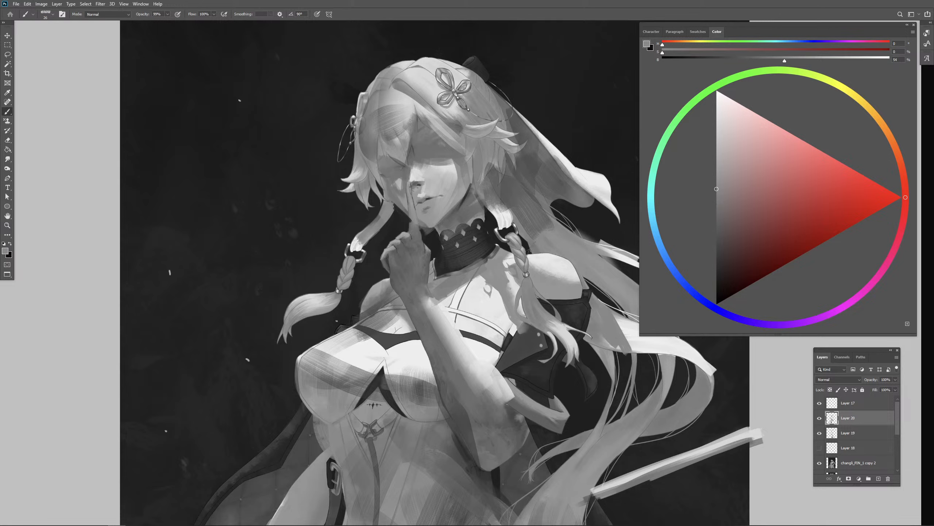
left_click(401, 205, "alt")
- Shade both eye sockets and the brow shadow with sampled mid-greys, adjusting the brush size
key("bracketright")
key("bracketright")
key("bracketright")
key("bracketright")
key("bracketright")
left_click(400, 172, "alt")
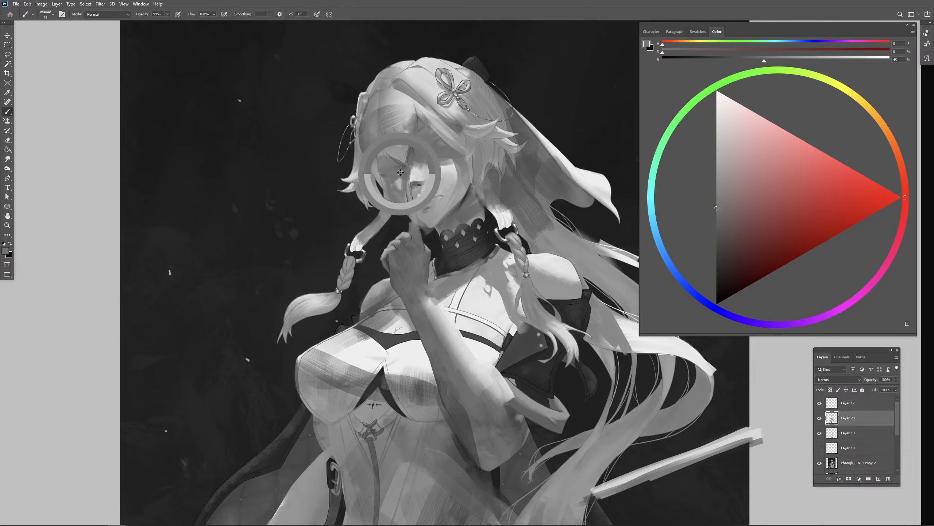
key("bracketleft")
key("bracketleft")
key("bracketleft")
key("bracketleft")
key("bracketleft")
key("bracketleft")
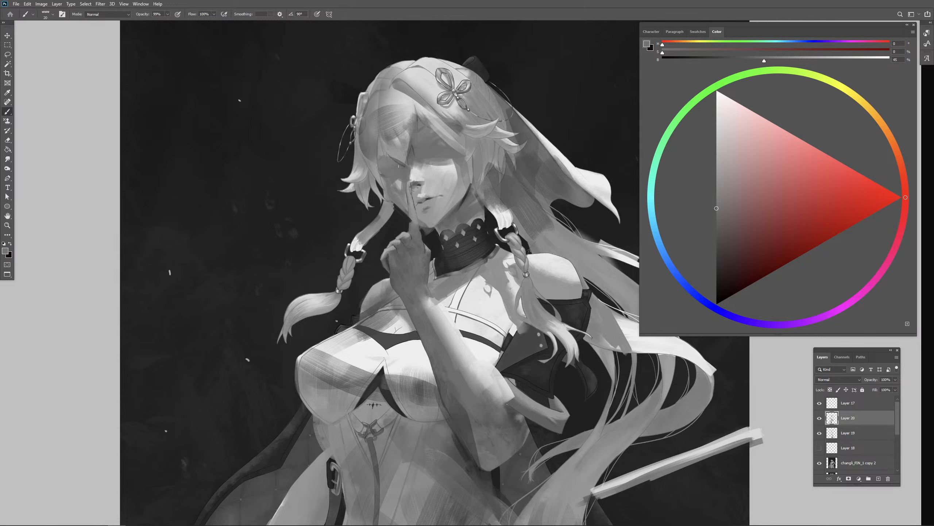
left_click_drag(720, 231, 690, 219)
mouse_move(368, 184)
left_mouse_down()
mouse_move(381, 192)
mouse_move(383, 178)
mouse_move(407, 173)
mouse_move(419, 154)
left_mouse_up()
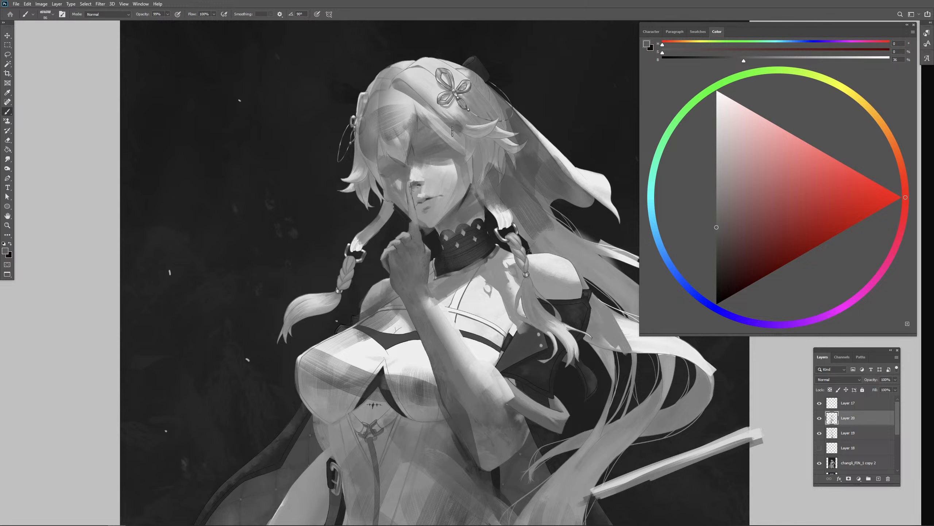
left_click_drag(458, 162, 453, 173, "alt")
- Sample a dark grey beside the neck and merge Layers 17, 19 and 20 with the greyscale figure copy
key("bracketleft")
left_click(493, 219, "alt")
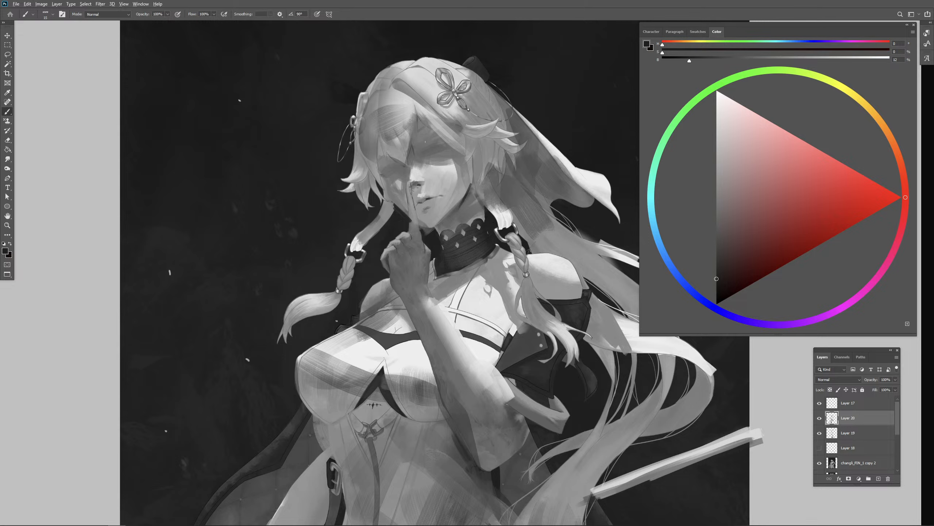
left_click(844, 435, "shift")
left_click(853, 460, "shift")
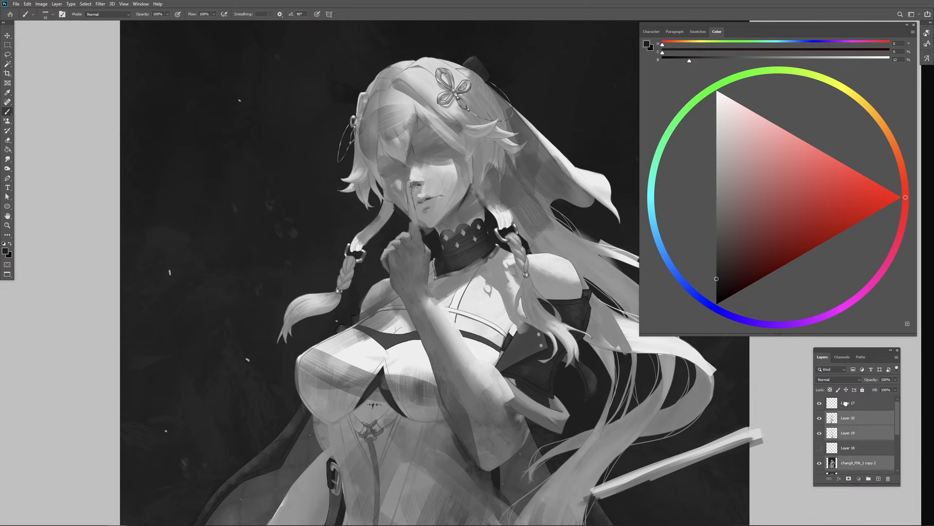
left_click(846, 403, "shift")
key("ctrl+e")
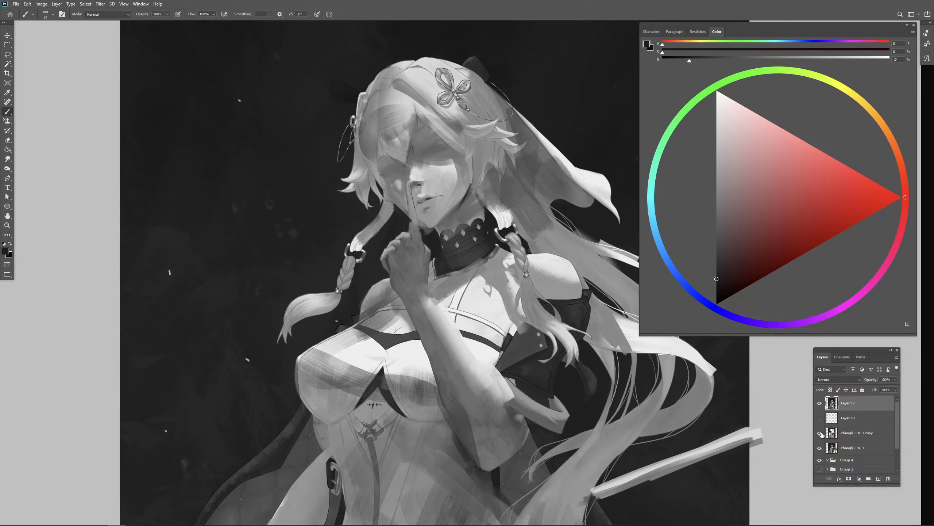
- Compare the merged greyscale repaint with the original coloured painting by toggling the merged layer's visibility
left_click(819, 404)
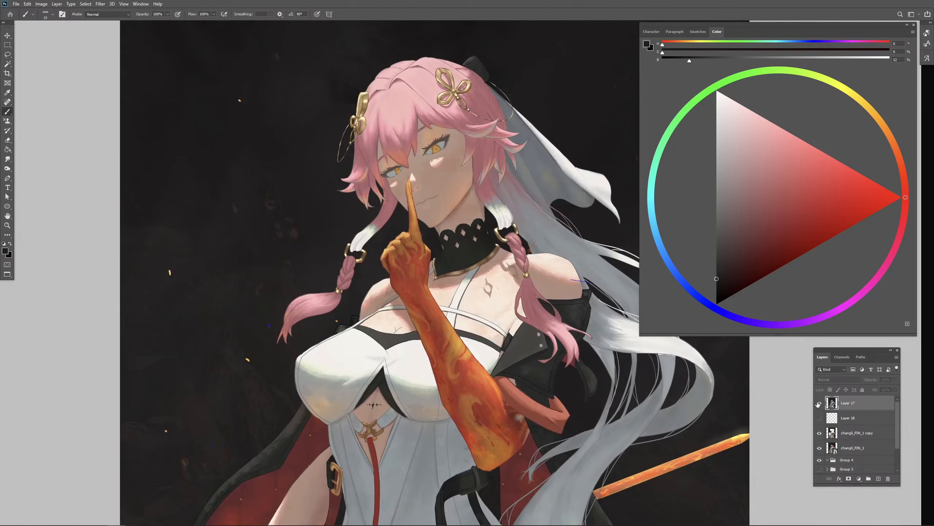
left_click(819, 403)
left_click(820, 403)
left_click(819, 403)
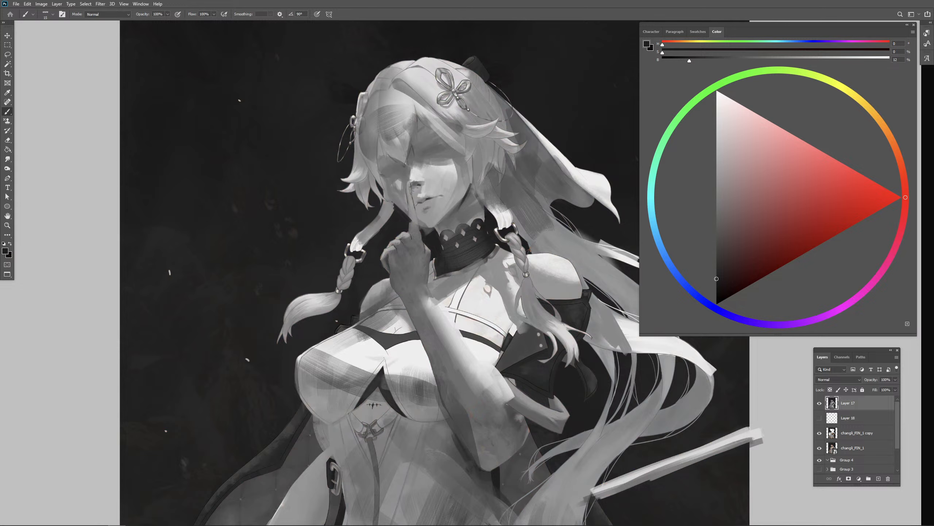
- Paint both eyes as soft dark shapes within the socket shadows using sampled dark and mid greys
left_click(571, 97, "alt")
left_click_drag(437, 145, 436, 152)
left_click(383, 163, "alt")
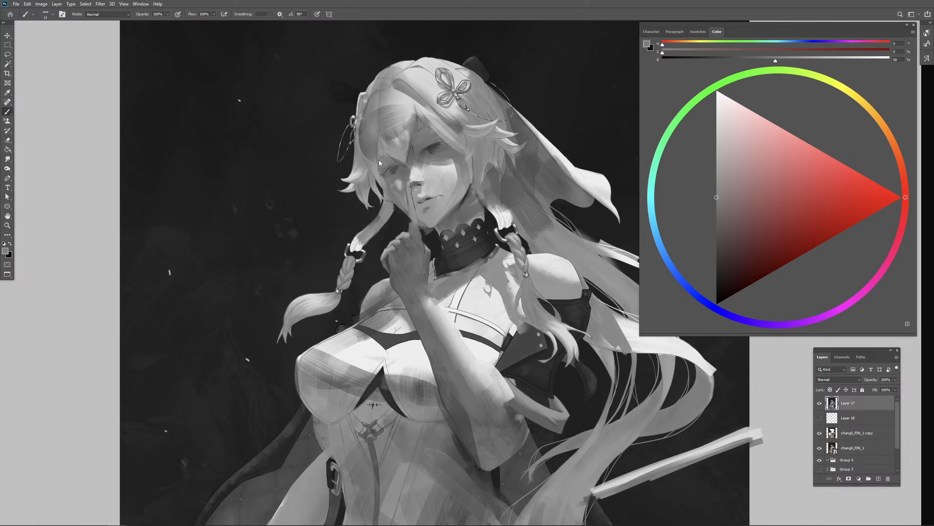
left_click(435, 147, "alt")
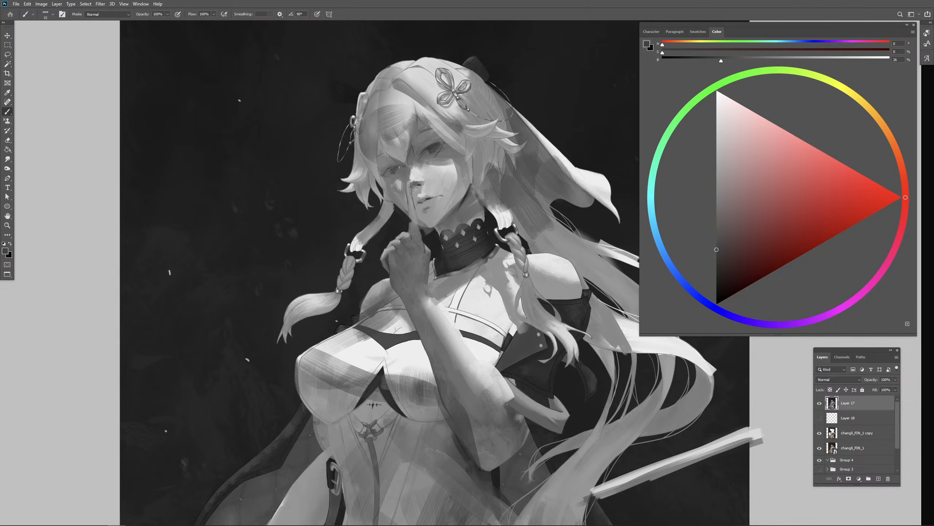
- Soften the shadow around and beneath the eye nearer the veil with sampled mid-grey strokes
key("ctrl+minus")
key("ctrl+plus")
left_click_drag(434, 163, 446, 168)
mouse_move(436, 151)
left_mouse_down()
mouse_move(444, 150)
mouse_move(427, 143)
mouse_move(441, 143)
left_mouse_up()
left_click(434, 140, "alt")
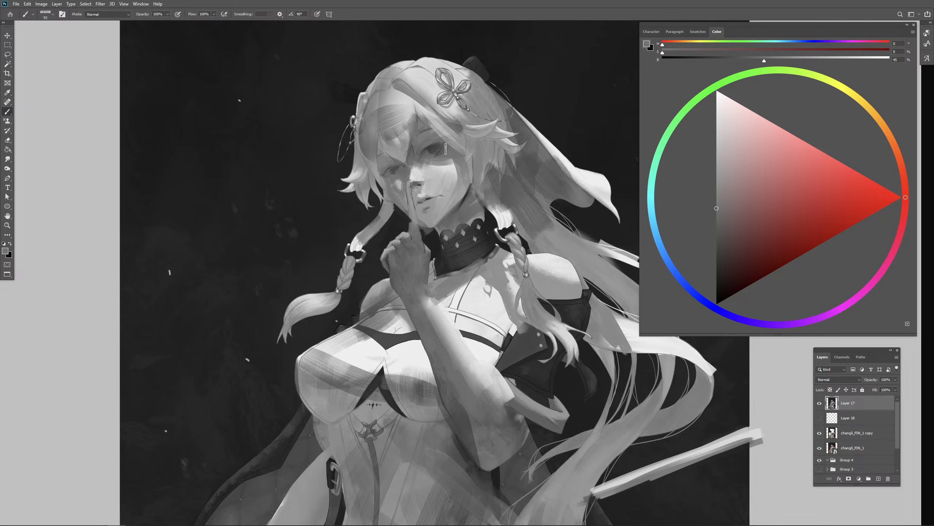
- Blend the shading across the nose bridge and both eye sockets with sampled greys, undoing one stroke
mouse_move(420, 178)
left_mouse_down()
mouse_move(390, 168)
mouse_move(399, 165)
left_mouse_up()
left_click(415, 176, "alt")
left_click(399, 175, "alt")
left_click(415, 157, "alt")
left_click(433, 146, "alt")
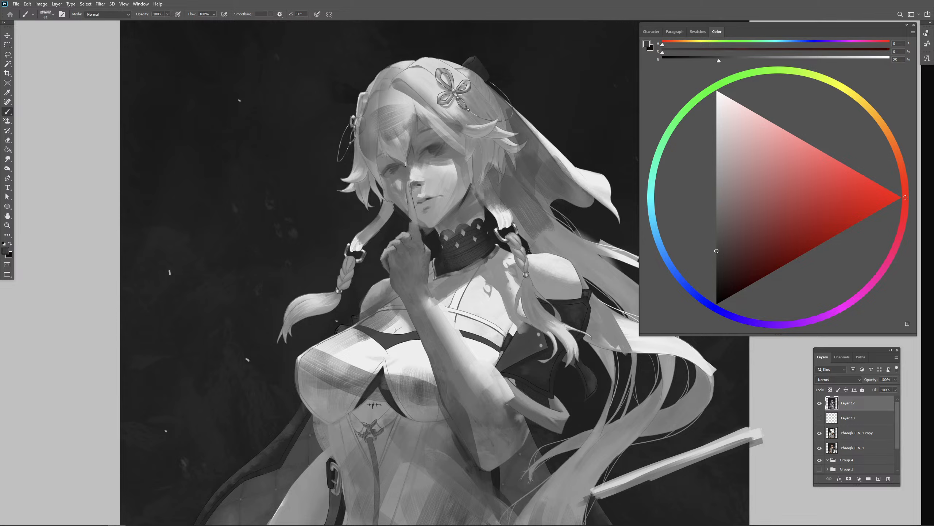
key("ctrl+z")
key("ctrl+minus")
left_click_drag(533, 260, 504, 228)
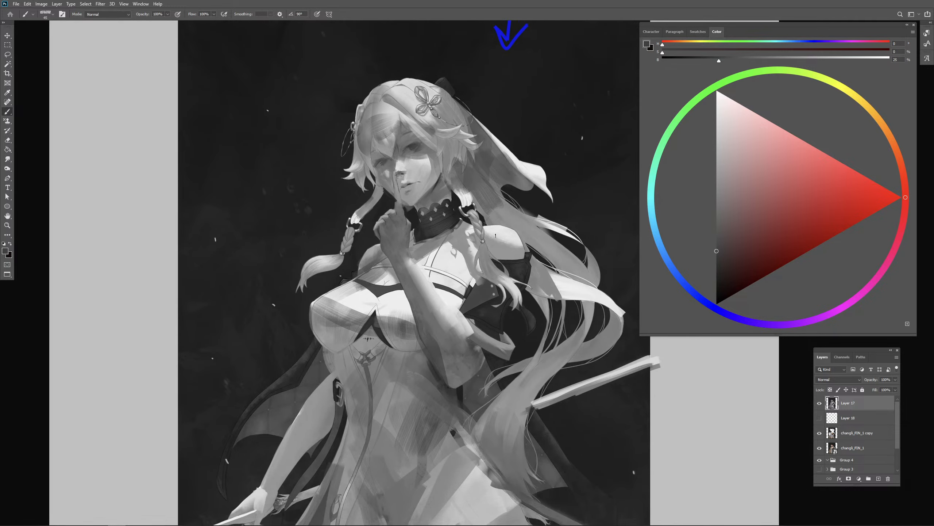
left_click(400, 156, "alt")
left_click(379, 153, "alt")
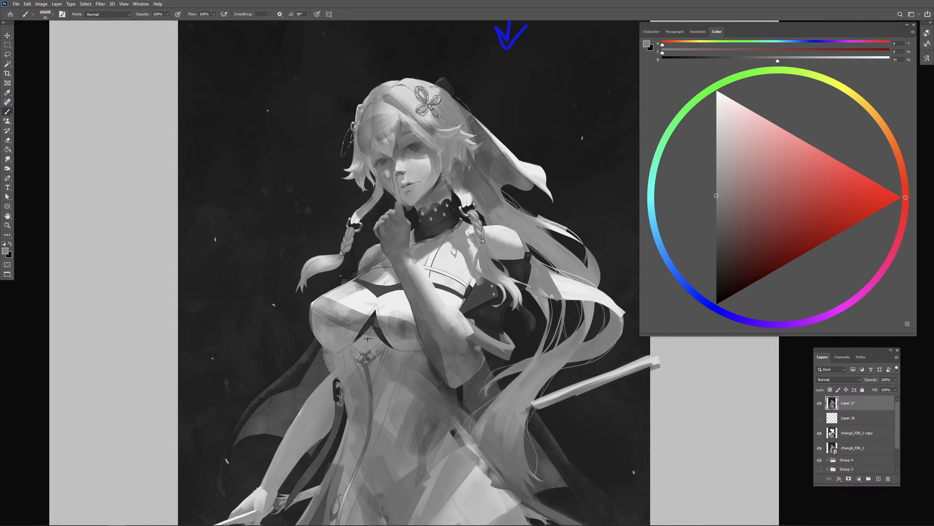
- Lasso the head with its hair and upper veil and copy the selection to a new layer
key("ctrl+minus")
key("ctrl+minus")
left_click_drag(539, 339, 500, 316)
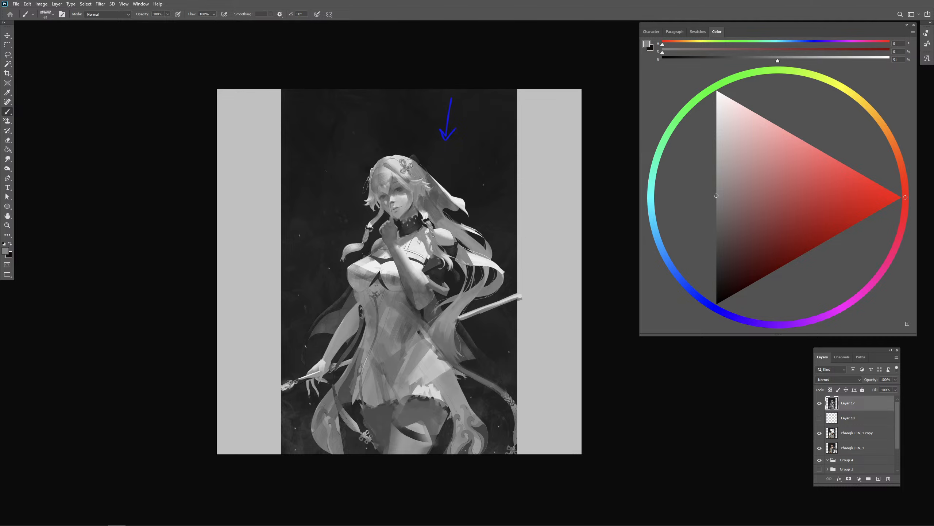
key("ctrl+plus")
key("ctrl+plus")
left_click_drag(440, 198, 464, 224)
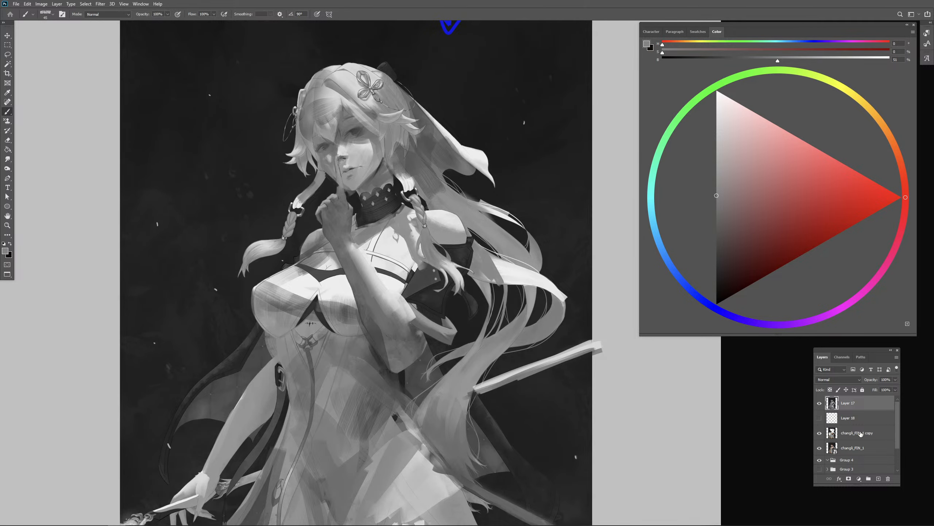
key("l")
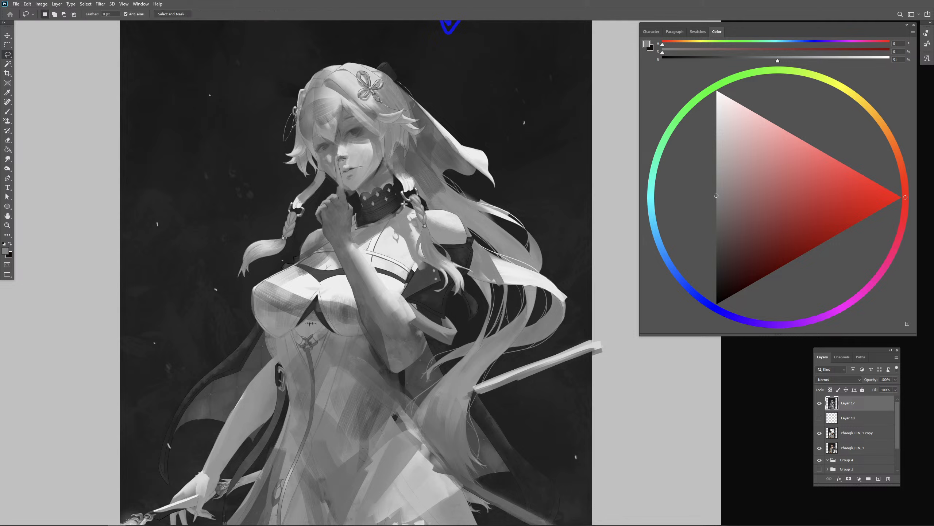
mouse_move(406, 208)
left_mouse_down()
mouse_move(394, 177)
mouse_move(447, 146)
mouse_move(457, 166)
mouse_move(395, 184)
mouse_move(430, 163)
mouse_move(507, 176)
mouse_move(429, 63)
mouse_move(332, 40)
mouse_move(280, 82)
mouse_move(277, 163)
mouse_move(307, 187)
mouse_move(335, 182)
mouse_move(372, 215)
mouse_move(401, 203)
left_mouse_up()
key("ctrl+d")
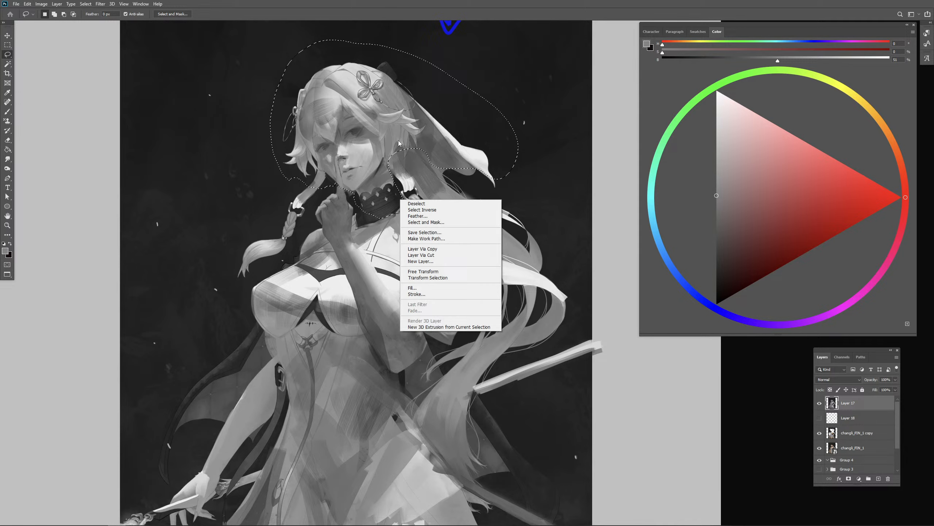
left_click(447, 161)
key("ctrl+j")
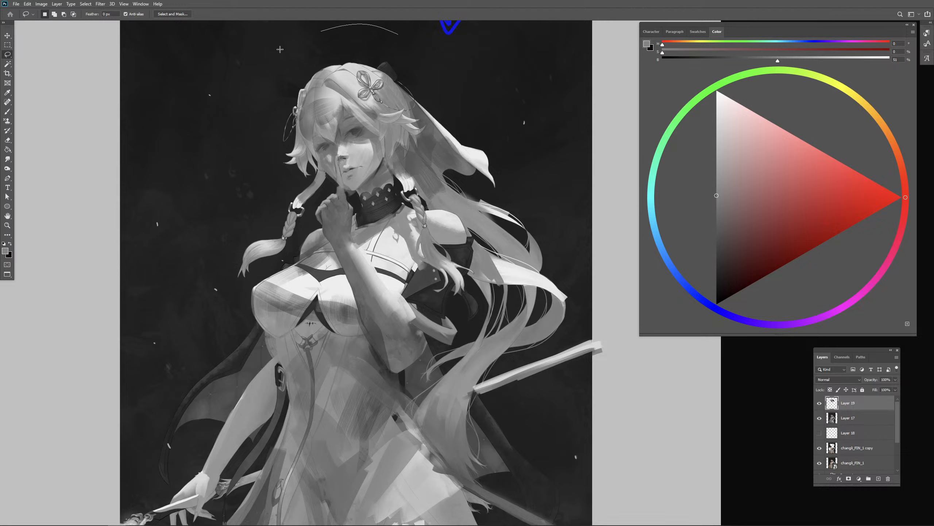
- Lasso around the copied head and enlarge it with a free transform to about 112% width and 109% height
mouse_move(280, 50)
left_mouse_down()
mouse_move(515, 74)
mouse_move(283, 50)
left_mouse_up()
right_click(374, 190)
left_click(429, 262)
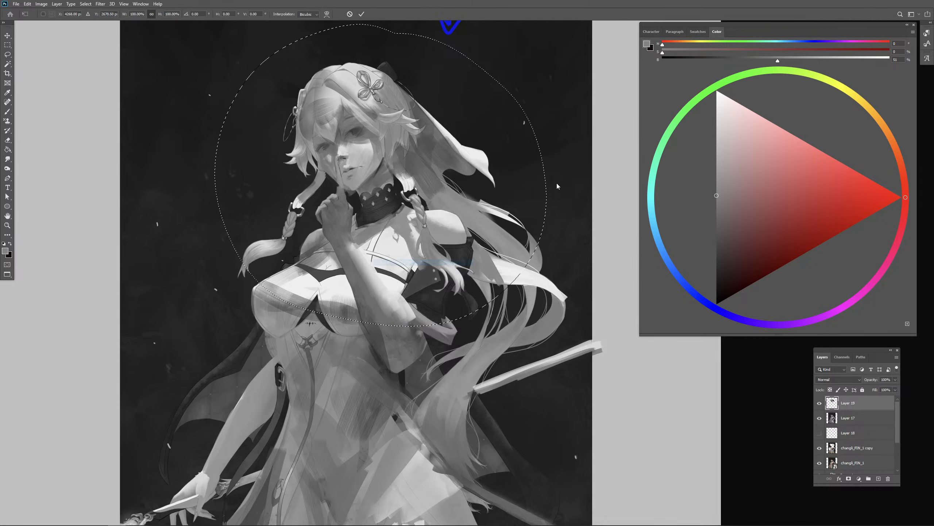
left_click_drag(564, 175, 538, 194)
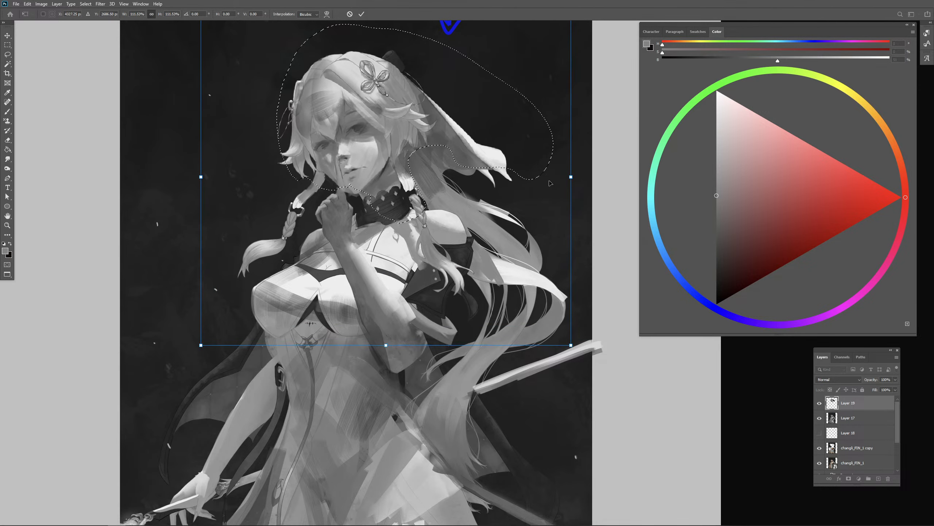
key("ctrl+minus")
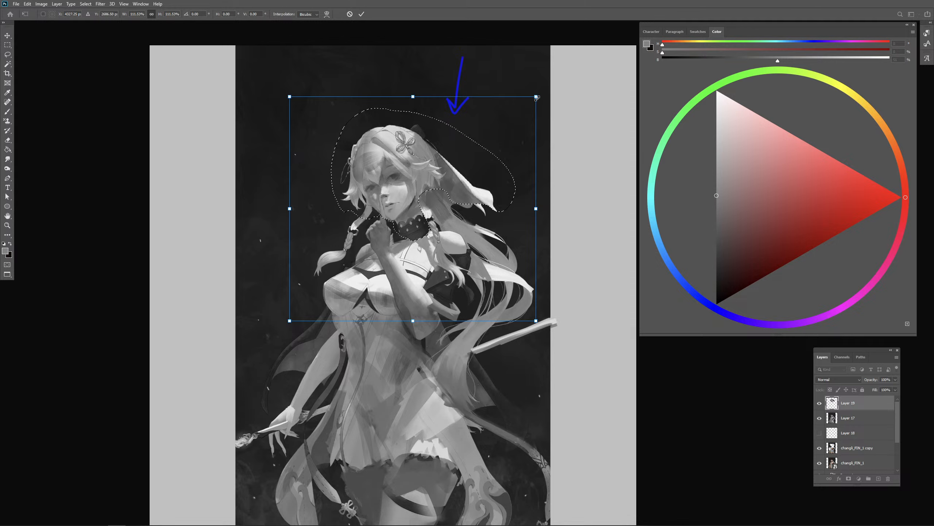
left_click_drag(538, 98, 539, 103)
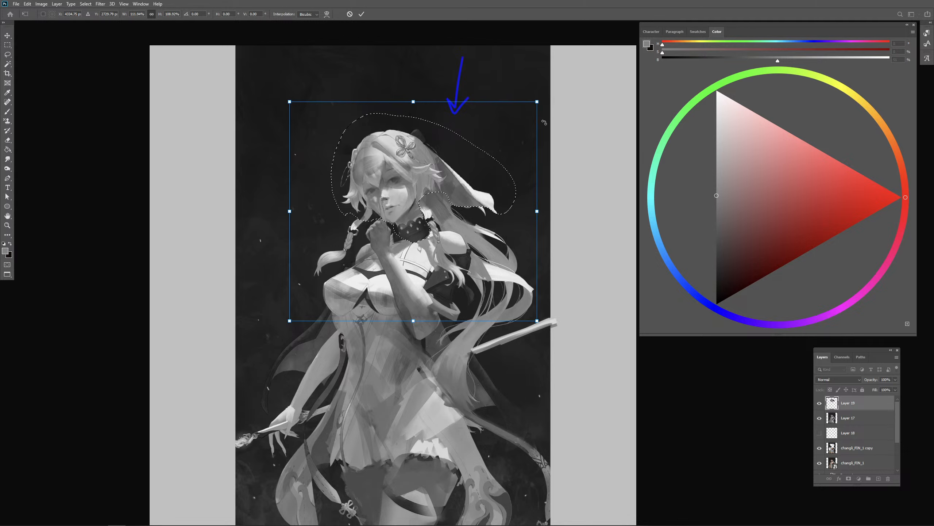
key("Return")
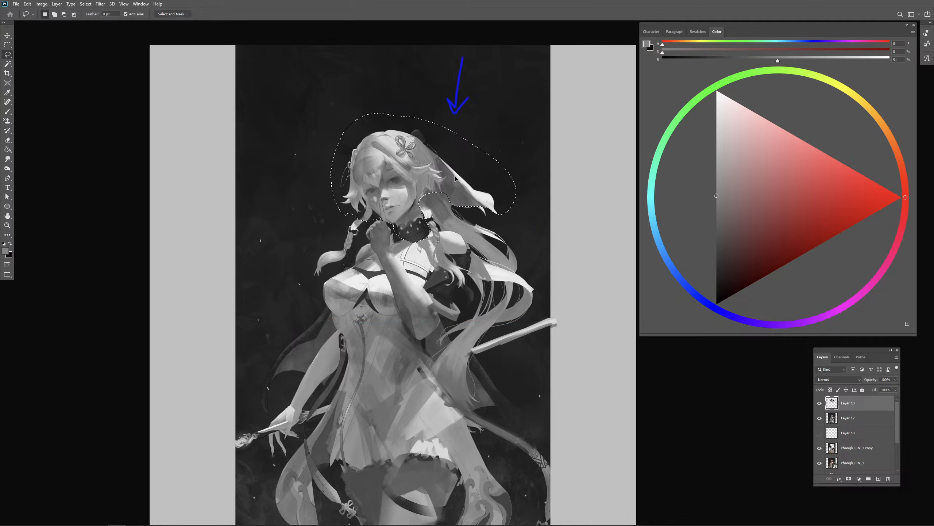
- Scale the copied head up to 102.5% and shift it slightly down towards the raised hand
right_click(455, 178)
left_click(475, 251)
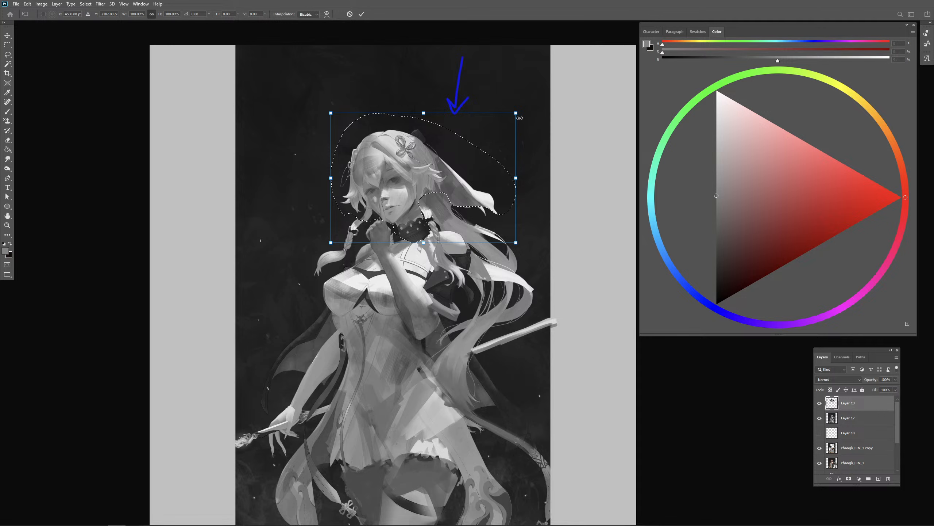
left_click_drag(520, 118, 524, 114)
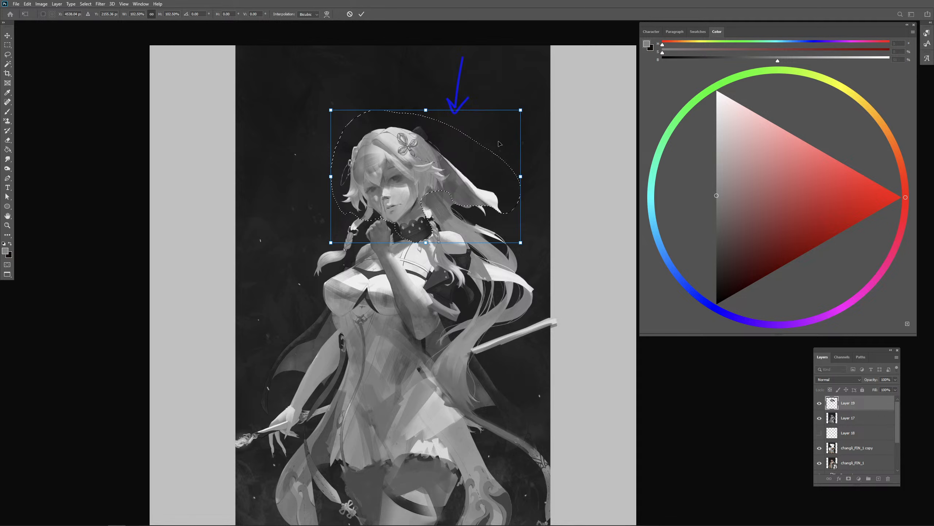
mouse_move(499, 144)
left_mouse_down()
mouse_move(490, 151)
mouse_move(501, 158)
left_mouse_up()
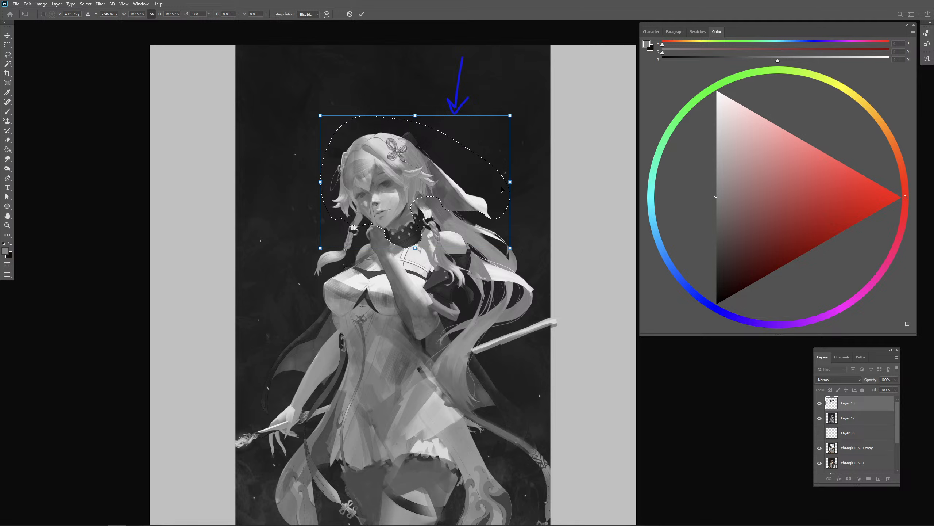
key("Return")
key("ctrl+d")
key("b")
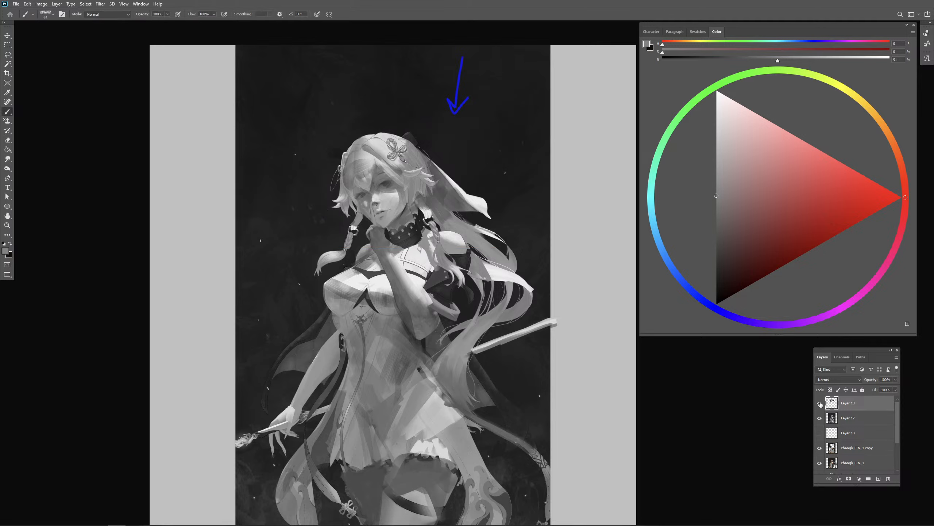
- Try sketching red guide strokes along the shoulders on a new layer, with the enlarged head layer hidden
left_click(820, 403)
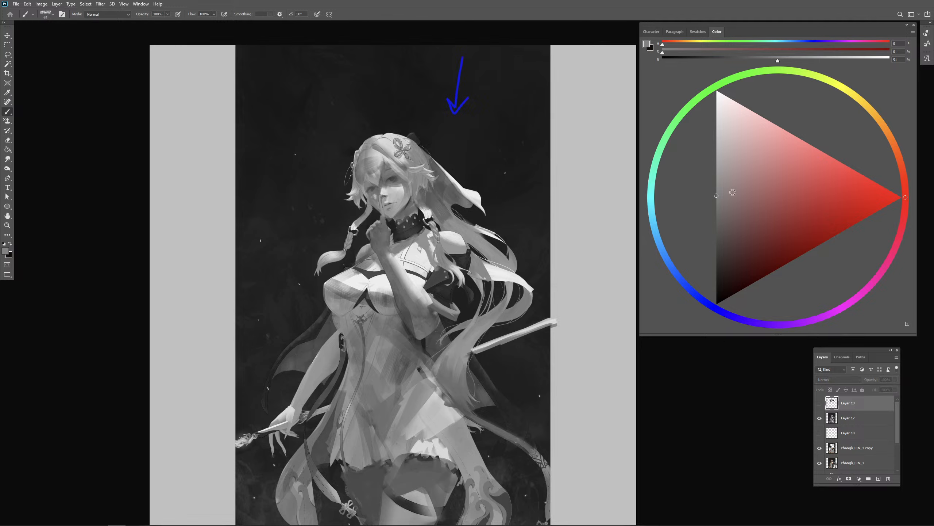
left_click(885, 194)
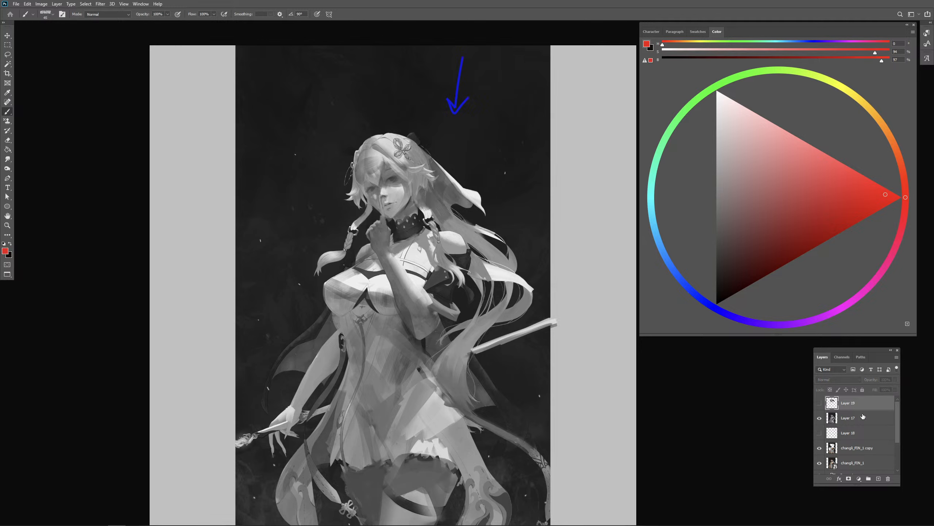
left_click(879, 478)
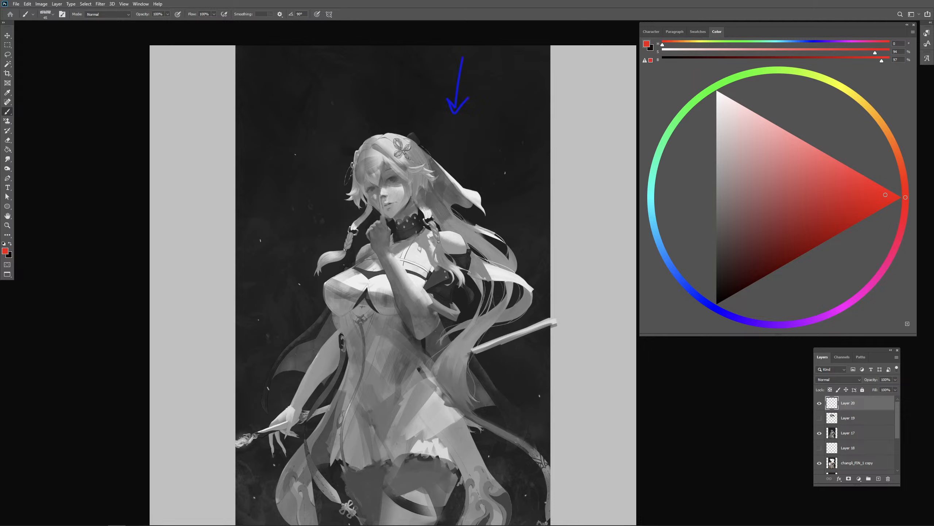
left_click_drag(423, 231, 371, 244)
left_click_drag(462, 233, 441, 238)
mouse_move(388, 250)
left_mouse_down()
mouse_move(423, 233)
mouse_move(464, 232)
left_mouse_up()
key("ctrl+z")
key("e")
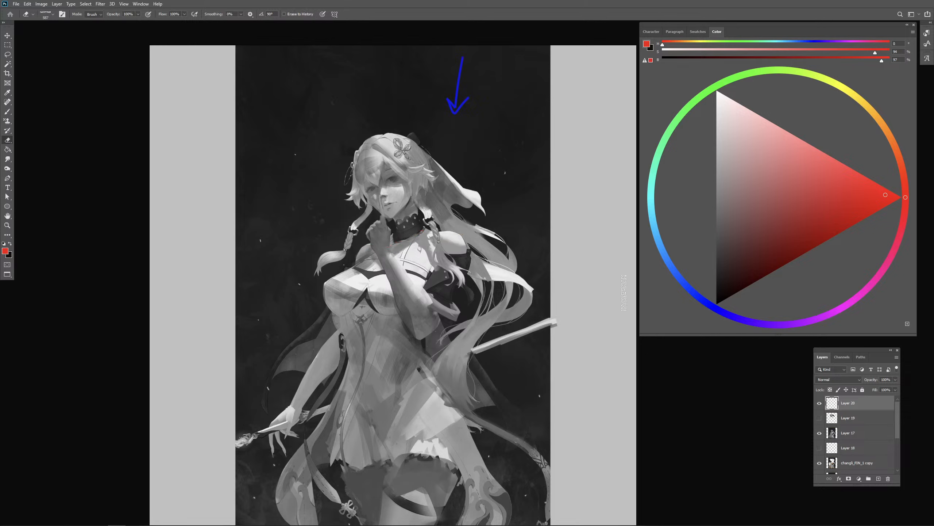
- Hide the red guide layer, and show and select Layer 19 with the enlarged head
left_click(819, 404)
left_click(820, 418)
left_click(848, 423)
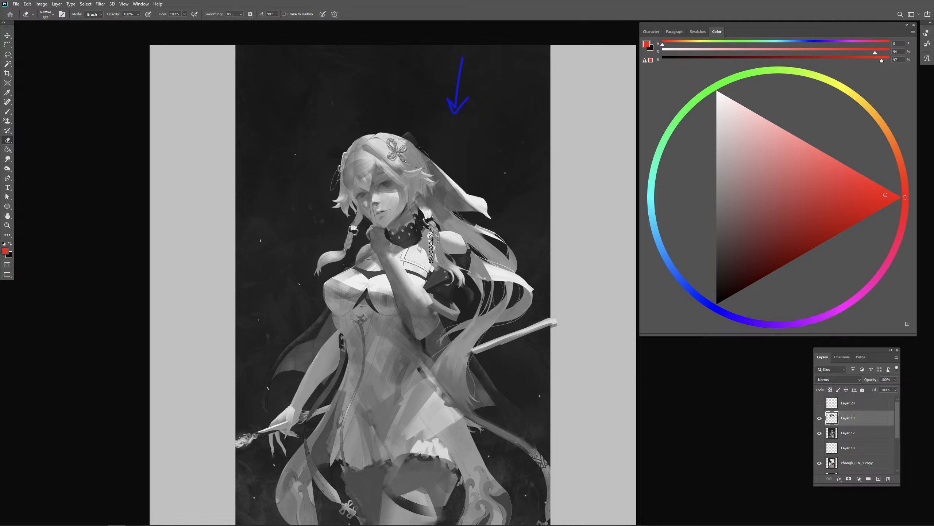
key("b")
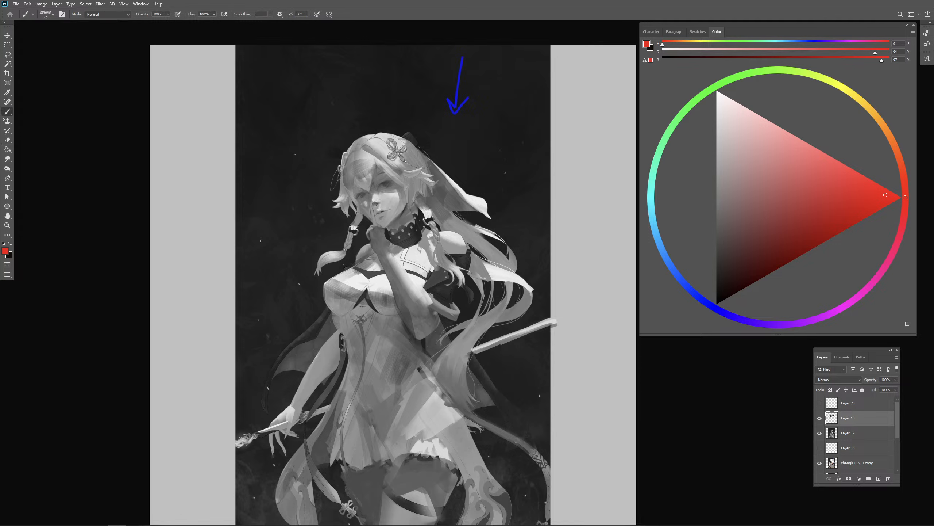
mouse_move(392, 250)
left_mouse_down()
mouse_move(440, 232)
mouse_move(390, 242)
left_mouse_up()
key("ctrl+z")
key("ctrl+z")
key("ctrl+z")
- Repaint the hair tie and hair beside the collar with sampled light and dark greys to blend in the enlarged head
left_click(449, 237, "alt")
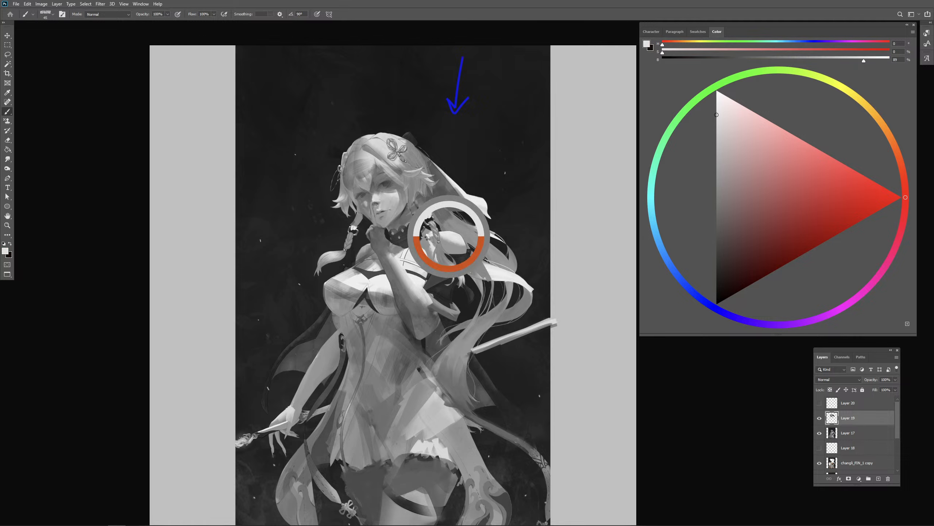
left_click_drag(426, 239, 421, 216, "alt")
left_click(422, 216, "alt")
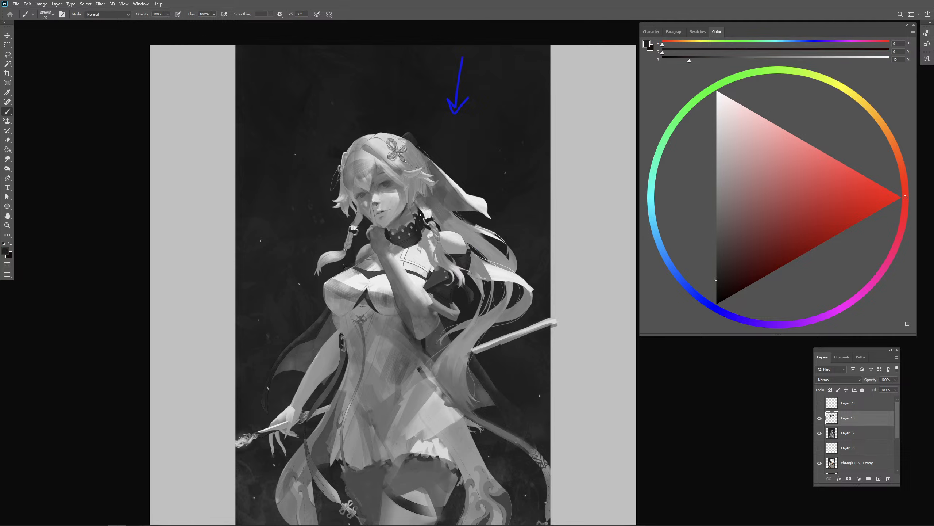
left_click(405, 221, "alt")
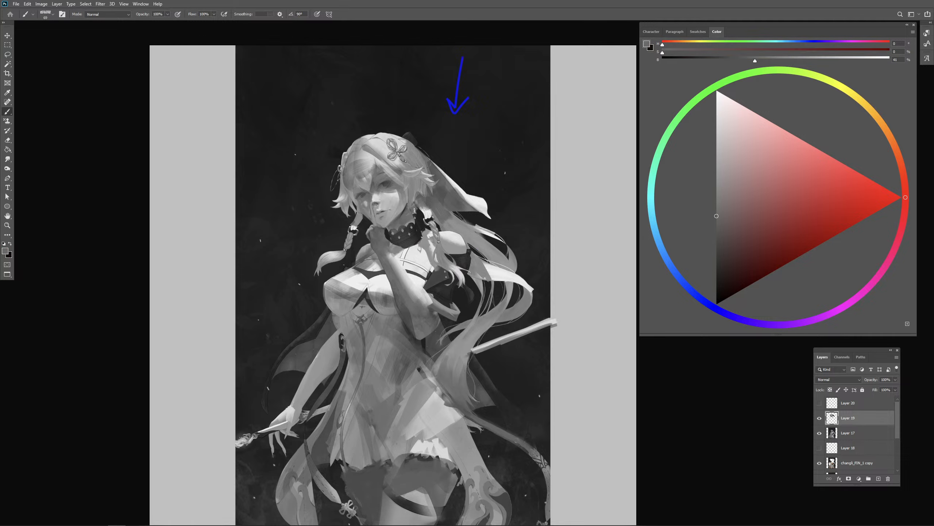
left_click(423, 209, "alt")
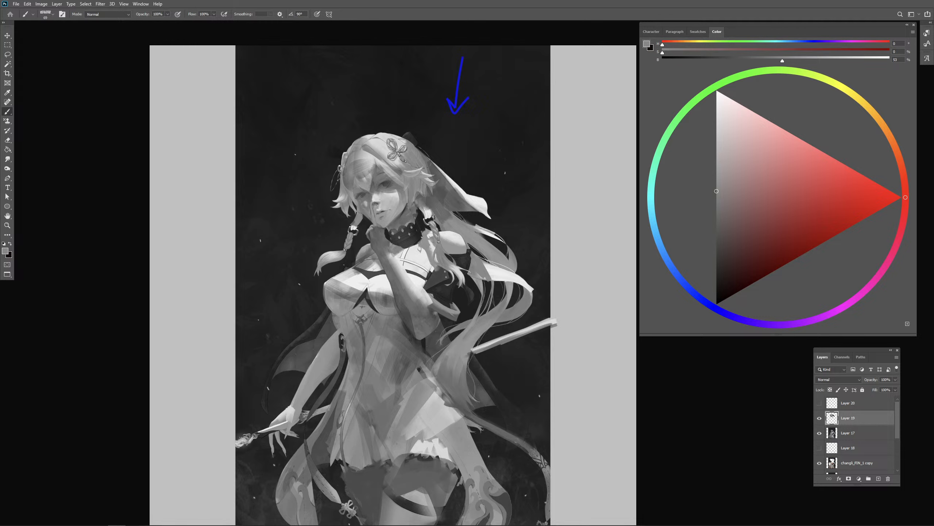
left_click(421, 208, "alt")
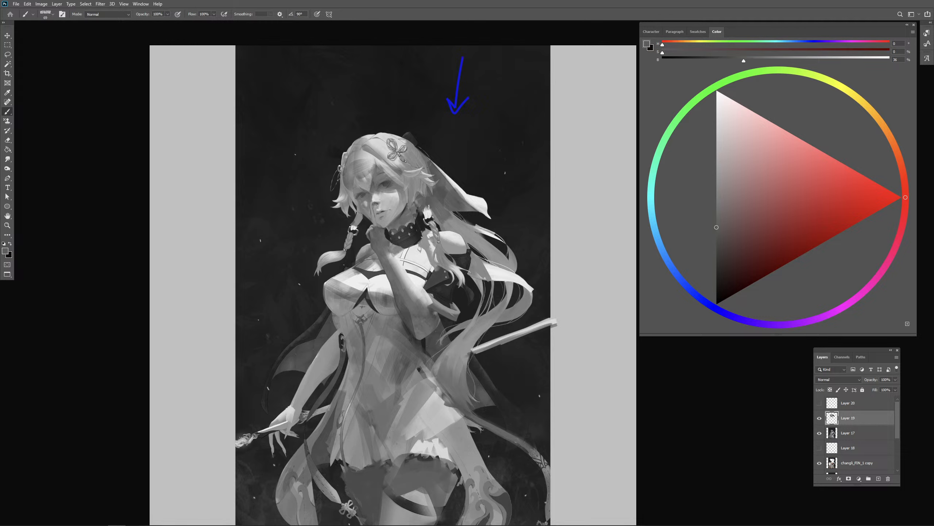
left_click(427, 211, "alt")
left_click(461, 259, "alt")
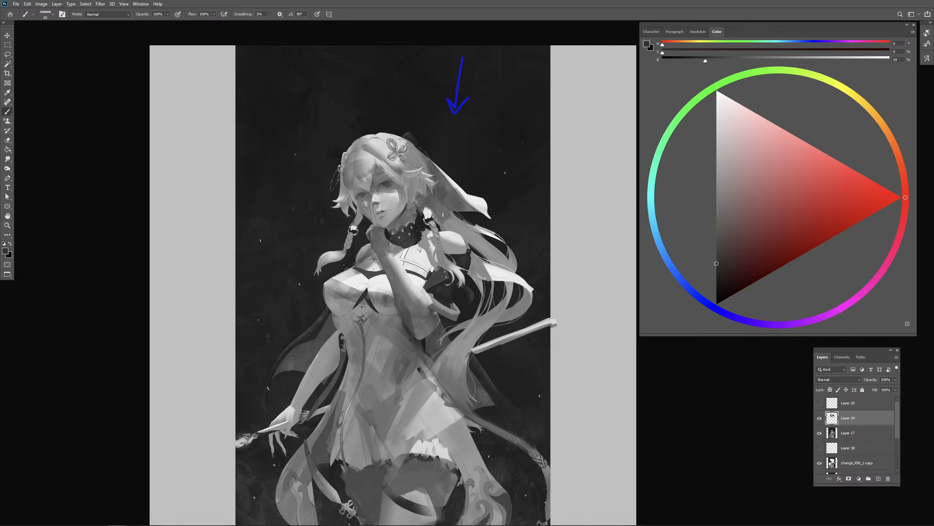
mouse_move(427, 218)
left_mouse_down()
mouse_move(439, 181)
mouse_move(449, 216)
mouse_move(428, 197)
mouse_move(423, 205)
left_mouse_up()
key("ctrl+z")
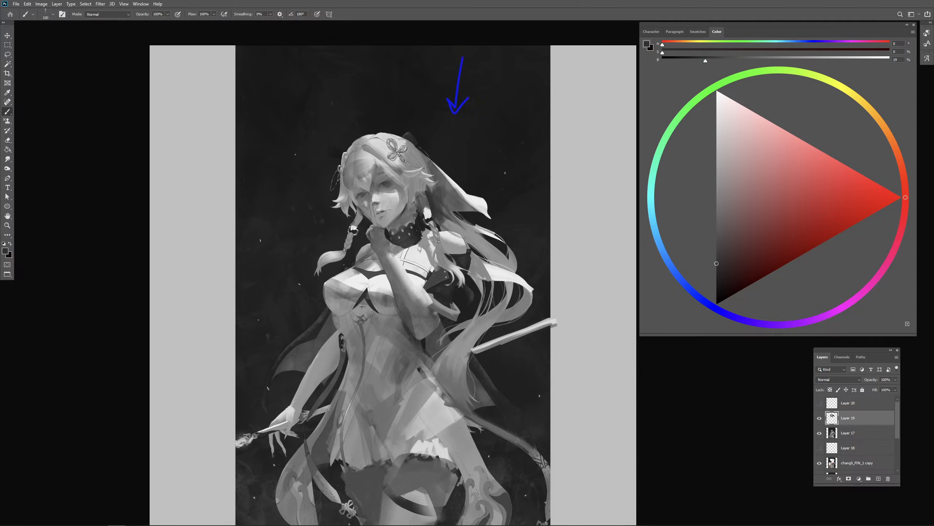
- Refine the shading of the shadowed cheek, nose and nearby eye with short strokes in sampled greys
left_click_drag(362, 218, 360, 219)
left_click_drag(367, 209, 359, 212)
left_click_drag(373, 194, 381, 193)
left_click_drag(365, 203, 363, 203)
left_click(365, 202, "alt")
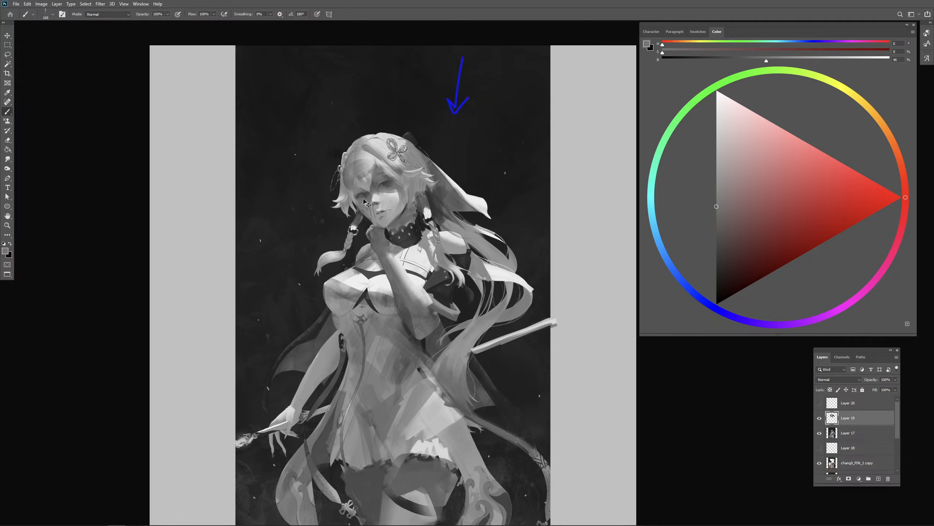
left_click(368, 194, "alt")
left_click_drag(368, 194, 366, 196)
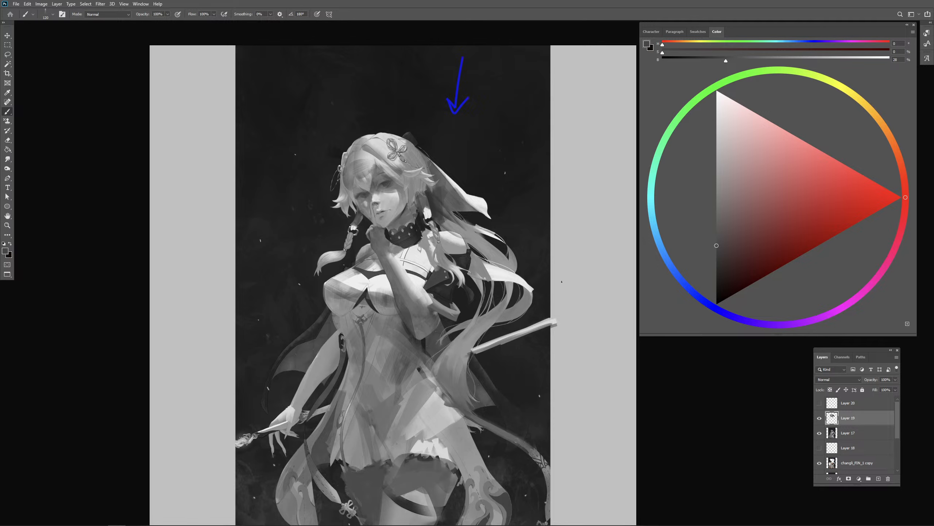
left_click(362, 170, "alt")
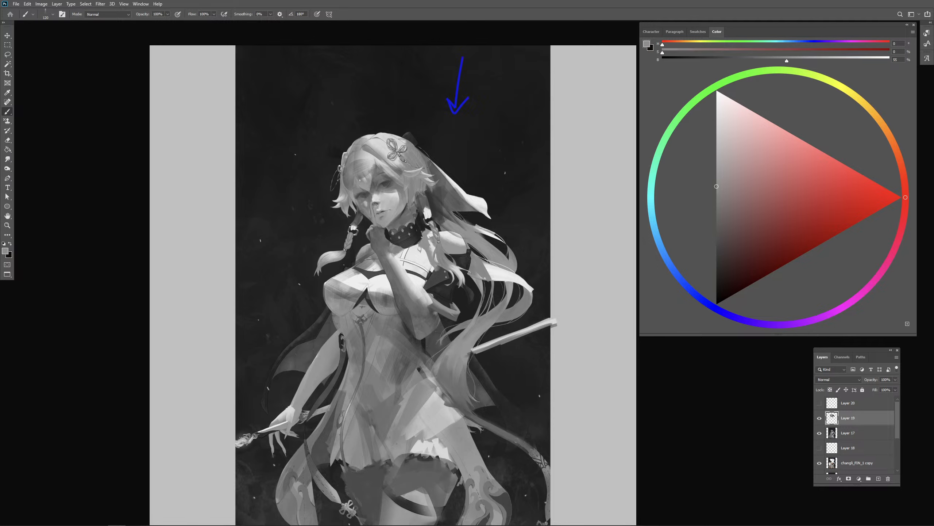
left_click(363, 195, "alt")
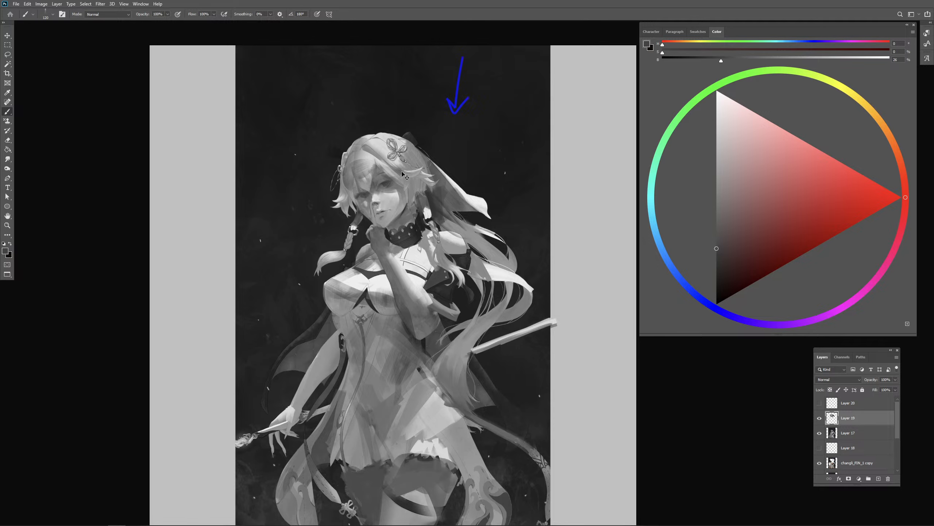
left_click(377, 207, "alt")
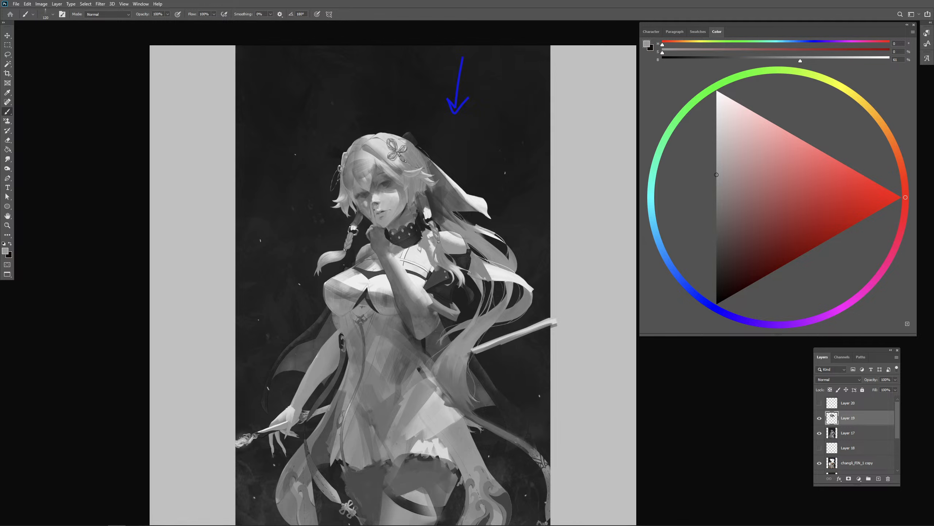
- Merge the enlarged head layer with Layer 17, the greyscale repaint
key("ctrl+minus")
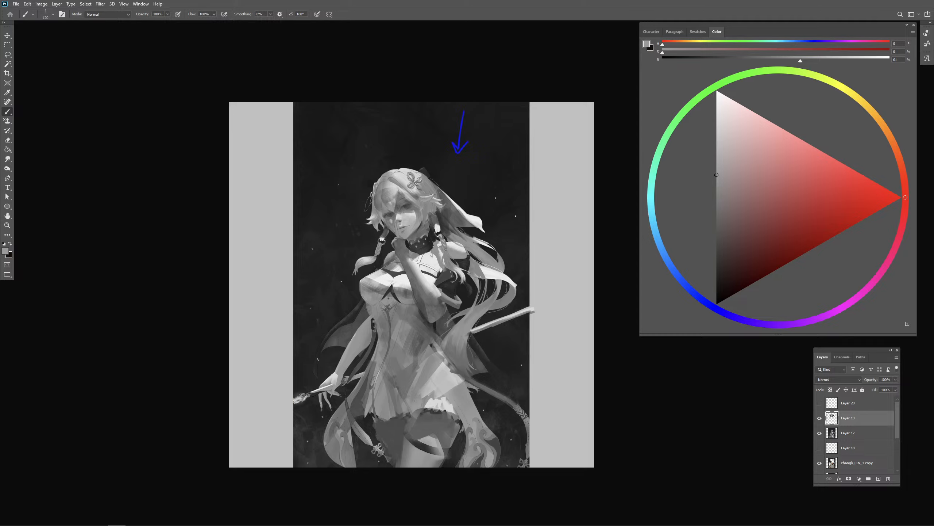
left_click(856, 433, "shift")
key("ctrl+e")
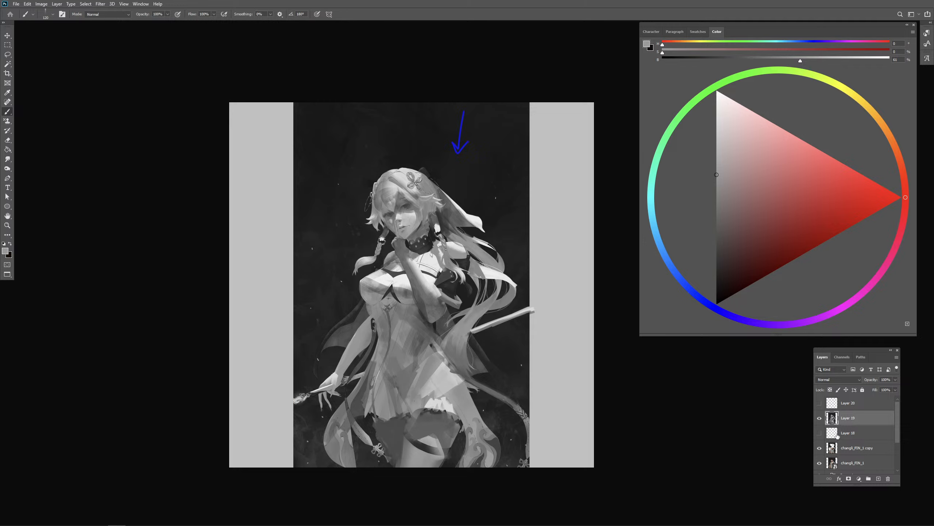
- Hide the merged greyscale repaint and duplicate the smart object layer of the original colour painting
left_click(819, 418)
left_click(853, 450)
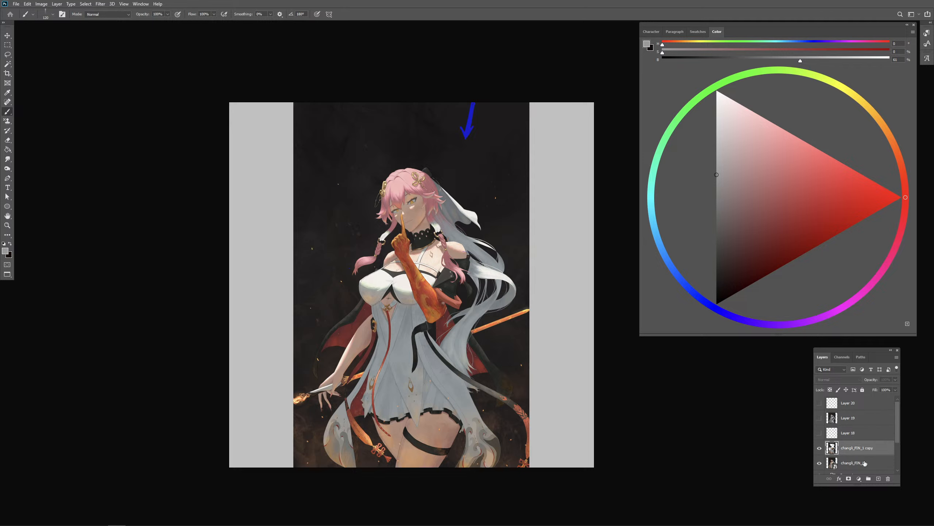
right_click(863, 463)
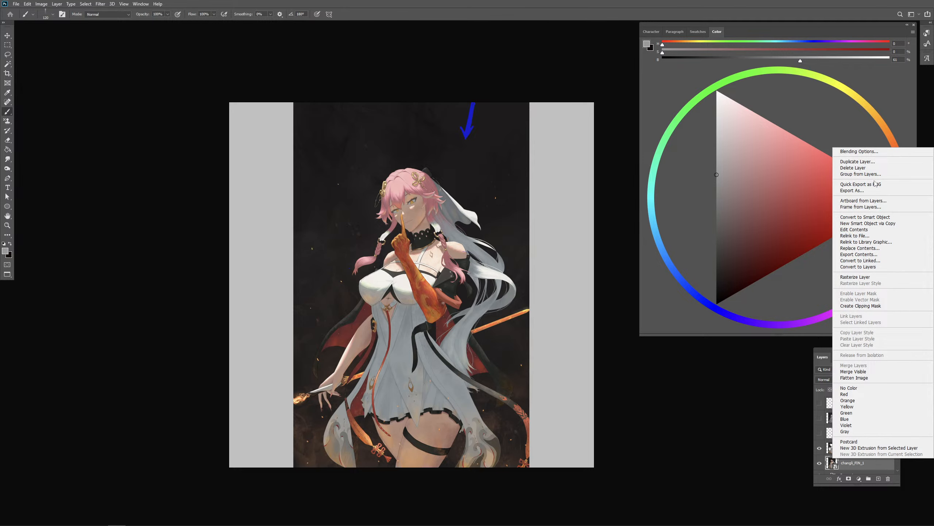
left_click(868, 160)
key("Return")
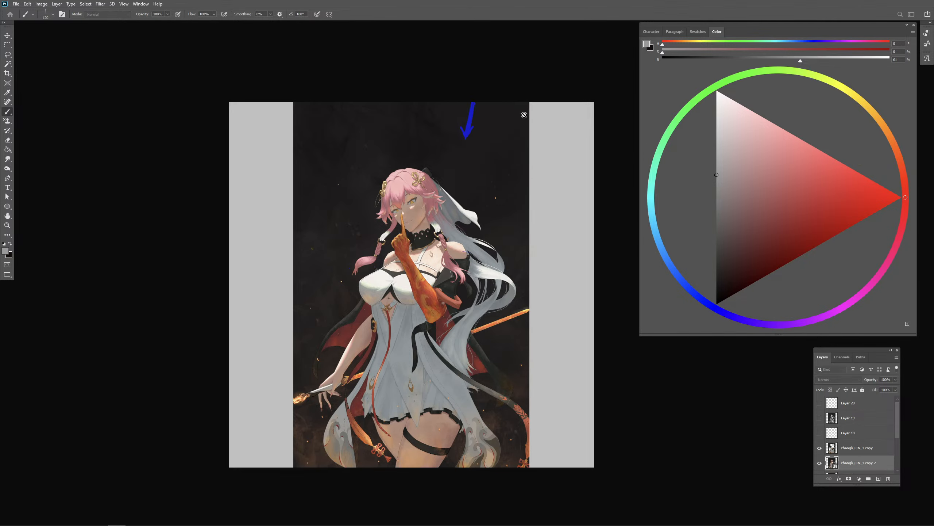
- Desaturate the duplicated original painting with Hue/Saturation at saturation -100 and move it above the other copy layer
left_click(100, 4)
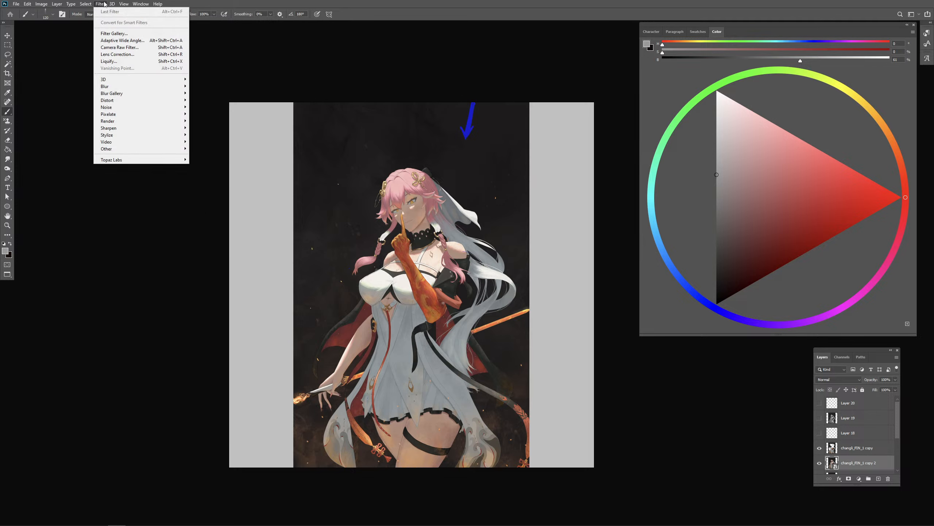
mouse_move(55, 23)
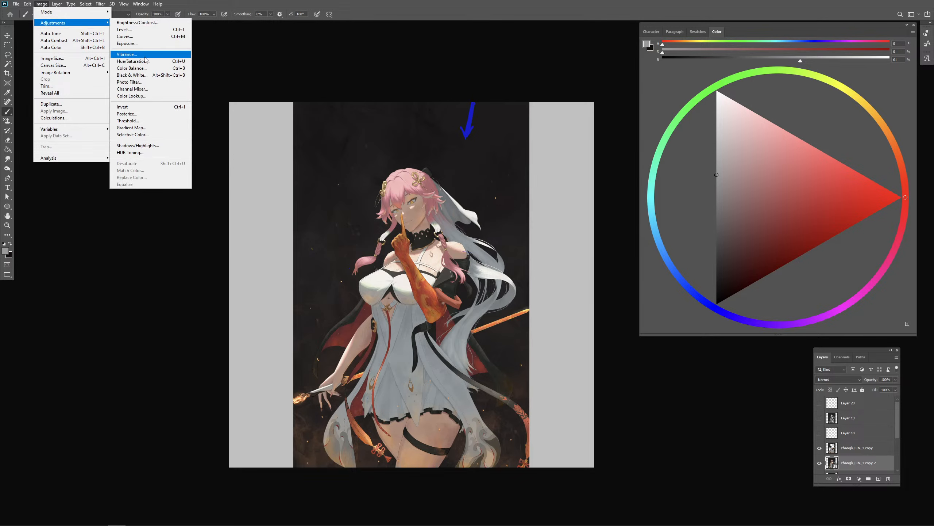
left_click(133, 59)
left_click_drag(446, 194, 398, 199)
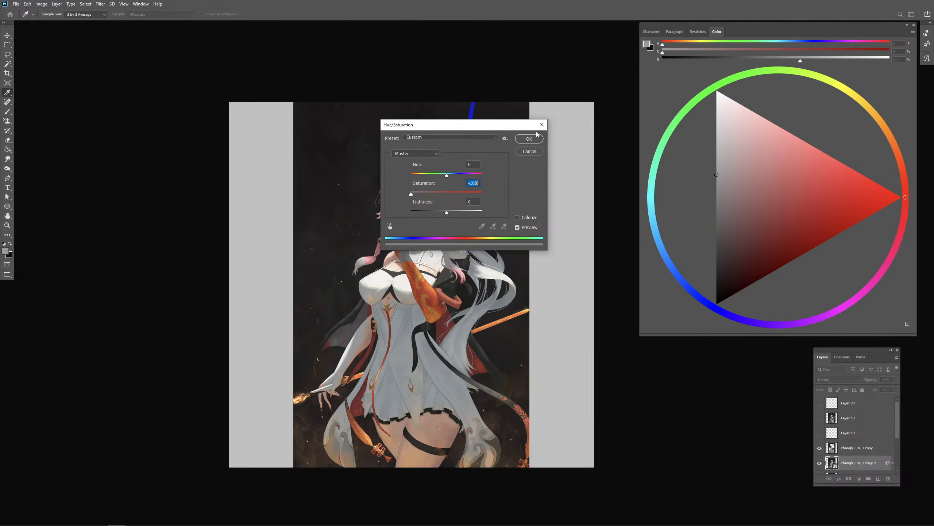
left_click(535, 137)
left_click_drag(857, 460, 846, 444)
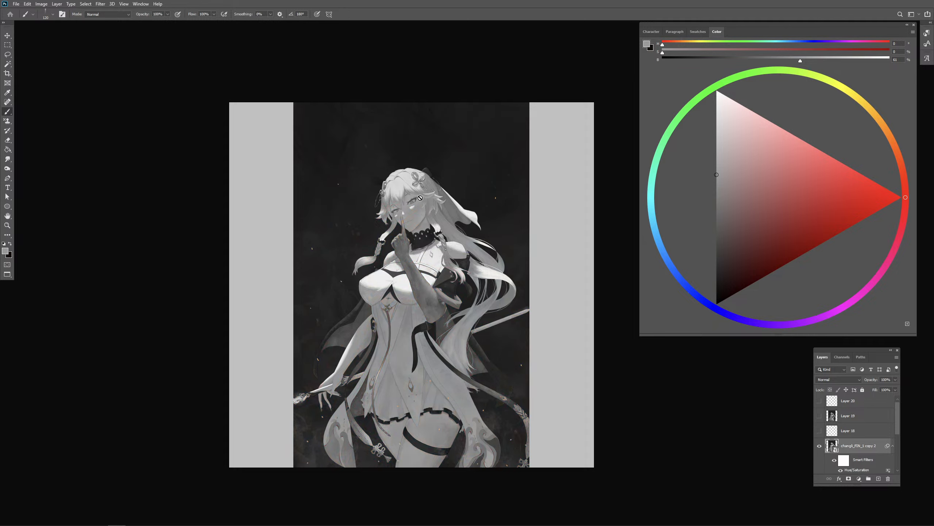
- On a new layer, circle the crown of the figure's head and hatch the upper chest in red
left_click(894, 200)
left_click_drag(894, 198, 893, 198)
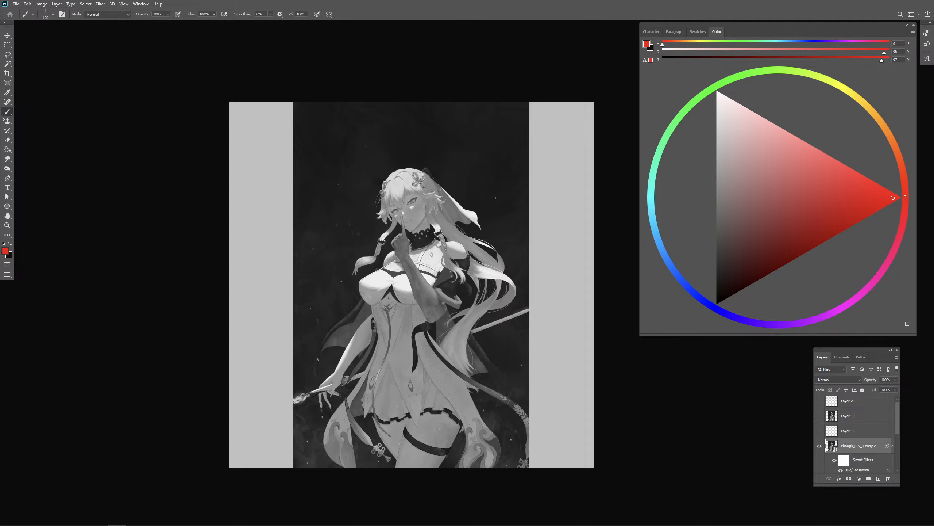
key("comma")
left_click(878, 479)
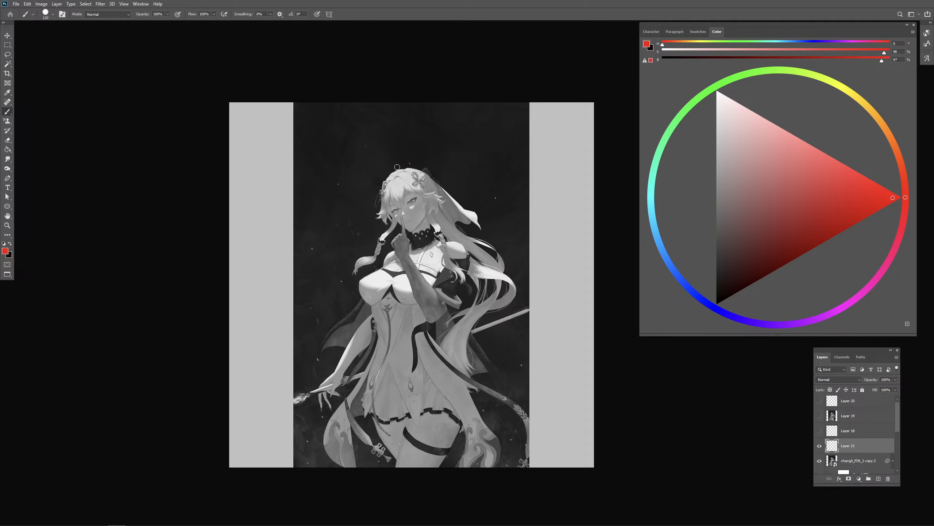
mouse_move(401, 168)
left_mouse_down()
mouse_move(420, 163)
mouse_move(417, 203)
left_mouse_up()
key("ctrl+z")
key("bracketleft")
key("bracketleft")
left_click_drag(438, 173, 414, 165)
mouse_move(406, 261)
left_mouse_down()
mouse_move(445, 242)
mouse_move(413, 251)
mouse_move(437, 245)
left_mouse_up()
key("ctrl+z")
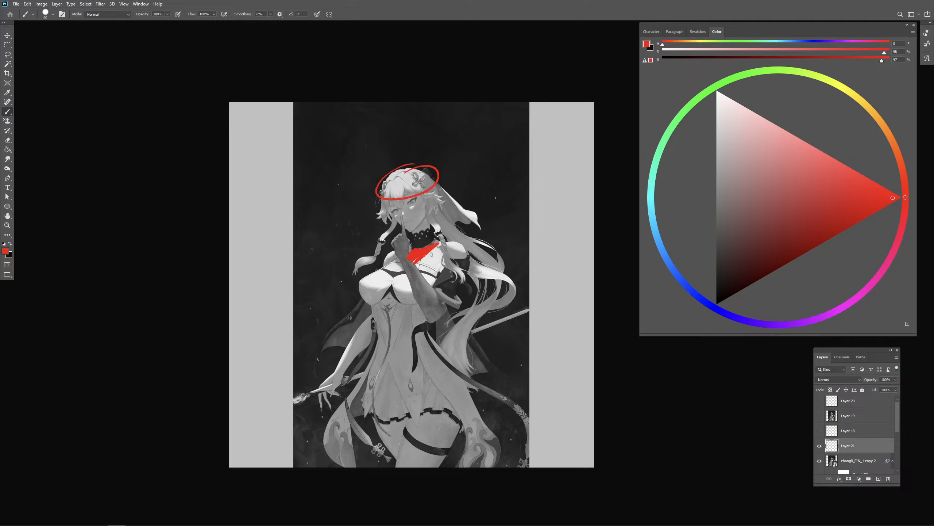
- Circle the raised thigh and the skirt above it in red
left_click_drag(344, 380, 359, 333)
key("ctrl+z")
mouse_move(412, 383)
left_mouse_down()
mouse_move(443, 349)
mouse_move(414, 438)
mouse_move(410, 376)
left_mouse_up()
left_click_drag(457, 244, 455, 241)
key("ctrl+z")
- Draw a red light-direction arrow pointing down beside the head and circle the thigh area again
key("ctrl+z")
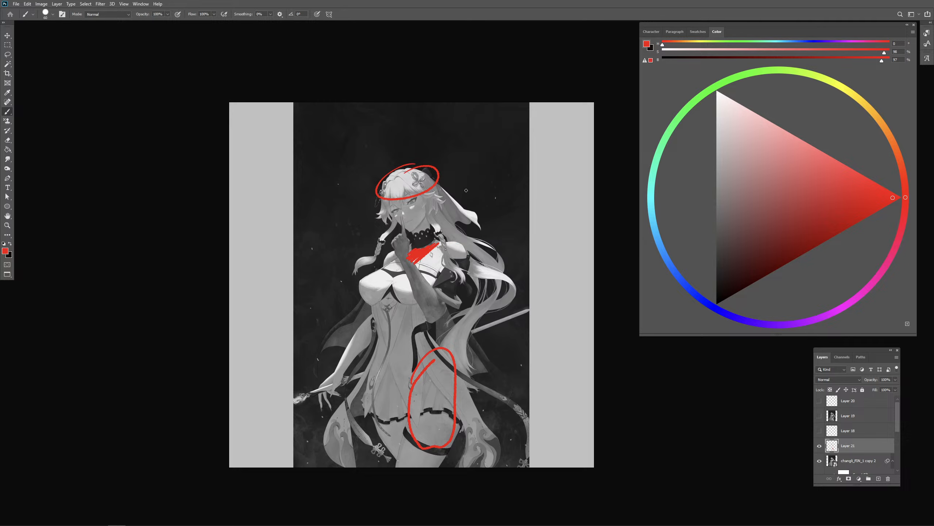
mouse_move(467, 190)
left_mouse_down()
mouse_move(482, 121)
mouse_move(488, 148)
left_mouse_up()
key("ctrl+z")
mouse_move(485, 103)
left_mouse_down()
mouse_move(472, 172)
mouse_move(482, 159)
left_mouse_up()
mouse_move(414, 382)
left_mouse_down()
mouse_move(454, 354)
mouse_move(428, 451)
mouse_move(404, 385)
mouse_move(452, 362)
mouse_move(451, 345)
mouse_move(412, 386)
mouse_move(458, 379)
left_mouse_up()
key("e")
key("b")
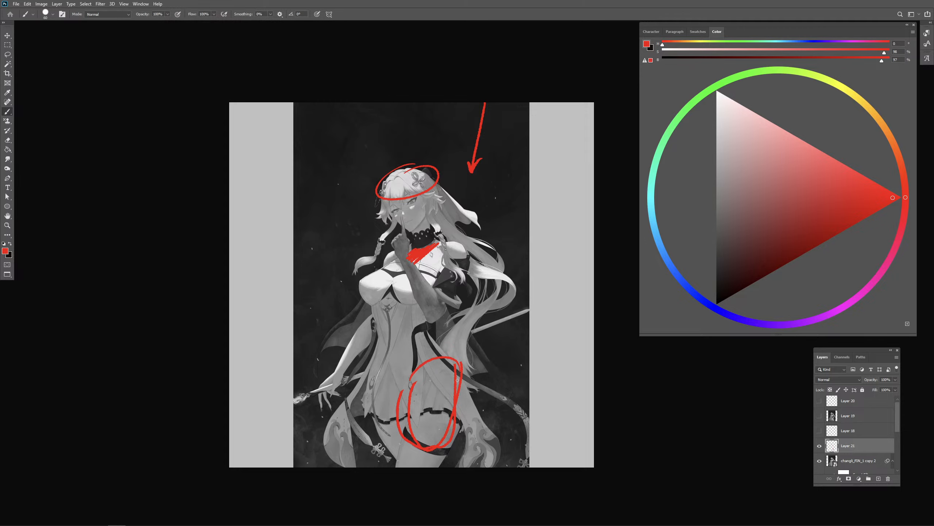
- Show the greyscale repaint on Layer 19 over the desaturated original for comparison
key("e")
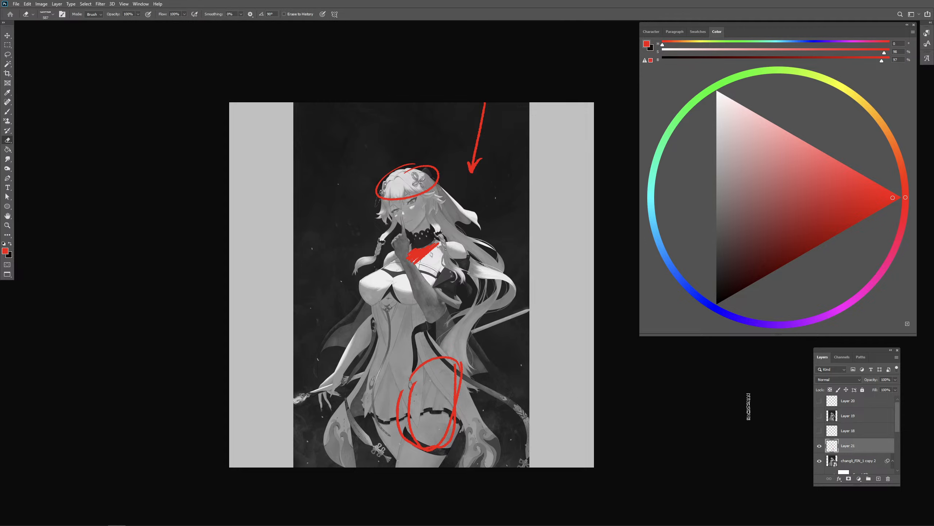
mouse_move(367, 193)
left_mouse_down()
mouse_move(437, 182)
mouse_move(401, 244)
mouse_move(439, 244)
mouse_move(409, 291)
left_mouse_up()
left_click(819, 415)
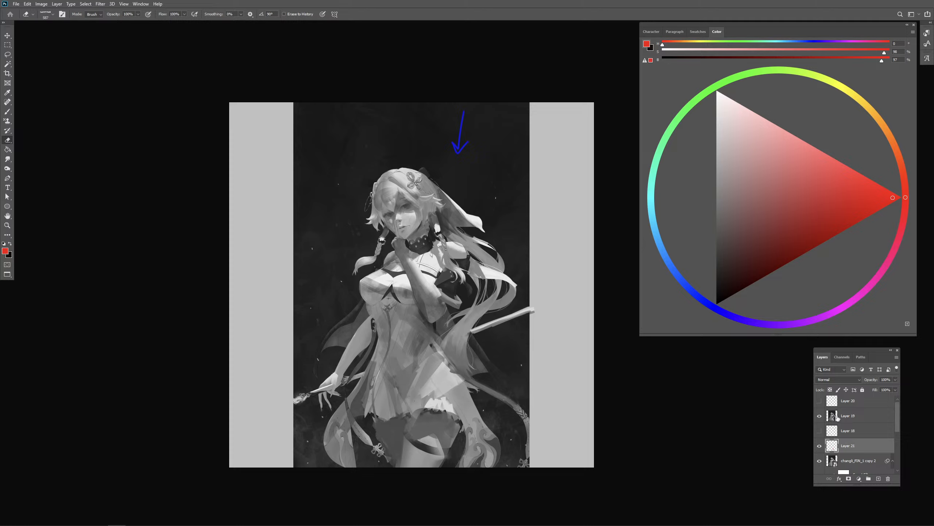
- Group the pink-haired figure's layers, add an empty group above for the next submission and hide the finished group
scroll(878, 448, "down", 3)
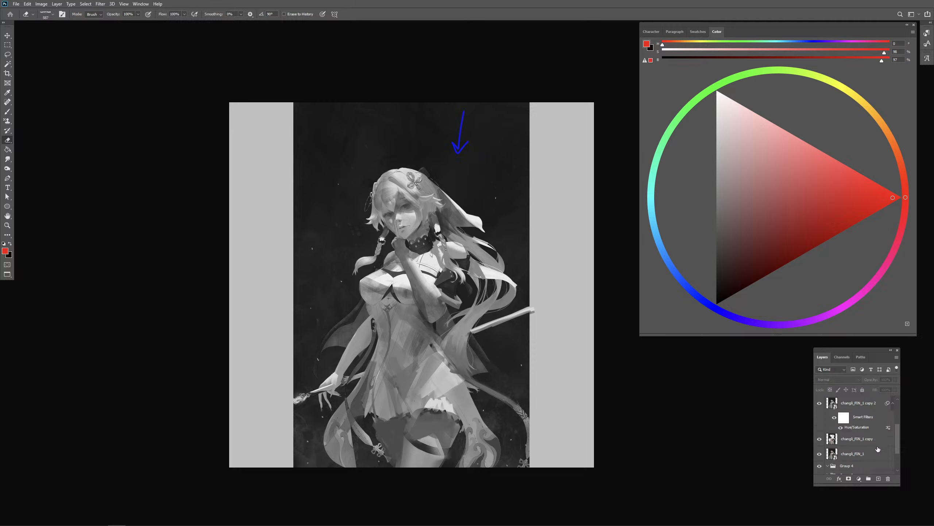
scroll(878, 449, "down", 3)
left_click(853, 420, "shift")
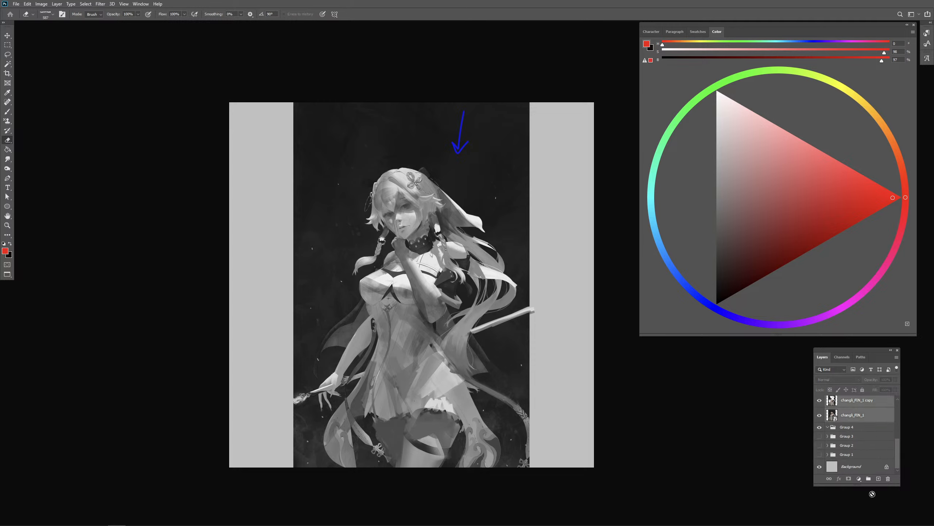
left_click_drag(872, 494, 868, 478)
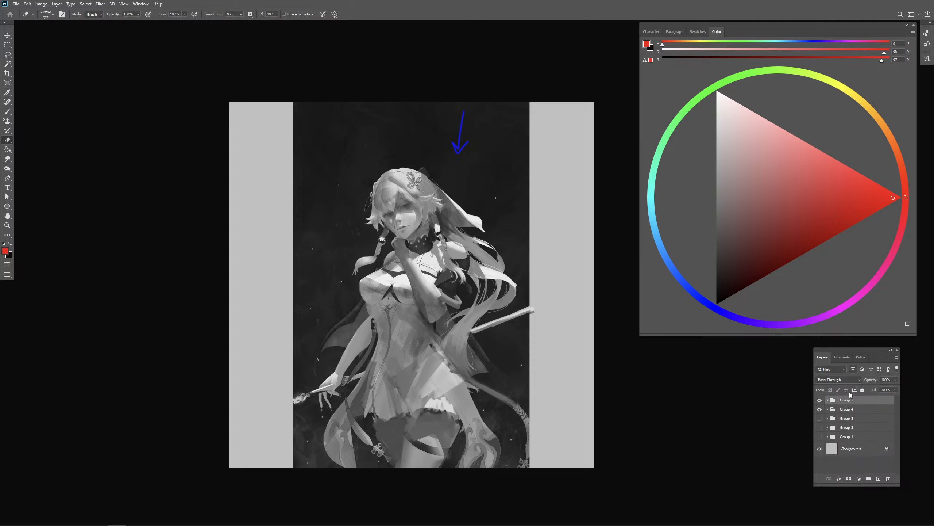
left_click(869, 478)
left_click(820, 409)
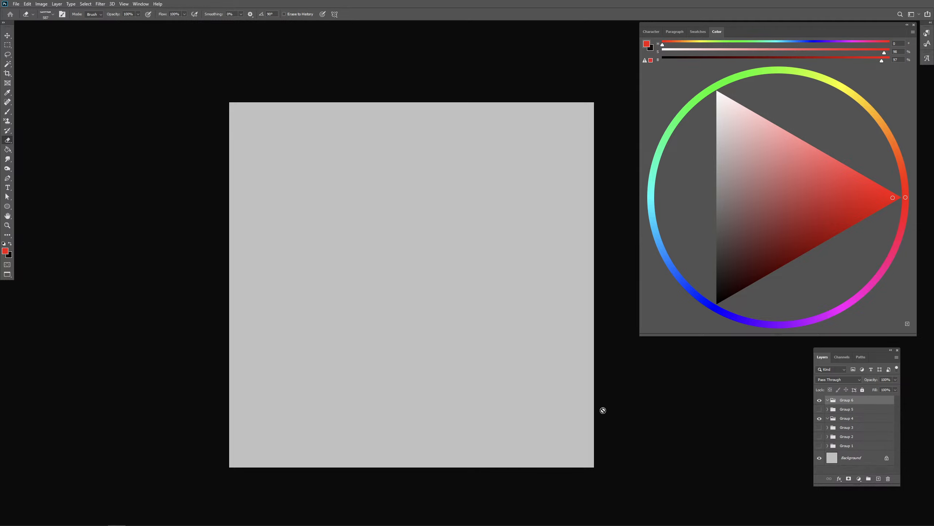
- Paste the painting of the two sword fighters and enlarge it to about 279%, placed around the middle of the canvas
key("ctrl+v")
left_click(7, 45)
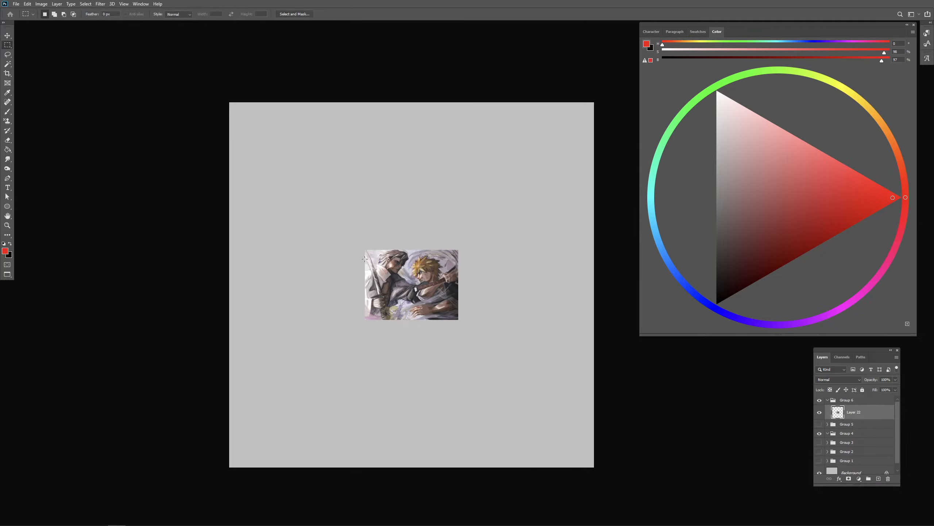
left_click_drag(357, 247, 461, 331)
right_click(422, 295)
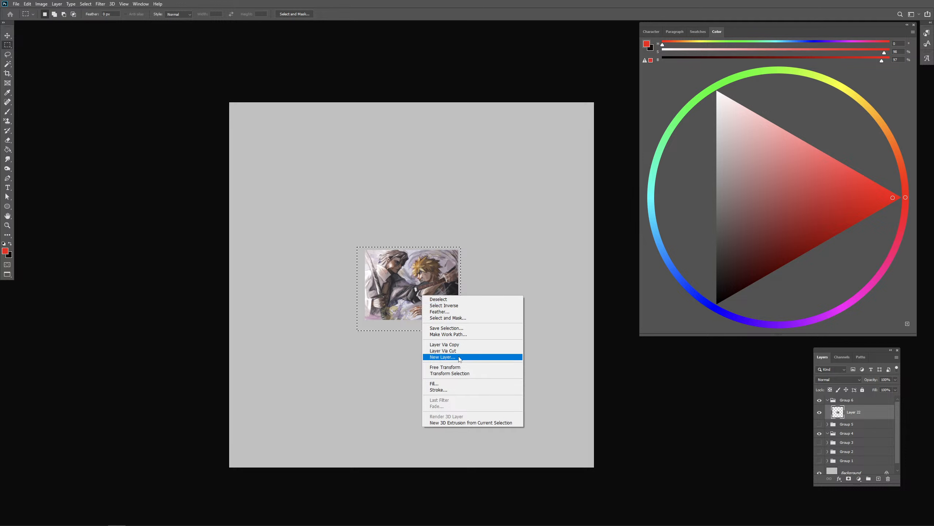
left_click(445, 367)
left_click_drag(461, 286, 417, 291)
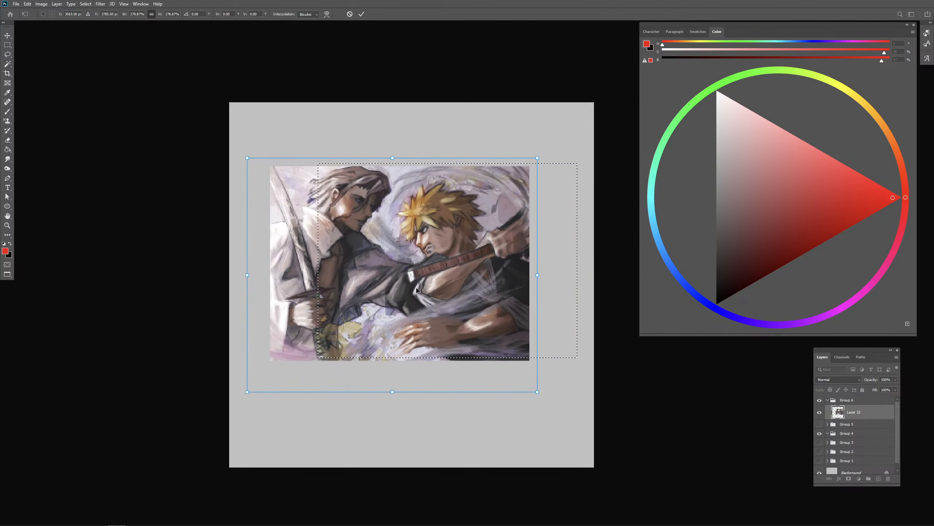
key("Return")
key("ctrl+d")
key("m")
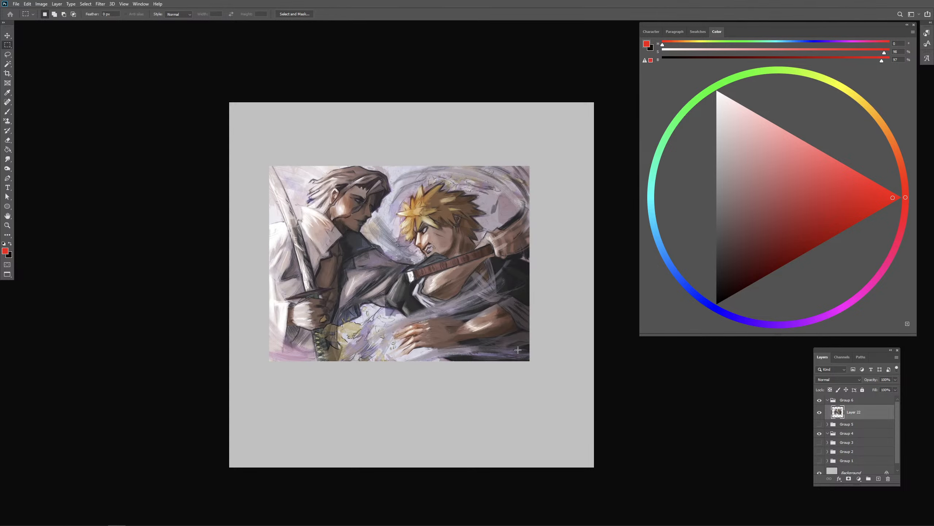
- Lower the pasted painting's opacity to 54%, add a new layer above it and choose a dark red colour
key("ctrl+plus")
left_click_drag(459, 205, 427, 198)
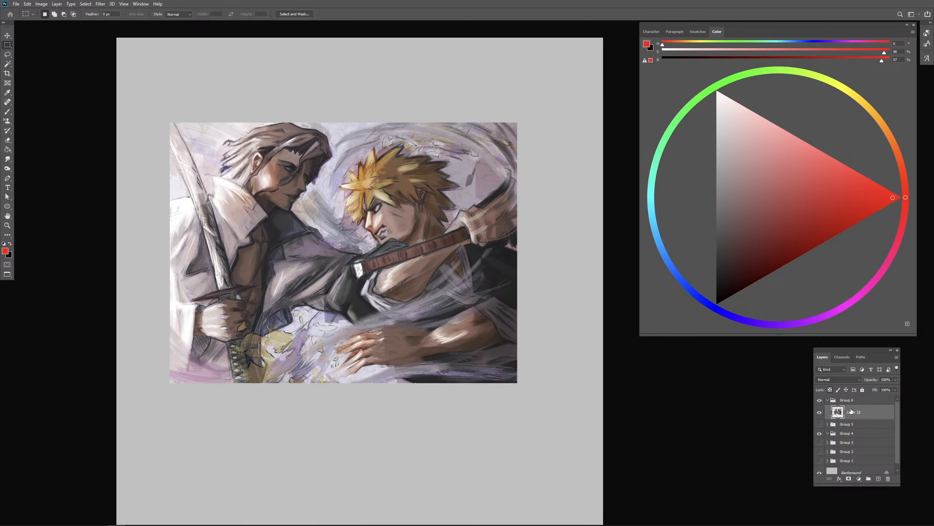
left_click(895, 380)
left_click_drag(881, 388, 877, 388)
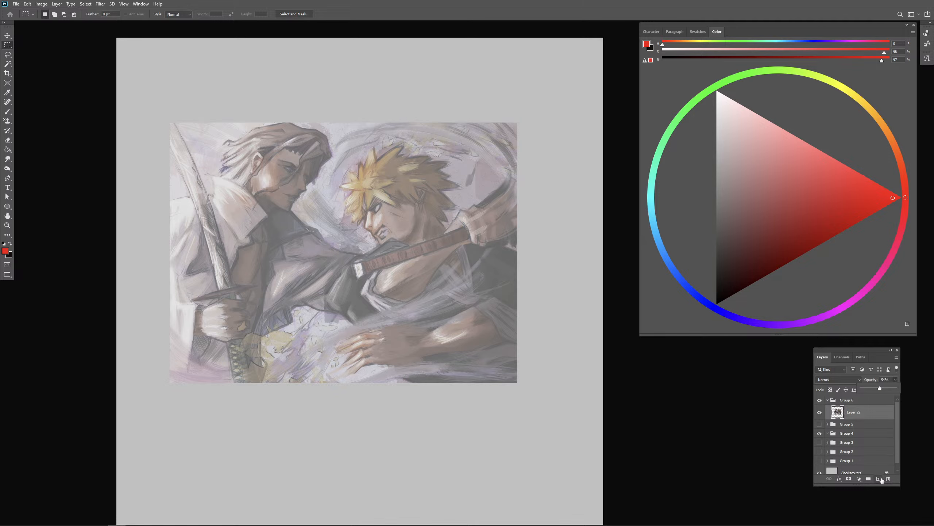
left_click(880, 479)
left_click_drag(840, 223, 839, 234)
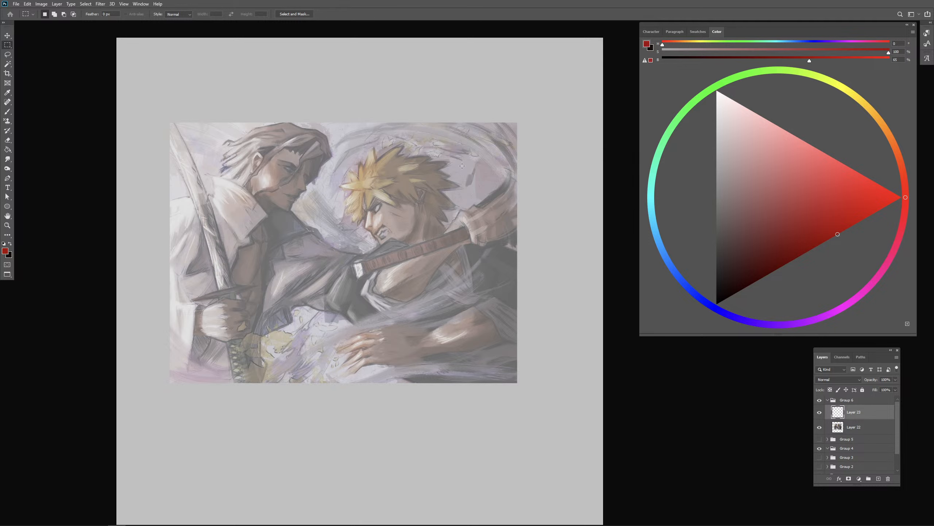
- Trace the blond fighter's profile, jaw, ear and forehead with a small dark red brush
key("b")
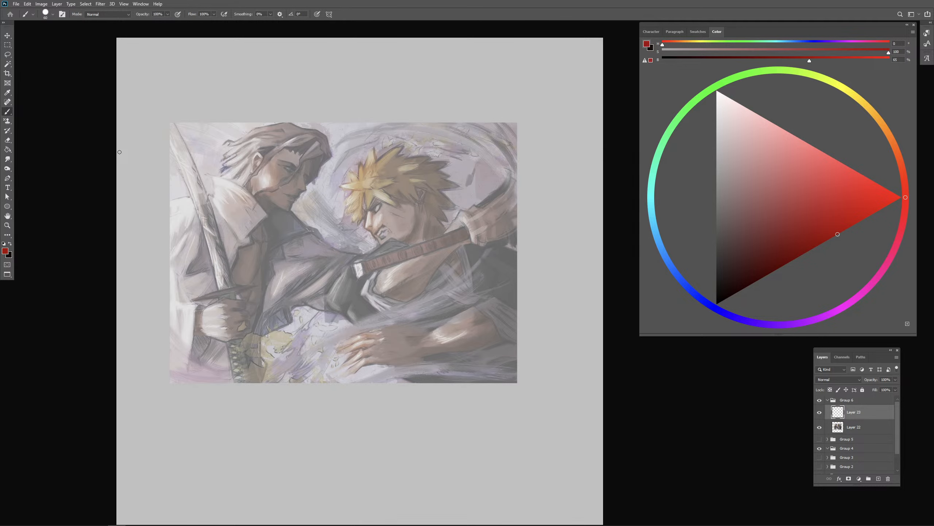
key("ctrl+plus")
left_click_drag(390, 213, 461, 227)
key("bracketleft")
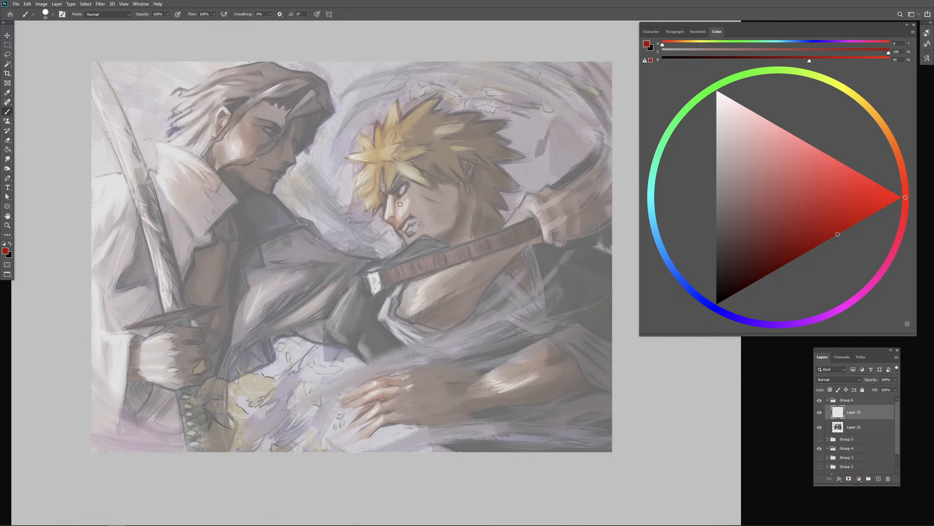
key("bracketleft")
key("bracketleft")
key("bracketleft")
mouse_move(380, 188)
left_mouse_down()
mouse_move(395, 230)
mouse_move(453, 225)
mouse_move(459, 201)
left_mouse_up()
key("ctrl+z")
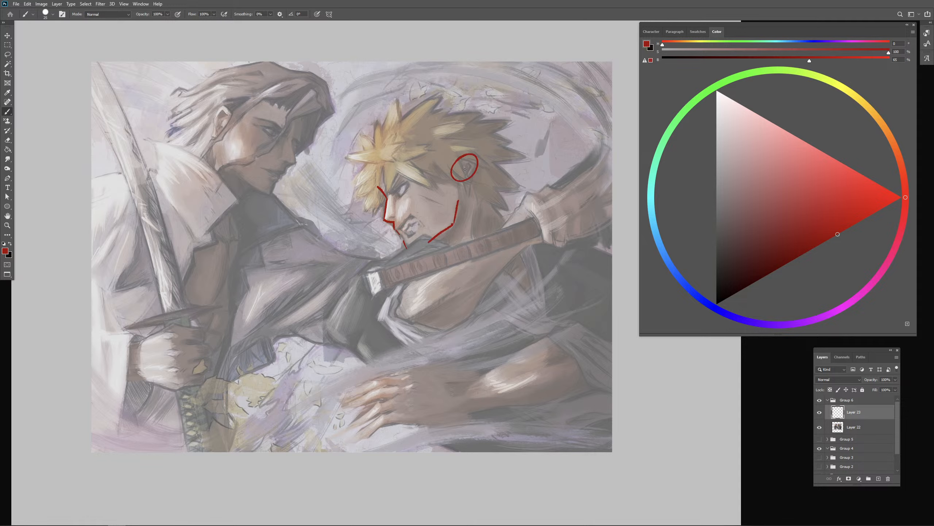
mouse_move(455, 167)
left_mouse_down()
mouse_move(474, 180)
mouse_move(461, 201)
left_mouse_up()
left_click_drag(375, 184, 387, 140)
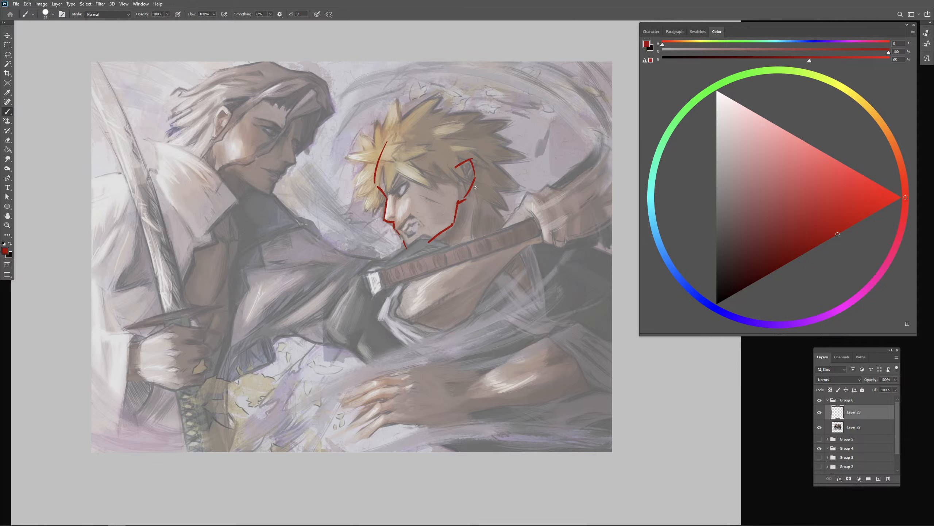
- Draw the back and front lines of the blond fighter's neck in dark red
left_click_drag(477, 195, 510, 228)
left_click_drag(431, 247, 466, 268)
key("ctrl+z")
left_click_drag(399, 324, 440, 337)
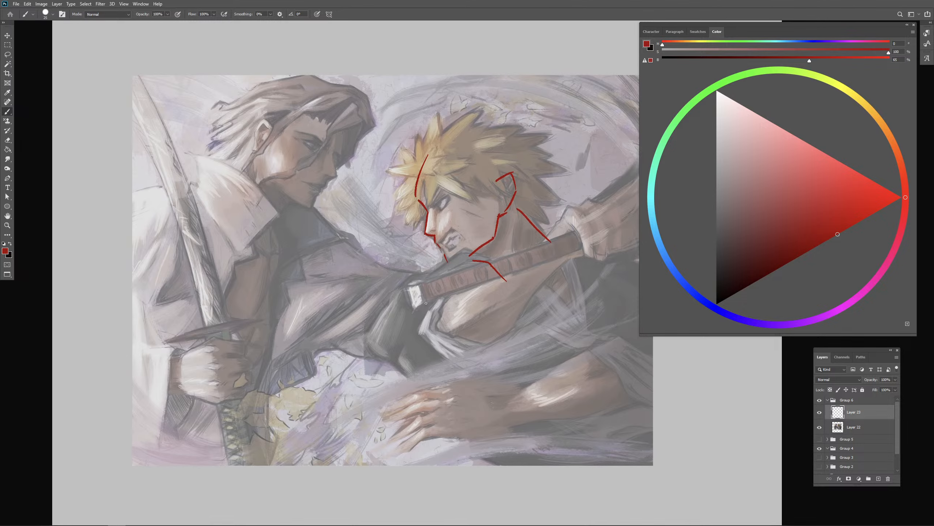
- Trace the white-haired fighter's profile from far temple to chin and his jawline in dark red
left_click_drag(423, 297, 425, 301)
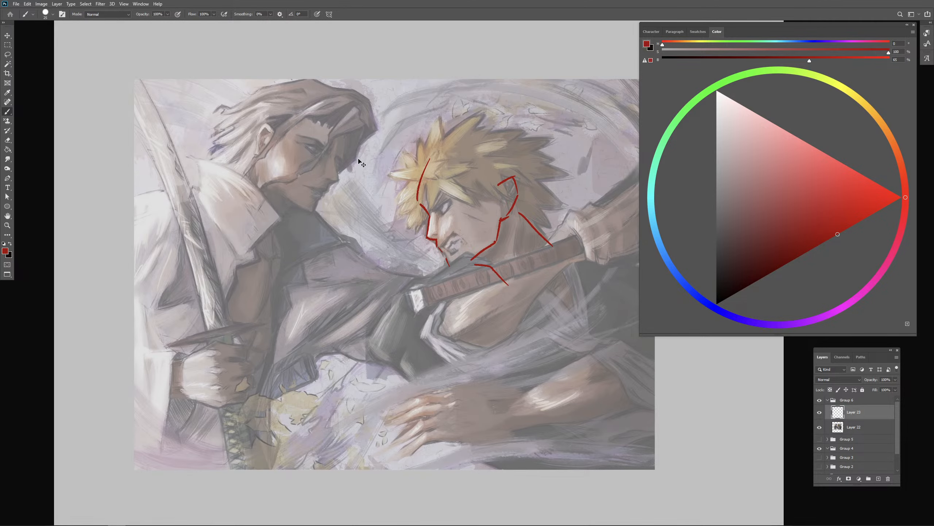
key("ctrl+plus")
left_click_drag(368, 172, 468, 250)
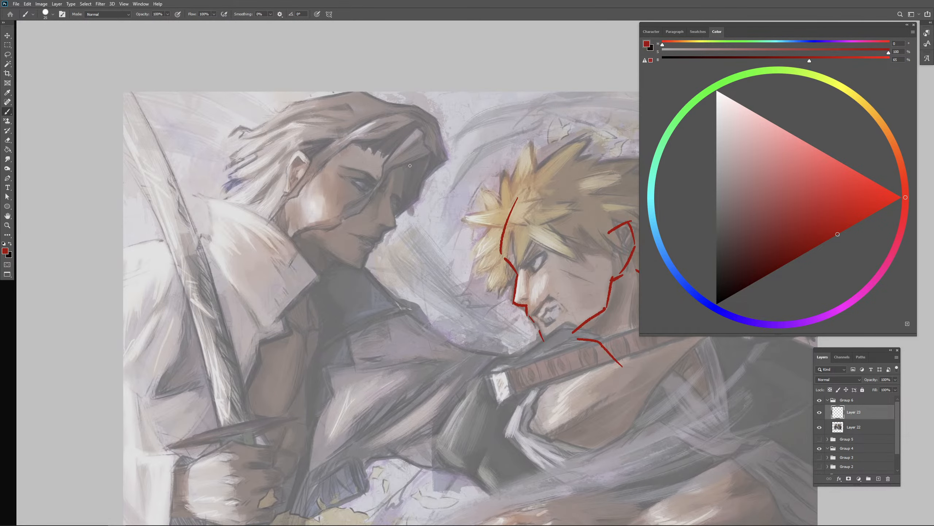
mouse_move(410, 165)
left_mouse_down()
mouse_move(392, 192)
mouse_move(325, 150)
left_mouse_up()
key("ctrl+z")
right_click(400, 195, "alt")
key("bracketleft")
key("bracketright")
mouse_move(403, 185)
left_mouse_down()
mouse_move(390, 199)
mouse_move(397, 226)
mouse_move(380, 231)
mouse_move(392, 227)
mouse_move(365, 265)
left_mouse_up()
mouse_move(292, 196)
left_mouse_down()
mouse_move(299, 234)
mouse_move(313, 233)
mouse_move(297, 214)
mouse_move(352, 270)
left_mouse_up()
key("ctrl+z")
key("ctrl+z")
key("ctrl+z")
left_click_drag(305, 234, 359, 277)
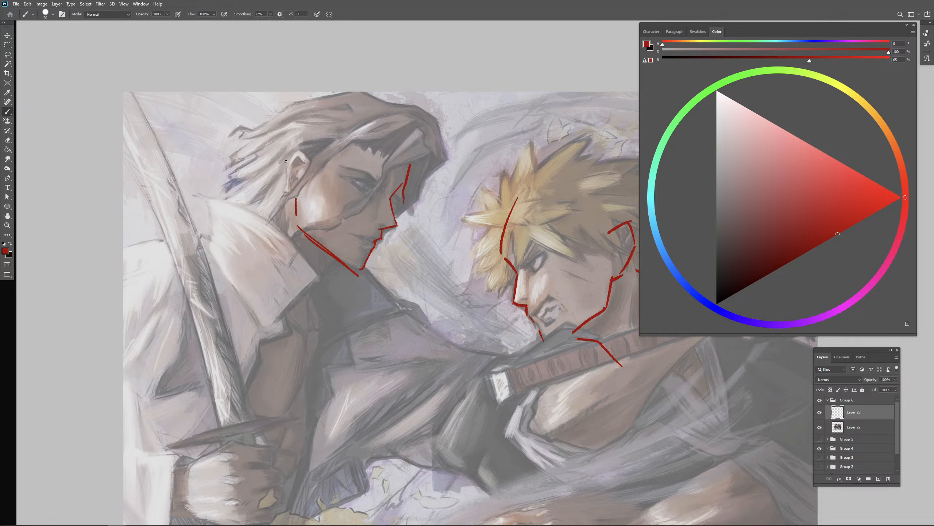
- Outline the white-haired fighter's ear and draw a slanted guide line from the ear across the eye
mouse_move(284, 163)
left_mouse_down()
mouse_move(288, 200)
mouse_move(299, 148)
left_mouse_up()
left_click_drag(299, 149, 309, 168)
left_click_drag(288, 199, 301, 194)
mouse_move(317, 160)
left_mouse_down()
mouse_move(382, 192)
mouse_move(367, 189)
left_mouse_up()
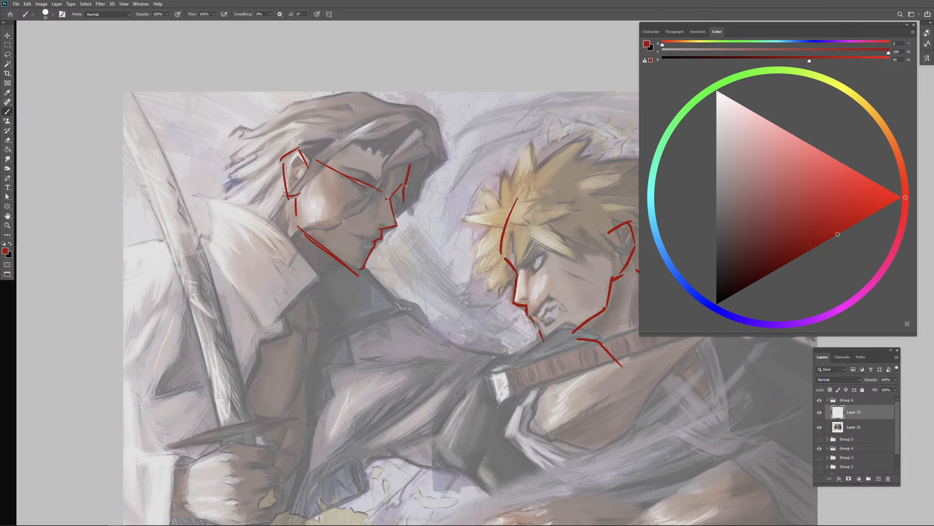
- Erase the line at the white-haired fighter's far temple and try redrawing it
key("e")
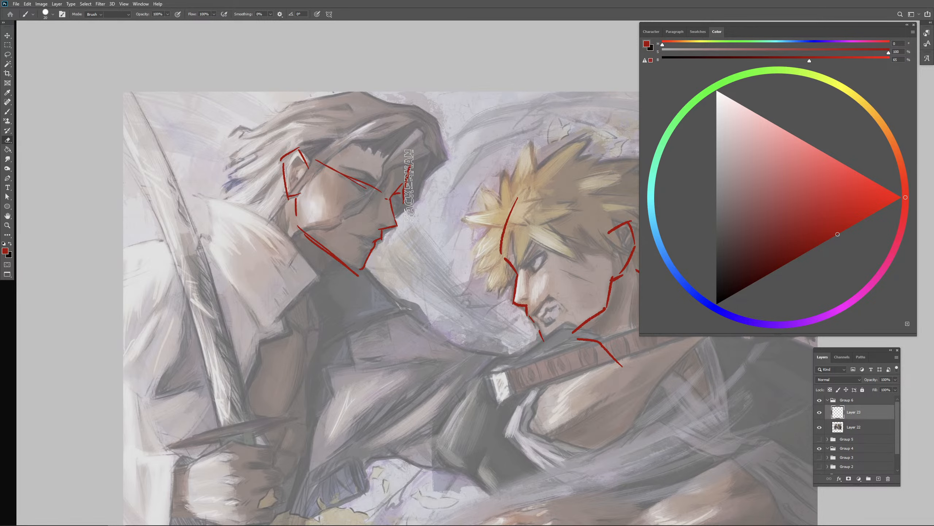
mouse_move(409, 198)
left_mouse_down()
mouse_move(397, 198)
mouse_move(408, 190)
left_mouse_up()
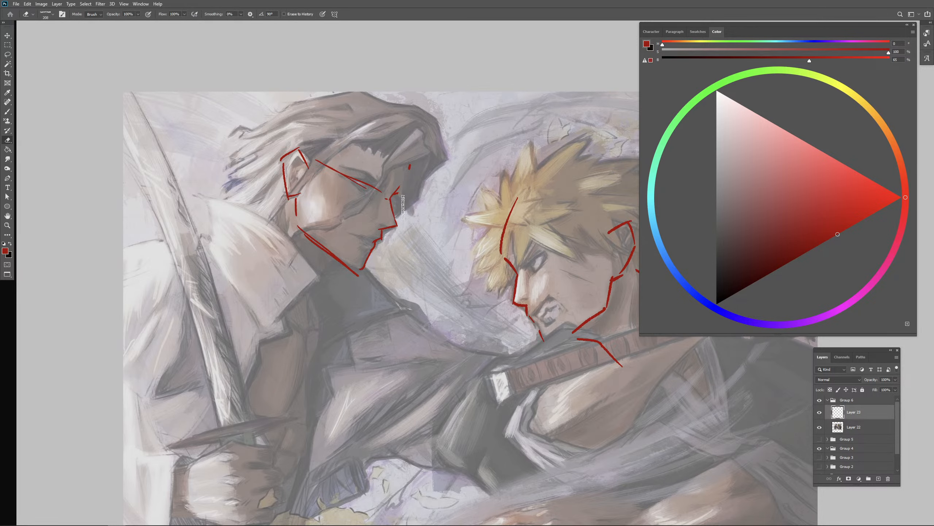
key("b")
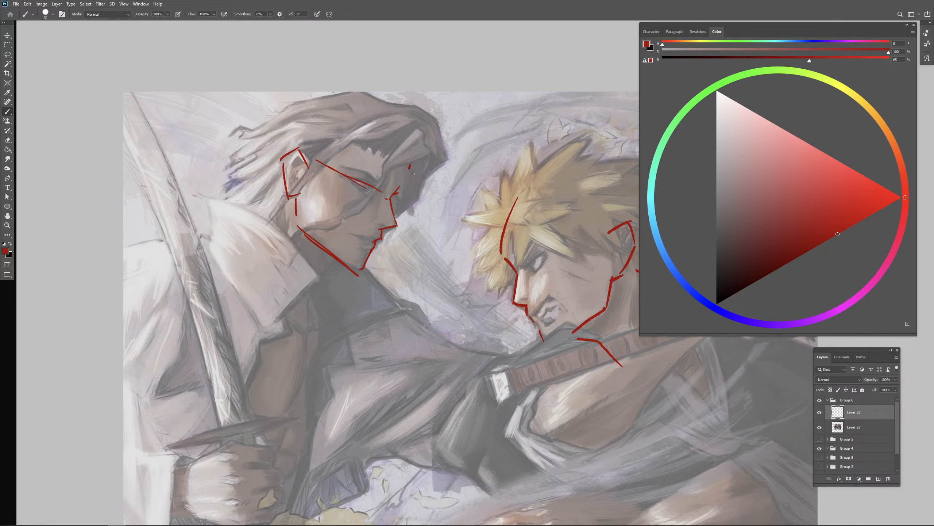
left_click_drag(415, 171, 395, 209)
key("ctrl+z")
- Erase the slanted guide line and sketch the white-haired fighter's brow and both eyes in dark red
key("e")
mouse_move(317, 161)
left_mouse_down()
mouse_move(380, 193)
mouse_move(372, 186)
mouse_move(366, 194)
mouse_move(377, 195)
mouse_move(367, 193)
mouse_move(379, 182)
left_mouse_up()
key("b")
key("ctrl+z")
key("ctrl+z")
key("ctrl+z")
key("ctrl+z")
key("ctrl+z")
left_click_drag(357, 169, 394, 186)
key("e")
key("b")
key("ctrl+z")
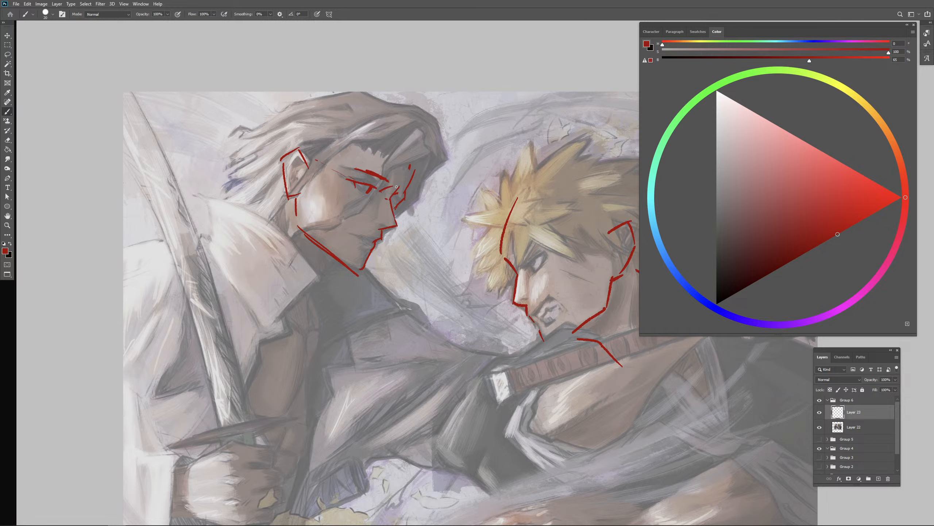
- Clean up the dark red lines around the white-haired fighter's nose bridge and far eye with the eraser
key("e")
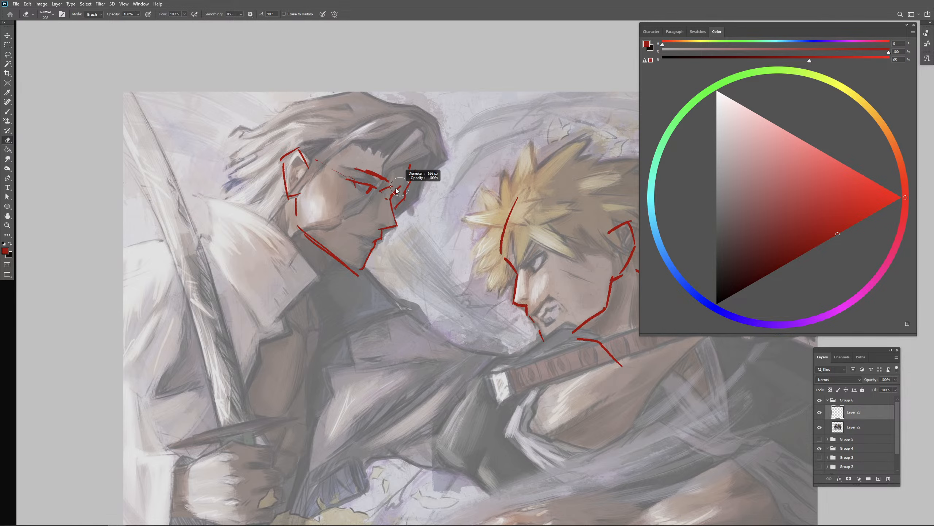
key("b")
key("e")
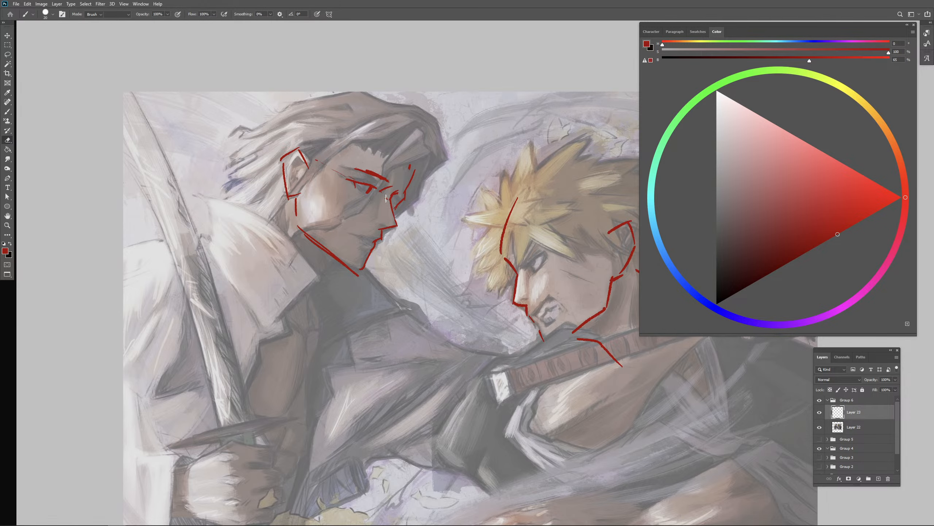
key("b")
- Try slanted blue guide lines across the white-haired fighter's brow and along his jaw
left_click(696, 295)
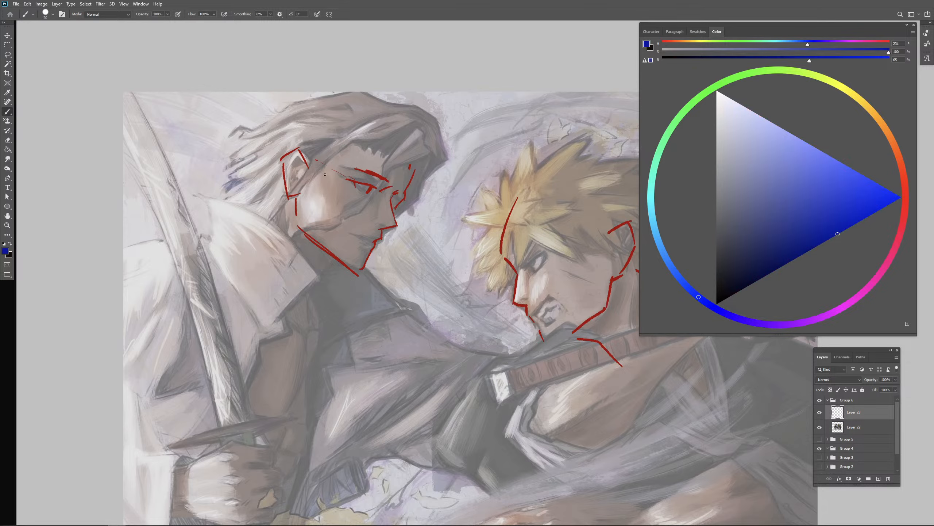
left_click_drag(285, 134, 443, 211)
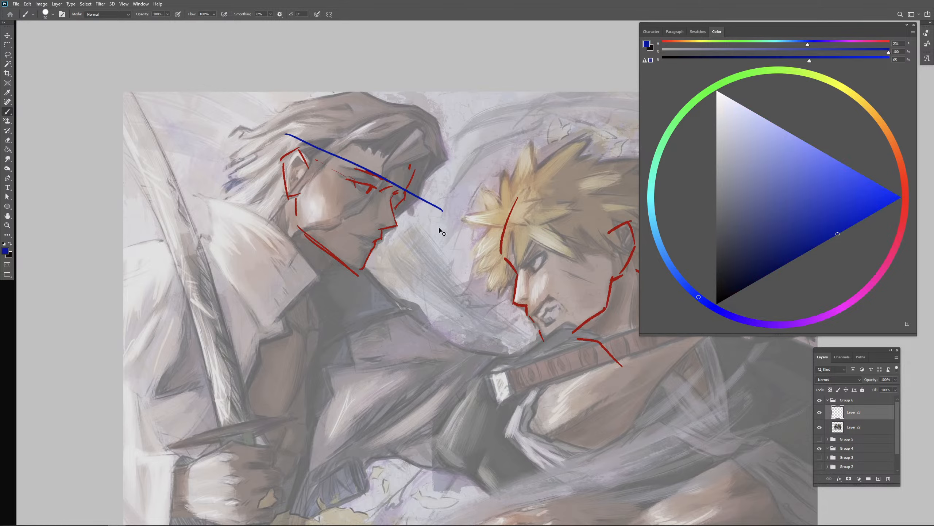
left_click_drag(310, 225, 400, 273)
key("ctrl+z")
key("ctrl+z")
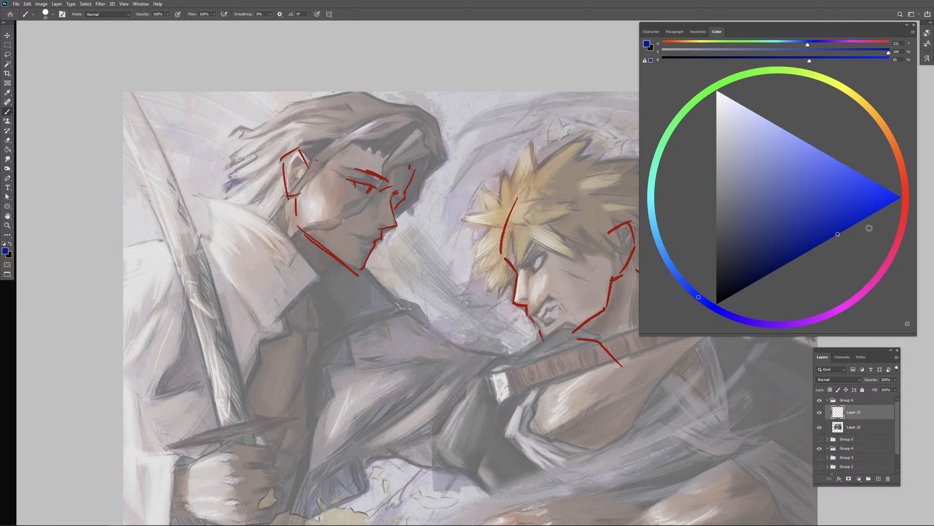
- Switch back to dark red and redraw the white-haired fighter's nose bridge, far eye socket and far temple
left_click(904, 215)
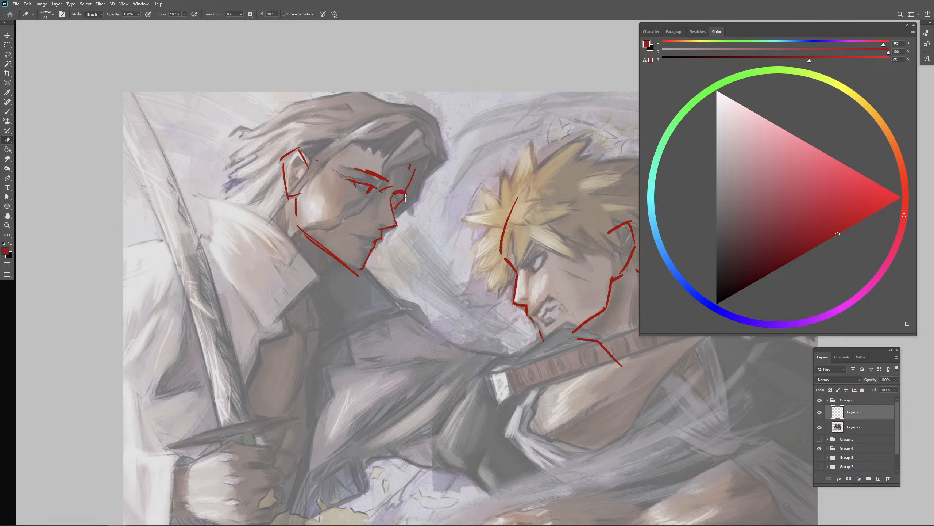
mouse_move(399, 202)
left_mouse_down()
mouse_move(412, 154)
mouse_move(408, 185)
left_mouse_up()
left_click_drag(412, 169, 406, 187)
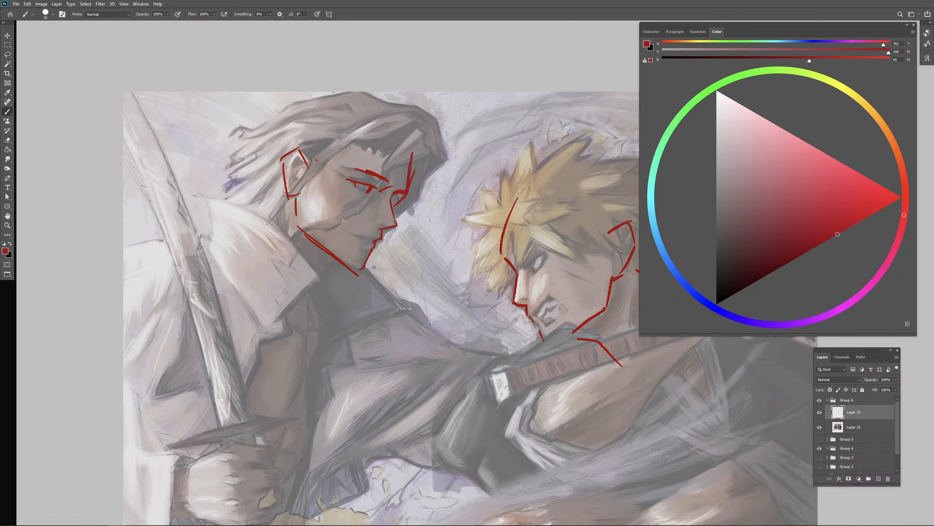
- Sketch the white-haired fighter's skull contour over the crown and down the back of his head
mouse_move(295, 98)
left_mouse_down()
mouse_move(263, 158)
mouse_move(262, 195)
mouse_move(345, 97)
mouse_move(416, 164)
left_mouse_up()
key("ctrl+z")
left_click_drag(267, 175, 278, 229)
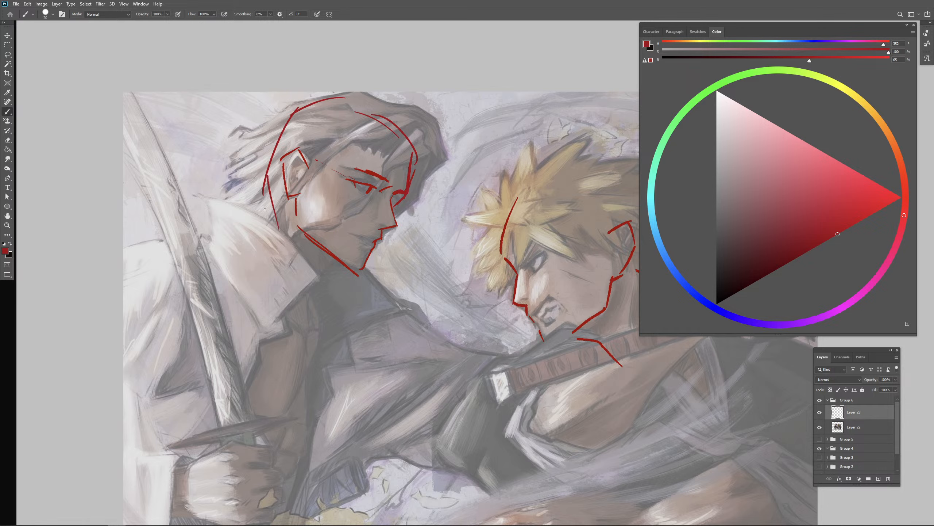
- Draw the white-haired fighter's neck slope and collar lines in dark red below his jaw and nape
left_click_drag(273, 195, 230, 226)
key("ctrl+z")
mouse_move(265, 198)
left_mouse_down()
mouse_move(226, 235)
mouse_move(279, 285)
mouse_move(315, 267)
left_mouse_up()
left_click_drag(334, 259, 252, 309)
mouse_move(309, 278)
left_mouse_down()
mouse_move(298, 277)
mouse_move(279, 312)
left_mouse_up()
key("ctrl+z")
key("ctrl+z")
key("ctrl+z")
key("ctrl+z")
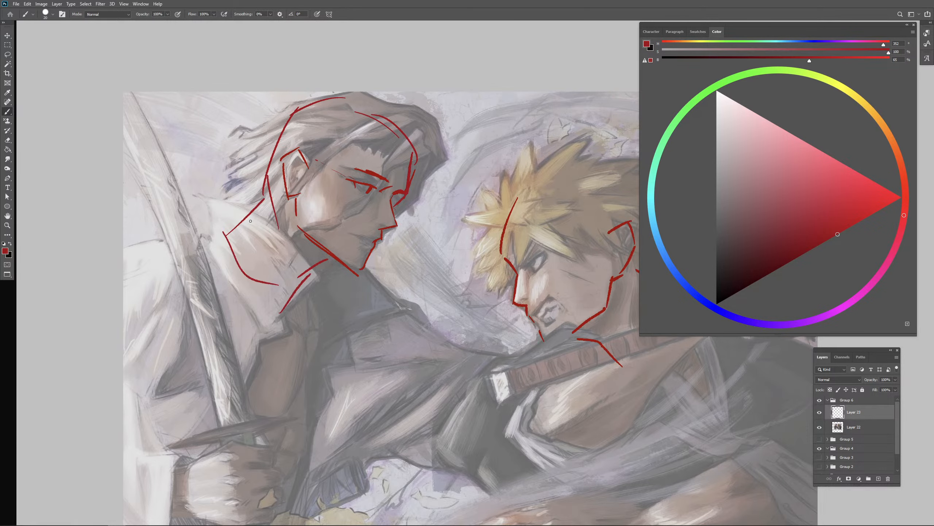
left_click_drag(261, 215, 197, 255)
- Sketch the white-haired fighter's outer hair contour over the crown, sweeping back into pointed tips behind his head
left_click_drag(311, 89, 244, 149)
key("ctrl+z")
left_click_drag(264, 119, 327, 81)
left_click_drag(356, 86, 396, 114)
key("ctrl+z")
key("ctrl+z")
left_click_drag(263, 132, 192, 158)
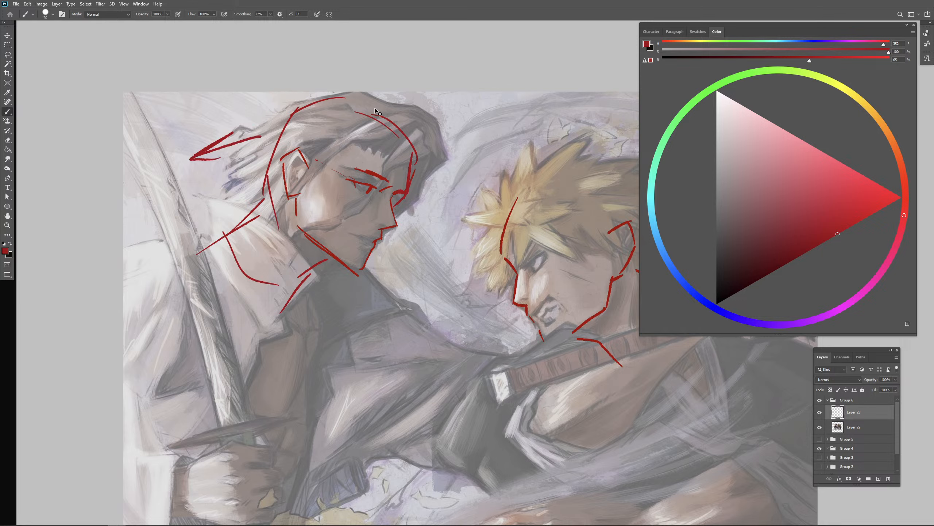
key("ctrl+z")
mouse_move(385, 113)
left_mouse_down()
mouse_move(329, 83)
mouse_move(252, 124)
mouse_move(221, 125)
mouse_move(225, 140)
left_mouse_up()
left_click_drag(232, 145, 222, 144)
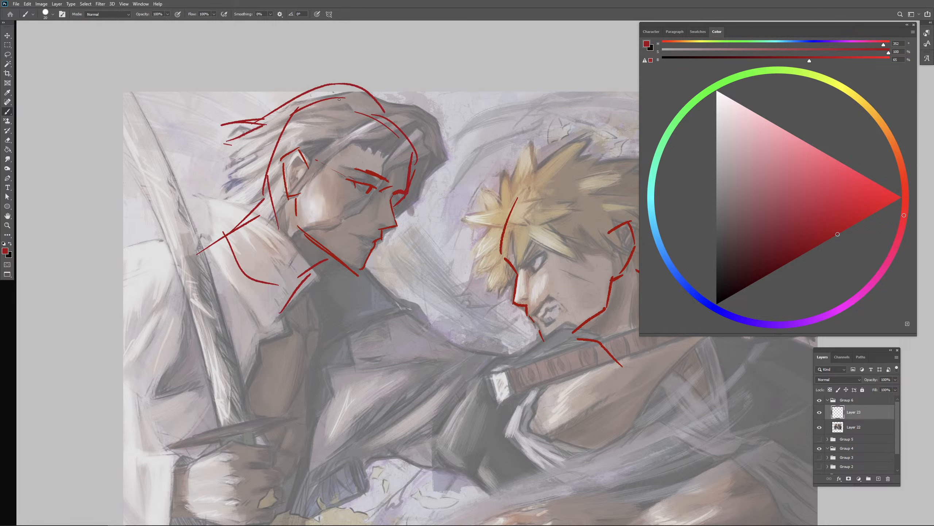
- Build up the white-haired fighter's crown, slanted front hairline and the locks hanging in front of his face
left_click_drag(322, 94, 286, 107)
key("e")
mouse_move(328, 83)
left_mouse_down()
mouse_move(377, 95)
mouse_move(404, 122)
mouse_move(445, 128)
left_mouse_up()
key("b")
left_click_drag(438, 129, 429, 162)
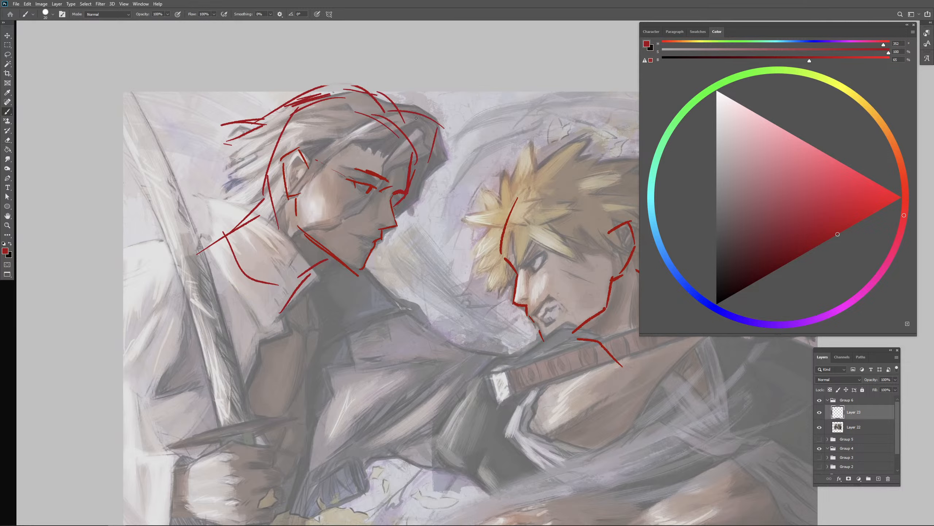
mouse_move(404, 125)
left_mouse_down()
mouse_move(345, 158)
mouse_move(297, 165)
left_mouse_up()
left_click_drag(437, 142, 422, 188)
mouse_move(430, 182)
left_mouse_down()
mouse_move(411, 237)
mouse_move(390, 239)
mouse_move(415, 231)
left_mouse_up()
mouse_move(392, 201)
left_mouse_down()
mouse_move(400, 198)
mouse_move(397, 207)
left_mouse_up()
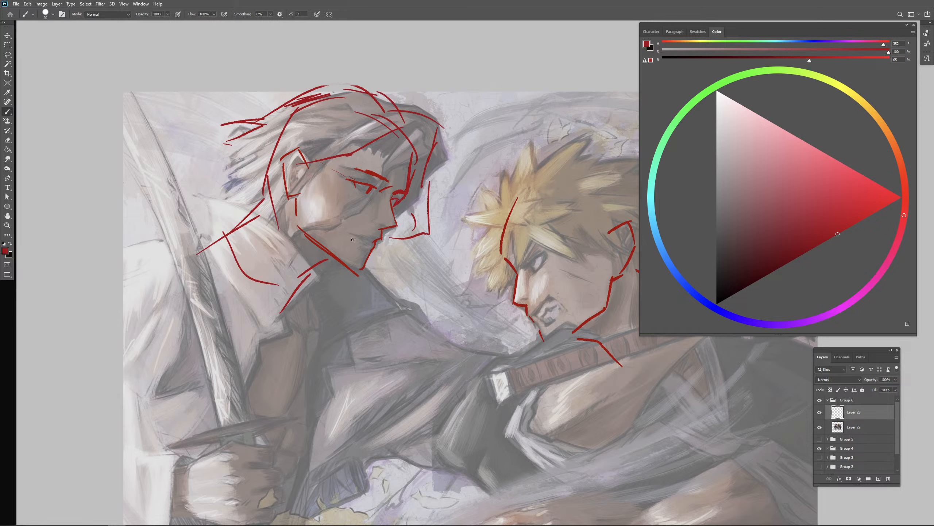
- Mark the white-haired fighter's mouth and reinforce the jaw edge below his ear and the neck line
mouse_move(350, 234)
left_mouse_down()
mouse_move(381, 250)
mouse_move(384, 225)
left_mouse_up()
left_click_drag(296, 199, 296, 226)
left_click_drag(331, 261, 294, 282)
- Erase the blond fighter's jaw edge below the ear and redraw it with the adjoining neck mark
left_click_drag(455, 356, 346, 341)
left_click_drag(413, 353, 465, 353)
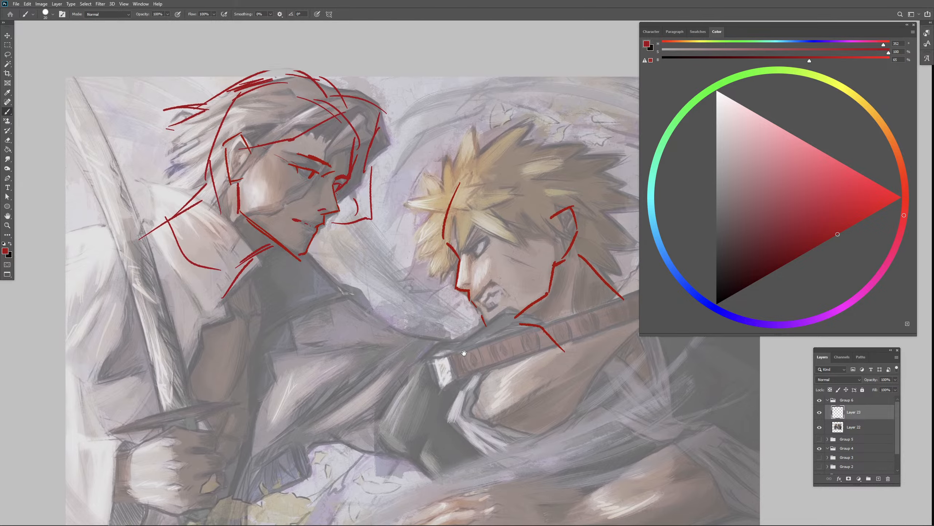
key("e")
left_click_drag(553, 267, 549, 288)
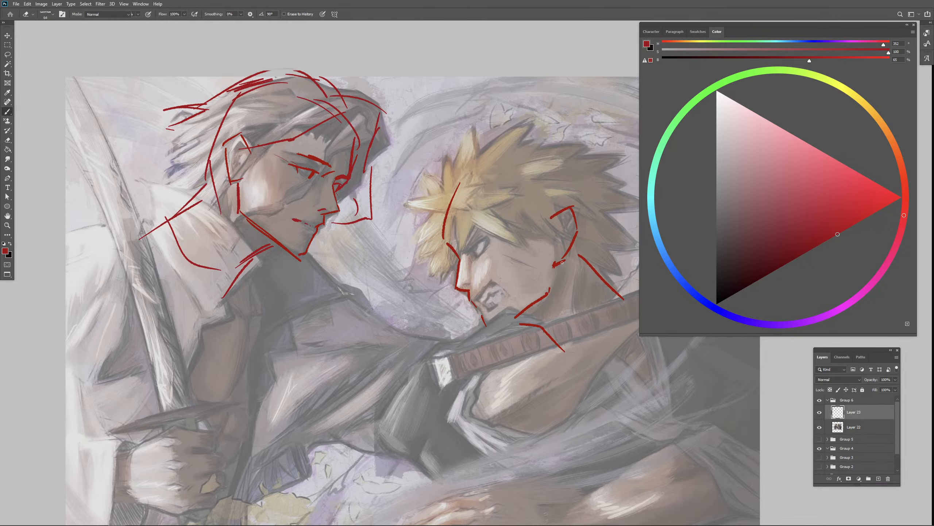
key("b")
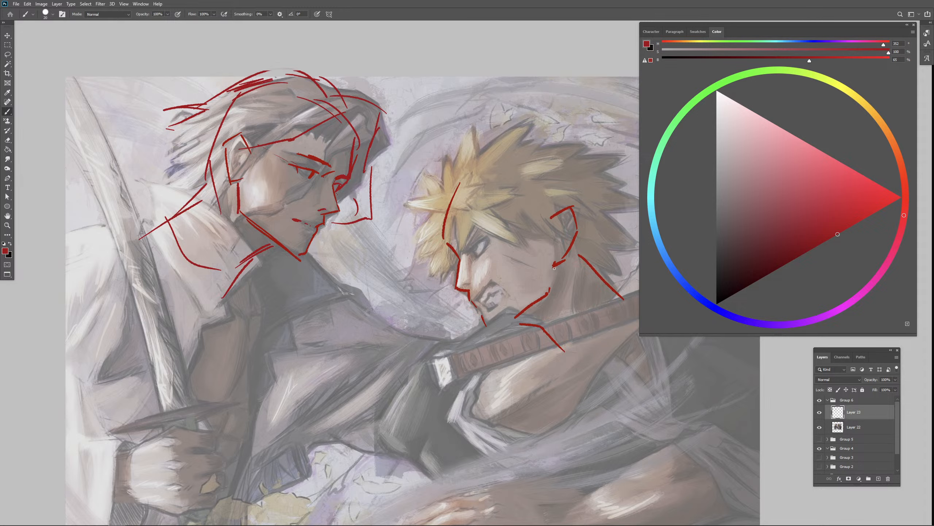
left_click_drag(559, 268, 558, 289)
left_click_drag(583, 260, 594, 264)
- Sketch the blond fighter's skull curve from the forehead over the crown to the nape
key("ctrl+minus")
left_click_drag(512, 389, 478, 370)
left_click_drag(431, 201, 497, 171)
key("ctrl+z")
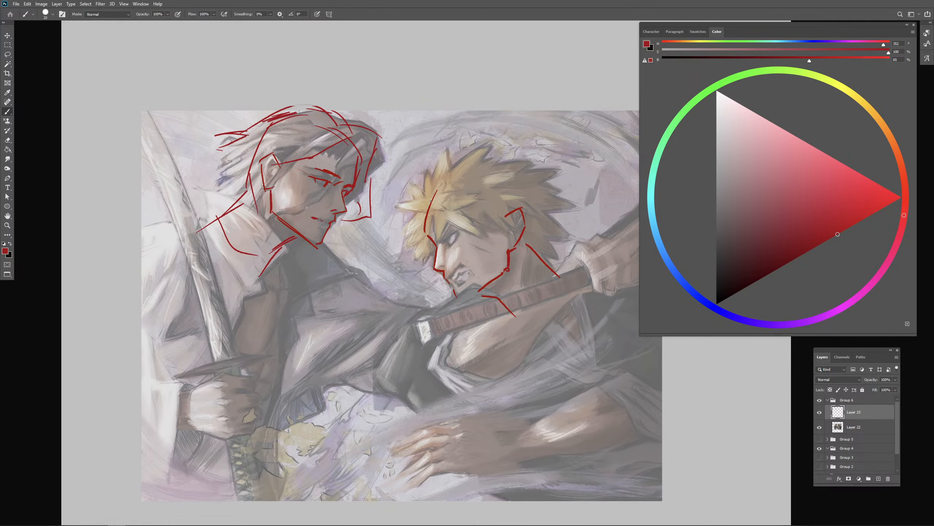
mouse_move(431, 201)
left_mouse_down()
mouse_move(490, 174)
mouse_move(536, 248)
left_mouse_up()
key("ctrl+z")
left_click_drag(502, 168, 536, 250)
- Outline the blond fighter's spiky hair above the skull curve, from the front tips to the back
left_click_drag(444, 186, 479, 170)
mouse_move(399, 206)
left_mouse_down()
mouse_move(407, 215)
mouse_move(430, 162)
mouse_move(505, 165)
mouse_move(560, 186)
left_mouse_up()
left_click_drag(572, 192, 569, 198)
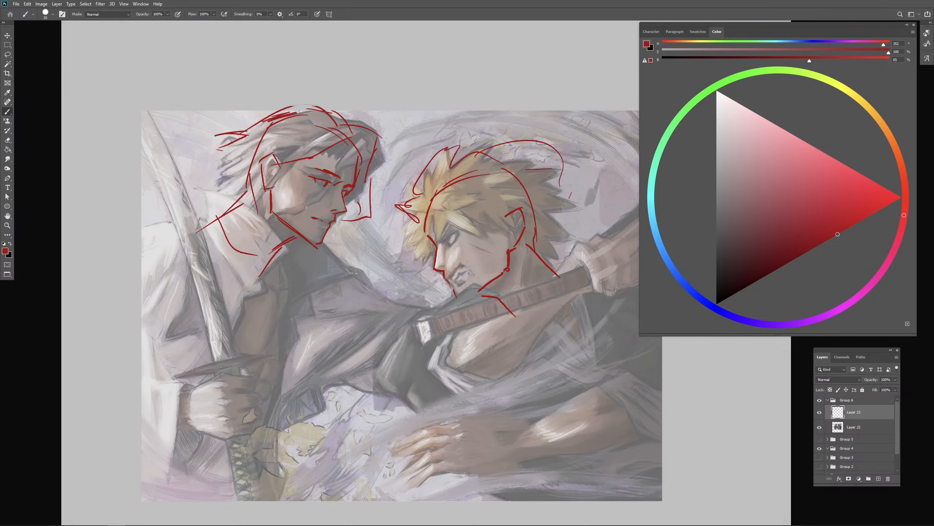
- Try marking a curve and a circle on the white-haired fighter's outstretched dark sleeve
mouse_move(536, 347)
left_mouse_down()
mouse_move(510, 285)
mouse_move(487, 275)
left_mouse_up()
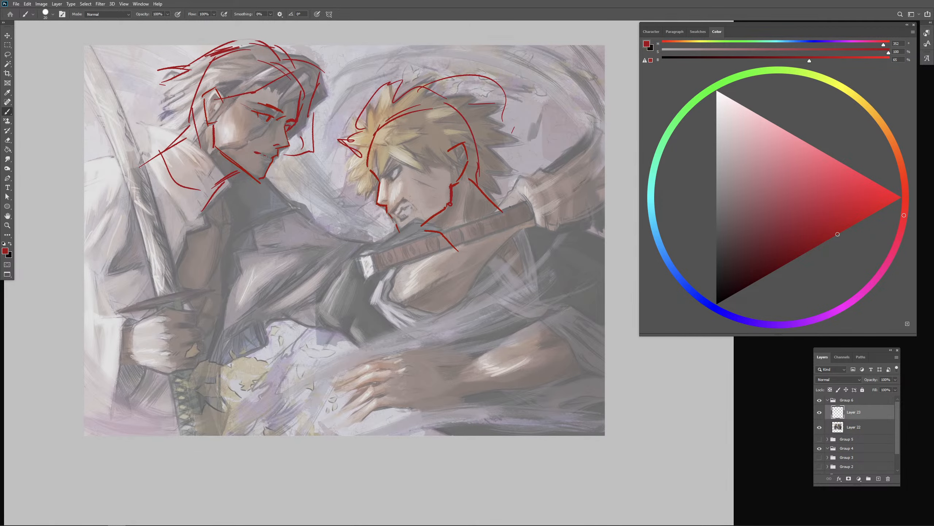
left_click_drag(396, 243, 494, 279)
mouse_move(469, 344)
left_mouse_down()
mouse_move(488, 338)
mouse_move(468, 368)
left_mouse_up()
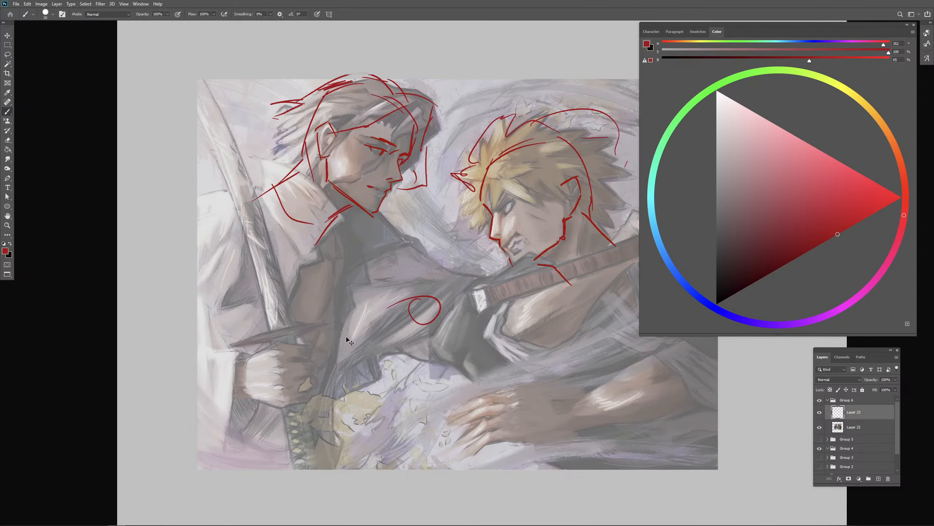
mouse_move(425, 394)
left_mouse_down()
mouse_move(304, 414)
mouse_move(374, 389)
mouse_move(391, 404)
left_mouse_up()
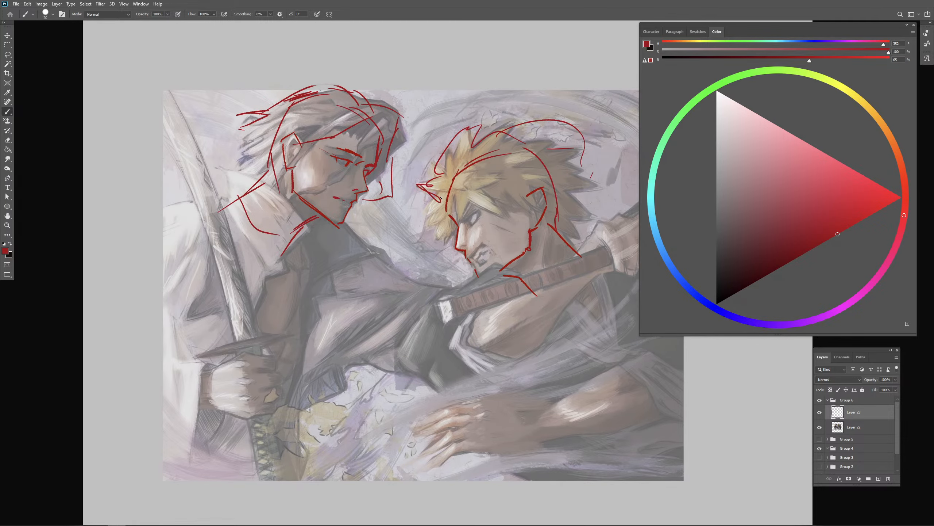
left_click_drag(477, 346, 418, 335)
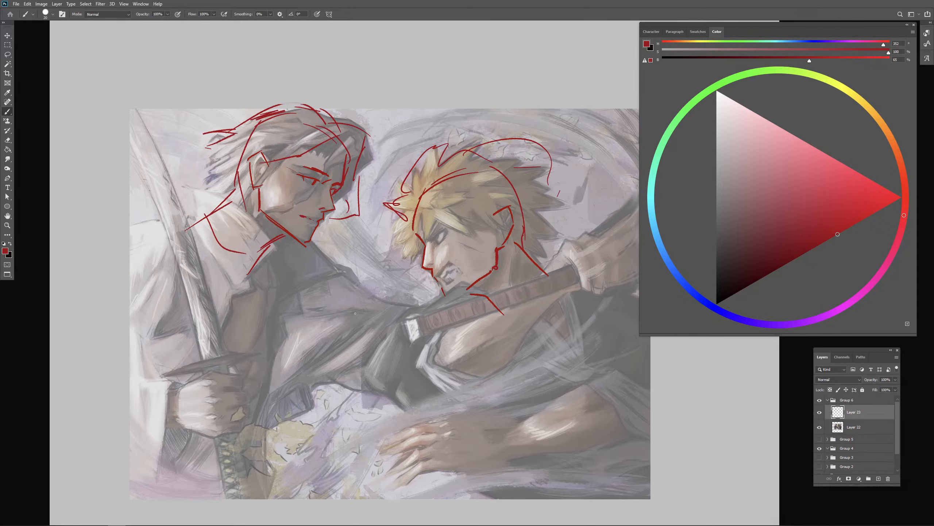
left_click_drag(344, 302, 346, 305)
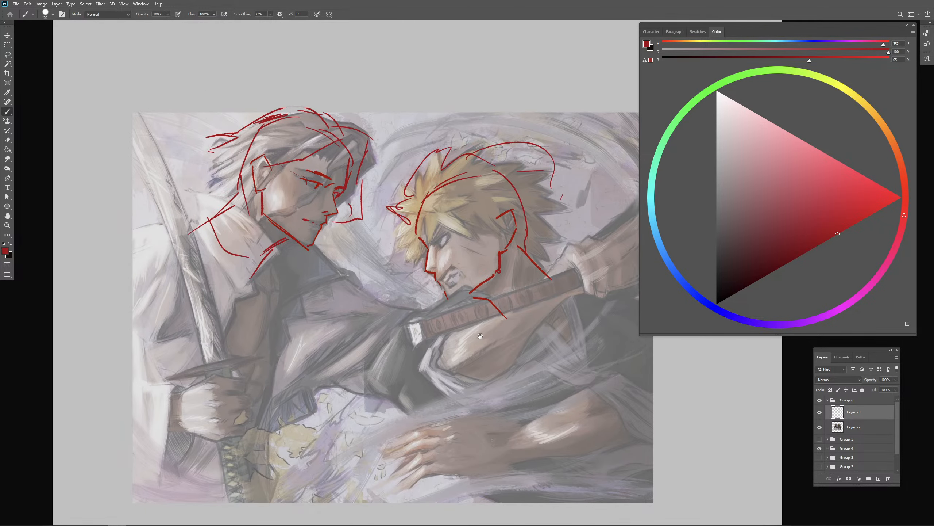
- Sketch the white-haired fighter's near shoulder line and both collarbones in dark red
left_click_drag(164, 242, 156, 247)
key("ctrl+z")
mouse_move(129, 227)
left_mouse_down()
mouse_move(160, 216)
mouse_move(150, 218)
mouse_move(188, 227)
left_mouse_up()
key("ctrl+z")
mouse_move(181, 226)
left_mouse_down()
mouse_move(209, 223)
mouse_move(243, 292)
mouse_move(297, 282)
left_mouse_up()
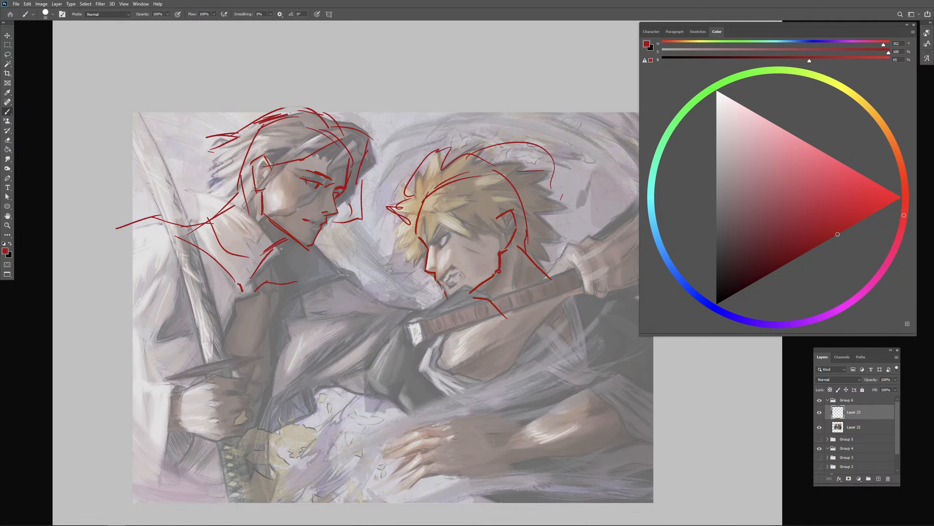
- Draw the slope from the white-haired fighter's neck to his far shoulder and circle the collarbone's outer end
left_click_drag(282, 246, 349, 296)
key("ctrl+z")
key("ctrl+z")
key("ctrl+z")
key("ctrl+z")
left_click_drag(317, 257, 392, 229)
- Draw a long contour from the white-haired fighter's far shoulder point down his outstretched arm
key("ctrl+z")
left_click_drag(330, 282, 346, 294)
left_click_drag(293, 282, 406, 361)
- Draw the lower edge of the white-haired fighter's outstretched arm and extend its upper edge toward the sword pommel
key("ctrl+z")
left_click_drag(295, 292, 398, 355)
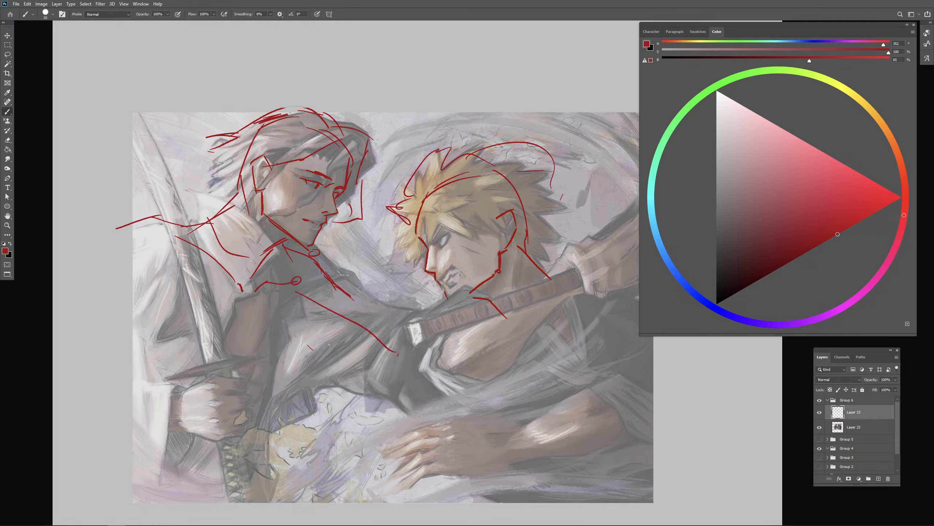
left_click_drag(299, 343, 393, 392)
key("ctrl+z")
left_click_drag(307, 347, 376, 385)
left_click_drag(343, 296, 386, 326)
left_click_drag(395, 333, 396, 338)
key("ctrl+z")
key("ctrl+z")
key("ctrl+z")
left_click_drag(302, 339, 382, 378)
left_click_drag(342, 291, 399, 332)
left_click_drag(297, 336, 333, 361)
- Try a torso side line from the white-haired fighter's far shoulder down toward the sword hilt
key("ctrl+z")
left_click_drag(297, 278, 299, 323)
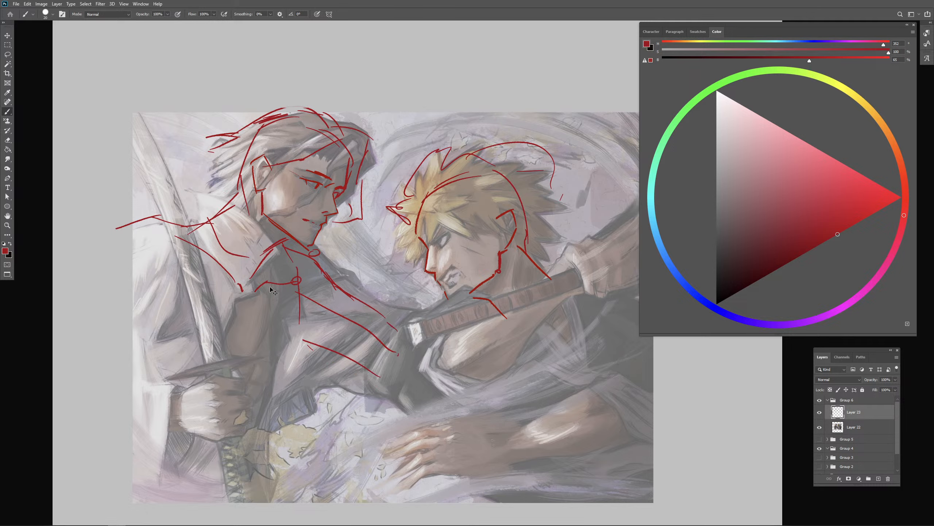
key("ctrl+z")
mouse_move(306, 281)
left_mouse_down()
mouse_move(300, 383)
mouse_move(218, 447)
left_mouse_up()
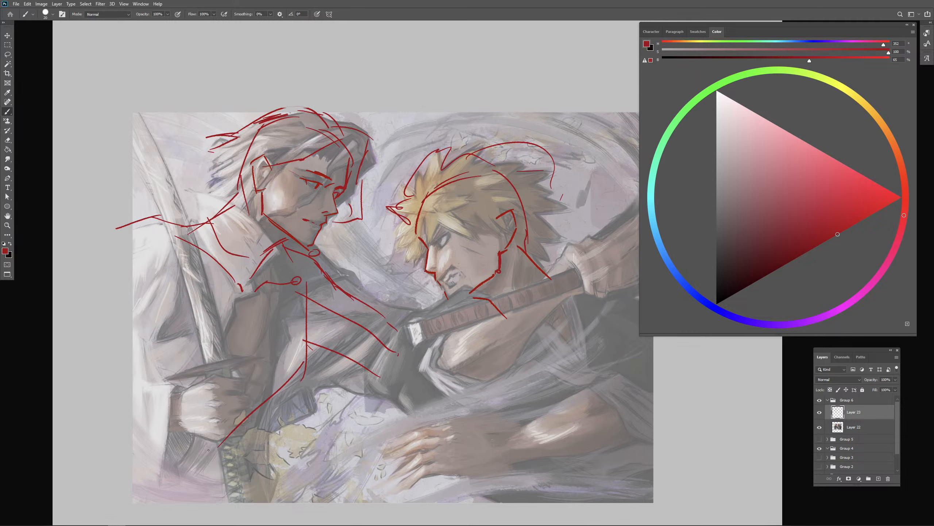
key("ctrl+z")
key("ctrl+z")
- Outline the white-haired fighter's chest with slanted side lines and an arched lower edge above his sword hand
left_click_drag(316, 296, 266, 391)
left_click_drag(186, 393, 235, 379)
left_click_drag(245, 381, 252, 411)
key("ctrl+z")
key("ctrl+z")
mouse_move(187, 374)
left_mouse_down()
mouse_move(255, 362)
mouse_move(262, 394)
left_mouse_up()
mouse_move(262, 394)
left_mouse_down()
mouse_move(158, 389)
mouse_move(252, 363)
mouse_move(274, 388)
mouse_move(156, 391)
left_mouse_up()
key("ctrl+z")
left_click_drag(161, 352, 167, 382)
left_click_drag(148, 280, 157, 391)
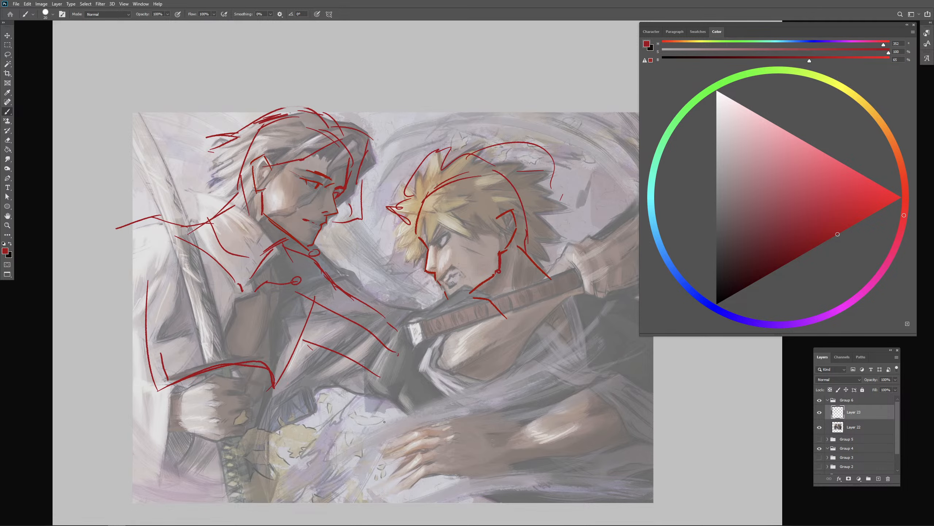
- Try a slanted line over the blond fighter's raised hand and forearm
left_click_drag(486, 452, 458, 451)
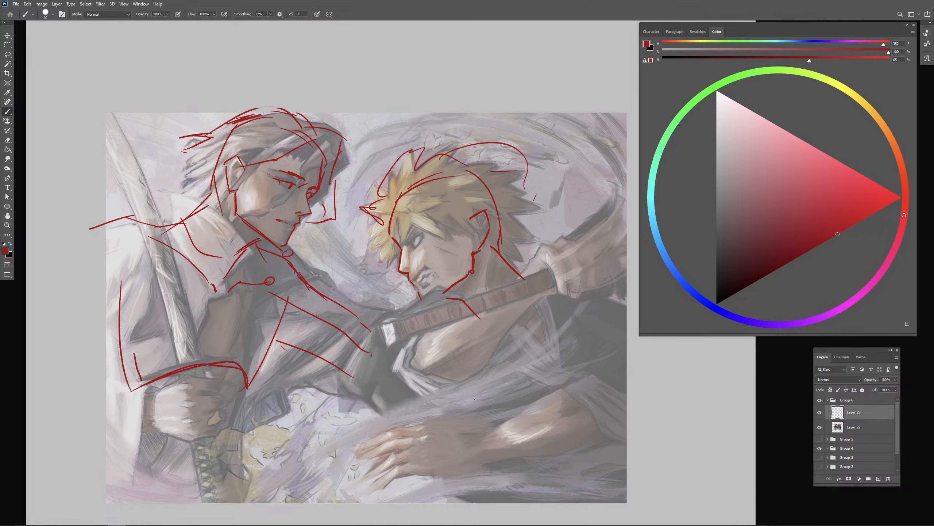
left_click_drag(534, 242, 469, 179)
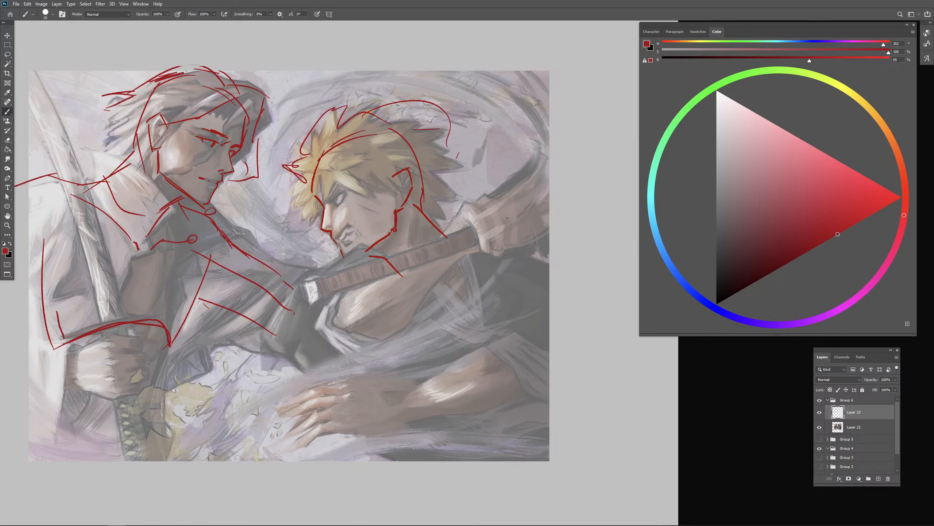
mouse_move(532, 170)
left_mouse_down()
mouse_move(511, 201)
mouse_move(478, 219)
left_mouse_up()
key("ctrl+z")
left_click_drag(517, 233, 519, 230)
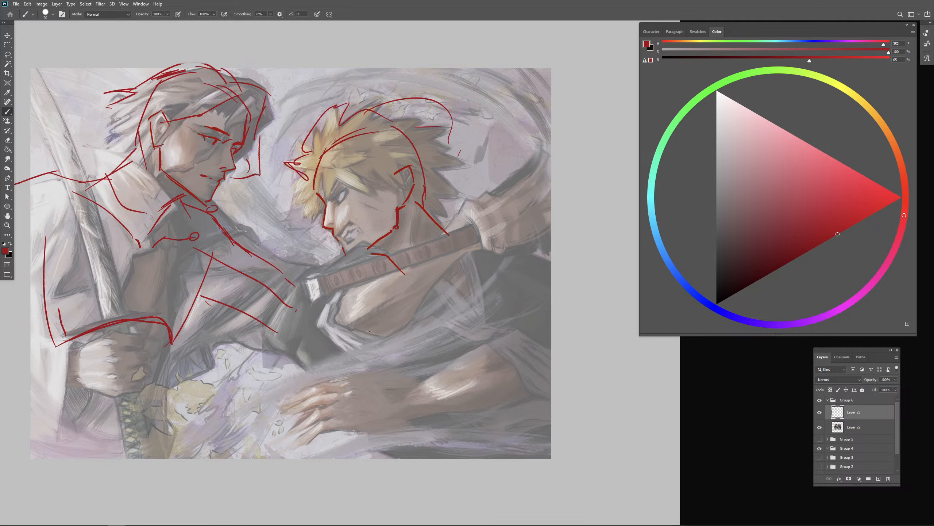
- Sketch the blond fighter's upper arm contour and rounded shoulder beneath the sword handle
left_click_drag(362, 327, 467, 258)
key("ctrl+z")
mouse_move(397, 325)
left_mouse_down()
mouse_move(464, 253)
mouse_move(359, 336)
mouse_move(334, 330)
mouse_move(364, 332)
left_mouse_up()
key("ctrl+z")
left_click_drag(342, 288, 328, 328)
left_click_drag(349, 266, 442, 229)
key("ctrl+z")
mouse_move(433, 235)
left_mouse_down()
mouse_move(479, 253)
mouse_move(455, 267)
left_mouse_up()
left_click_drag(437, 235, 392, 260)
key("ctrl+z")
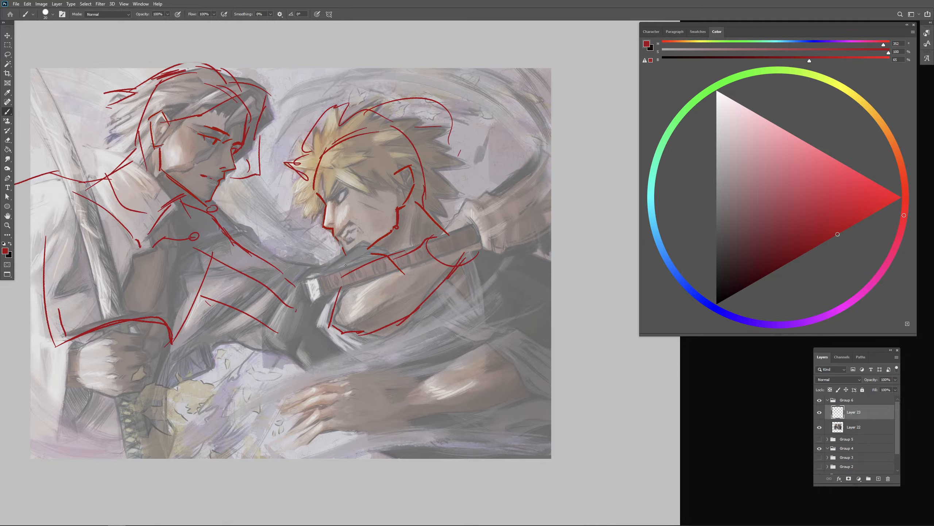
- Circle the end of the white-haired fighter's arm beside the sword pommel and close the blond fighter's chin line
left_click_drag(336, 268, 338, 269)
key("ctrl+z")
left_click_drag(308, 302, 298, 306)
left_click_drag(349, 258, 367, 249)
- Erase the blond fighter's arm and shoulder outline and the pommel circle, and redraw his neck line below the jaw
key("e")
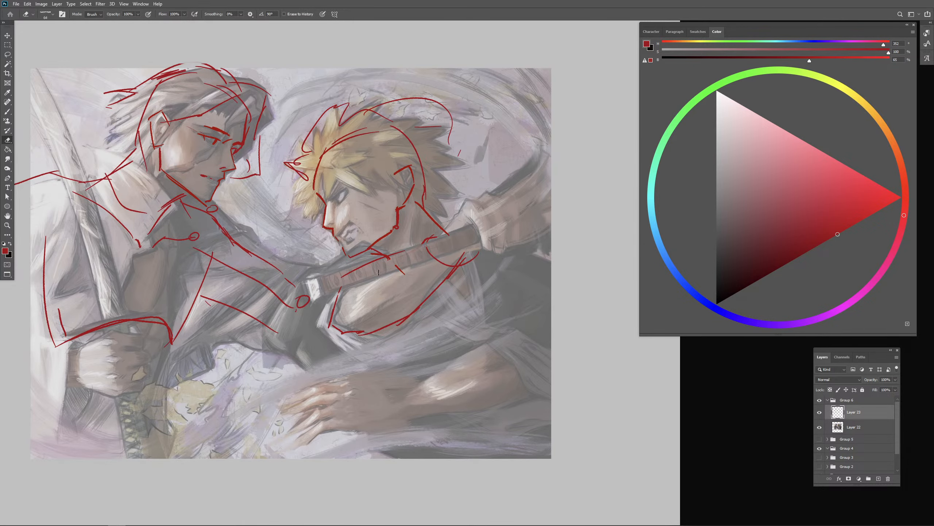
mouse_move(442, 254)
left_mouse_down()
mouse_move(359, 311)
mouse_move(458, 269)
left_mouse_up()
key("b")
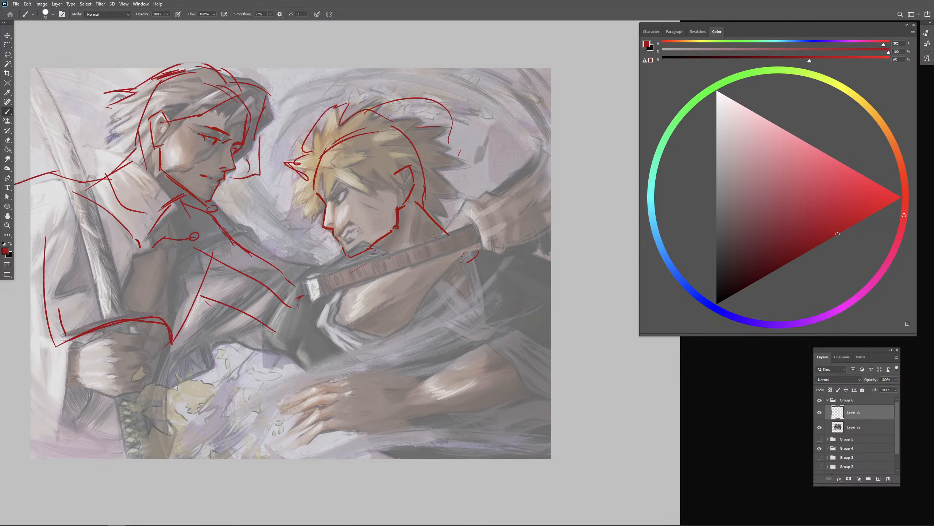
left_click_drag(370, 249, 388, 261)
- Lower the opacity of the two-fighter painting layer and reselect the sketch layer above it
left_click(857, 427)
left_click(895, 379)
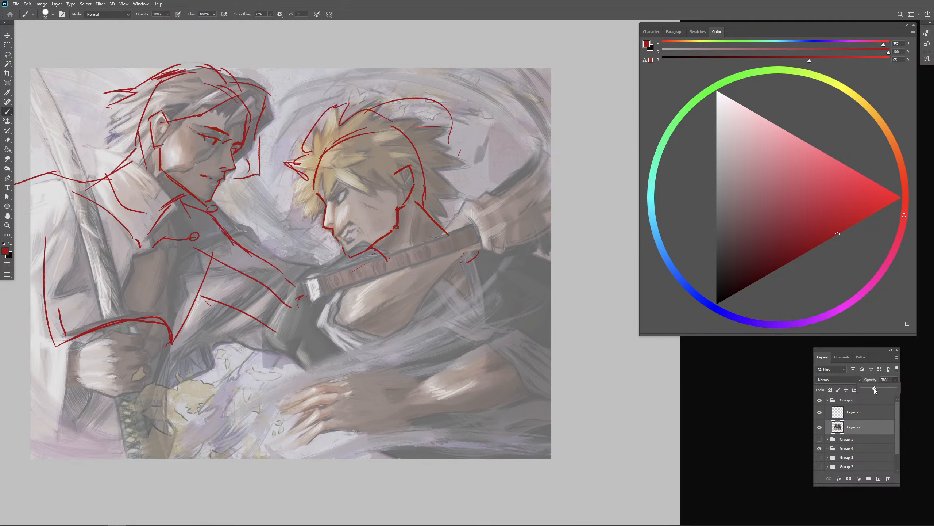
mouse_move(875, 389)
left_mouse_down()
mouse_move(865, 391)
mouse_move(884, 389)
left_mouse_up()
left_click(857, 409)
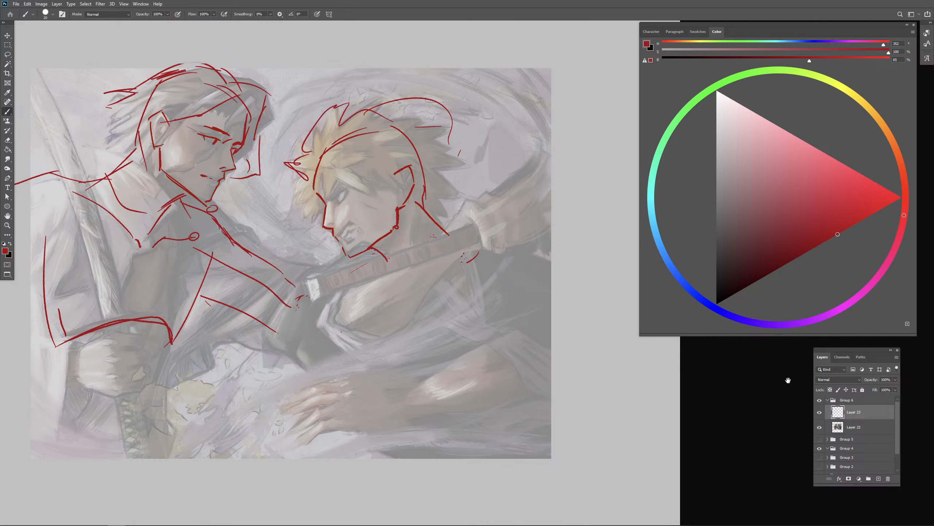
left_click_drag(507, 356, 476, 306)
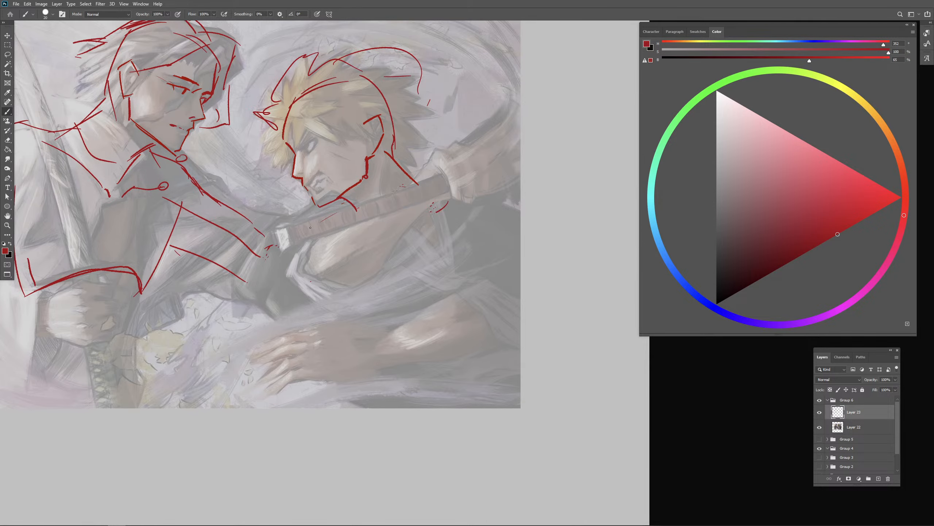
- Sketch the blond fighter's collarbones and far shoulder, and extend the lower arm to a circled elbow beyond the painting's edge
left_click_drag(300, 227, 362, 229)
key("ctrl+z")
left_click_drag(305, 221, 422, 236)
left_click_drag(422, 226, 505, 214)
mouse_move(445, 225)
left_mouse_down()
mouse_move(451, 231)
mouse_move(515, 208)
left_mouse_up()
key("ctrl+z")
key("ctrl+z")
mouse_move(421, 183)
left_mouse_down()
mouse_move(453, 201)
mouse_move(494, 187)
mouse_move(538, 219)
left_mouse_up()
mouse_move(495, 192)
left_mouse_down()
mouse_move(591, 282)
mouse_move(393, 341)
left_mouse_up()
left_click_drag(563, 278, 594, 283)
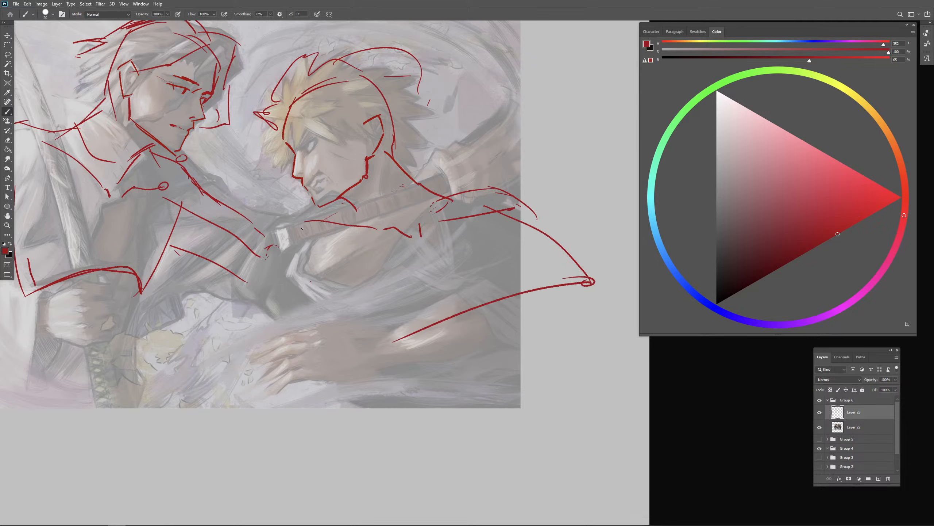
- Sketch the blond fighter's rounded near shoulder below the sword pommel with curved contours and two small joint circles
mouse_move(285, 230)
left_mouse_down()
mouse_move(274, 290)
mouse_move(308, 248)
mouse_move(282, 307)
mouse_move(258, 303)
mouse_move(300, 255)
mouse_move(301, 315)
mouse_move(302, 294)
mouse_move(311, 320)
mouse_move(405, 242)
left_mouse_up()
key("ctrl+z")
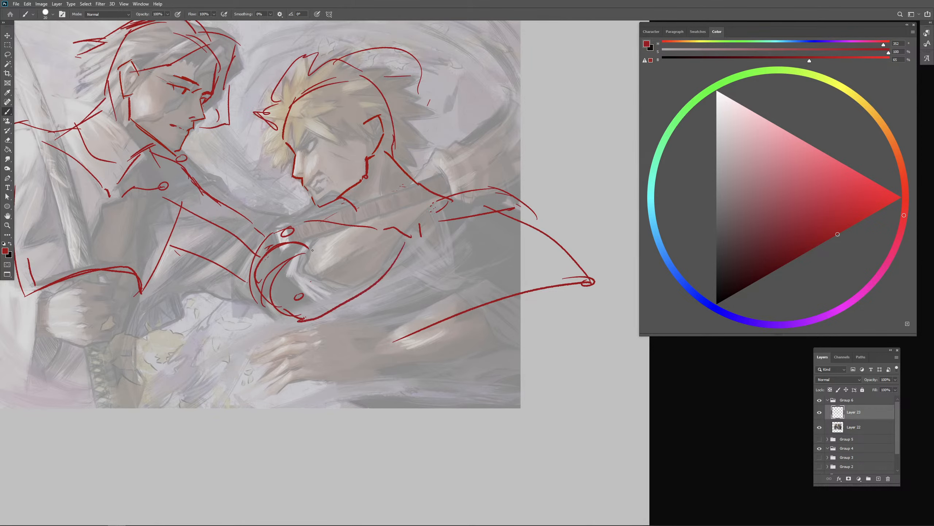
left_click_drag(300, 256, 401, 198)
key("ctrl+z")
mouse_move(293, 261)
left_mouse_down()
mouse_move(401, 211)
mouse_move(354, 212)
mouse_move(394, 191)
left_mouse_up()
key("ctrl+z")
- Block in the blond fighter's raised arm from the near shoulder toward the hand, with straight edges and a curved cross-contour
key("ctrl+z")
key("ctrl+z")
mouse_move(291, 257)
left_mouse_down()
mouse_move(373, 210)
mouse_move(371, 282)
left_mouse_up()
mouse_move(329, 231)
left_mouse_down()
mouse_move(325, 267)
mouse_move(360, 297)
mouse_move(308, 320)
mouse_move(385, 280)
left_mouse_up()
key("ctrl+z")
left_click_drag(372, 212, 433, 219)
key("ctrl+z")
left_click_drag(344, 220, 406, 190)
key("ctrl+z")
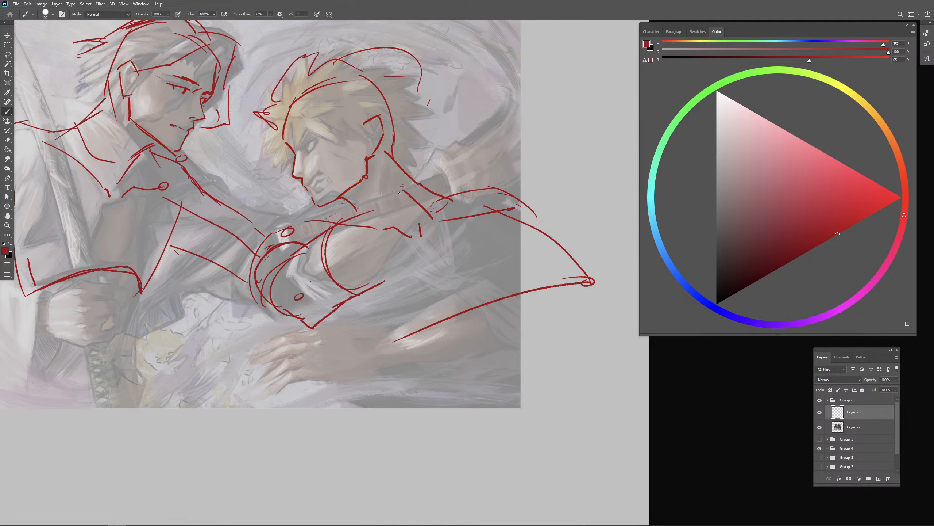
mouse_move(345, 220)
left_mouse_down()
mouse_move(405, 190)
mouse_move(349, 303)
left_mouse_up()
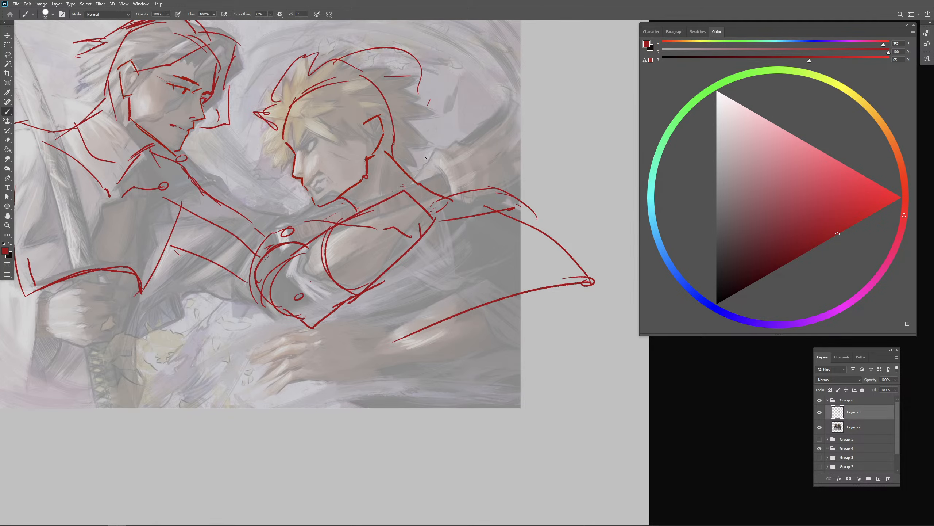
left_click_drag(505, 315, 515, 328)
- Erase the hand end of the raised arm and sketch a new wrist and hand outlines around the sword handle
key("e")
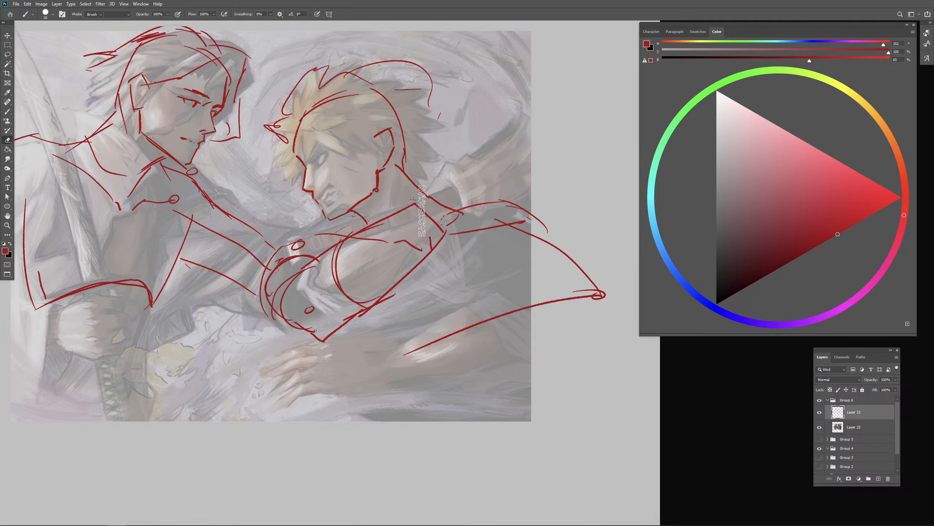
left_click_drag(422, 207, 446, 253)
key("b")
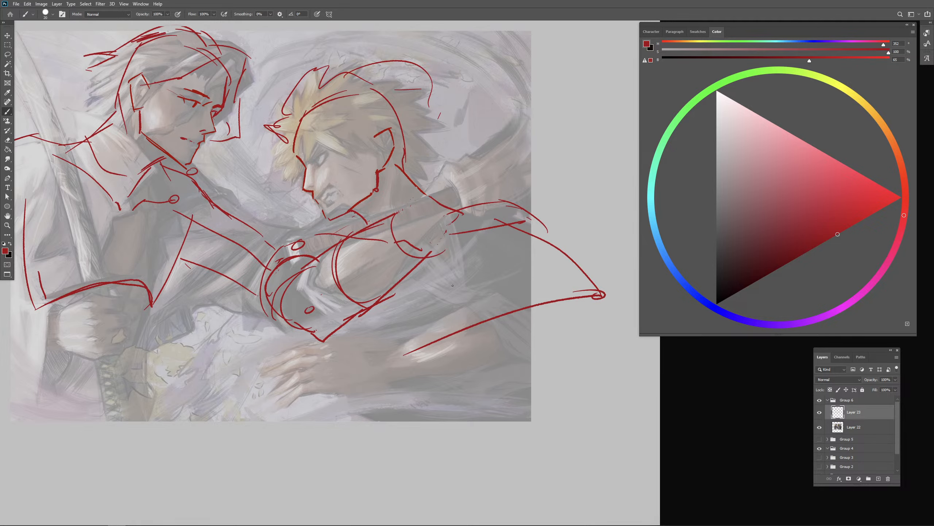
mouse_move(390, 207)
left_mouse_down()
mouse_move(386, 231)
mouse_move(423, 243)
left_mouse_up()
mouse_move(400, 179)
left_mouse_down()
mouse_move(426, 158)
mouse_move(422, 171)
mouse_move(403, 177)
mouse_move(425, 179)
mouse_move(416, 178)
mouse_move(458, 157)
mouse_move(486, 181)
mouse_move(491, 218)
left_mouse_up()
key("ctrl+z")
mouse_move(414, 252)
left_mouse_down()
mouse_move(434, 250)
mouse_move(399, 253)
mouse_move(427, 243)
mouse_move(445, 253)
mouse_move(483, 231)
left_mouse_up()
key("ctrl+z")
key("ctrl+z")
key("ctrl+z")
key("ctrl+z")
- Erase stray strokes around the blond fighter's wrist and box in both hands gripping the sword
key("e")
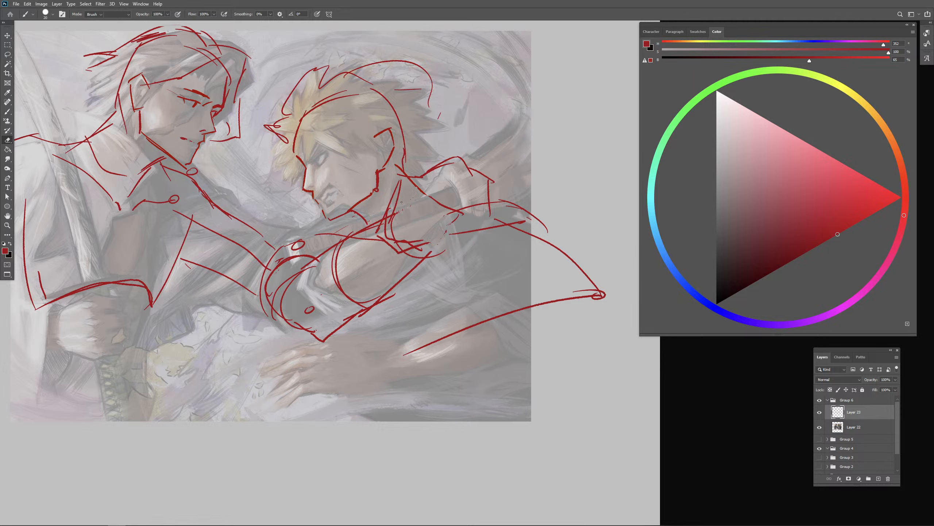
mouse_move(400, 207)
left_mouse_down()
mouse_move(398, 178)
mouse_move(372, 235)
mouse_move(394, 254)
mouse_move(426, 245)
mouse_move(444, 259)
mouse_move(486, 247)
left_mouse_up()
key("b")
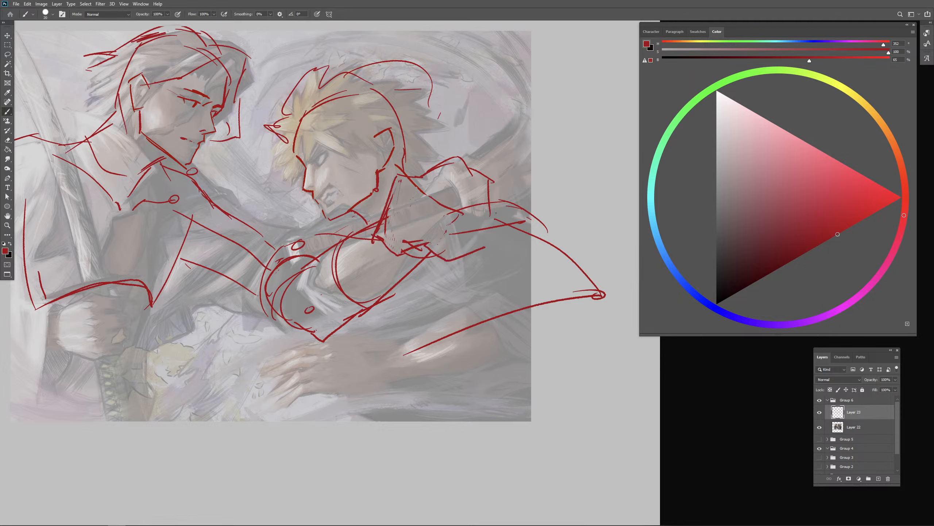
mouse_move(493, 197)
left_mouse_down()
mouse_move(501, 218)
mouse_move(479, 231)
mouse_move(470, 223)
mouse_move(443, 232)
mouse_move(450, 247)
mouse_move(491, 252)
left_mouse_up()
mouse_move(473, 167)
left_mouse_down()
mouse_move(499, 159)
mouse_move(507, 195)
mouse_move(494, 225)
left_mouse_up()
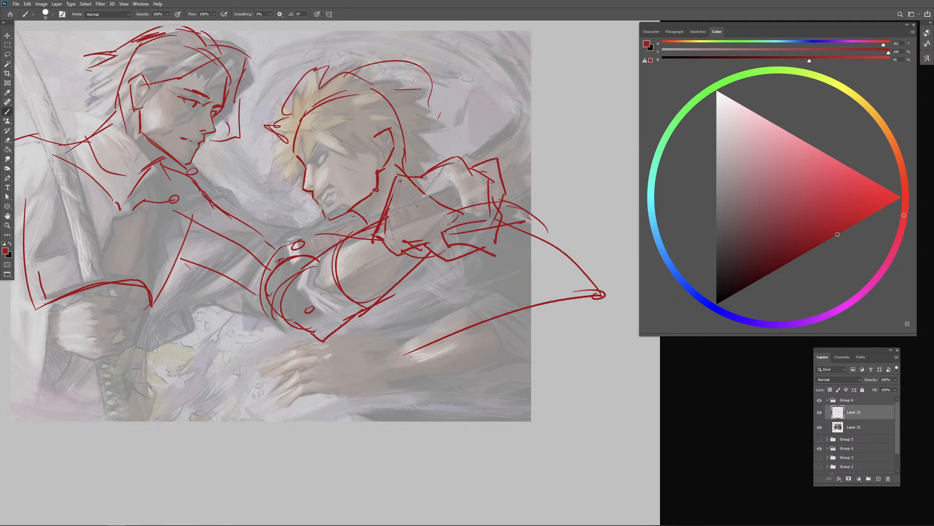
- Sketch the blond fighter's sword handle through both hands and continue the blade line past the painting's edge
left_click_drag(423, 205, 208, 254)
mouse_move(223, 259)
left_mouse_down()
mouse_move(456, 227)
mouse_move(166, 269)
mouse_move(430, 217)
mouse_move(234, 256)
mouse_move(423, 228)
left_mouse_up()
key("ctrl+z")
key("ctrl+z")
key("ctrl+z")
key("ctrl+z")
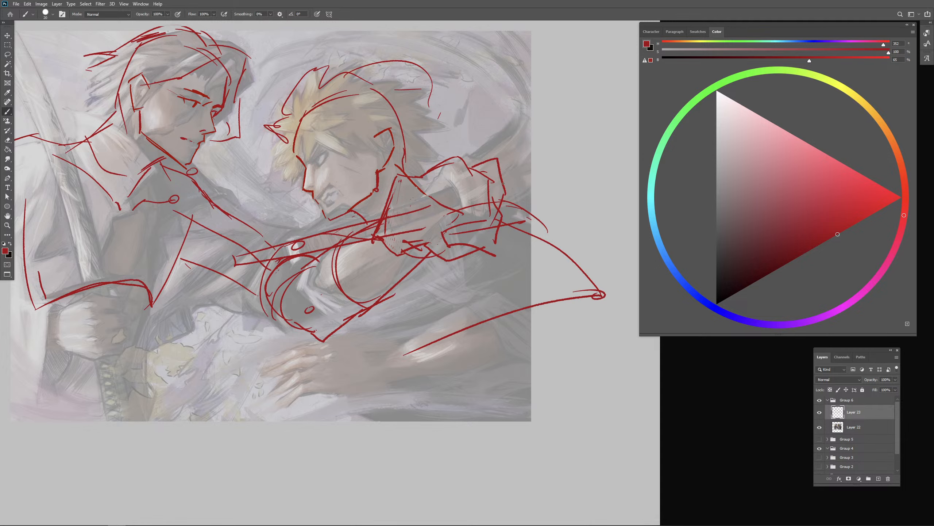
left_click_drag(505, 184, 600, 173)
key("ctrl+z")
left_click_drag(580, 303, 575, 311)
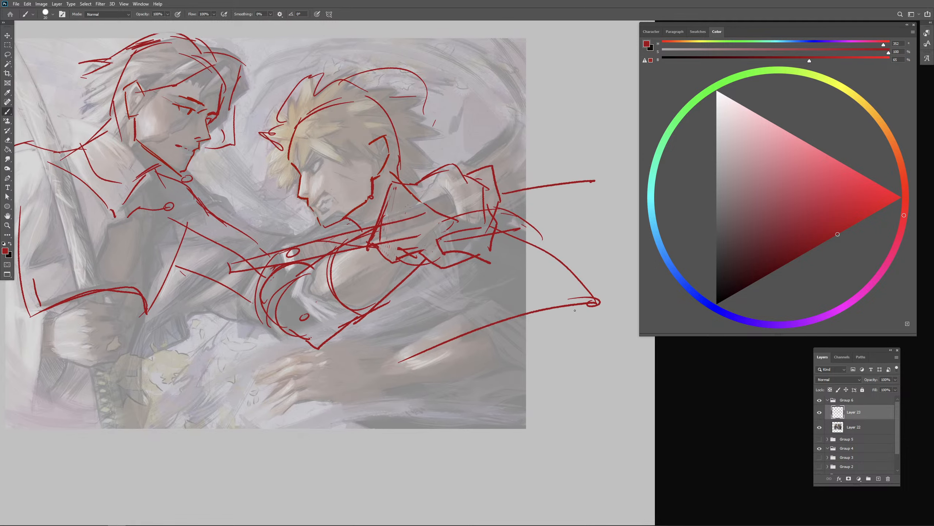
left_click_drag(408, 213, 434, 242)
left_click_drag(513, 361, 559, 363)
- Hide the sketch layer, raise the painting layer's opacity and add a new layer above them
left_click(820, 412)
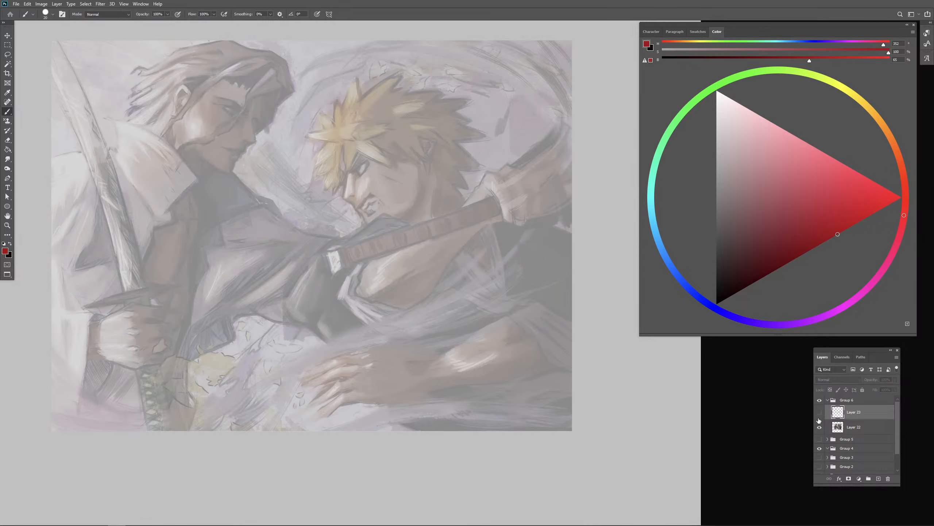
left_click(482, 189)
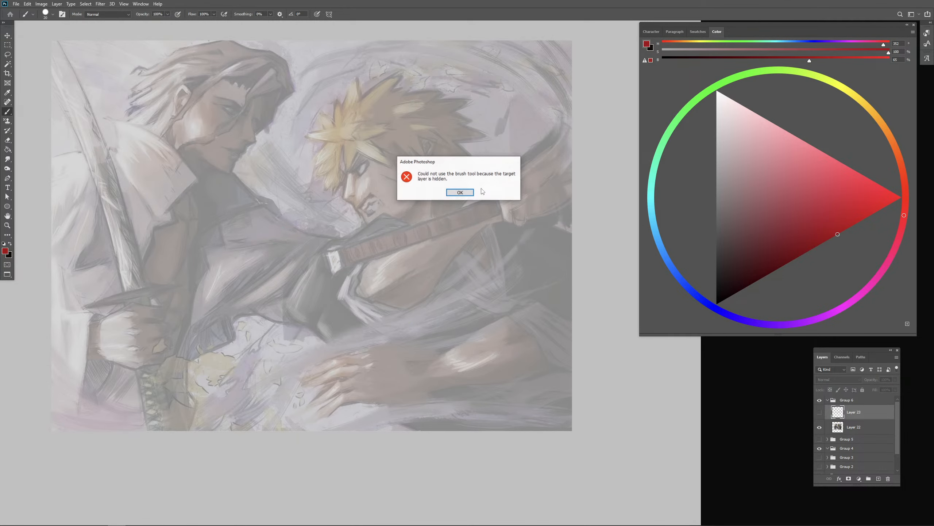
left_click(460, 193)
left_click(854, 428)
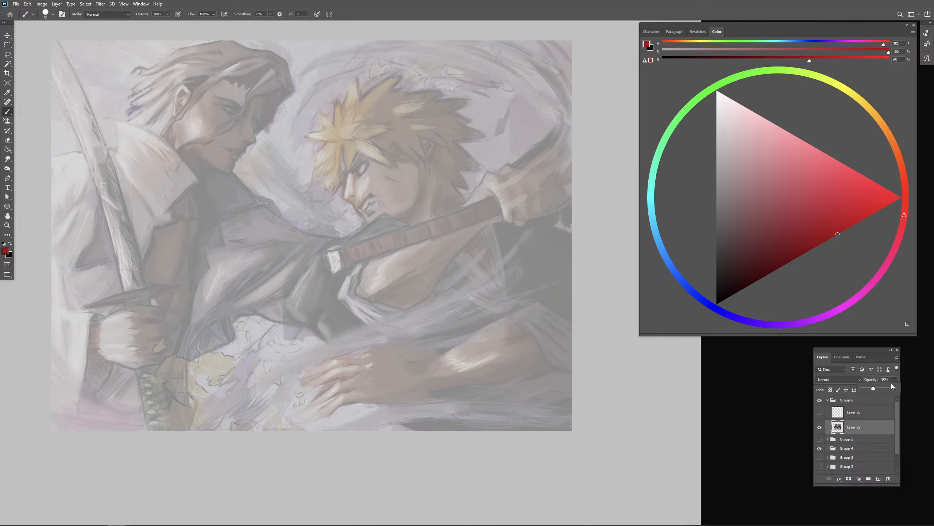
left_click(830, 416)
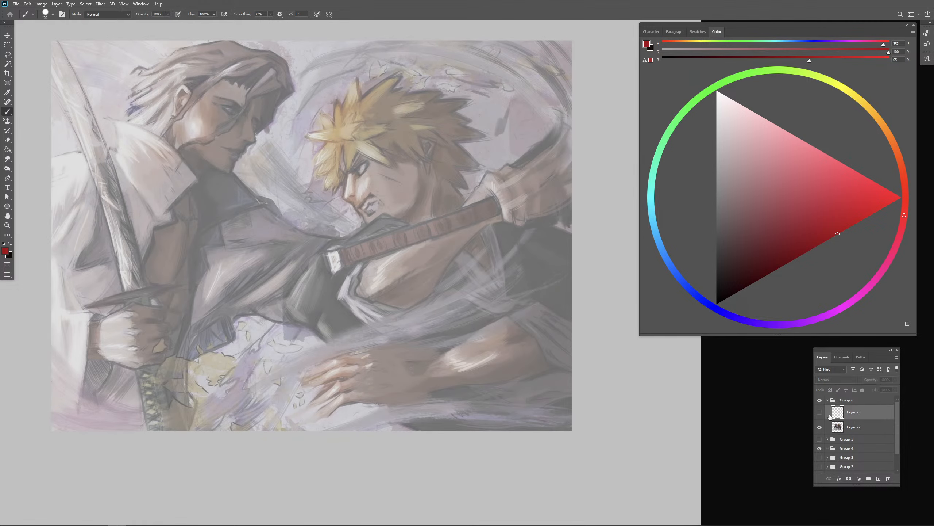
left_click(879, 479)
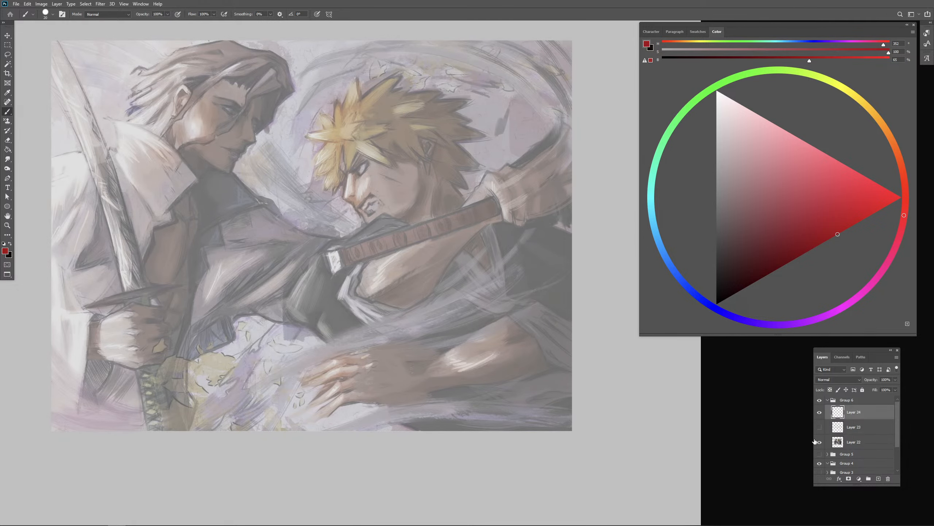
- Try shoulder arcs and a line joining two circles over the sword pommel on the new layer
left_click_drag(386, 262, 427, 293)
key("ctrl+z")
mouse_move(465, 189)
left_mouse_down()
mouse_move(336, 280)
mouse_move(361, 332)
mouse_move(459, 208)
left_mouse_up()
key("ctrl+z")
mouse_move(352, 236)
left_mouse_down()
mouse_move(295, 270)
mouse_move(296, 289)
left_mouse_up()
mouse_move(330, 249)
left_mouse_down()
mouse_move(321, 255)
mouse_move(331, 308)
mouse_move(310, 277)
mouse_move(357, 272)
left_mouse_up()
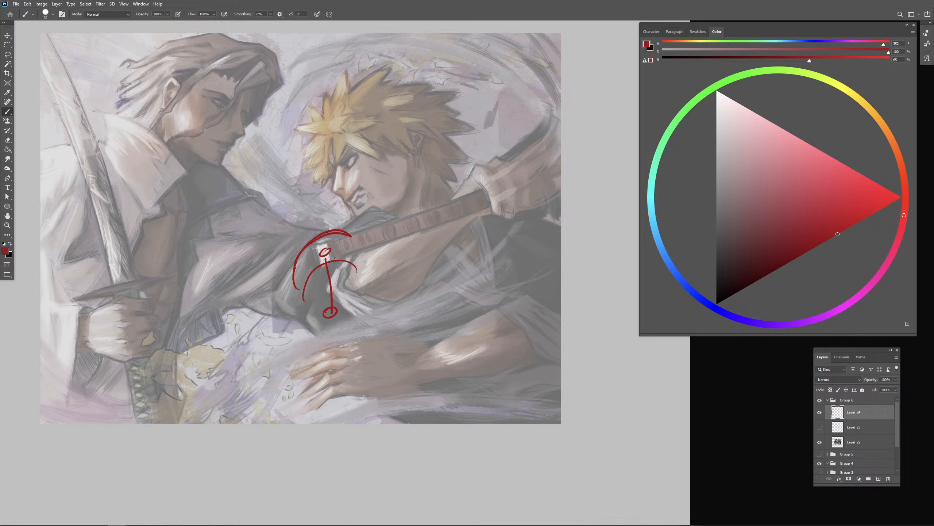
key("ctrl+z")
key("ctrl+z")
key("ctrl+z")
key("ctrl+z")
key("ctrl+z")
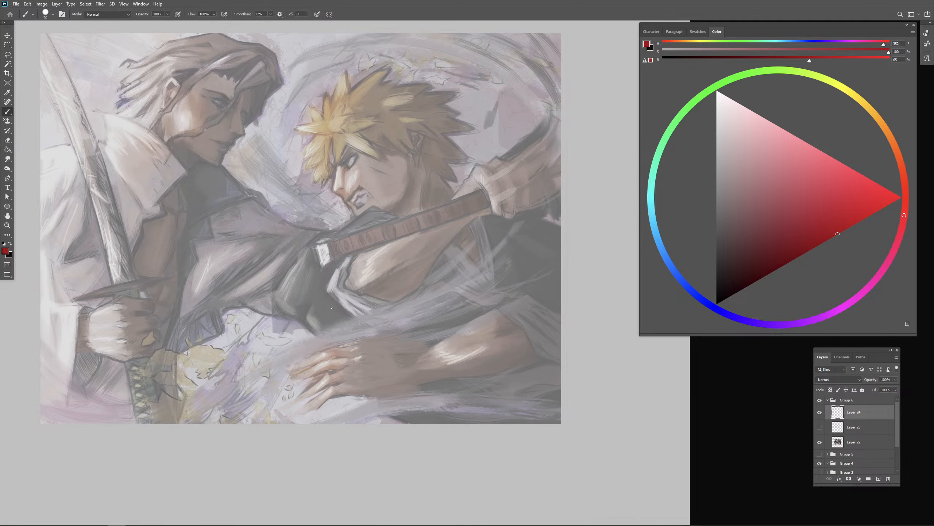
- Show the red sketch layer again, hide the new empty layer and reselect the sketch
left_click(820, 426)
left_click(820, 412)
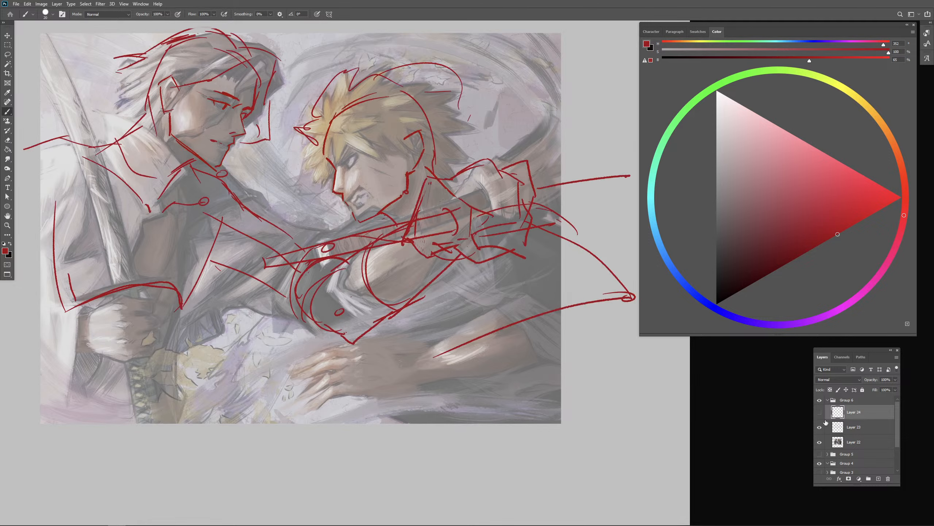
left_click(854, 426)
scroll(510, 313, "down", 1)
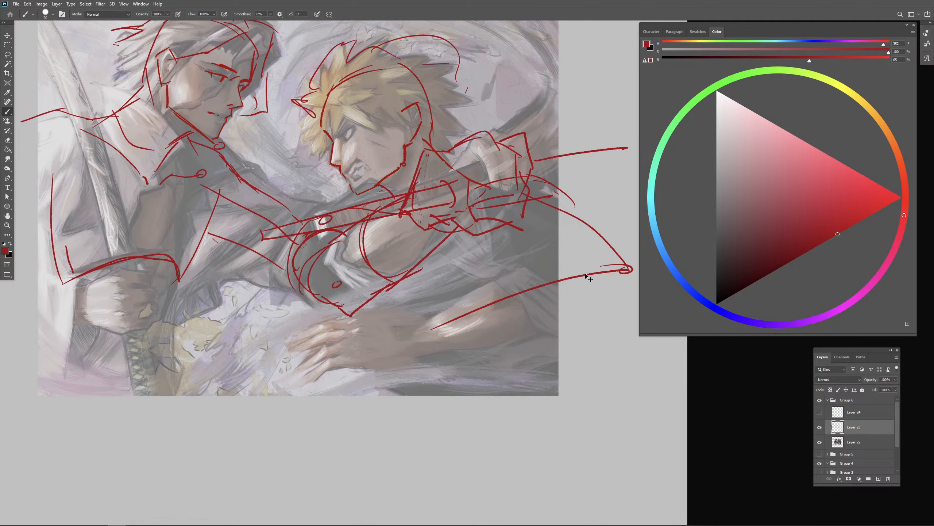
- Try a circle over the palm of the blond fighter's lower hand and erase it
key("ctrl+minus")
mouse_move(414, 302)
left_mouse_down()
mouse_move(422, 328)
mouse_move(378, 318)
mouse_move(397, 336)
mouse_move(411, 307)
left_mouse_up()
key("ctrl+z")
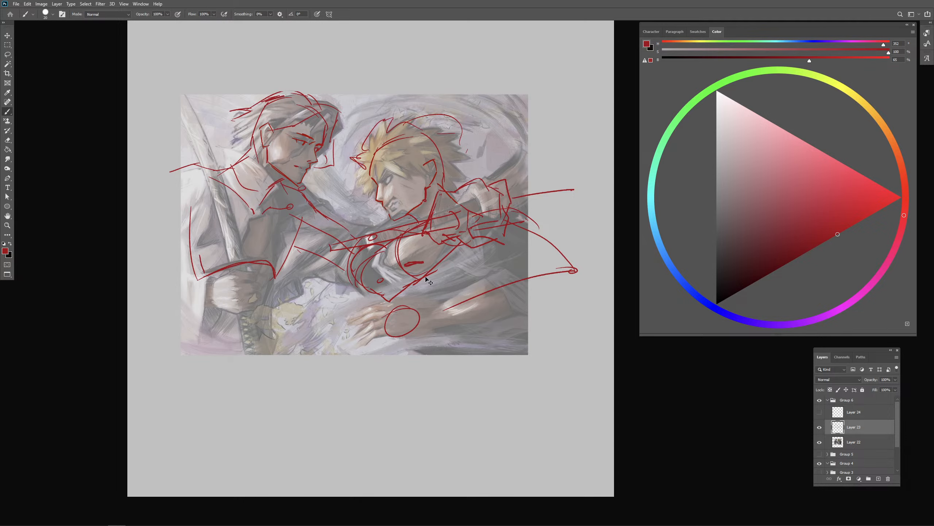
left_click_drag(422, 258, 415, 258)
key("ctrl+z")
key("e")
left_click_drag(415, 314, 419, 319)
- Block in the back of the blond fighter's lower hand as an angular shape with a rounded wrist
key("b")
mouse_move(368, 305)
left_mouse_down()
mouse_move(422, 312)
mouse_move(376, 334)
mouse_move(373, 327)
mouse_move(384, 336)
left_mouse_up()
key("ctrl+z")
mouse_move(369, 327)
left_mouse_down()
mouse_move(391, 340)
mouse_move(433, 341)
mouse_move(412, 343)
mouse_move(433, 333)
left_mouse_up()
key("ctrl+z")
mouse_move(414, 308)
left_mouse_down()
mouse_move(423, 306)
mouse_move(443, 337)
left_mouse_up()
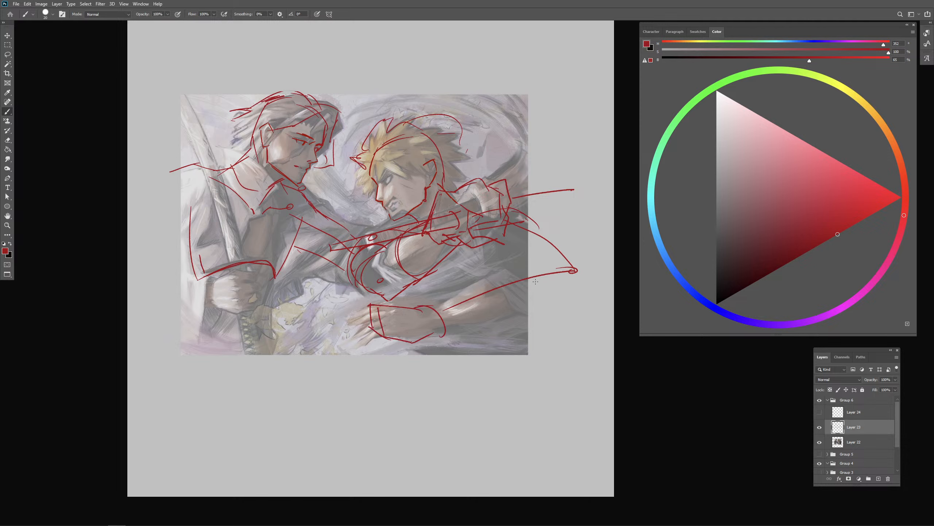
- Erase the lower arm's outline and elbow circle, and redraw the far shoulder and upper arm with curves and a joint circle
key("e")
left_click_drag(545, 272, 482, 295)
mouse_move(572, 271)
left_mouse_down()
mouse_move(538, 230)
mouse_move(546, 286)
mouse_move(548, 265)
mouse_move(555, 284)
left_mouse_up()
key("b")
left_click_drag(536, 228, 562, 291)
key("ctrl+z")
key("ctrl+z")
left_click_drag(533, 228, 571, 290)
left_click_drag(569, 286, 567, 291)
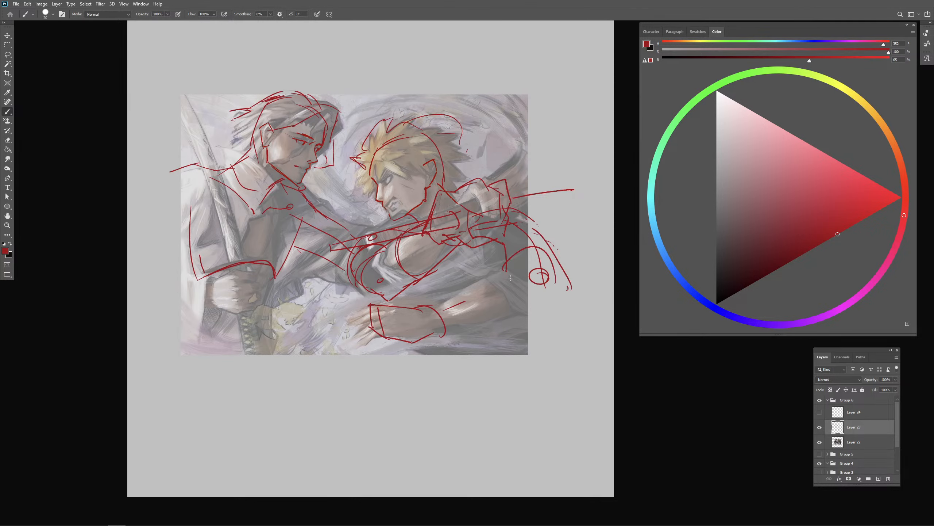
- Sketch the blond fighter's lower forearm from elbow to wrist with a cross-contour, and add the hand's extended fingers
mouse_move(504, 274)
left_mouse_down()
mouse_move(546, 258)
mouse_move(562, 283)
mouse_move(436, 302)
left_mouse_up()
mouse_move(484, 277)
left_mouse_down()
mouse_move(502, 281)
mouse_move(500, 327)
left_mouse_up()
mouse_move(445, 332)
left_mouse_down()
mouse_move(577, 294)
mouse_move(513, 319)
left_mouse_up()
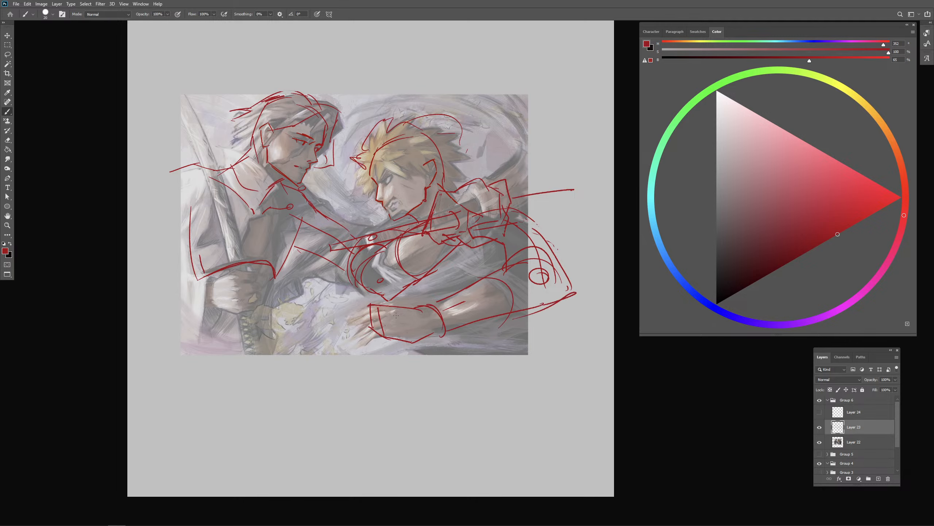
mouse_move(372, 305)
left_mouse_down()
mouse_move(329, 322)
mouse_move(357, 328)
mouse_move(364, 344)
left_mouse_up()
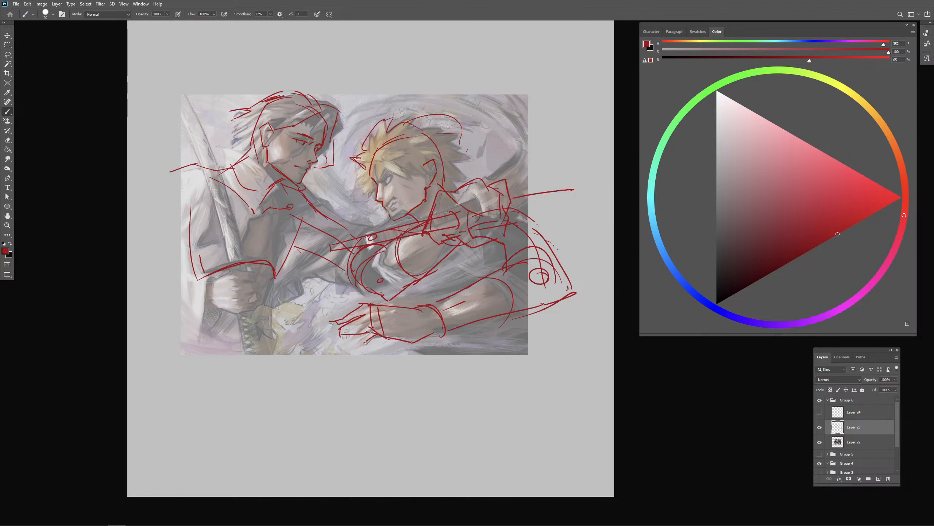
left_click_drag(531, 397, 536, 397)
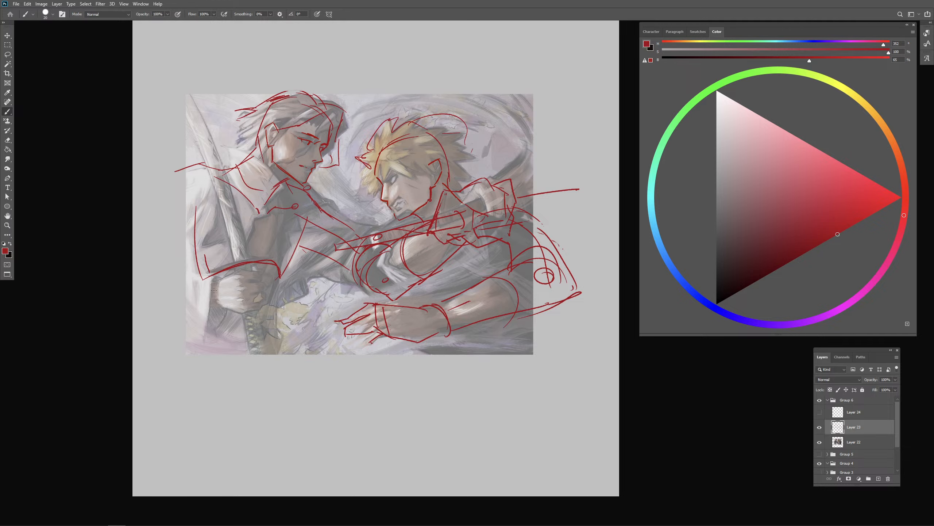
- Box in the white-haired fighter's fist around the upright sword and add its side plane
left_click_drag(215, 279, 254, 266)
left_click_drag(220, 282, 225, 311)
left_click_drag(252, 267, 258, 318)
left_click_drag(224, 313, 263, 315)
key("ctrl+plus")
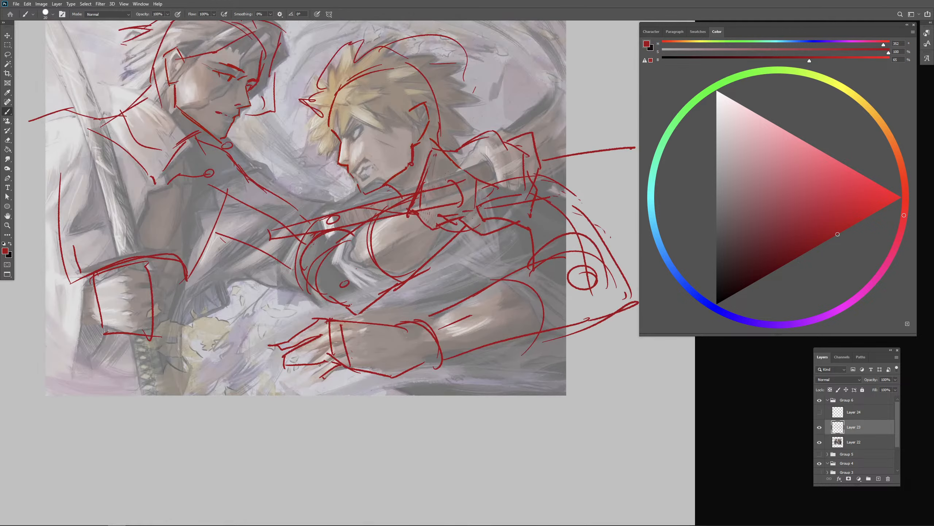
left_click_drag(228, 302, 421, 309)
mouse_move(340, 273)
left_mouse_down()
mouse_move(360, 278)
mouse_move(362, 319)
left_mouse_up()
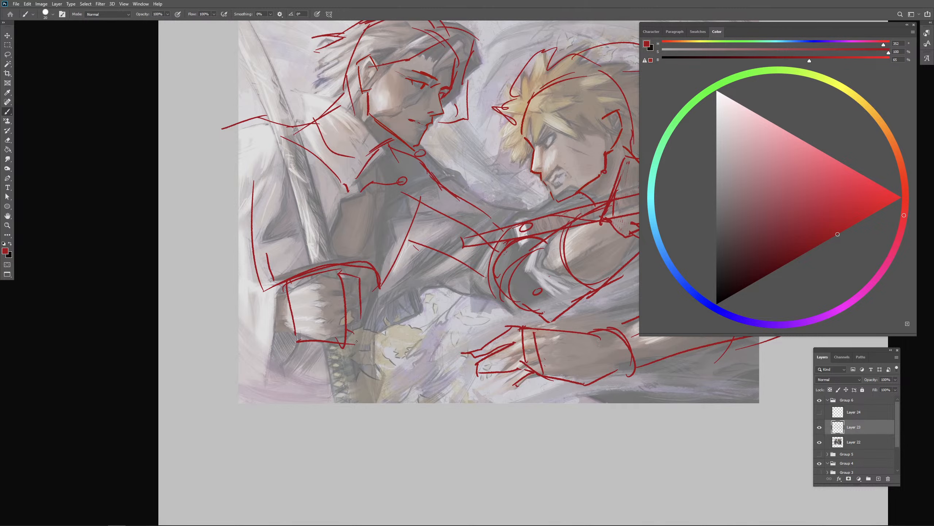
left_click_drag(419, 335, 415, 337)
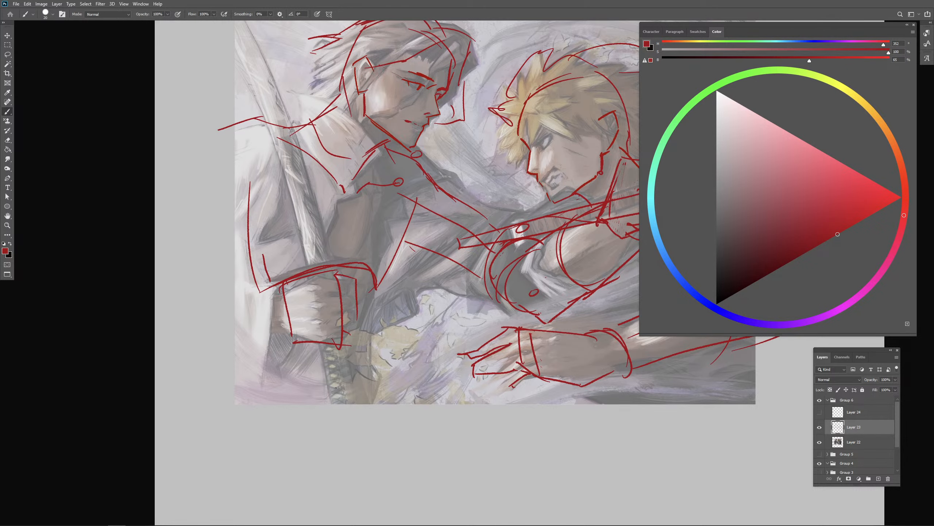
- Try lines for the white-haired fighter's sword grip below the fist and its blade above
left_click_drag(339, 350, 346, 406)
left_click_drag(336, 283, 330, 277)
key("ctrl+z")
key("ctrl+z")
left_click_drag(310, 189, 327, 248)
key("ctrl+z")
mouse_move(318, 347)
left_mouse_down()
mouse_move(329, 415)
mouse_move(352, 412)
left_mouse_up()
key("ctrl+z")
- Sketch the white-haired fighter's sword grip as a long narrow block extending below the fist and past the painting's lower edge
key("ctrl+z")
mouse_move(340, 349)
left_mouse_down()
mouse_move(352, 434)
mouse_move(331, 442)
left_mouse_up()
left_click_drag(330, 441, 345, 440)
key("ctrl+z")
key("ctrl+z")
mouse_move(320, 341)
left_mouse_down()
mouse_move(331, 426)
mouse_move(345, 444)
left_mouse_up()
left_click_drag(344, 369, 354, 440)
- Draw a straight line along the white-haired fighter's sword blade down toward the guard
left_click_drag(362, 259, 373, 318)
left_click_drag(243, 82, 313, 327)
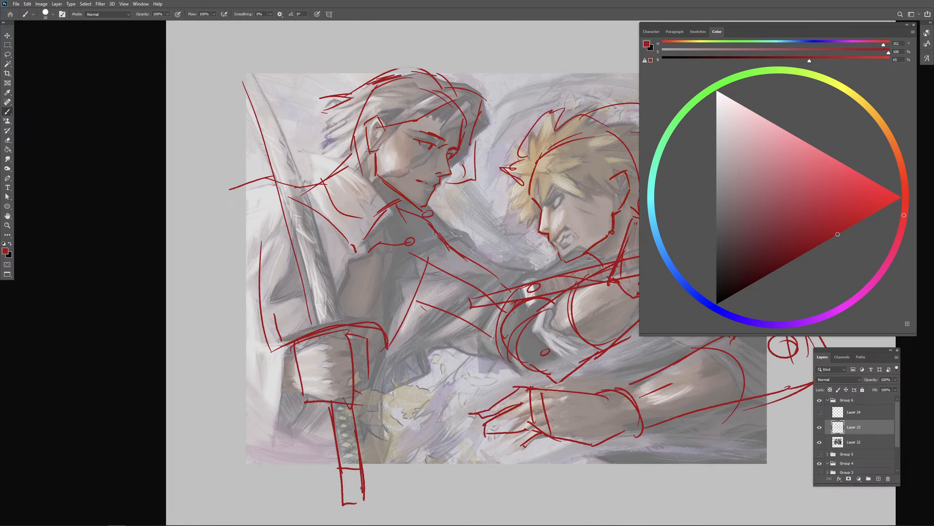
key("ctrl+z")
left_click_drag(253, 94, 313, 288)
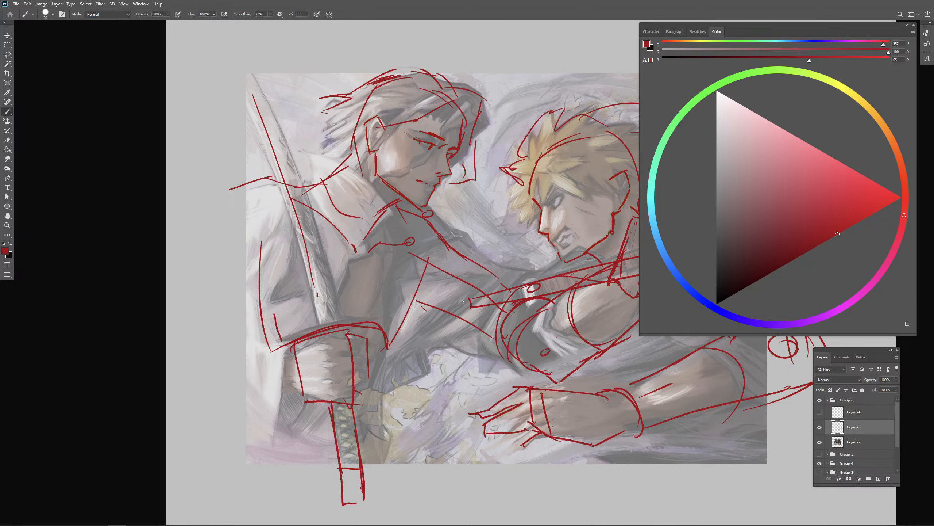
mouse_move(553, 421)
left_mouse_down()
mouse_move(520, 370)
mouse_move(487, 371)
left_mouse_up()
key("ctrl+minus")
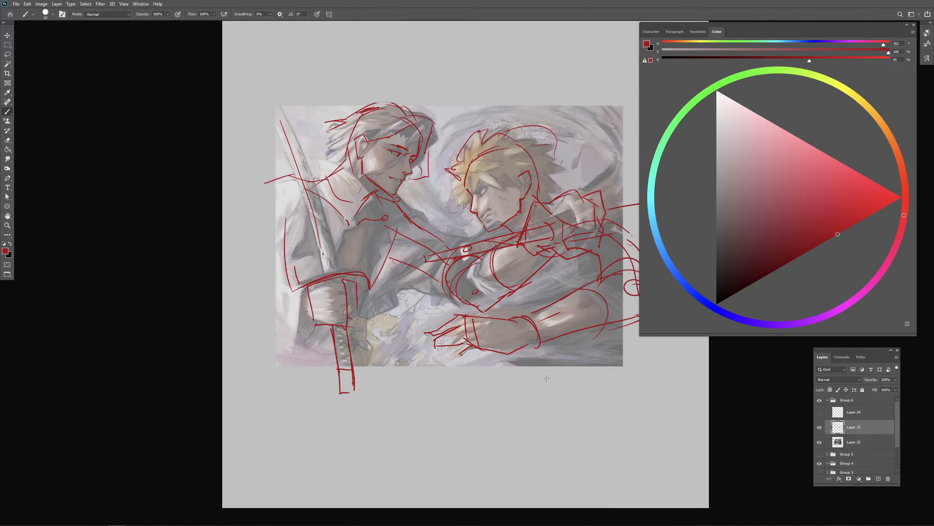
- Duplicate the faded painting on Layer 22, keeping the suggested name Layer 22 copy
left_click_drag(493, 421, 407, 422)
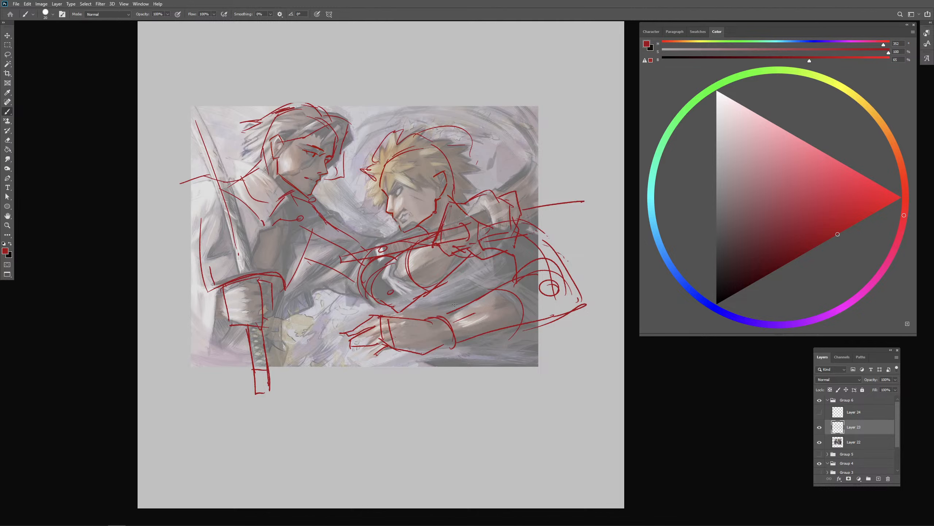
key("ctrl+plus")
mouse_move(440, 296)
left_mouse_down()
mouse_move(459, 321)
mouse_move(447, 324)
left_mouse_up()
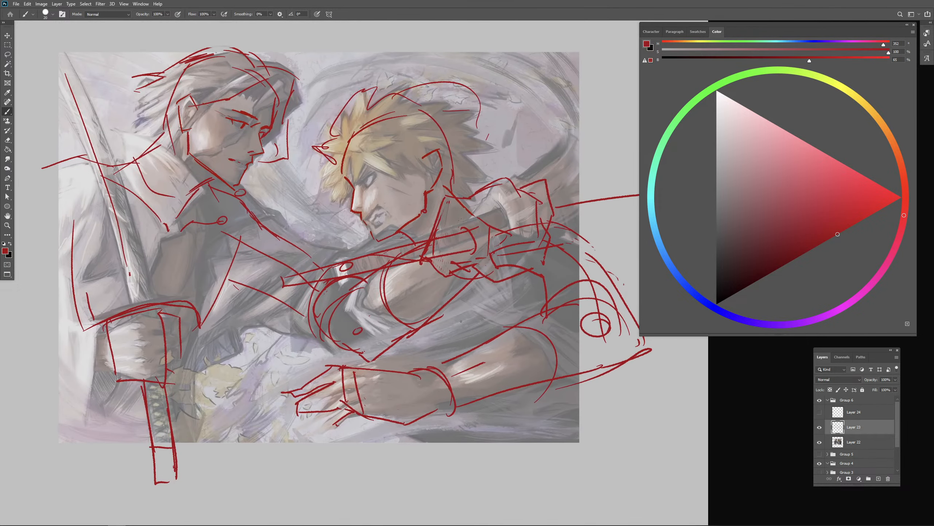
left_click(842, 444)
left_click(895, 380)
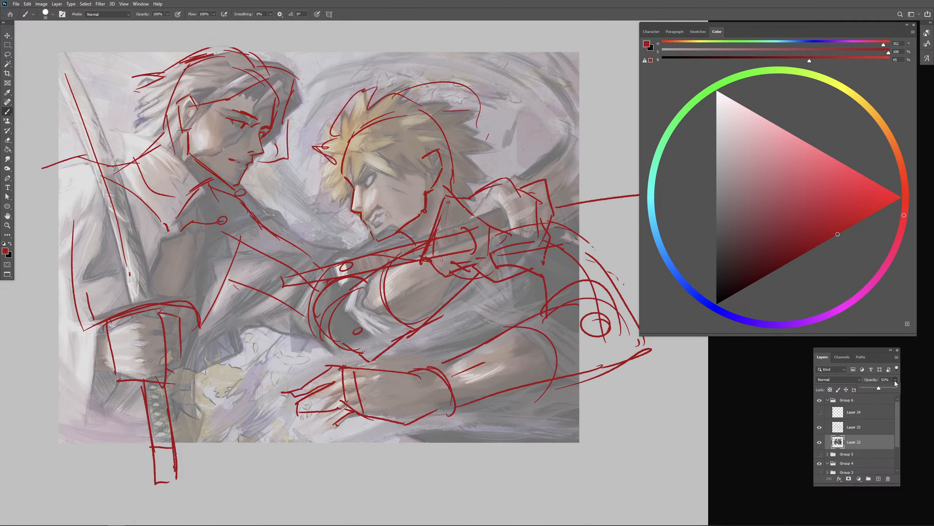
right_click(862, 448)
left_click(882, 180)
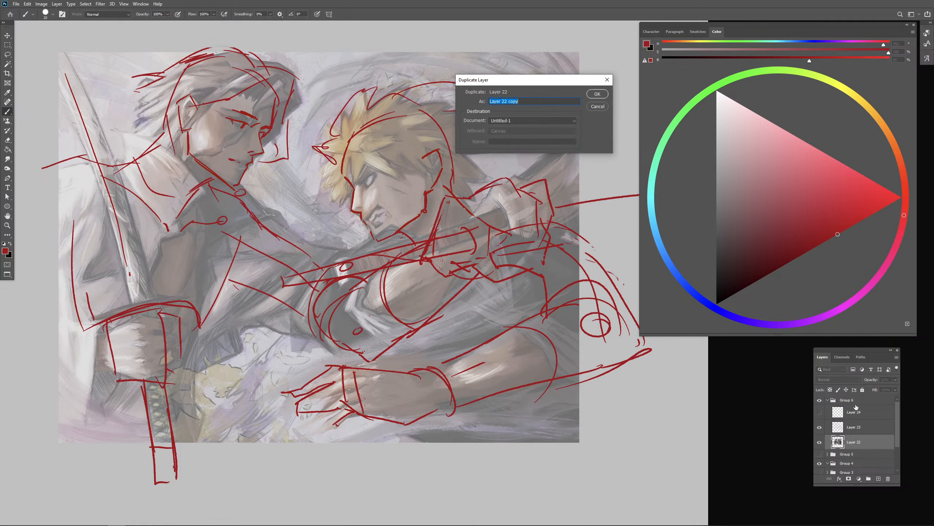
key("Return")
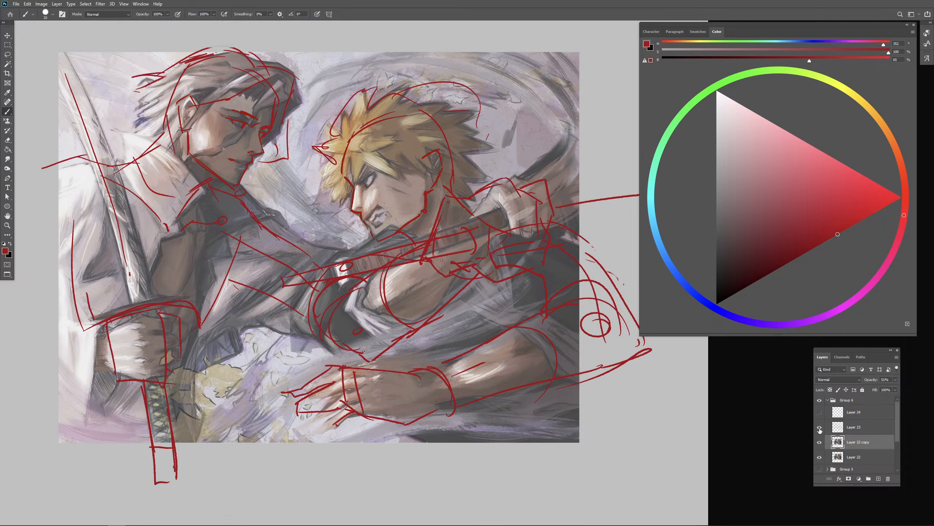
- Hide the red sketch on Layer 23 and set the duplicated painting layer's opacity to 100%
left_click(819, 427)
left_click(895, 379)
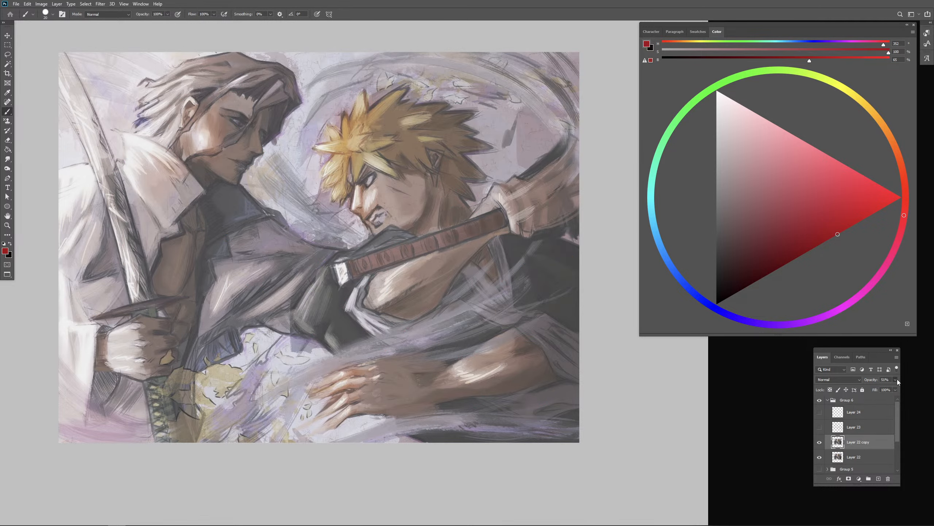
left_click_drag(878, 388, 897, 387)
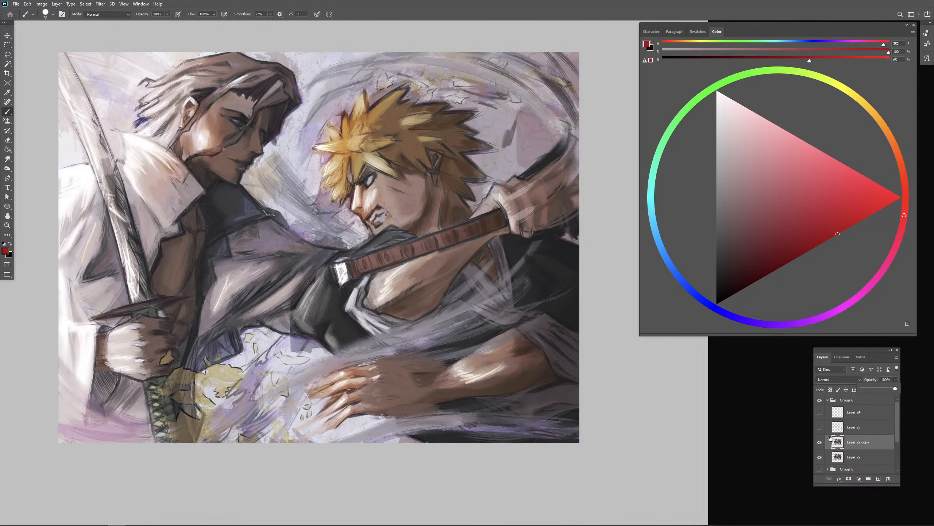
- Show the red sketch layer again and hide the full-opacity painting copy beneath it
left_click(820, 427)
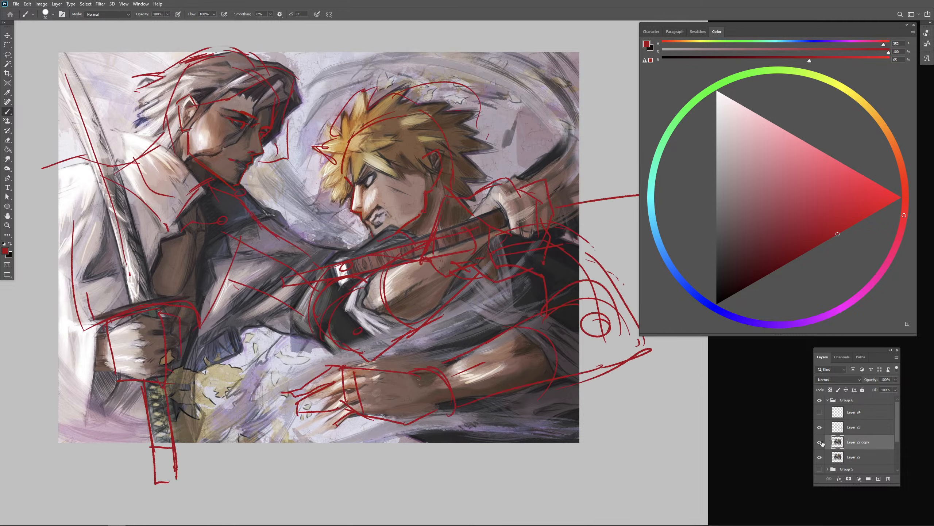
left_click(820, 442)
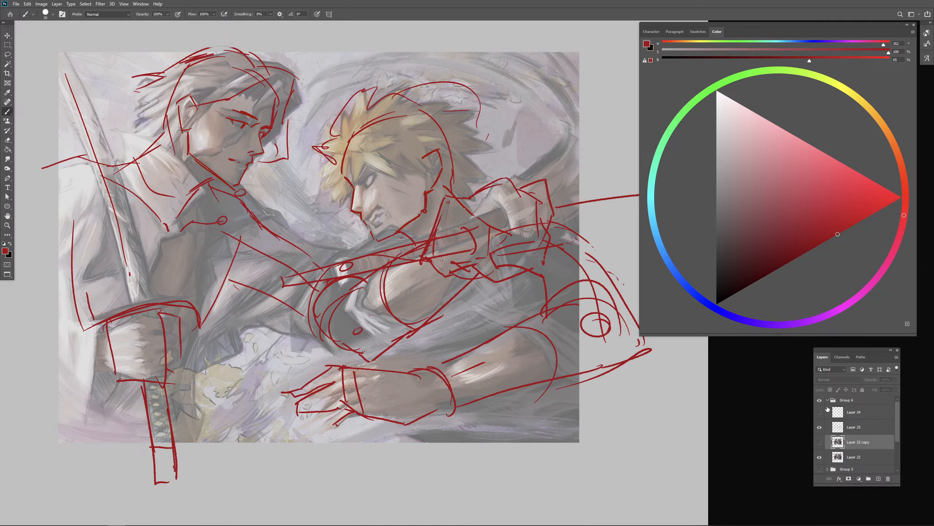
- Hide and collapse Group 6, and paste the painting of the red-haired woman into a new group above it
left_click(828, 400)
left_click(819, 400)
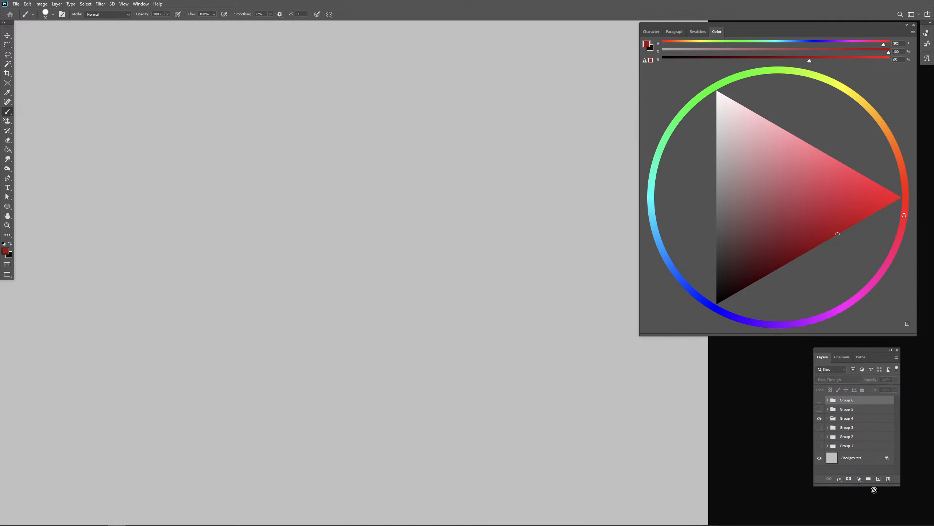
left_click(869, 478)
left_click(878, 478)
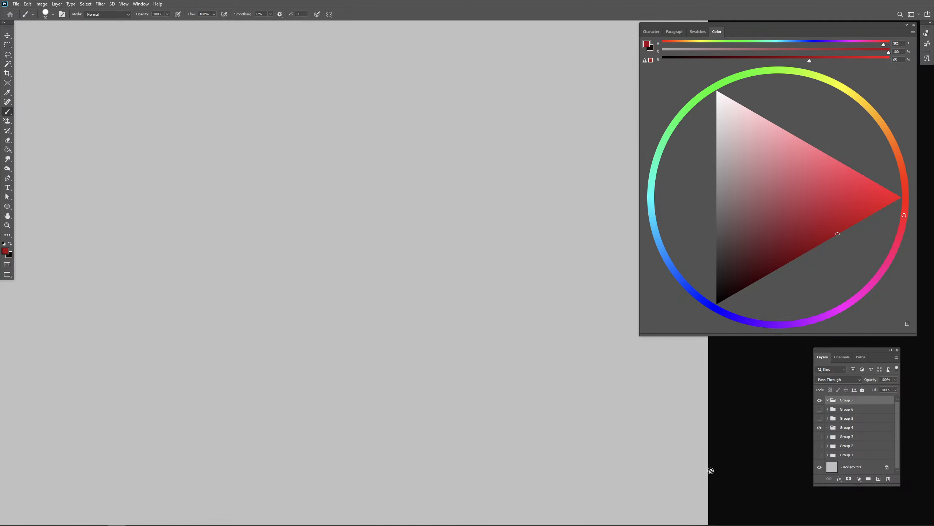
key("ctrl+v")
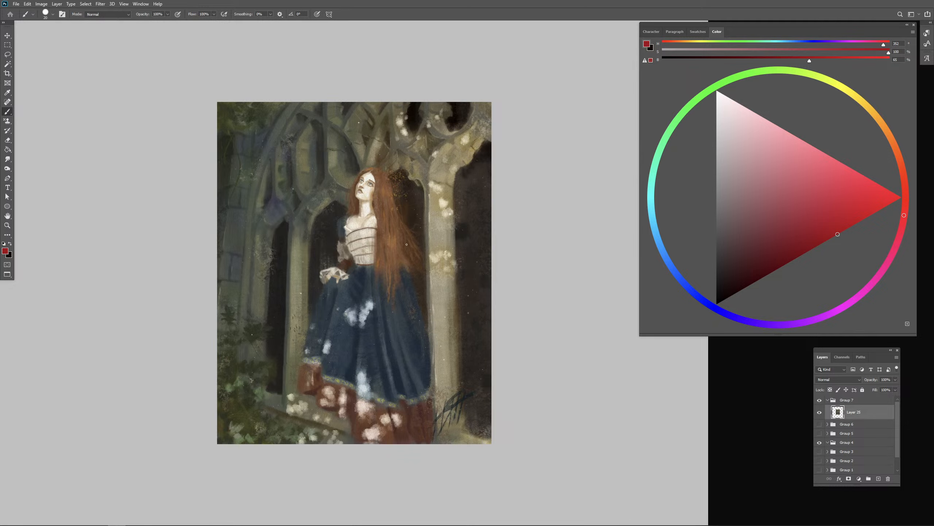
- Reposition the pasted painting and scale it to roughly twice its size so it fills most of the canvas
key("v")
left_click_drag(397, 254, 299, 248)
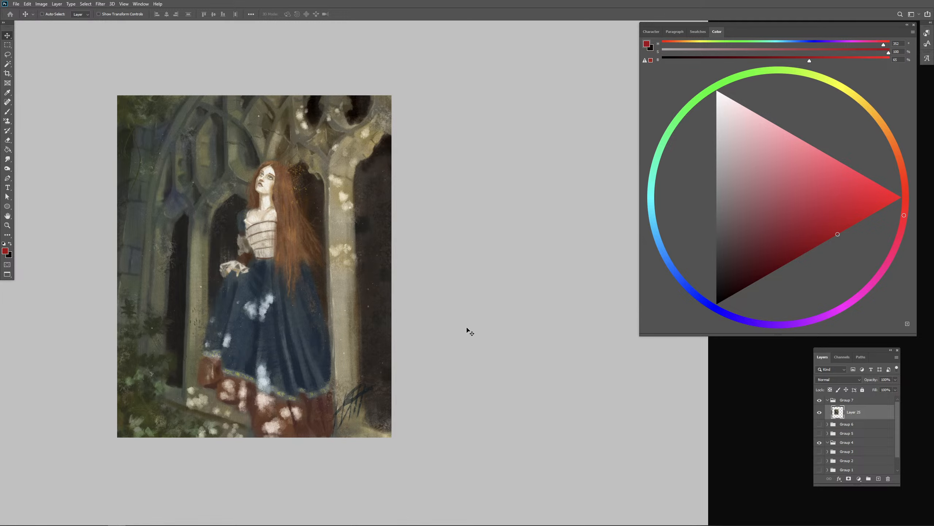
key("ctrl+minus")
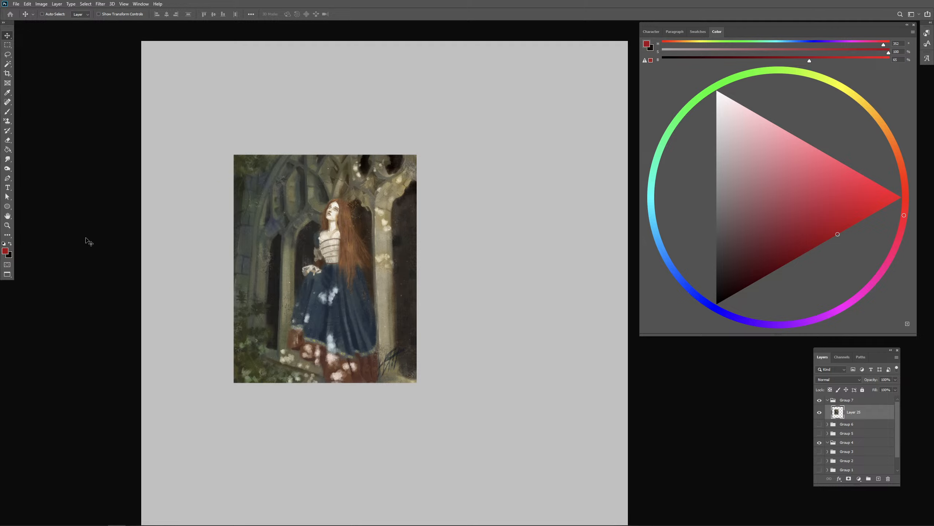
left_click(10, 44)
mouse_move(229, 148)
left_mouse_down()
mouse_move(443, 351)
mouse_move(445, 392)
left_mouse_up()
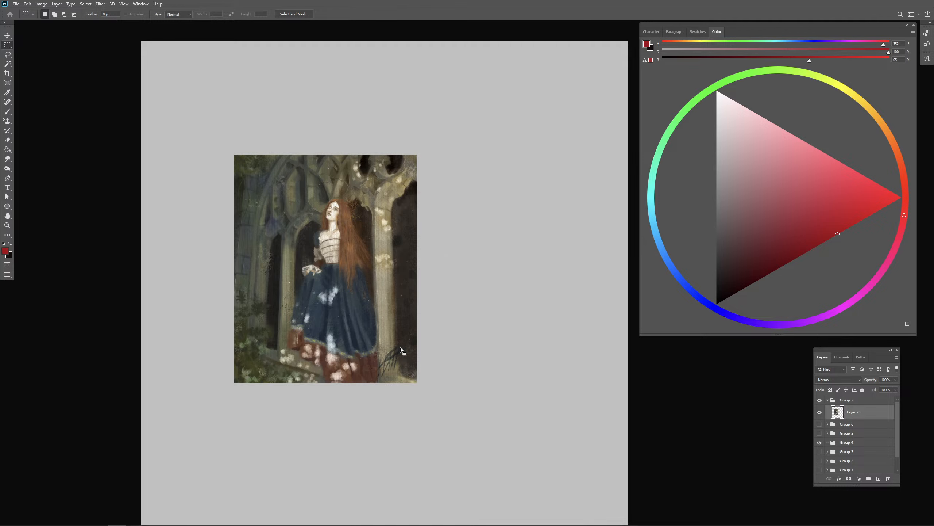
right_click(368, 321)
left_click(423, 392)
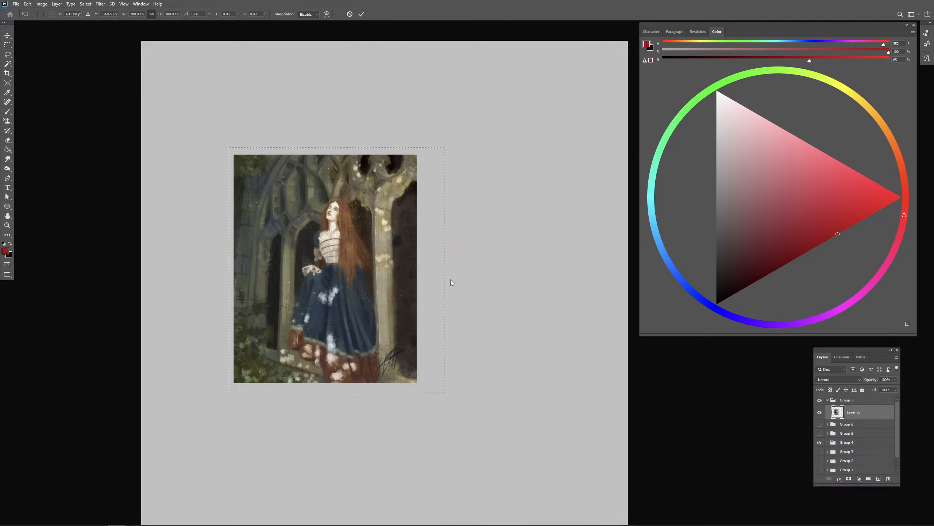
left_click_drag(445, 274, 676, 277)
left_click_drag(553, 293, 510, 326)
key("Return")
- Add a new layer above the painting and set up a flat bristle brush with a near-black colour
left_click(879, 478)
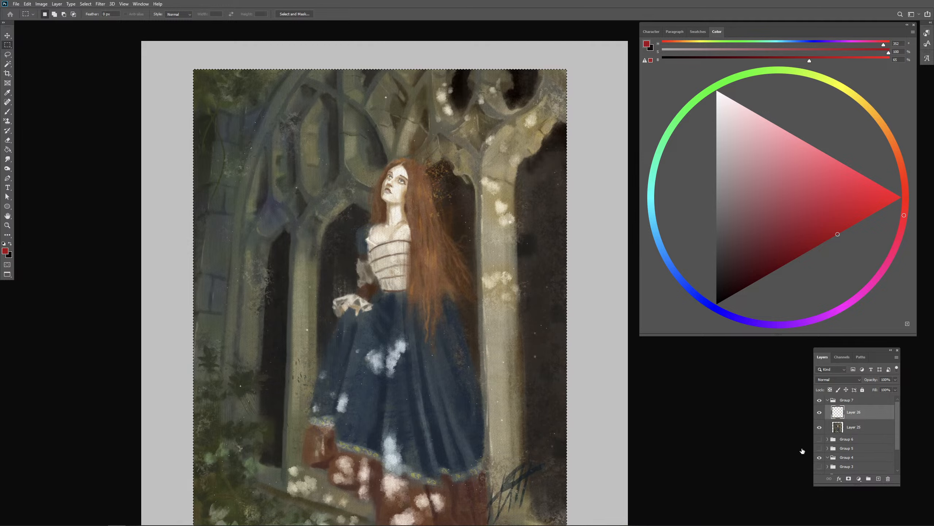
key("b")
key("ctrl+minus")
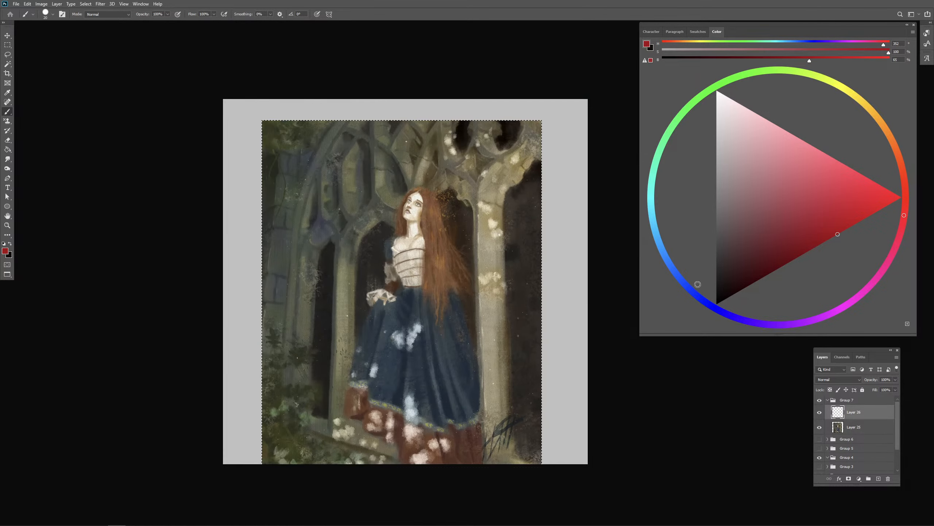
left_click_drag(464, 317, 436, 294)
left_click(717, 294)
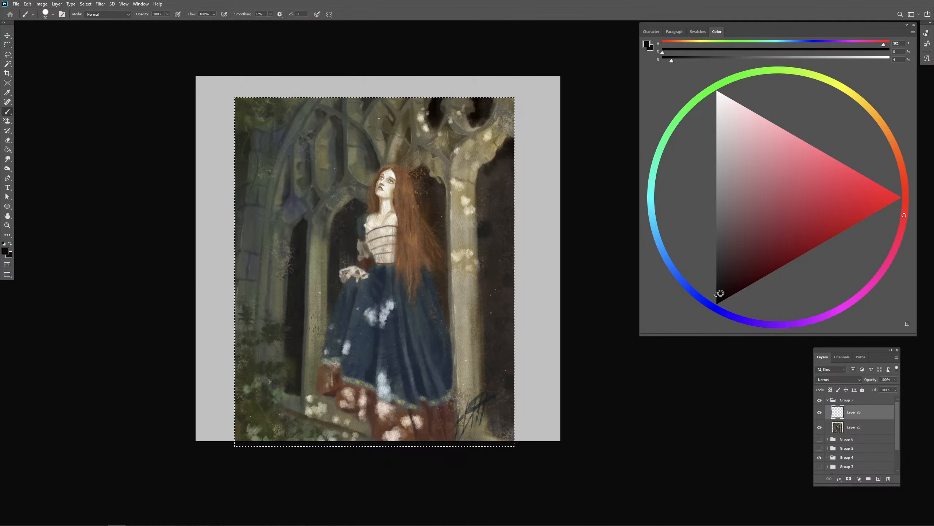
left_click_drag(296, 253, 301, 247)
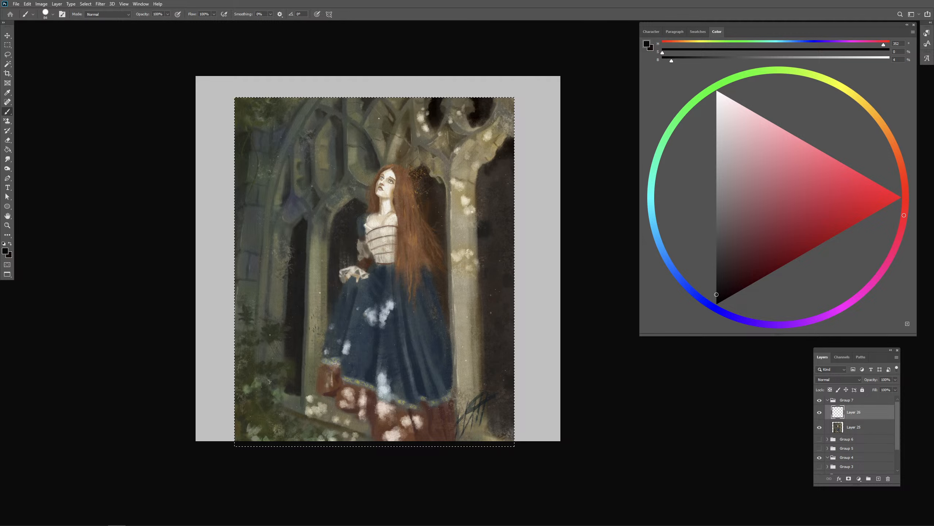
key("period")
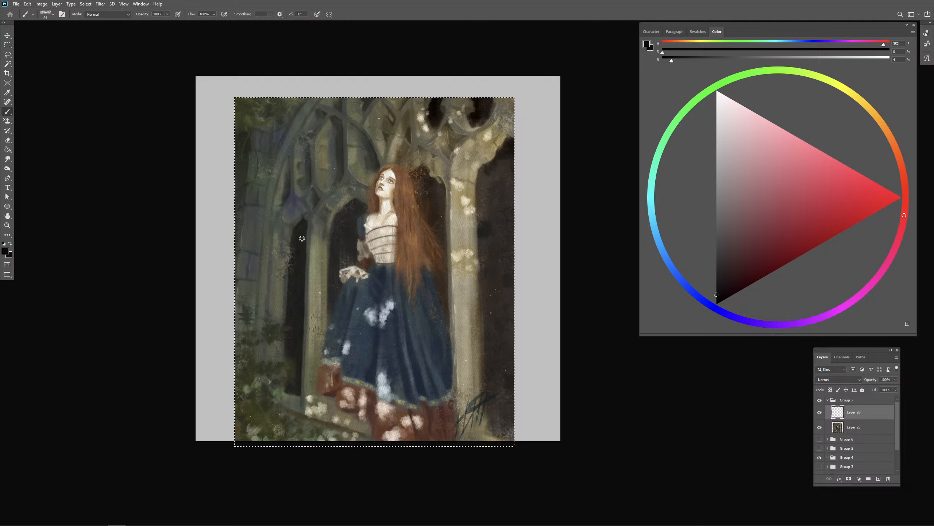
mouse_move(306, 225)
left_mouse_down()
mouse_move(295, 248)
mouse_move(288, 366)
left_mouse_up()
mouse_move(299, 242)
left_mouse_down()
mouse_move(294, 329)
mouse_move(294, 237)
mouse_move(288, 373)
left_mouse_up()
key("ctrl+z")
key("ctrl+z")
- Paint the narrow arch opening near the painting's left side solid near-black, from its peak down to the sill
left_click_drag(303, 232, 294, 386)
left_click_drag(295, 342, 296, 387)
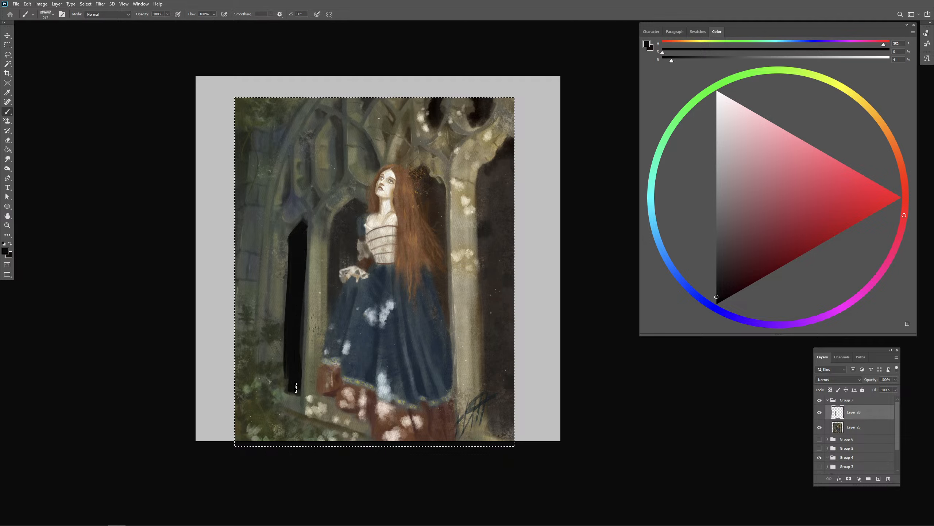
key("bracketright")
key("bracketright")
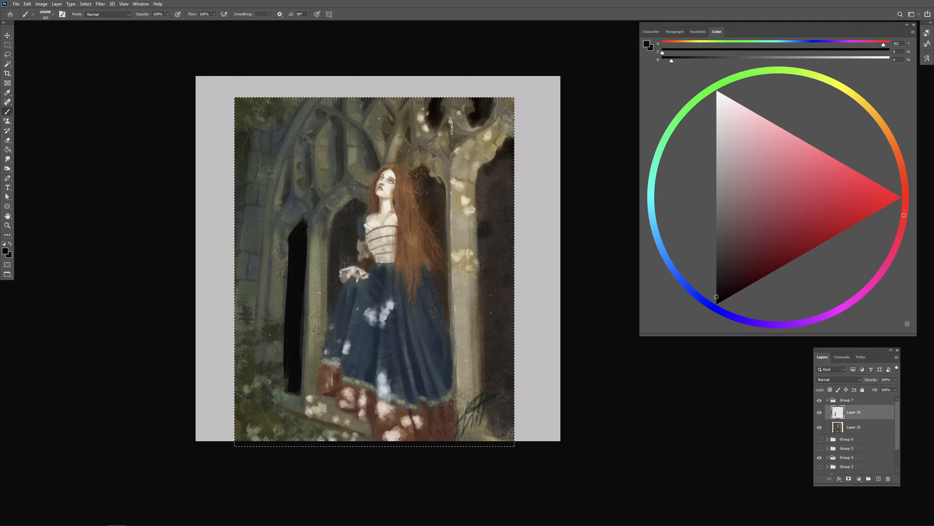
- Clear the selection, duplicate Layer 25 under the suggested name, and merge the black paint on Layer 26 into the copy
key("ctrl+d")
key("v")
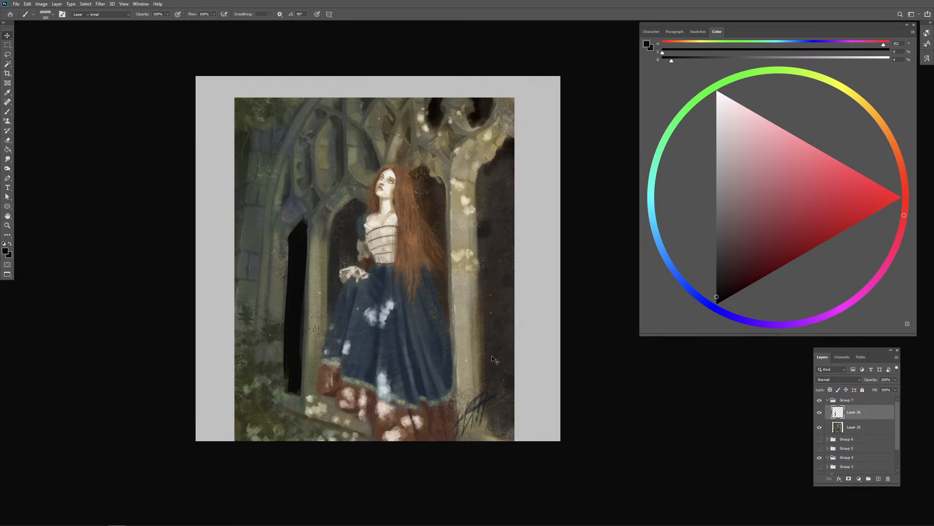
mouse_move(489, 365)
left_mouse_down()
mouse_move(495, 341)
mouse_move(495, 352)
left_mouse_up()
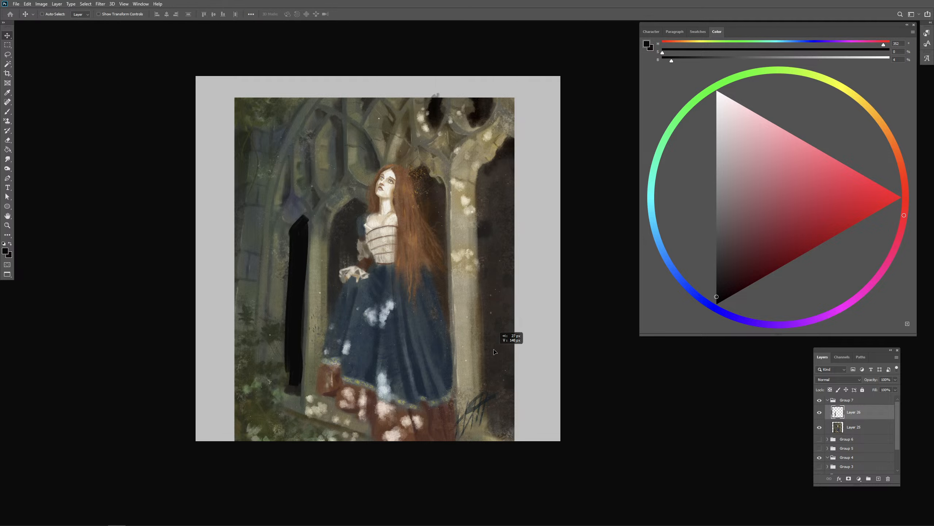
right_click(857, 430)
left_click(857, 160)
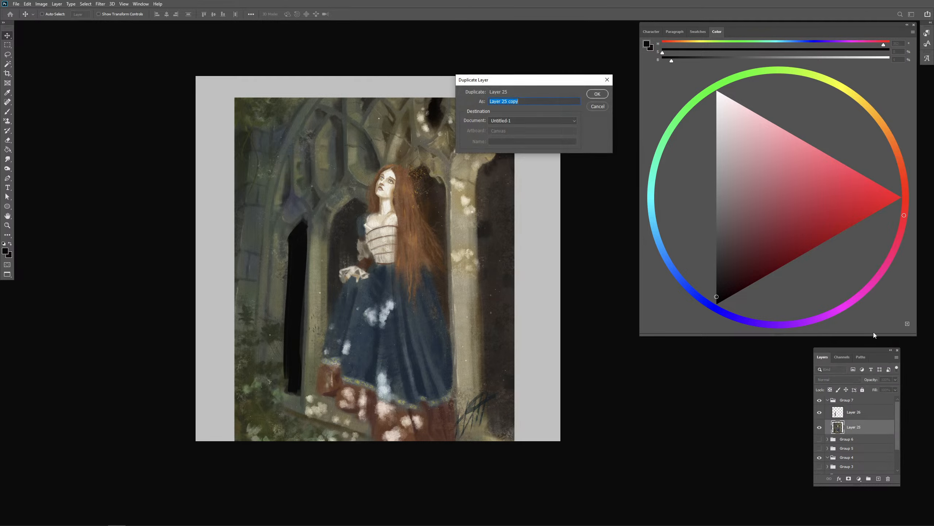
key("Return")
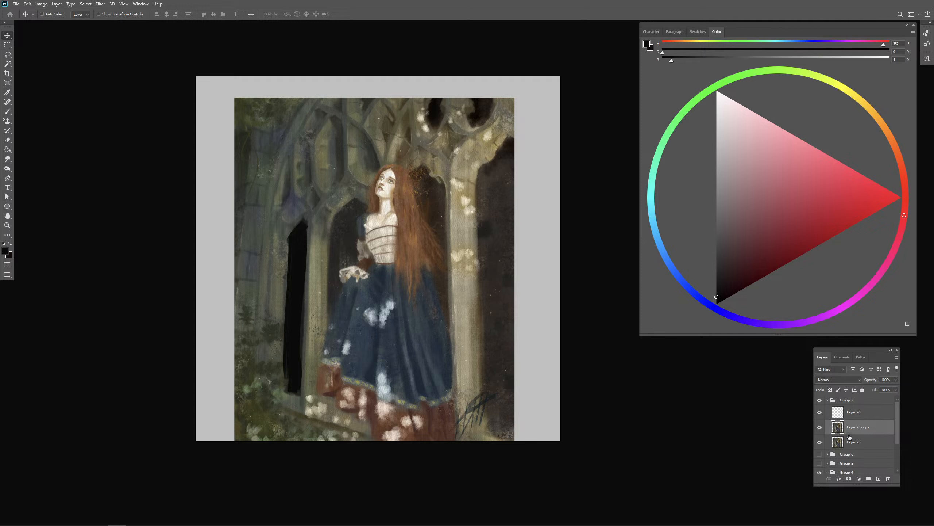
left_click(854, 412, "shift")
key("ctrl+e")
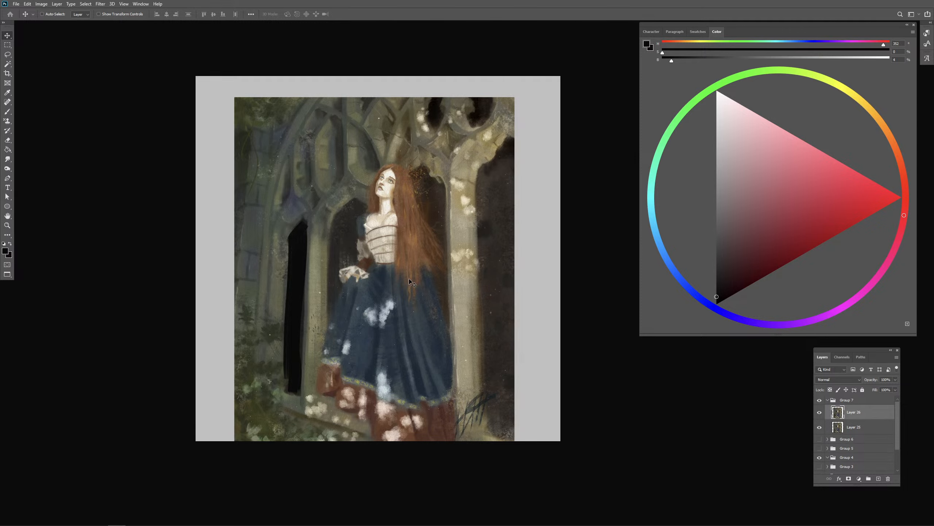
- Paint a dark navy shadow just below the waist and a dark fold down the front of the blue skirt
key("b")
left_click(374, 224, "alt")
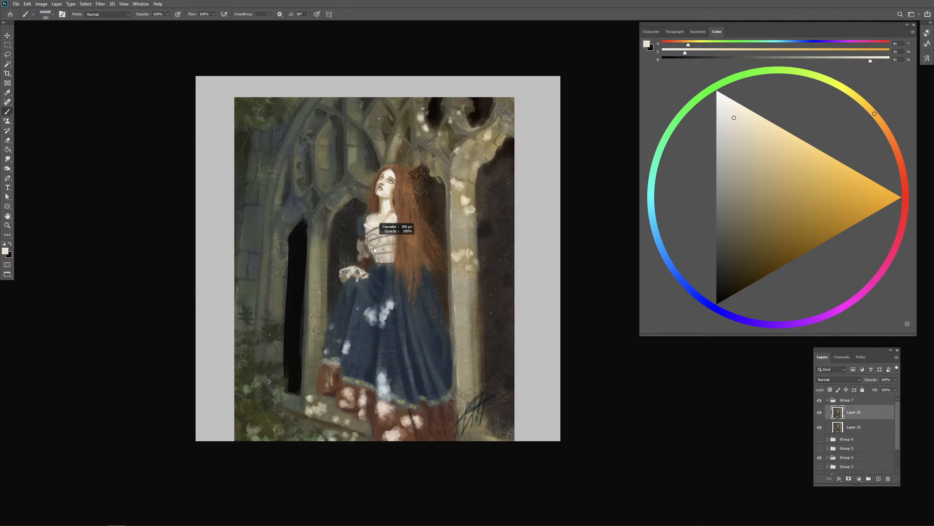
left_click(298, 288, "alt")
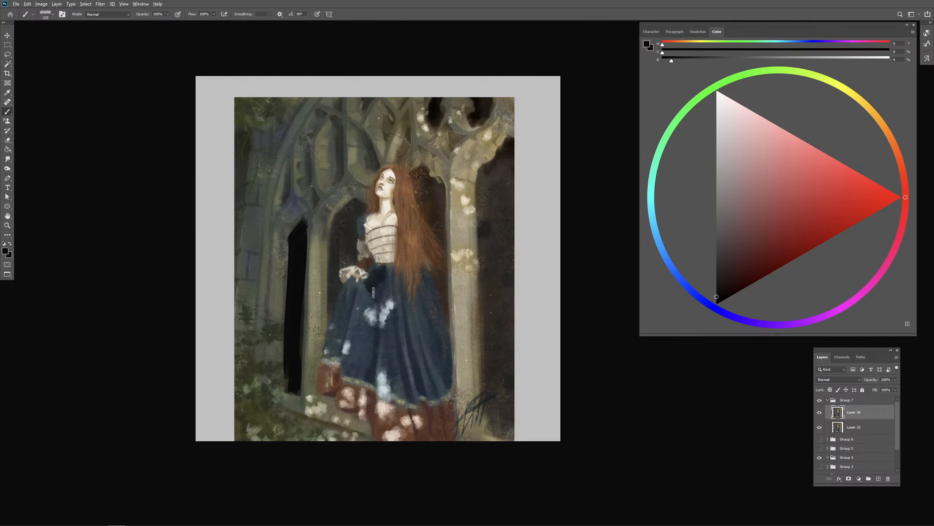
left_click(378, 276, "alt")
left_click_drag(381, 337, 365, 370)
- Paint long dark folds down the middle and right side of the blue skirt with colours sampled from the painting
left_click(386, 343, "alt")
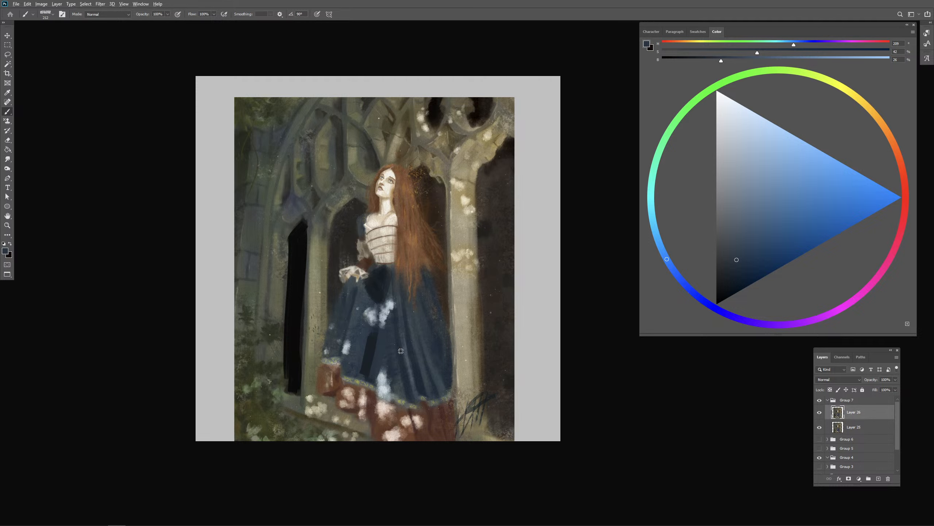
left_click(379, 288, "alt")
left_click_drag(394, 296, 400, 386)
left_click_drag(395, 299, 404, 386)
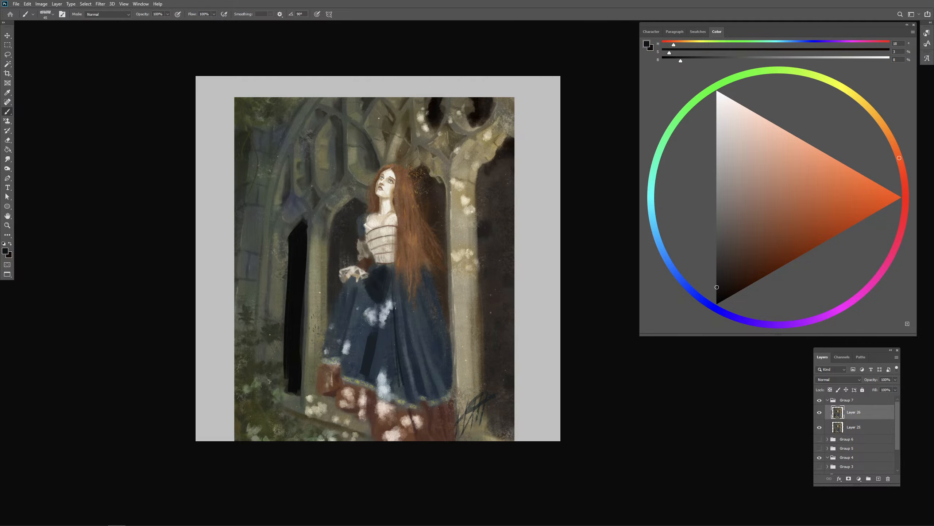
left_click_drag(396, 316, 403, 323)
left_click_drag(398, 279, 430, 403)
left_click_drag(416, 338, 429, 388)
left_click_drag(405, 273, 434, 349)
mouse_move(428, 318)
left_mouse_down()
mouse_move(440, 366)
mouse_move(456, 364)
mouse_move(457, 377)
left_mouse_up()
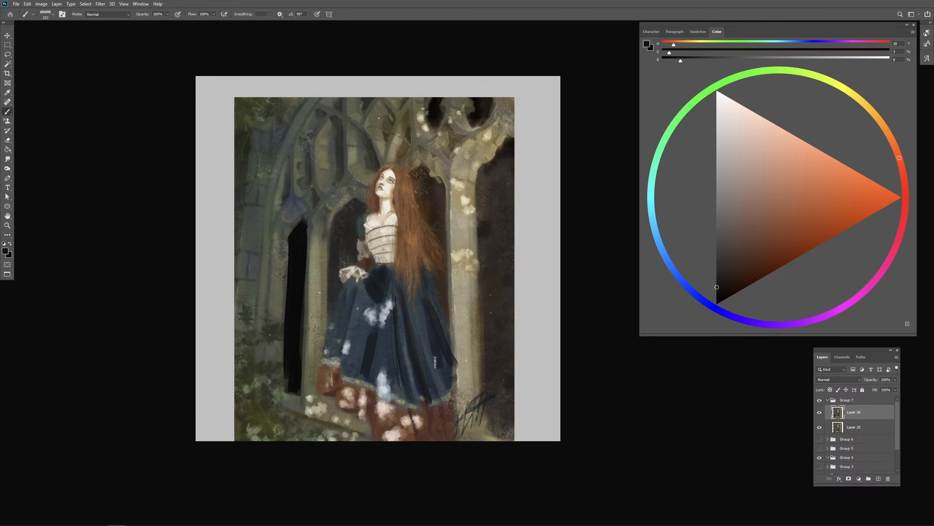
- Sample the light blue spot on the upper skirt and repaint it as one solid light patch
mouse_move(371, 324)
left_mouse_down()
mouse_move(383, 323)
mouse_move(360, 330)
mouse_move(374, 331)
mouse_move(388, 355)
mouse_move(353, 324)
mouse_move(393, 313)
mouse_move(451, 245)
left_mouse_up()
key("ctrl+plus")
key("ctrl+plus")
left_click(364, 272, "alt")
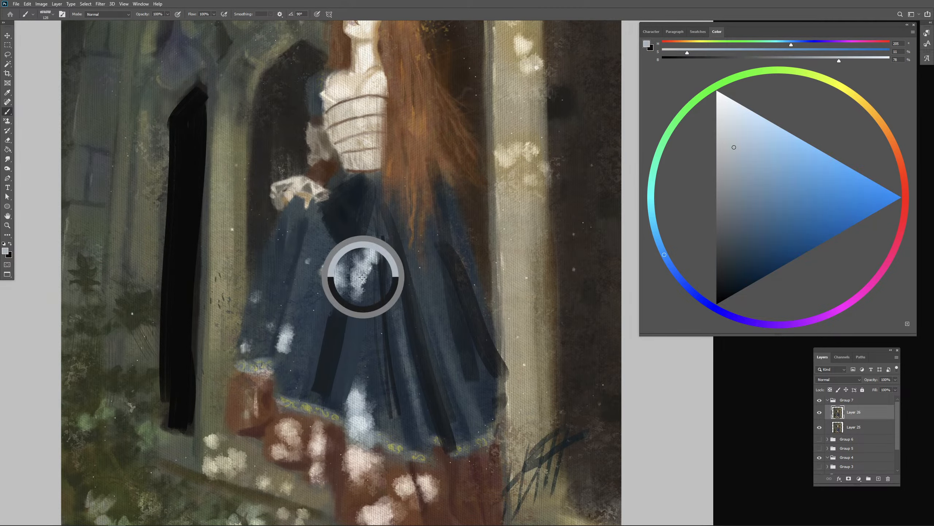
mouse_move(333, 270)
left_mouse_down()
mouse_move(382, 254)
mouse_move(353, 291)
mouse_move(328, 278)
mouse_move(347, 296)
left_mouse_up()
- Lighten the sampled blue to a near-white and block in a pale underskirt over the lower front of the dress
right_click(360, 358, "alt")
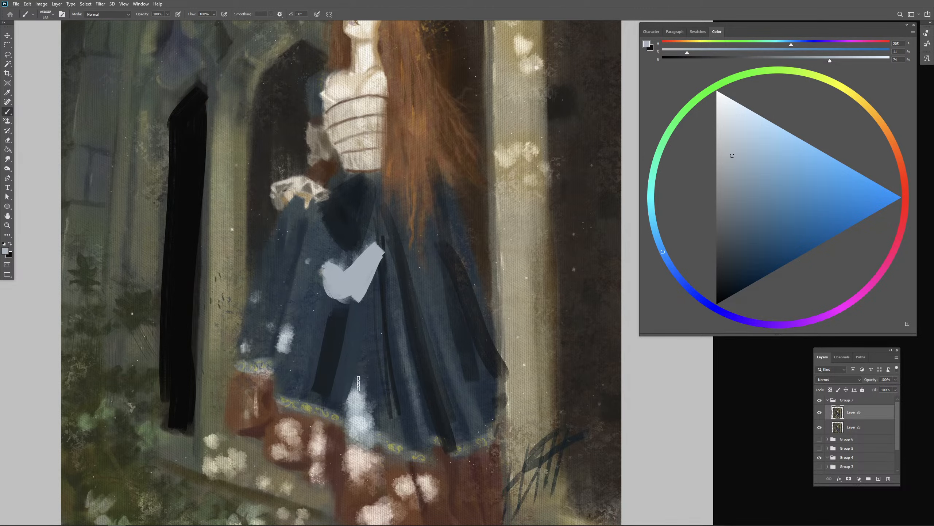
right_click(352, 394, "alt")
right_click(355, 401, "alt")
left_click(727, 123)
key("ctrl+minus")
key("ctrl+minus")
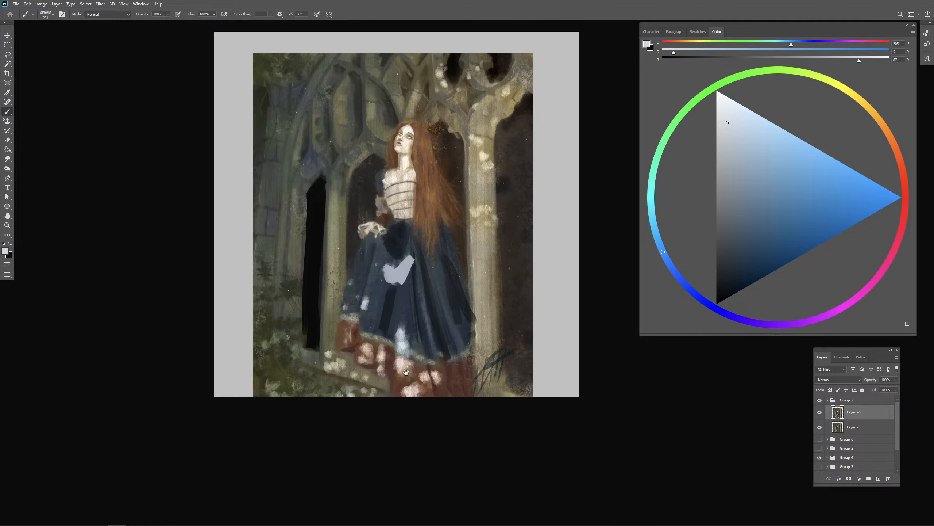
right_click(362, 359, "alt")
mouse_move(362, 359)
left_mouse_down()
mouse_move(403, 318)
mouse_move(390, 372)
mouse_move(405, 363)
mouse_move(397, 346)
mouse_move(411, 340)
mouse_move(425, 380)
mouse_move(393, 353)
left_mouse_up()
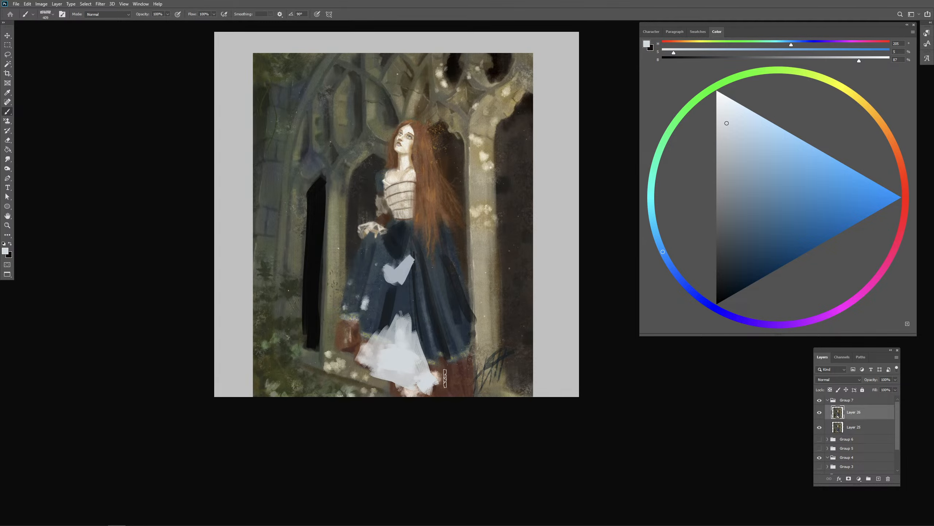
- Tint the middle of the pale underskirt with a light, desaturated pink derived from the red hem
left_click(446, 377, "alt")
left_click_drag(750, 193, 727, 137)
left_click_drag(378, 350, 414, 374)
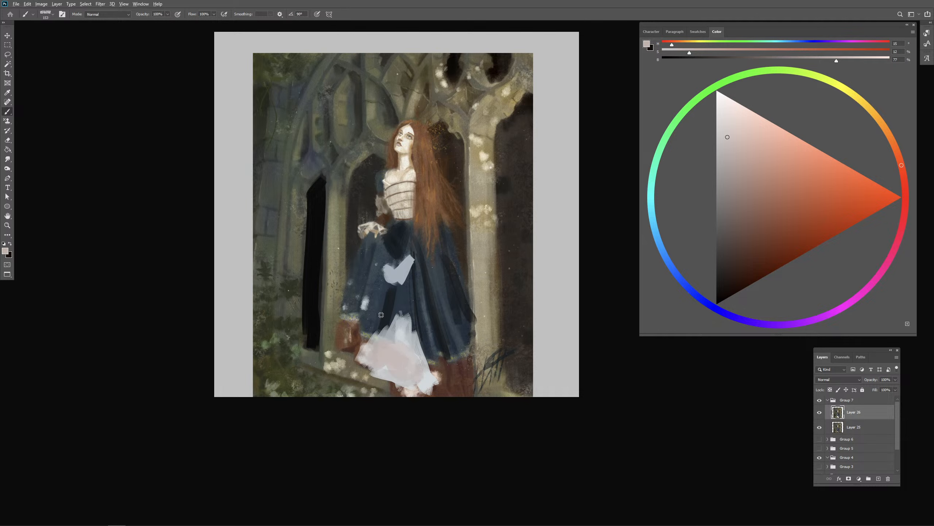
- Derive a dark brown from the red hem and paint a narrow vertical fold on the underskirt's left side
left_click(385, 327, "alt")
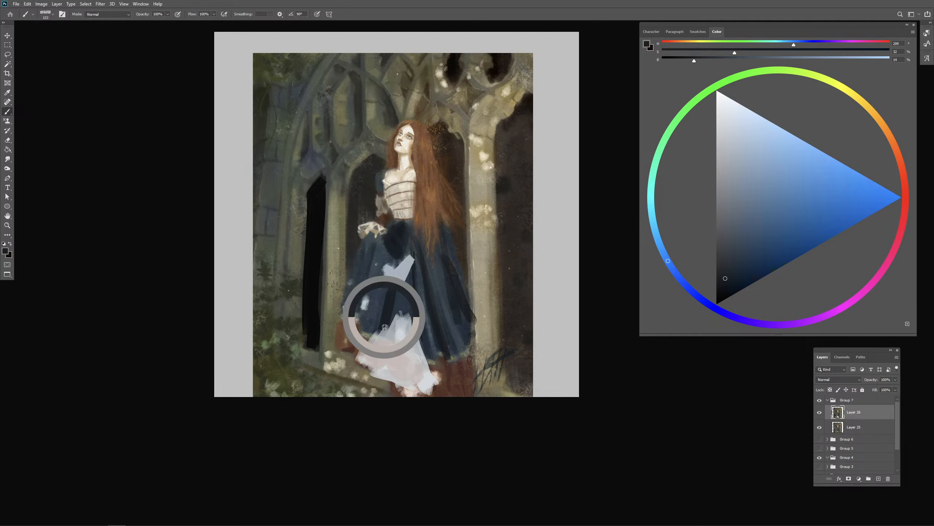
left_click(449, 378, "alt")
mouse_move(723, 257)
left_mouse_down()
mouse_move(738, 268)
mouse_move(704, 273)
left_mouse_up()
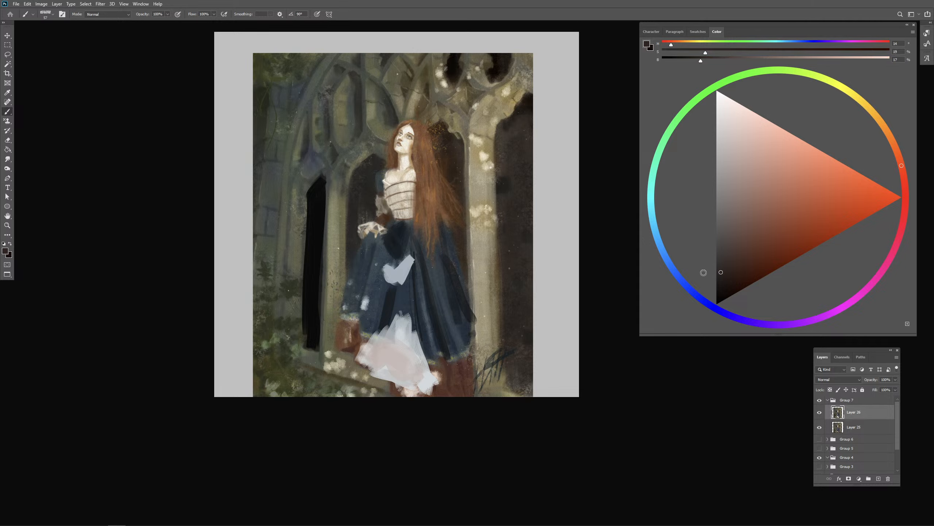
left_click_drag(384, 335, 381, 370)
left_click_drag(386, 336, 383, 365)
left_click_drag(385, 357, 382, 371)
left_click_drag(385, 336, 383, 368)
left_click_drag(386, 326, 385, 343)
- Trim the underskirt's upper edge with sampled skirt blue and add thin dark folds across it with a different brush
left_click(405, 302, "alt")
mouse_move(400, 309)
left_mouse_down()
mouse_move(418, 340)
mouse_move(415, 324)
mouse_move(415, 346)
left_mouse_up()
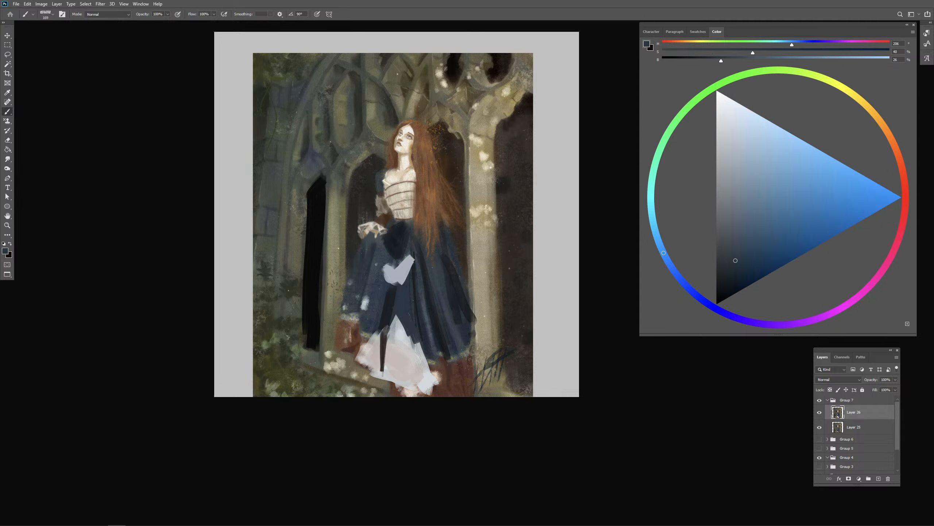
left_click(426, 309, "alt")
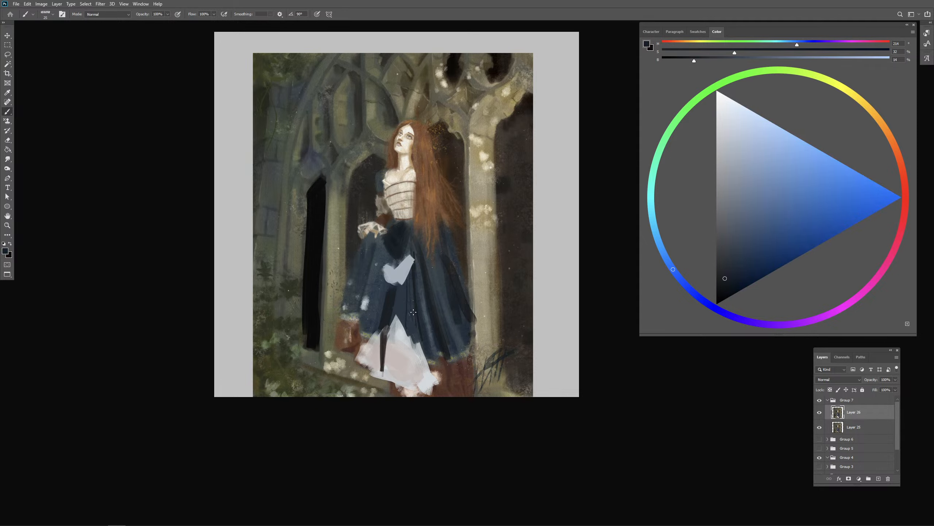
key("slash")
key("period")
key("period")
key("slash")
mouse_move(407, 322)
left_mouse_down()
mouse_move(406, 303)
mouse_move(416, 398)
mouse_move(403, 356)
mouse_move(407, 380)
mouse_move(400, 368)
left_mouse_up()
mouse_move(390, 326)
left_mouse_down()
mouse_move(381, 386)
mouse_move(399, 362)
left_mouse_up()
left_click(395, 359, "alt")
left_click(393, 362, "alt")
- Derive a warm salmon pink from the red hem and paint it across the lower part of the pale underskirt
left_click(446, 378, "alt")
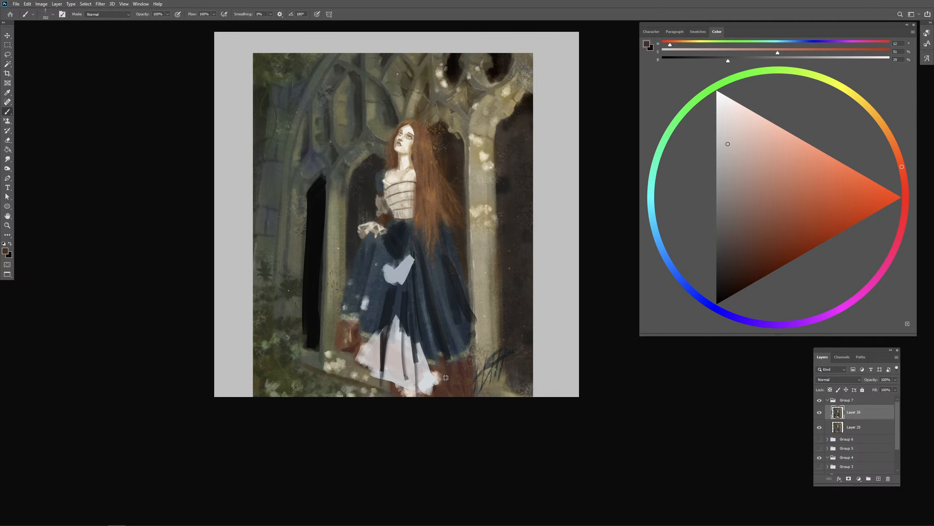
left_click(390, 353, "alt")
left_click(899, 163)
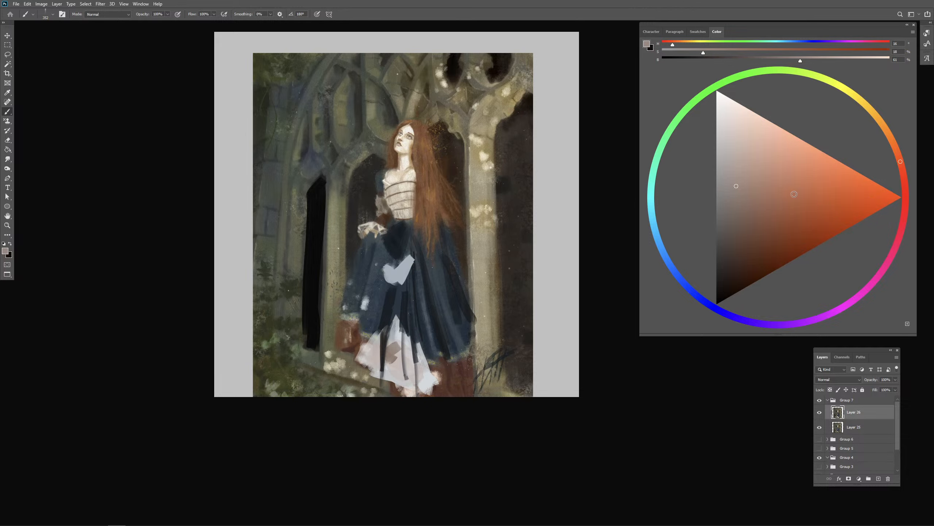
left_click_drag(794, 194, 823, 183)
left_click(903, 176)
mouse_move(393, 343)
left_mouse_down()
mouse_move(400, 376)
mouse_move(410, 367)
mouse_move(412, 396)
mouse_move(415, 374)
mouse_move(429, 386)
left_mouse_up()
left_click(426, 391)
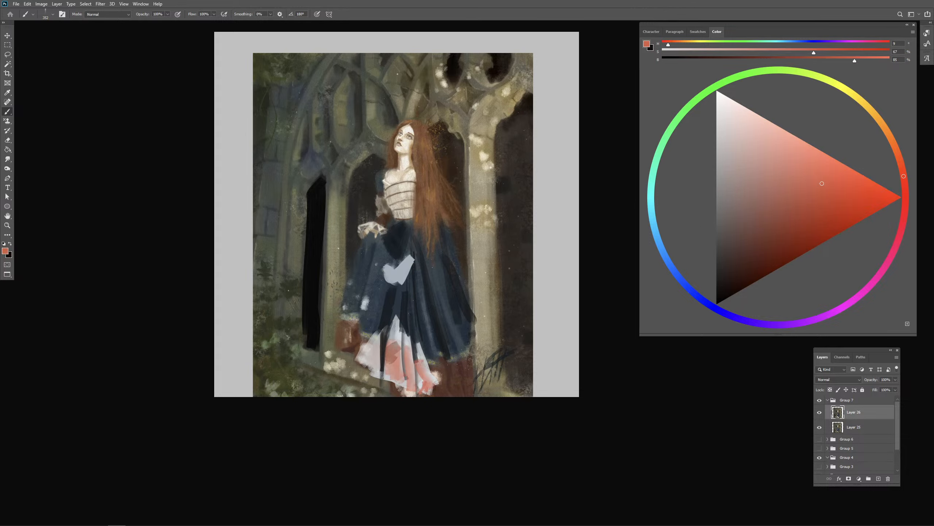
left_click(370, 360)
- Sample the dark skirt blue and paint a narrow vertical fold through the pale patch on the skirt's front
left_click(383, 250, "alt")
left_click(395, 255, "alt")
left_click_drag(393, 259, 393, 295)
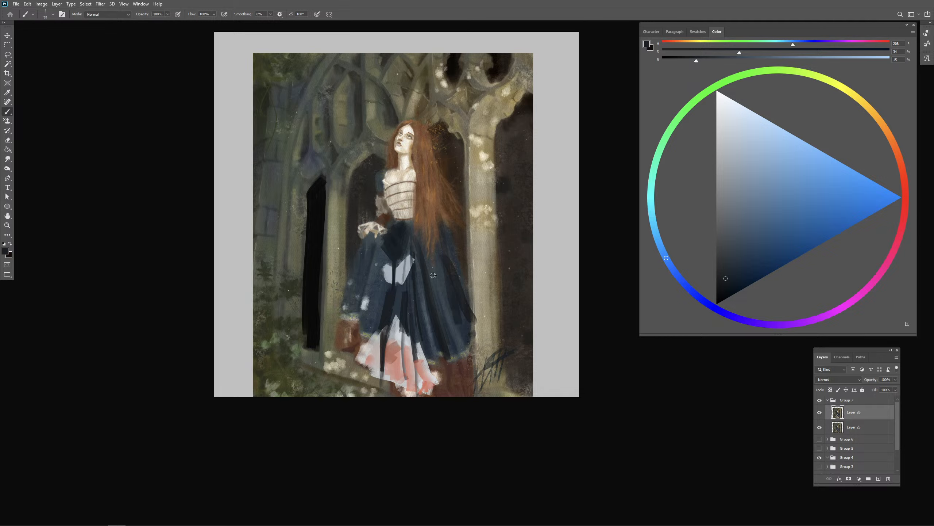
- Deepen the folds and outer edge on the skirt's right side with sampled dark blues, undoing the last edge stroke
mouse_move(433, 258)
left_mouse_down()
mouse_move(436, 292)
mouse_move(455, 289)
left_mouse_up()
left_click(402, 249, "alt")
mouse_move(465, 352)
left_mouse_down()
mouse_move(455, 257)
mouse_move(465, 357)
mouse_move(462, 266)
left_mouse_up()
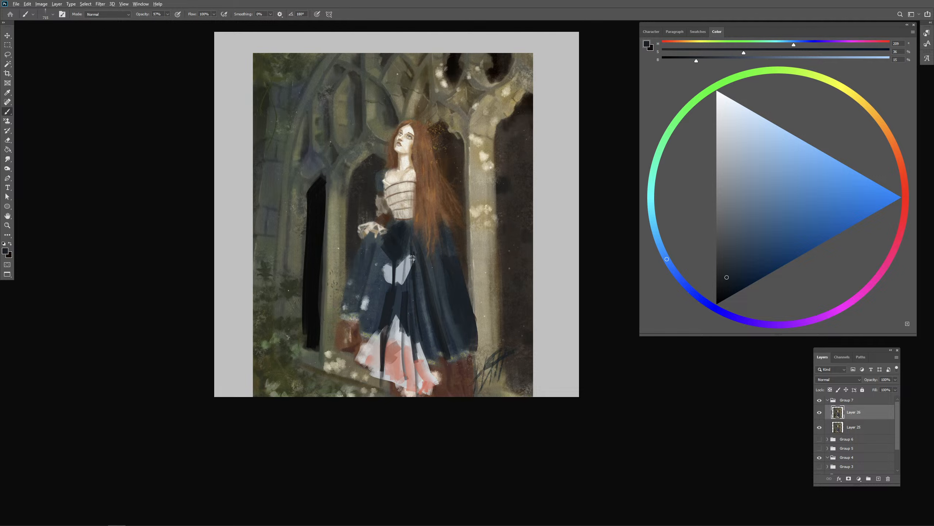
left_click(396, 247, "alt")
left_click_drag(464, 317, 468, 319)
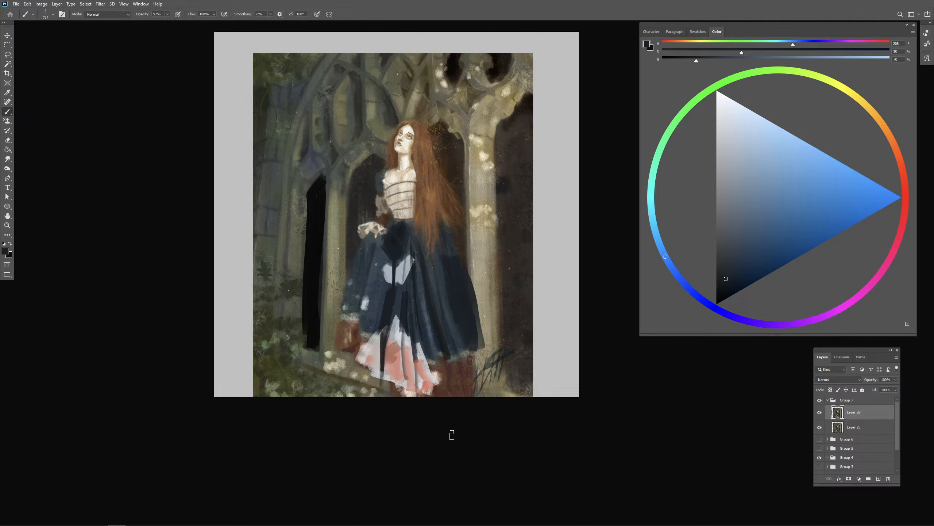
key("ctrl+z")
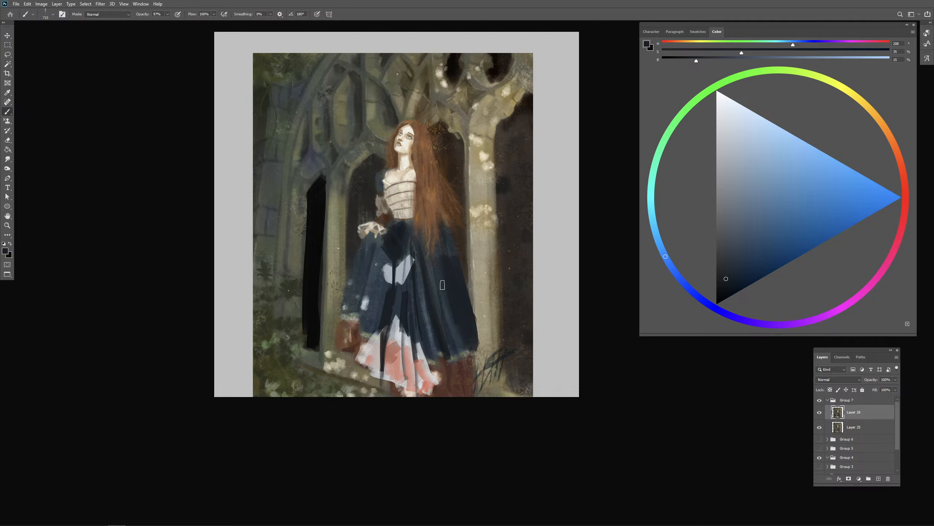
- Touch up the sleeve's outer edge using greys sampled from it and the dark tone of the arch opening beside it
left_click(383, 200, "alt")
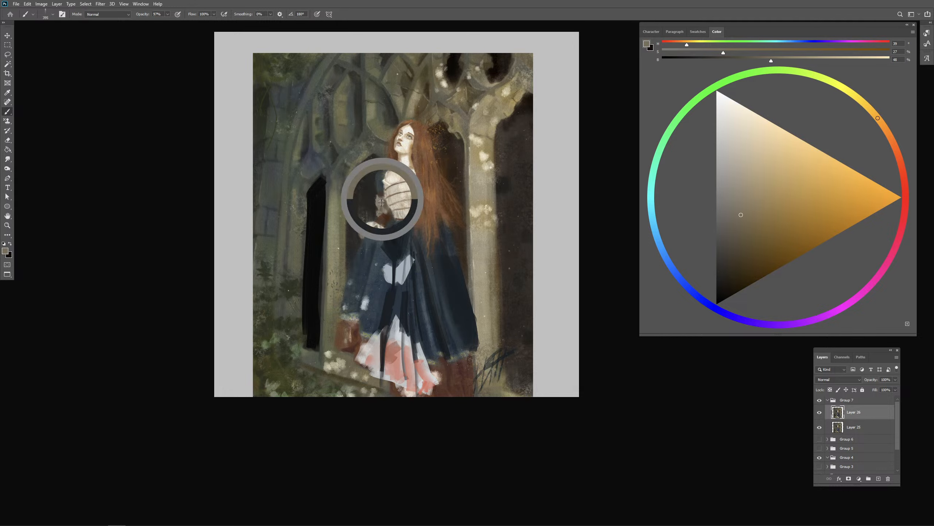
left_click(373, 209, "alt")
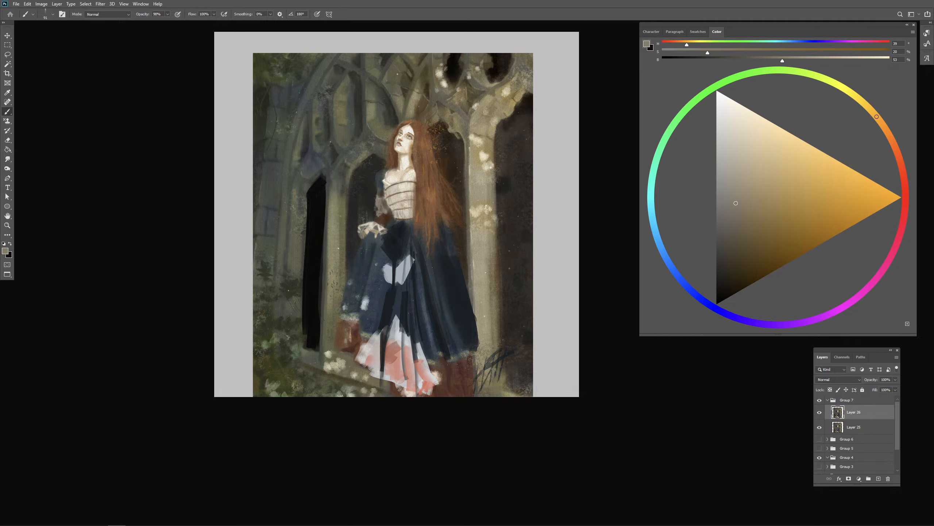
left_click(370, 188, "alt")
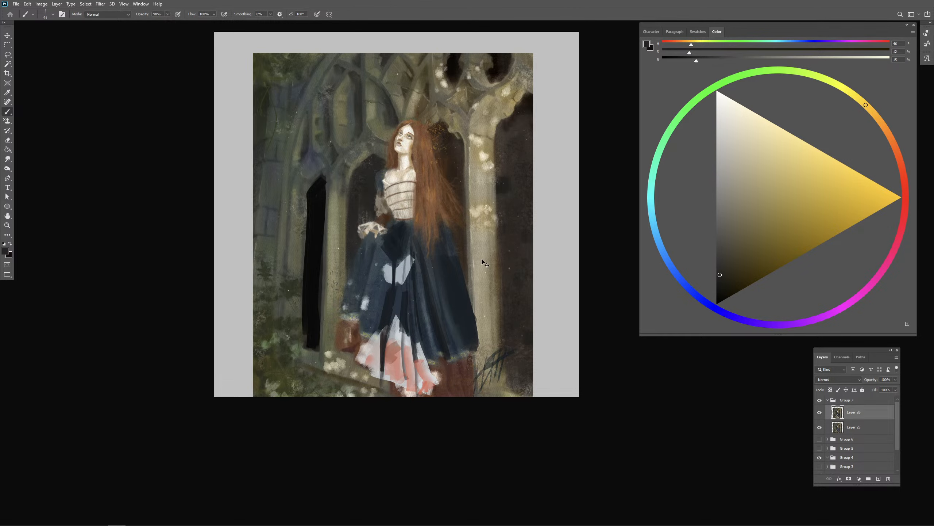
- Paint dark blue folds running down the skirt's left side from beneath the hand
key("ctrl+plus")
left_click_drag(381, 236, 438, 237)
left_click(411, 224, "alt")
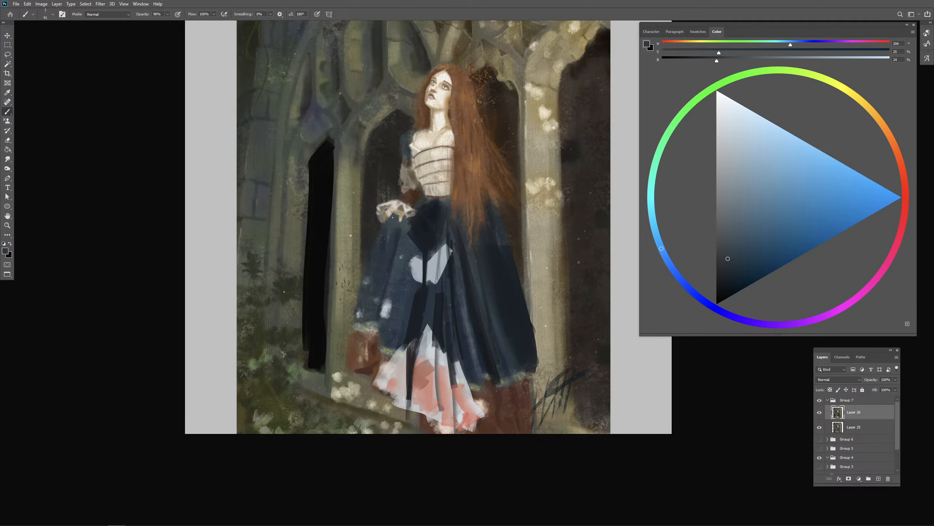
left_click(415, 232, "alt")
left_click_drag(396, 215, 387, 239)
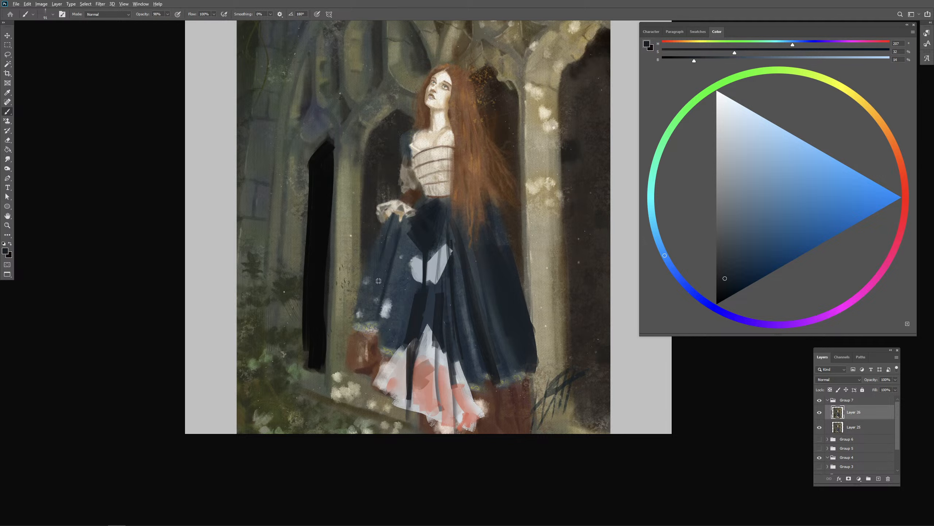
left_click_drag(379, 280, 386, 281)
- Block in a pale patch of light on the skirt's lower left and cut a thin dark blue fold through it
left_click(428, 344, "alt")
mouse_move(411, 332)
left_mouse_down()
mouse_move(374, 322)
mouse_move(363, 340)
mouse_move(373, 323)
mouse_move(374, 344)
mouse_move(386, 313)
mouse_move(374, 316)
mouse_move(389, 308)
mouse_move(370, 345)
left_mouse_up()
left_click(396, 294, "alt")
left_click(385, 286, "alt")
left_click_drag(385, 291, 374, 340)
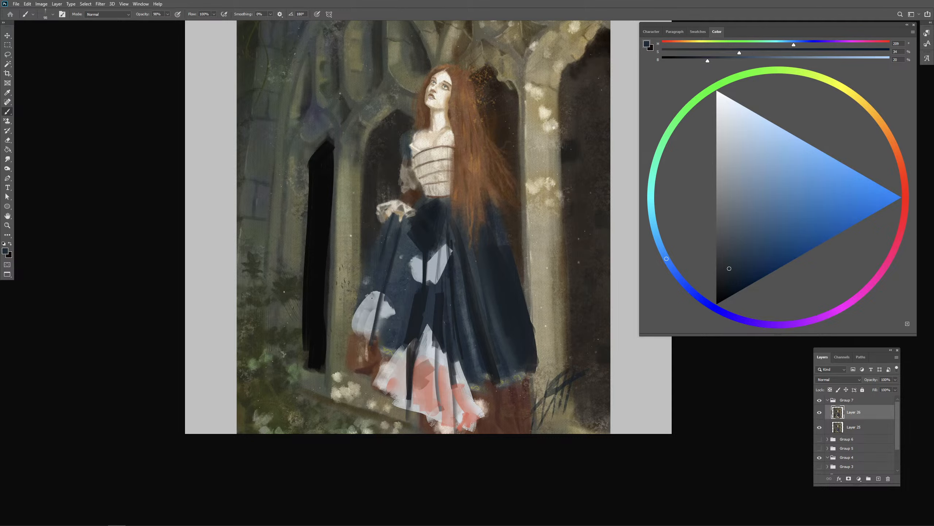
- Restore the hem beneath the pale left patch with dark red-brown sampled from the hem
left_click(364, 347, "alt")
left_click(365, 349, "alt")
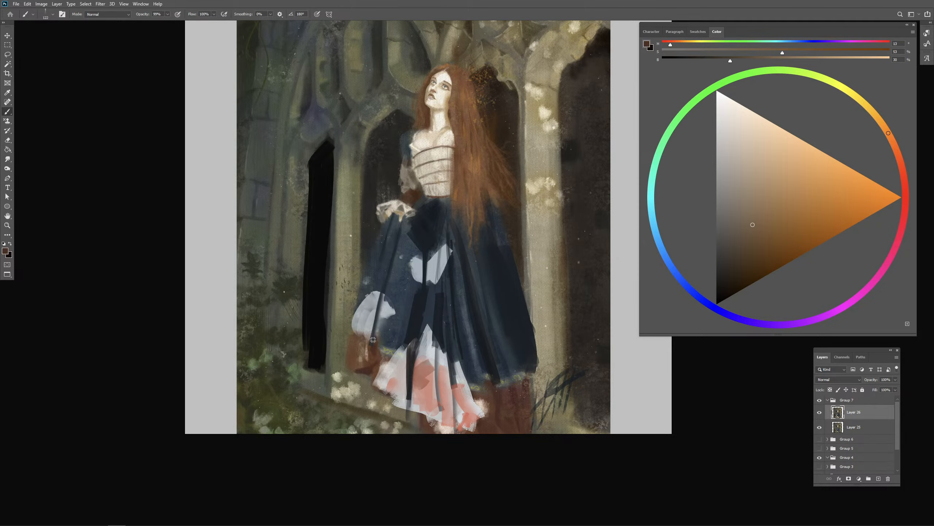
left_click_drag(371, 320, 358, 337)
left_click_drag(371, 326, 363, 343)
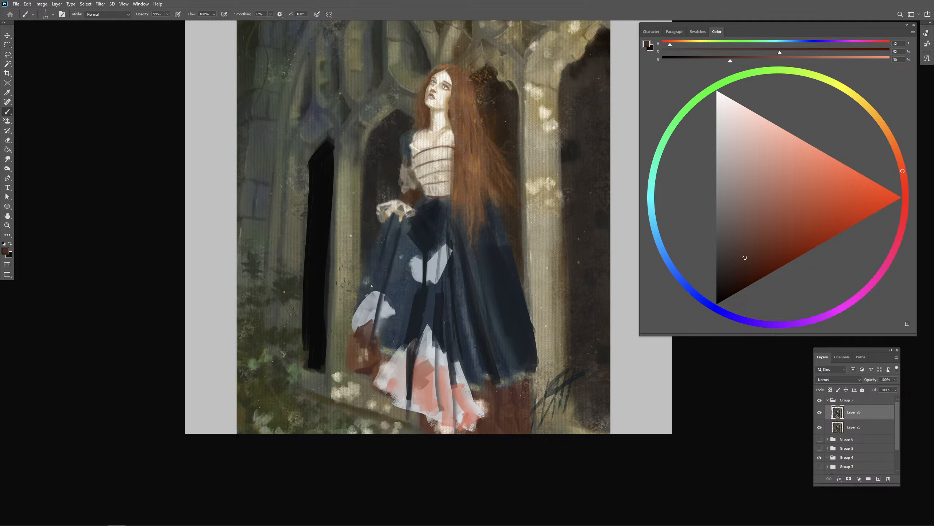
- Trim the pale left patch with sampled skirt blue, adding soft fold strokes along its edges
left_click(375, 273, "alt")
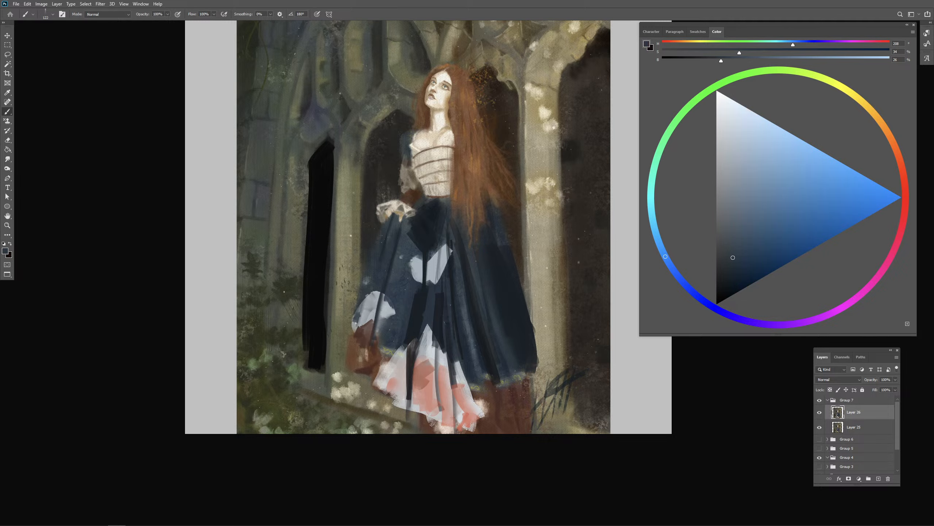
left_click_drag(356, 324, 352, 338)
left_click_drag(397, 300, 390, 303, "alt")
left_click(392, 287, "alt")
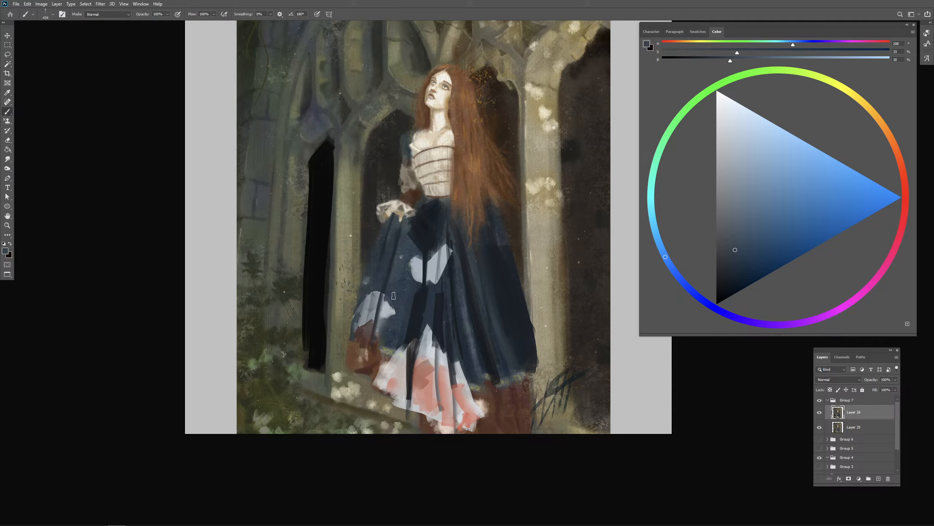
mouse_move(385, 299)
left_mouse_down()
mouse_move(378, 333)
mouse_move(404, 286)
left_mouse_up()
- Break up the pale patch on the skirt's front with mid and dark blue vertical folds
left_click(409, 283, "alt")
mouse_move(419, 263)
left_mouse_down()
mouse_move(416, 280)
mouse_move(436, 253)
left_mouse_up()
left_click(423, 298, "alt")
mouse_move(434, 251)
left_mouse_down()
mouse_move(432, 284)
mouse_move(446, 268)
left_mouse_up()
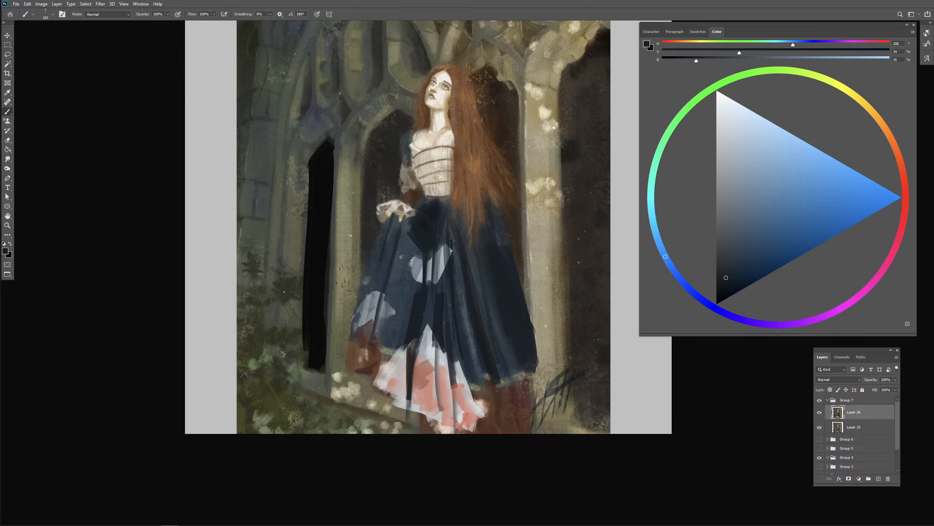
- Paste the reference photo as a new layer and move it off the figure into the blank area beside the painting
key("ctrl+v")
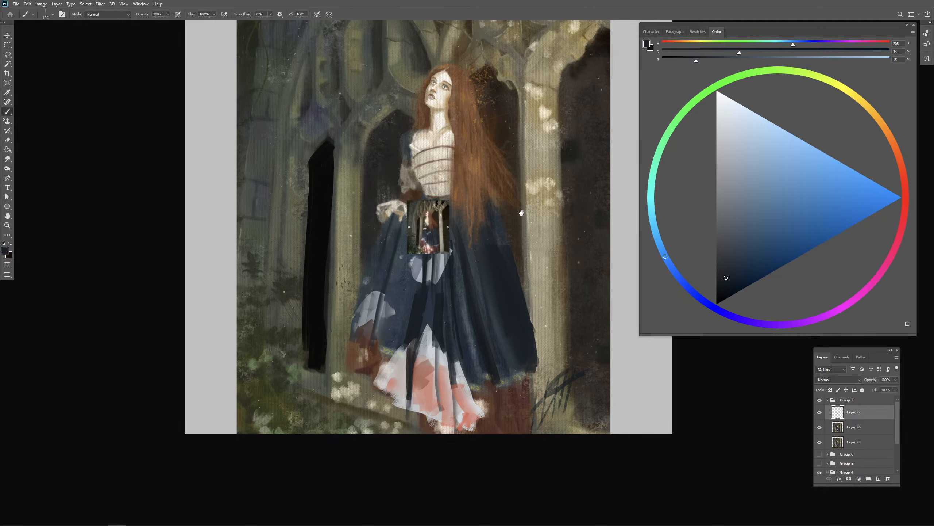
mouse_move(480, 212)
left_mouse_down()
mouse_move(333, 236)
mouse_move(506, 211)
left_mouse_up()
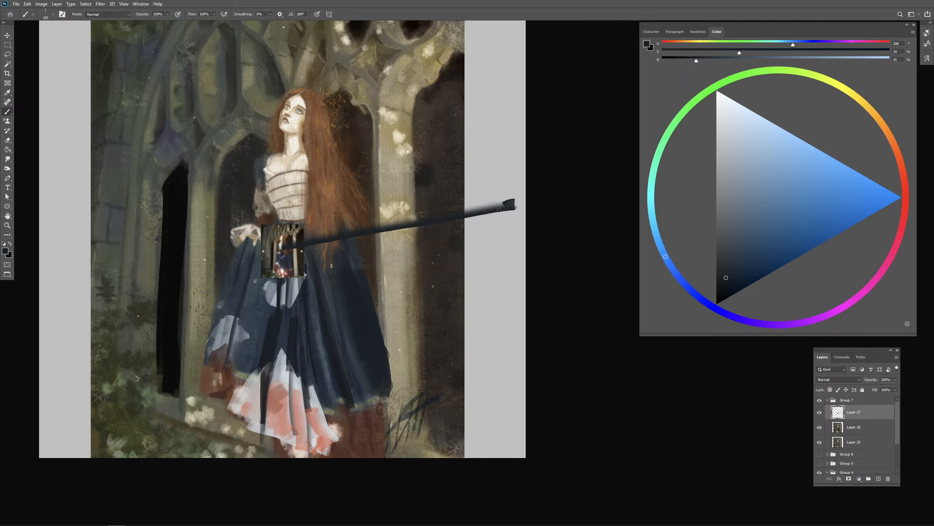
key("ctrl+z")
key("v")
left_click_drag(332, 265, 549, 234)
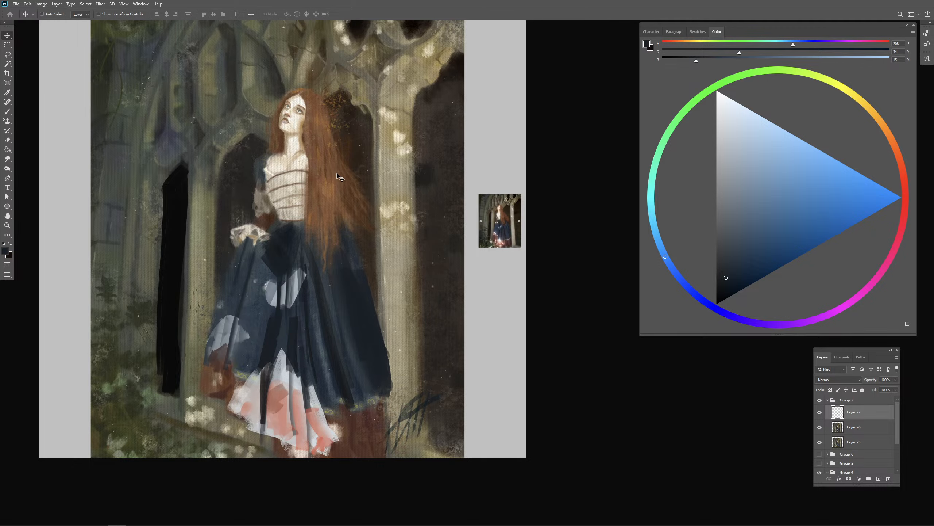
- Extend the canvas to the right with the Crop tool and move the reference photo toward the added area
left_click(41, 5)
left_click(8, 74)
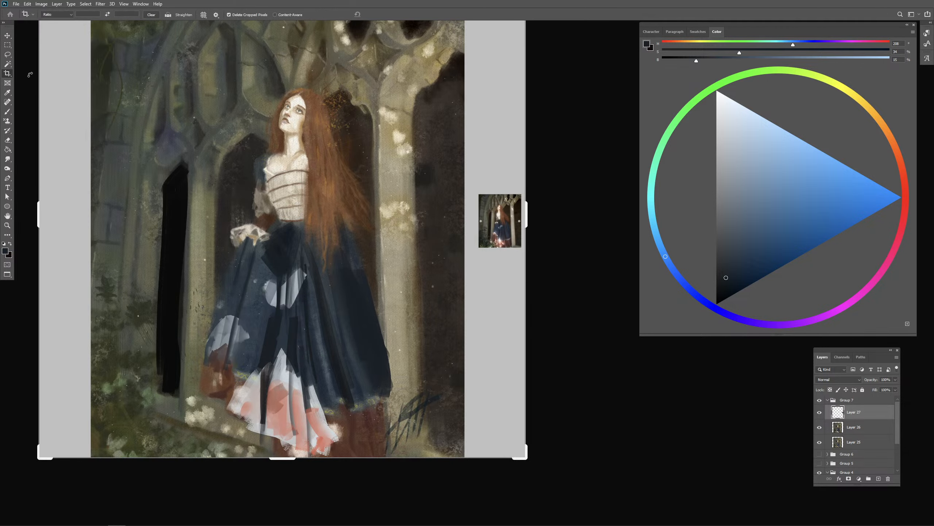
left_click_drag(530, 220, 685, 214)
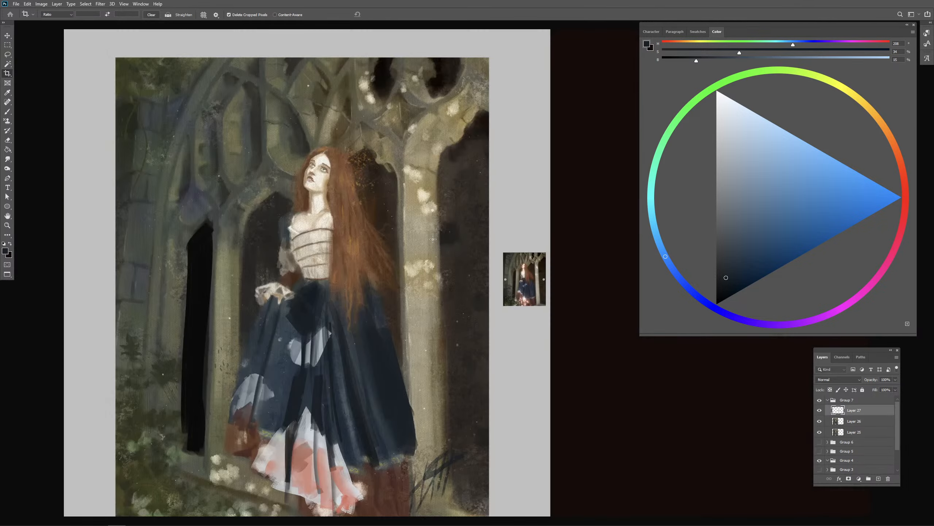
left_click_drag(480, 253, 442, 235)
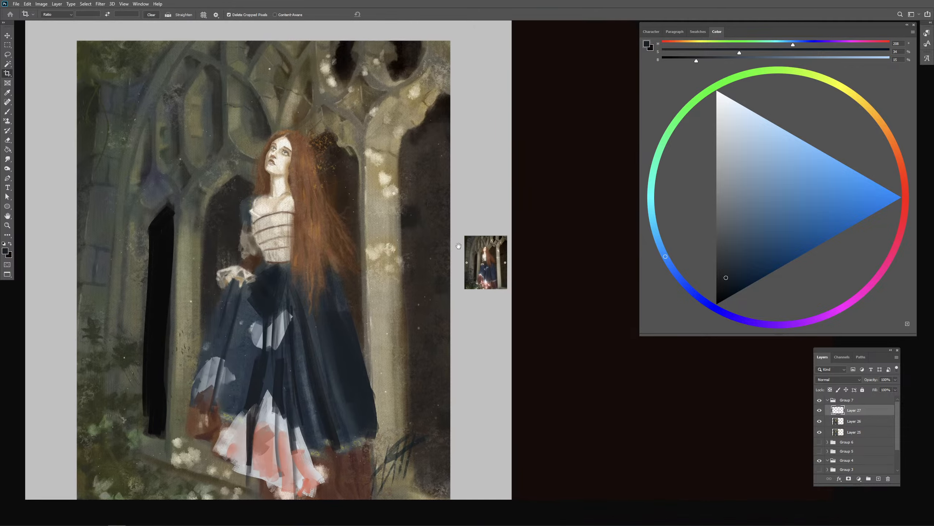
key("v")
mouse_move(499, 255)
left_mouse_down()
mouse_move(424, 254)
mouse_move(530, 221)
mouse_move(538, 255)
left_mouse_up()
- Select the reference photo, enlarge it with Free Transform to about the painting's height, and place it beside the painting
left_click(7, 44)
right_click(514, 232)
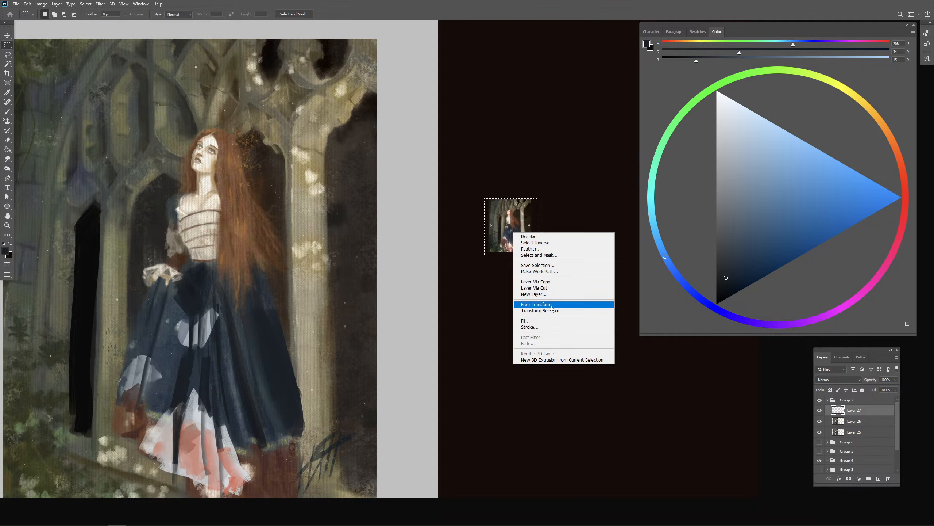
left_click(537, 304)
left_click_drag(485, 226, 163, 248)
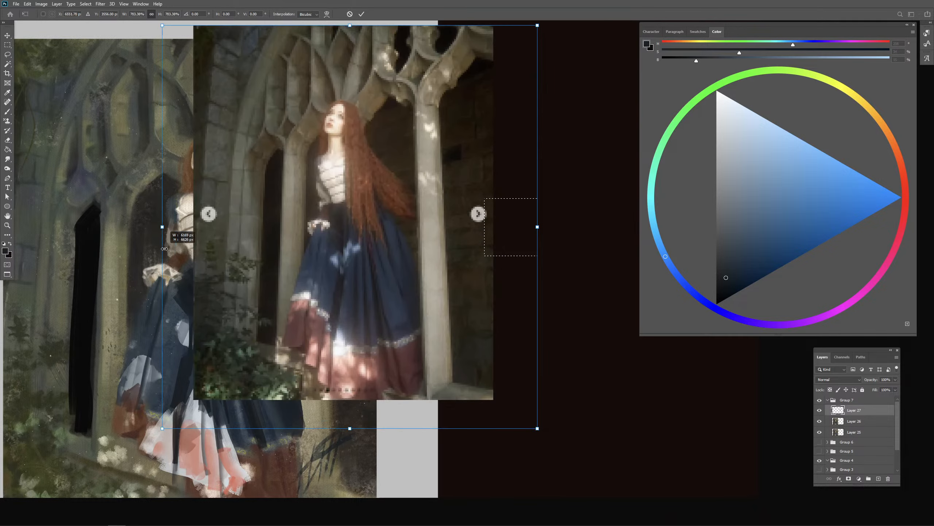
left_click_drag(326, 244, 524, 271)
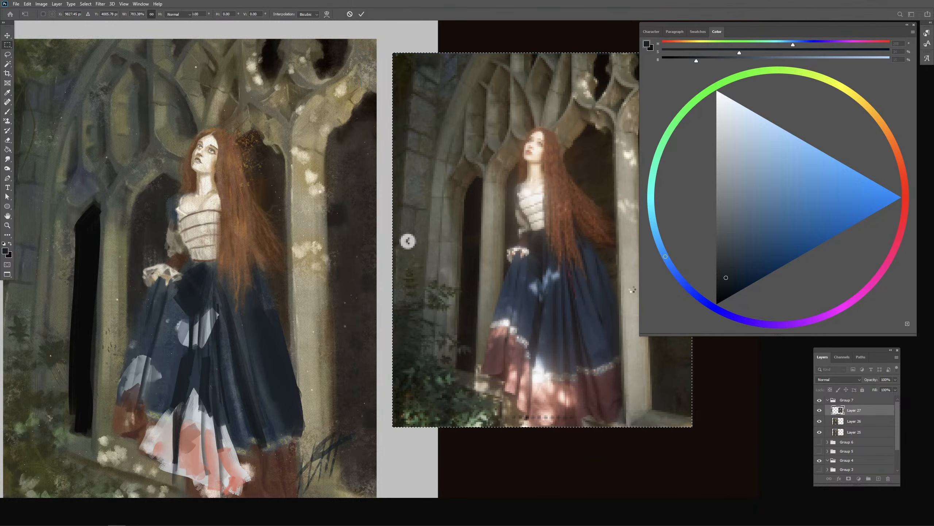
key("Return")
- Return to the Brush tool and refine the folds on the skirt's front light patch with sampled dark and pale blues
left_click_drag(556, 332, 607, 338)
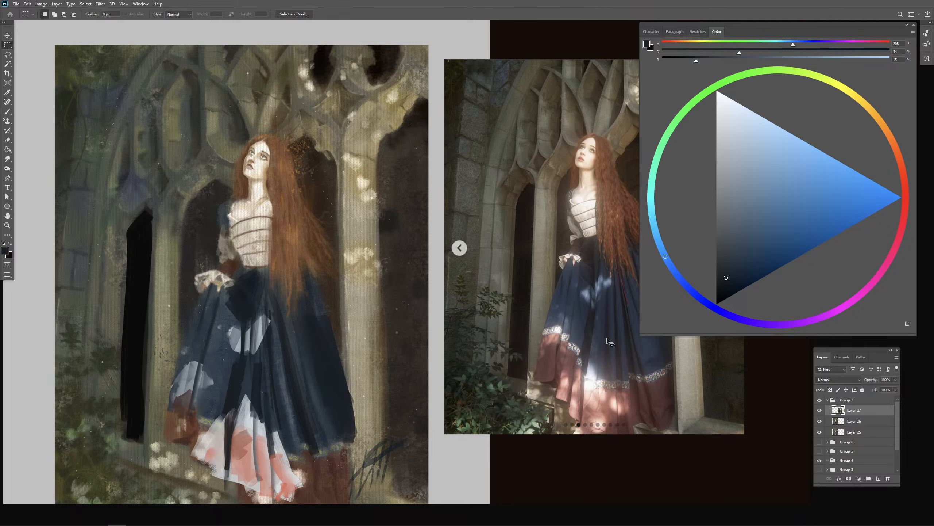
key("ctrl+minus")
left_click_drag(422, 343, 356, 335)
key("b")
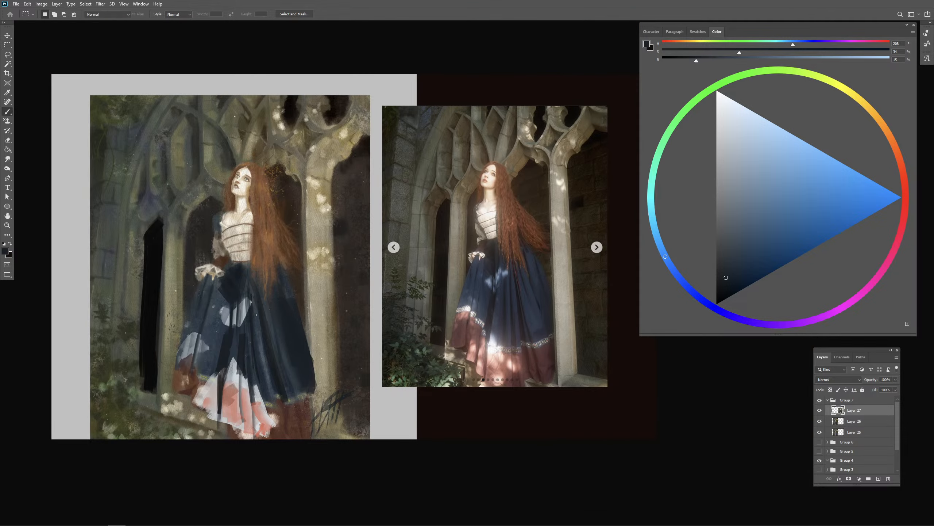
left_click(260, 312, "alt")
left_click(251, 311, "alt")
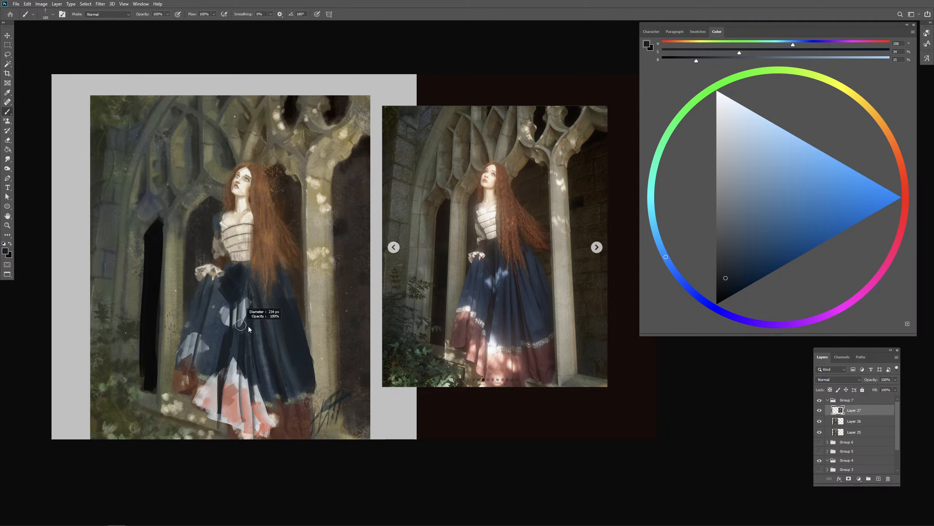
left_click_drag(243, 306, 238, 326)
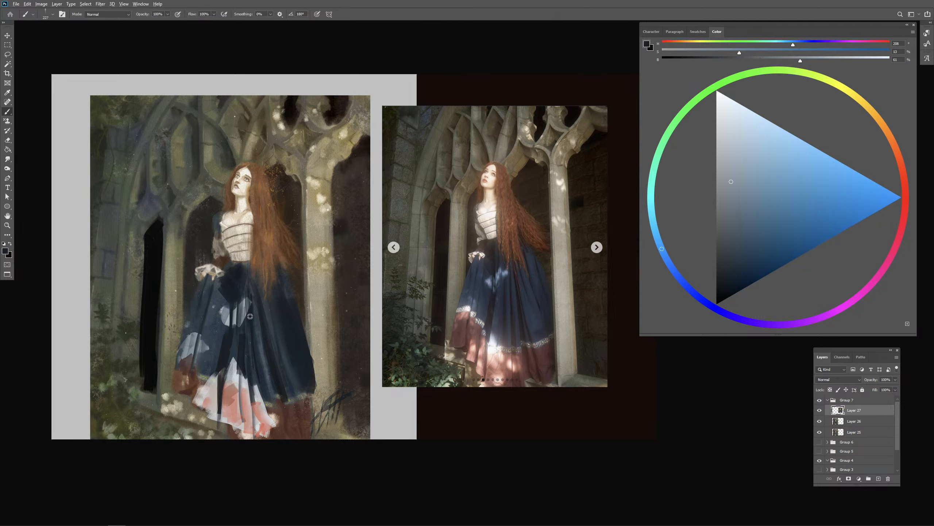
left_click(251, 313, "alt")
left_click_drag(249, 307, 243, 320)
- Sample the bright light on the reference photo's skirt, lighten it to near-white, and paint highlights down the underskirt's middle
left_click(492, 342, "alt")
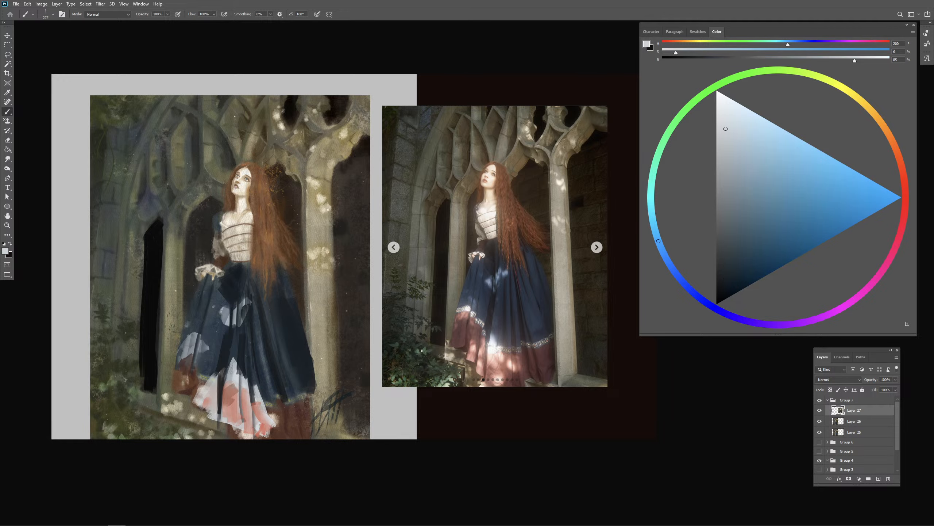
left_click_drag(730, 113, 719, 103)
right_click(236, 388, "alt")
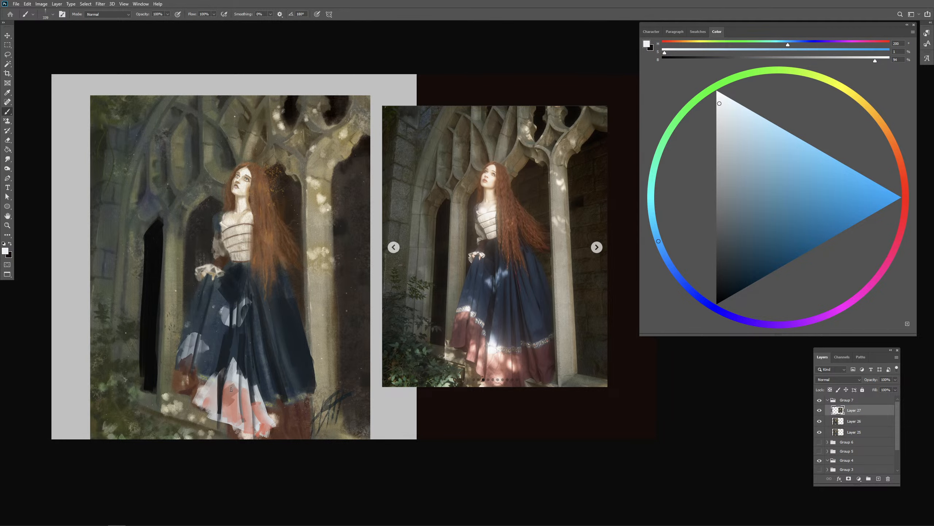
right_click(233, 380, "alt")
mouse_move(235, 350)
left_mouse_down()
mouse_move(233, 379)
mouse_move(241, 380)
left_mouse_up()
left_click_drag(241, 357, 248, 386)
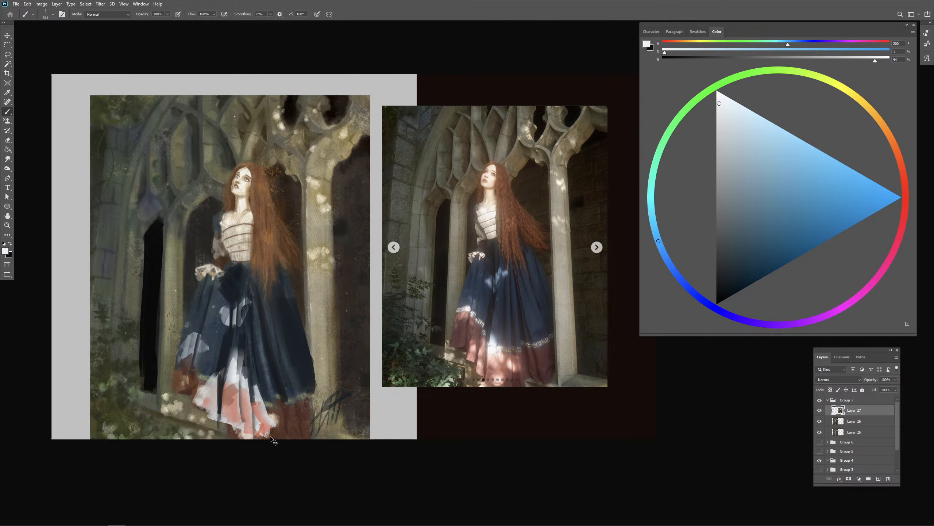
key("ctrl+minus")
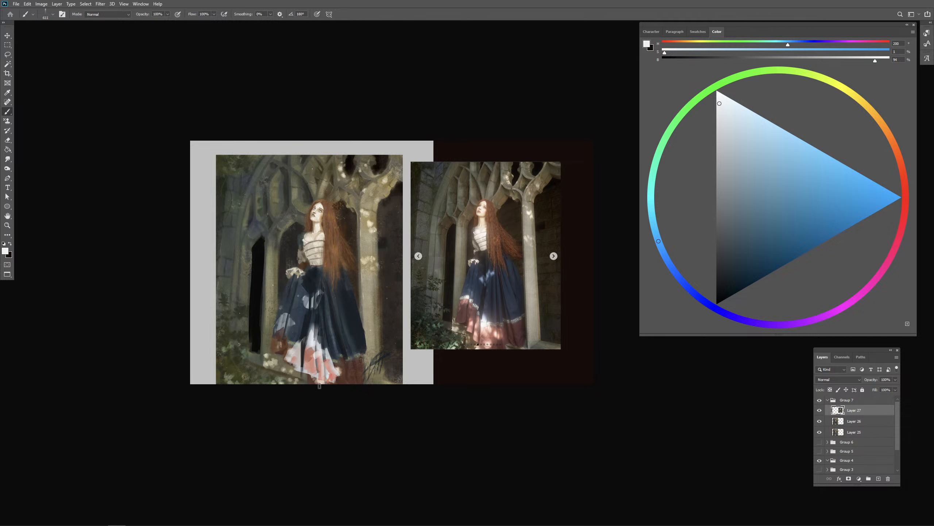
- Sample the hem's dark red-brown and the skirt's dark blue, and touch up the hem and front folds with them
left_click(345, 374, "alt")
right_click(344, 370, "alt")
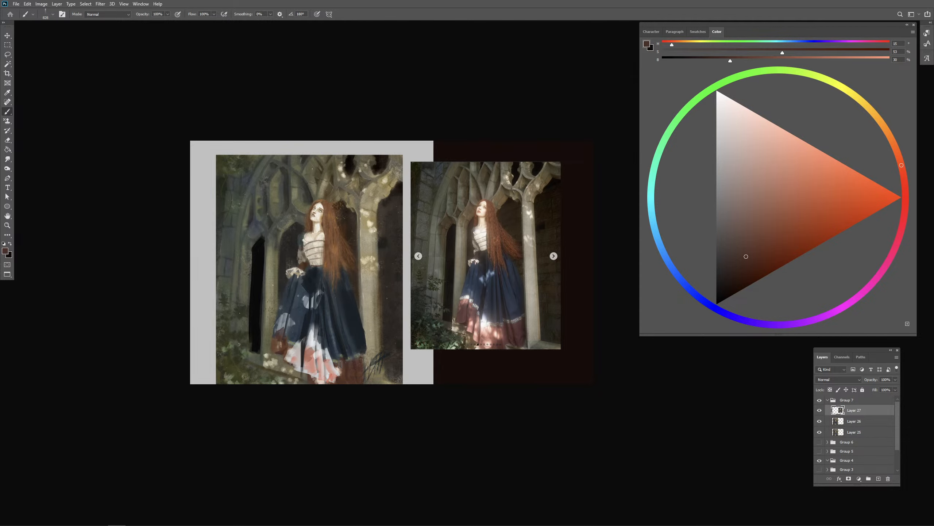
left_click(315, 318, "alt")
left_click(312, 282, "alt")
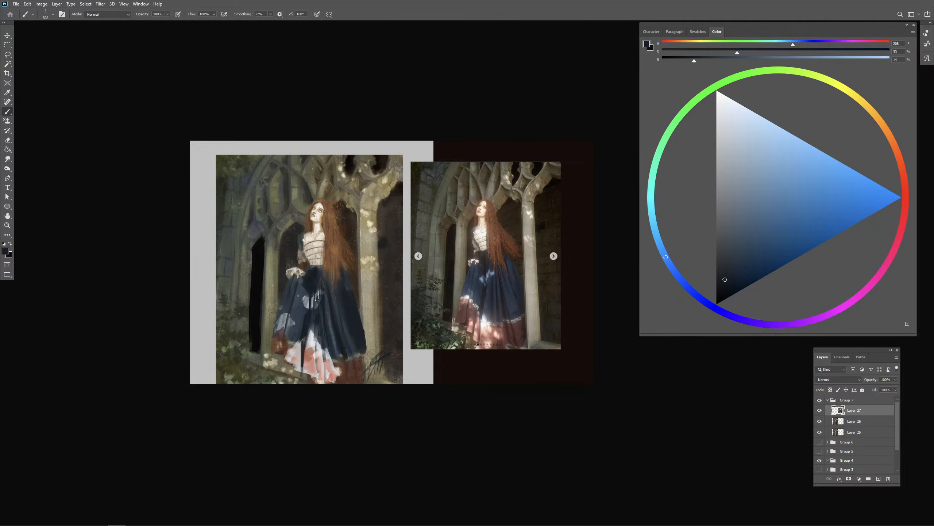
right_click(315, 266, "alt")
right_click(315, 266, "alt")
- Sample near-black tones and darken the narrow window opening and the recesses around the column behind the woman
left_click(259, 265, "alt")
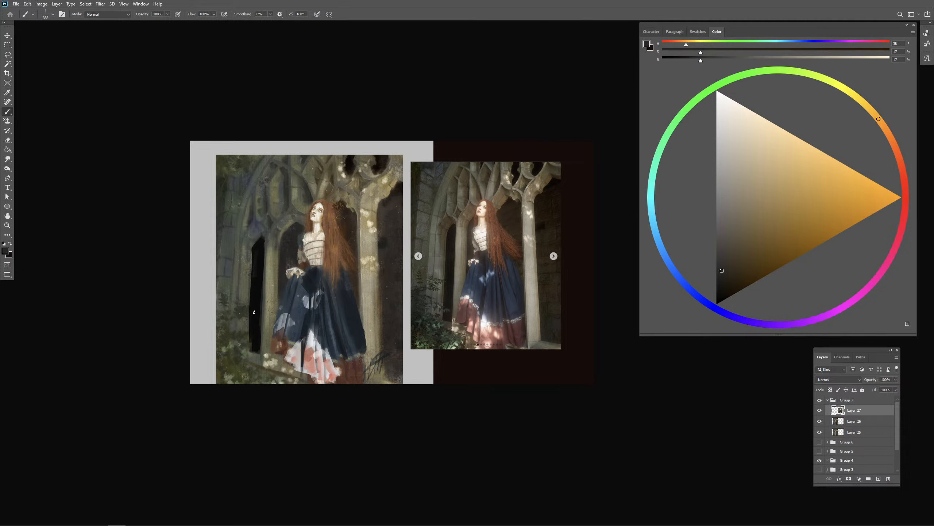
left_click(260, 246, "alt")
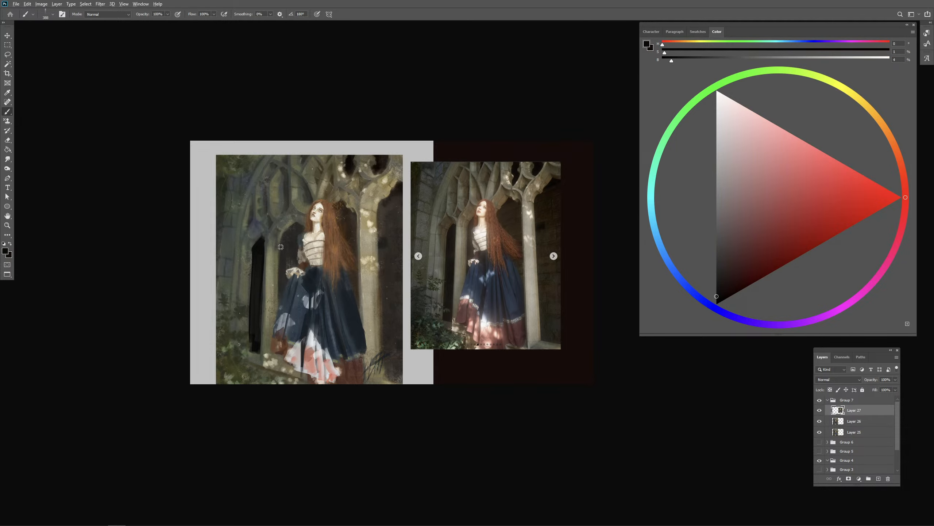
left_click(261, 253, "alt")
right_click(345, 225, "alt")
mouse_move(399, 186)
left_mouse_down()
mouse_move(363, 246)
mouse_move(340, 229)
left_mouse_up()
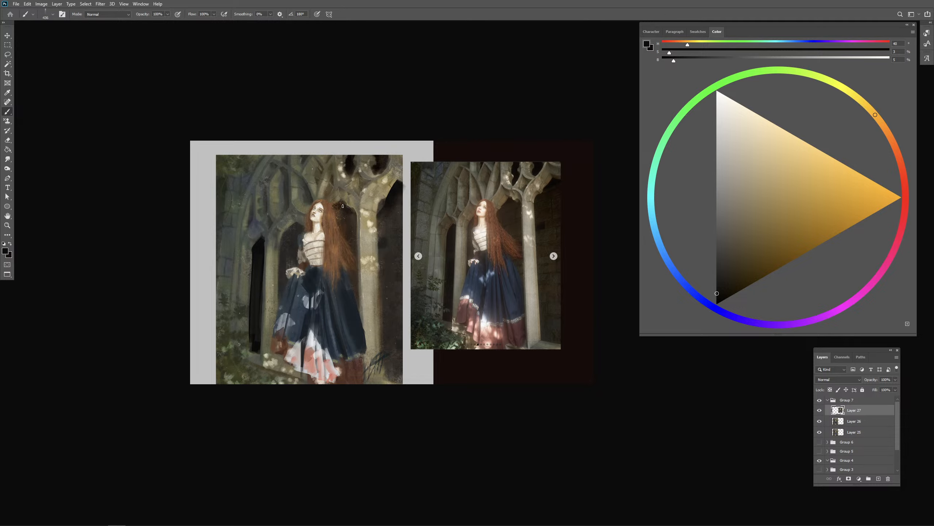
right_click(365, 182, "alt")
left_click_drag(385, 151, 387, 169)
- Sample the foliage's dark green, deepen it to near-black, and block in the painting's lower-left corner with a large brush
left_click(225, 361, "alt")
left_click(228, 352, "alt")
left_click(725, 279)
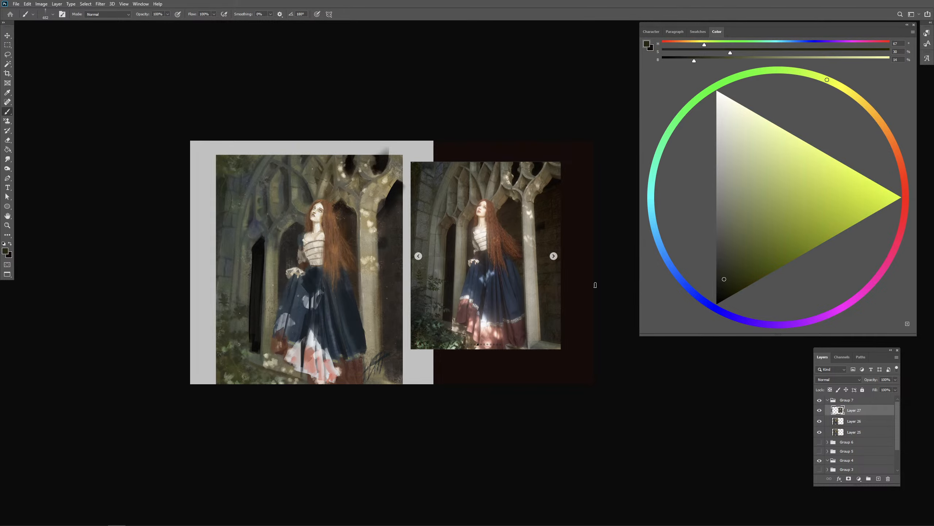
right_click(255, 329, "alt")
mouse_move(205, 340)
left_mouse_down()
mouse_move(235, 390)
mouse_move(230, 359)
left_mouse_up()
left_click_drag(723, 284, 720, 290)
left_click_drag(206, 361, 245, 433)
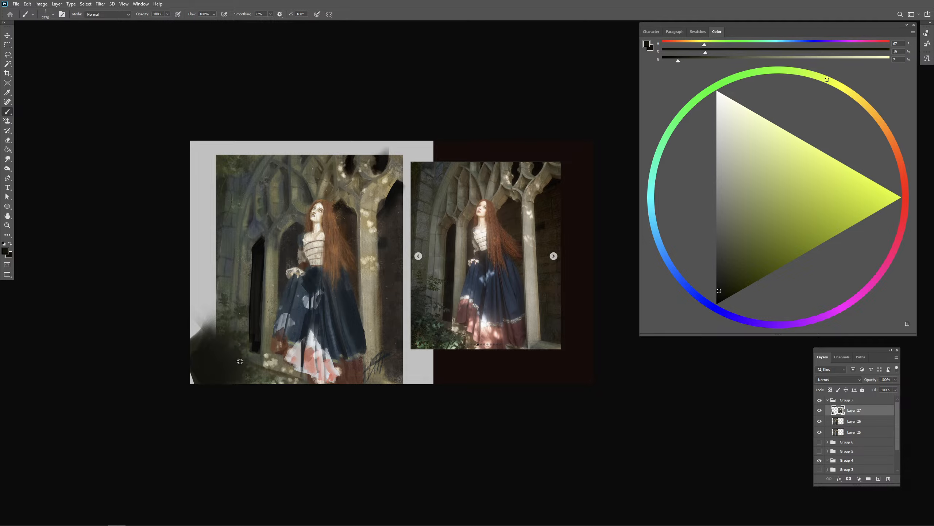
- Add smaller dark strokes through the lower-left foliage and over the painting's left edge with adjusted brush sizes
right_click(247, 362, "alt")
mouse_move(226, 324)
left_mouse_down()
mouse_move(225, 349)
mouse_move(230, 328)
mouse_move(236, 344)
mouse_move(229, 359)
mouse_move(259, 373)
left_mouse_up()
right_click(230, 329, "alt")
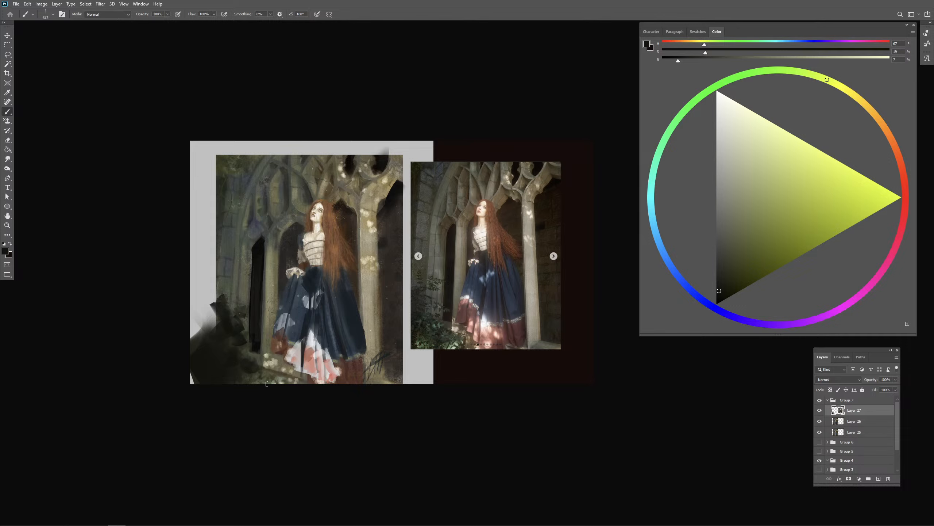
left_click(201, 294, "alt")
mouse_move(197, 318)
left_mouse_down()
mouse_move(197, 383)
mouse_move(208, 383)
left_mouse_up()
left_click_drag(213, 294, 217, 383)
left_click(235, 352, "alt")
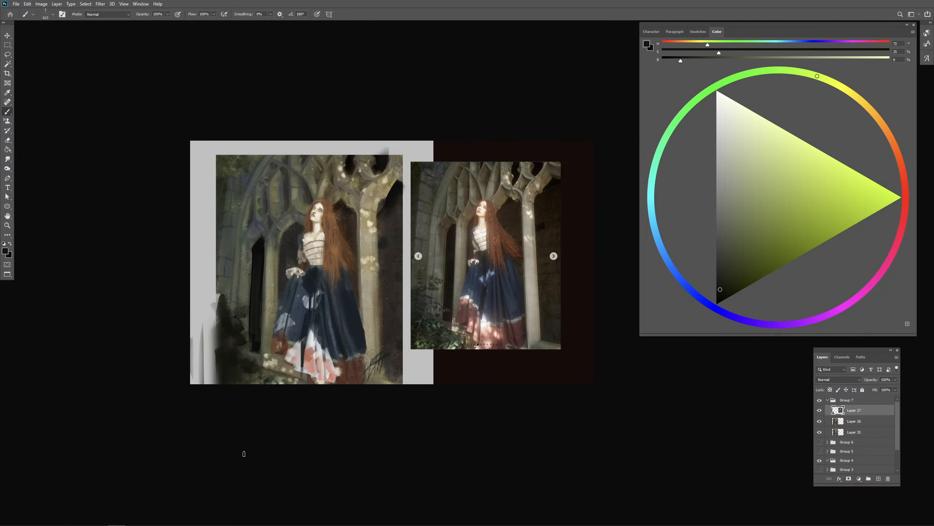
- Circle the area below the cuff on the reference photo, pick a bright red, and undo the annotation marks
left_click_drag(301, 333, 283, 313)
key("ctrl+plus")
key("ctrl+plus")
left_click(906, 194)
mouse_move(516, 255)
left_mouse_down()
mouse_move(509, 268)
mouse_move(455, 274)
mouse_move(483, 275)
left_mouse_up()
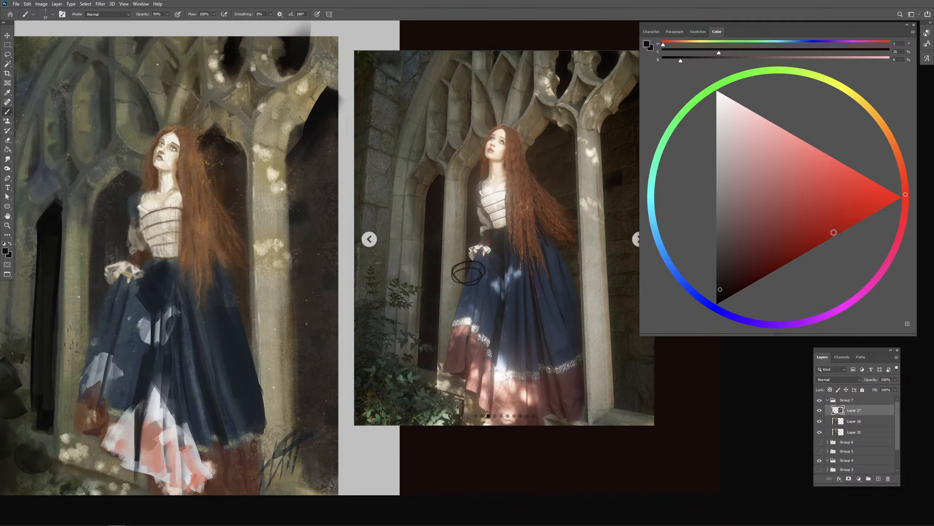
left_click(854, 210)
key("ctrl+z")
key("ctrl+z")
left_click_drag(357, 352, 517, 325)
key("ctrl+z")
- Sample dark tones from the narrow window and retouch its interior and the dark area beside the skirt
left_click_drag(231, 247, 229, 247)
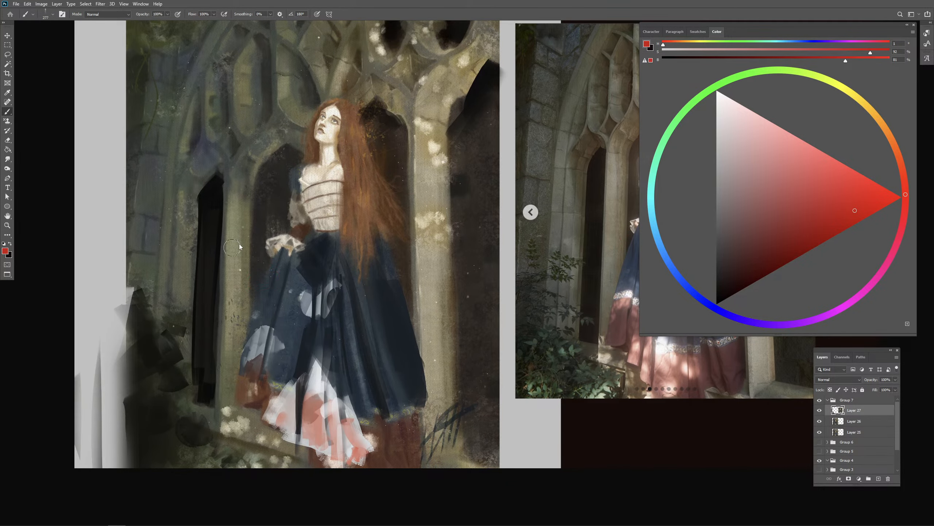
left_click(213, 254, "alt")
mouse_move(271, 284)
left_mouse_down()
mouse_move(219, 262)
mouse_move(264, 287)
mouse_move(253, 301)
mouse_move(269, 269)
mouse_move(251, 301)
left_mouse_up()
left_click(218, 261, "alt")
left_click(214, 261, "alt")
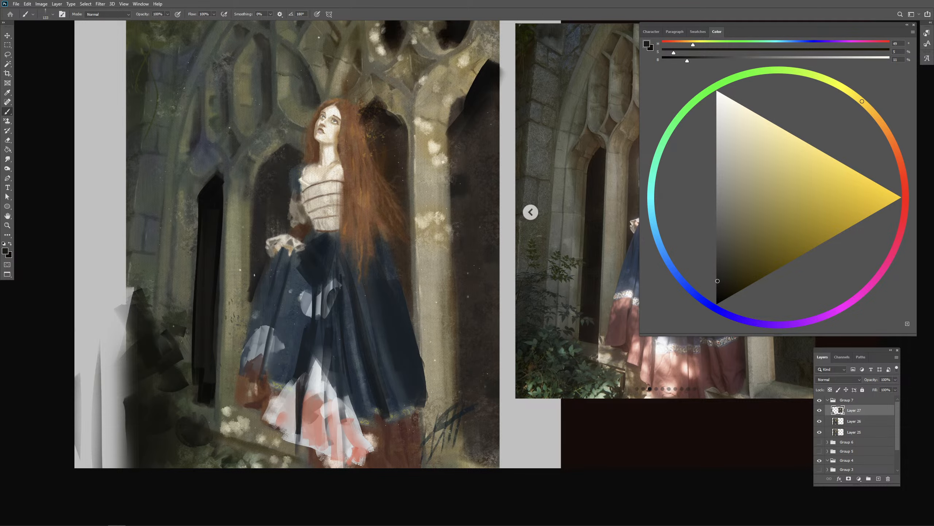
left_click(267, 278, "alt")
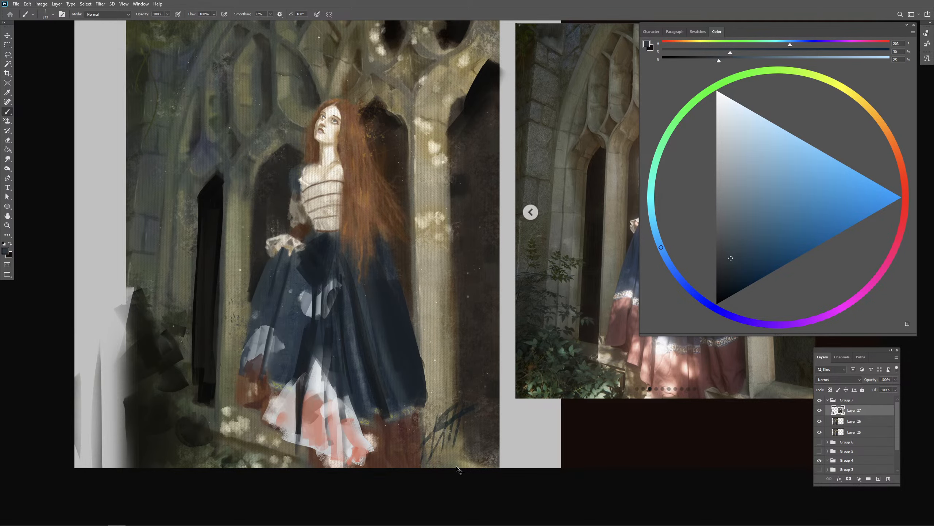
key("ctrl+minus")
left_click_drag(487, 397, 299, 388)
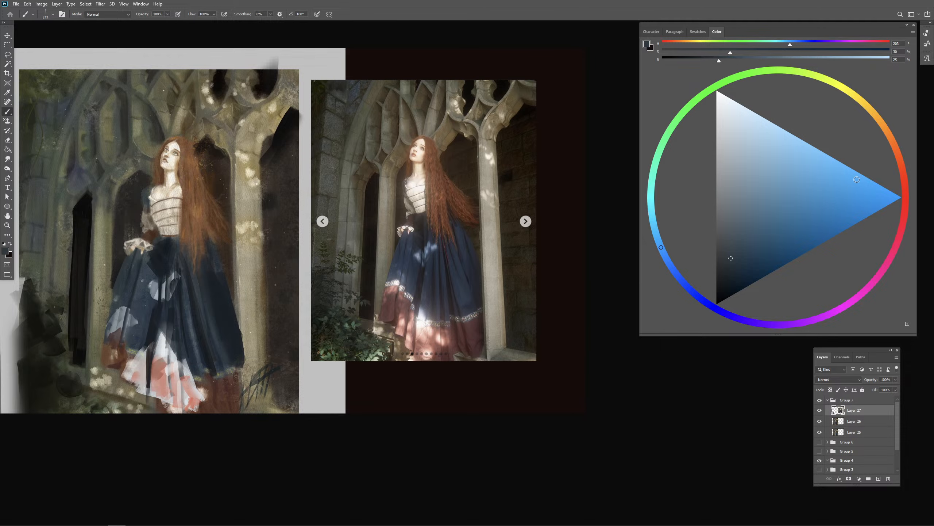
left_click(900, 164)
left_click_drag(425, 219, 485, 258)
key("ctrl+plus")
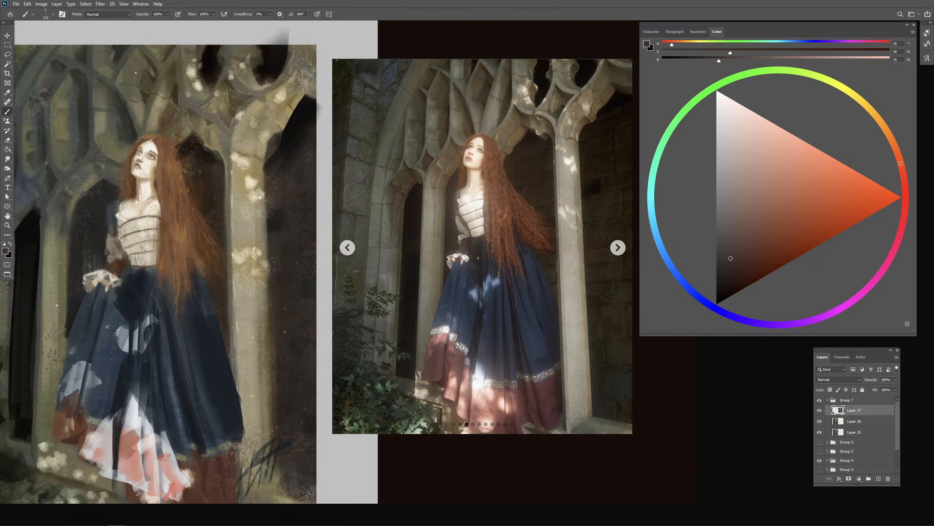
left_click_drag(486, 220, 607, 192)
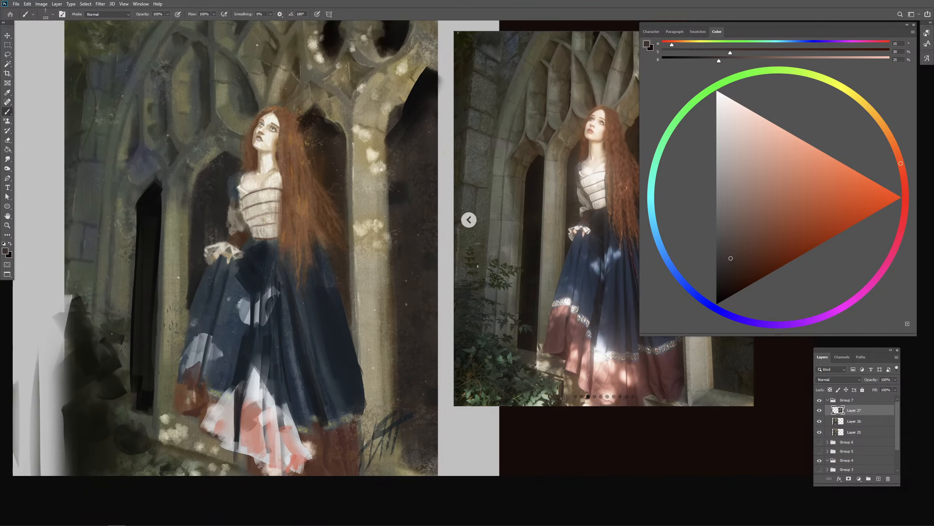
- Sample cream from the bodice, undo the first strokes at the waist, and retouch the bodice's lower and side edges
left_click(274, 184, "alt")
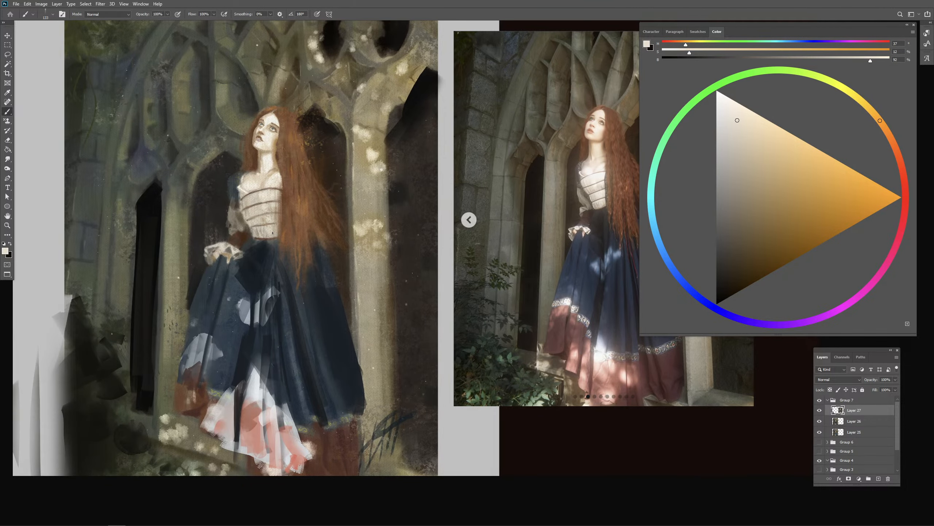
mouse_move(272, 233)
left_mouse_down()
mouse_move(276, 190)
mouse_move(276, 221)
mouse_move(277, 198)
mouse_move(285, 201)
mouse_move(275, 220)
mouse_move(279, 211)
mouse_move(279, 232)
mouse_move(280, 202)
mouse_move(281, 241)
mouse_move(249, 220)
left_mouse_up()
key("ctrl+z")
key("ctrl+z")
left_click(287, 195, "alt")
left_click(273, 244, "alt")
left_click(250, 220, "alt")
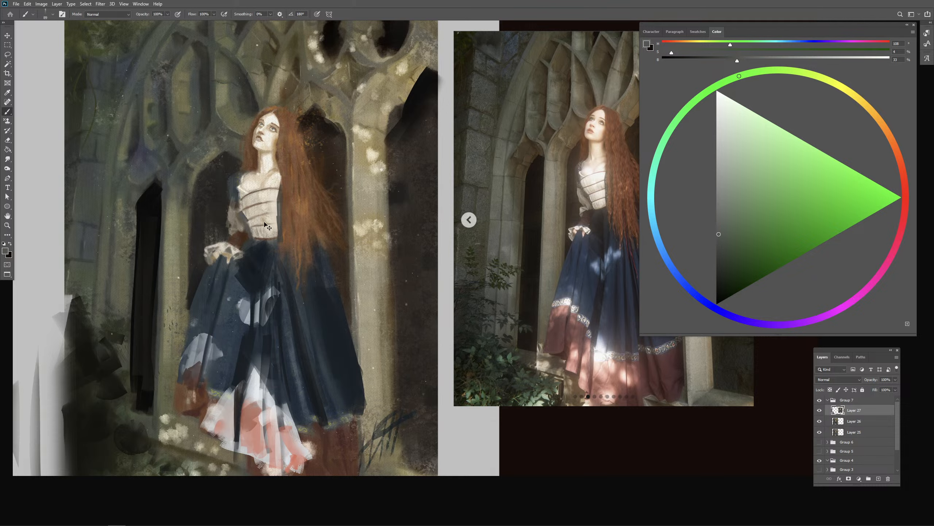
- Set up a hard round brush in bright red and add a new layer above the painting for annotations
left_click(898, 180)
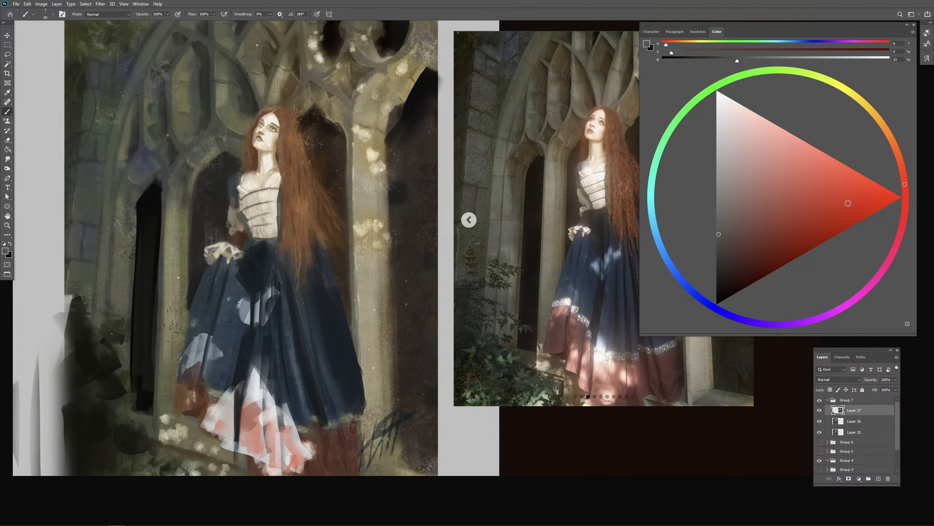
left_click(863, 205)
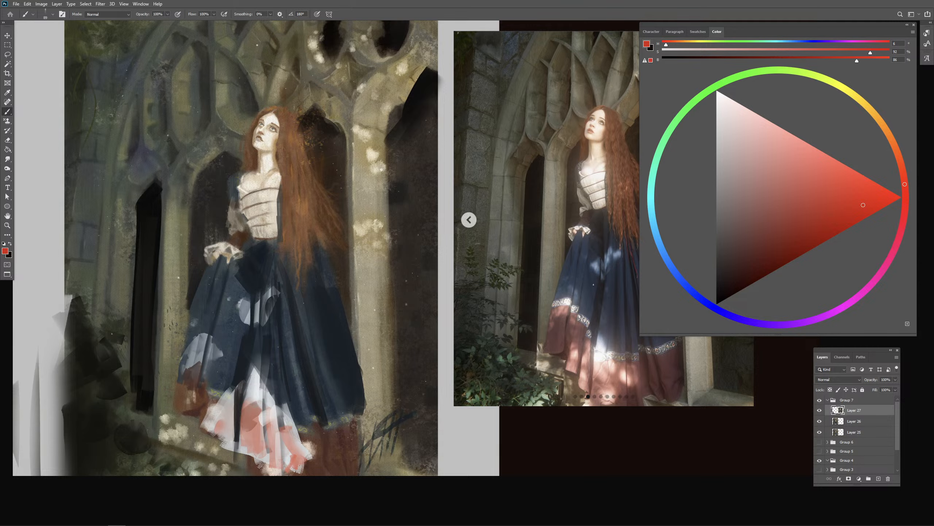
left_click_drag(596, 267, 534, 291)
key("period")
key("period")
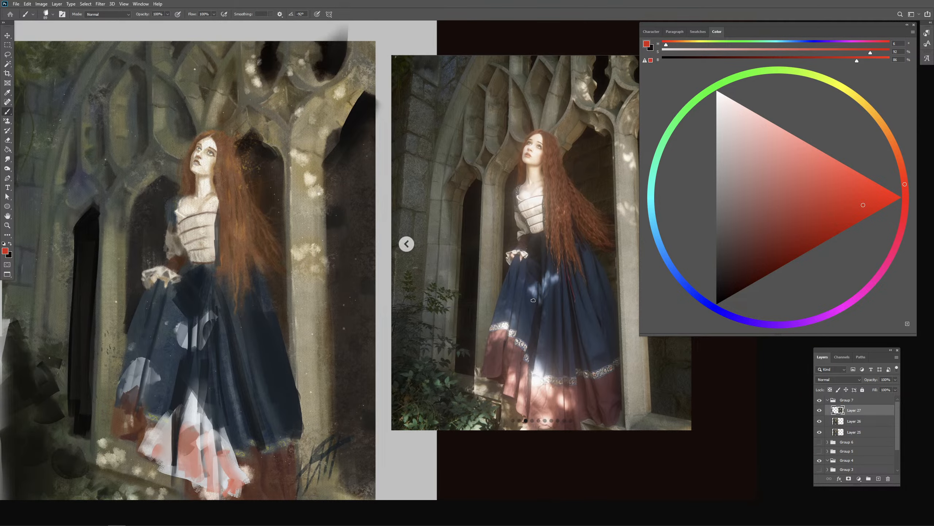
key("period")
key("ctrl+plus")
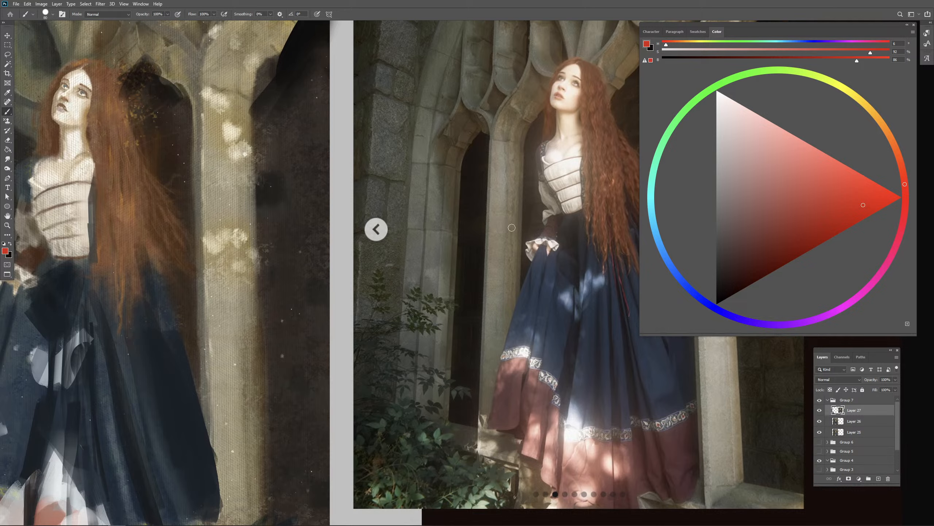
left_click_drag(530, 230, 452, 239)
left_click(878, 479)
- Trace the bodice's left contour in red from the neckline to the waist, comparing it with the reference photo
mouse_move(468, 188)
left_mouse_down()
mouse_move(588, 157)
mouse_move(589, 252)
left_mouse_up()
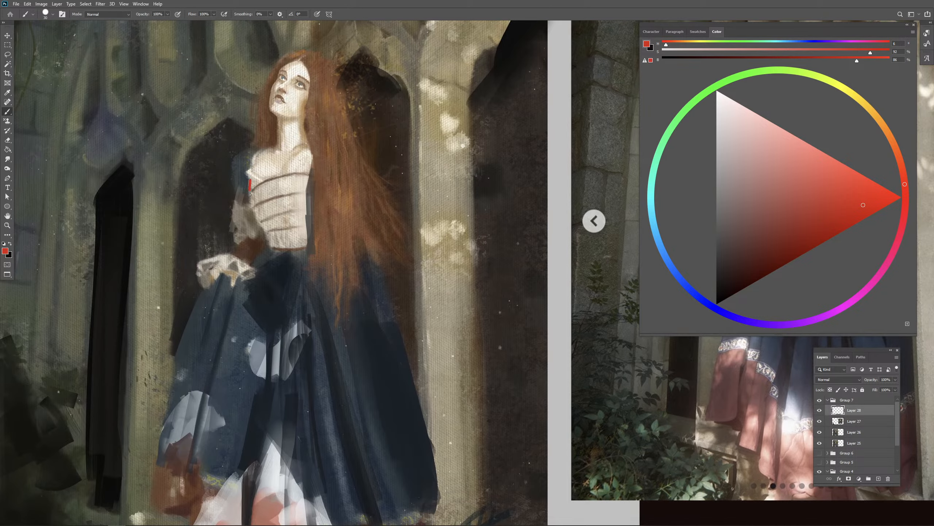
left_click_drag(250, 195, 273, 249)
left_click_drag(405, 339, 398, 353)
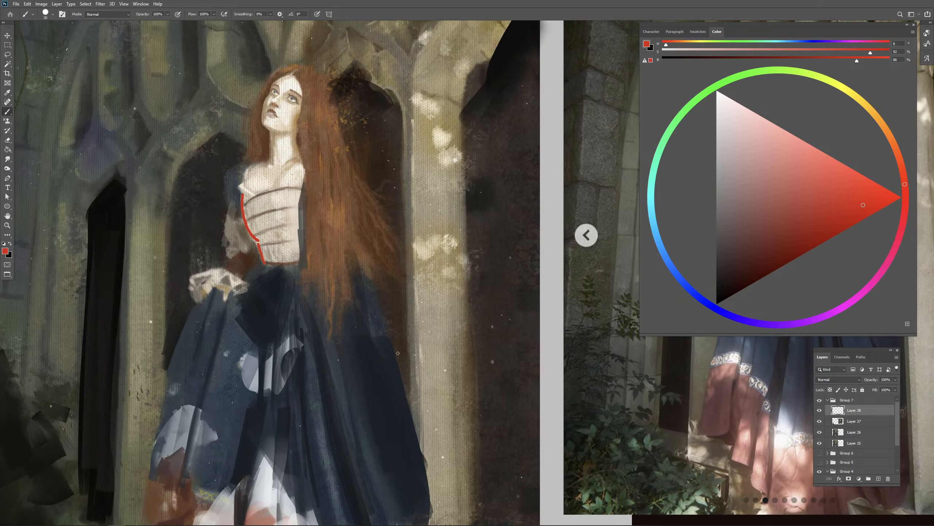
left_click_drag(250, 176, 243, 193)
left_click_drag(468, 337, 344, 350)
mouse_move(562, 294)
left_mouse_down()
mouse_move(441, 322)
mouse_move(650, 297)
left_mouse_up()
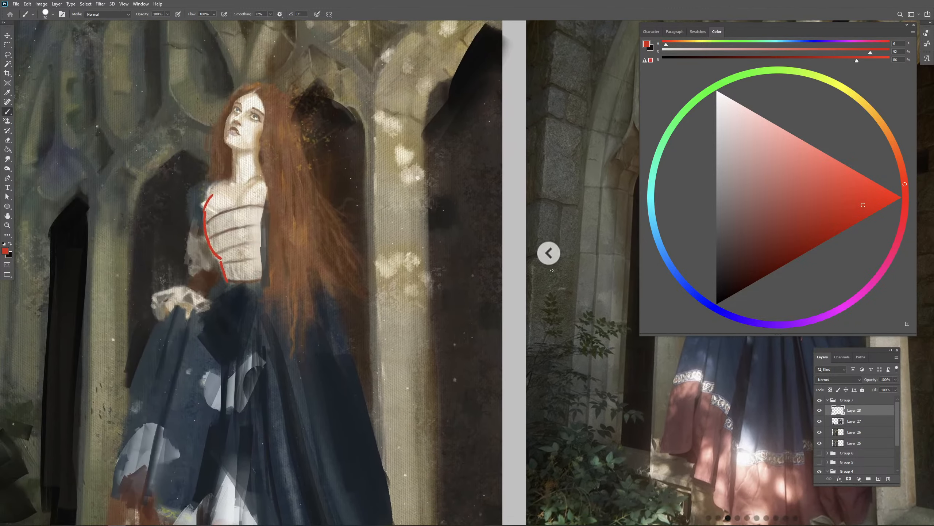
- Erase the red guide line along the painted bodice's side and return to the Brush tool
key("e")
left_click_drag(208, 225, 224, 255)
key("b")
- Sample the skirt's dark blue and cut in the bodice's left side above the waist, undoing the last strokes
key("ctrl+minus")
mouse_move(311, 280)
left_mouse_down()
mouse_move(349, 260)
mouse_move(340, 238)
left_mouse_up()
left_click(347, 271, "alt")
mouse_move(372, 272)
left_mouse_down()
mouse_move(235, 267)
mouse_move(334, 267)
left_mouse_up()
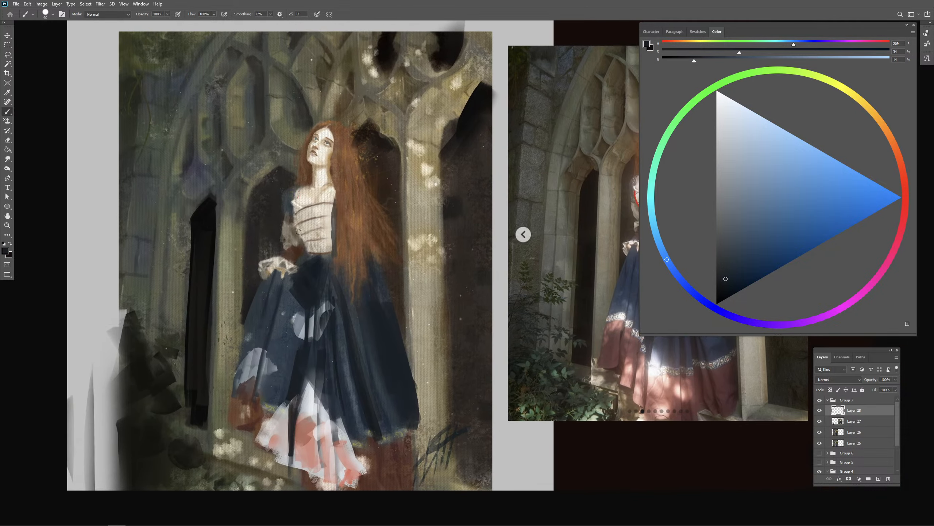
left_click_drag(297, 233, 298, 229)
key("ctrl+z")
key("ctrl+z")
key("ctrl+z")
- Erase the excess dark paint along the bodice's left side from the neckline to the waist
key("2")
key("6")
key("0")
key("e")
mouse_move(299, 196)
left_mouse_down()
mouse_move(295, 217)
mouse_move(308, 253)
mouse_move(297, 240)
mouse_move(307, 248)
left_mouse_up()
- Sample grey and beige tones around the sleeve and repaint the gap between the sleeve and the bodice
key("b")
left_click(291, 233, "alt")
left_click(291, 232, "alt")
left_click(291, 214, "alt")
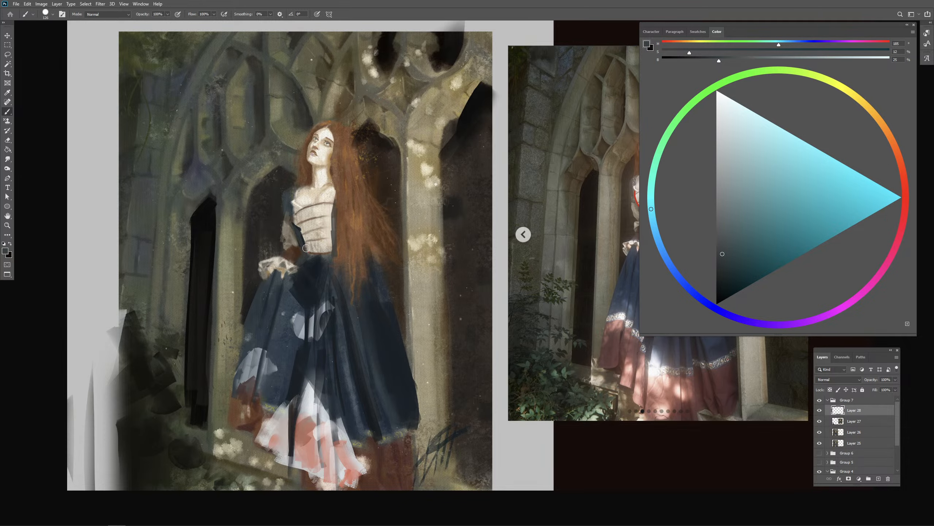
left_click_drag(412, 255, 413, 265)
right_click(303, 236, "alt")
left_click(298, 228, "alt")
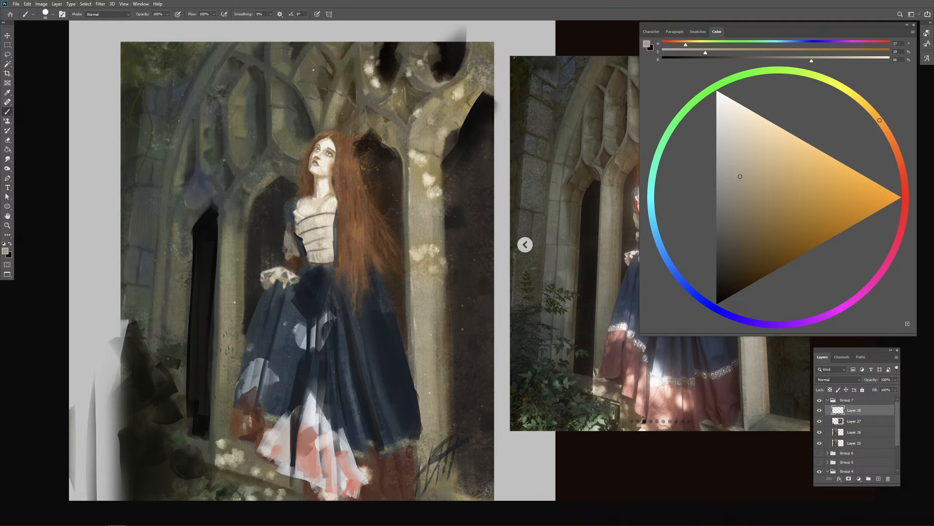
- Sample the pale skin tone, add a small light touch at the jaw, and compare the figure with the reference photo
mouse_move(451, 273)
left_mouse_down()
mouse_move(342, 286)
mouse_move(386, 276)
mouse_move(369, 278)
left_mouse_up()
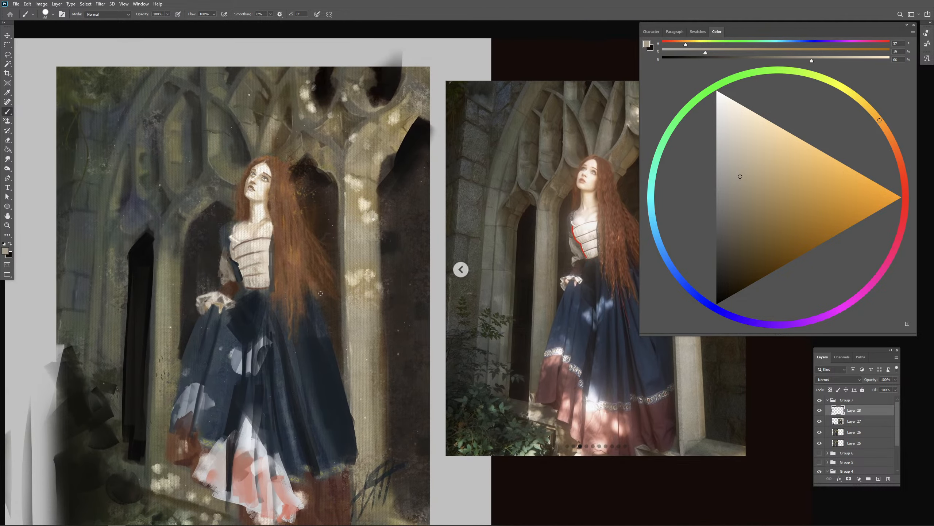
key("ctrl+minus")
left_click(315, 222, "alt")
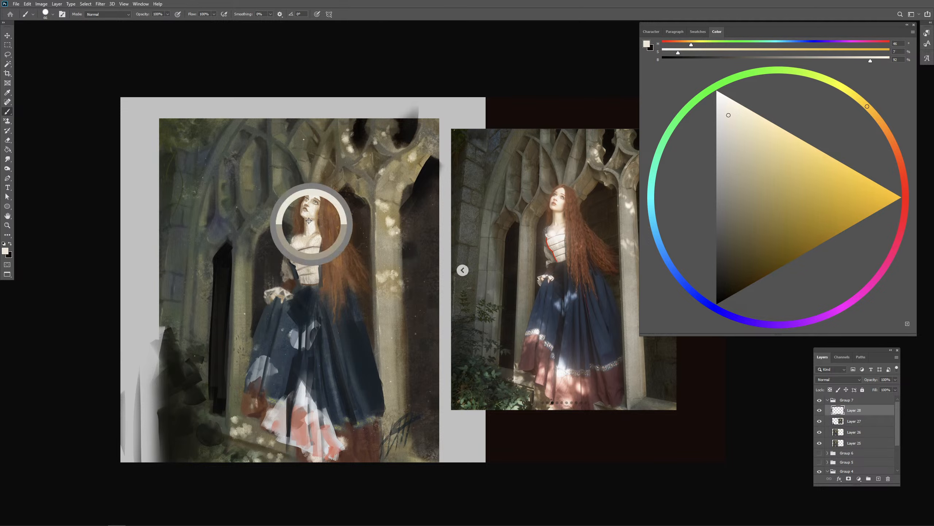
key("ctrl+plus")
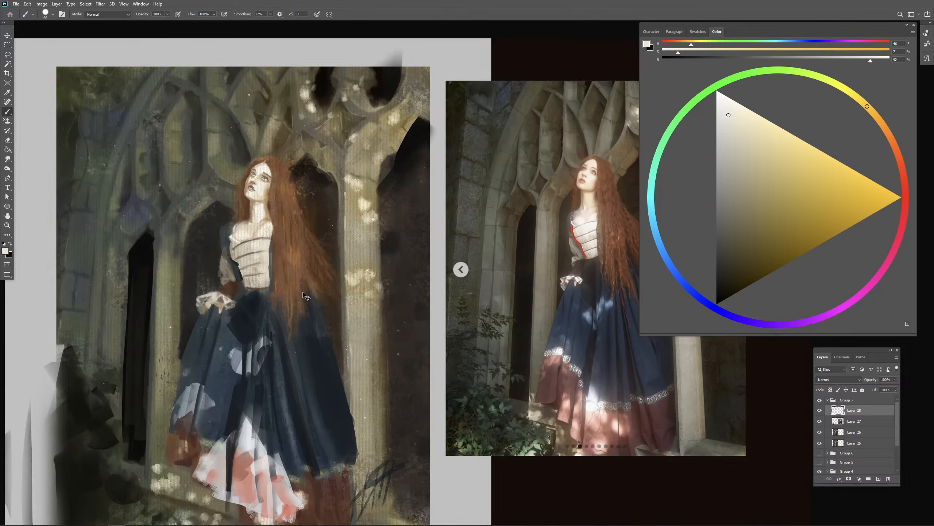
left_click_drag(313, 302, 322, 313)
key("ctrl+plus")
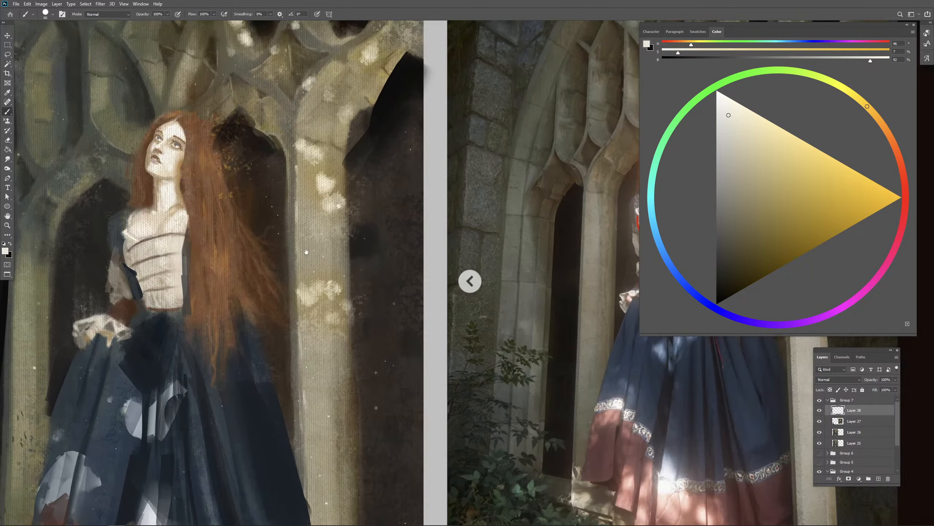
left_click_drag(294, 248, 378, 271)
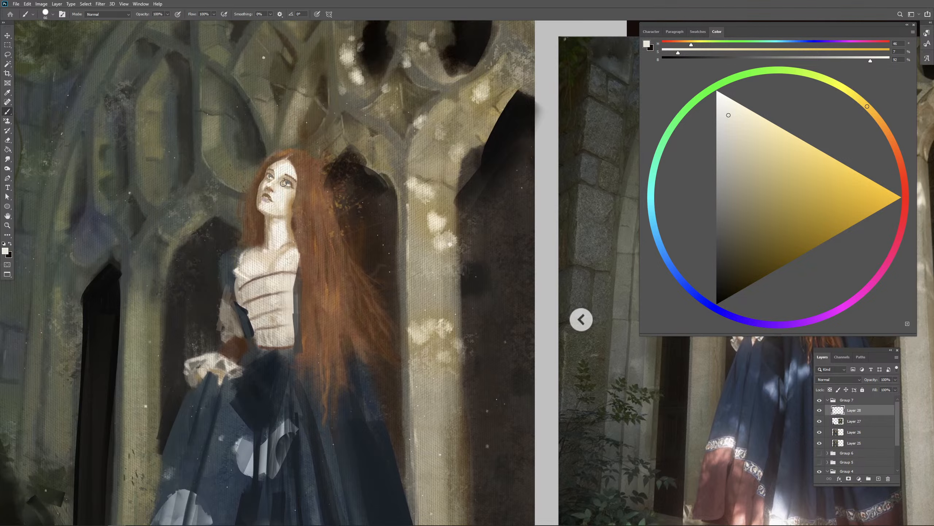
left_click_drag(282, 191, 285, 191)
mouse_move(534, 331)
left_mouse_down()
mouse_move(456, 299)
mouse_move(390, 290)
left_mouse_up()
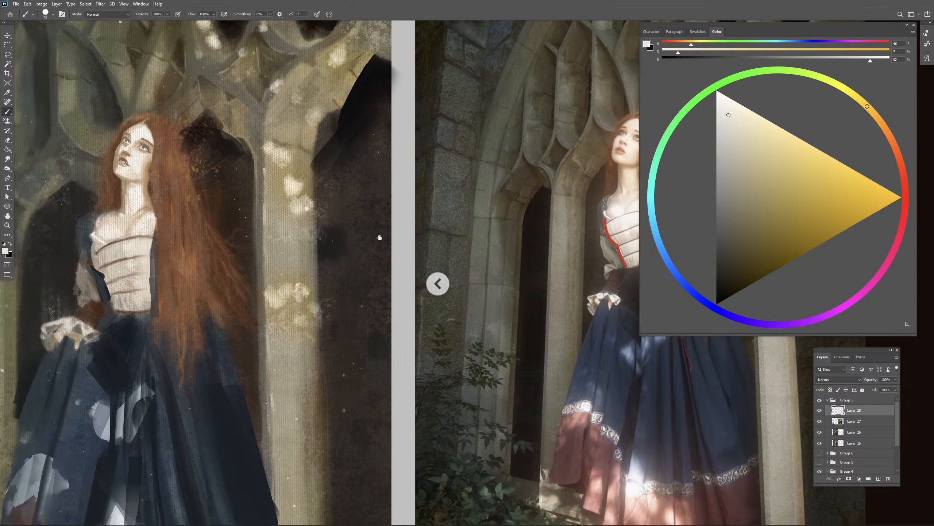
left_click_drag(380, 237, 511, 244)
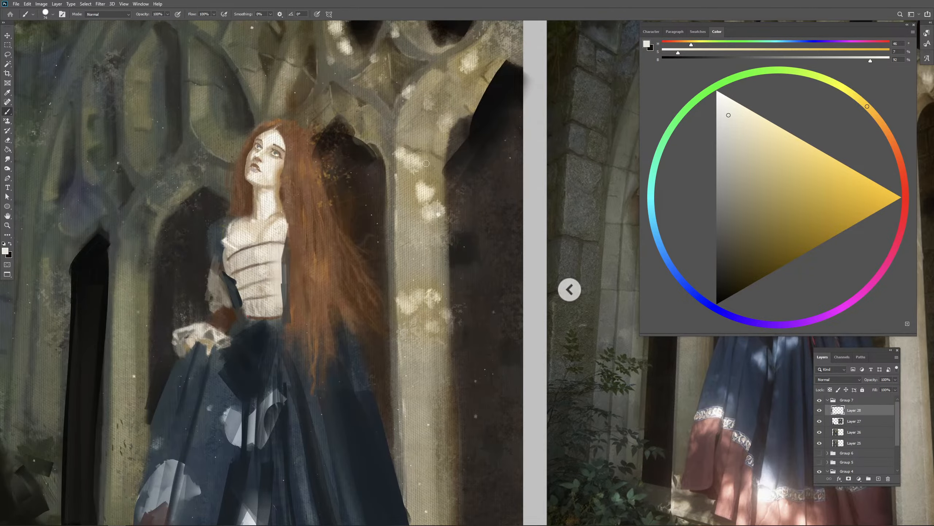
- Choose a bright red, reduce the brush size and mark thin guide lines around the painted face's eye and nose
left_click(905, 186)
left_click_drag(876, 198, 885, 206)
key("ctrl+plus")
key("ctrl+plus")
key("ctrl+plus")
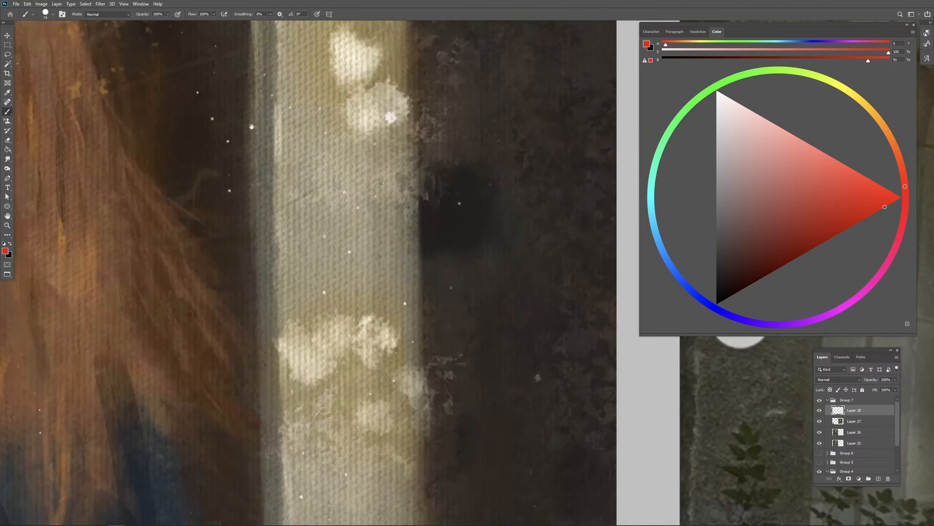
mouse_move(253, 125)
left_mouse_down()
mouse_move(511, 151)
mouse_move(562, 255)
left_mouse_up()
key("bracketleft")
key("bracketleft")
key("bracketleft")
key("bracketleft")
key("bracketleft")
key("bracketleft")
key("bracketleft")
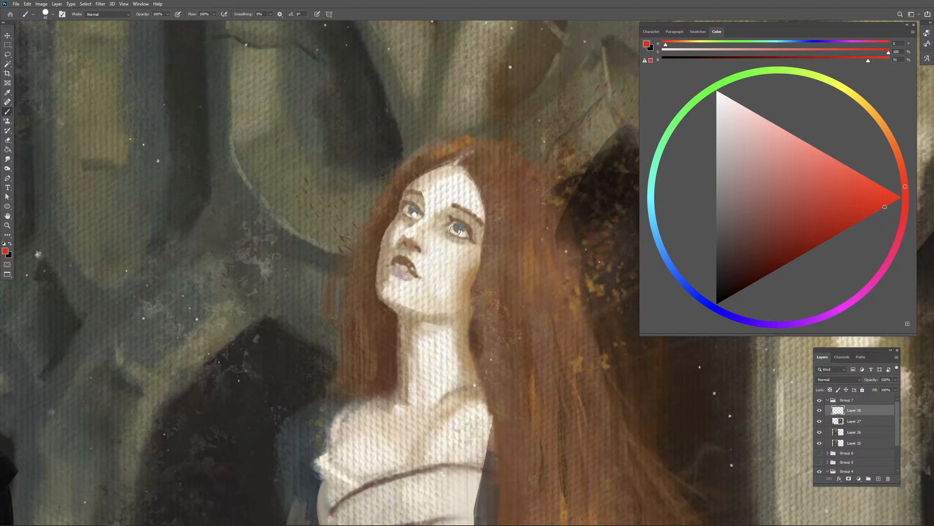
key("bracketleft")
key("bracketleft")
key("bracketleft")
mouse_move(446, 209)
left_mouse_down()
mouse_move(428, 220)
mouse_move(443, 239)
mouse_move(431, 232)
mouse_move(469, 242)
mouse_move(476, 229)
mouse_move(424, 262)
left_mouse_up()
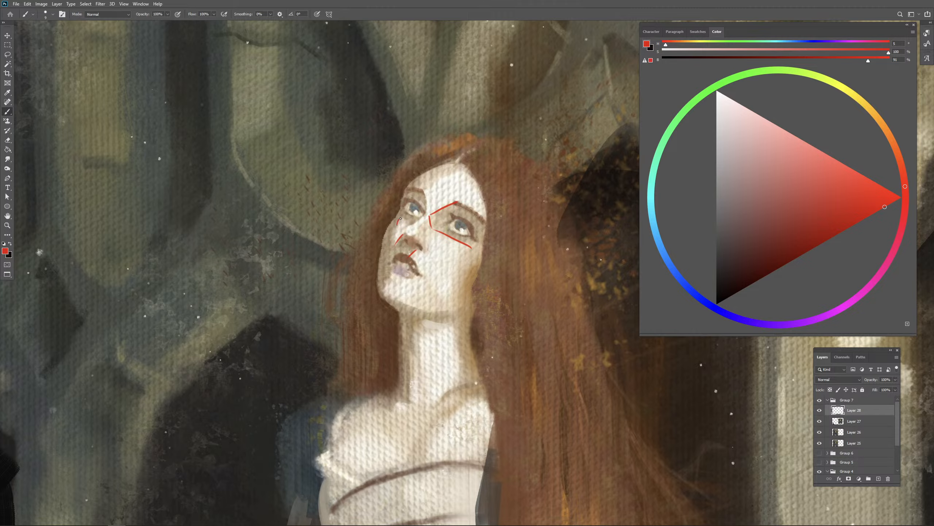
left_click_drag(400, 218, 409, 221)
- Examine the face angles on the reference photo and undo the last trial marks
left_click_drag(563, 350, 116, 240)
mouse_move(611, 295)
left_mouse_down()
mouse_move(440, 252)
mouse_move(128, 234)
left_mouse_up()
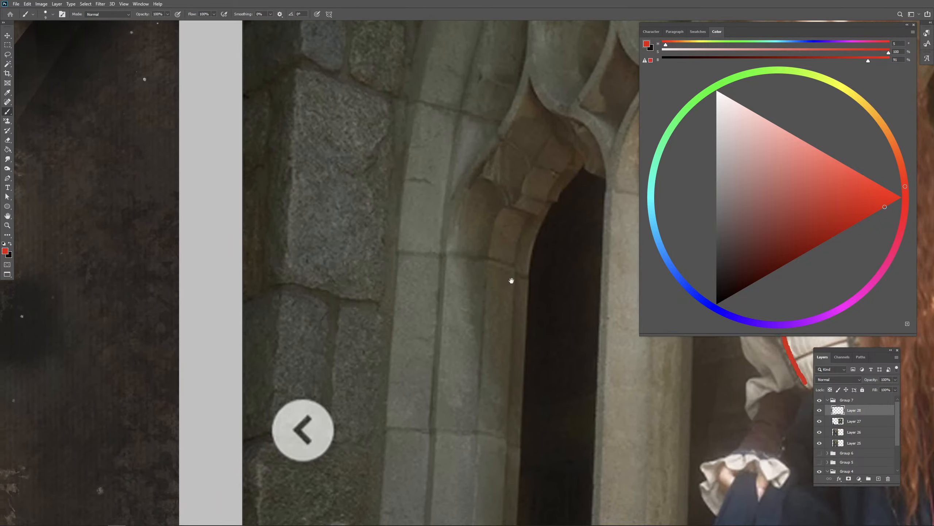
mouse_move(511, 281)
left_mouse_down()
mouse_move(448, 267)
mouse_move(392, 407)
left_mouse_up()
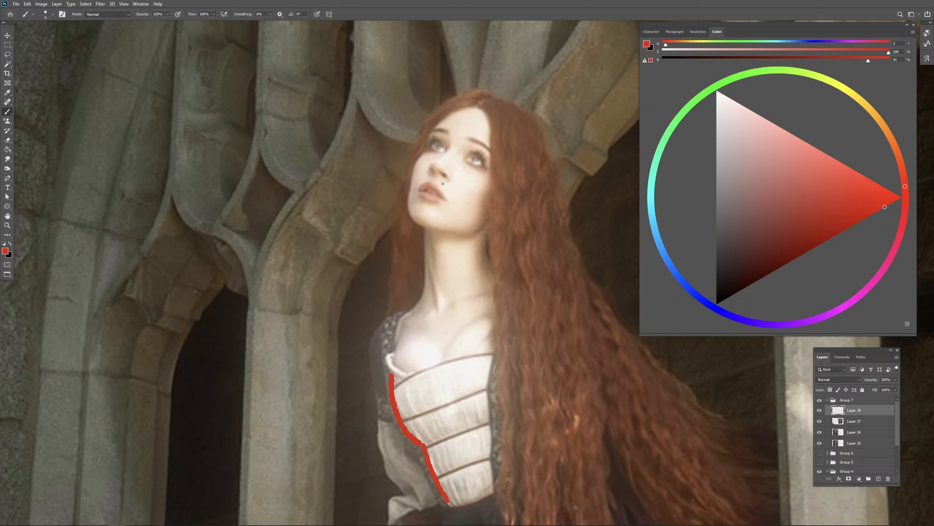
key("ctrl+z")
key("ctrl+z")
left_click_drag(211, 311, 577, 299)
left_click_drag(403, 299, 676, 283)
mouse_move(405, 287)
left_mouse_down()
mouse_move(709, 279)
mouse_move(649, 299)
left_mouse_up()
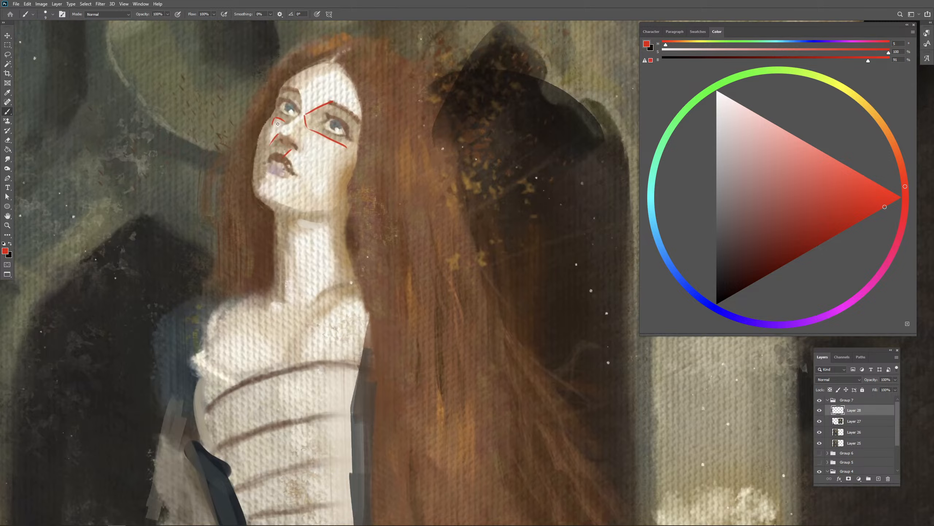
- Erase the red guide lines, sample the pale skin tone and lighten the skin between the nose bridge and the eye
key("e")
mouse_move(327, 115)
left_mouse_down()
mouse_move(282, 123)
mouse_move(300, 144)
left_mouse_up()
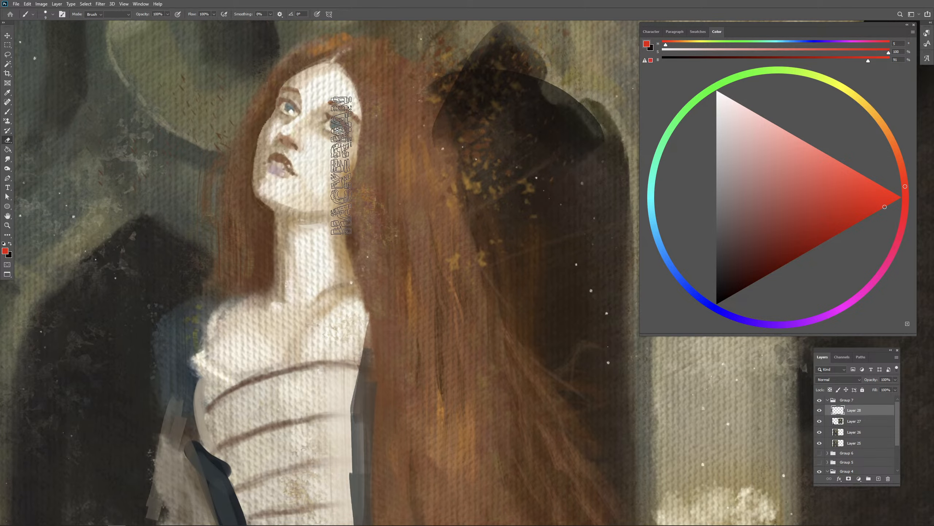
key("b")
left_click(316, 103, "alt")
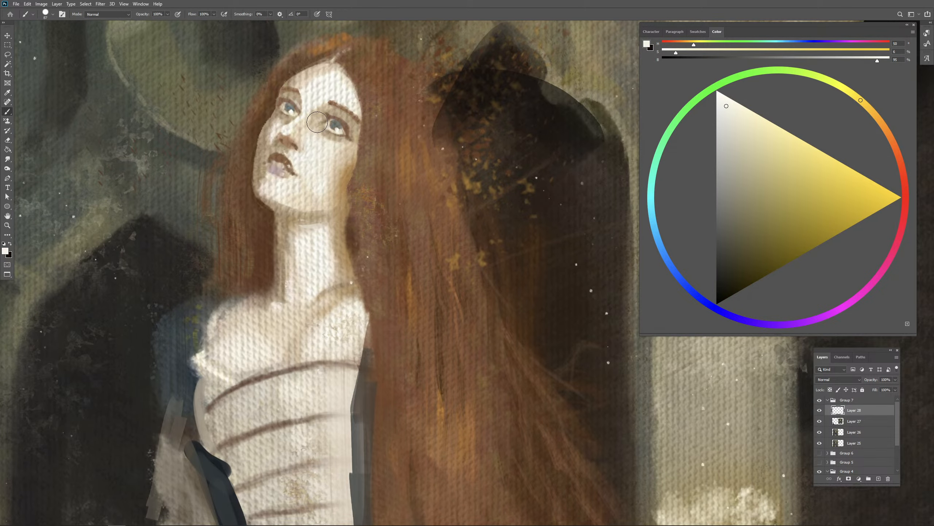
mouse_move(314, 112)
left_mouse_down()
mouse_move(294, 128)
mouse_move(303, 139)
mouse_move(310, 114)
mouse_move(302, 125)
mouse_move(317, 142)
mouse_move(296, 159)
left_mouse_up()
left_click(313, 98, "alt")
key("ctrl+minus")
key("ctrl+minus")
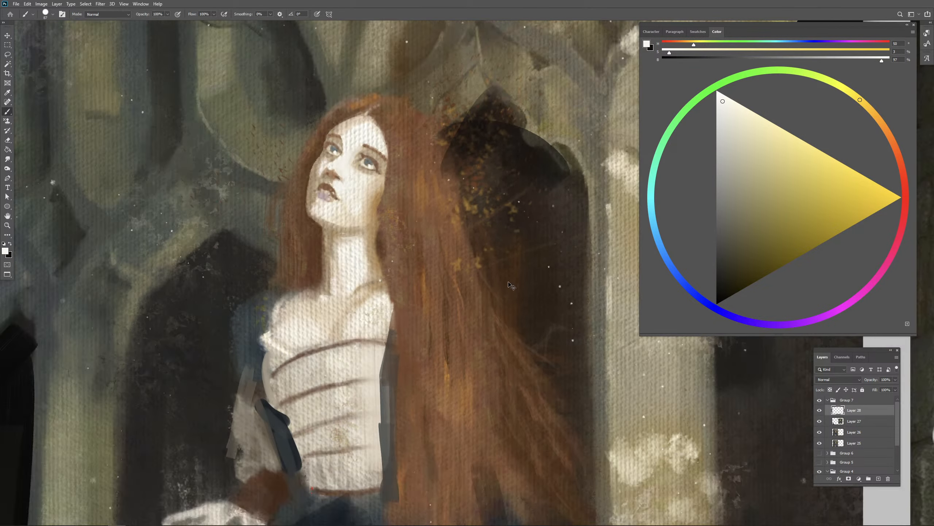
mouse_move(512, 310)
left_mouse_down()
mouse_move(241, 325)
mouse_move(622, 296)
left_mouse_up()
mouse_move(319, 173)
left_mouse_down()
mouse_move(291, 191)
mouse_move(307, 192)
mouse_move(318, 177)
mouse_move(291, 174)
left_mouse_up()
- Compare the face with the reference photo and refine the side of the nose with a sampled pale skin tone
mouse_move(633, 265)
left_mouse_down()
mouse_move(214, 255)
mouse_move(229, 254)
left_mouse_up()
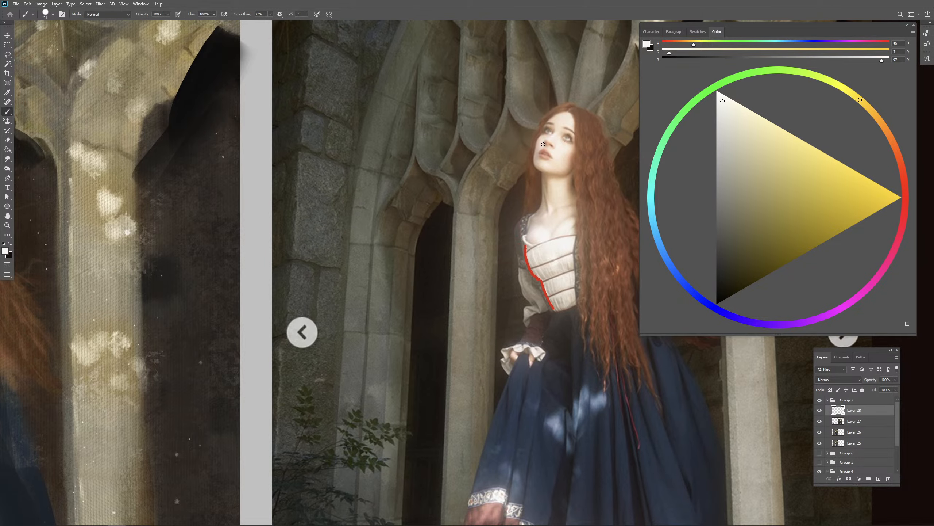
mouse_move(353, 221)
left_mouse_down()
mouse_move(454, 207)
mouse_move(819, 218)
left_mouse_up()
mouse_move(408, 200)
left_mouse_down()
mouse_move(449, 199)
mouse_move(146, 228)
mouse_move(156, 242)
mouse_move(396, 205)
left_mouse_up()
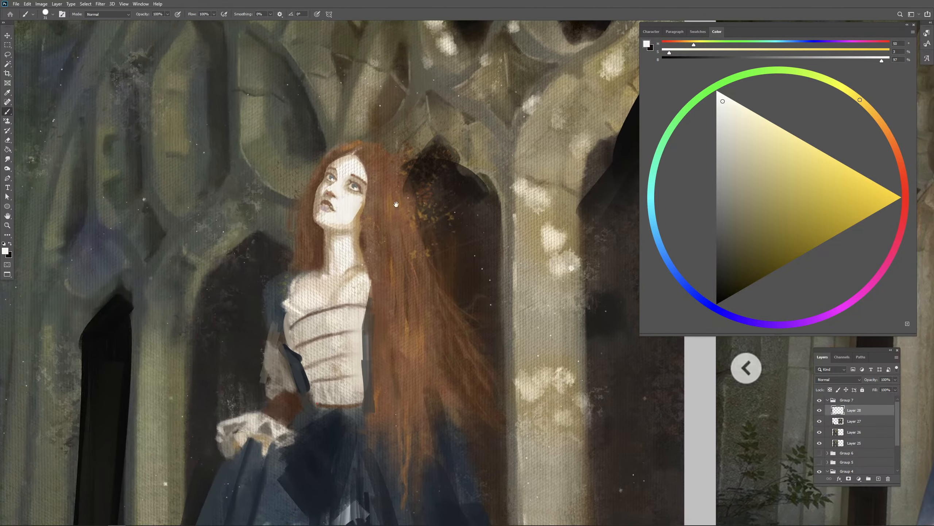
key("ctrl+plus")
left_click_drag(283, 163, 408, 195)
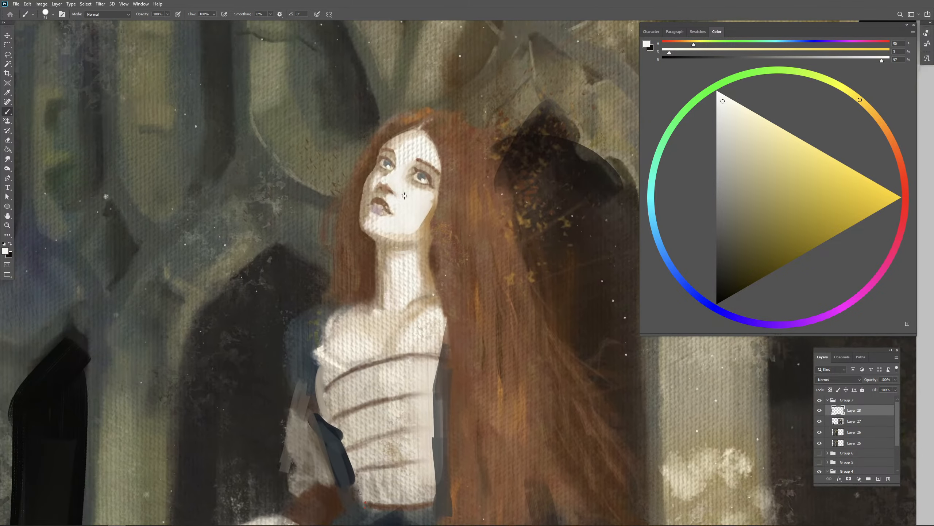
left_click(408, 196, "alt")
key("period")
mouse_move(372, 190)
left_mouse_down()
mouse_move(384, 189)
mouse_move(368, 201)
left_mouse_up()
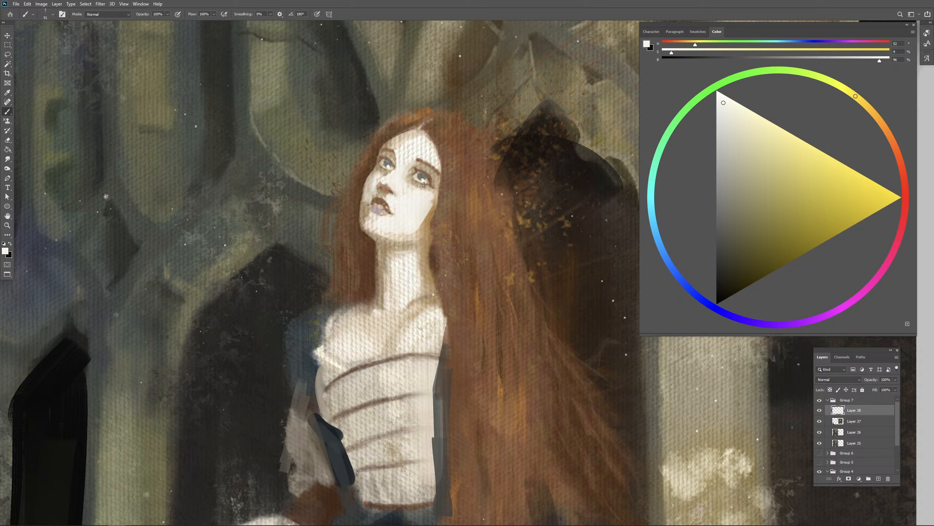
- Sample pale and brown skin tones from the face and touch up the shading beneath the eye and around the nose
left_click(429, 207, "alt")
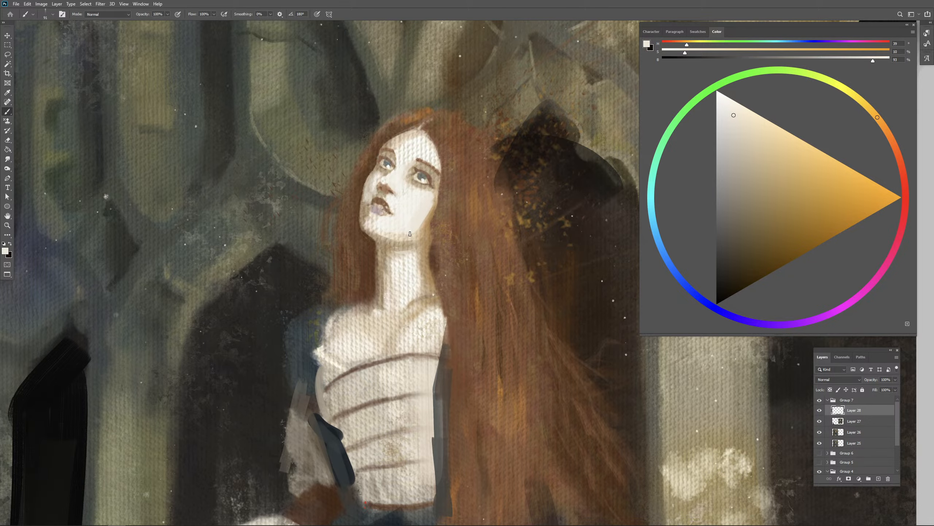
left_click(408, 205, "alt")
left_click(424, 194, "alt")
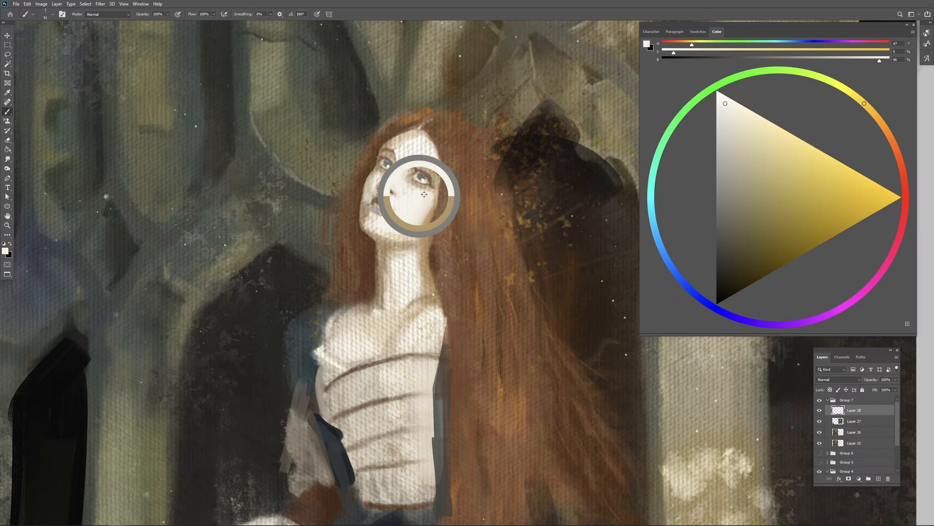
left_click(415, 186, "alt")
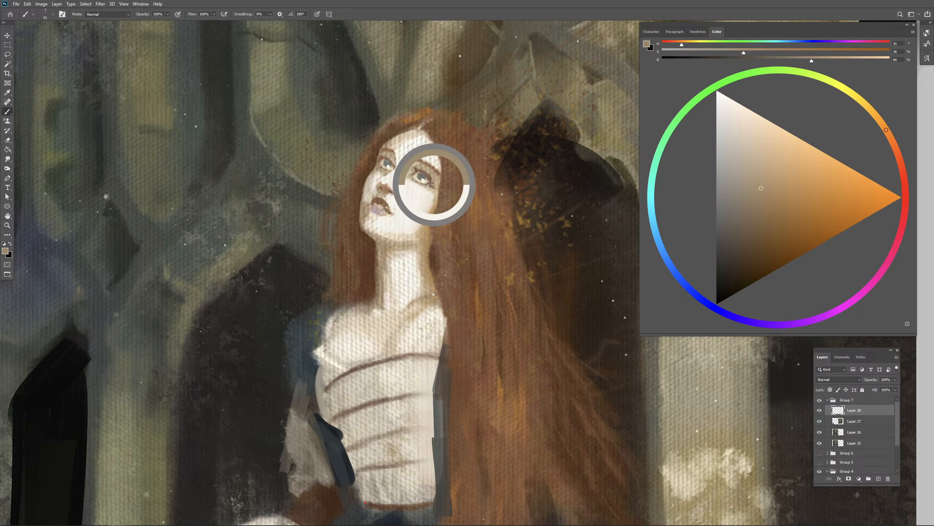
left_click_drag(554, 263, 329, 202)
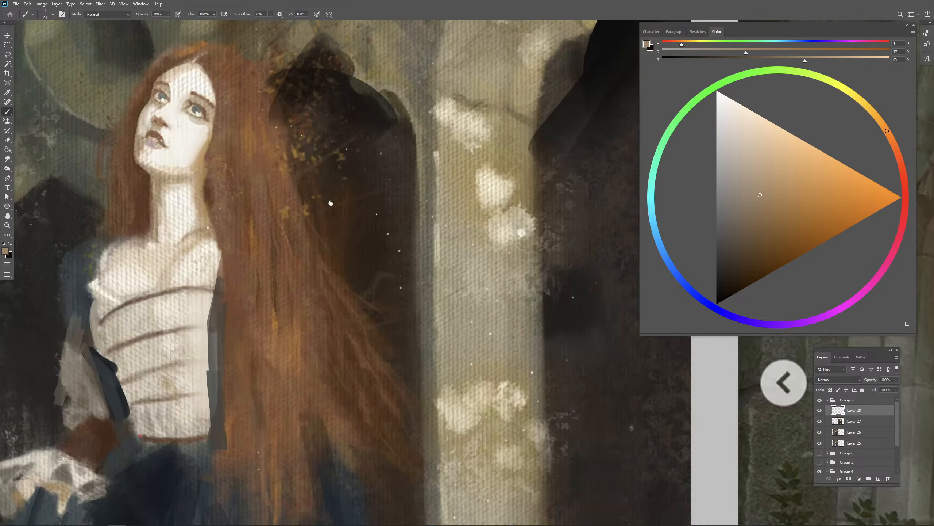
left_click_drag(612, 254, 381, 251)
mouse_move(601, 271)
left_mouse_down()
mouse_move(309, 299)
mouse_move(467, 293)
mouse_move(875, 314)
left_mouse_up()
left_click_drag(374, 216, 363, 216)
left_click(373, 209, "alt")
- Compare the whole painting before and after the corrections by toggling Layer 28's visibility beside the reference photo
key("ctrl+minus")
key("ctrl+minus")
key("ctrl+minus")
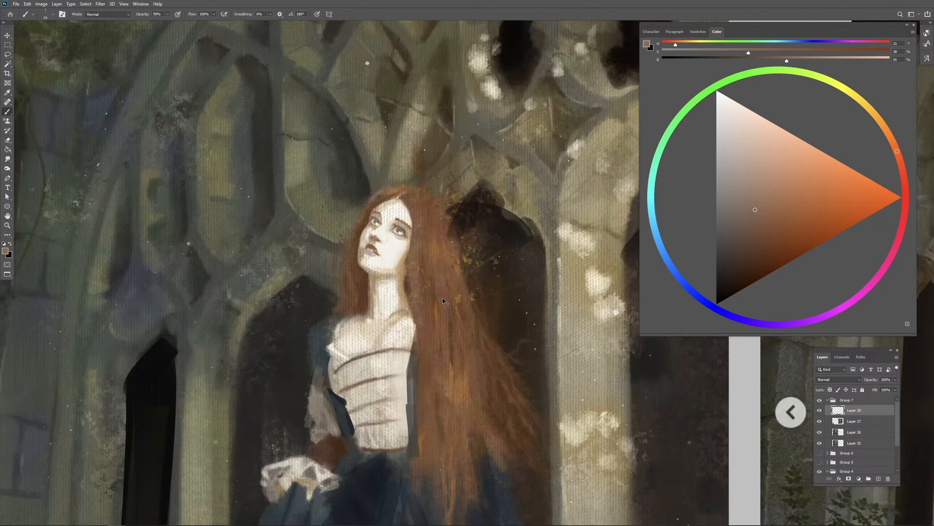
left_click_drag(564, 345, 274, 271)
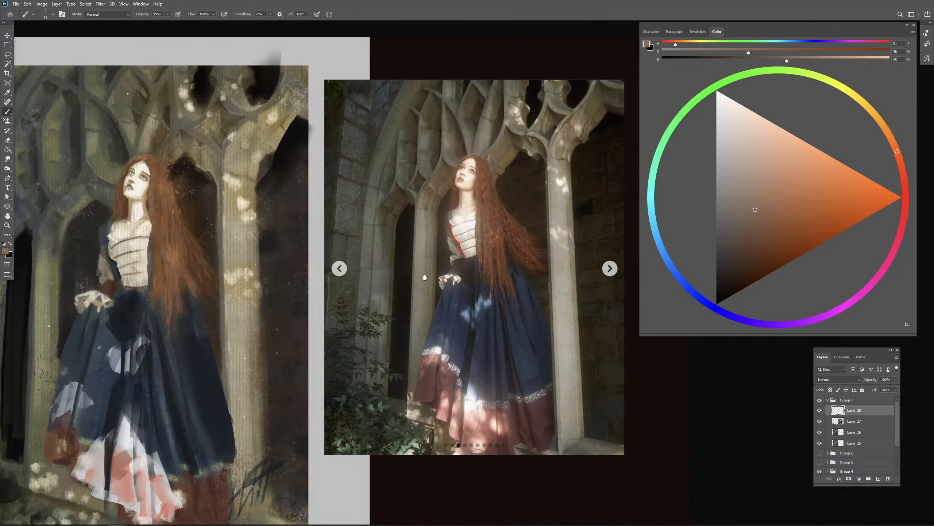
left_click(820, 410)
left_click(820, 411)
left_click_drag(656, 419, 696, 395)
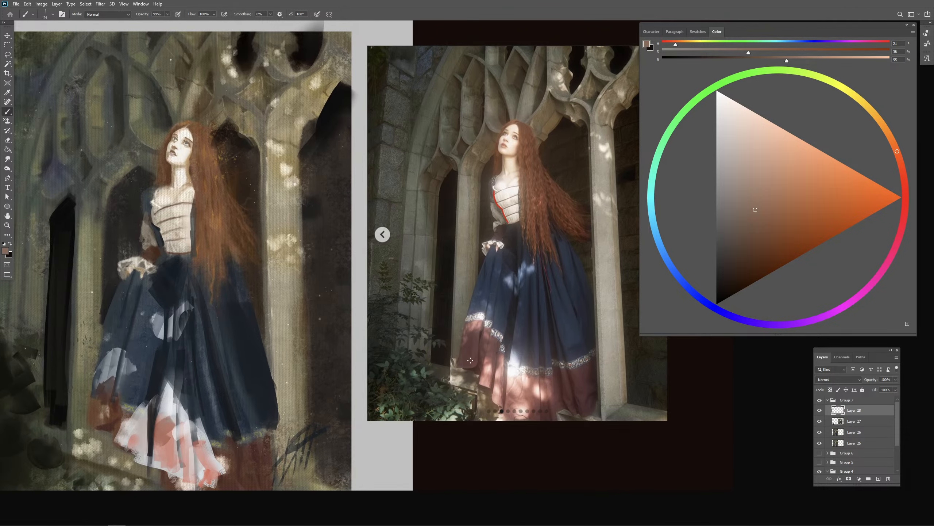
- Sample a near-black tone and paint dark folds down the front of the skirt towards the hem
left_click(147, 374, "alt")
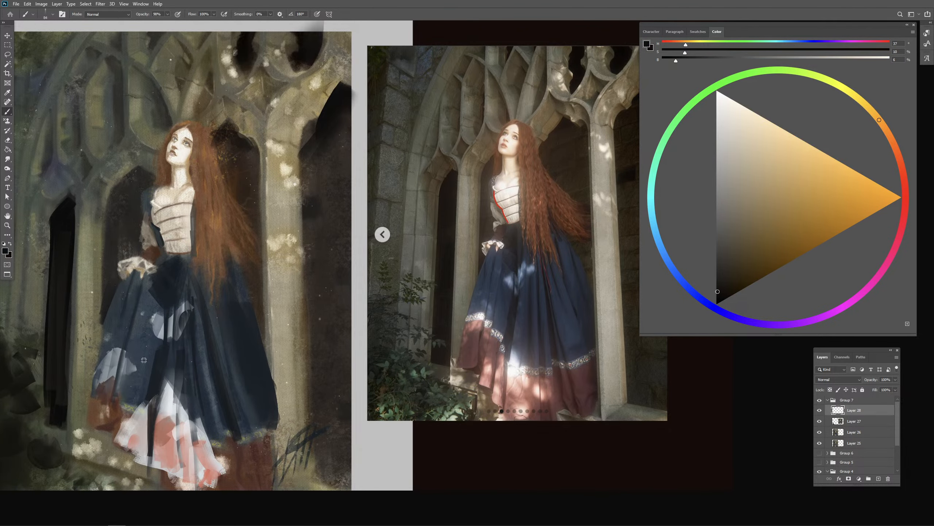
left_click_drag(162, 377, 158, 407)
mouse_move(208, 365)
left_mouse_down()
mouse_move(228, 348)
mouse_move(215, 404)
left_mouse_up()
left_click_drag(227, 333, 249, 449)
left_click_drag(252, 416, 264, 449)
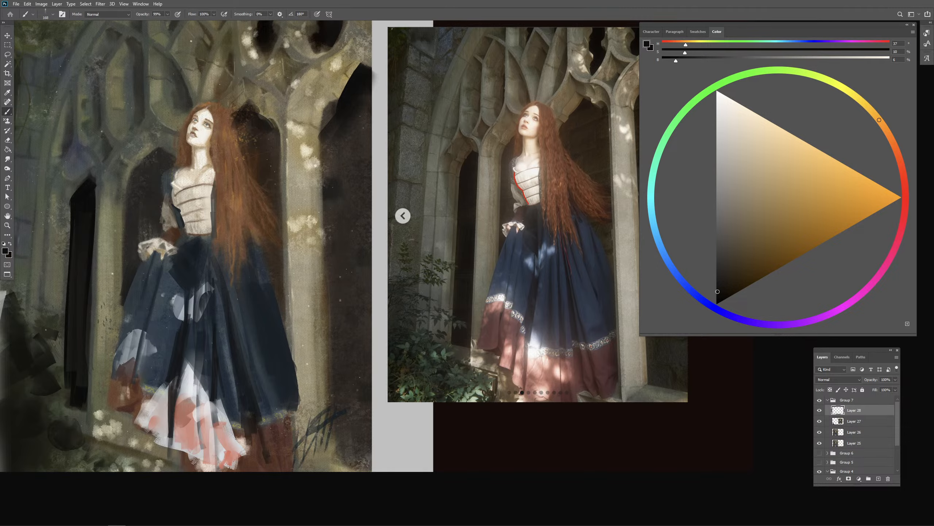
- Sample pink and dark tones from the dress, undo a trial stroke and touch up the hem's lower right side
key("ctrl+minus")
left_click(290, 400, "alt")
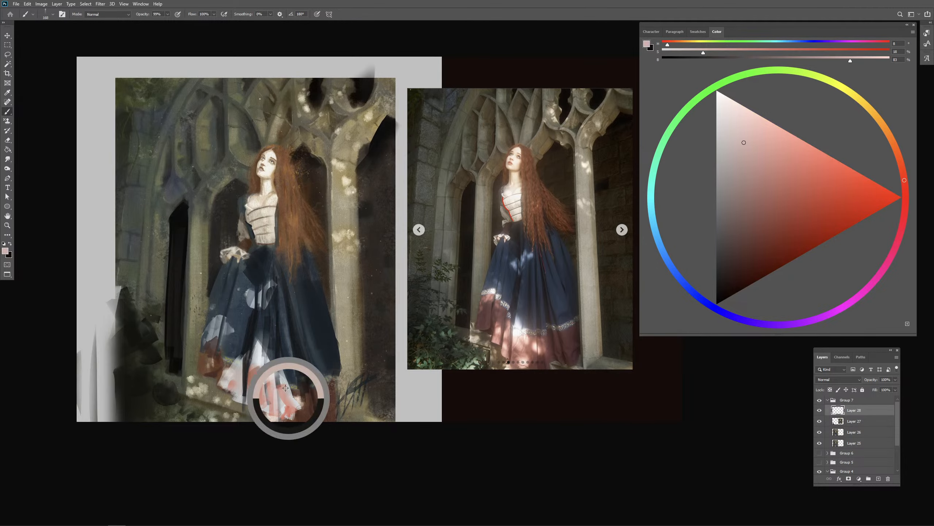
mouse_move(312, 397)
left_mouse_down()
mouse_move(309, 376)
mouse_move(319, 409)
mouse_move(337, 383)
mouse_move(282, 382)
left_mouse_up()
key("ctrl+z")
left_click(308, 371, "alt")
left_click(305, 372, "alt")
left_click(247, 362, "alt")
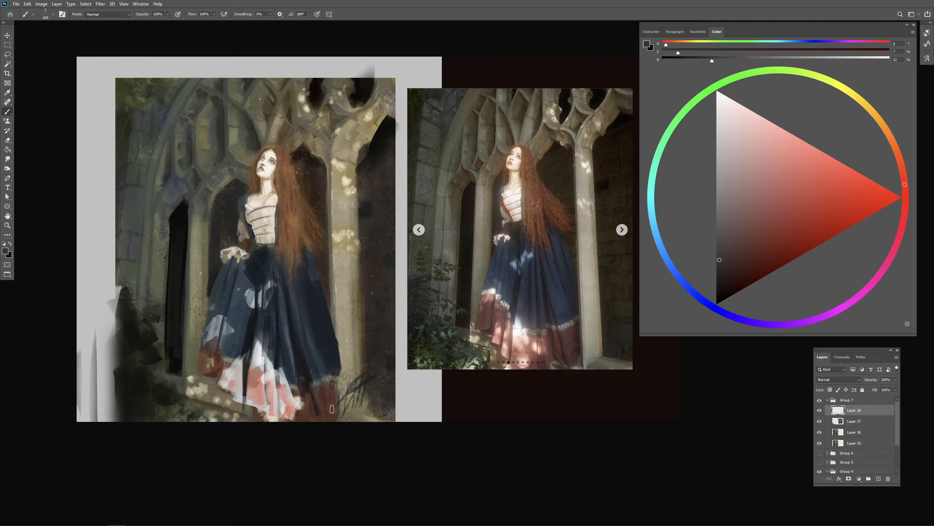
left_click_drag(331, 409, 330, 408)
left_click_drag(340, 361, 339, 361)
- Mark the pillar's edges beside the skirt on the reference photo with bright red lines and undo the marking
left_click_drag(834, 195, 865, 207)
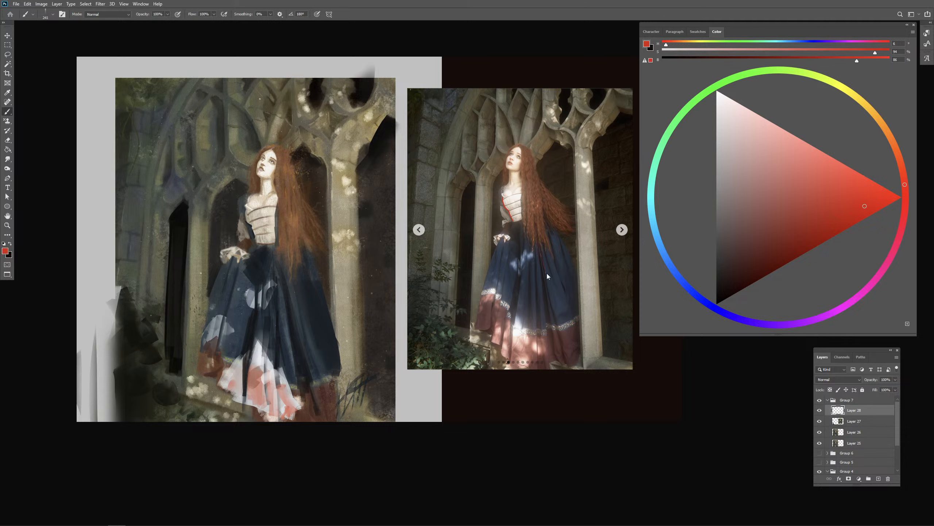
left_click_drag(549, 274, 546, 274)
left_click_drag(581, 240, 583, 295)
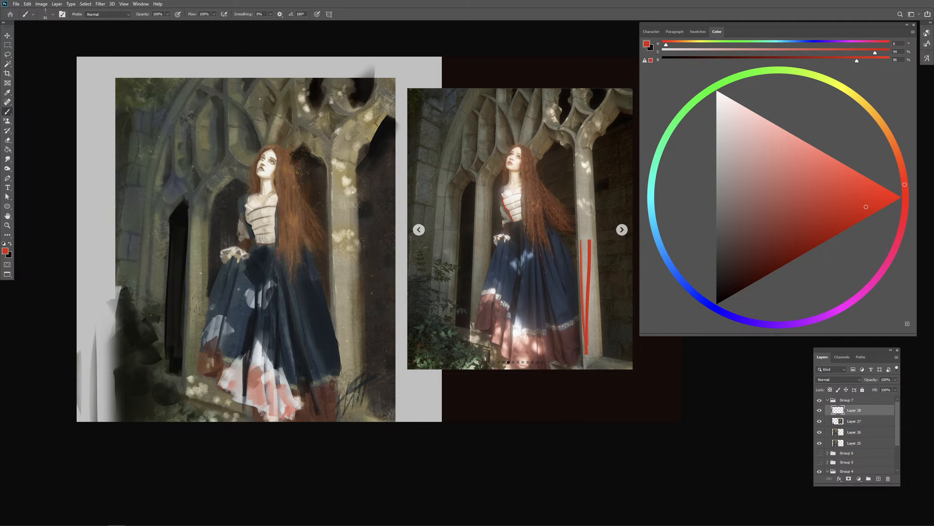
key("ctrl+z")
- Sample the pillar's beige and repaint its left edge down beside the skirt, undoing the first stroke
left_click_drag(340, 358, 342, 358)
left_click(350, 324, "alt")
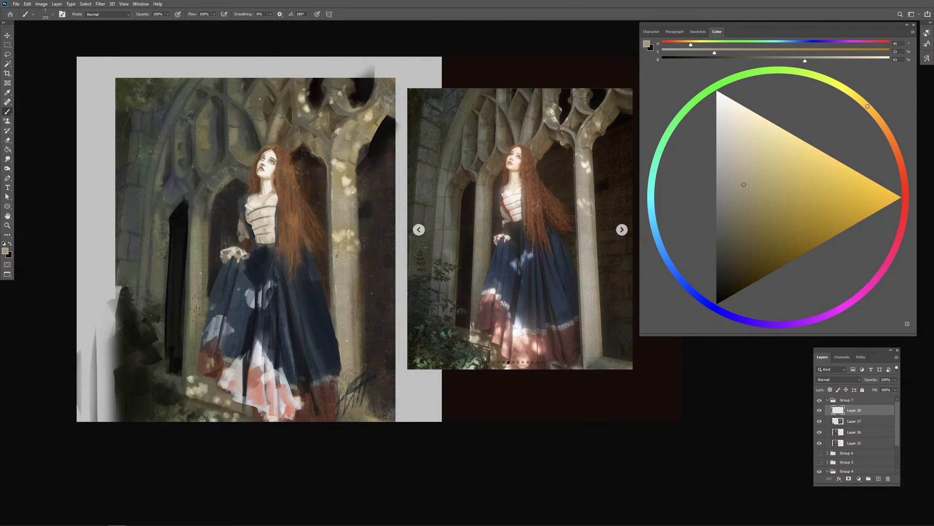
left_click(338, 268, "alt")
left_click_drag(331, 243, 336, 359)
key("ctrl+z")
left_click(341, 286, "alt")
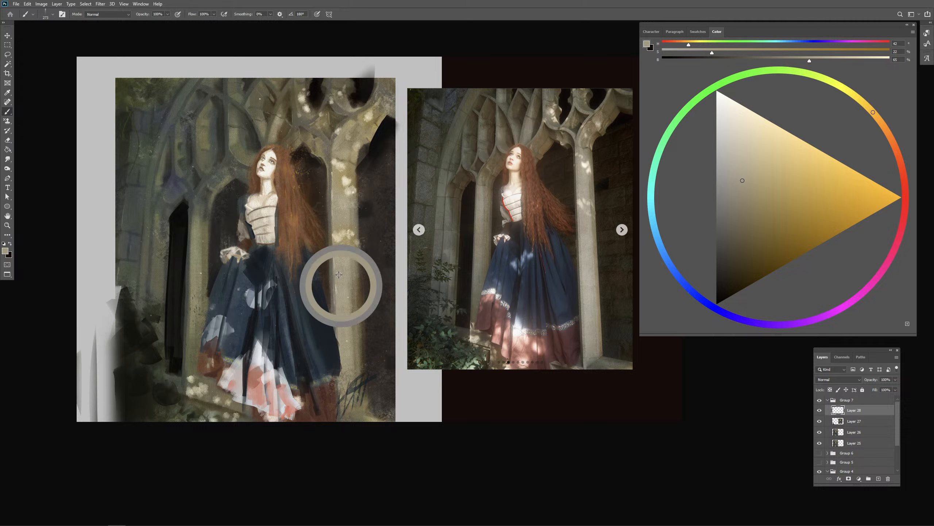
left_click_drag(339, 275, 341, 421)
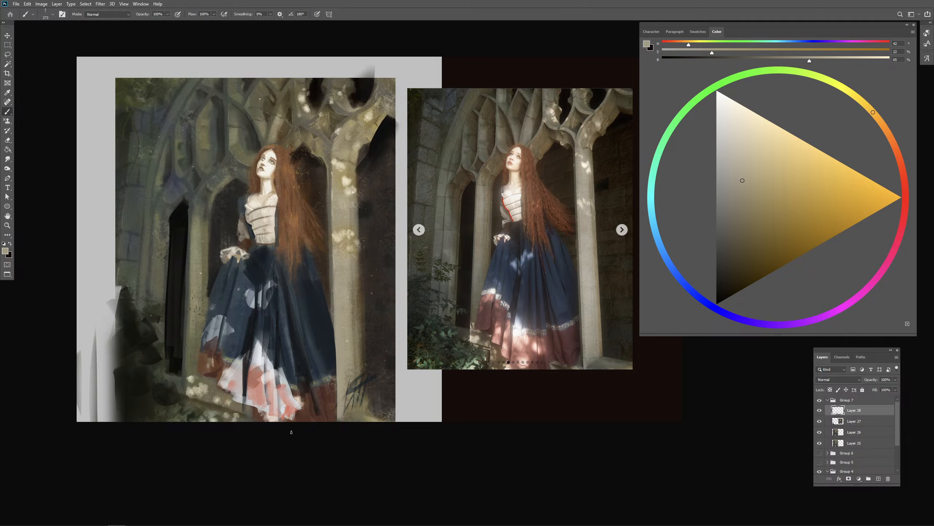
- Sample near-black and dark blue tones and deepen the shading along the skirt's lower right edge
left_click(175, 360, "alt")
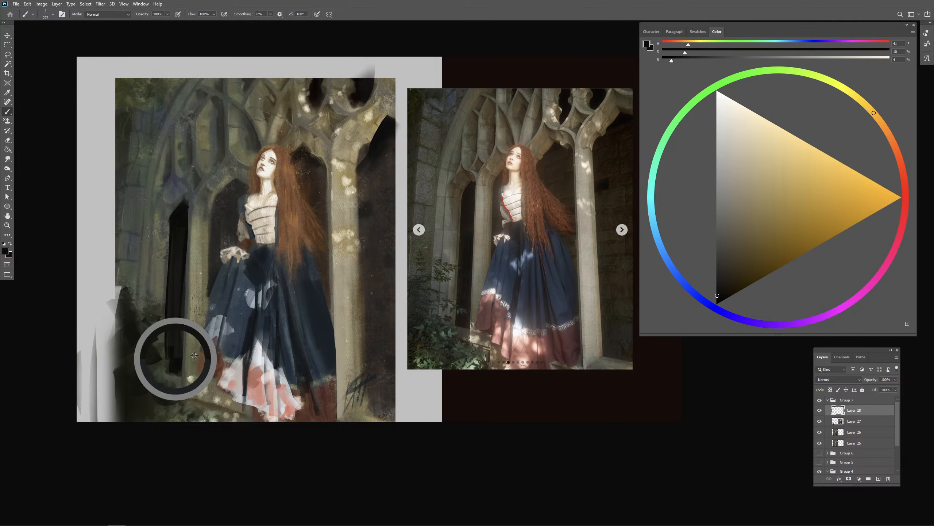
left_click_drag(331, 347, 337, 362)
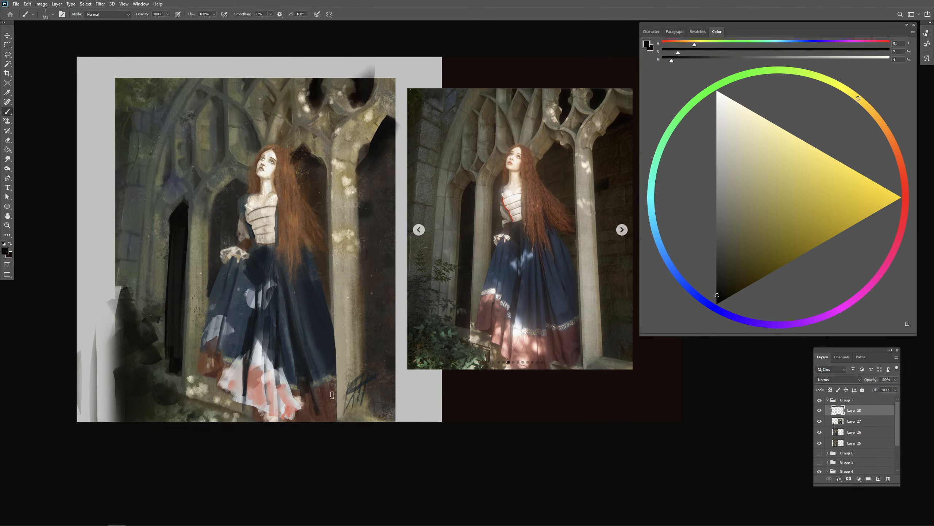
left_click(324, 348, "alt")
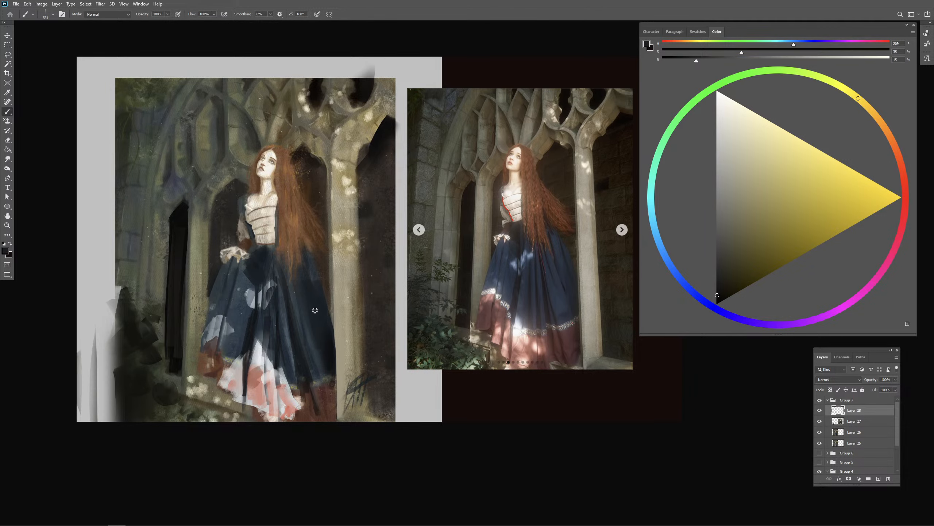
left_click_drag(327, 359, 338, 336)
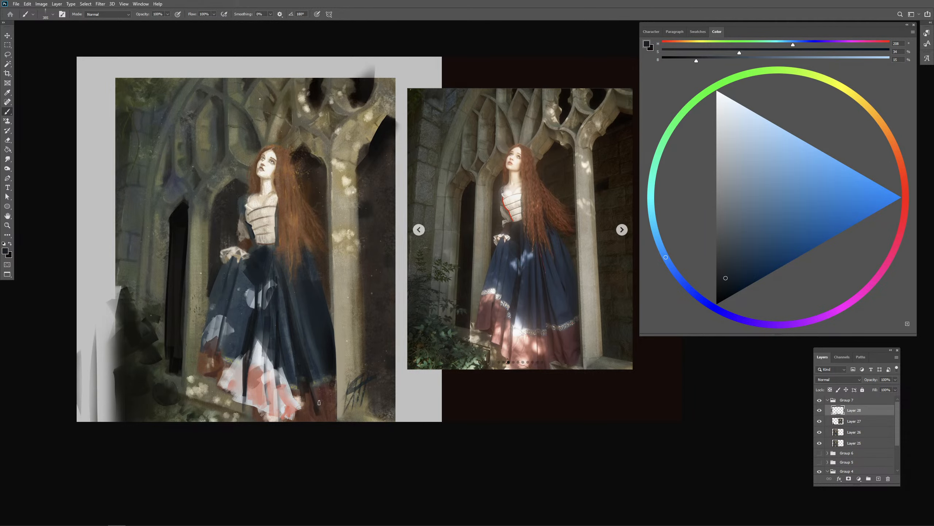
- Compare the whole painting with the reference photo at a reduced size
key("ctrl+minus")
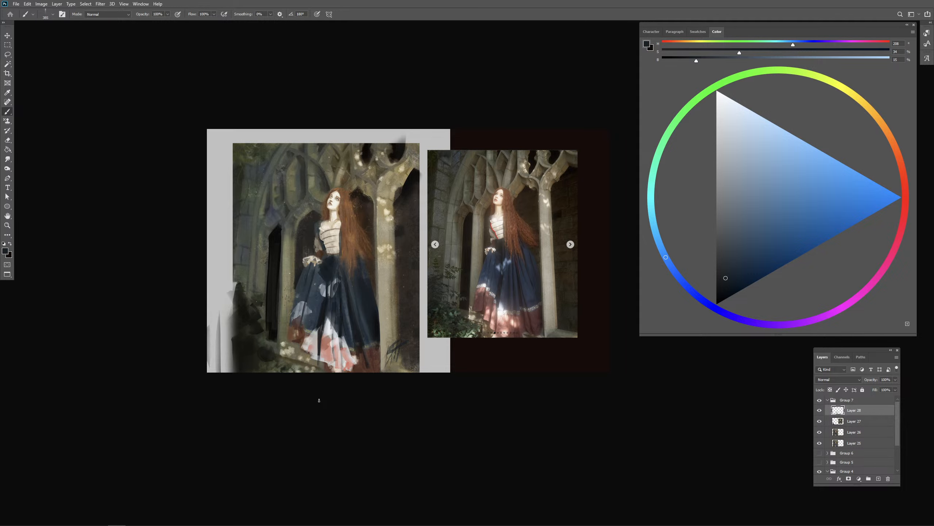
key("ctrl+plus")
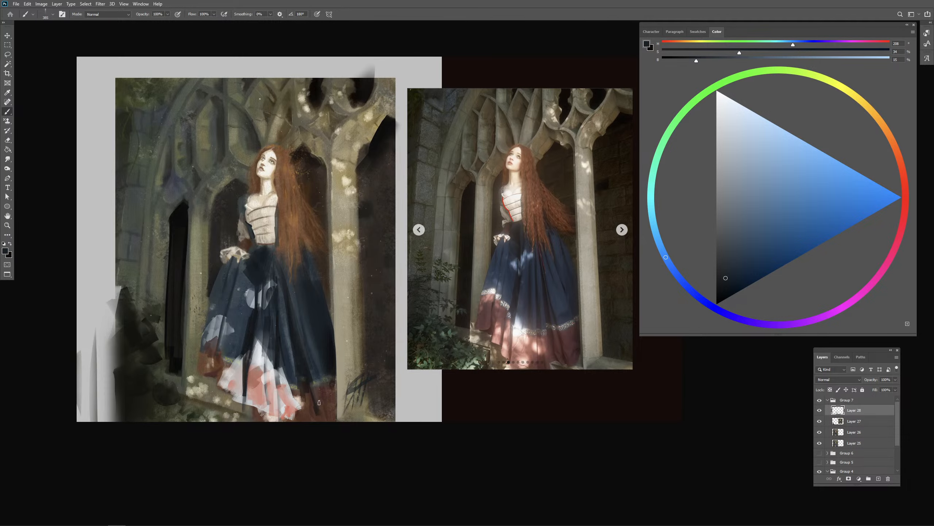
left_click_drag(412, 221, 419, 290)
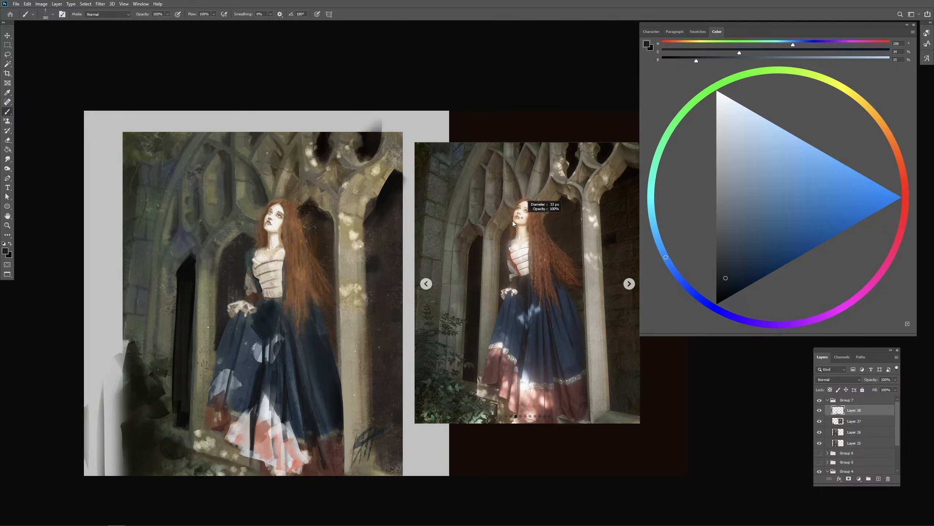
- Try a bright red guide line across the tracery in the reference photo and undo it
left_click(905, 179)
left_click(877, 212)
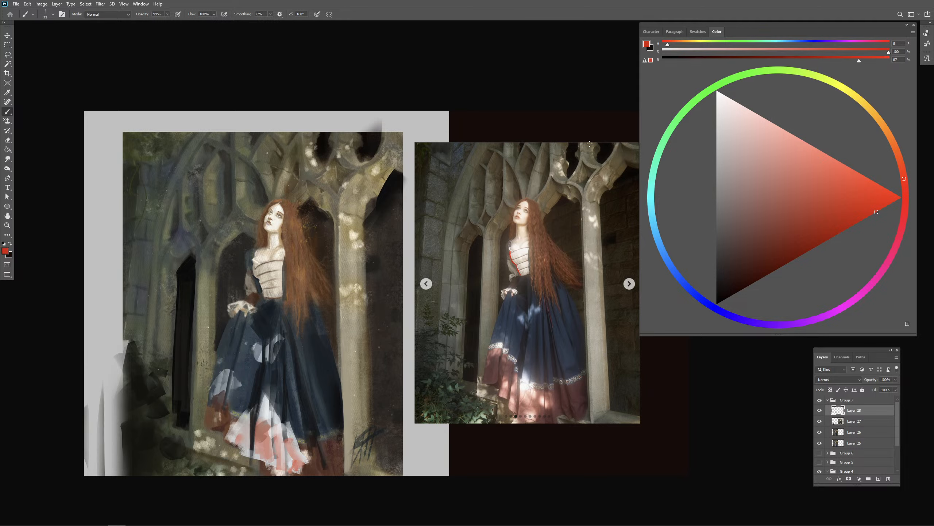
right_click(539, 201, "alt")
left_click_drag(492, 166, 589, 147)
key("ctrl+z")
left_click_drag(373, 303, 375, 318)
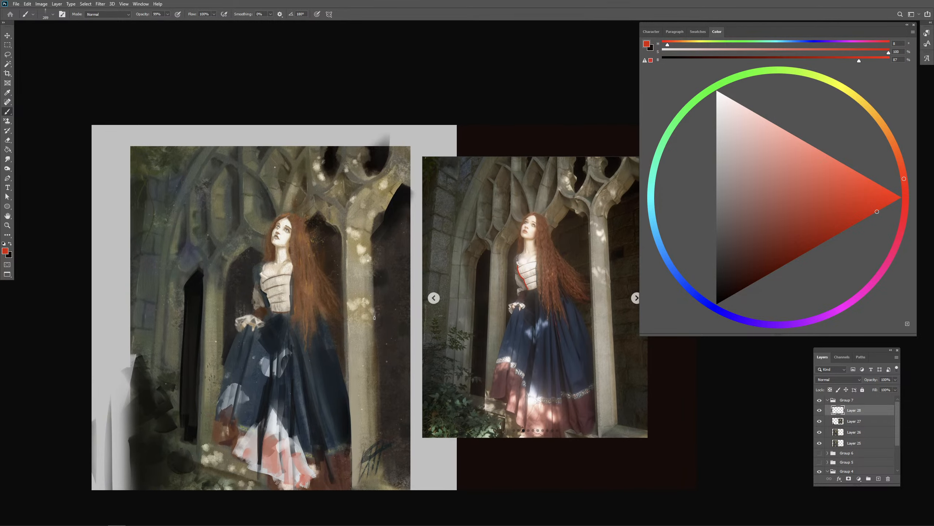
- Sample a near-black tone and paint a narrow dark opening in the tracery above the woman's head, undoing a stray stroke
right_click(367, 305, "alt")
left_click(332, 158, "alt")
right_click(297, 215, "alt")
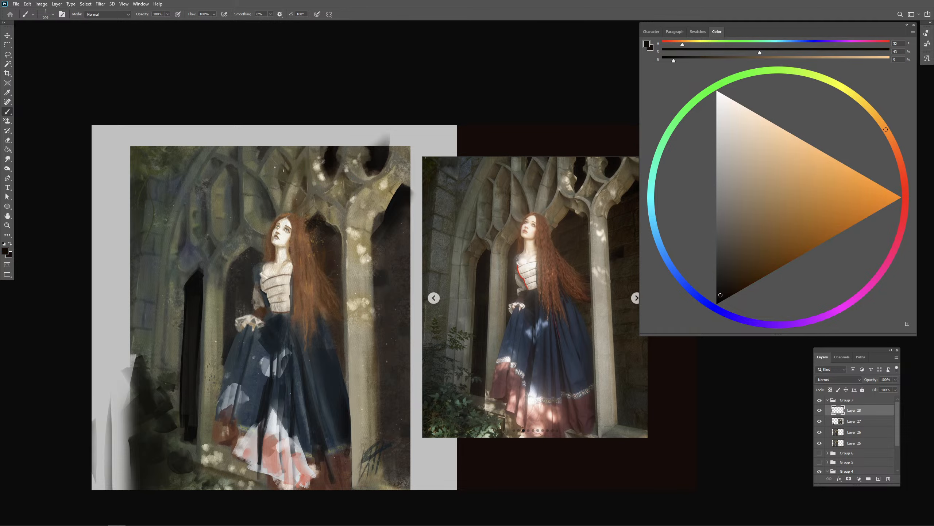
right_click(284, 170, "alt")
left_click_drag(281, 171, 288, 180)
left_click(263, 147, "alt")
mouse_move(268, 144)
left_mouse_down()
mouse_move(264, 170)
mouse_move(261, 160)
left_mouse_up()
key("ctrl+z")
left_click(330, 155, "alt")
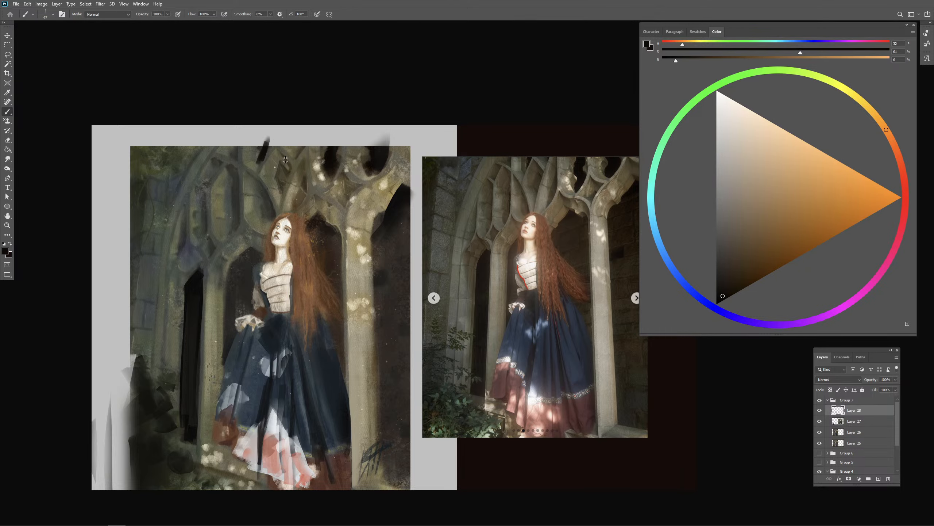
- Sample the stone's beige-grey and paint a lighter strut beside the new dark opening, undoing the first stroke
left_click(299, 170, "alt")
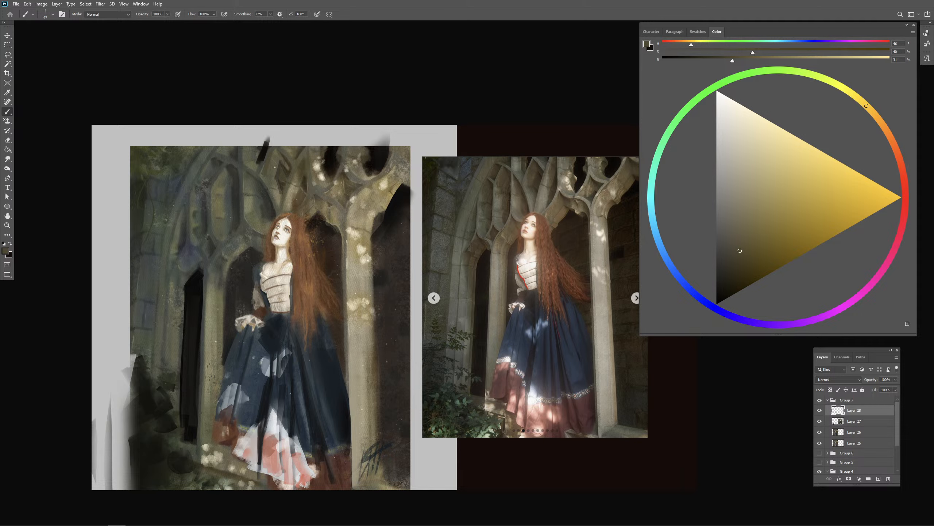
left_click(262, 156, "alt")
left_click(293, 189, "alt")
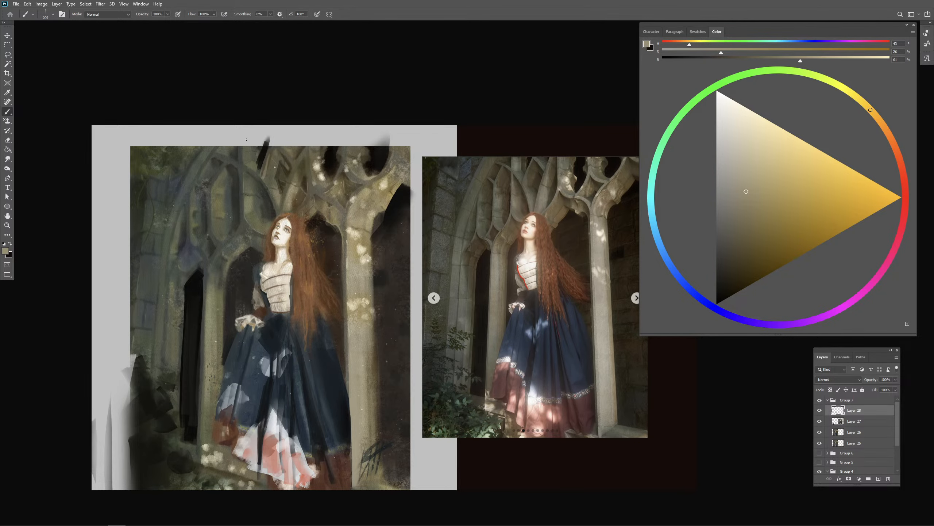
mouse_move(251, 136)
left_mouse_down()
mouse_move(246, 172)
mouse_move(248, 164)
left_mouse_up()
key("ctrl+z")
left_click_drag(252, 149, 253, 170)
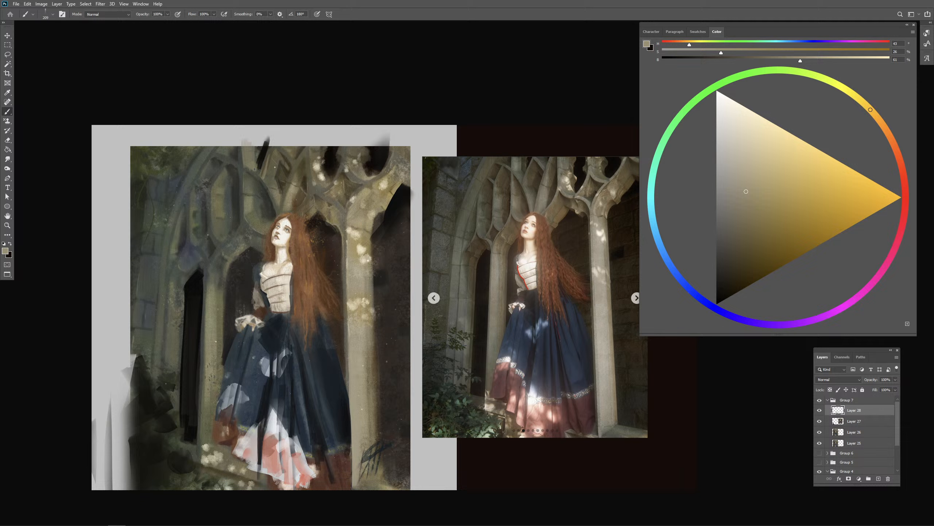
right_click(264, 203, "alt")
scroll(296, 218, "up", 2)
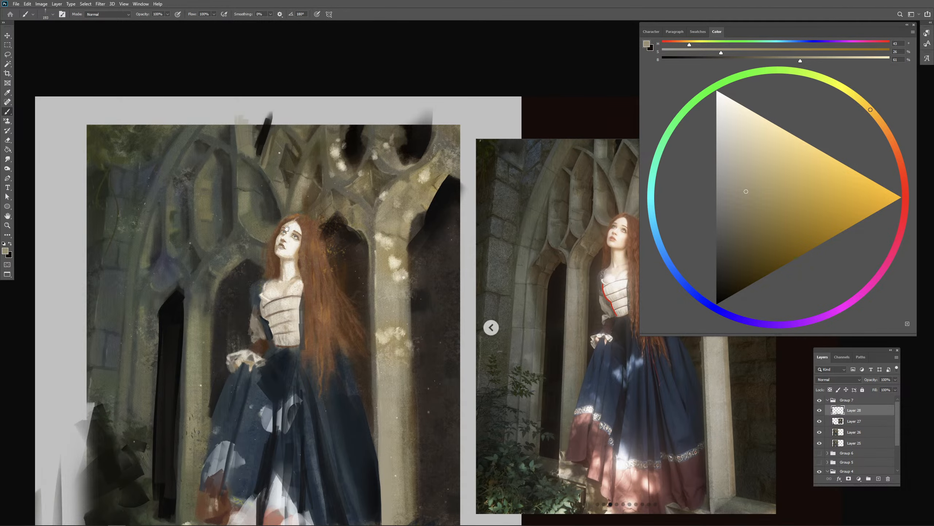
left_click_drag(287, 229, 249, 236)
key("ctrl+minus")
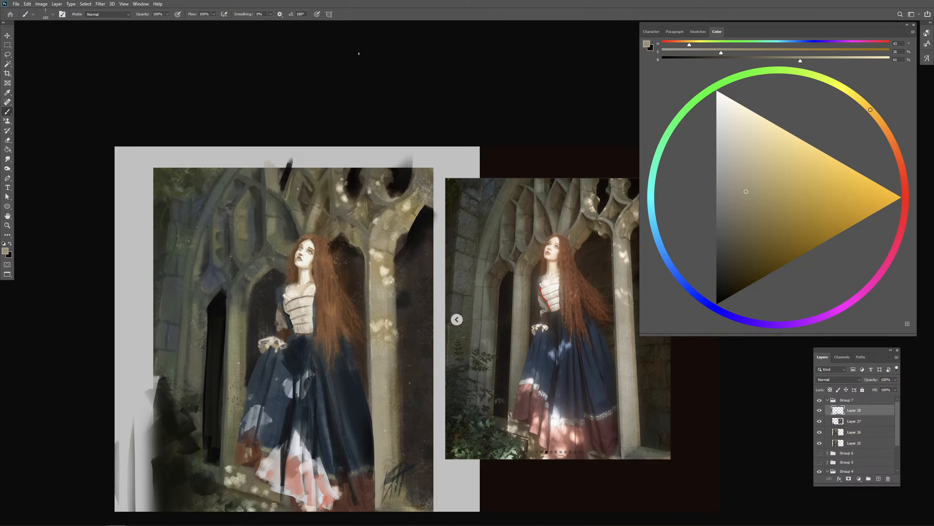
- Add a new layer and set up a small hard round brush in bright red for drawing guide lines
key("period")
left_click(878, 478)
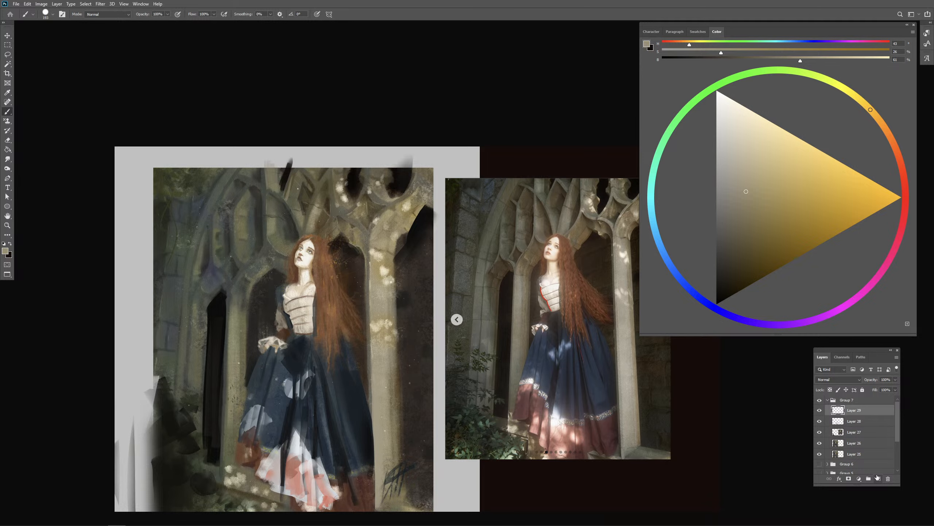
left_click(906, 194)
left_click(870, 205)
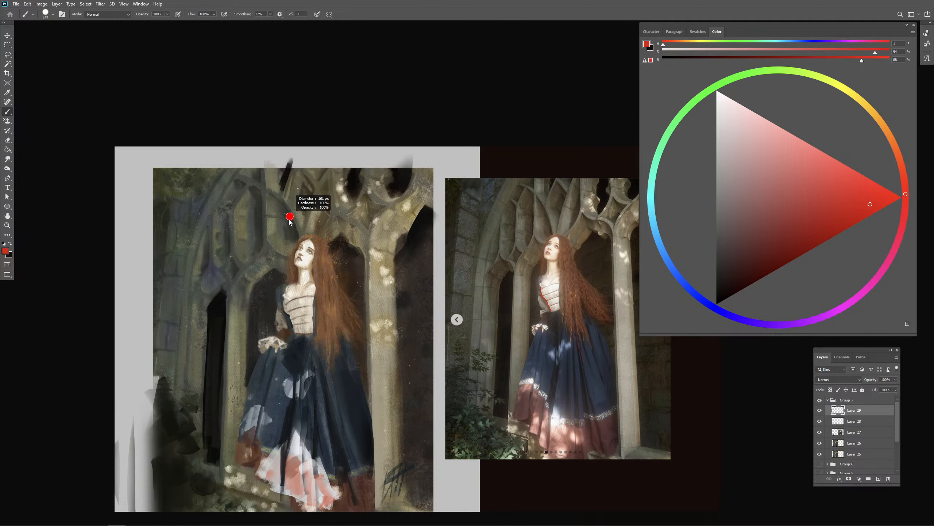
left_click_drag(289, 220, 287, 220)
mouse_move(302, 239)
left_mouse_down()
mouse_move(298, 224)
mouse_move(280, 218)
left_mouse_up()
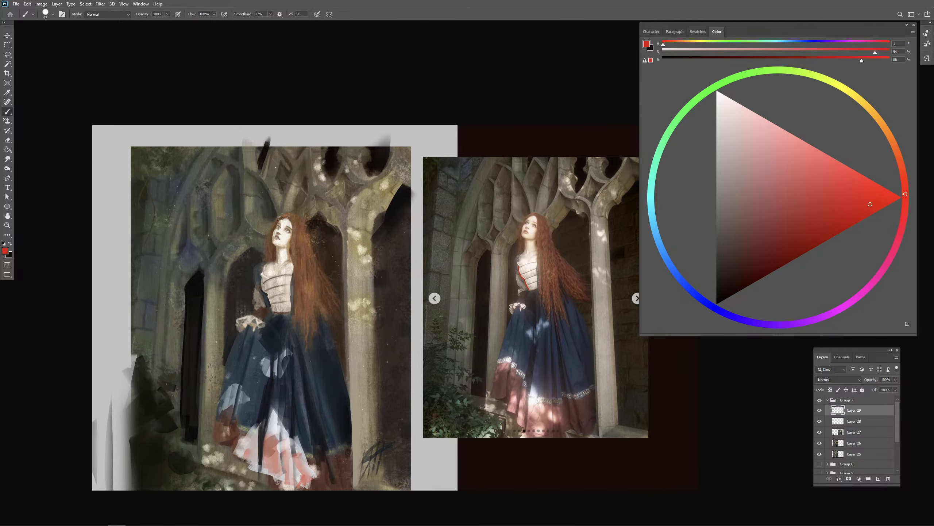
mouse_move(294, 287)
left_mouse_down()
mouse_move(264, 286)
mouse_move(285, 289)
left_mouse_up()
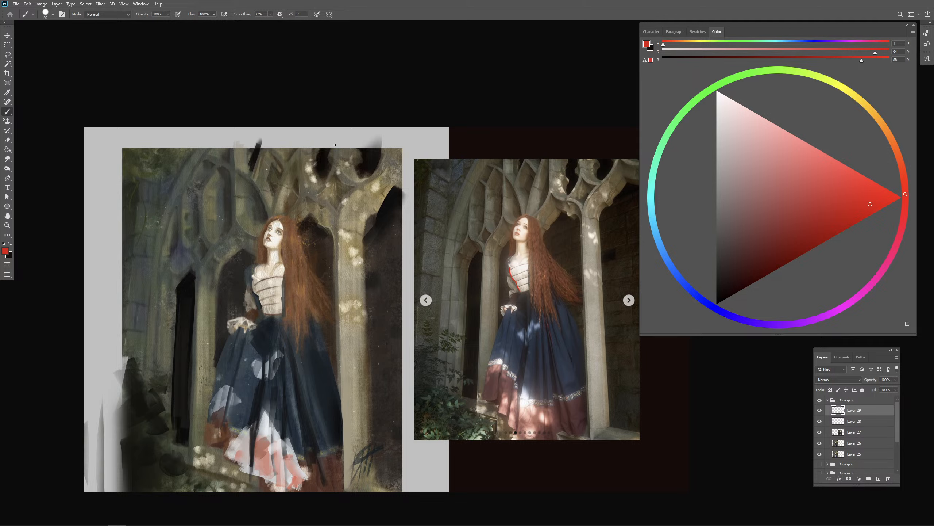
- Draw a vertical axis above the large pillar, a diagonal perspective line and the tracery curves branching from them
left_click_drag(335, 138, 336, 227)
key("ctrl+z")
left_click_drag(334, 133, 336, 245)
left_click(411, 158, "shift")
mouse_move(335, 171)
left_mouse_down()
mouse_move(323, 197)
mouse_move(336, 219)
left_mouse_up()
left_click_drag(377, 183, 351, 172)
mouse_move(306, 149)
left_mouse_down()
mouse_move(305, 202)
mouse_move(317, 194)
mouse_move(284, 216)
left_mouse_up()
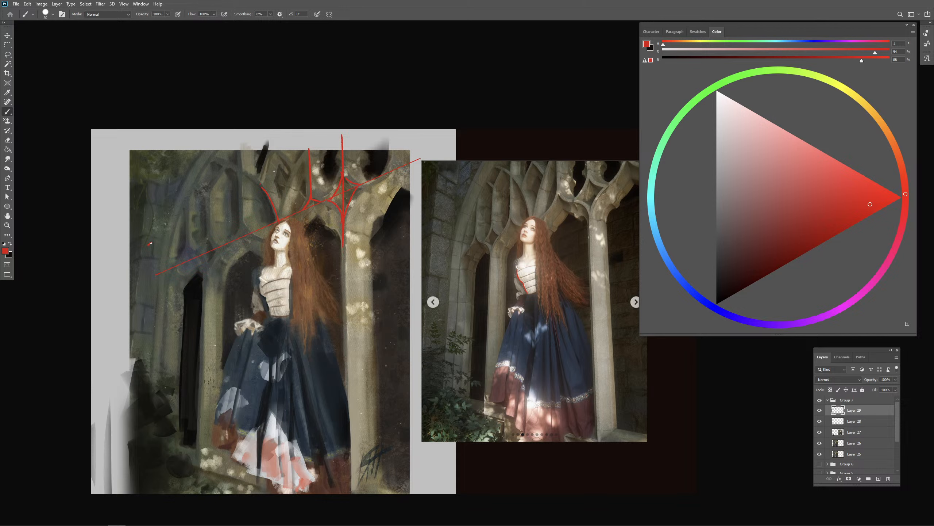
- Draw a second, higher diagonal perspective line and outline the pointed tracery opening above the woman's head
left_click(399, 119, "shift")
left_click_drag(273, 154, 278, 213)
left_click_drag(293, 175, 282, 237)
left_click_drag(323, 285, 325, 292)
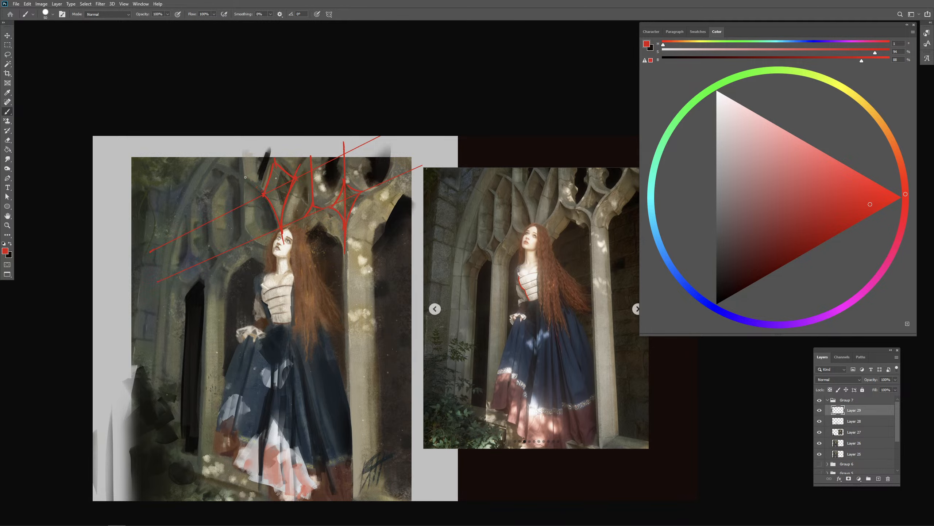
left_click_drag(272, 207, 273, 207)
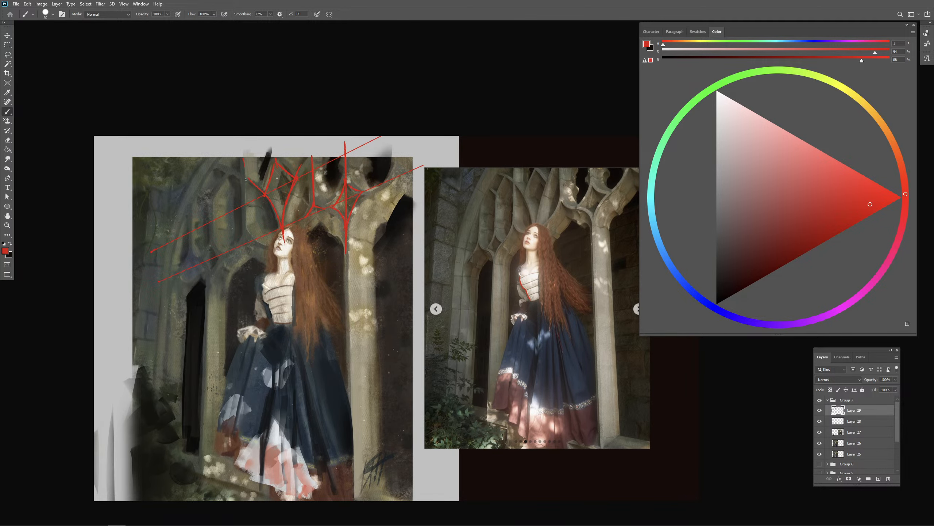
- Draw a red vertical guide through the tracery strut beside the central opening, undoing the misplaced strokes
key("ctrl+z")
left_click_drag(247, 210, 247, 229)
key("ctrl+z")
left_click_drag(245, 151, 246, 213)
left_click_drag(244, 213, 246, 233)
key("ctrl+z")
- Outline the receding arches and the small diamond joint of the far tracery in red, redoing the misplaced strokes
left_click_drag(186, 228, 173, 277)
key("ctrl+z")
left_click_drag(205, 262, 211, 268)
key("ctrl+z")
mouse_move(208, 265)
left_mouse_down()
mouse_move(213, 281)
mouse_move(213, 273)
left_mouse_up()
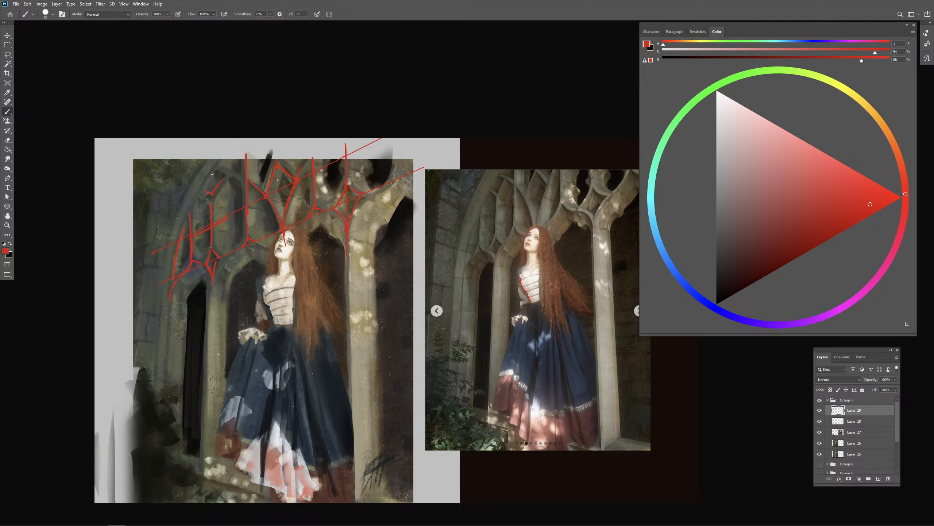
left_click_drag(360, 214, 358, 214)
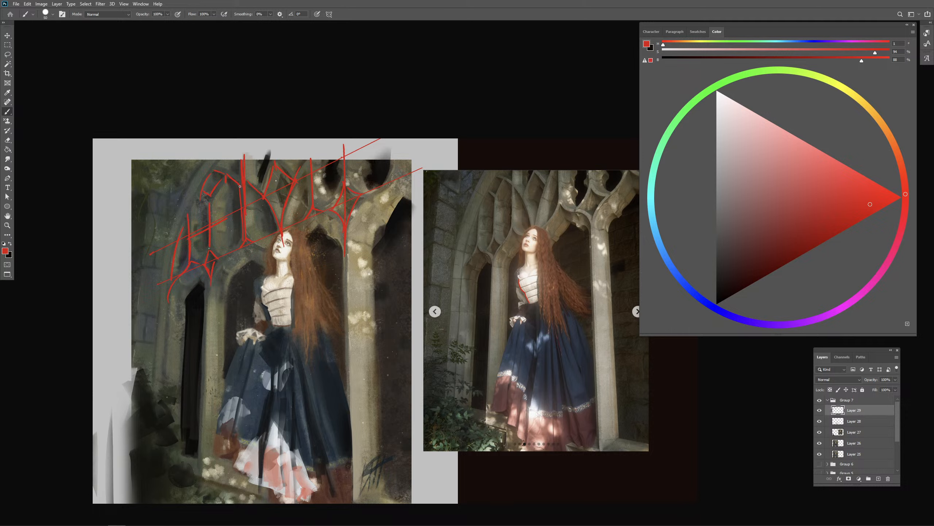
- Trace the arch curve behind the woman and the long vertical edges of both pillars in red
left_click_drag(239, 201, 239, 229)
mouse_move(256, 259)
left_mouse_down()
mouse_move(230, 298)
mouse_move(229, 346)
left_mouse_up()
key("ctrl+z")
left_click_drag(232, 293, 226, 380)
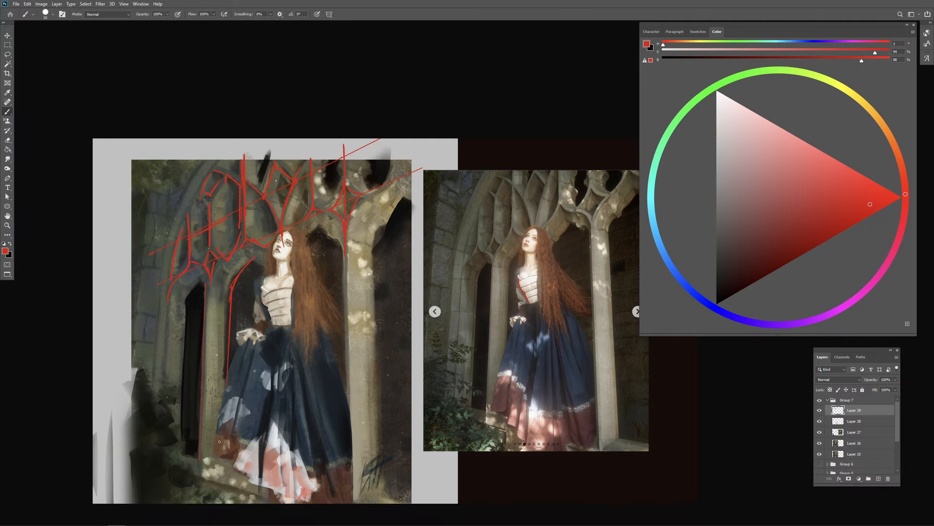
left_click_drag(345, 256, 349, 475)
left_click_drag(374, 230, 385, 467)
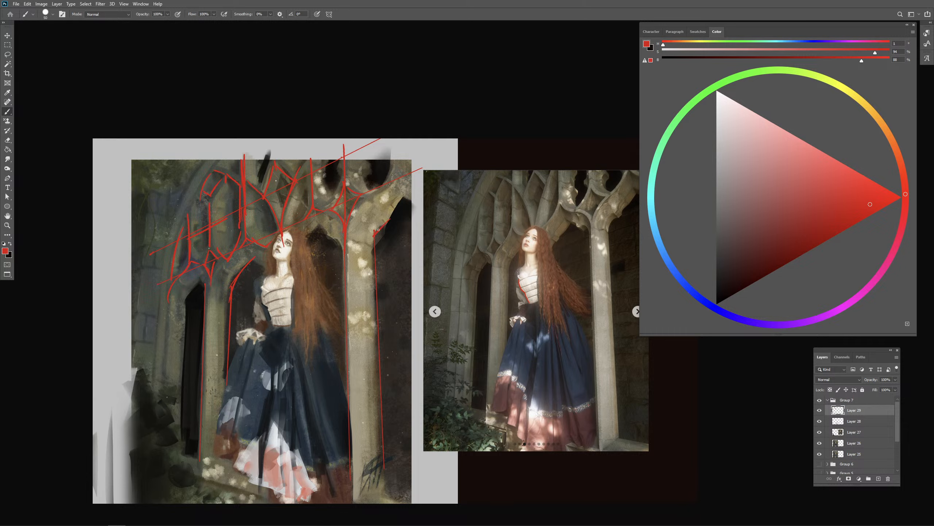
- Outline the large pillar's outward-branching top in red and add a small red mark above the tracery
mouse_move(374, 236)
left_mouse_down()
mouse_move(405, 192)
mouse_move(388, 179)
mouse_move(397, 173)
left_mouse_up()
left_click_drag(397, 168, 413, 167)
left_click_drag(390, 364, 415, 371)
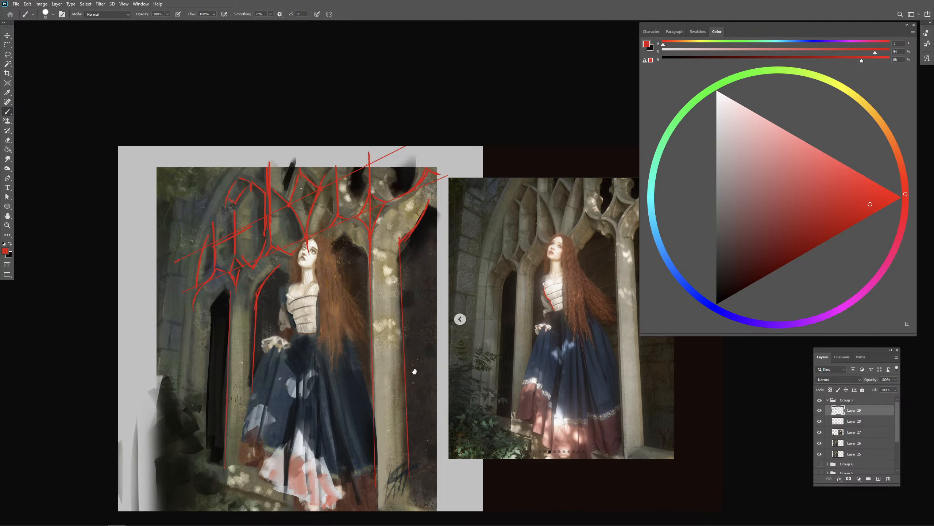
key("ctrl+plus")
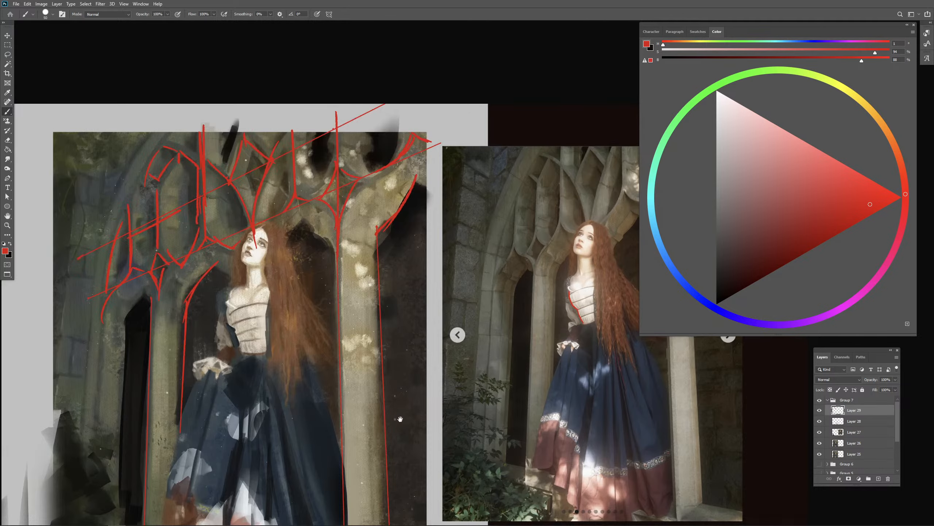
left_click_drag(373, 407, 425, 400)
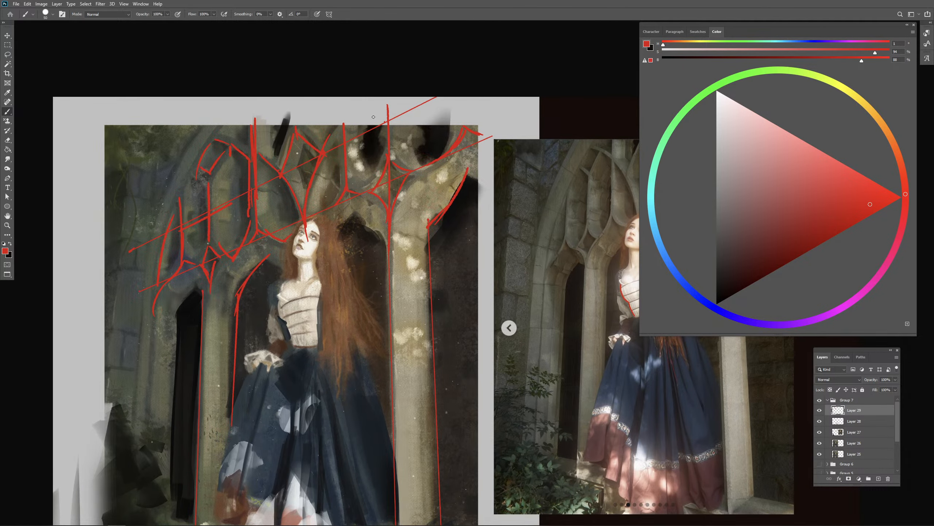
left_click_drag(376, 104, 370, 112)
key("l")
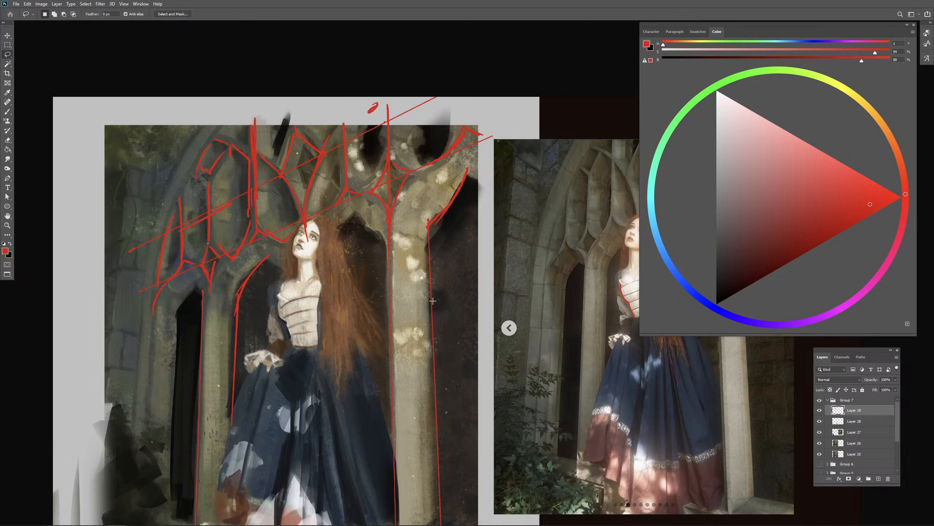
mouse_move(379, 62)
left_mouse_down()
mouse_move(184, 132)
mouse_move(131, 206)
left_mouse_up()
key("ctrl+d")
left_click(332, 55)
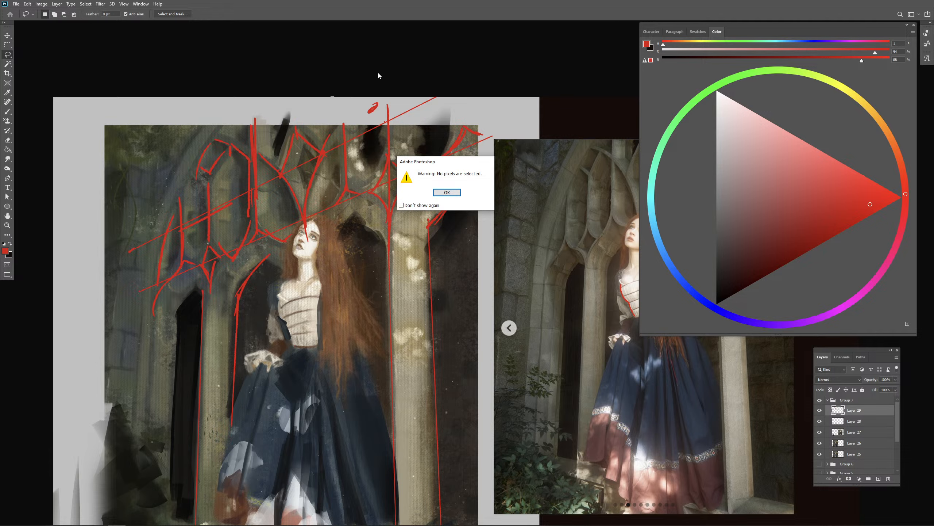
key("Return")
- Lasso the red tracery lines above the pillars and start a free transform, undoing the first skew attempt
mouse_move(415, 97)
left_mouse_down()
mouse_move(110, 312)
mouse_move(336, 245)
mouse_move(402, 274)
mouse_move(472, 158)
mouse_move(489, 59)
left_mouse_up()
right_click(381, 199)
left_click(405, 273)
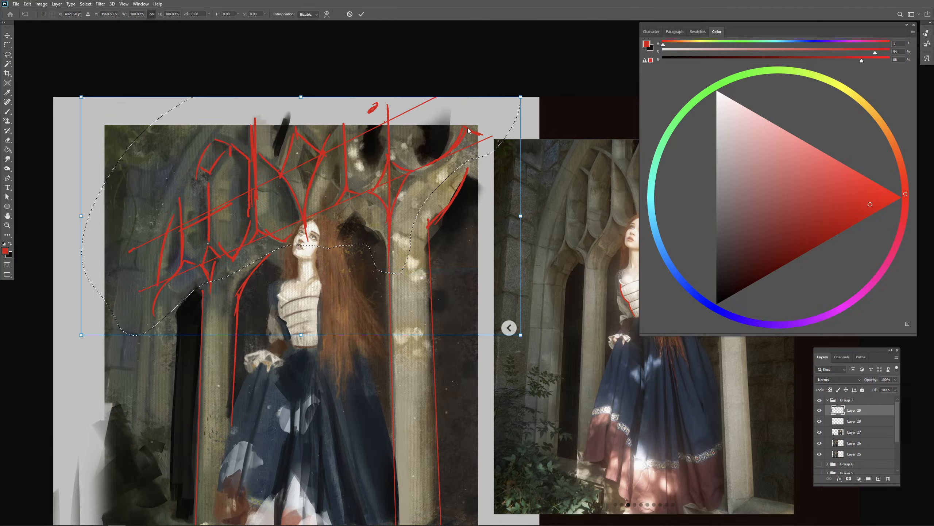
right_click(309, 112)
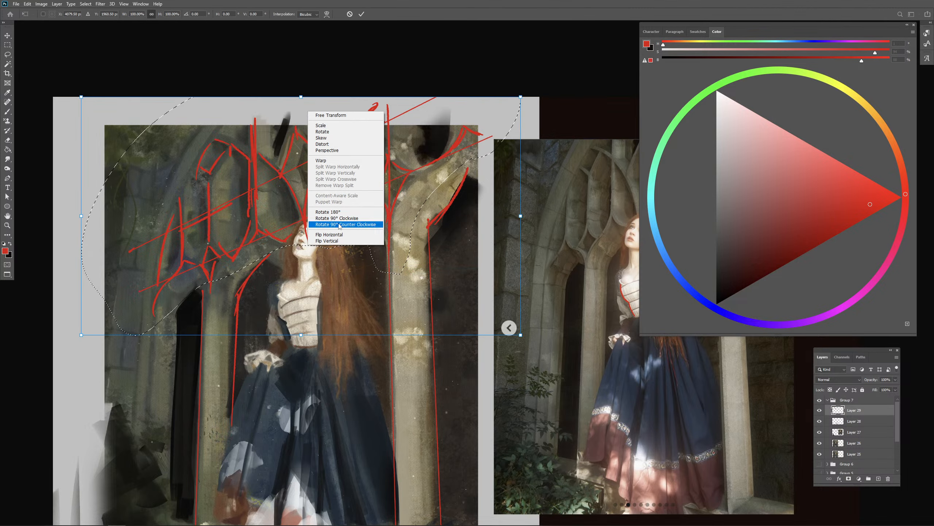
left_click(339, 138)
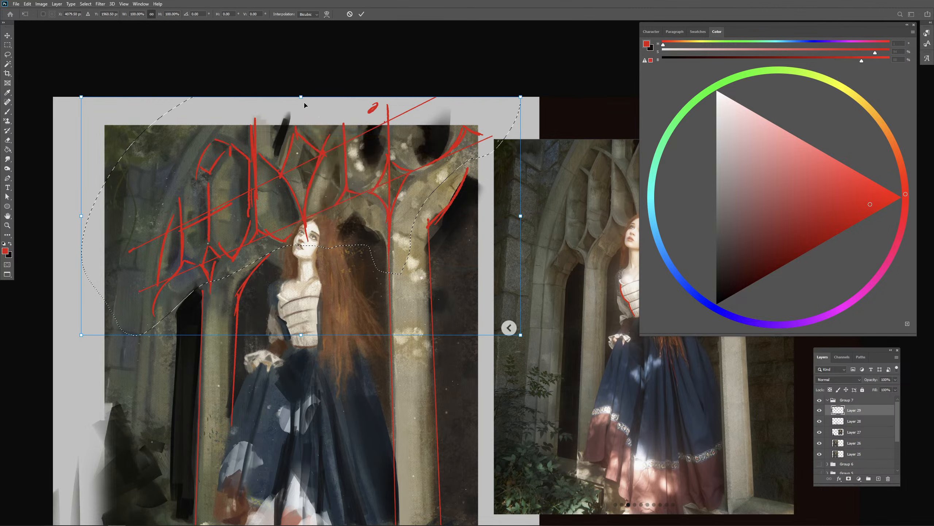
left_click_drag(301, 97, 305, 92)
key("ctrl+z")
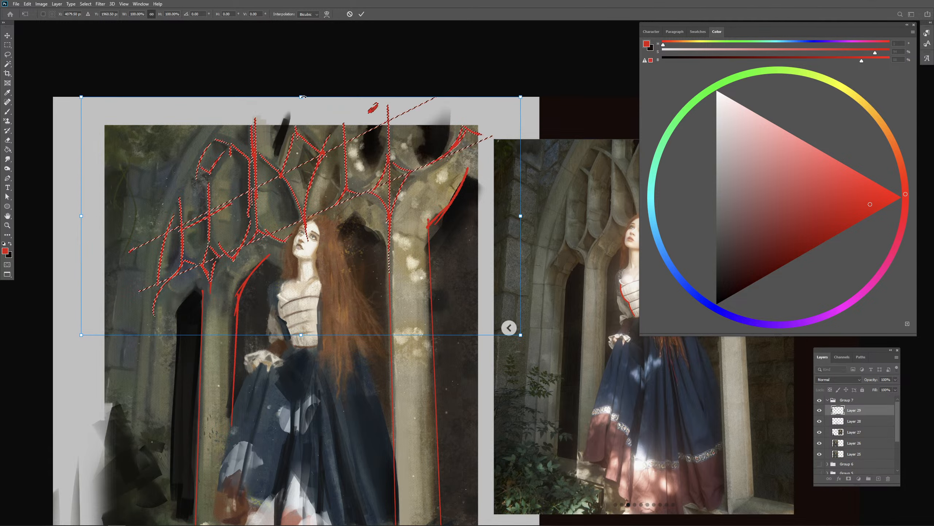
- Slant the selected red tracery lines slightly, shift them to line up with the pillars, apply the transform and deselect
right_click(313, 114)
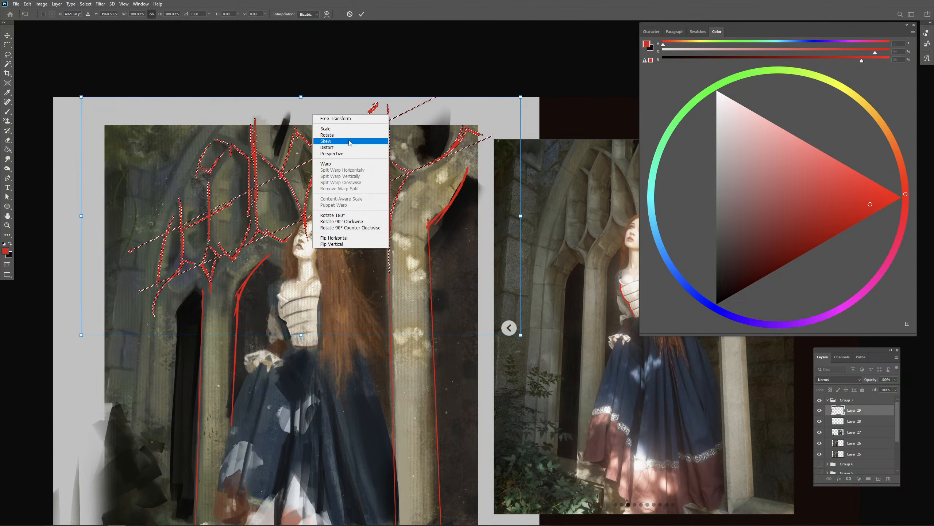
left_click(359, 154)
left_click_drag(301, 97, 314, 97)
left_click_drag(427, 213, 423, 212)
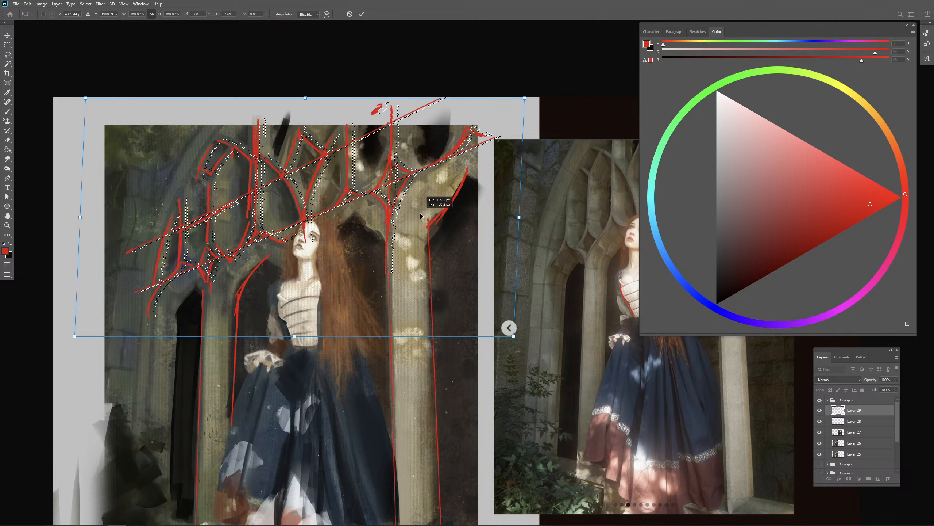
key("Return")
key("l")
key("ctrl+d")
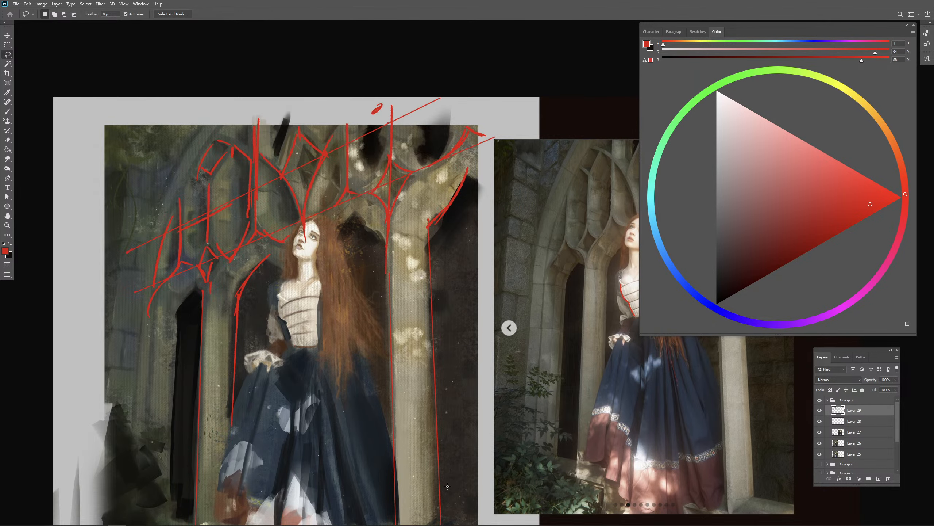
- Close the Untitled-1 painting document without saving its changes
key("ctrl+minus")
left_click_drag(435, 385, 341, 395)
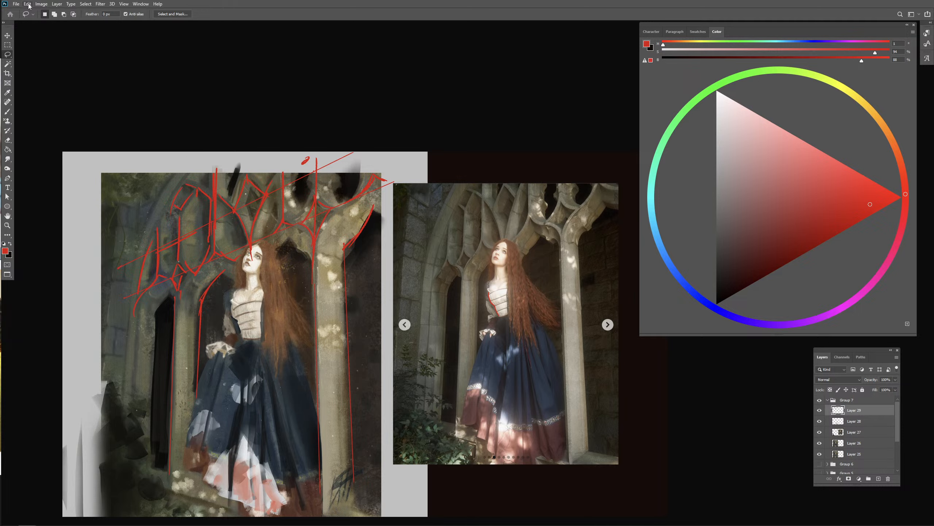
left_click(16, 4)
left_click(37, 57)
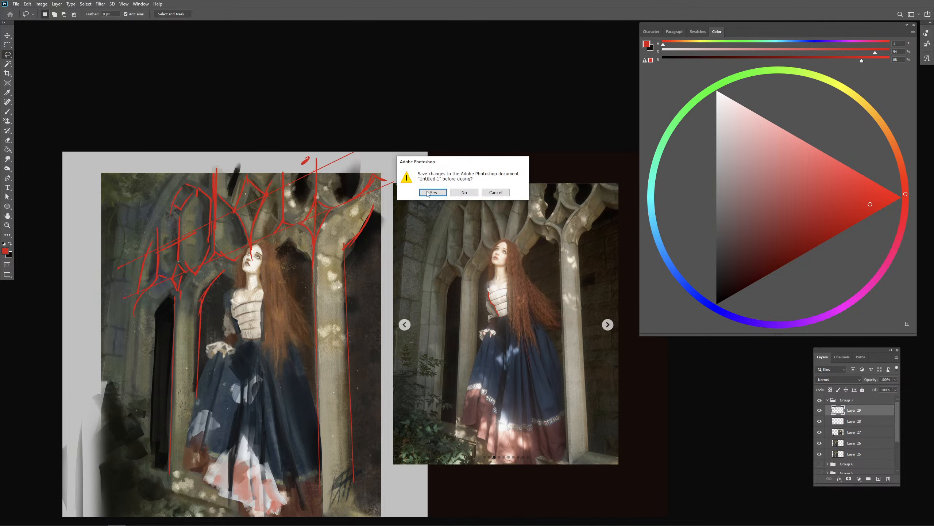
left_click(464, 192)
- Create a new document from the recent custom preset of 8000 x 8000 px at 1200 ppi
left_click(17, 4)
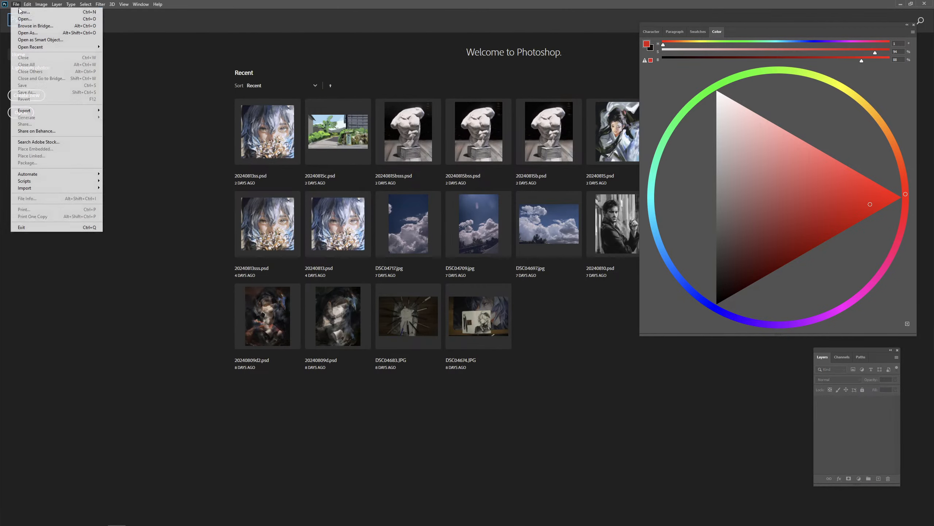
left_click(50, 12)
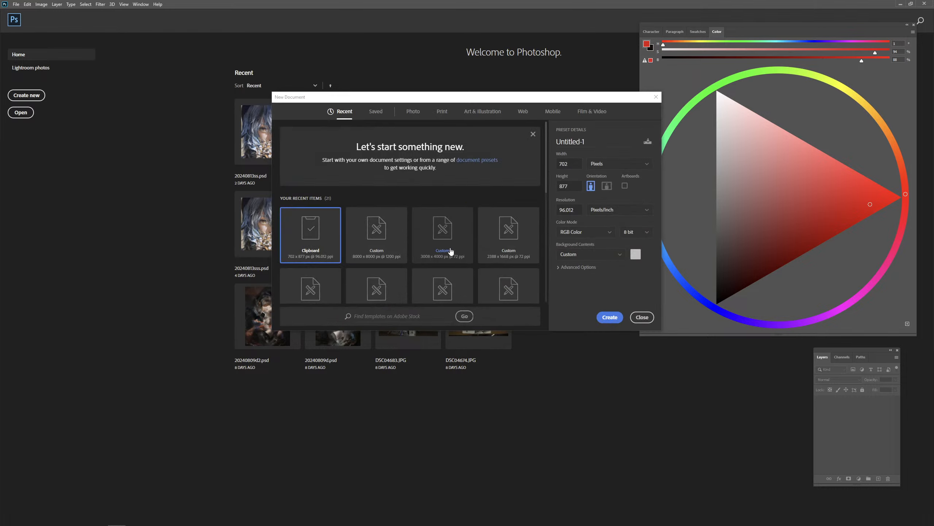
double_click(382, 243)
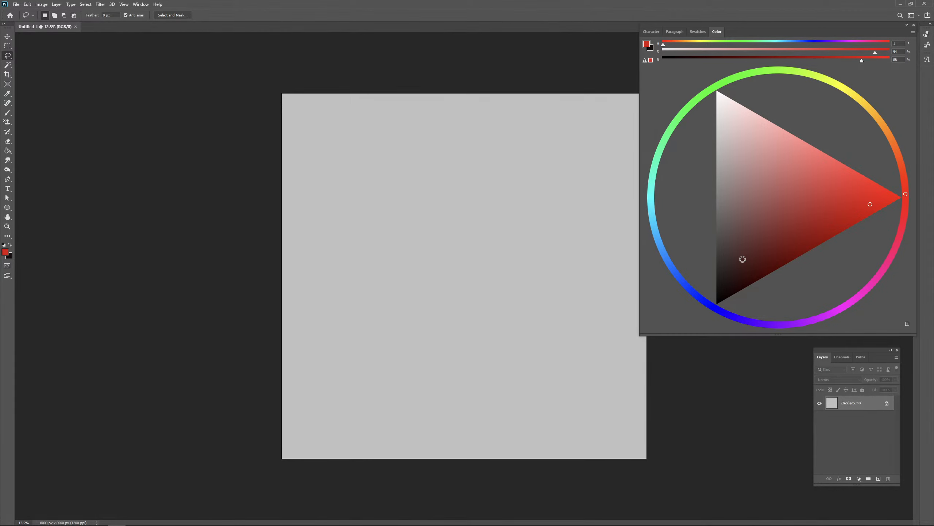
- Switch to full-screen view and fill the background with a neutral dark grey
key("f")
left_click_drag(741, 259, 660, 266)
key("g")
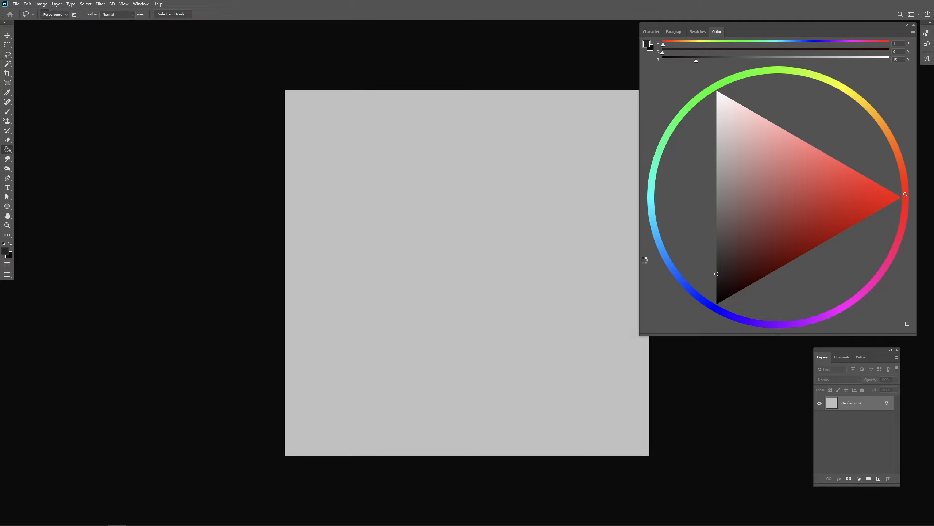
left_click(545, 260)
left_click_drag(519, 258, 433, 249)
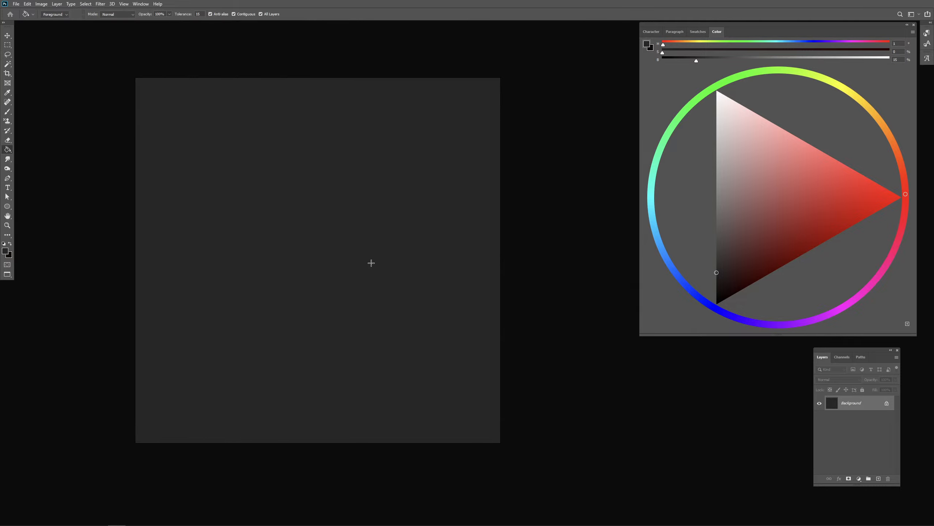
- Block in broad textured brush strokes across the canvas centre, varying from near-white to dark grey
key("b")
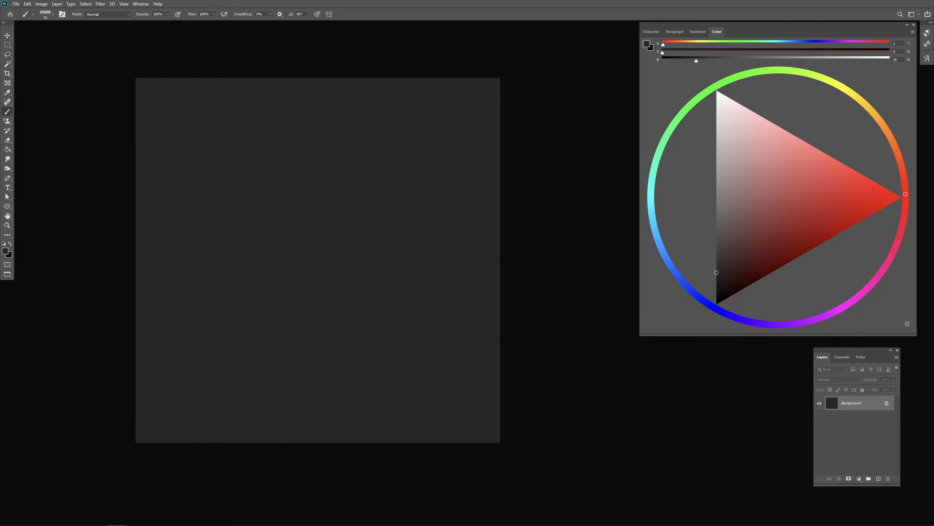
left_click_drag(743, 127, 714, 128)
mouse_move(321, 250)
left_mouse_down()
mouse_move(333, 259)
mouse_move(390, 250)
left_mouse_up()
mouse_move(233, 186)
left_mouse_down()
mouse_move(413, 162)
mouse_move(220, 325)
left_mouse_up()
left_click_drag(271, 288, 288, 288)
mouse_move(300, 253)
left_mouse_down()
mouse_move(321, 314)
mouse_move(285, 361)
mouse_move(201, 254)
mouse_move(313, 361)
mouse_move(497, 220)
left_mouse_up()
left_click(717, 298)
left_click_drag(365, 326, 333, 327)
left_click_drag(362, 271, 383, 244)
left_click(377, 181, "alt")
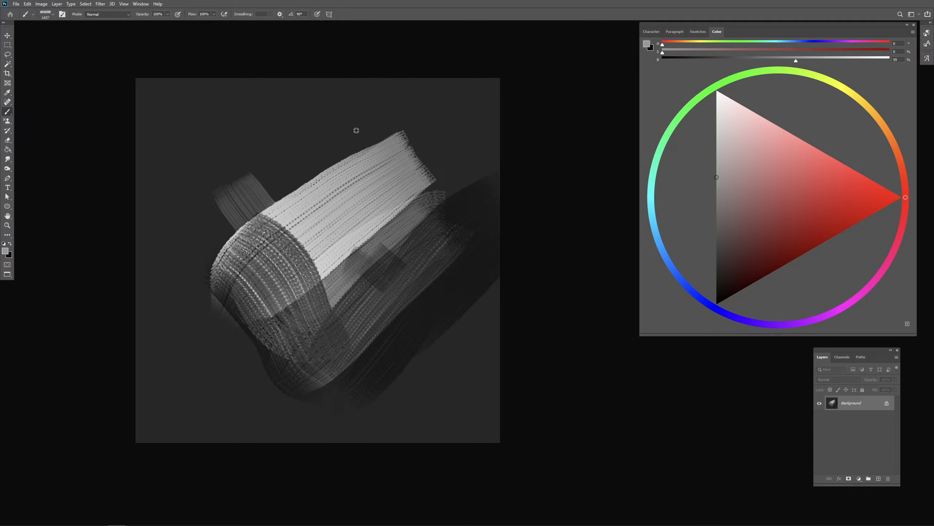
- Paint a mid-grey arc above the light block and cross the block with darker curved strokes
mouse_move(357, 130)
left_mouse_down()
mouse_move(403, 140)
mouse_move(346, 148)
mouse_move(359, 176)
mouse_move(362, 217)
left_mouse_up()
left_click(290, 147, "alt")
left_click_drag(287, 124, 320, 235)
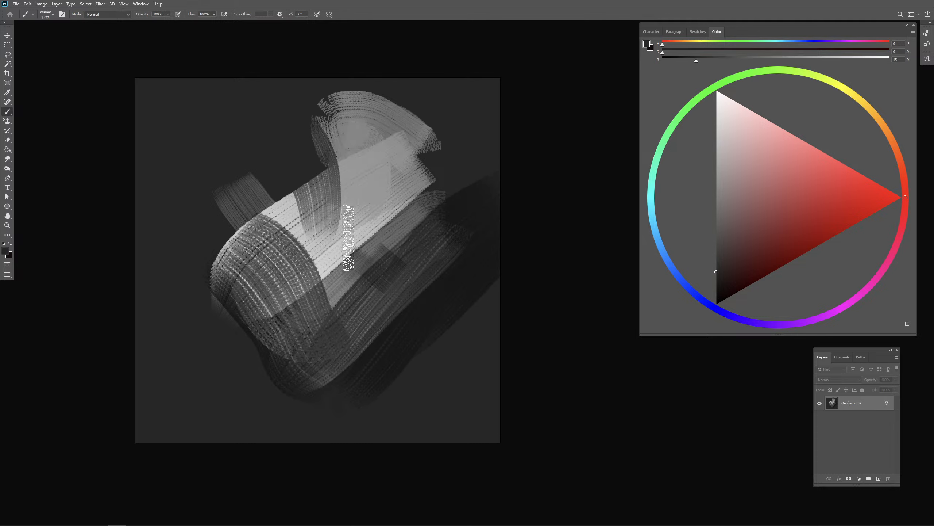
left_click(364, 192, "alt")
mouse_move(363, 193)
left_mouse_down()
mouse_move(322, 228)
mouse_move(397, 200)
mouse_move(325, 238)
mouse_move(258, 229)
left_mouse_up()
left_click(452, 188, "alt")
left_click(468, 214, "alt")
- Sample light grey from the shape's centre and brush over its lower edge, undoing the last stroke
left_click(317, 259, "alt")
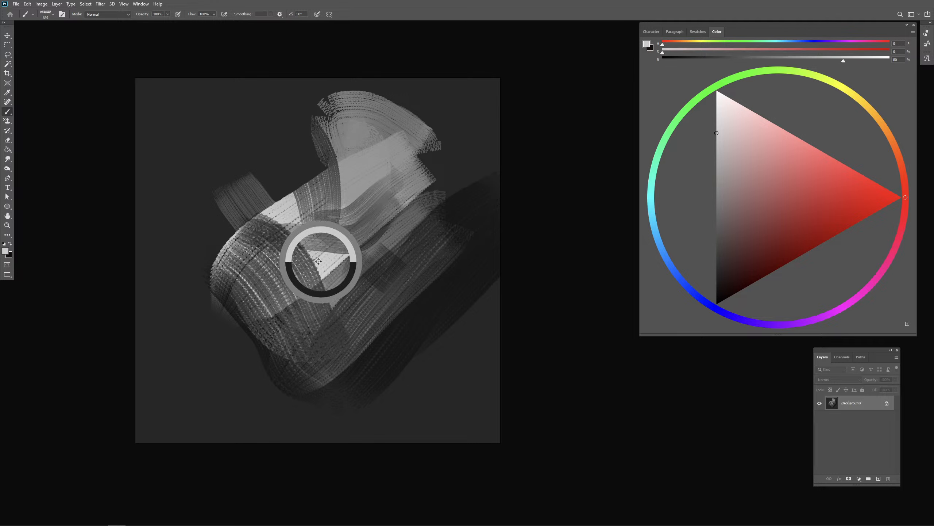
mouse_move(298, 256)
left_mouse_down()
mouse_move(331, 266)
mouse_move(337, 287)
mouse_move(309, 297)
left_mouse_up()
key("ctrl+z")
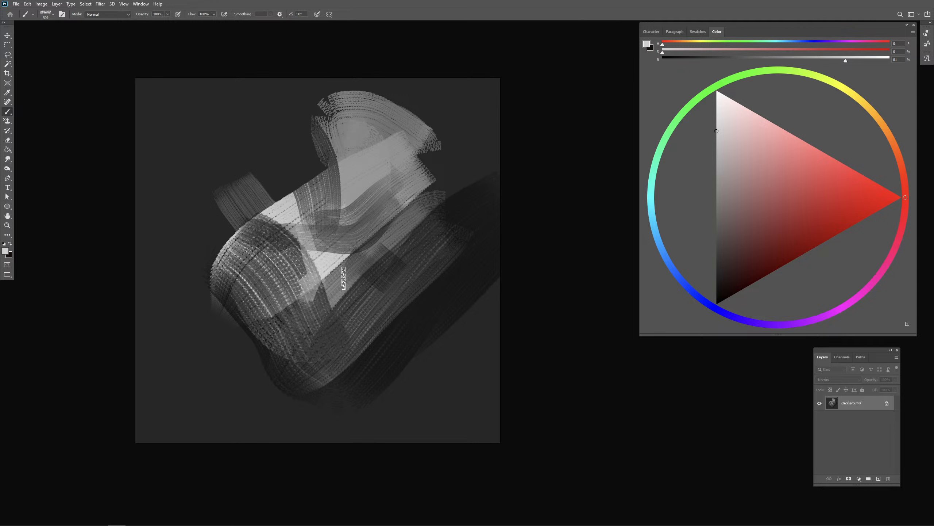
- Sweep large light-grey textured arcs over the canvas's lower-right corner, with shorter pale strokes beside them
left_click(333, 264, "alt")
mouse_move(398, 312)
left_mouse_down()
mouse_move(327, 391)
mouse_move(321, 439)
left_mouse_up()
left_click_drag(351, 397, 373, 396)
mouse_move(399, 337)
left_mouse_down()
mouse_move(381, 386)
mouse_move(500, 328)
left_mouse_up()
left_click_drag(500, 328, 408, 444)
left_click_drag(433, 418, 487, 422)
mouse_move(533, 377)
left_mouse_down()
mouse_move(426, 374)
mouse_move(377, 442)
mouse_move(372, 488)
left_mouse_up()
left_click_drag(401, 350, 386, 350)
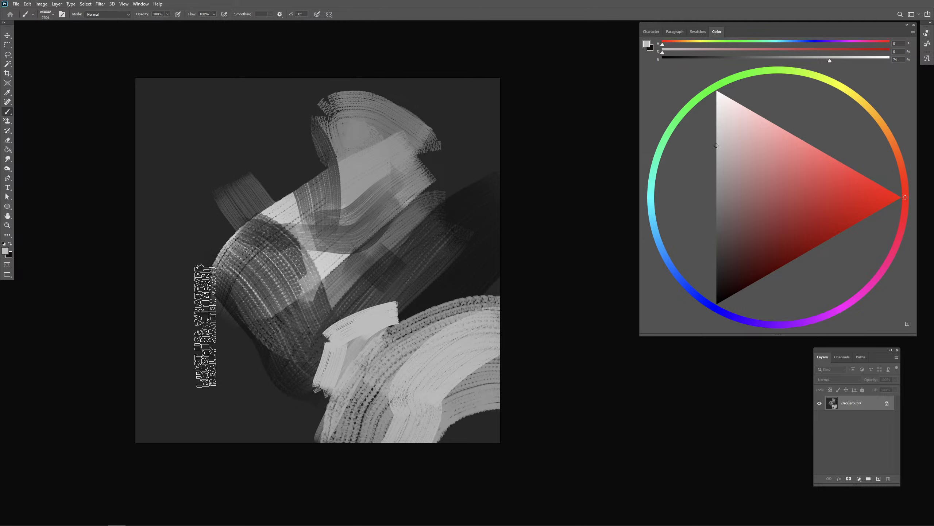
- Add faint strokes at the canvas's lower left, then surround the light shapes with large near-black textured strokes
left_click_drag(207, 322, 239, 406)
left_click_drag(748, 267, 659, 294)
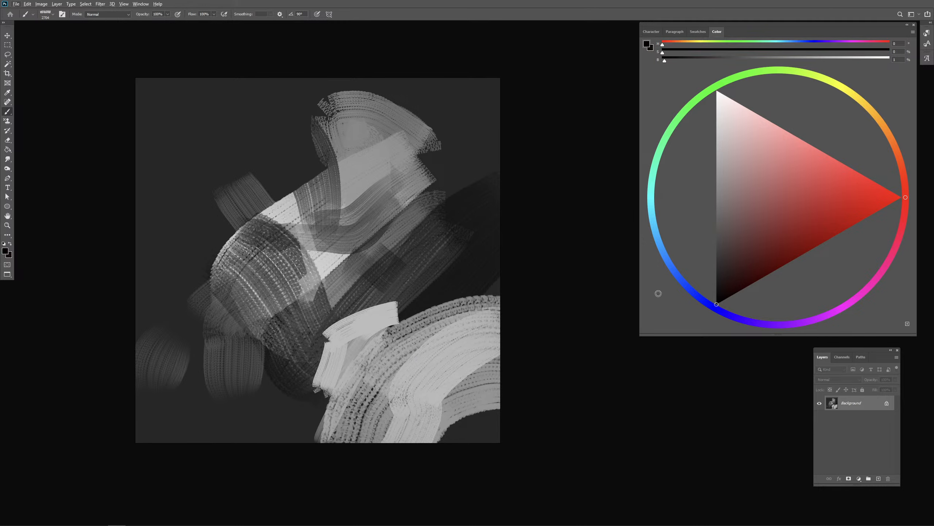
mouse_move(181, 231)
left_mouse_down()
mouse_move(250, 449)
mouse_move(153, 286)
mouse_move(130, 392)
mouse_move(261, 351)
left_mouse_up()
mouse_move(322, 212)
left_mouse_down()
mouse_move(308, 229)
mouse_move(315, 225)
left_mouse_up()
left_click_drag(286, 129, 287, 167)
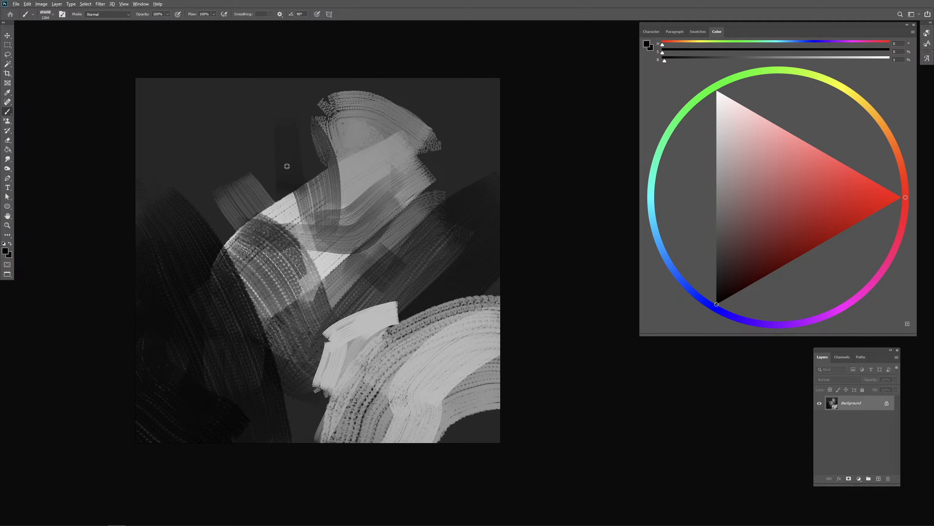
mouse_move(318, 44)
left_mouse_down()
mouse_move(239, 50)
mouse_move(120, 114)
left_mouse_up()
mouse_move(269, 82)
left_mouse_down()
mouse_move(307, 126)
mouse_move(228, 166)
mouse_move(278, 91)
mouse_move(400, 76)
mouse_move(438, 129)
mouse_move(341, 74)
mouse_move(417, 168)
mouse_move(481, 56)
mouse_move(495, 184)
mouse_move(426, 277)
mouse_move(395, 279)
left_mouse_up()
- Brush small light-grey strokes into the centre of the pale upper form to suggest a face
key("ctrl+minus")
mouse_move(392, 209)
left_mouse_down()
mouse_move(390, 228)
mouse_move(381, 228)
mouse_move(396, 231)
mouse_move(406, 220)
mouse_move(398, 247)
mouse_move(387, 243)
mouse_move(444, 290)
mouse_move(404, 230)
mouse_move(415, 221)
mouse_move(413, 247)
left_mouse_up()
left_click(397, 223, "alt")
left_click(443, 307, "alt")
mouse_move(401, 253)
left_mouse_down()
mouse_move(400, 260)
mouse_move(409, 239)
left_mouse_up()
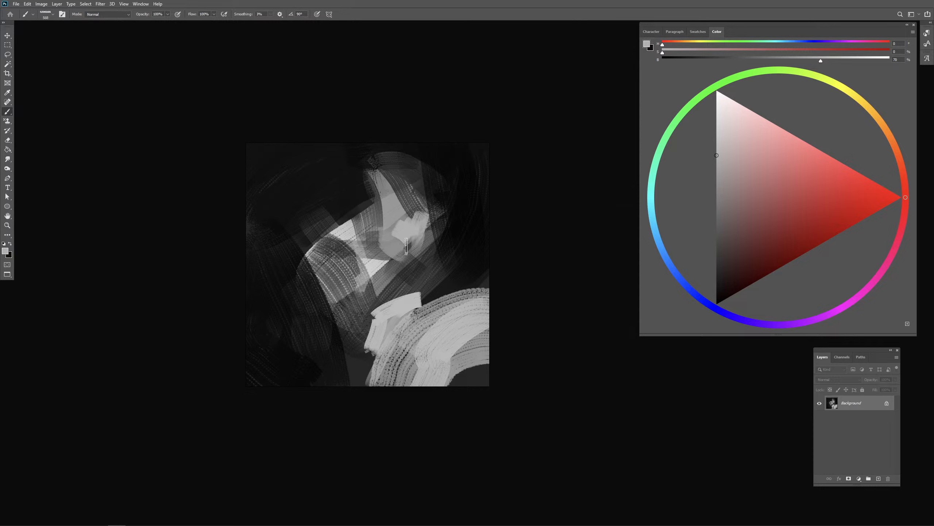
mouse_move(392, 229)
left_mouse_down()
mouse_move(394, 238)
mouse_move(404, 228)
left_mouse_up()
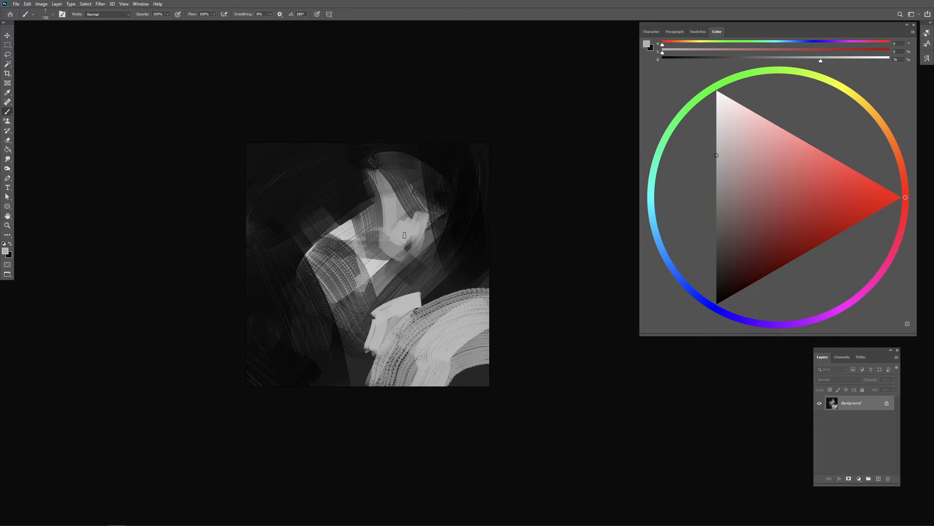
- Pick a near-white grey of 88% brightness and paint pale strokes sweeping from the face down to the lower left
left_click(456, 245, "alt")
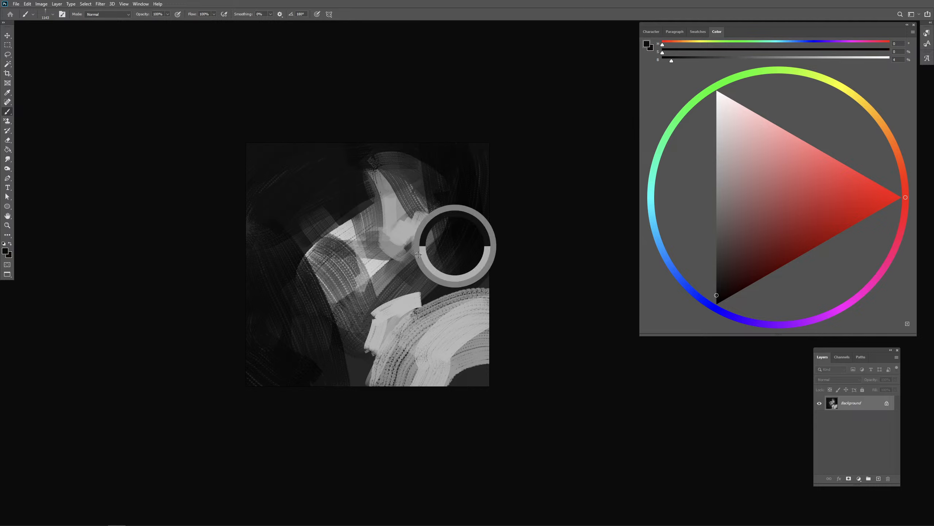
left_click(717, 115)
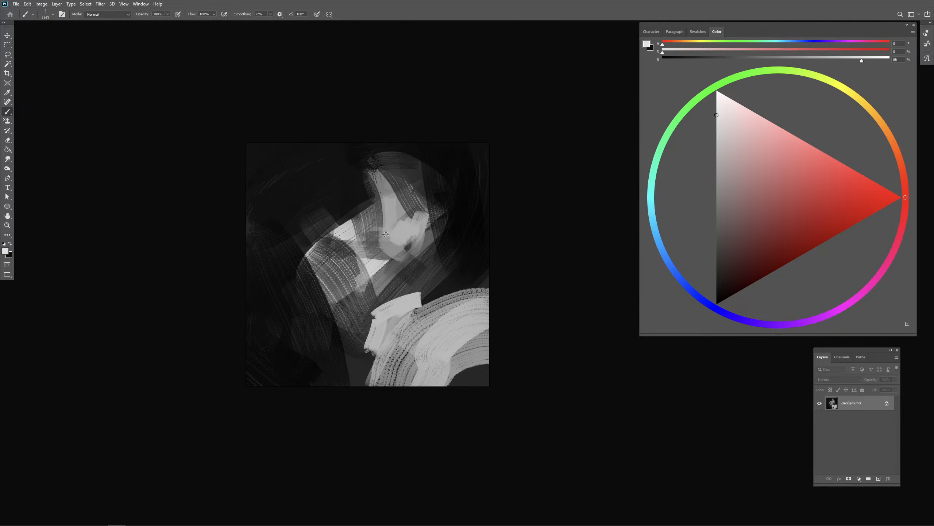
left_click_drag(380, 236, 362, 235)
left_click_drag(418, 229, 399, 273)
mouse_move(423, 230)
left_mouse_down()
mouse_move(401, 288)
mouse_move(349, 321)
mouse_move(355, 307)
mouse_move(319, 301)
left_mouse_up()
- Sample near-black from the background and paint a dark angular patch inside the textured form below the face
left_click(460, 258, "alt")
left_click_drag(333, 262, 361, 278)
mouse_move(338, 268)
left_mouse_down()
mouse_move(343, 295)
mouse_move(358, 273)
mouse_move(356, 306)
mouse_move(330, 342)
mouse_move(349, 328)
mouse_move(343, 269)
mouse_move(349, 293)
left_mouse_up()
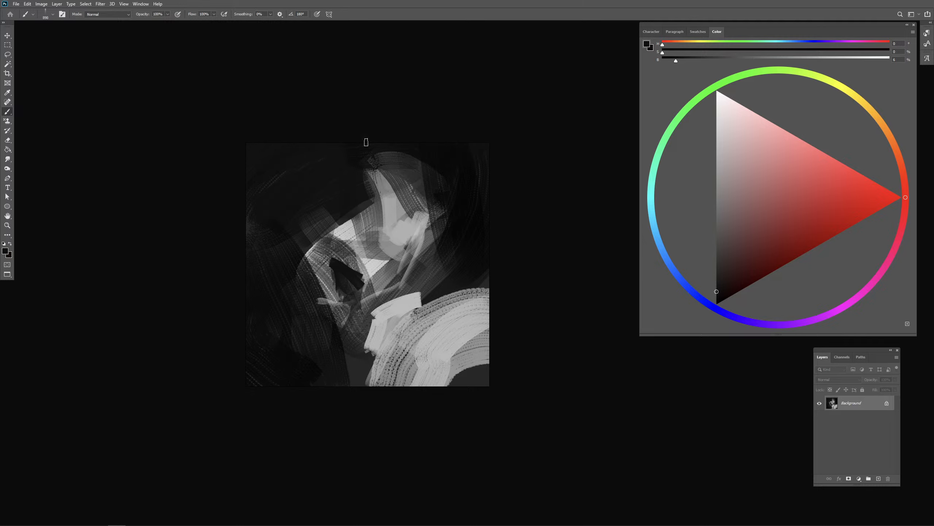
- Build up a rounded translucent grey head shape over the upper form, undoing one stray stroke
left_click(396, 207, "alt")
mouse_move(399, 203)
left_mouse_down()
mouse_move(427, 206)
mouse_move(423, 180)
left_mouse_up()
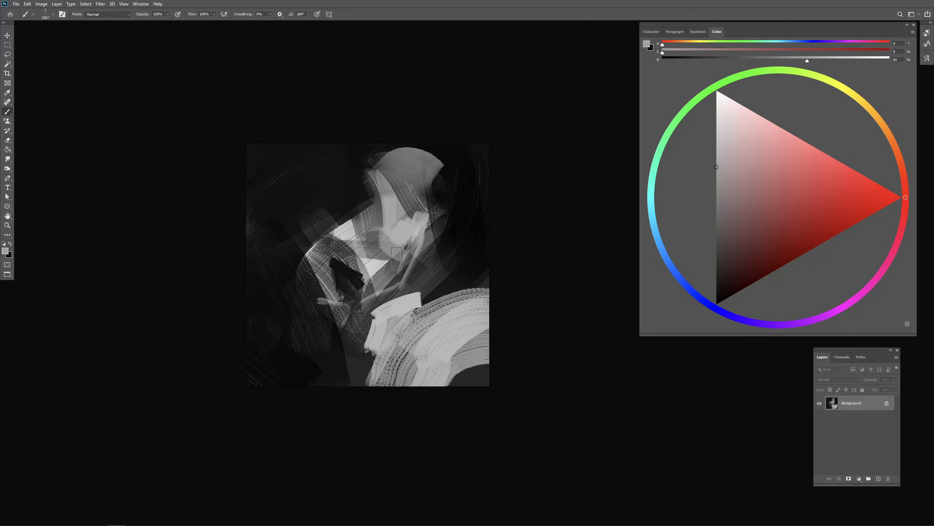
left_click_drag(401, 236, 411, 231)
key("ctrl+z")
mouse_move(389, 197)
left_mouse_down()
mouse_move(382, 204)
mouse_move(414, 194)
mouse_move(388, 268)
left_mouse_up()
left_click(449, 164, "alt")
left_click_drag(355, 173, 352, 258)
left_click_drag(365, 280, 346, 281)
left_click(448, 207, "alt")
mouse_move(361, 229)
left_mouse_down()
mouse_move(333, 234)
mouse_move(374, 272)
mouse_move(394, 263)
left_mouse_up()
mouse_move(373, 272)
left_mouse_down()
mouse_move(401, 264)
mouse_move(389, 256)
left_mouse_up()
left_click_drag(402, 259, 367, 274)
key("ctrl+z")
key("ctrl+z")
key("ctrl+z")
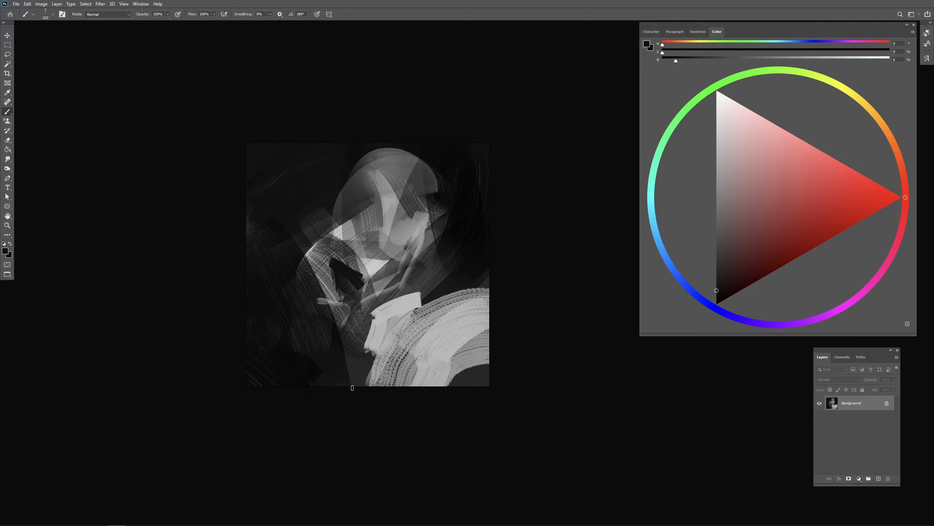
- Sample light grey and paint a pale diagonal band extending outward from the head like a hat brim
left_click(372, 268, "alt")
left_click_drag(368, 269, 356, 271)
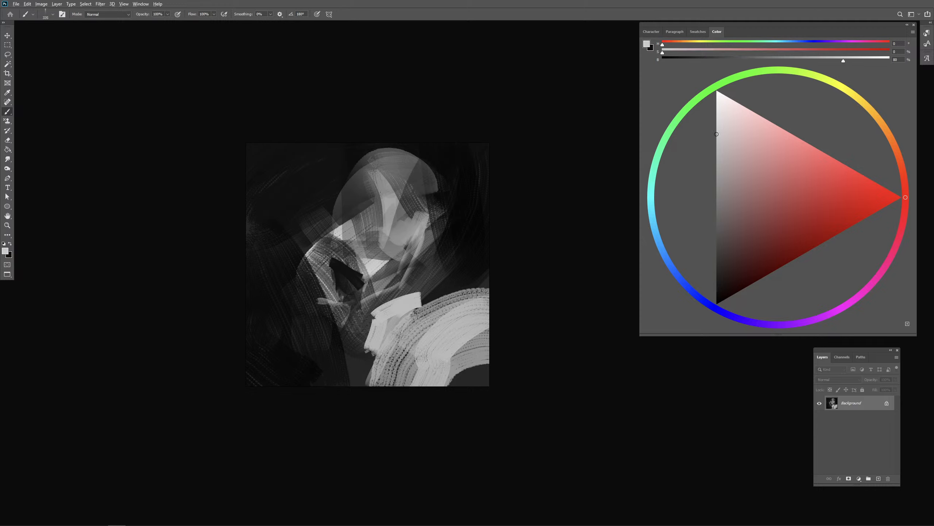
left_click_drag(293, 239, 398, 200)
left_click_drag(320, 224, 382, 204)
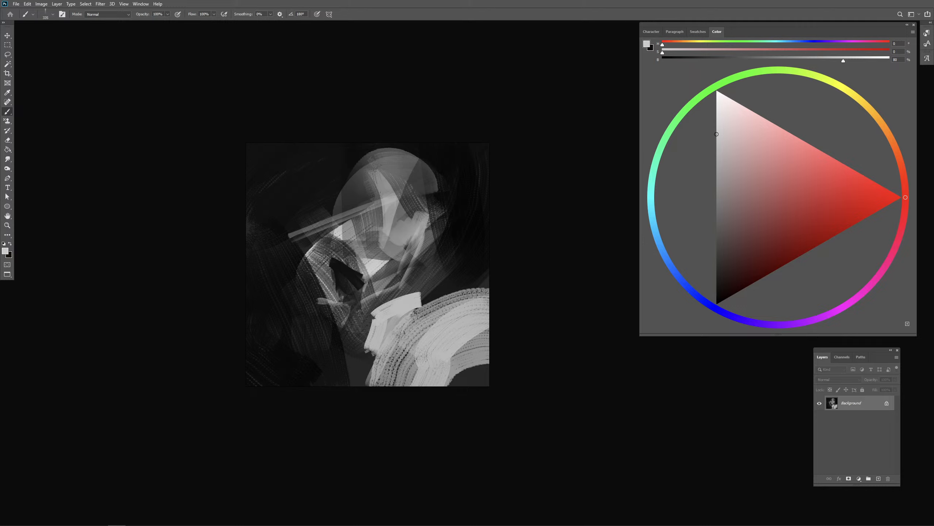
left_click_drag(374, 260, 423, 260)
mouse_move(295, 236)
left_mouse_down()
mouse_move(392, 195)
mouse_move(296, 229)
left_mouse_up()
- Sample dark background tones and darken the areas below the brim and behind the lower face
left_click(340, 166, "alt")
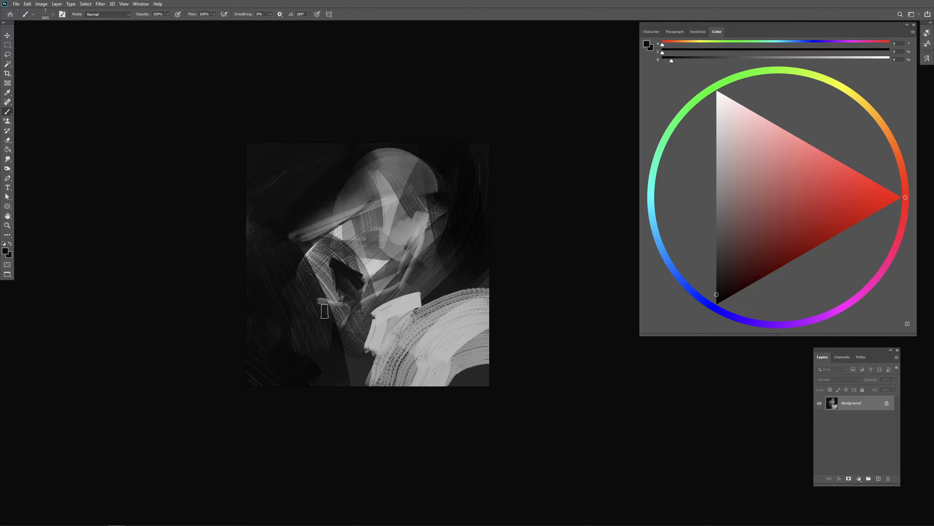
left_click_drag(317, 292, 339, 293)
left_click_drag(330, 306, 304, 239)
left_click_drag(429, 220, 439, 268)
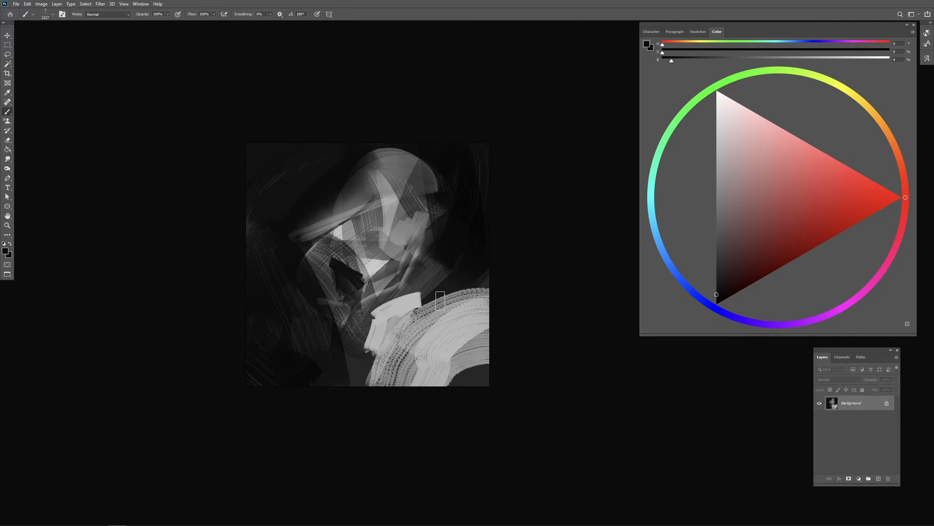
left_click(446, 272, "alt")
left_click_drag(392, 311, 387, 323)
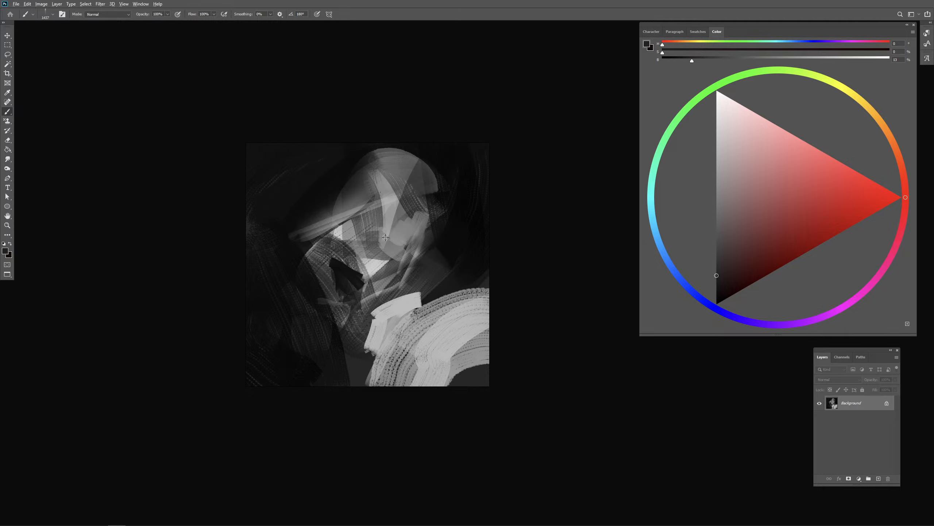
- Sample light grey from the chin and add pale strokes to the lower face under the brim
left_click(375, 263, "alt")
mouse_move(376, 262)
left_mouse_down()
mouse_move(368, 263)
mouse_move(398, 264)
left_mouse_up()
left_click_drag(373, 236, 375, 236)
mouse_move(360, 245)
left_mouse_down()
mouse_move(377, 225)
mouse_move(376, 239)
left_mouse_up()
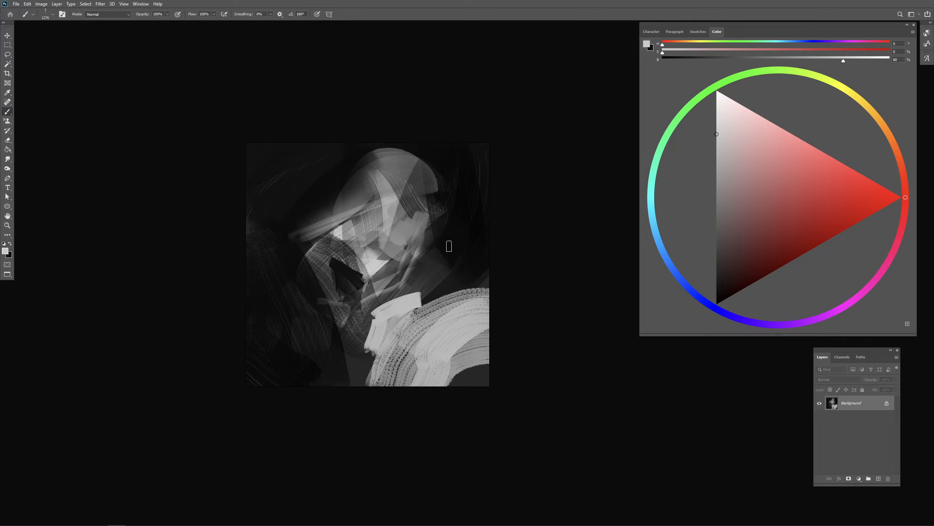
left_click_drag(390, 271, 388, 272)
- Paint a dark-grey bent hand and forearm shape below the brim, and trim its outer edge with a darker tone
left_click_drag(299, 251, 322, 315)
mouse_move(303, 258)
left_mouse_down()
mouse_move(332, 311)
mouse_move(337, 303)
left_mouse_up()
left_click(325, 268, "alt")
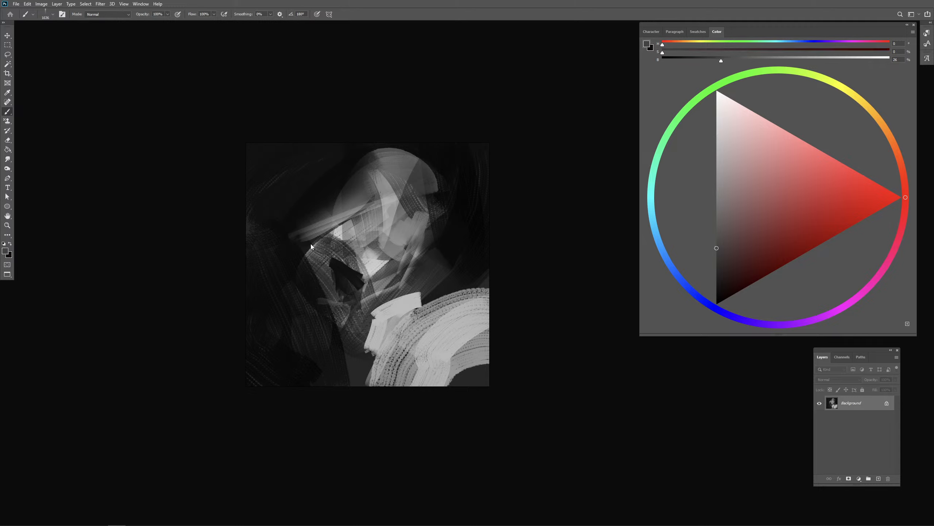
left_click(350, 232, "alt")
mouse_move(313, 246)
left_mouse_down()
mouse_move(332, 289)
mouse_move(322, 300)
mouse_move(326, 319)
left_mouse_up()
mouse_move(320, 283)
left_mouse_down()
mouse_move(351, 331)
mouse_move(356, 373)
left_mouse_up()
left_click_drag(337, 343, 344, 334)
left_click_drag(330, 293, 324, 293, "alt")
left_click(283, 265, "alt")
left_click_drag(291, 265, 285, 265, "alt")
- Sample near-black and break up the pale brim with dark strokes beside the face, undoing the last attempts across the face
left_click(328, 201, "alt")
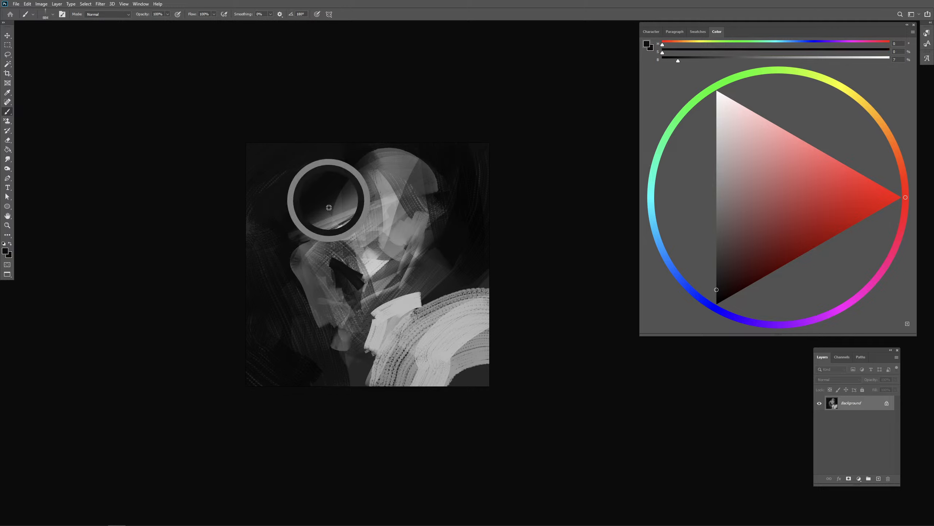
mouse_move(330, 205)
left_mouse_down("alt")
mouse_move(334, 233)
mouse_move(342, 231)
left_mouse_up("alt")
left_click_drag(341, 232, 346, 232, "alt")
mouse_move(356, 197)
left_mouse_down()
mouse_move(343, 223)
mouse_move(348, 242)
mouse_move(369, 226)
mouse_move(360, 228)
mouse_move(400, 263)
left_mouse_up()
key("ctrl+z")
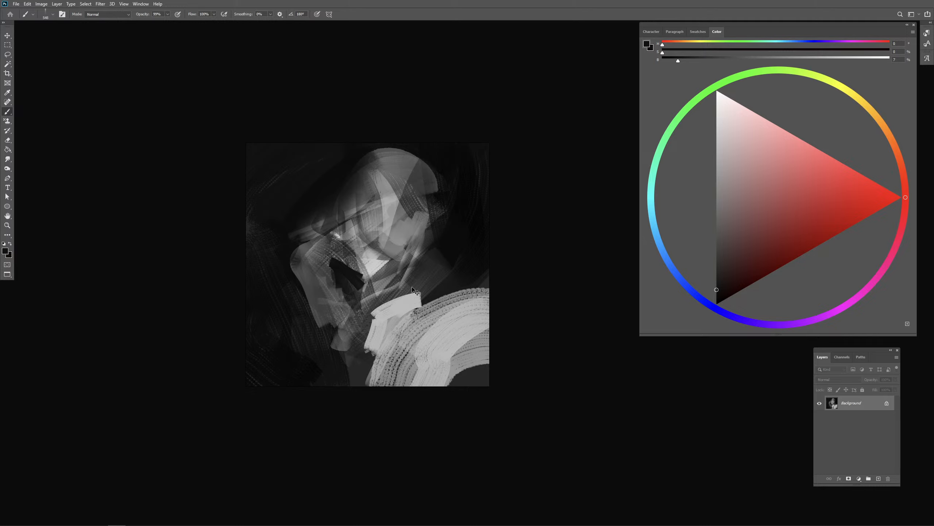
key("ctrl+z")
- Refine the cheek and chin with small strokes in sampled greys, undoing the last stroke below the chin
mouse_move(371, 229)
left_mouse_down()
mouse_move(384, 257)
mouse_move(372, 246)
mouse_move(388, 257)
mouse_move(387, 249)
left_mouse_up()
left_click(392, 198, "alt")
right_click(397, 253, "alt")
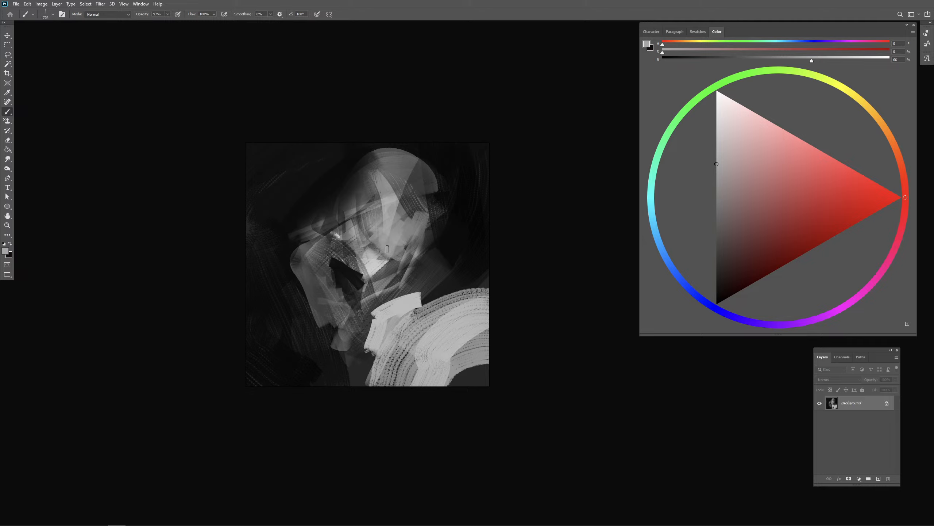
left_click(379, 259, "alt")
right_click(393, 257, "alt")
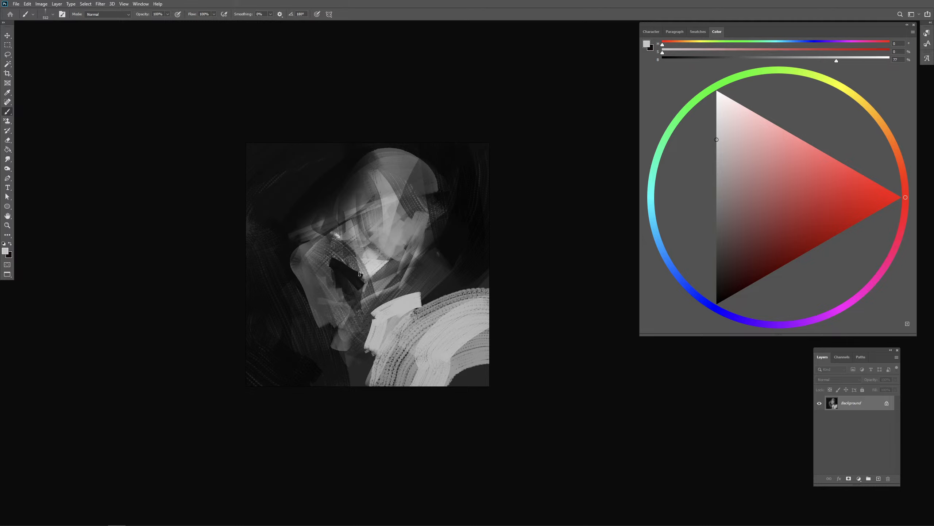
left_click(429, 252, "alt")
right_click(379, 267, "alt")
mouse_move(392, 265)
left_mouse_down()
mouse_move(364, 269)
mouse_move(389, 271)
left_mouse_up()
key("ctrl+z")
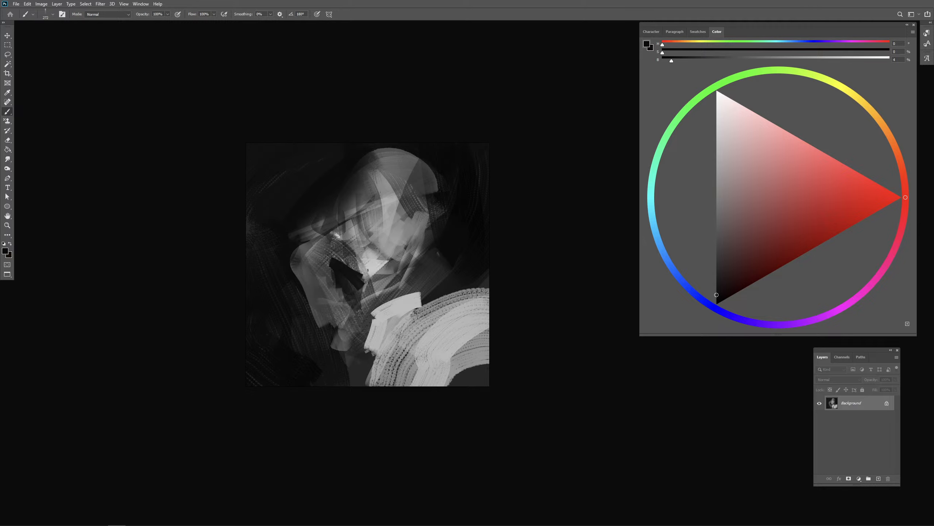
- Carve the gap between the face and hand with near-black strokes and reshape the hand's upper outer edge
left_click_drag(344, 233, 346, 252)
left_click(348, 271, "alt")
right_click(341, 277, "alt")
mouse_move(335, 259)
left_mouse_down()
mouse_move(335, 239)
mouse_move(332, 282)
mouse_move(330, 216)
mouse_move(300, 254)
left_mouse_up()
left_click(322, 278, "alt")
left_click(279, 257, "alt")
- Sample the dark background and trim the top and back contour of the head
left_click(449, 243, "alt")
right_click(438, 244, "alt")
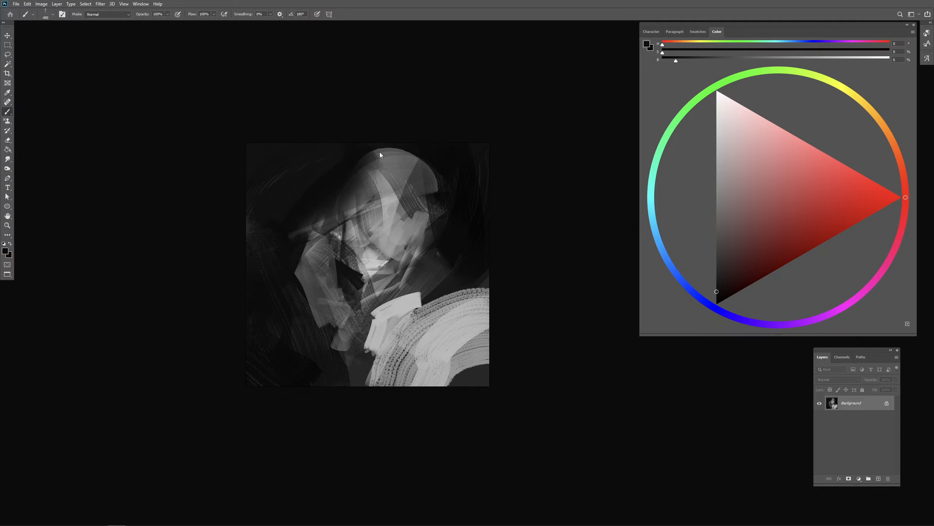
mouse_move(368, 157)
left_mouse_down()
mouse_move(401, 155)
mouse_move(433, 267)
left_mouse_up()
- Sample mid grey from the head and brush soft grey strokes behind the neck and shoulder
left_click(403, 209, "alt")
right_click(412, 207, "alt")
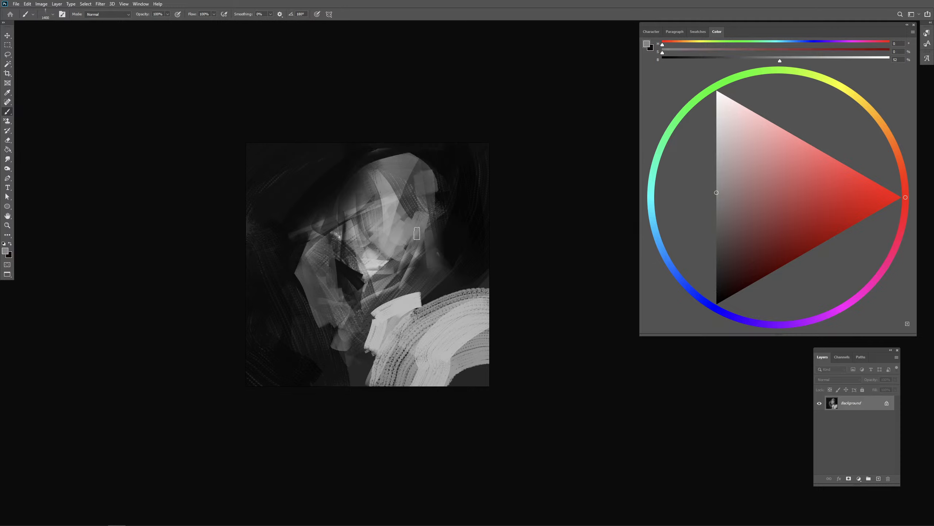
left_click_drag(432, 234, 463, 277)
mouse_move(473, 245)
left_mouse_down()
mouse_move(451, 292)
mouse_move(434, 261)
mouse_move(465, 258)
left_mouse_up()
right_click(432, 261, "alt")
mouse_move(466, 259)
left_mouse_down()
mouse_move(430, 213)
mouse_move(431, 245)
mouse_move(423, 247)
mouse_move(456, 213)
left_mouse_up()
right_click(430, 240, "alt")
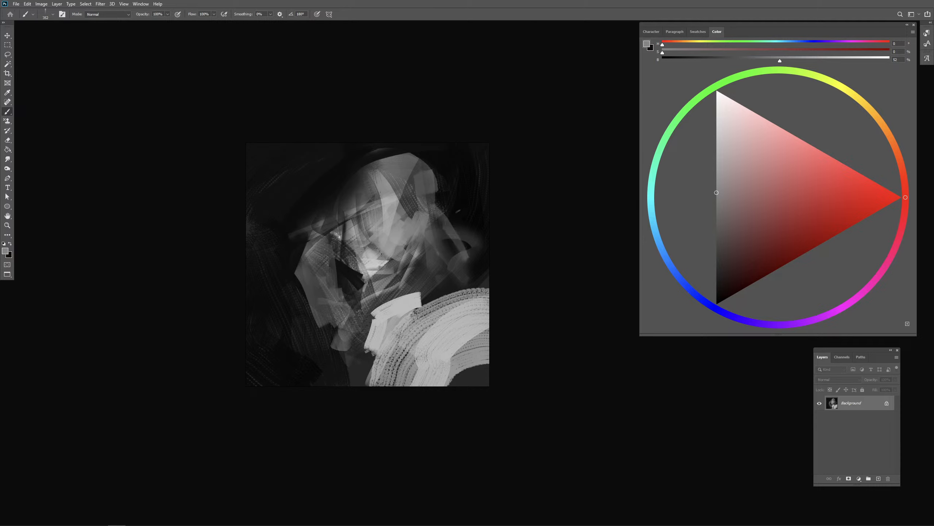
- Sample near-black and brush thin curved strokes across the face, undoing the first one
left_click(469, 222, "alt")
left_click_drag(363, 217, 392, 251)
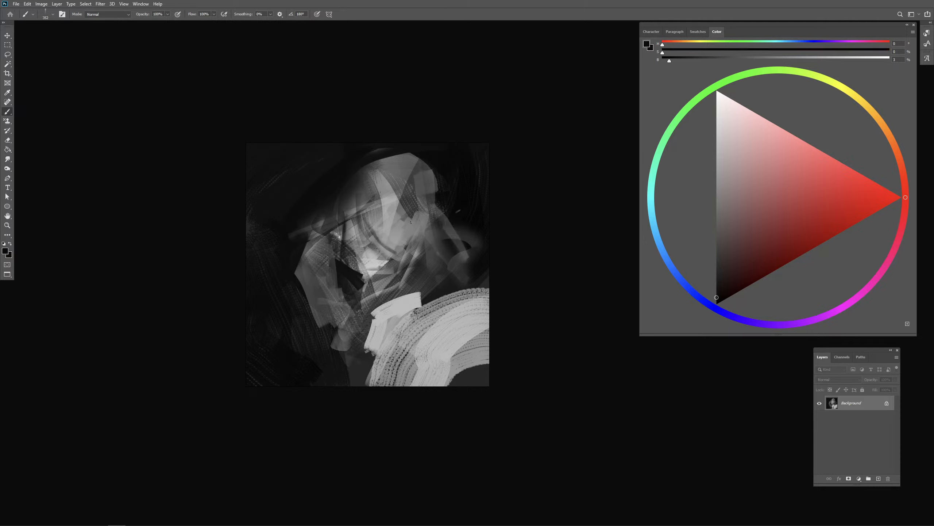
key("ctrl+z")
left_click_drag(401, 216, 369, 257)
left_click_drag(391, 222, 367, 259)
- Sample light grey and soften the outer corner of the striped pale arc with a broad stroke
key("r")
mouse_move(521, 239)
left_mouse_down()
mouse_move(503, 184)
mouse_move(492, 203)
mouse_move(438, 223)
mouse_move(416, 214)
left_mouse_up()
left_click_drag(305, 176, 354, 161)
key("r")
mouse_move(505, 229)
left_mouse_down()
mouse_move(515, 298)
mouse_move(527, 271)
mouse_move(507, 308)
mouse_move(355, 334)
mouse_move(333, 348)
mouse_move(612, 304)
mouse_move(583, 342)
mouse_move(597, 327)
mouse_move(511, 342)
left_mouse_up()
key("b")
left_click(341, 201, "alt")
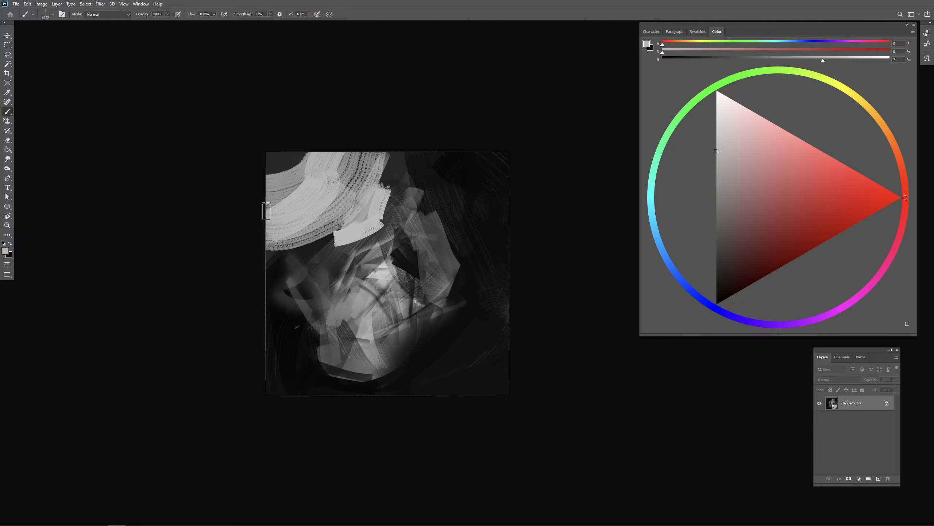
mouse_move(264, 210)
left_mouse_down()
mouse_move(307, 161)
mouse_move(290, 160)
mouse_move(275, 251)
left_mouse_up()
- Sample near-blacks from the background and darken the areas around the head and along the canvas edge
left_click(425, 187, "alt")
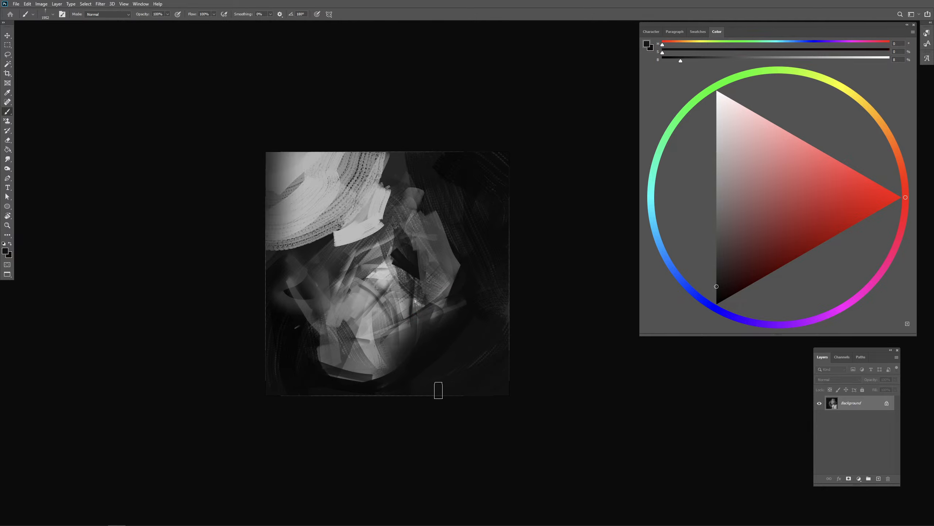
left_click(445, 365, "alt")
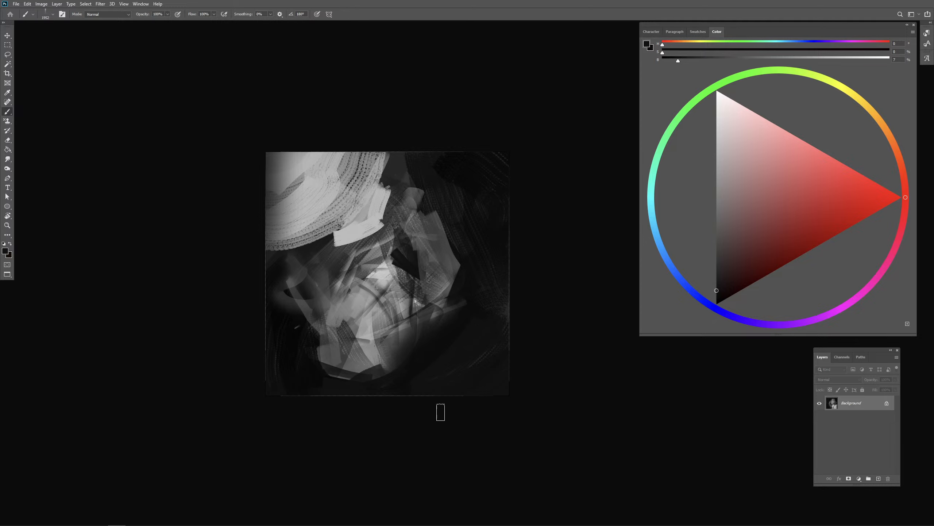
left_click_drag(531, 368, 468, 373)
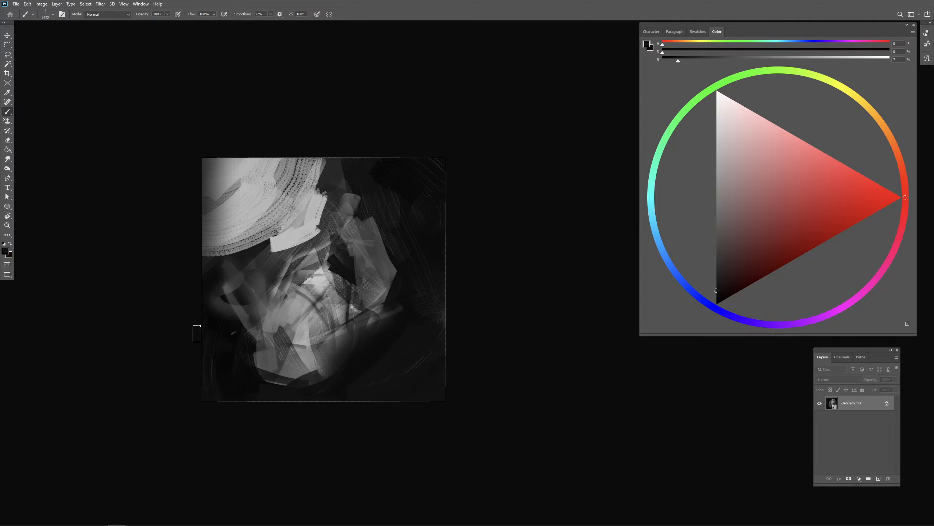
left_click(411, 287, "alt")
mouse_move(500, 311)
left_mouse_down()
mouse_move(492, 312)
mouse_move(508, 291)
left_mouse_up()
key("r")
key("b")
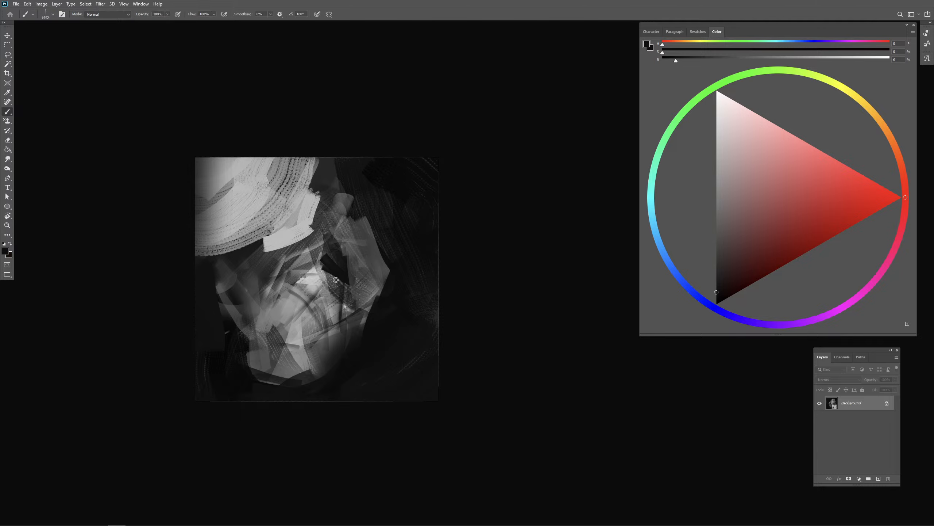
- Extend the crown of the old head to the canvas edge in mid grey and carve its side with dark strokes
left_click(336, 277, "alt")
left_click(313, 331, "alt")
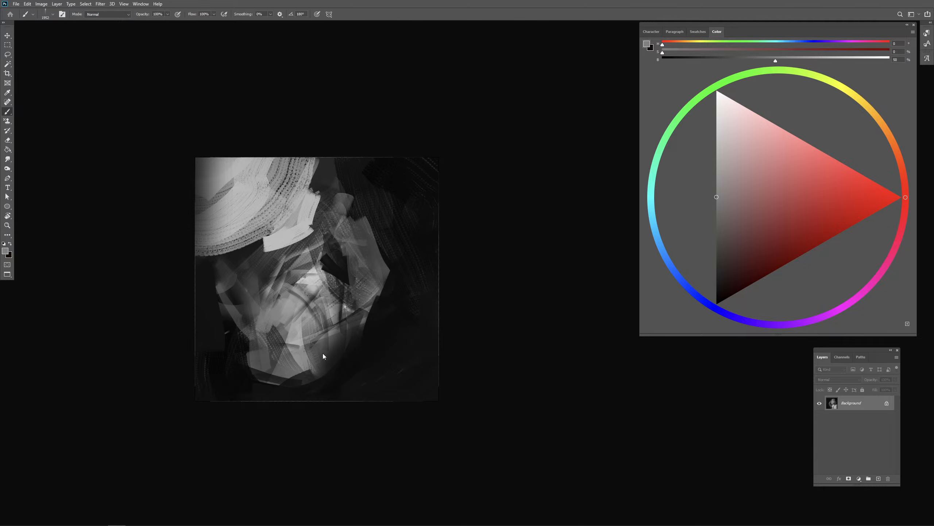
left_click_drag(324, 355, 331, 394)
left_click_drag(374, 367, 367, 415)
left_click(384, 348, "alt")
left_click(379, 348, "alt")
left_click_drag(370, 324, 356, 363)
- Choose pure black and block in large dark masses on both sides of the central light shape
left_click_drag(234, 380, 250, 313)
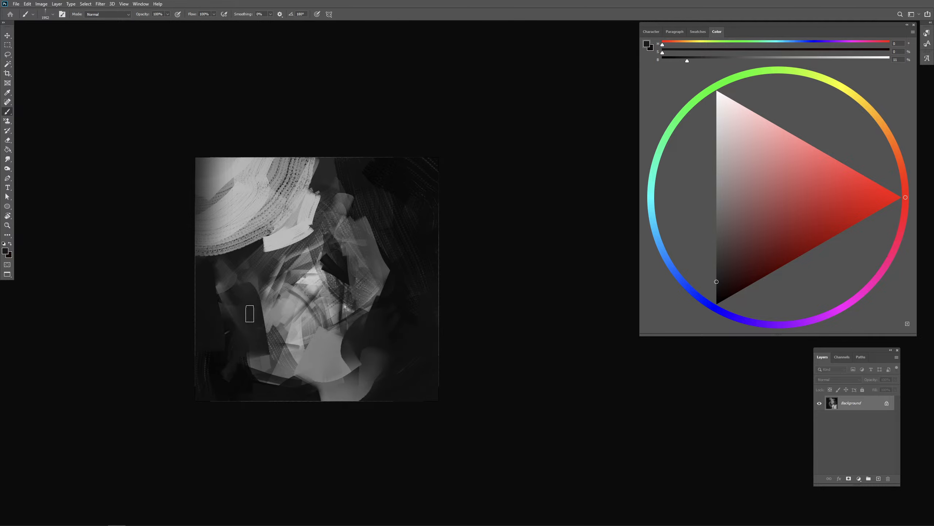
left_click_drag(750, 261, 714, 310)
left_click_drag(267, 314, 291, 314)
left_click_drag(225, 294, 237, 346)
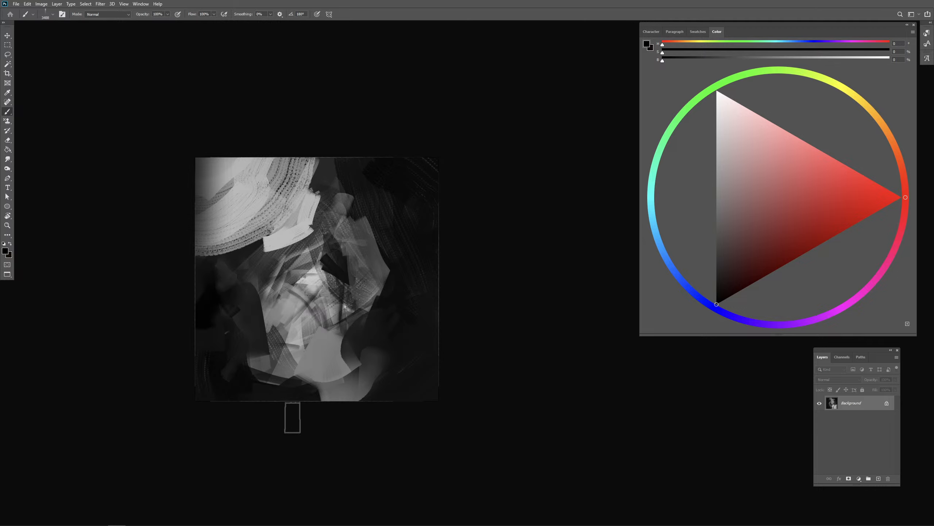
mouse_move(383, 346)
left_mouse_down()
mouse_move(403, 317)
mouse_move(338, 193)
mouse_move(252, 277)
left_mouse_up()
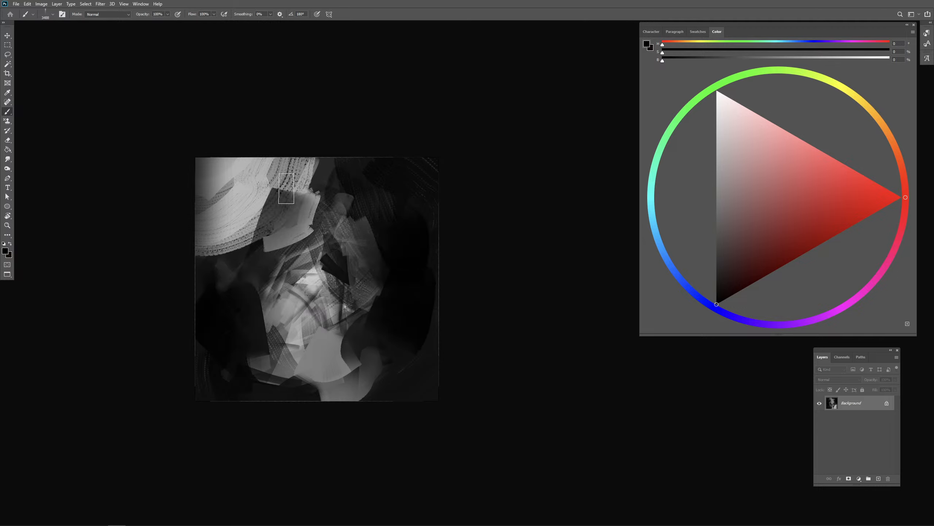
- Glaze translucent black over the pale arc and one side of the central light shape
mouse_move(286, 177)
left_mouse_down()
mouse_move(272, 277)
mouse_move(290, 349)
left_mouse_up()
left_click_drag(308, 307, 293, 307)
mouse_move(287, 269)
left_mouse_down()
mouse_move(268, 289)
mouse_move(281, 332)
left_mouse_up()
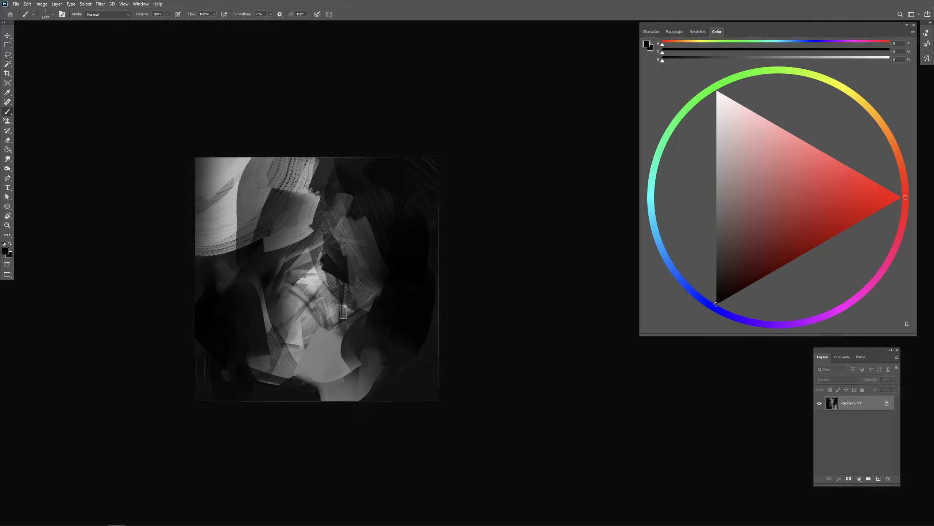
- Sample light grey and brighten the middle of the central shape and the base of its grey extension
left_click_drag(353, 256, 330, 313)
left_click_drag(322, 336, 313, 352)
left_click(315, 361, "alt")
left_click(315, 363)
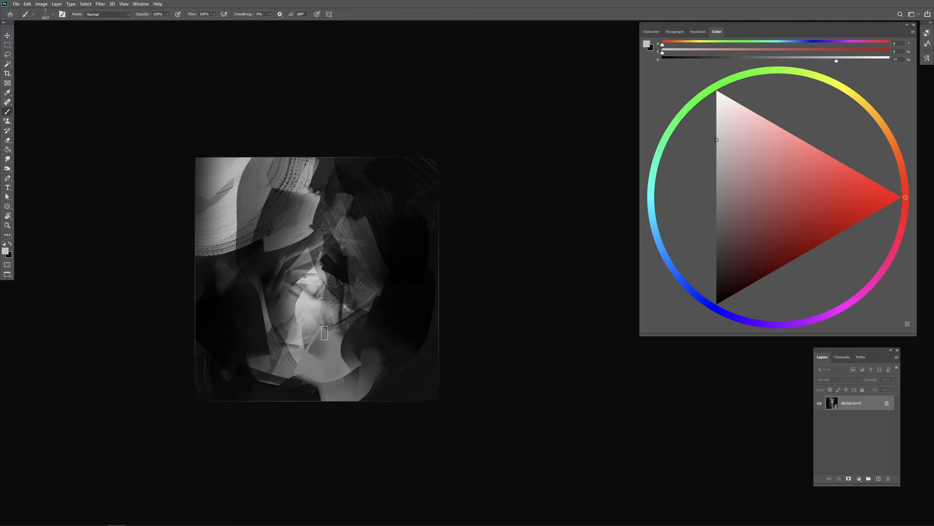
left_click_drag(331, 334, 312, 314)
mouse_move(314, 370)
left_mouse_down()
mouse_move(317, 348)
mouse_move(344, 344)
mouse_move(362, 356)
left_mouse_up()
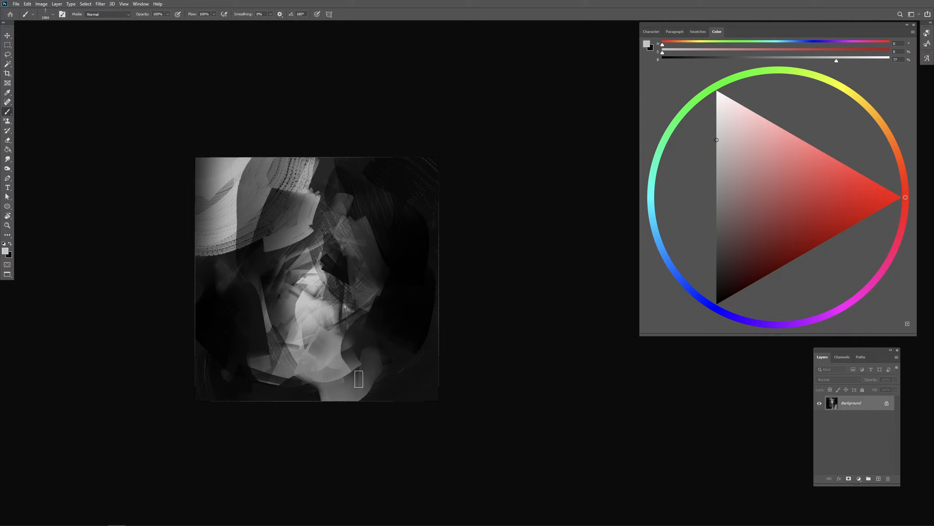
- Sample near-black and darken the torso's side and the outer edge of the grey neck shape
left_click(392, 305, "alt")
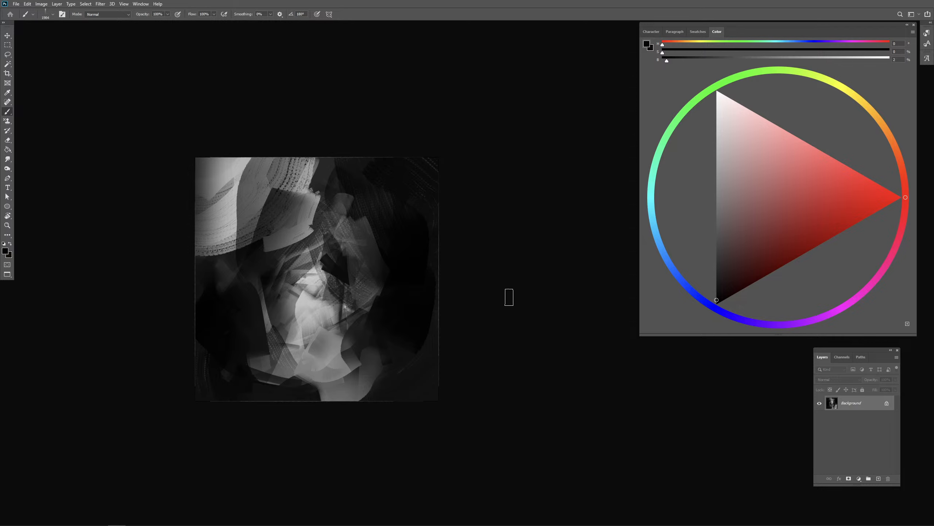
key("r")
left_click_drag(525, 265, 244, 296)
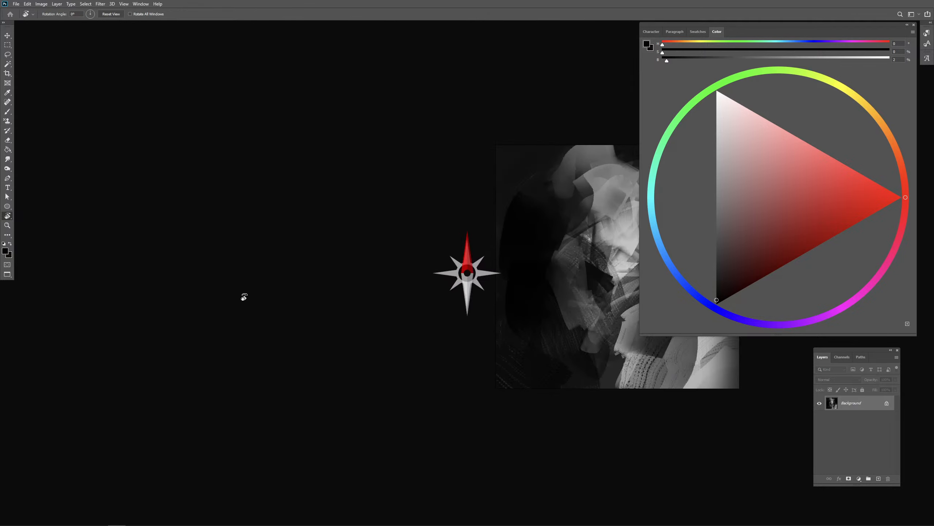
key("b")
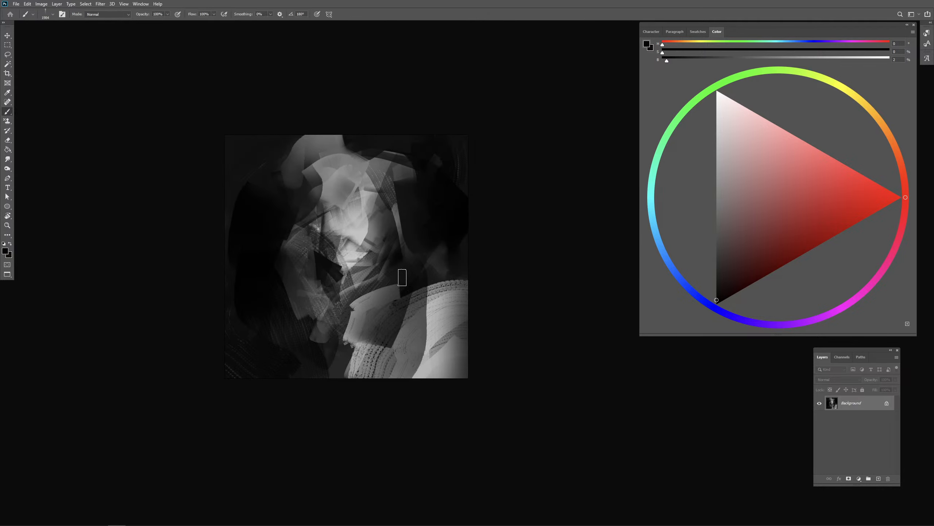
left_click_drag(399, 231, 392, 241)
mouse_move(290, 200)
left_mouse_down()
mouse_move(342, 119)
mouse_move(321, 147)
left_mouse_up()
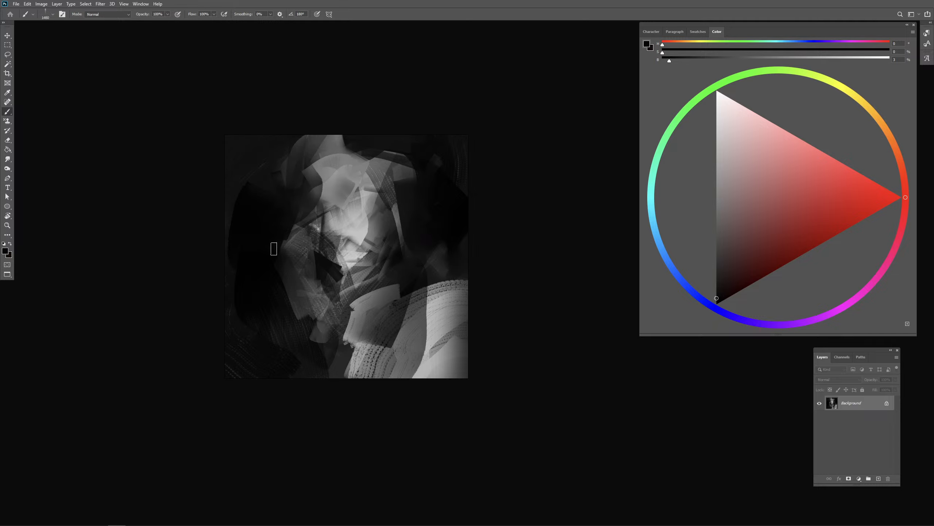
- Extend the canvas well above the figure and slightly below it with the Crop tool
left_click(8, 74)
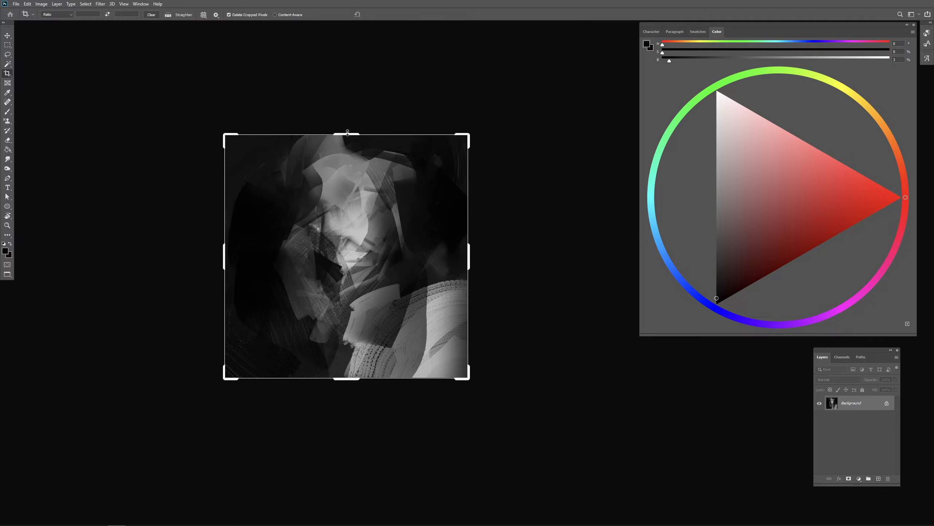
left_click_drag(346, 133, 346, 99)
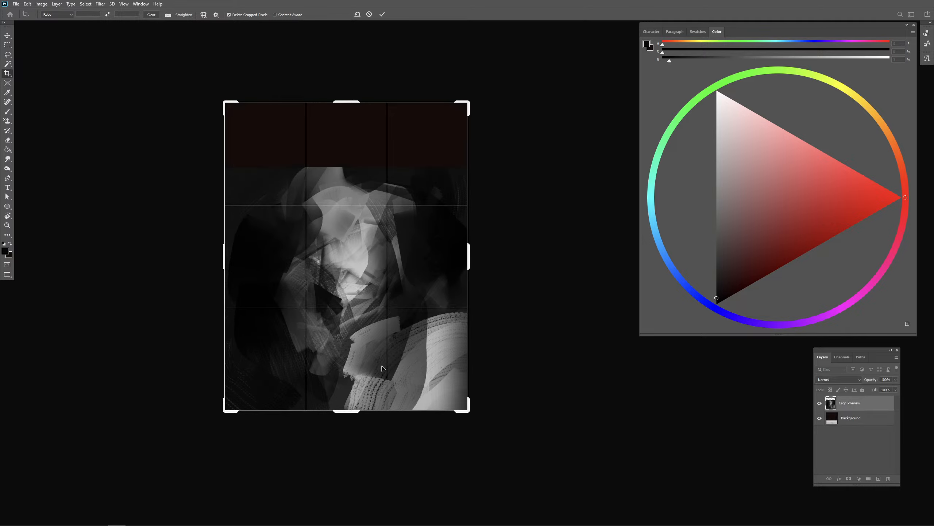
left_click_drag(356, 414, 357, 427)
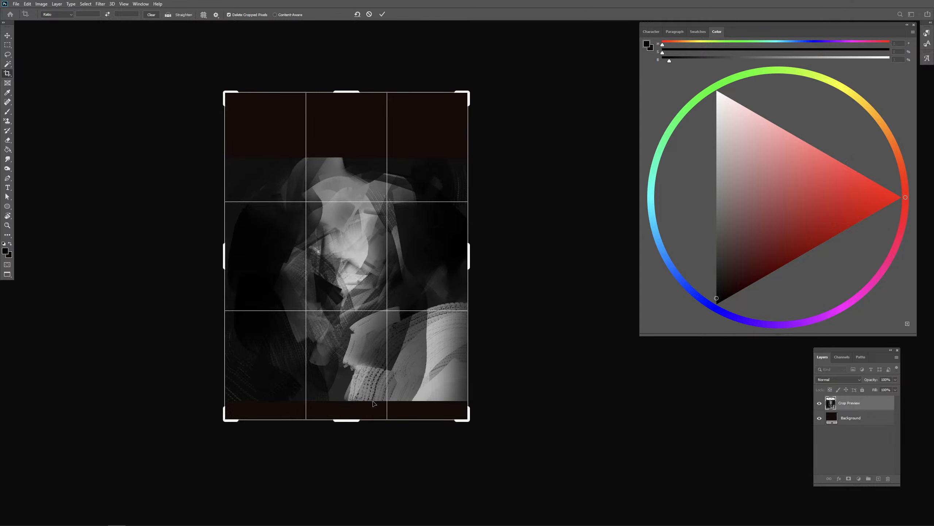
key("Return")
- Fill the added canvas areas with near-black using the Paint Bucket, undoing a stray fill on the figure
key("g")
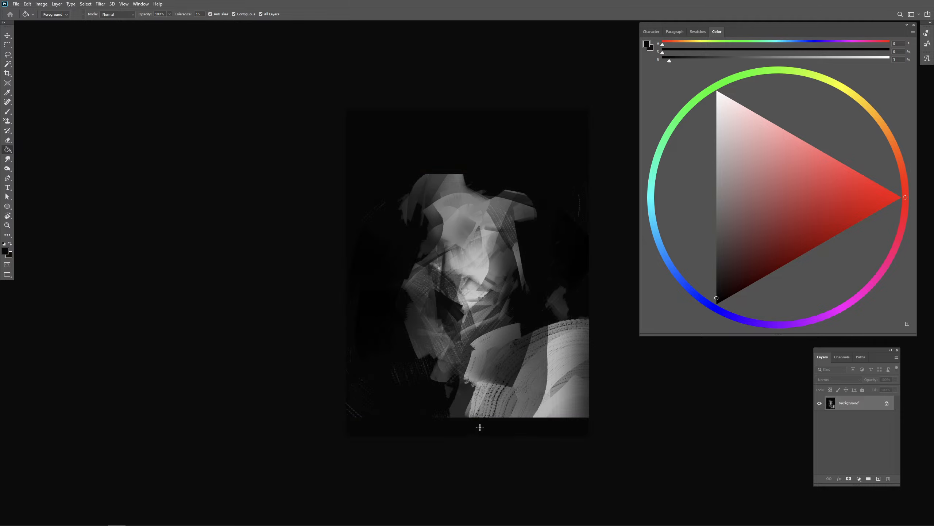
left_click(535, 390)
left_click_drag(535, 387, 457, 396)
key("ctrl+z")
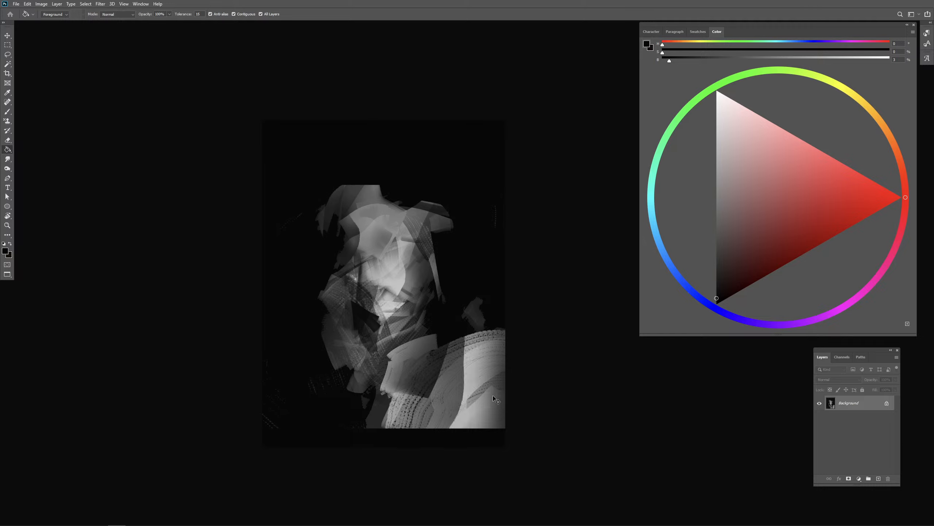
- Sample light grey and paint a rounded head above the neck, layering strokes around the crown and face
key("b")
left_click(479, 366, "alt")
left_click_drag(379, 196, 348, 204)
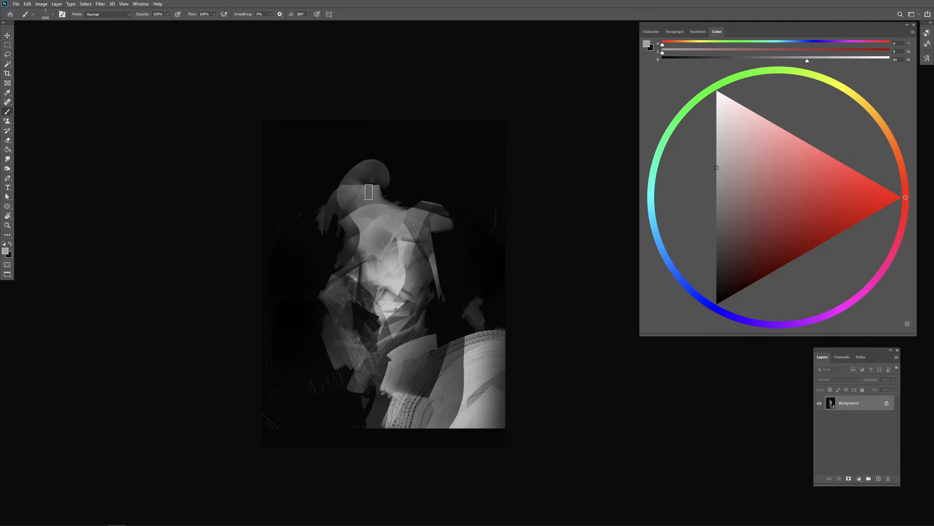
left_click_drag(389, 173, 343, 184)
left_click_drag(377, 219, 365, 221)
mouse_move(383, 198)
left_mouse_down()
mouse_move(389, 173)
mouse_move(386, 202)
left_mouse_up()
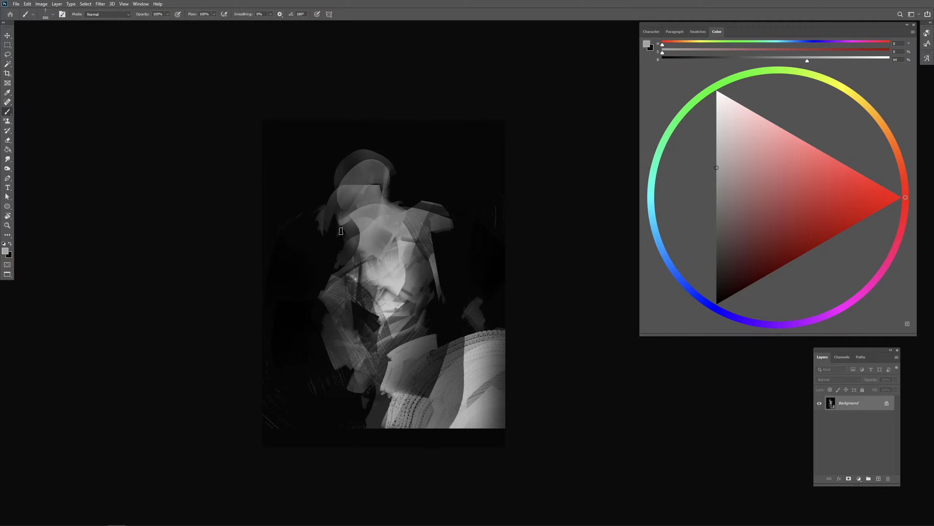
- Shape the jaw, neck and shoulders with dark and grey strokes, undoing the rejected attempts
left_click(334, 239, "alt")
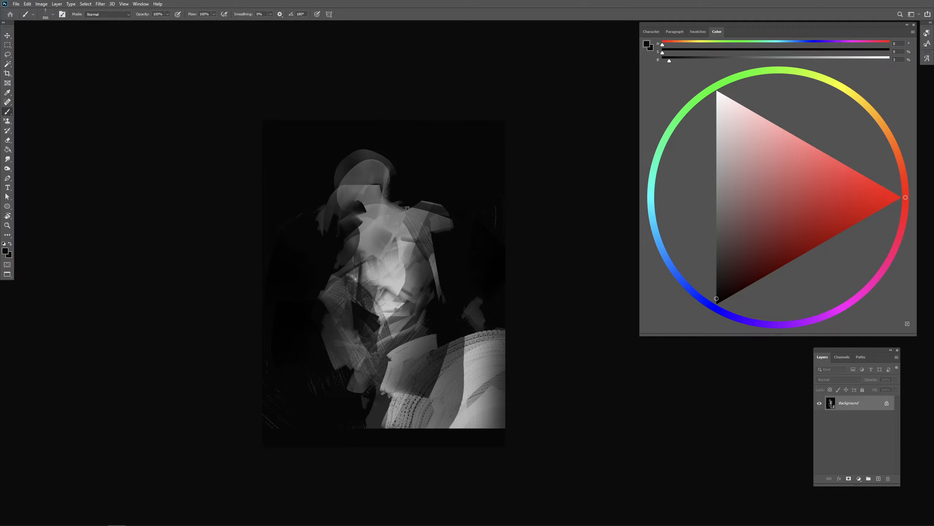
key("ctrl+z")
mouse_move(356, 199)
left_mouse_down()
mouse_move(362, 240)
mouse_move(352, 260)
mouse_move(364, 264)
mouse_move(315, 271)
mouse_move(358, 255)
left_mouse_up()
key("ctrl+z")
left_click(366, 270, "alt")
key("ctrl+z")
mouse_move(416, 211)
left_mouse_down()
mouse_move(469, 240)
mouse_move(406, 236)
mouse_move(452, 241)
left_mouse_up()
left_click(404, 229, "alt")
- Block in a light shape beside the waist and cut into it and the lower torso with near-black strokes
left_click(465, 299, "alt")
left_click_drag(446, 338, 460, 353)
left_click(476, 355, "alt")
mouse_move(509, 329)
left_mouse_down()
mouse_move(442, 326)
mouse_move(411, 343)
mouse_move(461, 338)
mouse_move(420, 324)
mouse_move(468, 355)
left_mouse_up()
key("ctrl+z")
left_click(462, 300, "alt")
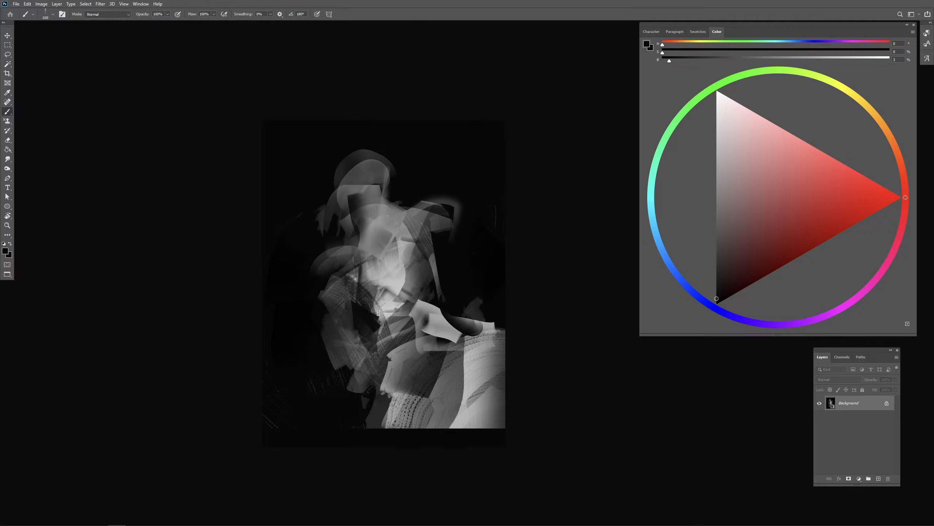
left_click_drag(372, 313, 396, 342)
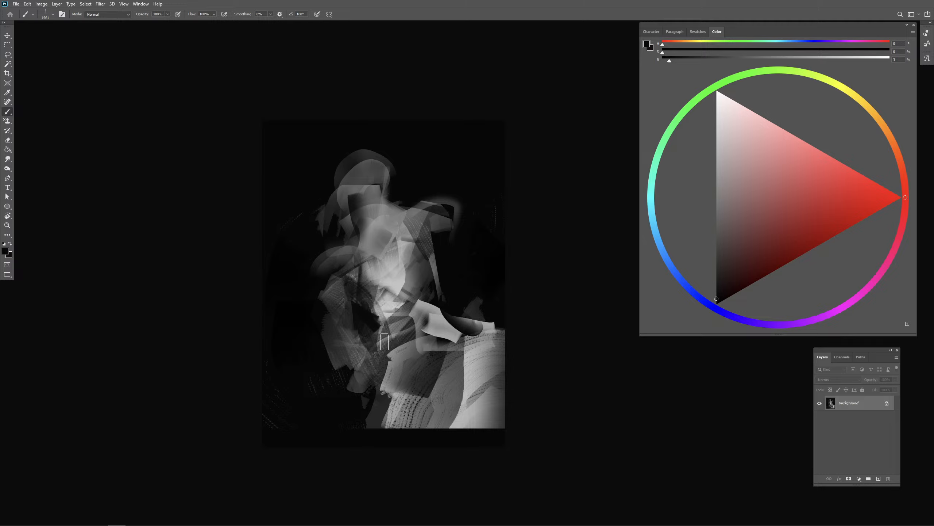
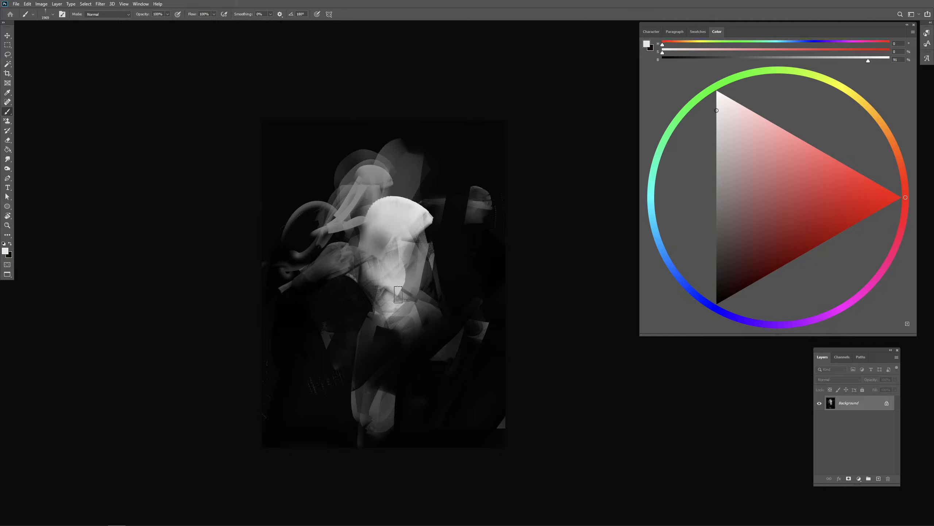
- Paint broad pale gray strokes above the figure's head and over its upper body with a large brush
left_click_drag(409, 184, 361, 207)
left_click_drag(443, 213, 396, 131)
left_click_drag(398, 206, 393, 256)
left_click_drag(390, 305, 399, 339)
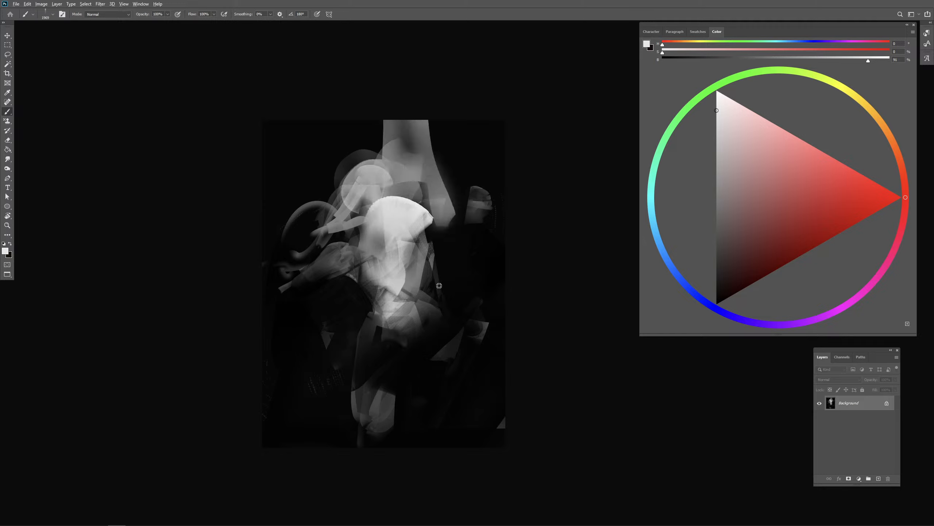
- Shade the pale face and chest of the figure with sampled mid-gray strokes
left_click(437, 281, "alt")
mouse_move(399, 270)
left_mouse_down()
mouse_move(371, 291)
mouse_move(359, 208)
left_mouse_up()
left_click_drag(393, 293, 396, 254)
mouse_move(406, 220)
left_mouse_down()
mouse_move(391, 220)
mouse_move(434, 218)
left_mouse_up()
mouse_move(401, 217)
left_mouse_down()
mouse_move(373, 241)
mouse_move(435, 224)
mouse_move(398, 223)
mouse_move(419, 249)
mouse_move(377, 283)
left_mouse_up()
left_click(426, 204, "alt")
left_click_drag(428, 270, 428, 270)
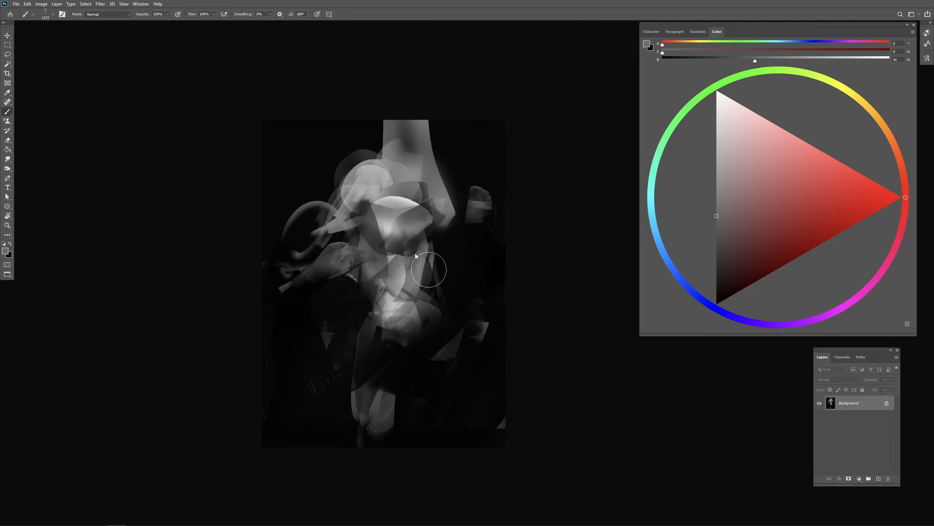
- Cut back the upper-left edge of the head with dark strokes and sample a 52% gray
left_click(337, 165, "alt")
left_click_drag(368, 156, 340, 191)
left_click_drag(344, 162, 322, 208)
left_click(397, 169, "alt")
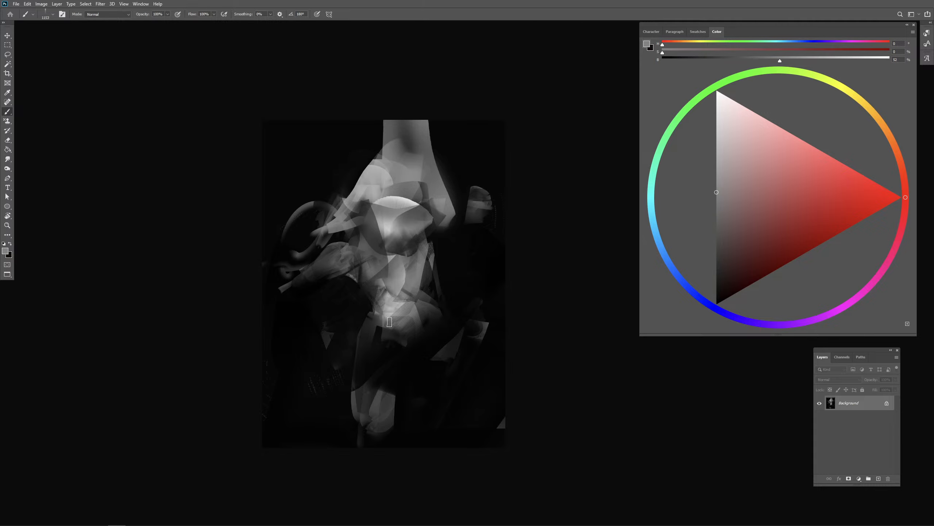
- Cover the figure's legs and lower body with large near-black strokes
left_click_drag(391, 305, 361, 299)
left_click_drag(368, 324, 394, 334)
left_click(450, 374, "alt")
left_click_drag(431, 376, 446, 377)
left_click_drag(348, 387, 405, 363)
left_click_drag(386, 410, 352, 456)
left_click_drag(355, 434, 384, 394)
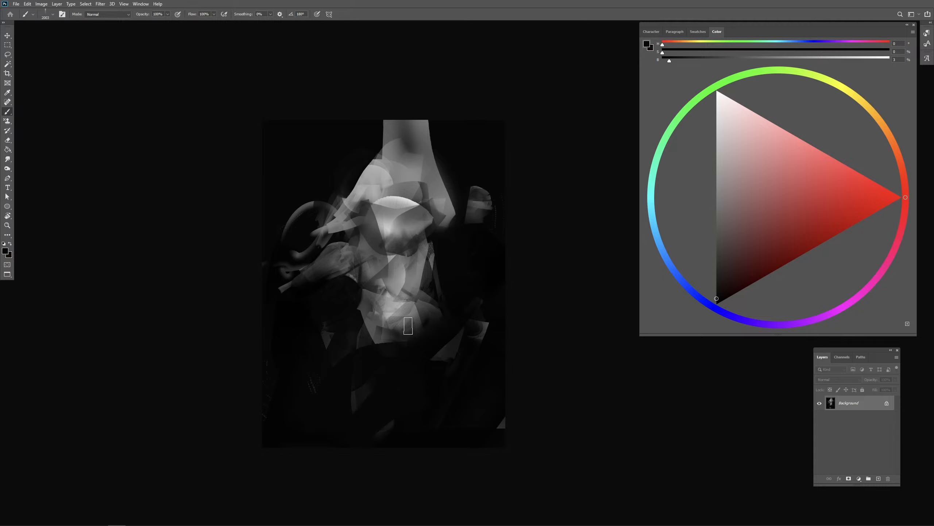
- Try a mid-gray block of paint over the lower face, then undo it
left_click_drag(407, 278, 396, 279)
left_click_drag(334, 237, 354, 224)
mouse_move(393, 265)
left_mouse_down()
mouse_move(355, 243)
mouse_move(394, 264)
mouse_move(409, 256)
mouse_move(399, 280)
mouse_move(405, 260)
left_mouse_up()
left_click(395, 218, "alt")
left_click(403, 211, "alt")
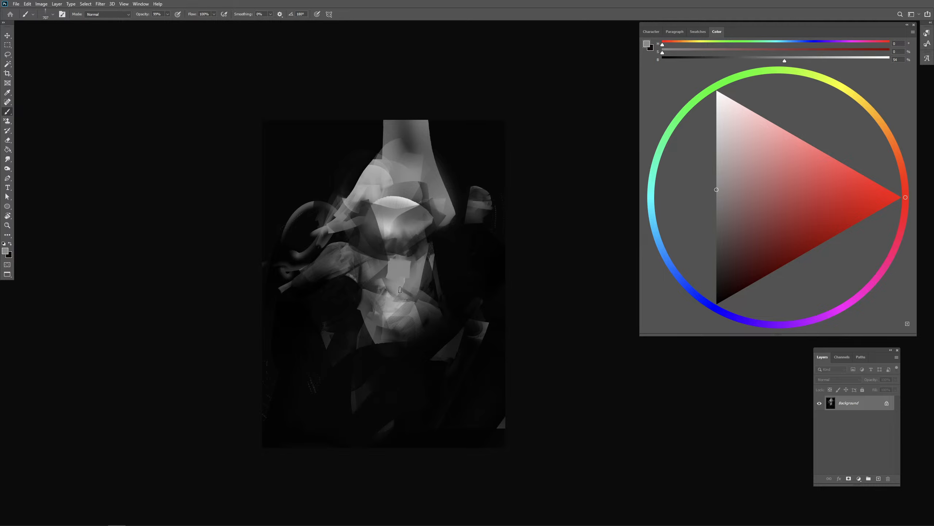
key("ctrl+z")
- Switch to a textured bristle brush and sweep long gray arm-like streaks down both sides of the figure
key("period")
key("period")
key("period")
key("period")
key("period")
key("period")
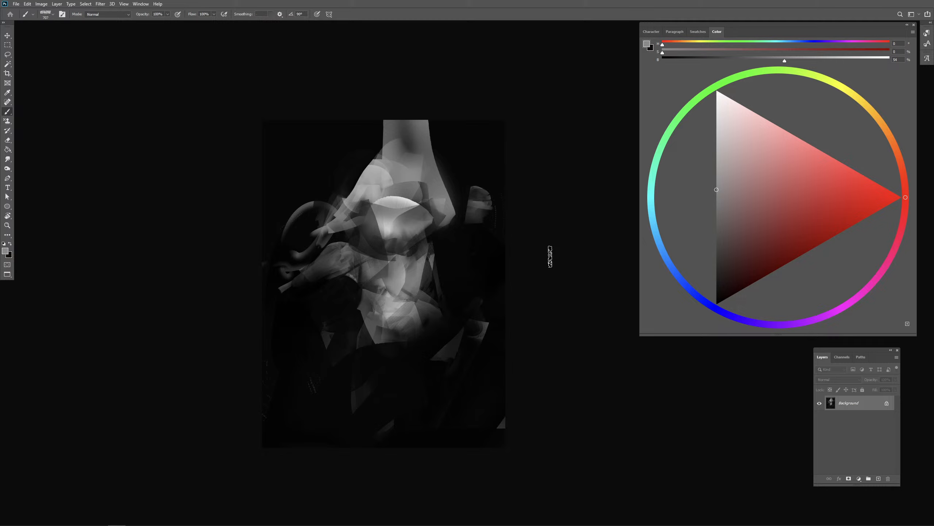
mouse_move(411, 230)
left_mouse_down()
mouse_move(402, 227)
mouse_move(411, 212)
mouse_move(383, 262)
mouse_move(393, 268)
left_mouse_up()
left_click(398, 205, "alt")
left_click(394, 204, "alt")
mouse_move(359, 259)
left_mouse_down()
mouse_move(380, 265)
mouse_move(294, 313)
left_mouse_up()
mouse_move(370, 265)
left_mouse_down()
mouse_move(293, 330)
mouse_move(260, 277)
mouse_move(306, 277)
mouse_move(315, 305)
left_mouse_up()
mouse_move(457, 226)
left_mouse_down()
mouse_move(448, 270)
mouse_move(462, 300)
left_mouse_up()
left_click_drag(455, 249, 507, 312)
- Block near-black strokes across the lower face and rework the cheeks with sampled gray
left_click(350, 317, "alt")
left_click_drag(379, 273, 354, 265)
left_click_drag(430, 258, 393, 291)
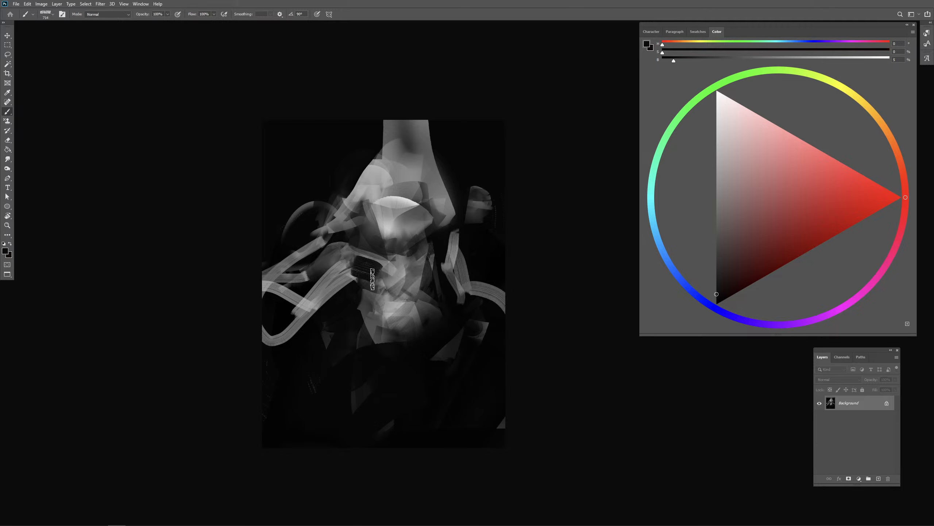
left_click_drag(359, 261, 426, 259)
left_click(397, 217, "alt")
mouse_move(366, 205)
left_mouse_down()
mouse_move(372, 244)
mouse_move(431, 213)
left_mouse_up()
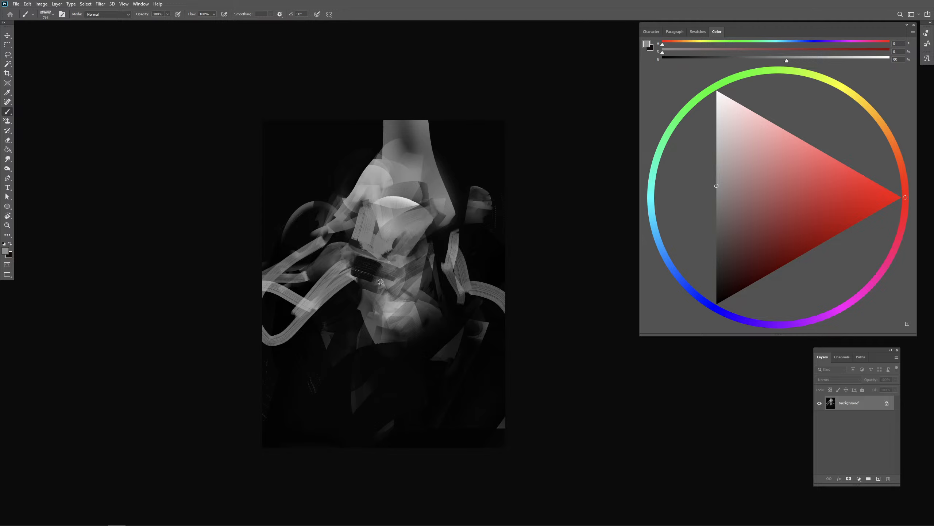
- Paint out the gray column above the head in near-black and streak a dark band across the forehead
left_click(375, 212, "alt")
left_click(454, 162, "alt")
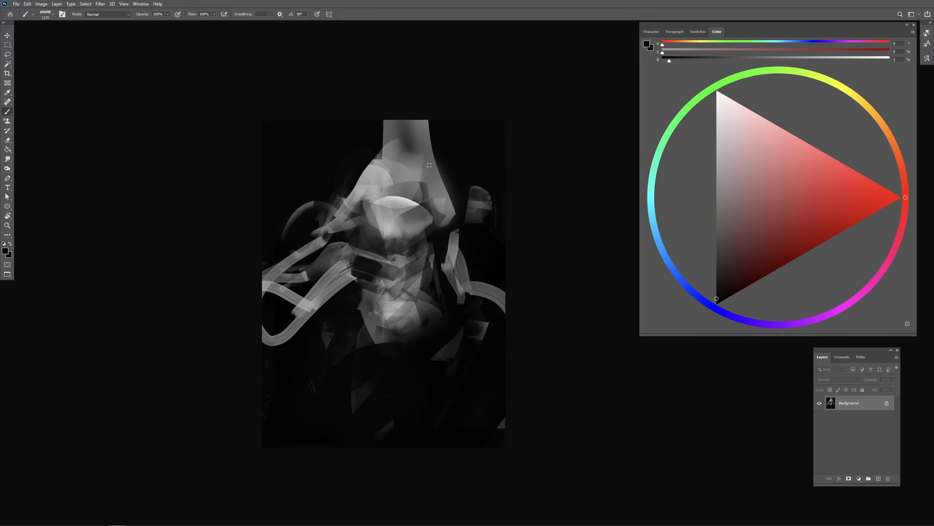
mouse_move(350, 181)
left_mouse_down()
mouse_move(425, 116)
mouse_move(448, 221)
left_mouse_up()
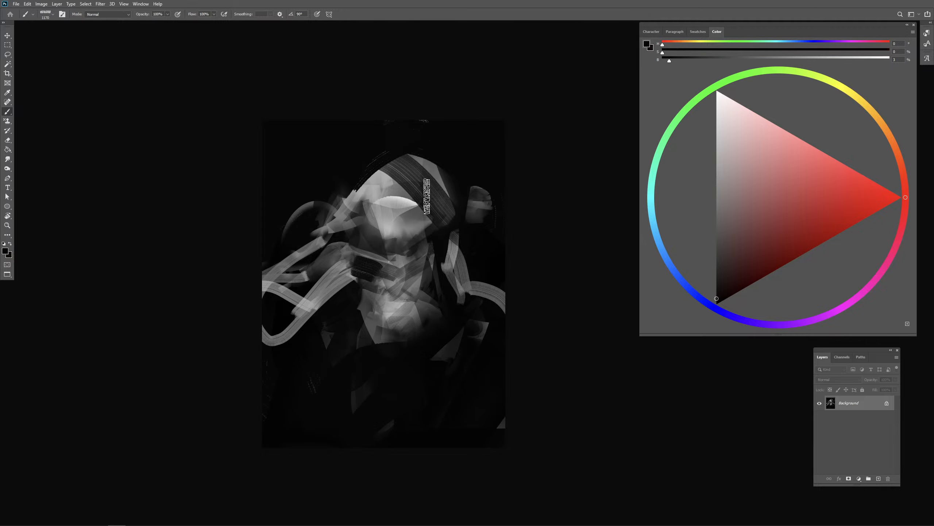
left_click_drag(387, 138, 442, 158)
- Try near-black bristle strokes across the chest and shoulders, then undo them
mouse_move(361, 301)
left_mouse_down()
mouse_move(344, 295)
mouse_move(409, 313)
mouse_move(331, 364)
left_mouse_up()
left_click_drag(357, 326, 426, 346)
key("ctrl+z")
key("ctrl+z")
key("ctrl+z")
key("ctrl+z")
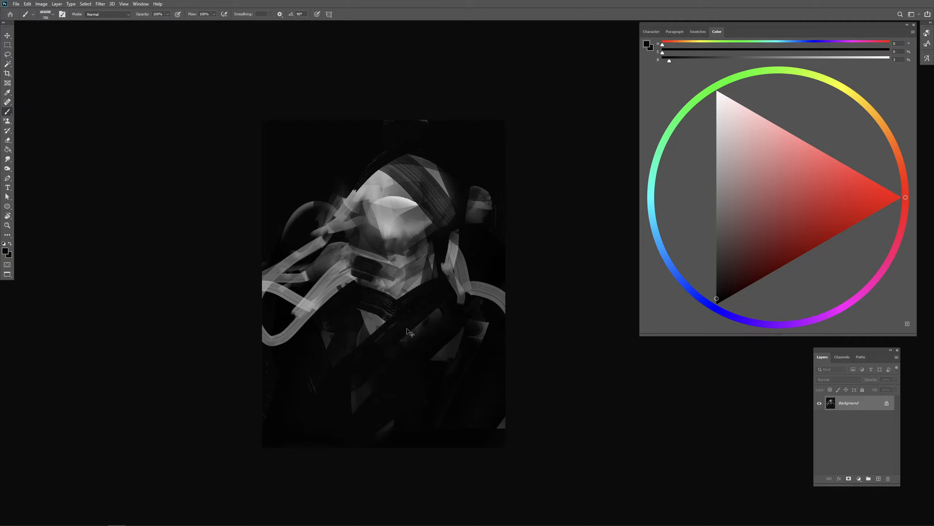
left_click_drag(348, 309, 400, 325)
mouse_move(456, 290)
left_mouse_down()
mouse_move(373, 337)
mouse_move(449, 310)
left_mouse_up()
key("ctrl+z")
key("ctrl+z")
- Lay wide gray bristle strokes across the figure's chest and lower body
left_click(398, 305, "alt")
mouse_move(443, 312)
left_mouse_down()
mouse_move(407, 373)
mouse_move(323, 387)
left_mouse_up()
mouse_move(323, 387)
left_mouse_down()
mouse_move(416, 366)
mouse_move(416, 427)
mouse_move(380, 413)
left_mouse_up()
left_click(390, 394, "alt")
- Sample gray from the face and even out the tones of the cheek and nose area
left_click_drag(395, 274, 390, 276)
left_click(400, 217, "alt")
left_click_drag(409, 244, 446, 214)
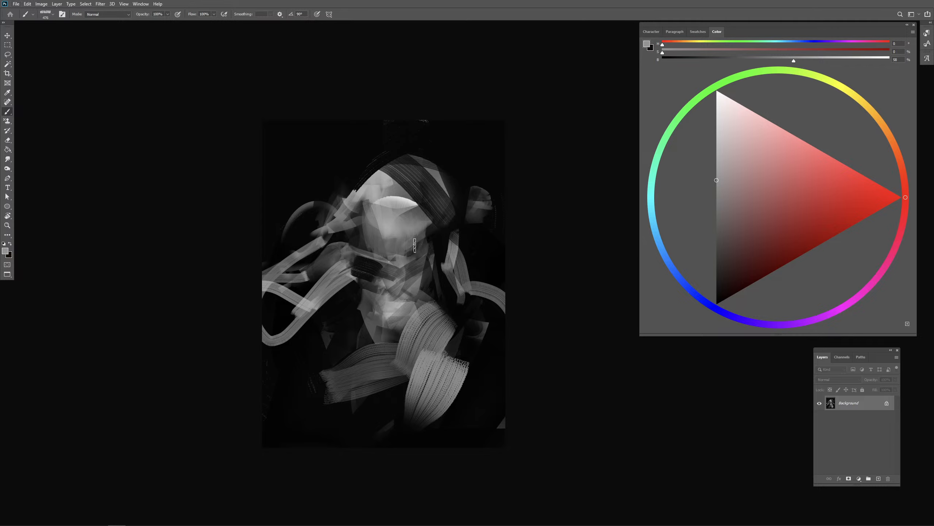
left_click_drag(419, 246, 413, 247)
- Define a dark neckline below the chin with near-black strokes, redoing the first attempt
left_click(415, 300, "alt")
mouse_move(373, 321)
left_mouse_down()
mouse_move(393, 322)
mouse_move(386, 311)
mouse_move(394, 324)
mouse_move(405, 306)
mouse_move(427, 302)
left_mouse_up()
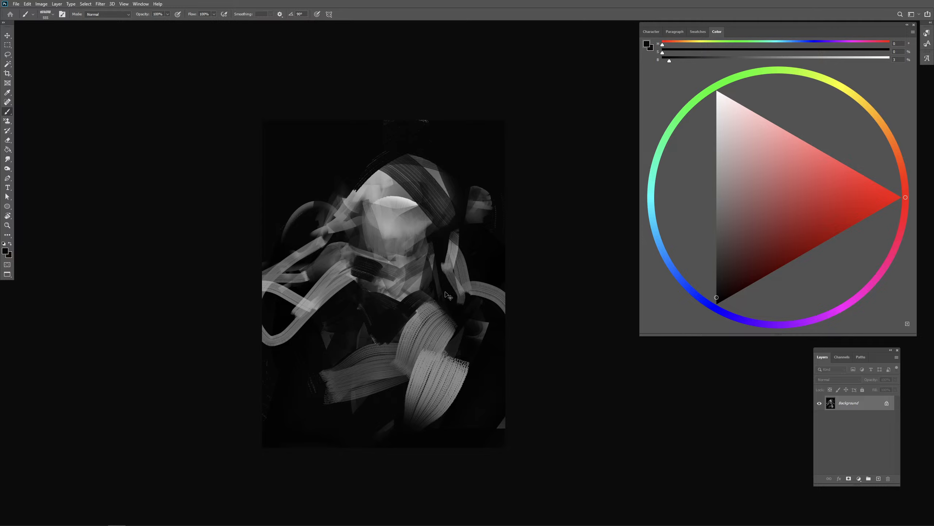
key("ctrl+z")
mouse_move(358, 287)
left_mouse_down()
mouse_move(368, 322)
mouse_move(409, 311)
left_mouse_up()
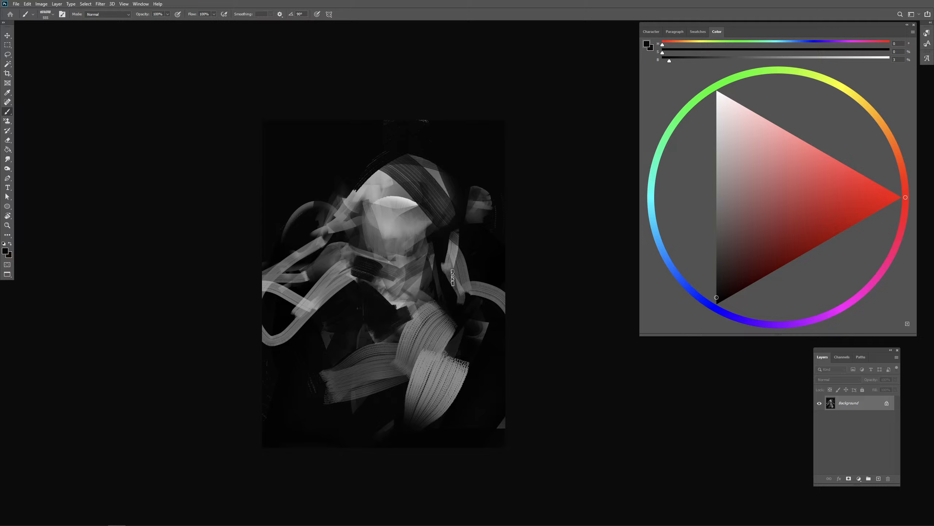
- Darken the mouth and jaw area with small near-black strokes
mouse_move(414, 267)
left_mouse_down()
mouse_move(404, 293)
mouse_move(402, 273)
mouse_move(383, 269)
left_mouse_up()
left_click(397, 299, "alt")
mouse_move(398, 270)
left_mouse_down()
mouse_move(382, 256)
mouse_move(410, 266)
mouse_move(417, 258)
mouse_move(392, 256)
left_mouse_up()
left_click(436, 241, "alt")
mouse_move(392, 256)
left_mouse_down()
mouse_move(407, 255)
mouse_move(399, 276)
mouse_move(406, 265)
left_mouse_up()
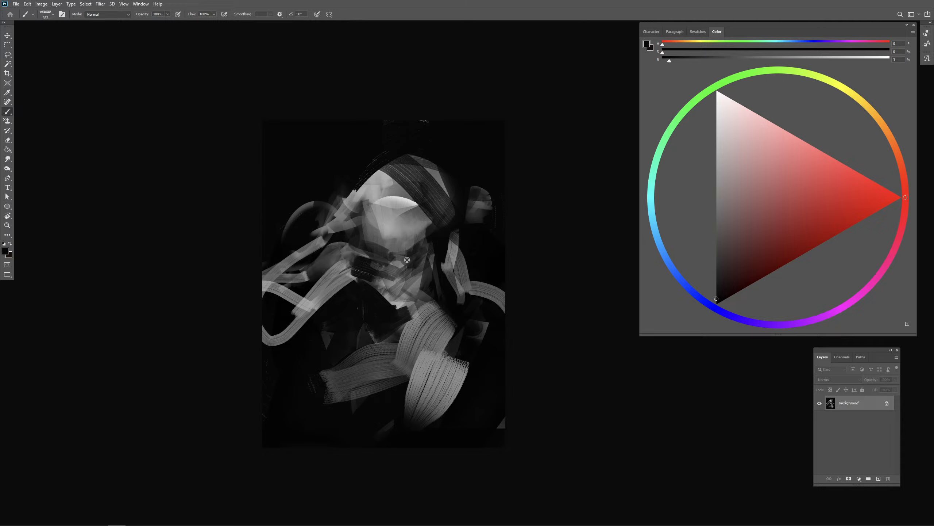
- Sample a 75% gray from the forehead and paint light accents on the chin and lower face
left_click(399, 201, "alt")
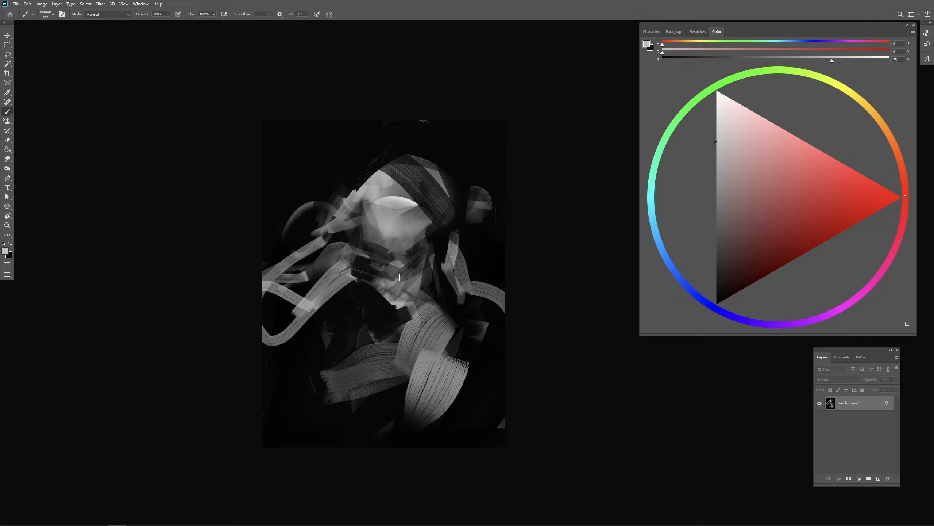
left_click_drag(401, 277, 397, 270)
mouse_move(376, 228)
left_mouse_down()
mouse_move(381, 221)
mouse_move(383, 239)
mouse_move(401, 236)
left_mouse_up()
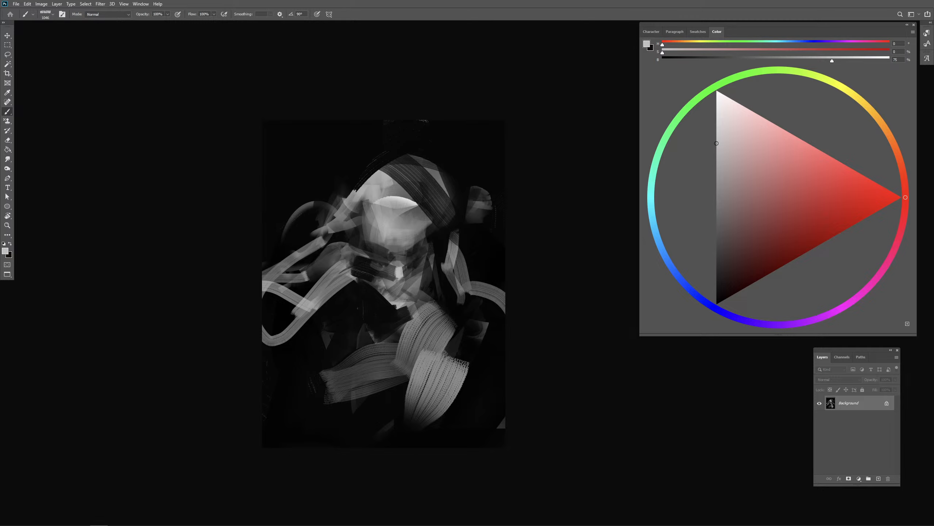
left_click_drag(404, 244, 399, 254)
mouse_move(405, 245)
left_mouse_down()
mouse_move(423, 243)
mouse_move(411, 273)
mouse_move(377, 277)
left_mouse_up()
left_click(401, 272, "alt")
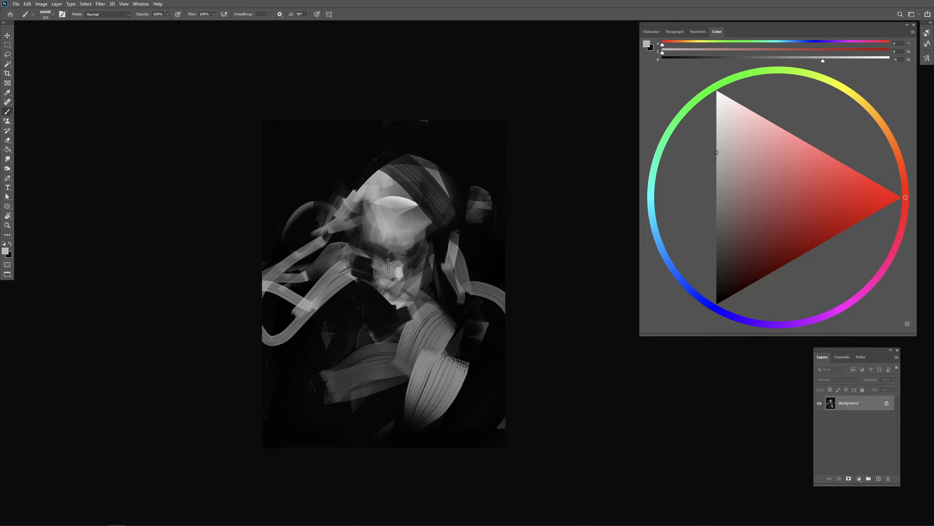
- Darken the right side of the face and pull a dark diagonal stroke down across the forehead and eye
left_click(410, 266, "alt")
left_click(418, 256, "alt")
left_click_drag(419, 237, 430, 263)
left_click(433, 249, "alt")
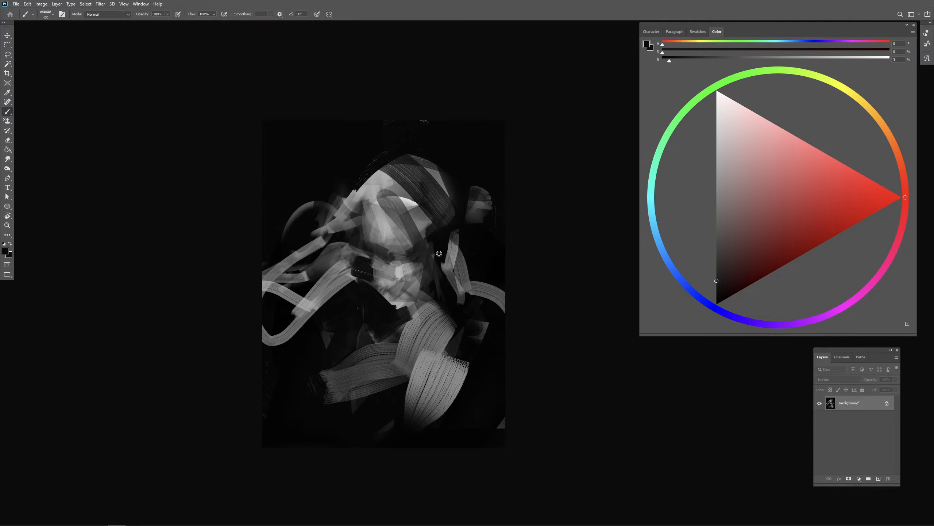
left_click_drag(394, 177, 420, 237)
left_click(386, 209, "alt")
- Paint a pale gray patch on the right forehead and trim the top of the head with near-black
mouse_move(390, 207)
left_mouse_down()
mouse_move(430, 215)
mouse_move(438, 200)
mouse_move(433, 216)
left_mouse_up()
left_click(390, 215, "alt")
left_click(465, 184, "alt")
left_click(411, 205, "alt")
left_click(455, 181, "alt")
mouse_move(399, 162)
left_mouse_down()
mouse_move(365, 184)
mouse_move(447, 187)
mouse_move(422, 196)
left_mouse_up()
left_click_drag(391, 179, 354, 196)
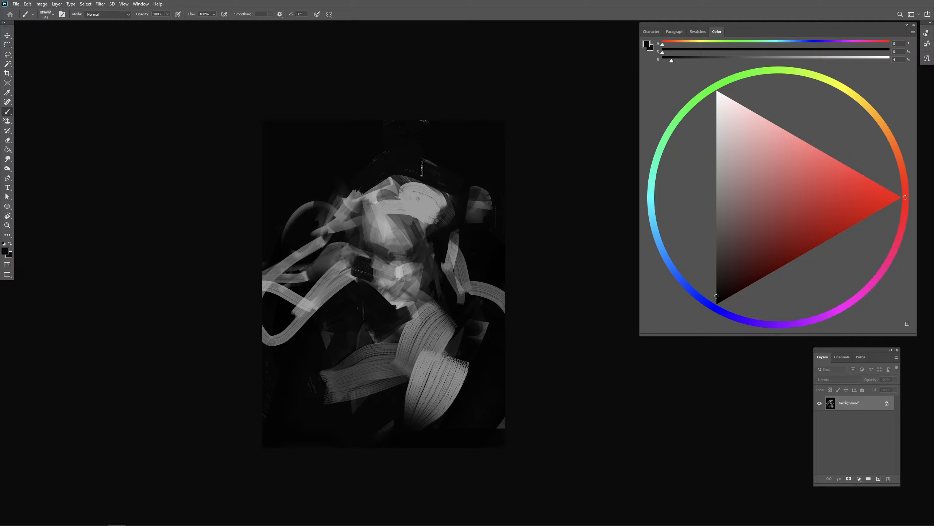
- Shade the underside of the cheek with dark strokes, undo the last one, and resample gray from the lower face
left_click(387, 259, "alt")
left_click(377, 240, "alt")
left_click_drag(375, 244, 421, 252)
key("ctrl+z")
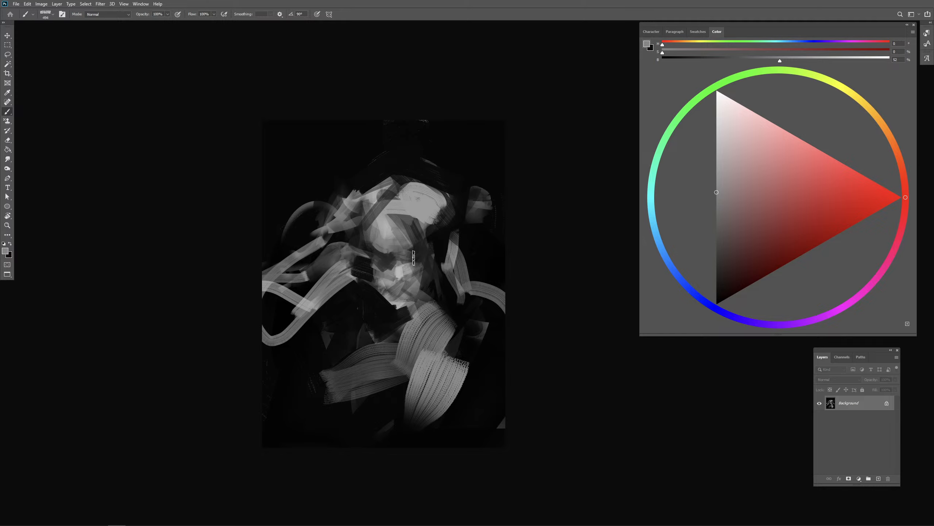
left_click(397, 268, "alt")
left_click(382, 273, "alt")
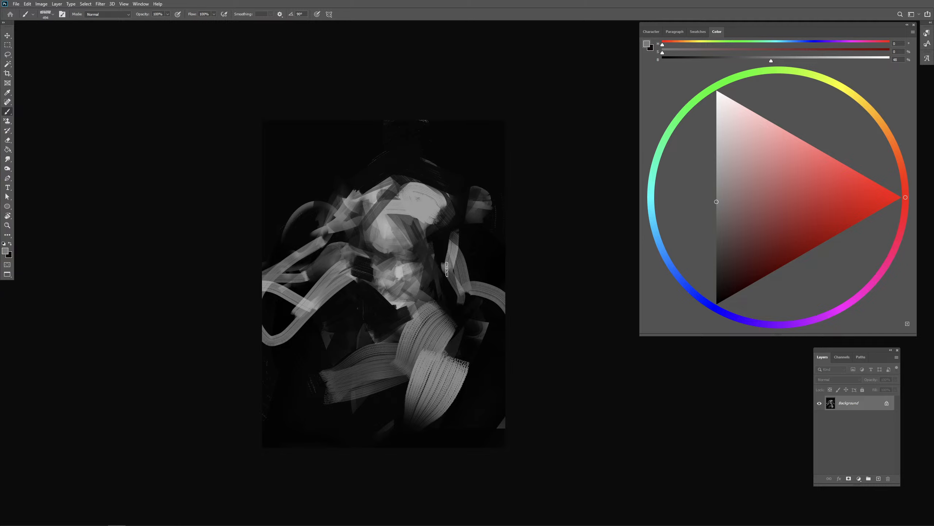
- Cover the head and upper body with very large 62% gray bristle strokes to block in a bigger face
left_click(416, 210, "alt")
left_click_drag(405, 223, 443, 223)
left_click_drag(388, 133, 347, 304)
mouse_move(368, 186)
left_mouse_down()
mouse_move(442, 155)
mouse_move(377, 304)
mouse_move(382, 292)
mouse_move(369, 288)
mouse_move(344, 320)
mouse_move(393, 355)
left_mouse_up()
left_click_drag(305, 279, 327, 379)
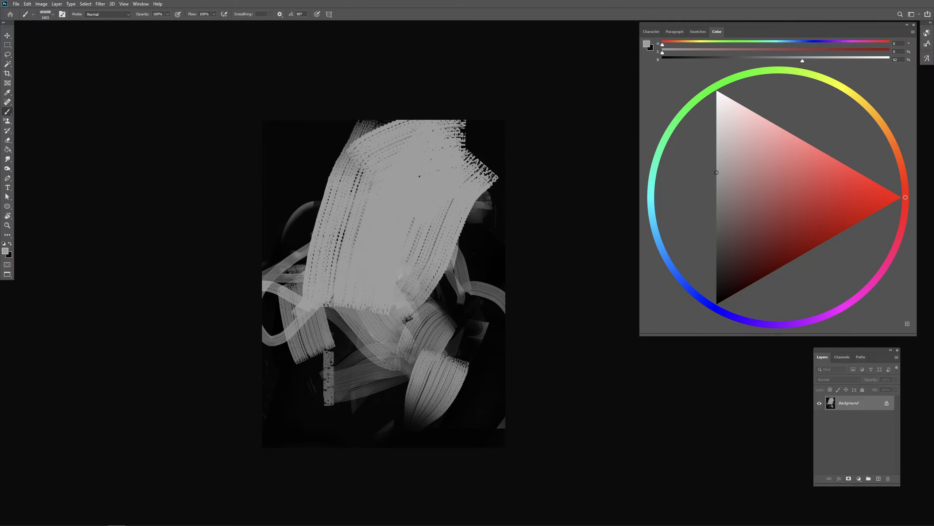
left_click_drag(357, 313, 359, 402)
- Sample near-black and block in a shadowed eye socket in the upper part of the large gray face
left_click(484, 243, "alt")
left_click_drag(459, 246, 447, 253)
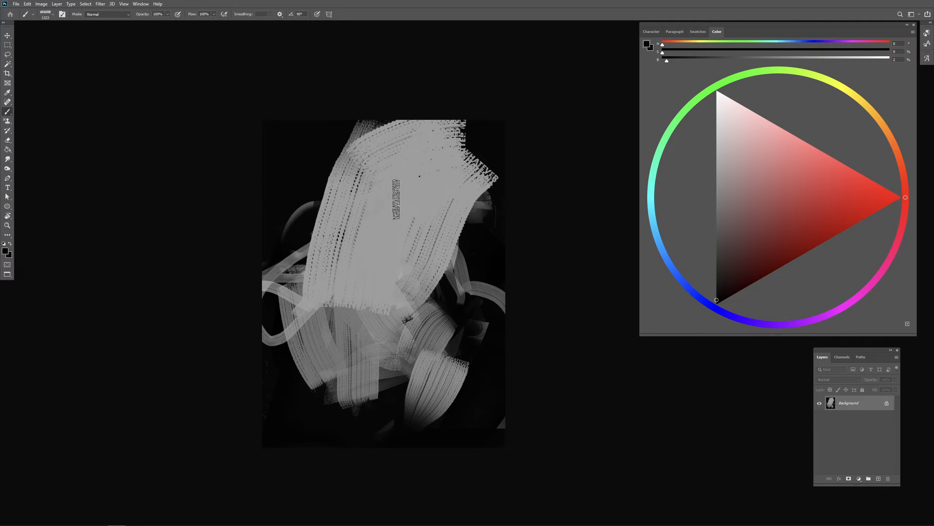
left_click_drag(358, 217, 408, 194)
mouse_move(367, 210)
left_mouse_down()
mouse_move(412, 194)
mouse_move(366, 211)
mouse_move(407, 204)
mouse_move(404, 222)
mouse_move(396, 215)
mouse_move(415, 215)
mouse_move(422, 202)
mouse_move(414, 221)
mouse_move(391, 202)
mouse_move(430, 186)
mouse_move(392, 205)
mouse_move(407, 210)
mouse_move(382, 202)
mouse_move(385, 210)
mouse_move(377, 184)
mouse_move(401, 210)
mouse_move(376, 220)
left_mouse_up()
mouse_move(382, 196)
left_mouse_down()
mouse_move(429, 176)
mouse_move(405, 206)
mouse_move(424, 207)
left_mouse_up()
left_click(429, 171, "alt")
mouse_move(372, 219)
left_mouse_down()
mouse_move(423, 210)
mouse_move(412, 224)
mouse_move(378, 225)
left_mouse_up()
- Shape the face's right contour and nose bridge beside the eye socket with alternating dark and gray strokes
left_click(473, 226, "alt")
mouse_move(438, 207)
left_mouse_down()
mouse_move(448, 206)
mouse_move(433, 221)
mouse_move(438, 195)
mouse_move(443, 212)
mouse_move(456, 217)
mouse_move(456, 249)
left_mouse_up()
left_click(426, 203, "alt")
left_click_drag(466, 211, 456, 269)
left_click(468, 241, "alt")
left_click(404, 251, "alt")
left_click(462, 234, "alt")
left_click(402, 246, "alt")
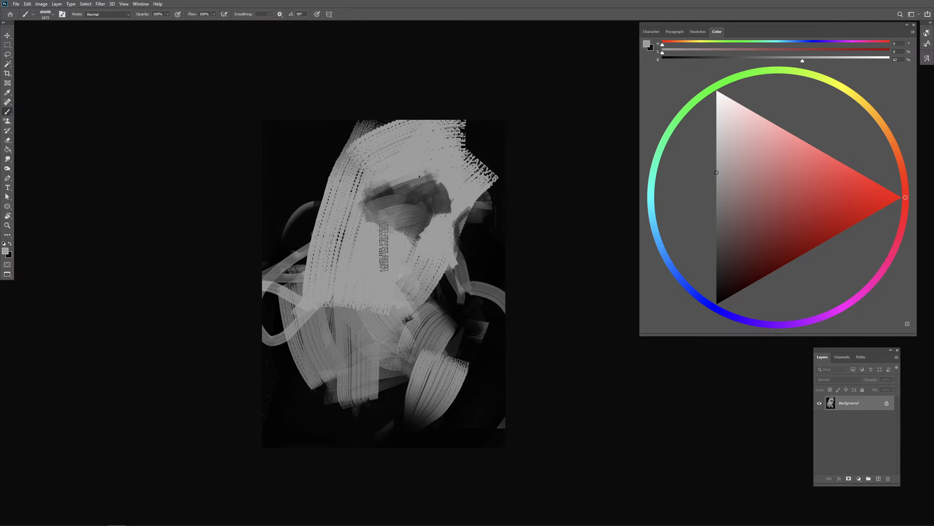
- Carve dark hair strokes into the upper-left forehead and the face's top-right edge with near-black
left_click(487, 234, "alt")
left_click_drag(443, 203, 427, 205, "alt")
mouse_move(376, 129)
left_mouse_down()
mouse_move(318, 214)
mouse_move(405, 126)
left_mouse_up()
mouse_move(404, 126)
left_mouse_down()
mouse_move(253, 229)
mouse_move(389, 161)
left_mouse_up()
mouse_move(388, 160)
left_mouse_down()
mouse_move(286, 200)
mouse_move(411, 123)
left_mouse_up()
mouse_move(458, 119)
left_mouse_down()
mouse_move(453, 157)
mouse_move(476, 200)
left_mouse_up()
mouse_move(397, 173)
left_mouse_down("alt")
mouse_move(423, 178)
mouse_move(391, 169)
left_mouse_up("alt")
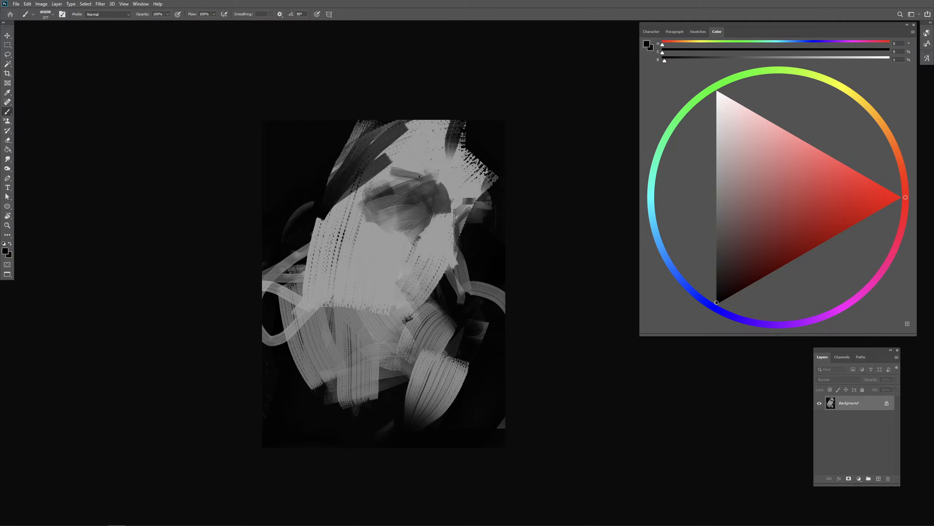
- Shade the far eye area and the underside of the nose with sampled grays
left_click(468, 206, "alt")
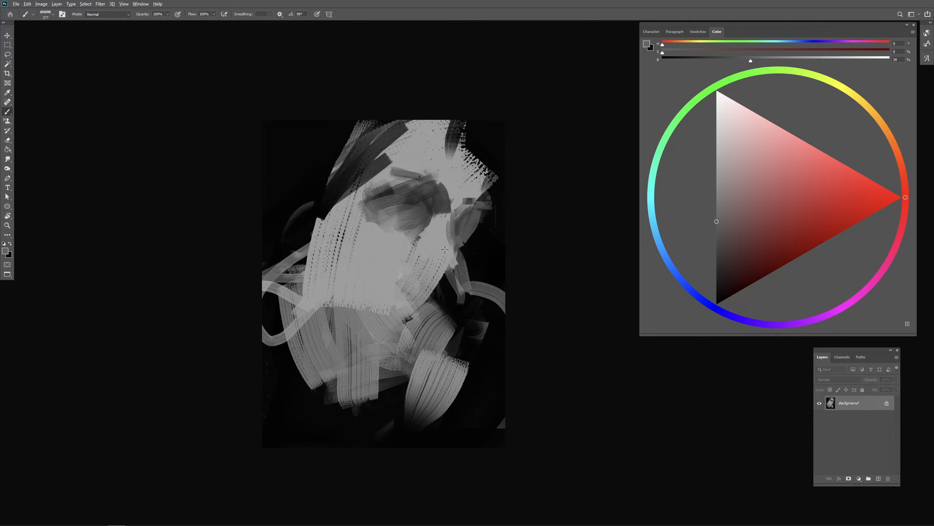
left_click(449, 259, "alt")
mouse_move(410, 260)
left_mouse_down()
mouse_move(427, 260)
mouse_move(429, 299)
mouse_move(445, 259)
mouse_move(478, 283)
left_mouse_up()
left_click(472, 269, "alt")
left_click(406, 261, "alt")
left_click(405, 268, "alt")
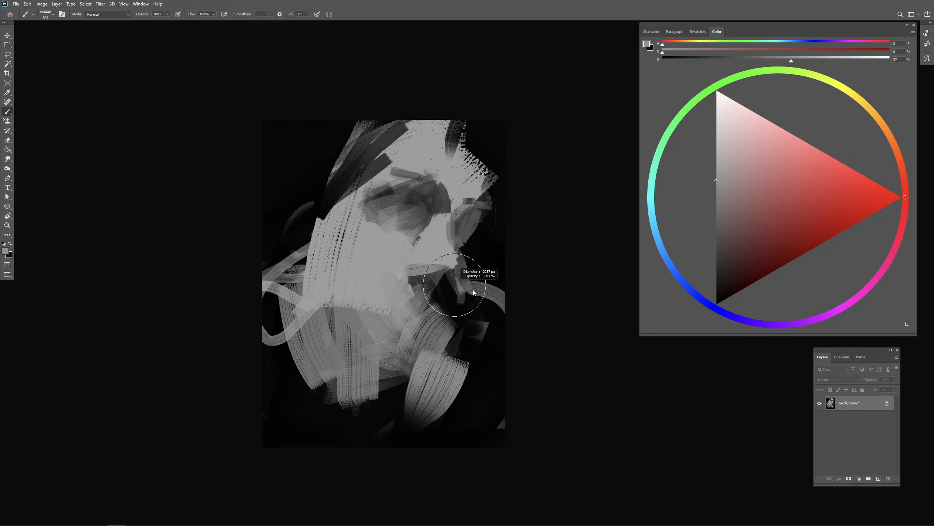
- Enlarge the brush and sweep broad 57% gray strokes down the canvas's right side and across its bottom
left_click_drag(505, 240, 434, 371)
left_click_drag(507, 289, 448, 421)
mouse_move(481, 270)
left_mouse_down()
mouse_move(497, 188)
mouse_move(493, 203)
mouse_move(471, 84)
mouse_move(509, 266)
left_mouse_up()
left_click_drag(500, 423, 390, 427)
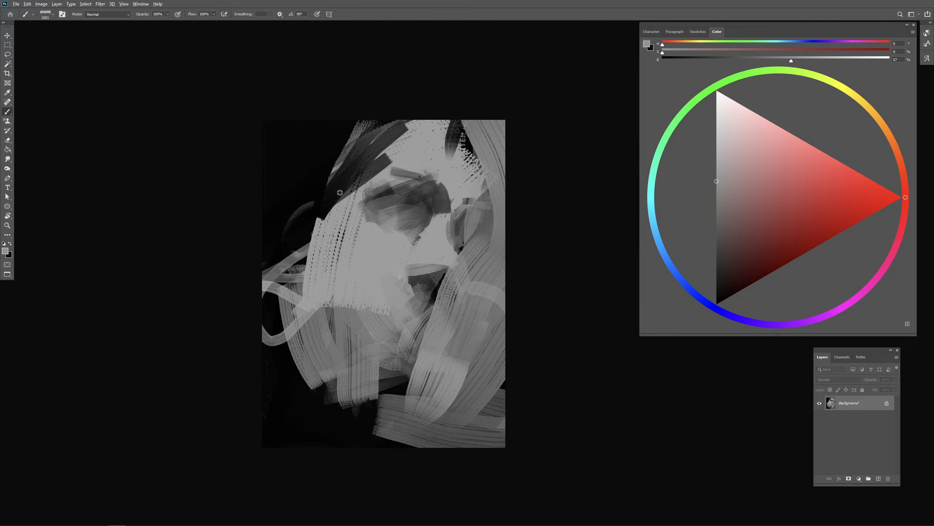
- Sweep broad gray and dark hair strokes over the upper-left background and down beside the cheek, undoing one misplaced stroke
left_click(350, 217, "alt")
mouse_move(281, 246)
left_mouse_down()
mouse_move(317, 154)
mouse_move(254, 184)
mouse_move(303, 254)
mouse_move(291, 277)
mouse_move(390, 363)
left_mouse_up()
left_click(307, 189, "alt")
key("ctrl+z")
left_click_drag(293, 272, 359, 360)
left_click(376, 258, "alt")
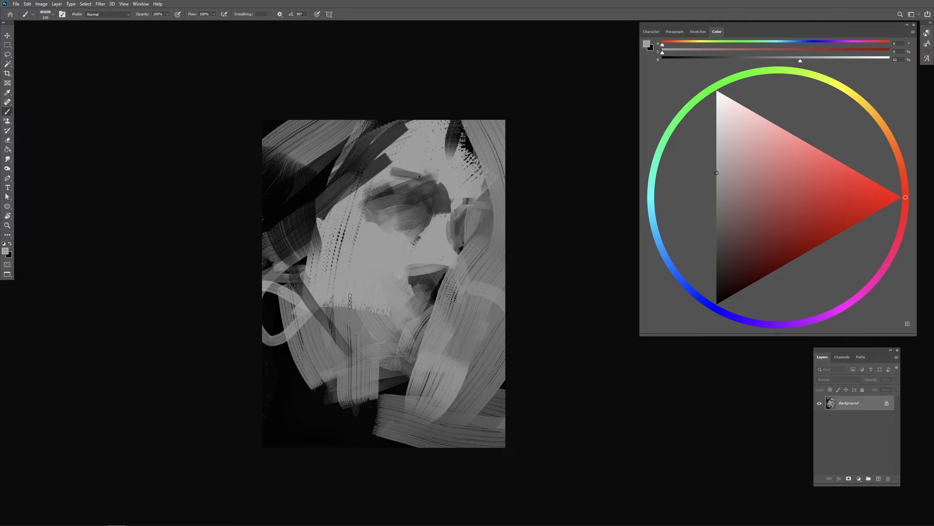
- Paint dark gray strokes along the jaw and lower cheek and mark the mouth line
left_click_drag(307, 335, 310, 334)
left_click_drag(322, 301, 331, 341)
mouse_move(336, 283)
left_mouse_down()
mouse_move(302, 364)
mouse_move(321, 337)
mouse_move(331, 290)
mouse_move(363, 356)
left_mouse_up()
left_click(305, 371, "alt")
left_click_drag(334, 307, 375, 368)
mouse_move(355, 268)
left_mouse_down()
mouse_move(348, 271)
mouse_move(369, 320)
mouse_move(378, 298)
mouse_move(417, 298)
mouse_move(376, 300)
left_mouse_up()
- Sample the 62% gray from the cheek and lighten the area below the near eye
left_click(379, 247, "alt")
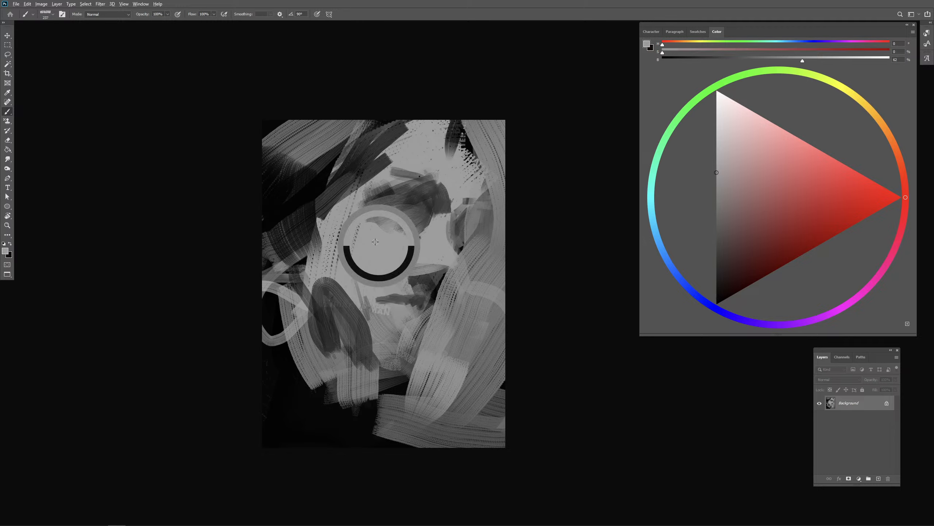
left_click_drag(379, 246, 384, 241)
mouse_move(361, 204)
left_mouse_down()
mouse_move(393, 231)
mouse_move(448, 229)
left_mouse_up()
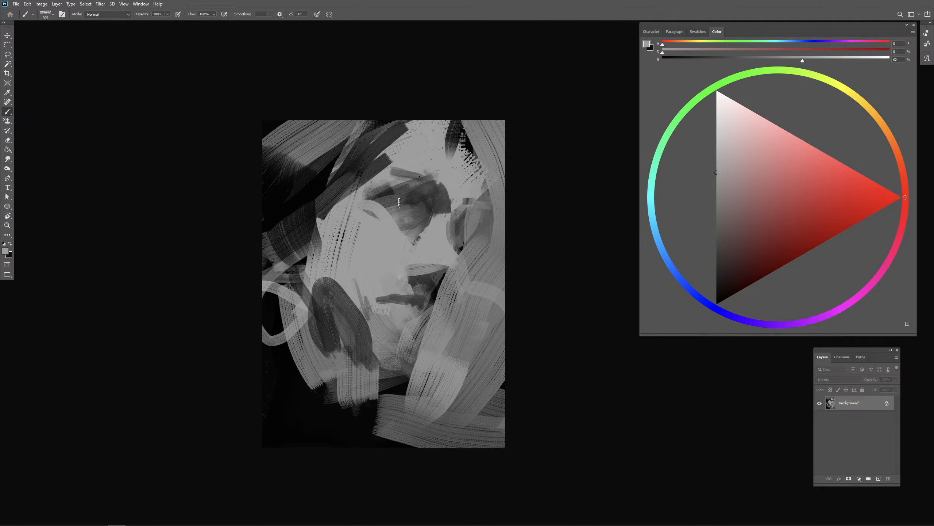
left_click(308, 184, "alt")
left_click_drag(384, 205, 383, 205)
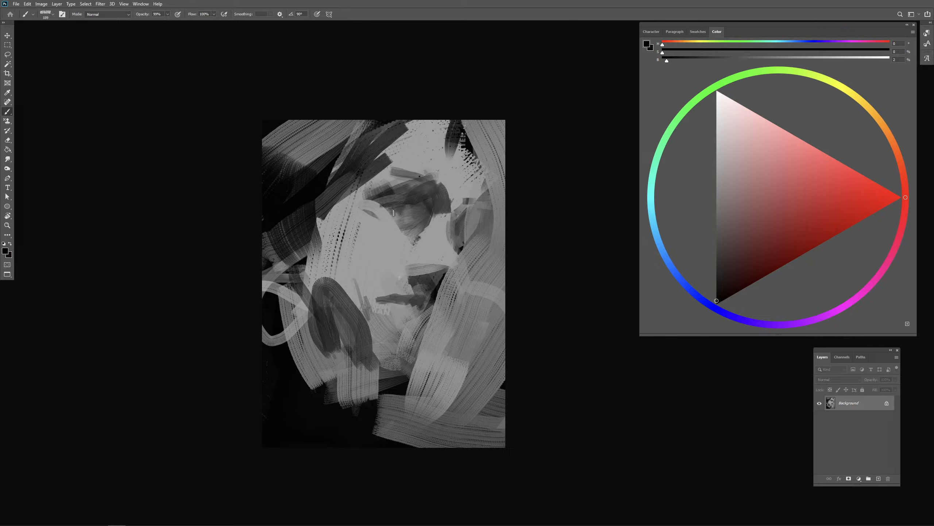
- Refine the near eye's shadow and upper lid with dark gray strokes and resample the light cheek gray
left_click_drag(405, 212, 389, 212)
left_click(392, 216, "alt")
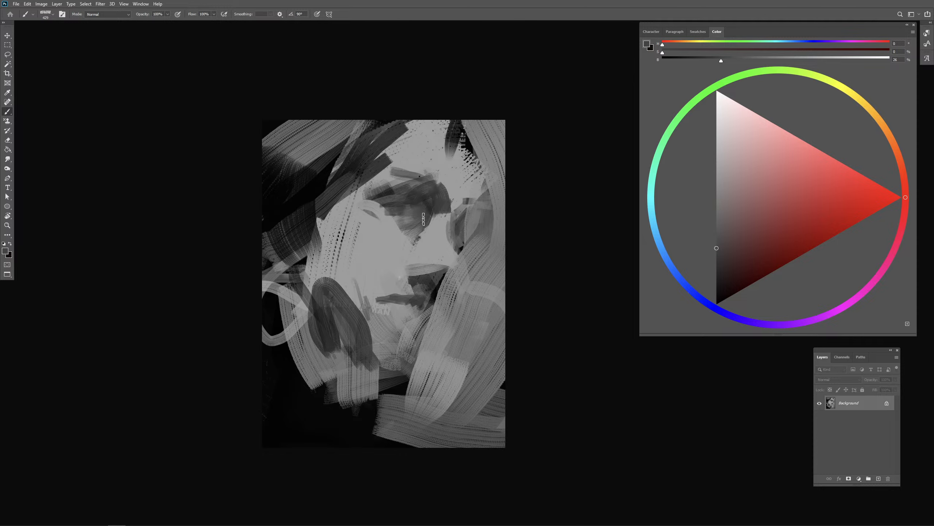
mouse_move(382, 201)
left_mouse_down()
mouse_move(368, 201)
mouse_move(402, 193)
left_mouse_up()
left_click(389, 197, "alt")
left_click(380, 221, "alt")
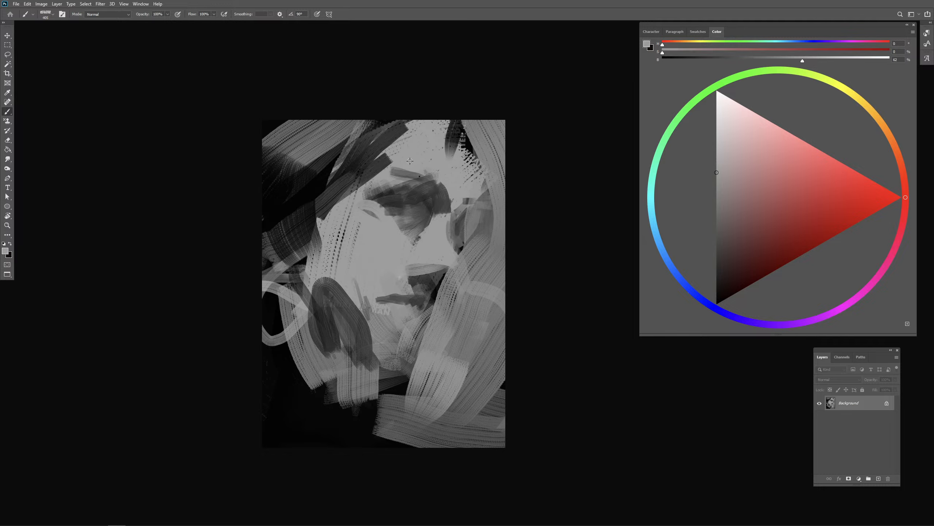
- Lighten the near temple, brow end and nose bridge with 62% gray strokes, sampling dark gray at the near eye's inner corner
left_click_drag(385, 155, 369, 173)
left_click_drag(392, 162, 355, 199)
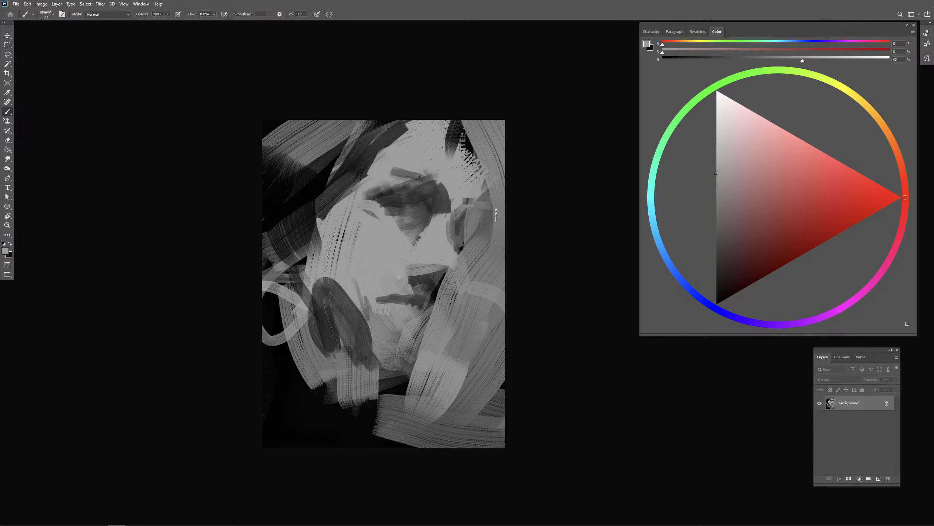
left_click(438, 206, "alt")
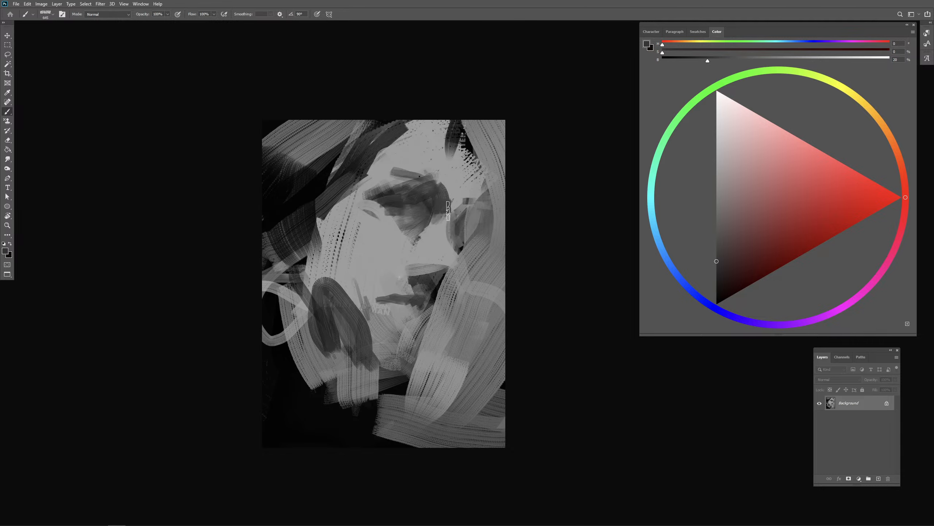
left_click(456, 199, "alt")
mouse_move(448, 211)
left_mouse_down()
mouse_move(439, 222)
mouse_move(455, 198)
mouse_move(440, 227)
left_mouse_up()
mouse_move(446, 177)
left_mouse_down()
mouse_move(450, 217)
mouse_move(440, 178)
mouse_move(454, 199)
mouse_move(439, 182)
mouse_move(430, 193)
mouse_move(424, 170)
left_mouse_up()
left_click(392, 161, "alt")
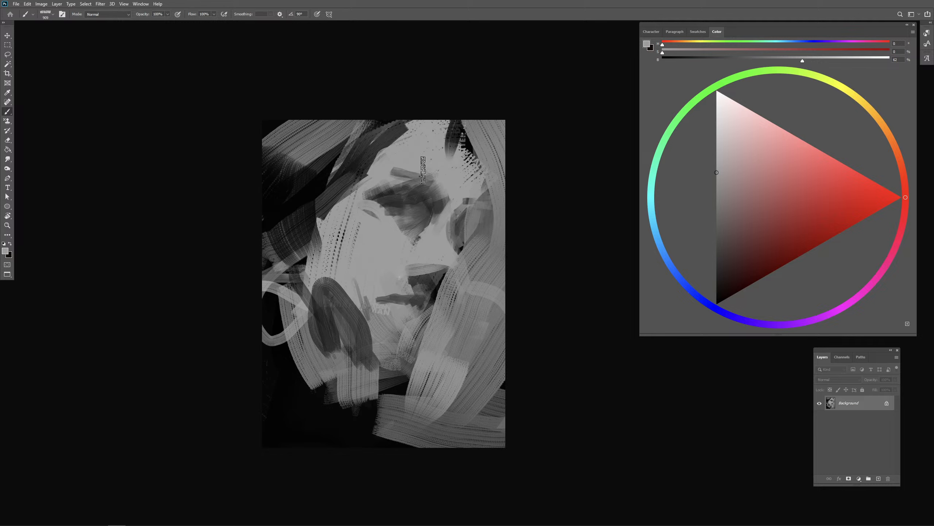
- Sample near-black at 2% brightness and accent the near brow and the far eye's upper lid
left_click(333, 181, "alt")
left_click_drag(335, 185, 319, 187)
left_click(318, 188, "alt")
mouse_move(407, 194)
left_mouse_down()
mouse_move(434, 195)
mouse_move(463, 206)
left_mouse_up()
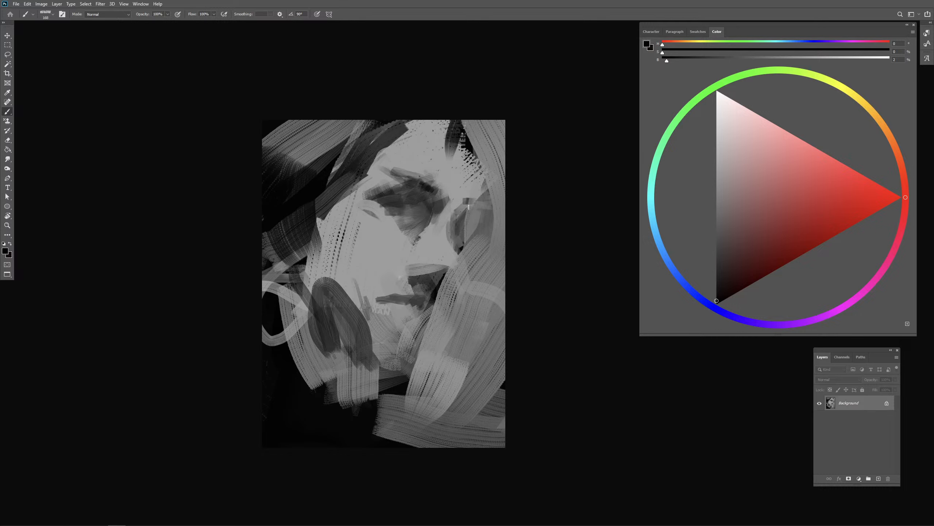
- Paint curved light gray strokes beneath the far eye and a dark stroke down the far cheek toward the chin
left_click(483, 228, "alt")
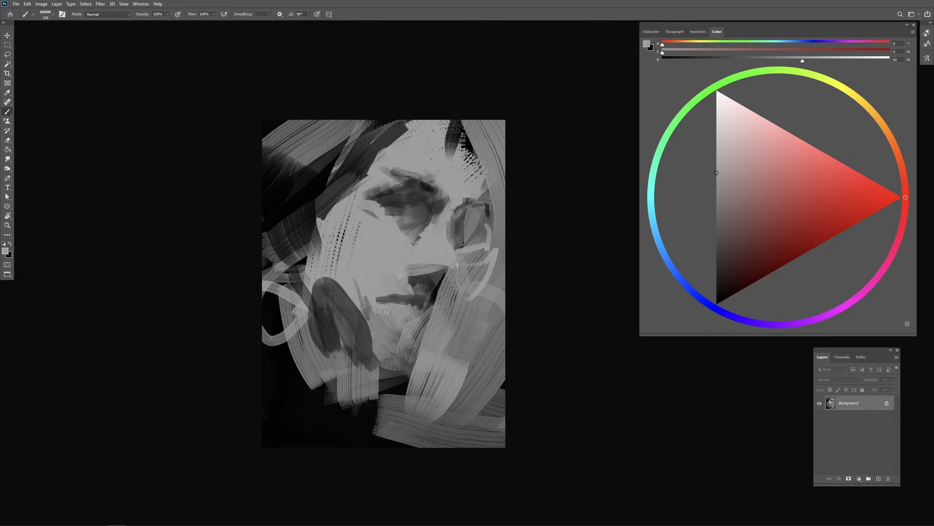
left_click_drag(474, 277, 481, 277)
mouse_move(493, 254)
left_mouse_down()
mouse_move(438, 300)
mouse_move(448, 281)
mouse_move(415, 278)
mouse_move(440, 277)
mouse_move(441, 286)
mouse_move(453, 258)
mouse_move(457, 286)
mouse_move(433, 299)
mouse_move(475, 255)
mouse_move(467, 284)
mouse_move(419, 343)
left_mouse_up()
left_click(414, 265, "alt")
left_click(401, 278, "alt")
left_click(449, 257, "alt")
left_click(361, 158, "alt")
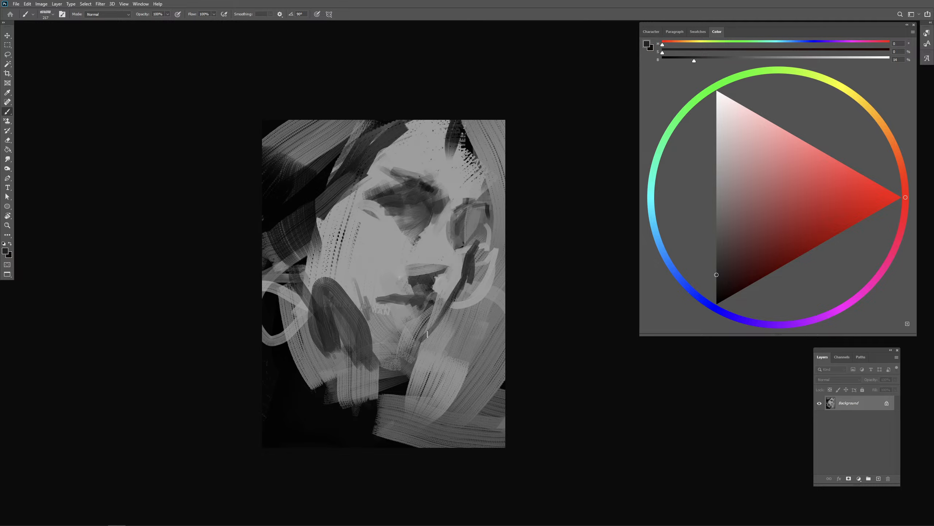
left_click_drag(457, 301, 458, 301)
left_click_drag(421, 346, 427, 339)
- Sweep dark gray hair strokes down the far side of the face and over the forehead's far edge
mouse_move(483, 259)
left_mouse_down()
mouse_move(474, 324)
mouse_move(500, 234)
mouse_move(495, 129)
mouse_move(498, 174)
left_mouse_up()
left_click_drag(492, 200, 492, 200)
left_click_drag(475, 120, 501, 231)
left_click(451, 174, "alt")
mouse_move(453, 173)
left_mouse_down()
mouse_move(464, 127)
mouse_move(449, 173)
left_mouse_up()
left_click(468, 156, "alt")
mouse_move(460, 175)
left_mouse_down()
mouse_move(440, 181)
mouse_move(432, 163)
mouse_move(446, 163)
left_mouse_up()
left_click(428, 152, "alt")
- Brush sampled 61% gray over the near temple hair and block in a dark patch beside the temple
left_click(365, 217, "alt")
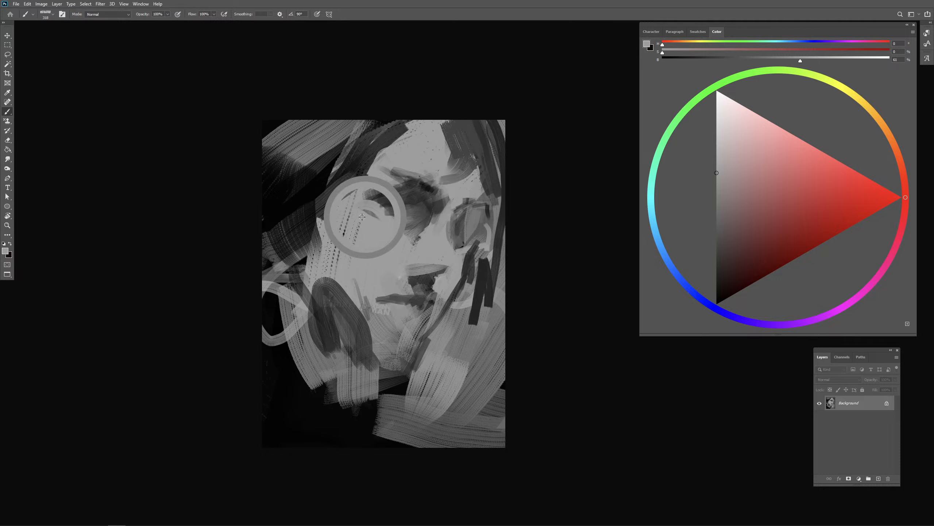
mouse_move(372, 159)
left_mouse_down()
mouse_move(312, 202)
mouse_move(338, 202)
left_mouse_up()
left_click_drag(393, 154, 334, 187)
left_click(298, 181, "alt")
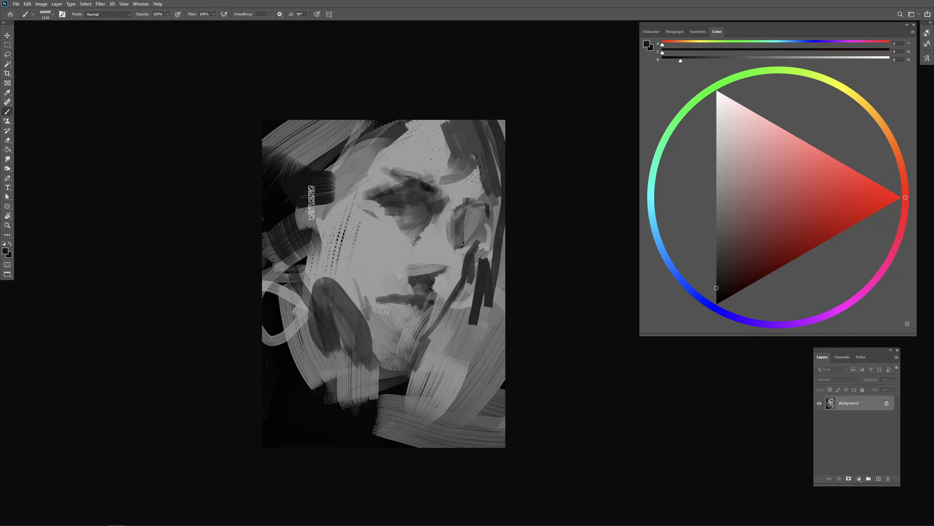
left_click_drag(297, 214, 331, 204)
mouse_move(306, 217)
left_mouse_down()
mouse_move(345, 238)
mouse_move(336, 247)
mouse_move(381, 250)
mouse_move(422, 231)
mouse_move(398, 235)
left_mouse_up()
- Lighten the cheek beneath the near eye and the side of the nose bridge with 62% gray
left_click(381, 250, "alt")
left_click(410, 218, "alt")
mouse_move(400, 231)
left_mouse_down()
mouse_move(435, 225)
mouse_move(387, 218)
mouse_move(437, 228)
left_mouse_up()
left_click(401, 246, "alt")
mouse_move(458, 199)
left_mouse_down()
mouse_move(430, 231)
mouse_move(447, 235)
left_mouse_up()
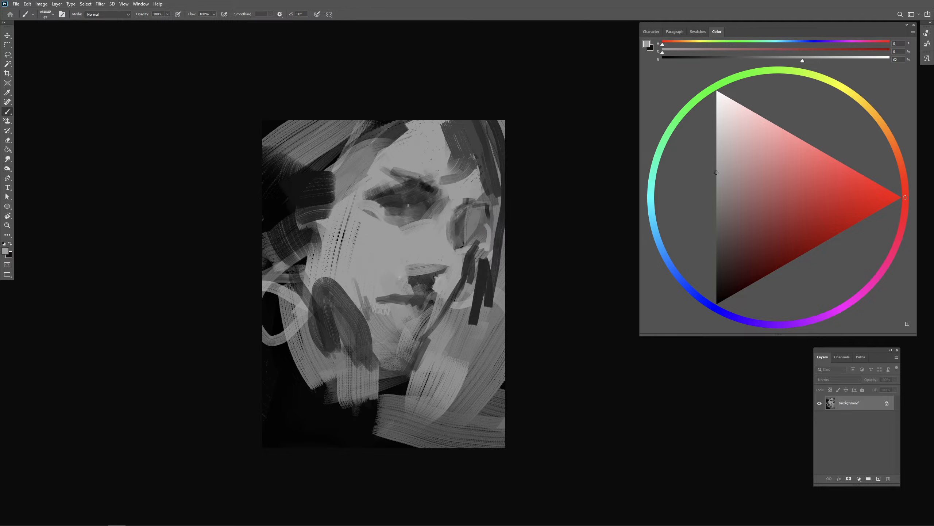
- Sample near-black at 7% brightness and deepen the shadow inside the far eye socket
left_click(395, 205, "alt")
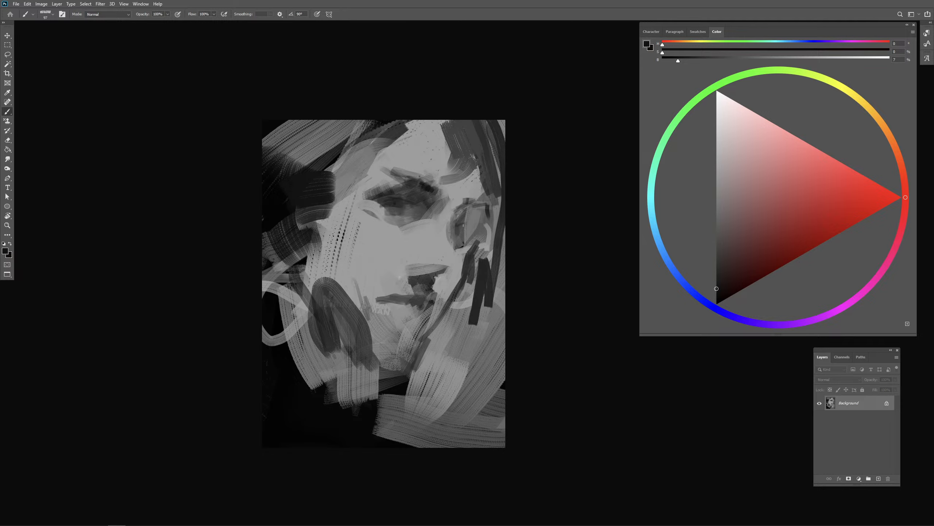
left_click_drag(464, 226, 464, 223)
left_click_drag(477, 235, 473, 240)
left_click(457, 240, "alt")
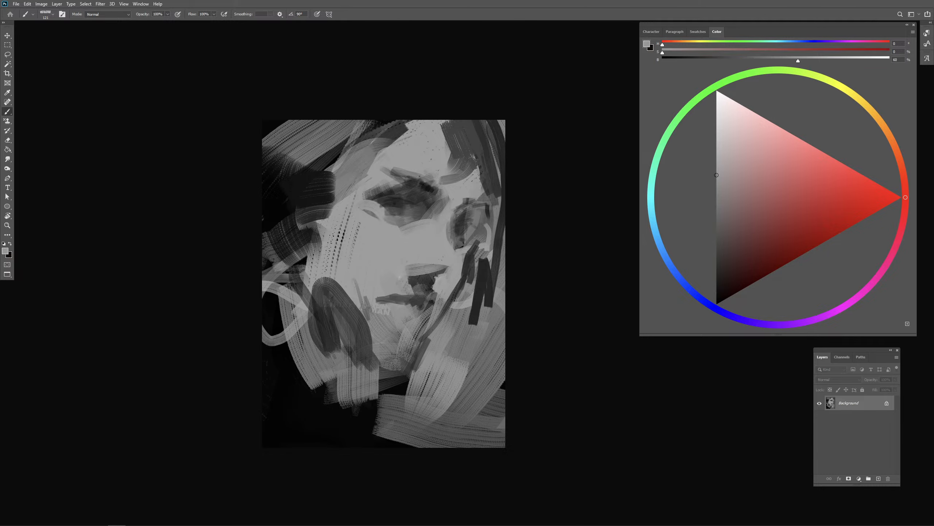
- Touch up the transition between the far eye and cheek shadow with sampled light and dark grays
left_click(471, 251, "alt")
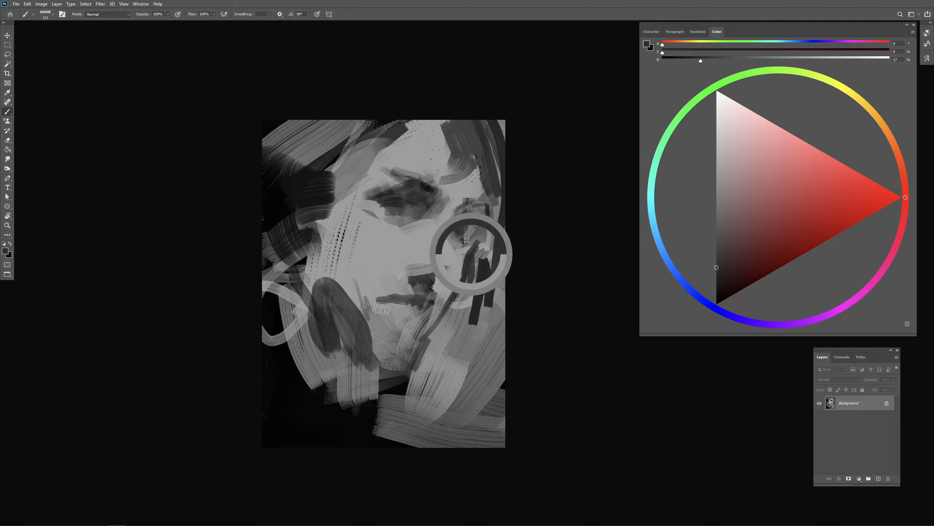
left_click(460, 256, "alt")
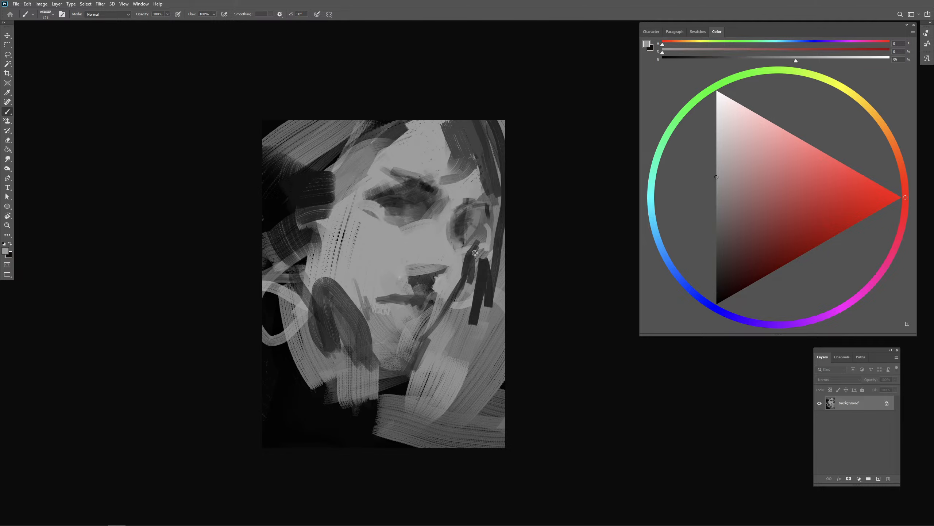
left_click(459, 225, "alt")
left_click(716, 290)
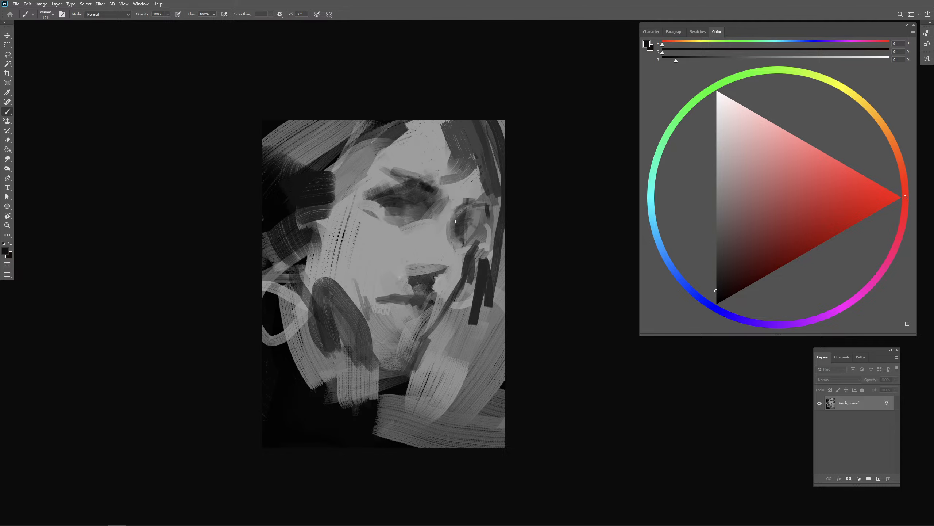
left_click(466, 252, "alt")
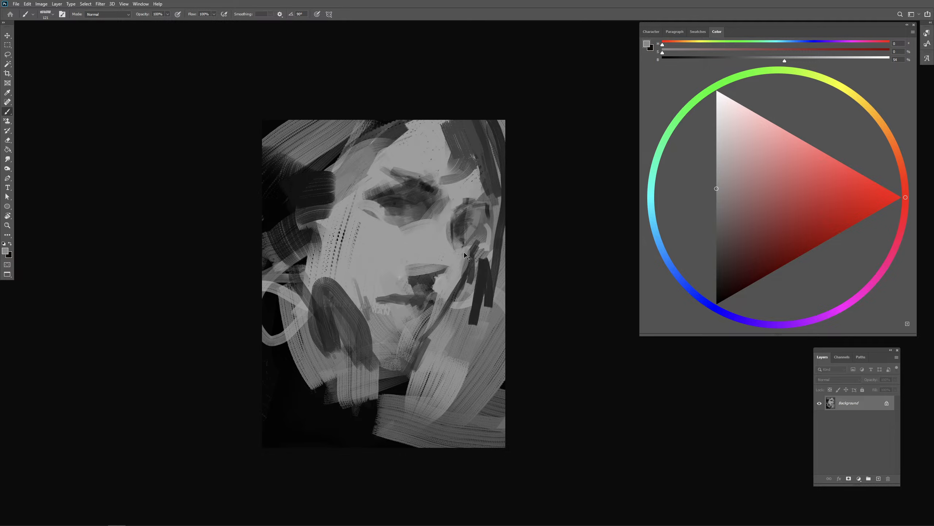
left_click(439, 273, "alt")
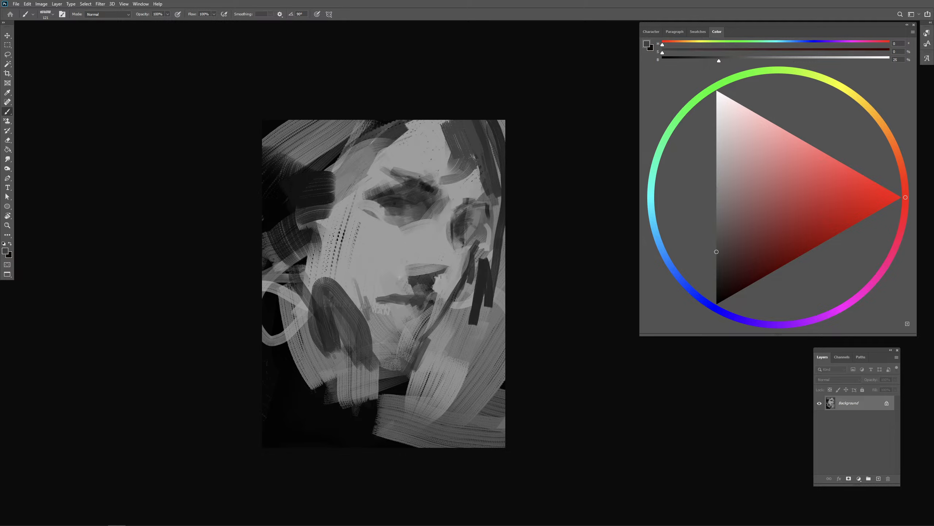
- Shape the underside of the nose and the nostril with short dark gray strokes
left_click(434, 261, "alt")
right_click(436, 266, "alt")
mouse_move(408, 265)
left_mouse_down()
mouse_move(432, 264)
mouse_move(410, 293)
mouse_move(415, 273)
left_mouse_up()
left_click(415, 283, "alt")
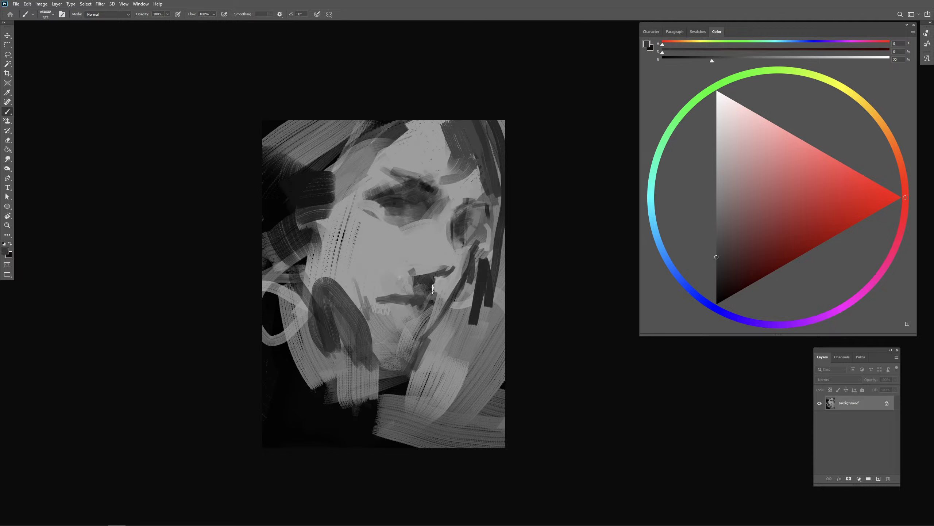
right_click(426, 290, "alt")
left_click(424, 284, "alt")
left_click_drag(419, 276, 434, 268)
right_click(417, 275, "alt")
right_click(428, 289, "alt")
left_click(416, 296, "alt")
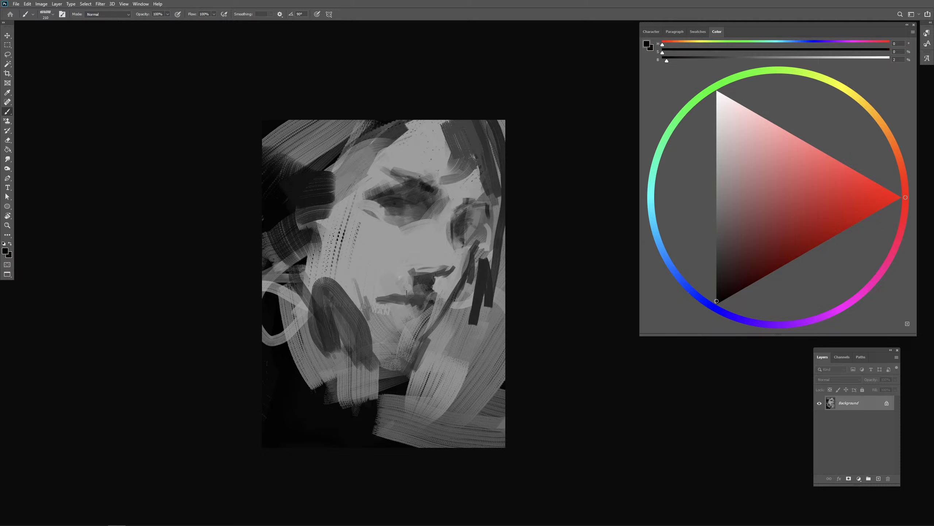
- Switch to a smoother brush preset and darken the mouth line and lower lip, undoing the last stroke
key("period")
key("period")
key("period")
left_click_drag(400, 320, 387, 299)
mouse_move(391, 301)
left_mouse_down()
mouse_move(421, 307)
mouse_move(393, 313)
mouse_move(415, 325)
mouse_move(421, 311)
mouse_move(409, 323)
left_mouse_up()
key("ctrl+z")
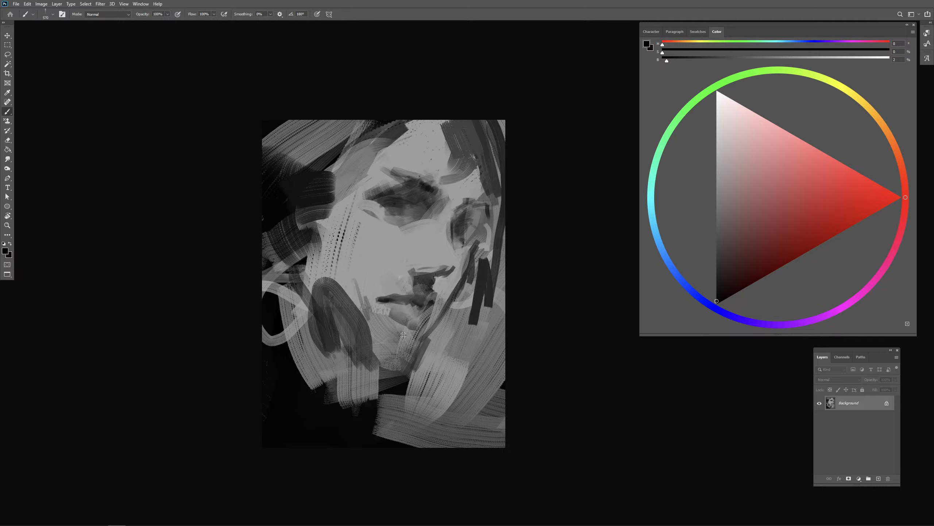
- Try a chin stroke, undo the last two strokes and darken the underside of the nose
mouse_move(404, 339)
left_mouse_down()
mouse_move(396, 327)
mouse_move(416, 331)
mouse_move(406, 319)
left_mouse_up()
key("ctrl+z")
key("ctrl+z")
left_click_drag(422, 270, 438, 268)
- Lasso the lower face, copy it to a new layer and nudge it slightly toward the far cheek
key("l")
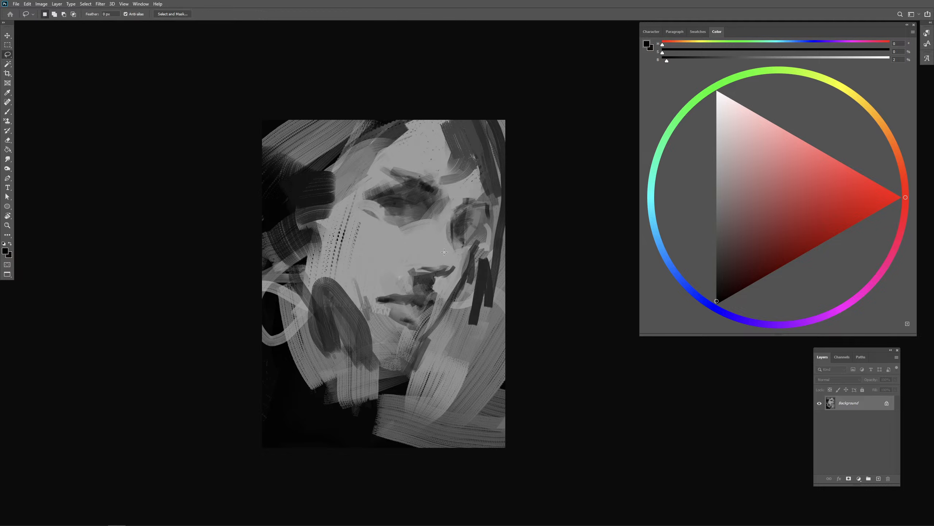
mouse_move(433, 247)
left_mouse_down()
mouse_move(364, 288)
mouse_move(420, 383)
mouse_move(434, 249)
left_mouse_up()
key("ctrl+j")
key("v")
left_click_drag(436, 323, 433, 321)
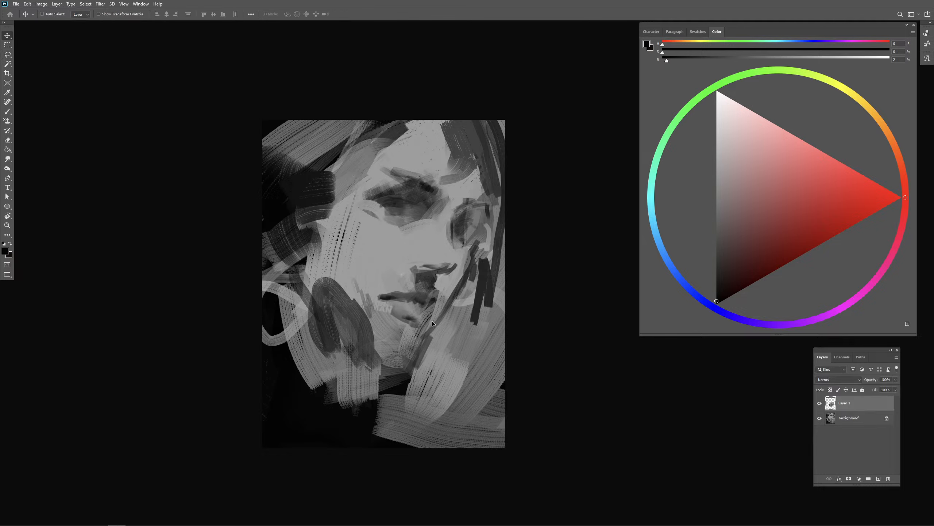
- Sample 21% gray with the brush and define the far jaw edge down to the neck
key("b")
left_click(456, 288, "alt")
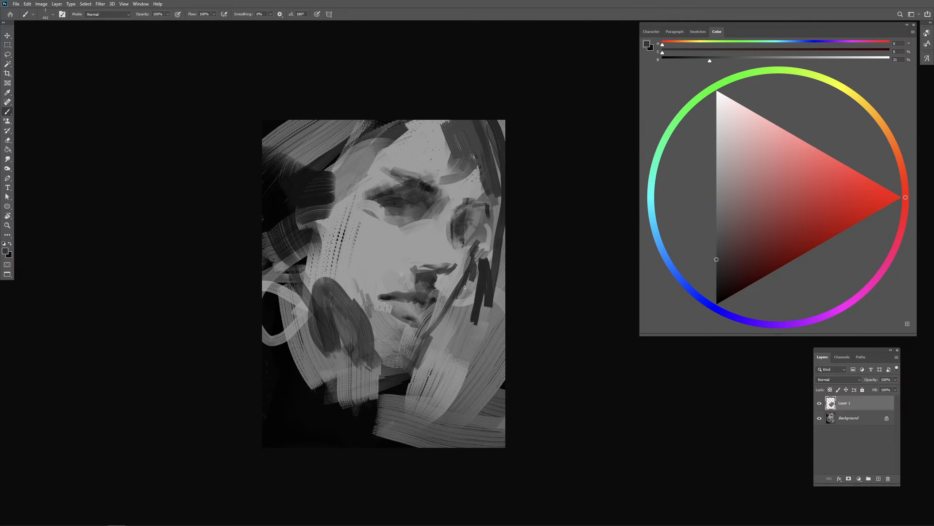
left_click_drag(453, 291, 428, 343)
mouse_move(446, 312)
left_mouse_down()
mouse_move(435, 351)
mouse_move(401, 381)
left_mouse_up()
left_click_drag(472, 320, 466, 339)
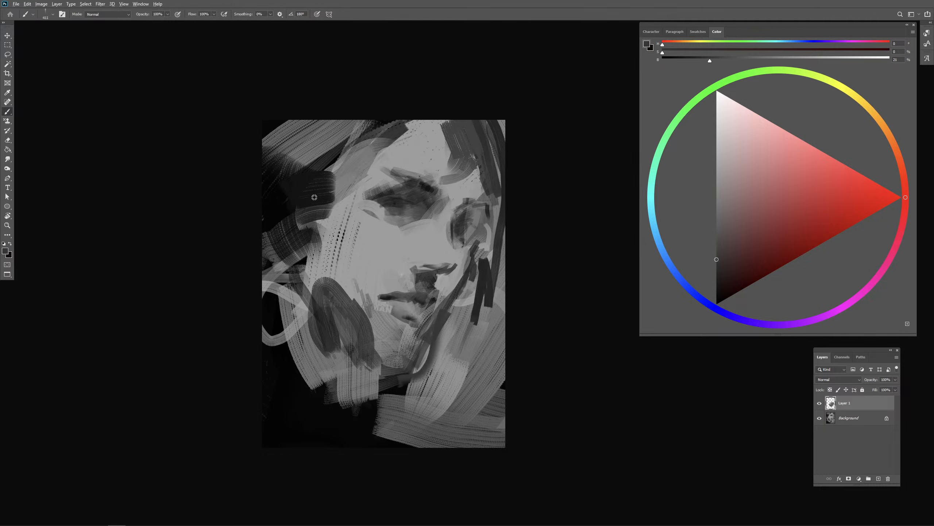
- Refine the near eye's upper lid and brow shadow with sampled near-black and 62% gray
left_click(275, 198, "alt")
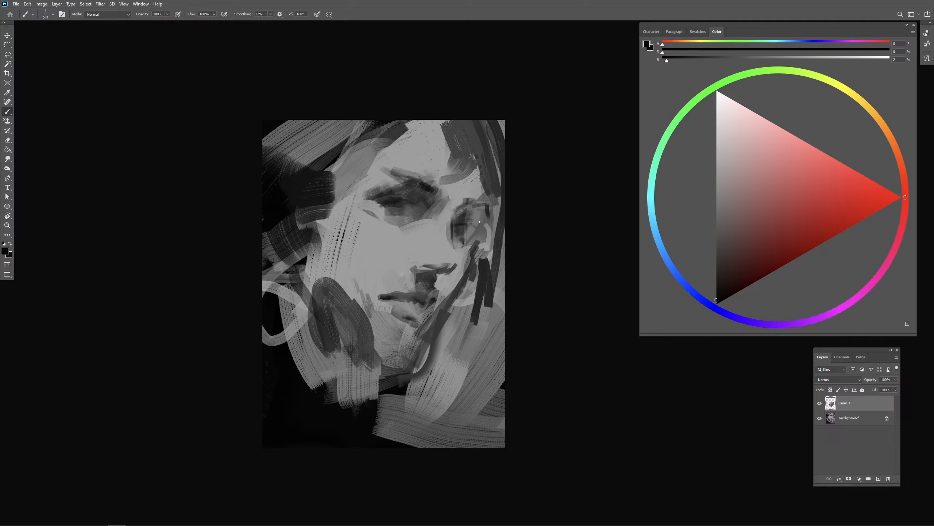
left_click(375, 172, "alt")
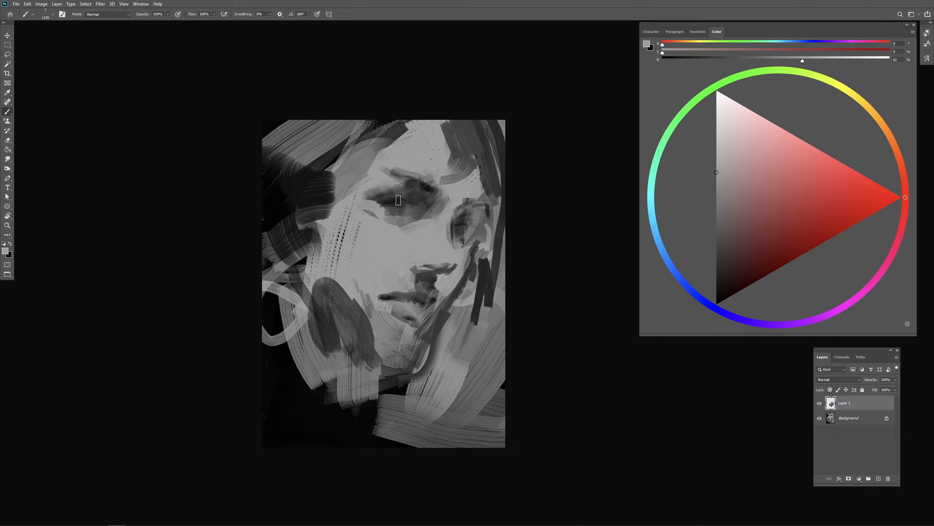
left_click_drag(403, 203, 398, 203)
mouse_move(398, 188)
left_mouse_down()
mouse_move(411, 180)
mouse_move(384, 205)
mouse_move(377, 200)
left_mouse_up()
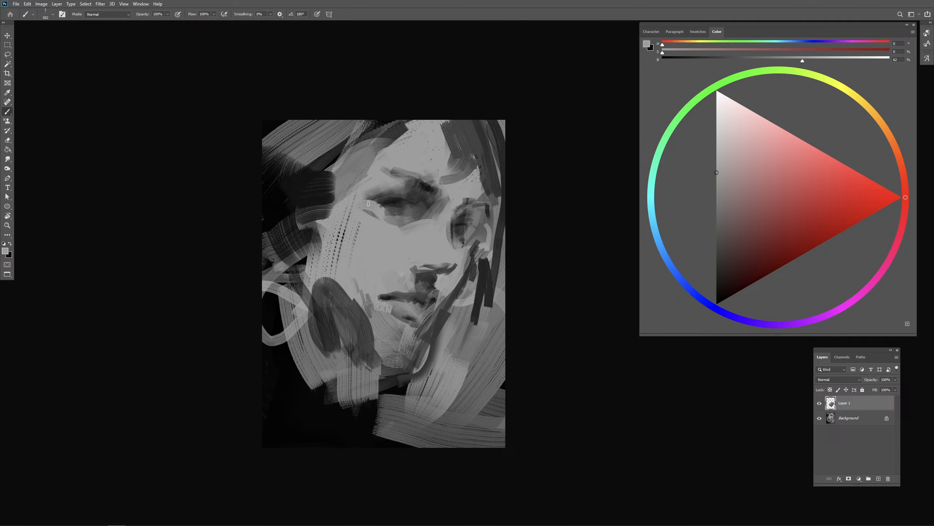
- Soften the edge between the near temple and the dark hair with black and 61% gray strokes
left_click(330, 164, "alt")
left_click_drag(330, 164, 333, 164)
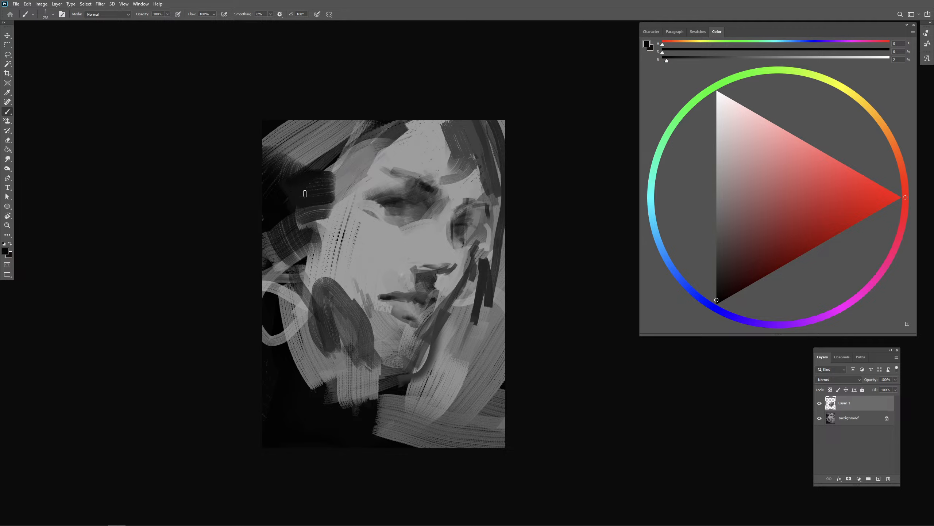
left_click_drag(296, 191, 280, 236)
left_click(343, 211, "alt")
left_click_drag(342, 211, 356, 211)
left_click_drag(324, 214, 348, 185)
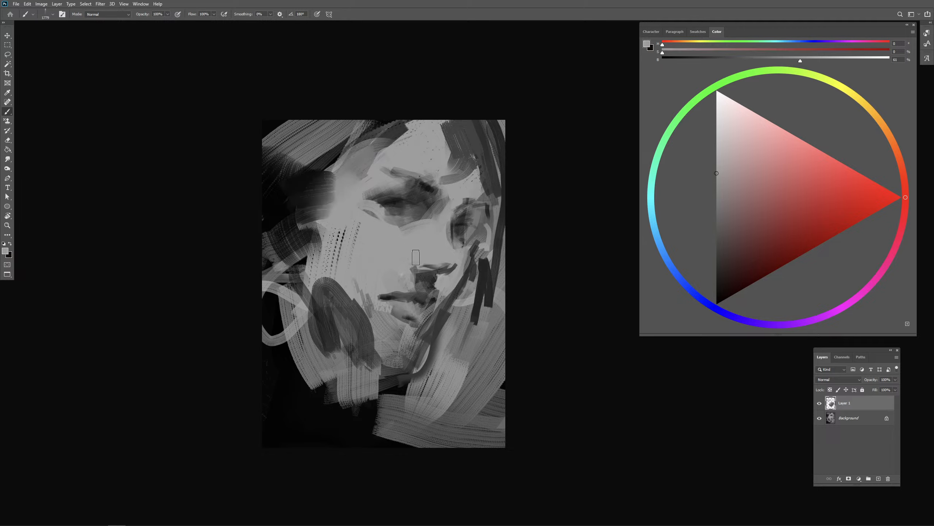
mouse_move(331, 223)
left_mouse_down()
mouse_move(322, 223)
mouse_move(344, 204)
mouse_move(300, 239)
left_mouse_up()
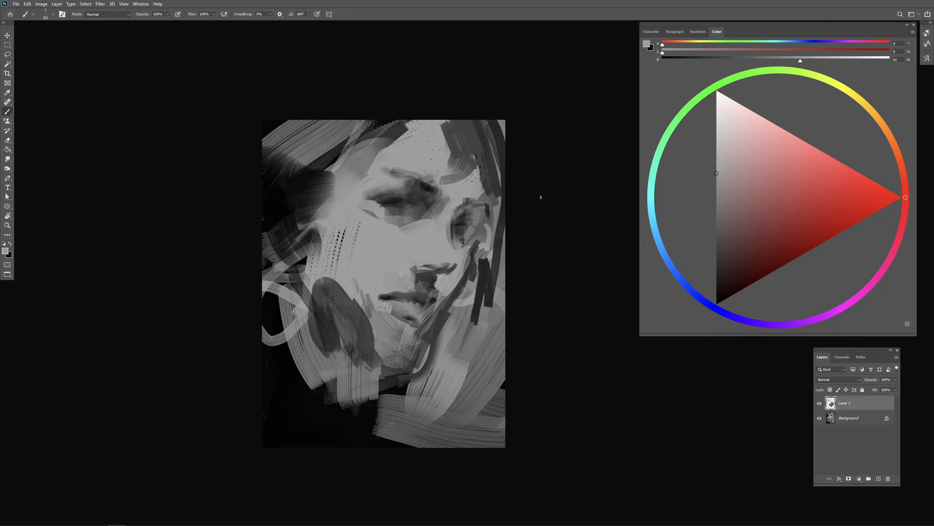
- Sample 62% gray, clean up the forehead's far hairline and sweep light strokes down to the near temple
left_click(447, 145, "alt")
mouse_move(449, 130)
left_mouse_down()
mouse_move(413, 159)
mouse_move(409, 143)
mouse_move(428, 100)
mouse_move(357, 173)
left_mouse_up()
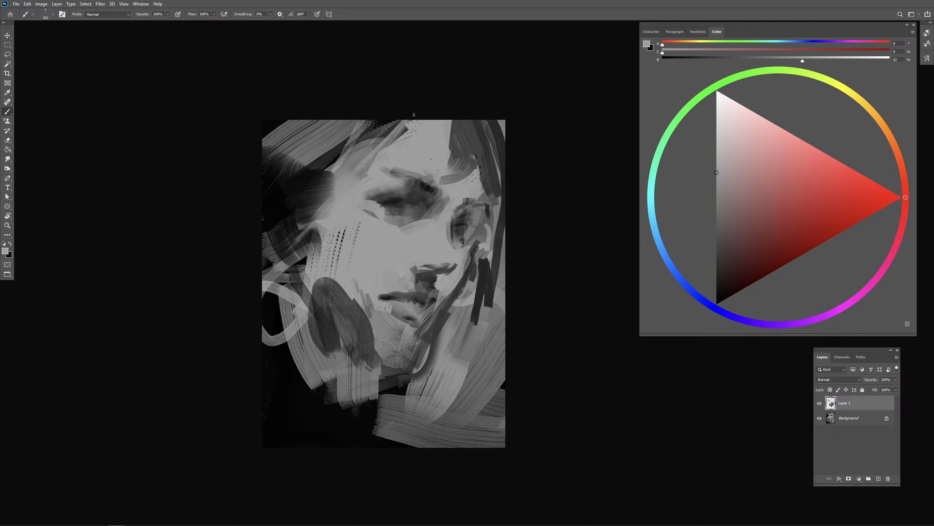
mouse_move(413, 115)
left_mouse_down()
mouse_move(351, 170)
mouse_move(324, 171)
left_mouse_up()
- Paint near-black strokes beside the near cheek and add curved gray hair strokes around the ear area
left_click(329, 167, "alt")
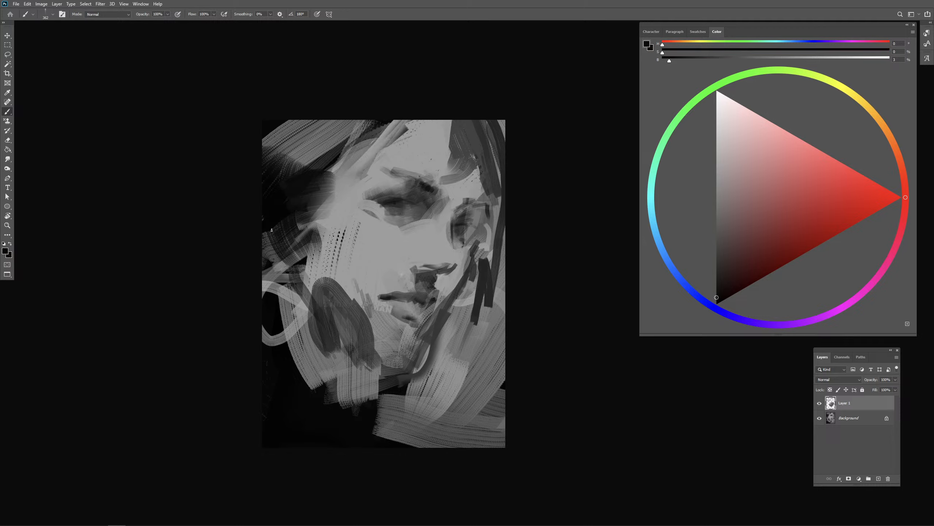
mouse_move(319, 214)
left_mouse_down()
mouse_move(289, 238)
mouse_move(306, 294)
left_mouse_up()
left_click(333, 229, "alt")
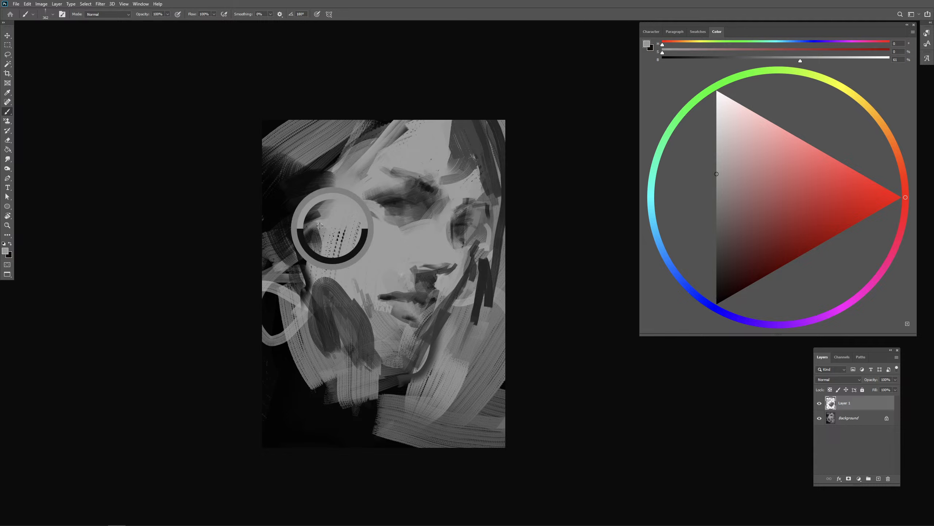
right_click(302, 230, "alt")
mouse_move(298, 224)
left_mouse_down()
mouse_move(264, 203)
mouse_move(299, 246)
left_mouse_up()
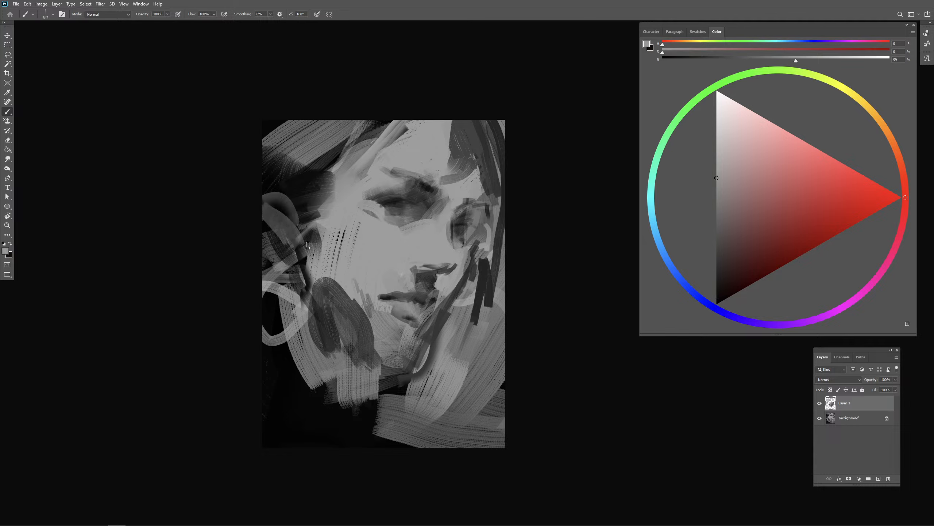
right_click(307, 252, "alt")
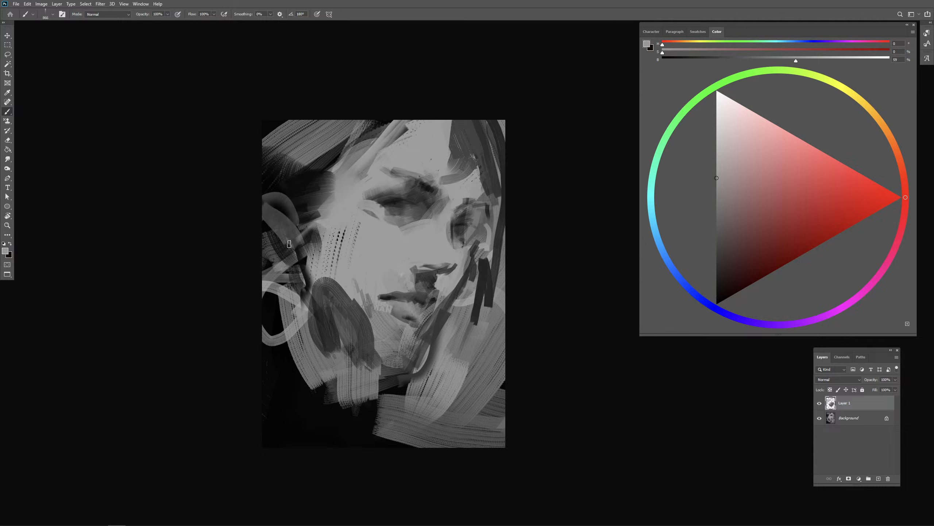
- Sample the 62% cheek gray and paint over the near corner of the mouth to shorten it
left_click(383, 288, "alt")
right_click(380, 297, "alt")
left_click_drag(381, 297, 389, 304)
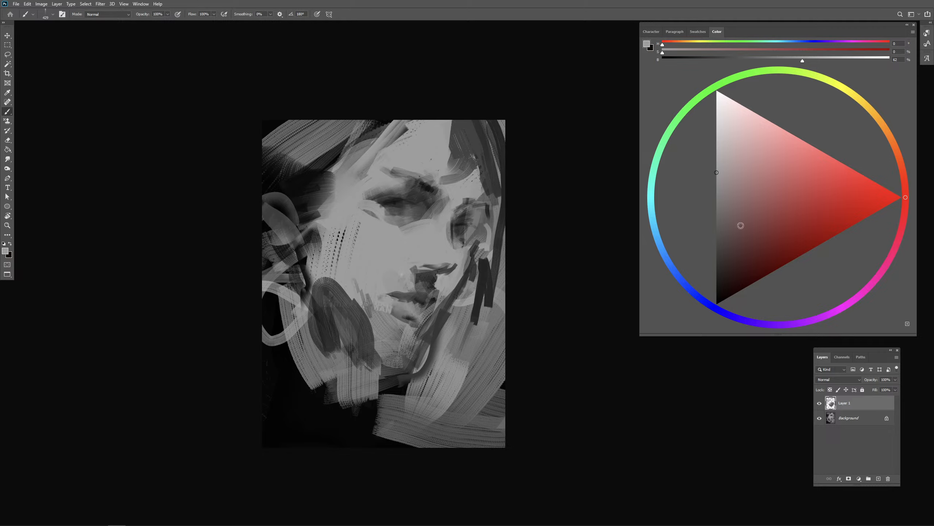
- Merge the painted Layer 1 down into the background
key("ctrl+e")
left_click(41, 3)
mouse_move(66, 21)
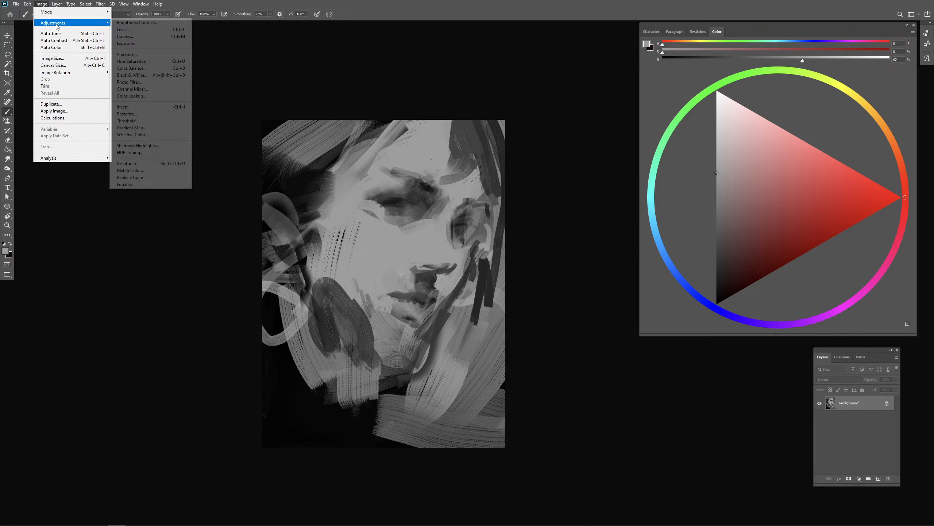
left_click(133, 21)
left_click_drag(668, 96, 682, 97)
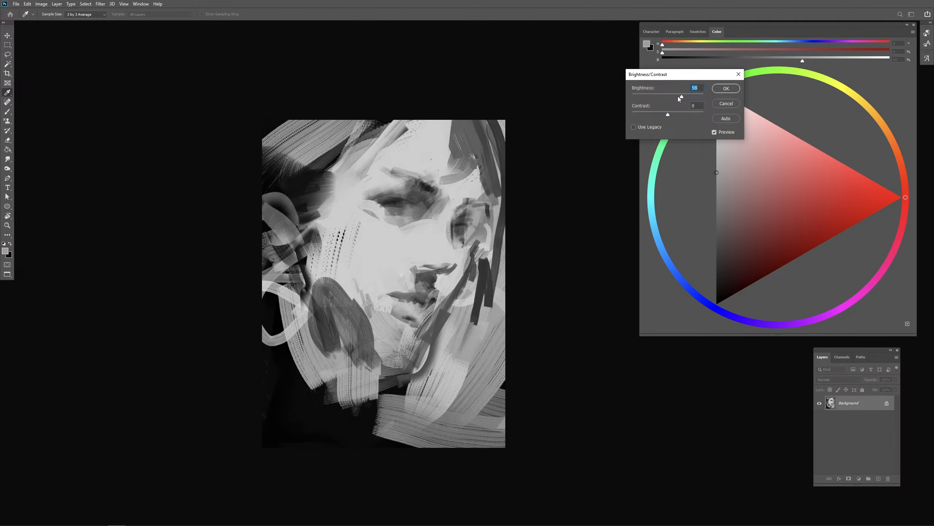
key("Escape")
- Brighten the merged portrait with Levels, using a white input of 213, raised midtones and output levels of 8 to 247
left_click(41, 4)
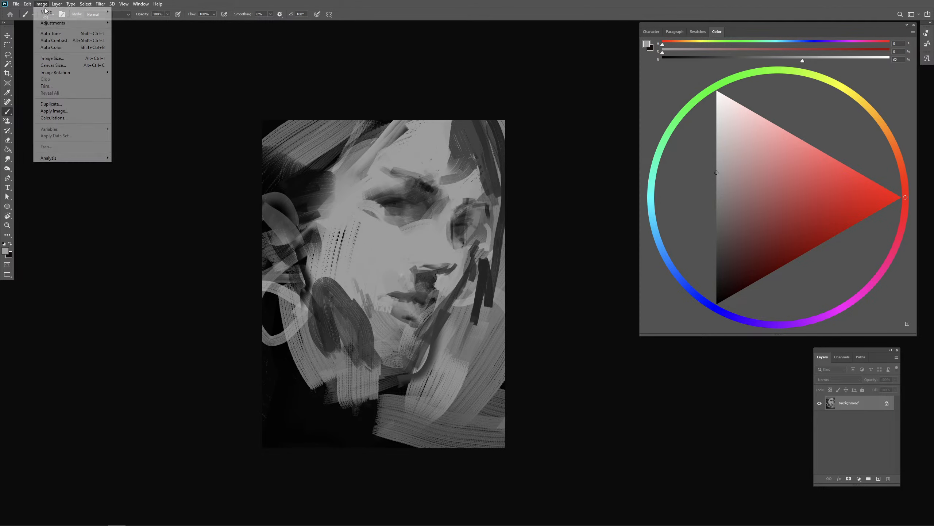
mouse_move(66, 21)
left_click(129, 29)
left_click_drag(423, 173, 426, 173)
left_click_drag(469, 142, 458, 142)
left_click_drag(493, 63, 574, 64)
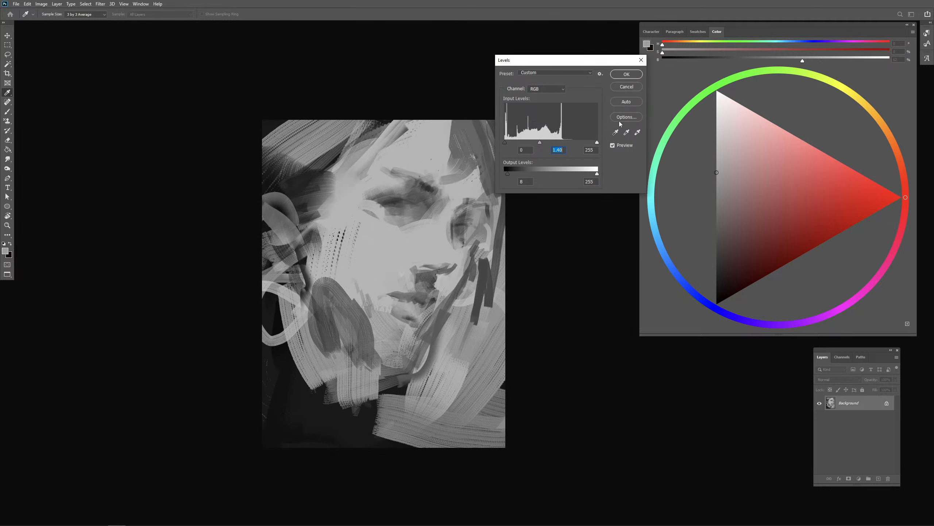
left_click_drag(596, 142, 527, 142)
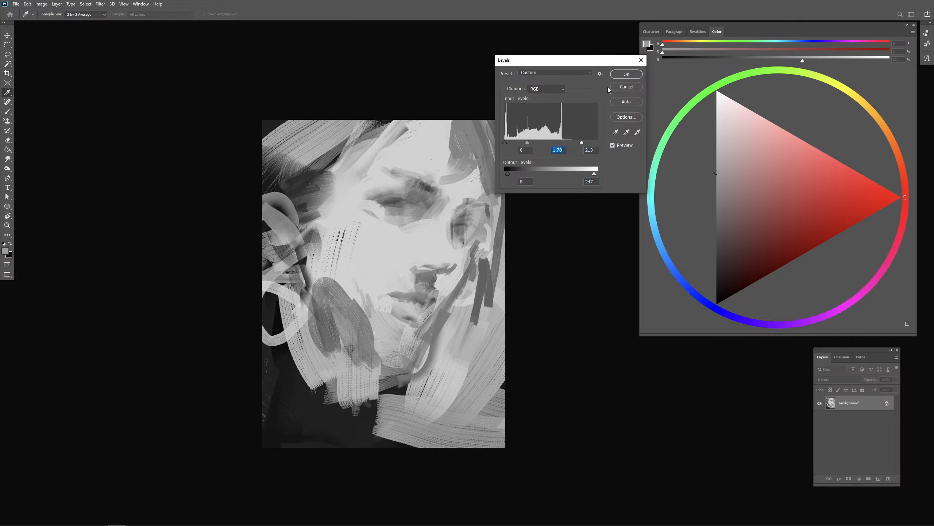
left_click_drag(528, 142, 531, 143)
left_click(622, 76)
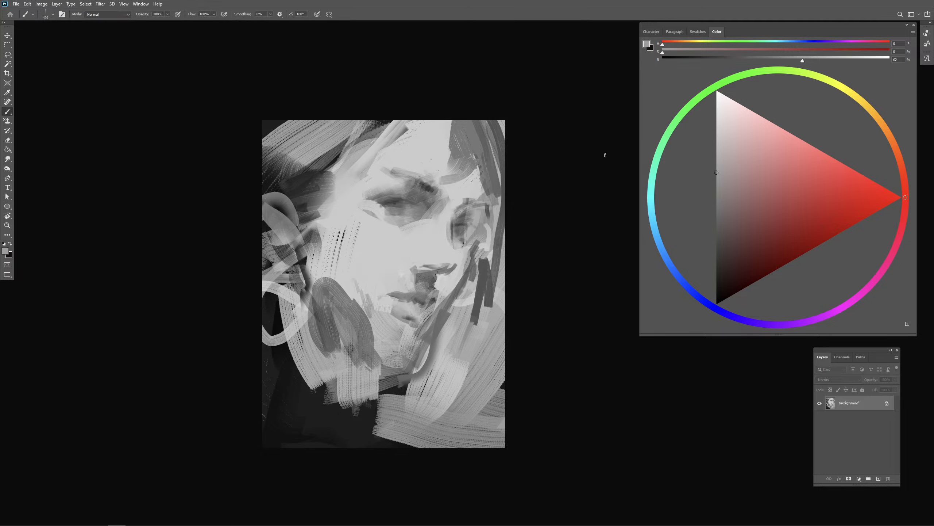
- Sample near-black from the lower background and paint a broad dark band across the light strokes below the near cheek
left_click(299, 381, "alt")
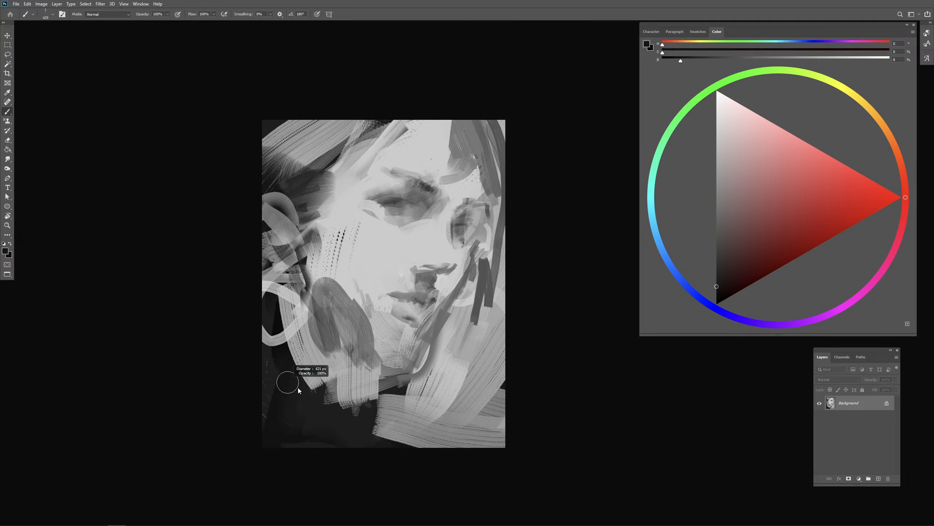
mouse_move(273, 369)
left_mouse_down()
mouse_move(264, 399)
mouse_move(279, 360)
mouse_move(301, 392)
left_mouse_up()
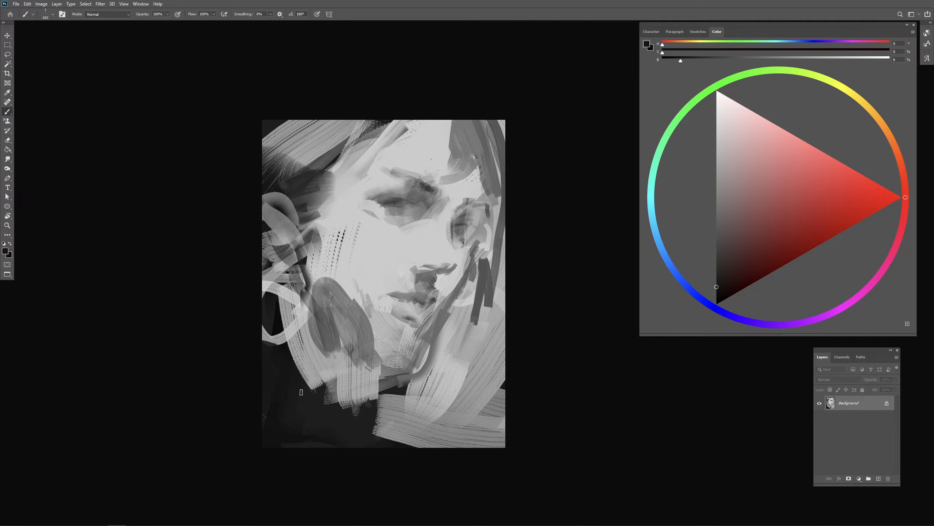
left_click(319, 363, "alt")
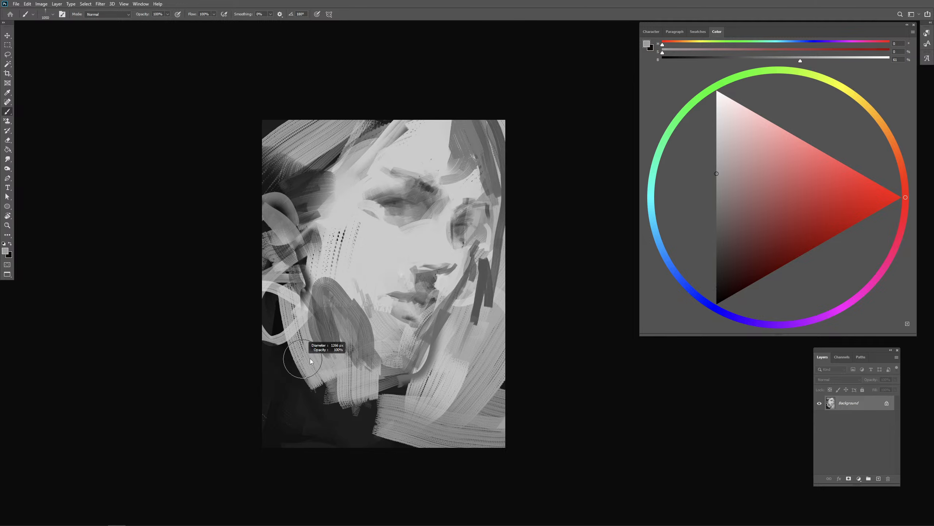
mouse_move(303, 405)
left_mouse_down()
mouse_move(280, 316)
mouse_move(294, 398)
mouse_move(371, 381)
left_mouse_up()
left_click(301, 393, "alt")
right_click(300, 393, "alt")
mouse_move(371, 381)
left_mouse_down()
mouse_move(298, 396)
mouse_move(273, 389)
mouse_move(359, 384)
left_mouse_up()
key("ctrl+z")
left_click(270, 405, "alt")
mouse_move(359, 384)
left_mouse_down()
mouse_move(268, 396)
mouse_move(367, 390)
mouse_move(320, 387)
left_mouse_up()
- Paint broad 7% gray strokes down over the gray oval shape beside the near cheek
right_click(333, 348, "alt")
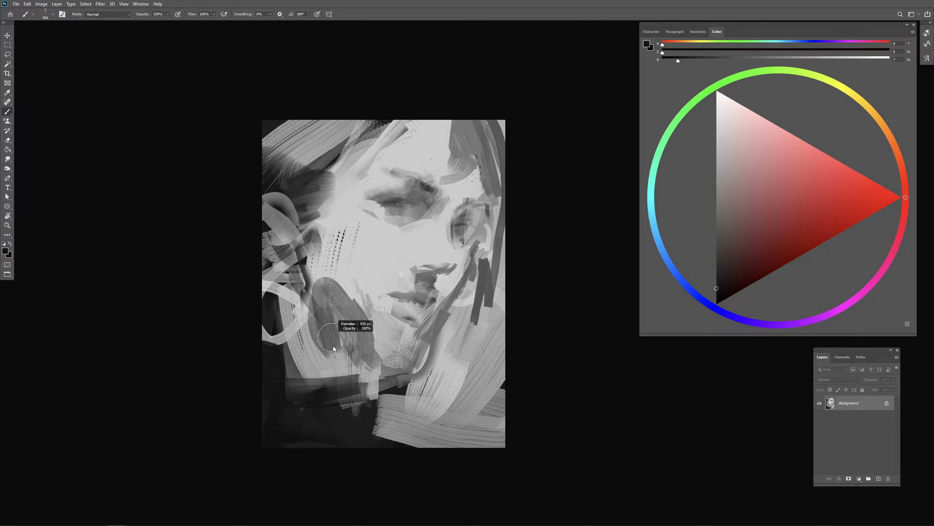
left_click_drag(318, 325, 316, 352)
left_click_drag(326, 325, 335, 364)
left_click_drag(338, 304, 342, 365)
left_click_drag(351, 320, 365, 381)
left_click_drag(358, 340, 369, 378)
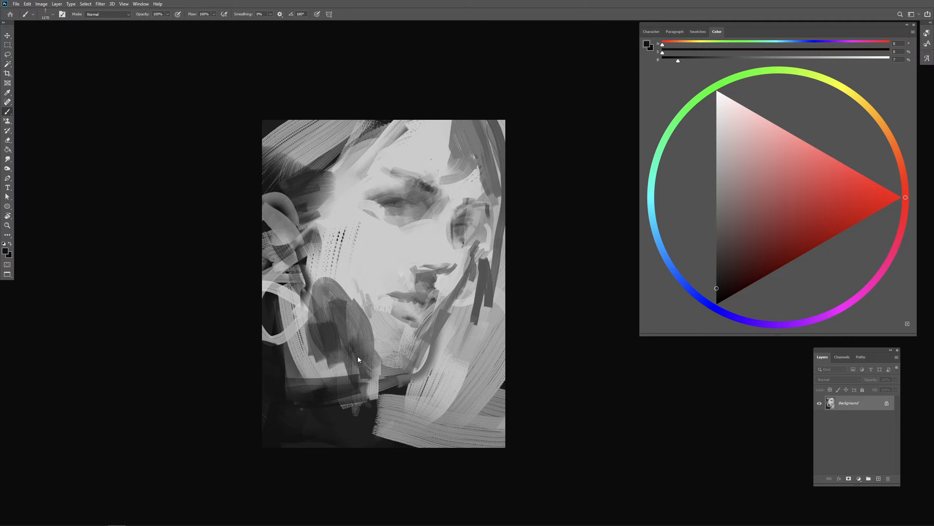
- Add narrower near-black strokes over the upper part of the oval and down along the near jaw
right_click(357, 359, "alt")
right_click(336, 304, "alt")
left_click_drag(327, 279, 335, 330)
left_click_drag(303, 279, 317, 346)
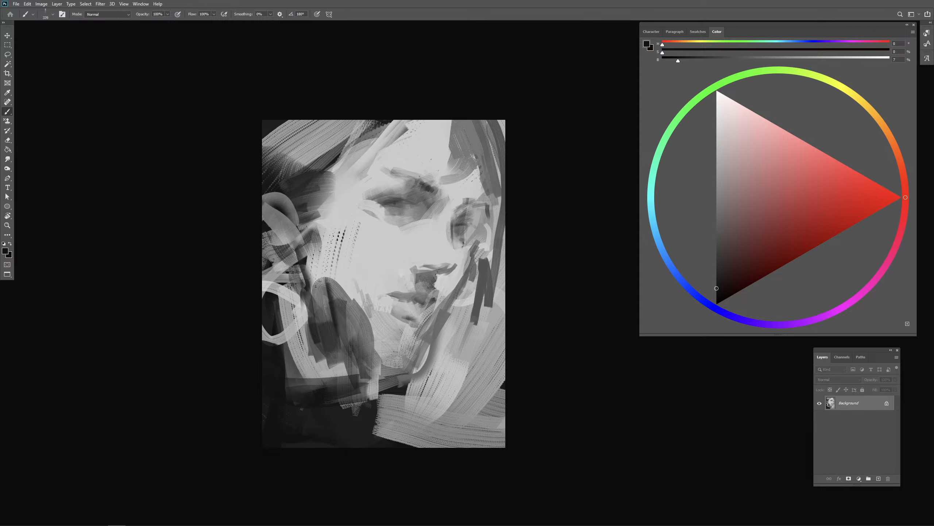
mouse_move(312, 273)
left_mouse_down()
mouse_move(326, 268)
mouse_move(365, 342)
left_mouse_up()
left_click_drag(363, 303, 368, 352)
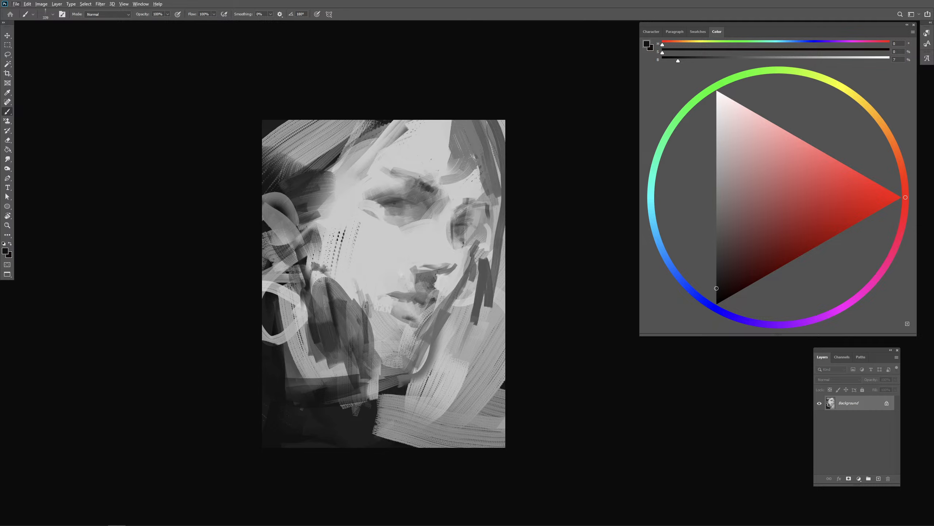
- Paint thin vertical dark strokes from beside the mouth past the chin down to the canvas bottom
mouse_move(376, 287)
left_mouse_down()
mouse_move(370, 360)
mouse_move(375, 299)
left_mouse_up()
left_click_drag(385, 291, 385, 405)
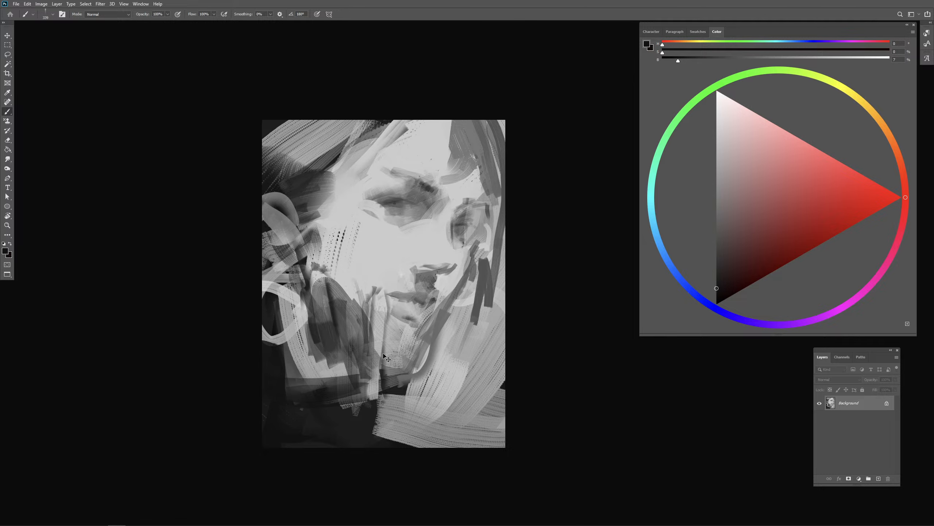
left_click_drag(385, 324, 399, 441)
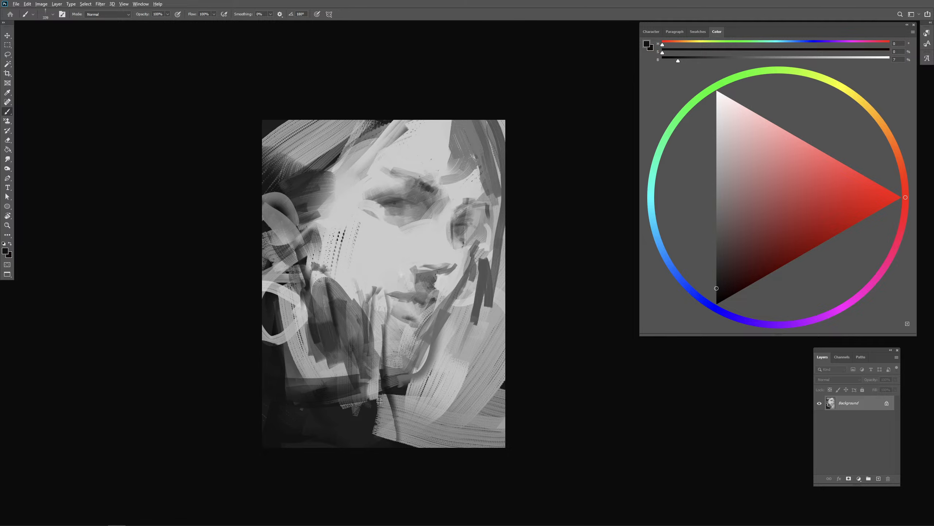
left_click(383, 413, "alt")
mouse_move(379, 408)
left_mouse_down()
mouse_move(391, 409)
mouse_move(391, 440)
left_mouse_up()
left_click(387, 441, "alt")
left_click(388, 428, "alt")
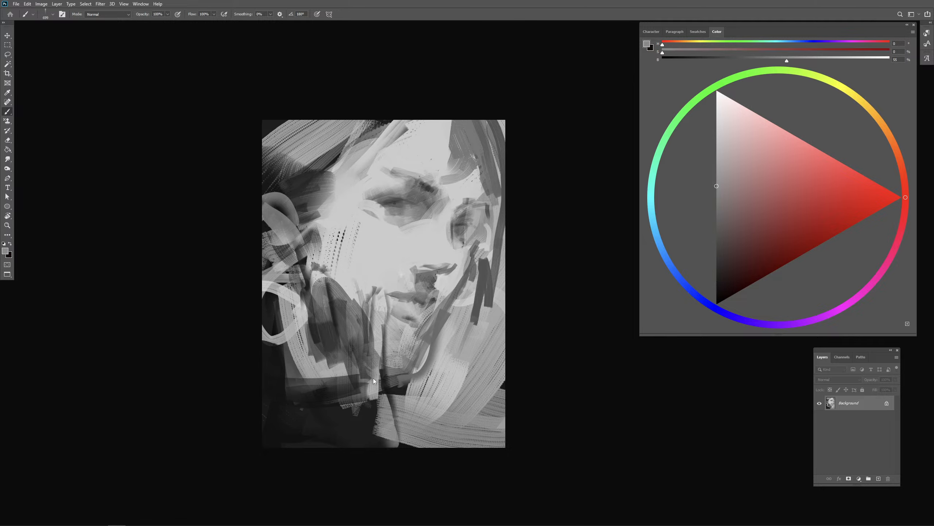
- Sample dark gray and tone down the light patch at the end of the band below the jaw
mouse_move(378, 376)
left_mouse_down()
mouse_move(382, 415)
mouse_move(387, 407)
mouse_move(337, 397)
left_mouse_up()
left_click(339, 414, "alt")
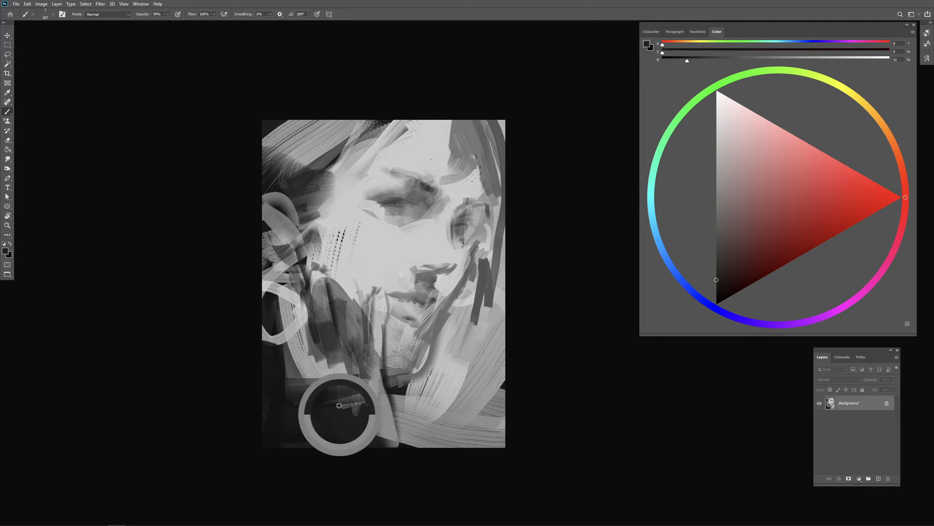
mouse_move(330, 357)
left_mouse_down()
mouse_move(344, 375)
mouse_move(344, 363)
mouse_move(316, 367)
mouse_move(321, 360)
mouse_move(325, 370)
left_mouse_up()
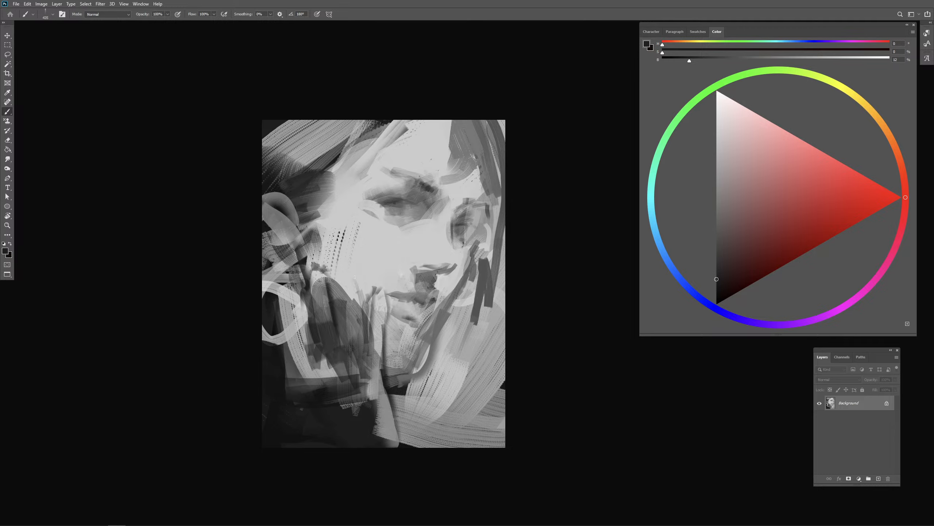
- Break up the oval's rounded upper edge at the near cheek with light and dark gray strokes
left_click(345, 283, "alt")
mouse_move(333, 276)
left_mouse_down()
mouse_move(336, 307)
mouse_move(350, 318)
mouse_move(316, 263)
mouse_move(313, 293)
left_mouse_up()
left_click(340, 316, "alt")
right_click(330, 269, "alt")
left_click(316, 274, "alt")
left_click(303, 257, "alt")
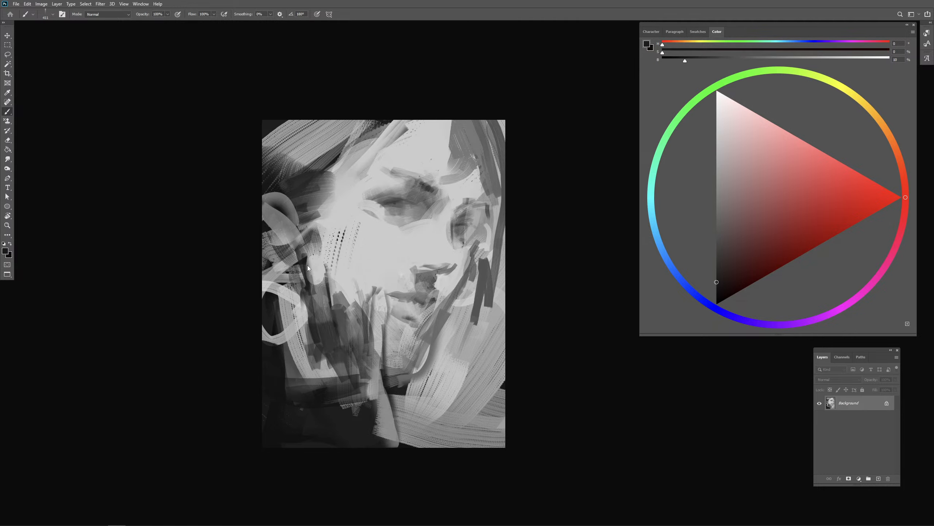
- Paint dark strokes below the ear and over the light ring to break up its outline
left_click_drag(308, 259, 310, 274)
mouse_move(309, 268)
left_mouse_down()
mouse_move(326, 299)
mouse_move(315, 290)
mouse_move(291, 302)
mouse_move(293, 348)
left_mouse_up()
left_click(337, 260, "alt")
left_click(304, 320, "alt")
left_click(275, 355, "alt")
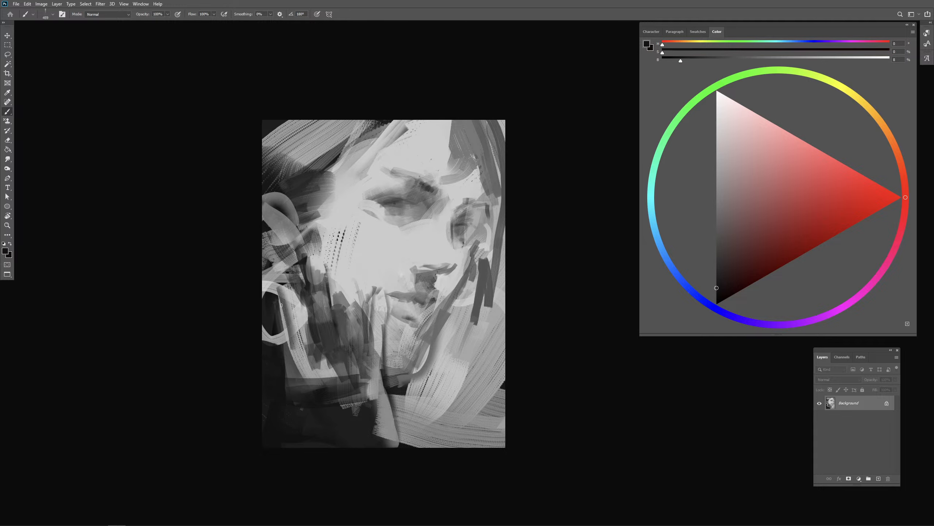
mouse_move(279, 296)
left_mouse_down()
mouse_move(293, 359)
mouse_move(257, 354)
left_mouse_up()
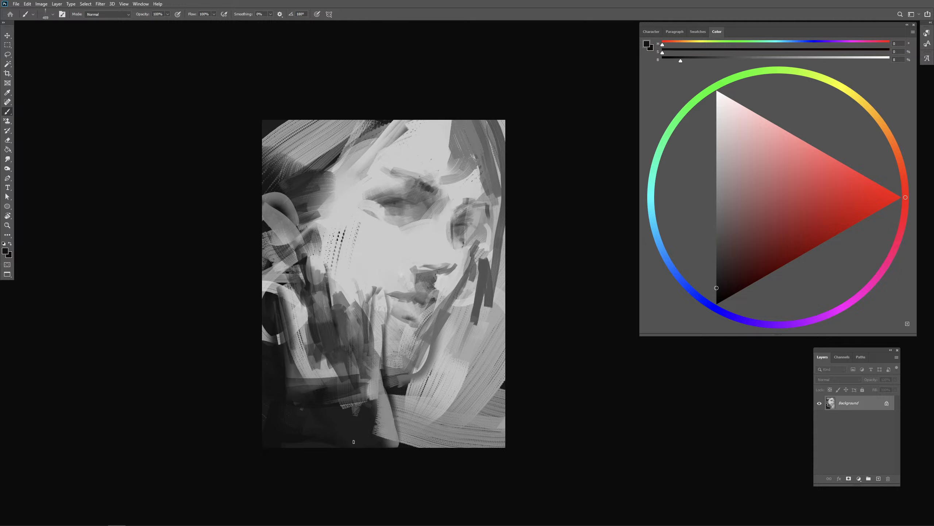
- Sample 11% gray and darken the far jawline with short diagonal strokes from the mouth to the chin
left_click_drag(300, 391, 323, 389)
left_click_drag(392, 359, 391, 368)
left_click(397, 391, "alt")
mouse_move(420, 340)
left_mouse_down()
mouse_move(430, 340)
mouse_move(423, 337)
left_mouse_up()
key("ctrl+z")
mouse_move(423, 338)
left_mouse_down()
mouse_move(437, 323)
mouse_move(410, 359)
left_mouse_up()
left_click_drag(425, 333, 412, 353)
mouse_move(441, 309)
left_mouse_down()
mouse_move(428, 339)
mouse_move(408, 345)
mouse_move(434, 310)
left_mouse_up()
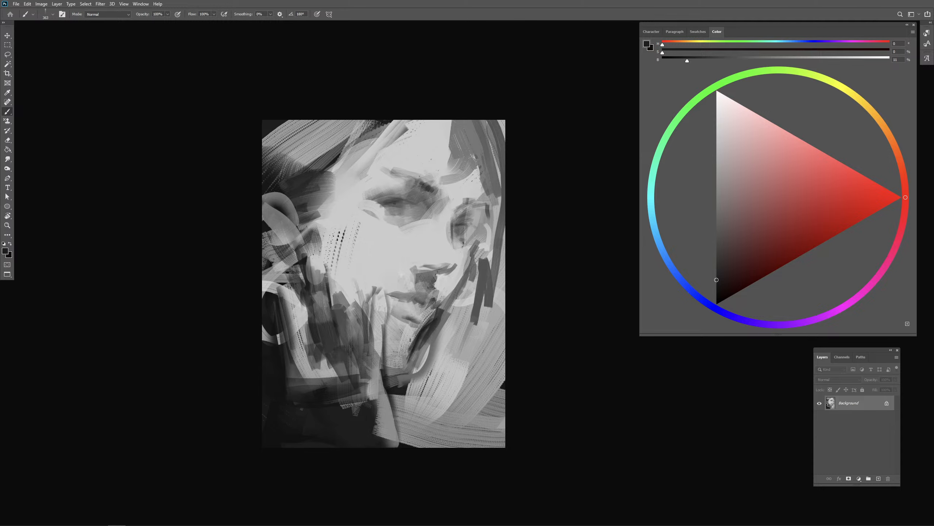
- Shape the chin's underside and fill the neck shadow below it with dark downward strokes
left_click_drag(385, 354, 406, 354)
left_click_drag(387, 352, 407, 354)
mouse_move(422, 343)
left_mouse_down()
mouse_move(385, 356)
mouse_move(387, 378)
mouse_move(400, 356)
mouse_move(393, 378)
mouse_move(399, 407)
left_mouse_up()
left_click(392, 373, "alt")
left_click_drag(407, 363, 404, 417)
mouse_move(417, 365)
left_mouse_down()
mouse_move(431, 348)
mouse_move(428, 397)
left_mouse_up()
mouse_move(423, 395)
left_mouse_down()
mouse_move(409, 412)
mouse_move(449, 404)
left_mouse_up()
- Sample light gray from the chin and repaint its lower edge with smooth strokes
left_click(410, 346, "alt")
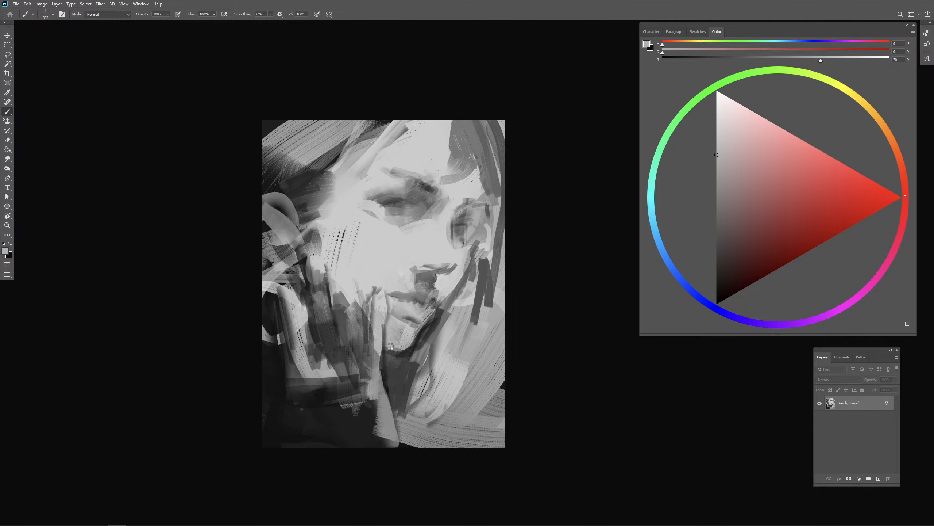
left_click_drag(387, 348, 415, 344)
left_click_drag(388, 352, 405, 355)
right_click(434, 319, "alt")
left_click(407, 339, "alt")
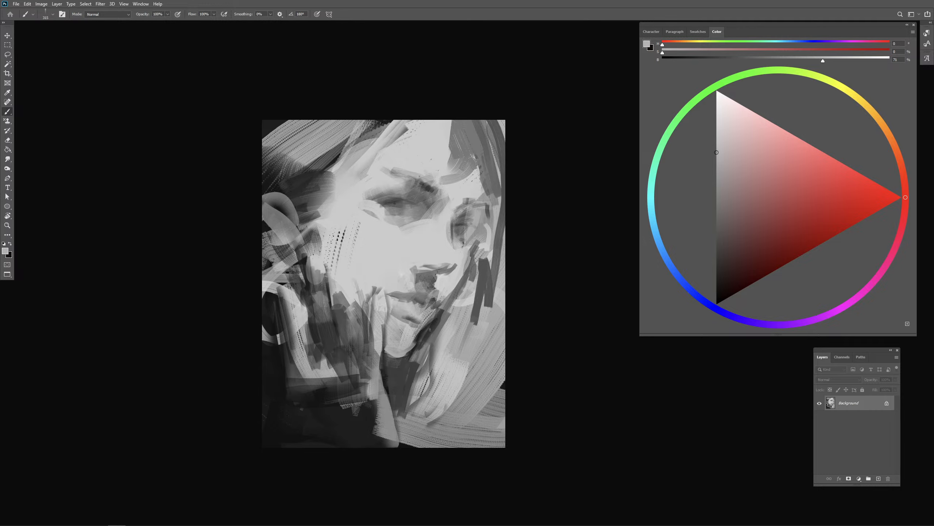
- Sample 18% gray with a small brush and darken the line between the lips
left_click(431, 326, "alt")
right_click(429, 323, "alt")
right_click(433, 306, "alt")
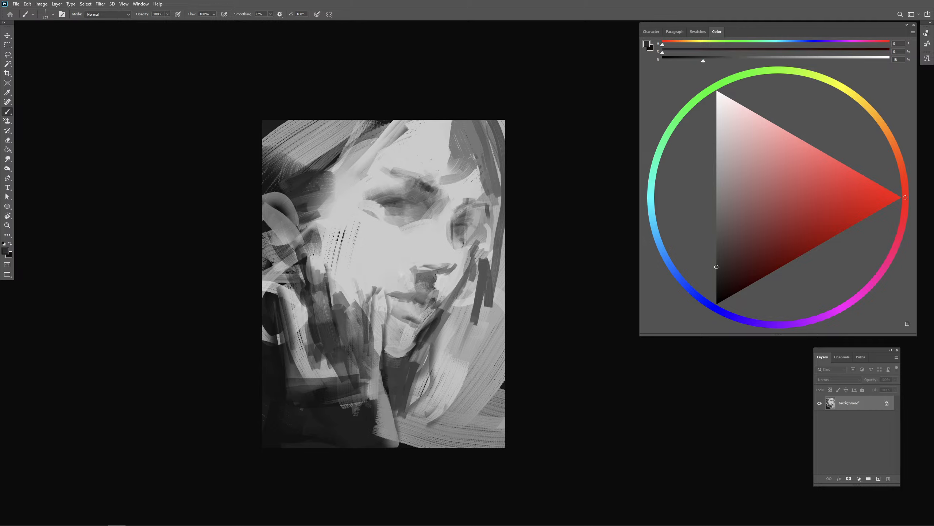
left_click_drag(416, 304, 431, 309)
right_click(436, 307, "alt")
- Darken the underside of the nose and the nostril with 18% gray strokes
right_click(437, 269, "alt")
mouse_move(421, 266)
left_mouse_down()
mouse_move(432, 271)
mouse_move(437, 296)
mouse_move(459, 267)
left_mouse_up()
right_click(423, 279, "alt")
key("ctrl+z")
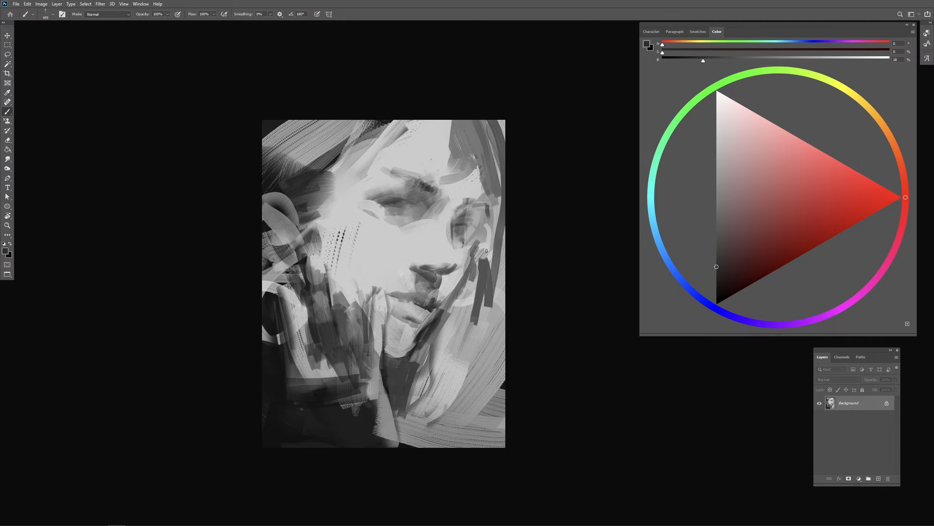
- Choose a 6% near-black and define both eyes and the far cheek contour down to the chin
left_click(716, 291)
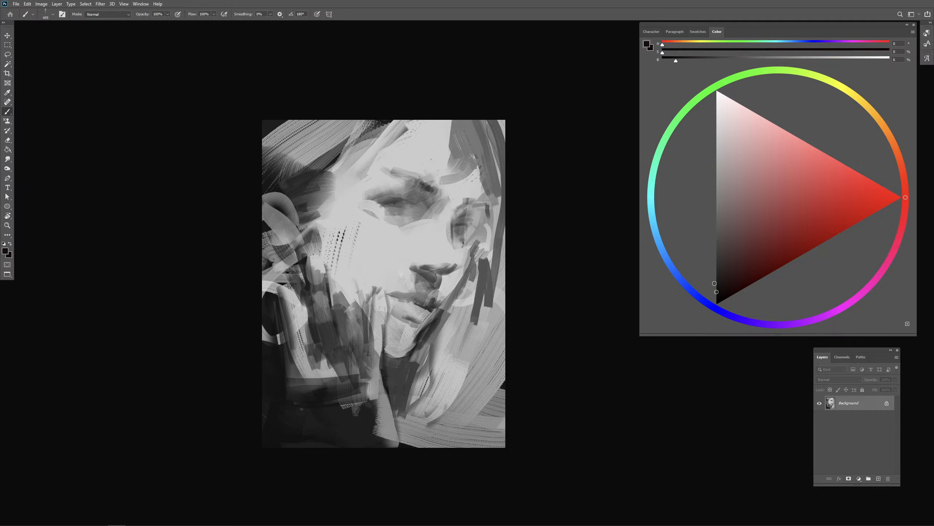
mouse_move(453, 232)
left_mouse_down()
mouse_move(462, 223)
mouse_move(447, 226)
left_mouse_up()
mouse_move(400, 205)
left_mouse_down()
mouse_move(423, 192)
mouse_move(464, 210)
mouse_move(399, 217)
left_mouse_up()
mouse_move(402, 205)
left_mouse_down()
mouse_move(464, 218)
mouse_move(451, 226)
mouse_move(473, 212)
mouse_move(476, 232)
mouse_move(482, 220)
mouse_move(470, 208)
mouse_move(494, 214)
mouse_move(483, 224)
mouse_move(486, 210)
mouse_move(484, 235)
mouse_move(488, 210)
mouse_move(467, 242)
mouse_move(480, 233)
mouse_move(463, 279)
left_mouse_up()
key("ctrl+z")
key("ctrl+z")
left_click_drag(470, 247, 461, 284)
key("ctrl+z")
key("ctrl+z")
mouse_move(473, 238)
left_mouse_down()
mouse_move(461, 288)
mouse_move(430, 321)
left_mouse_up()
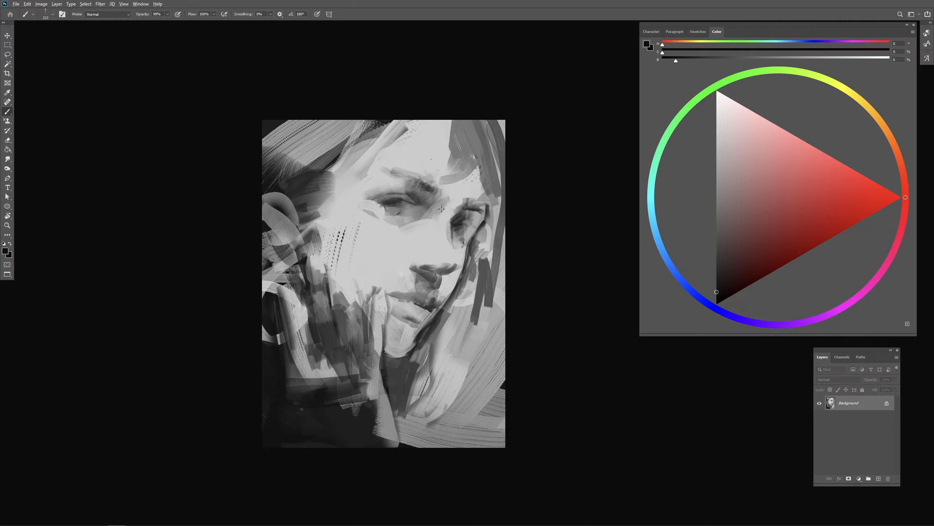
- Sharpen the eyebrows and near eyelid with dark strokes, and add thin hair strands across the forehead's hairline
mouse_move(442, 209)
left_mouse_down()
mouse_move(460, 209)
mouse_move(426, 240)
left_mouse_up()
left_click_drag(390, 171, 377, 175)
left_click_drag(372, 128, 333, 180)
left_click_drag(321, 181, 398, 139)
mouse_move(461, 122)
left_mouse_down()
mouse_move(458, 183)
mouse_move(419, 199)
mouse_move(398, 173)
mouse_move(421, 184)
left_mouse_up()
mouse_move(397, 171)
left_mouse_down()
mouse_move(447, 204)
mouse_move(484, 189)
mouse_move(464, 193)
mouse_move(460, 205)
mouse_move(415, 190)
mouse_move(384, 201)
left_mouse_up()
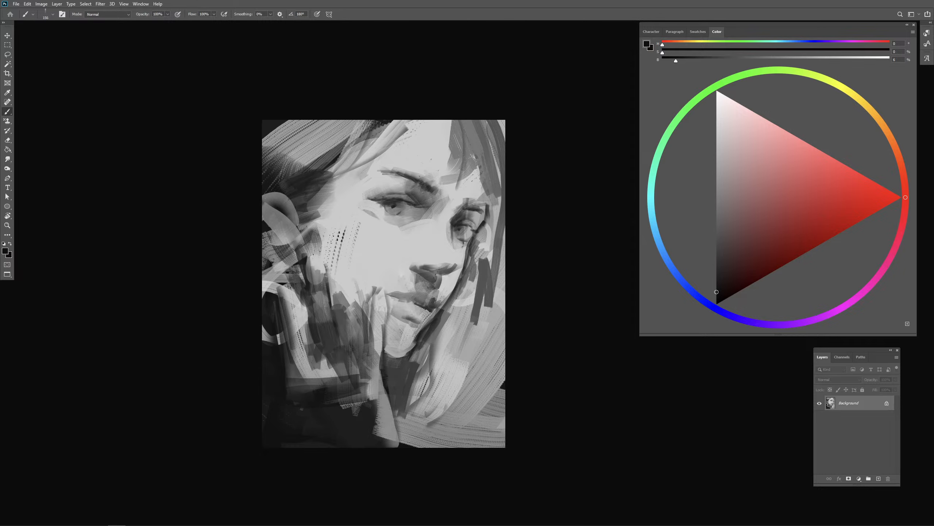
- Draw dark curved hair strands from the near temple around the ear and down the cheek's edge
left_click_drag(276, 193, 302, 235)
left_click_drag(309, 190, 305, 237)
mouse_move(314, 188)
left_mouse_down()
mouse_move(340, 255)
mouse_move(308, 231)
mouse_move(323, 277)
left_mouse_up()
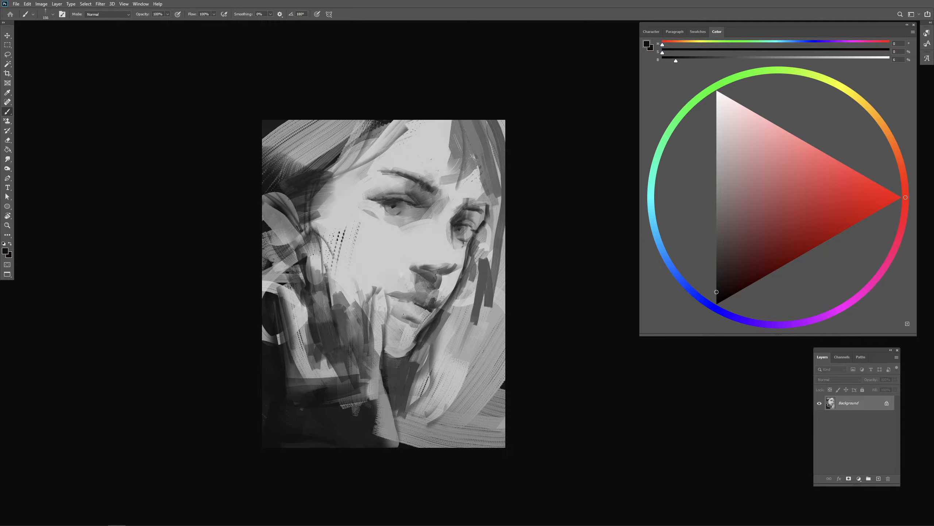
- Add short dark strokes along the near cheek's shadow edge and sample 20% gray there
left_click_drag(362, 311, 377, 311)
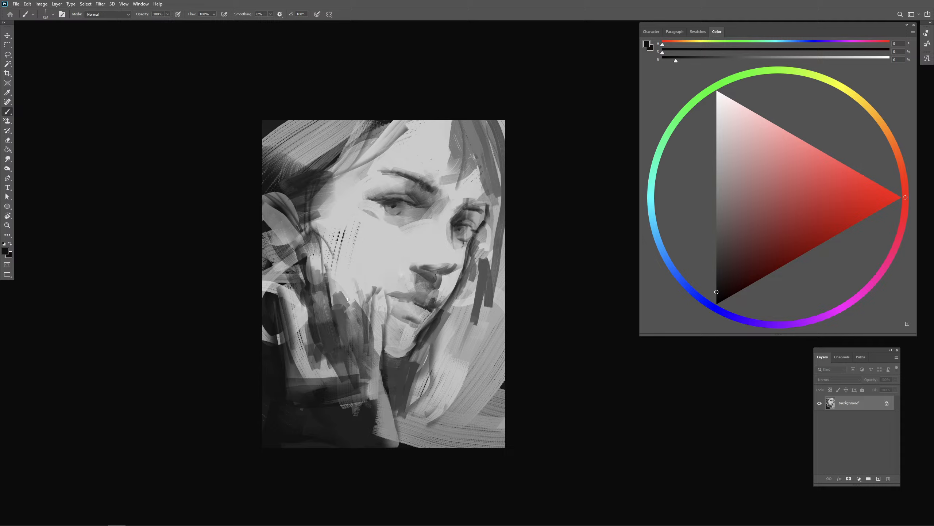
left_click(336, 281, "alt")
mouse_move(319, 290)
left_mouse_down()
mouse_move(333, 290)
mouse_move(320, 332)
left_mouse_up()
mouse_move(315, 275)
left_mouse_down()
mouse_move(327, 321)
mouse_move(318, 301)
left_mouse_up()
left_click(329, 293, "alt")
left_click(329, 291, "alt")
left_click(329, 293, "alt")
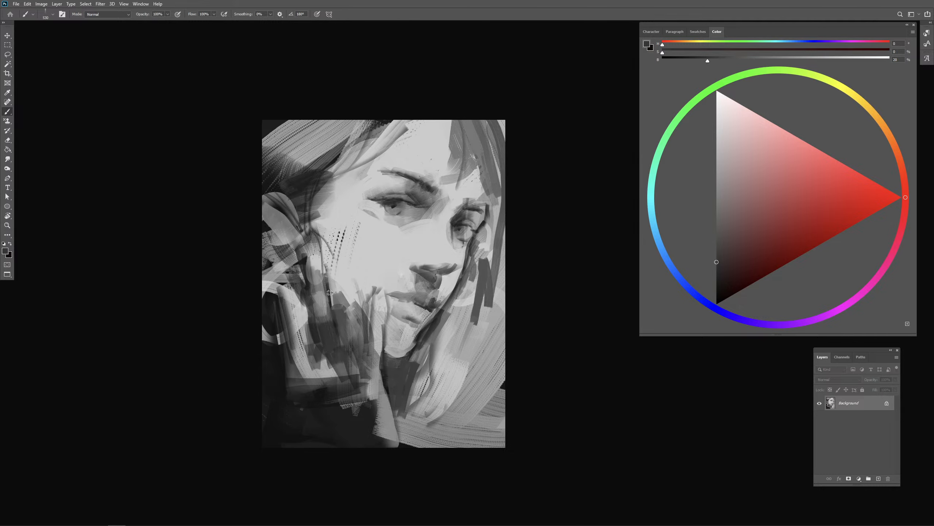
left_click(329, 293, "alt")
- Sample light cheek gray and clean up the near cheek's edge below the ear
left_click(311, 260, "alt")
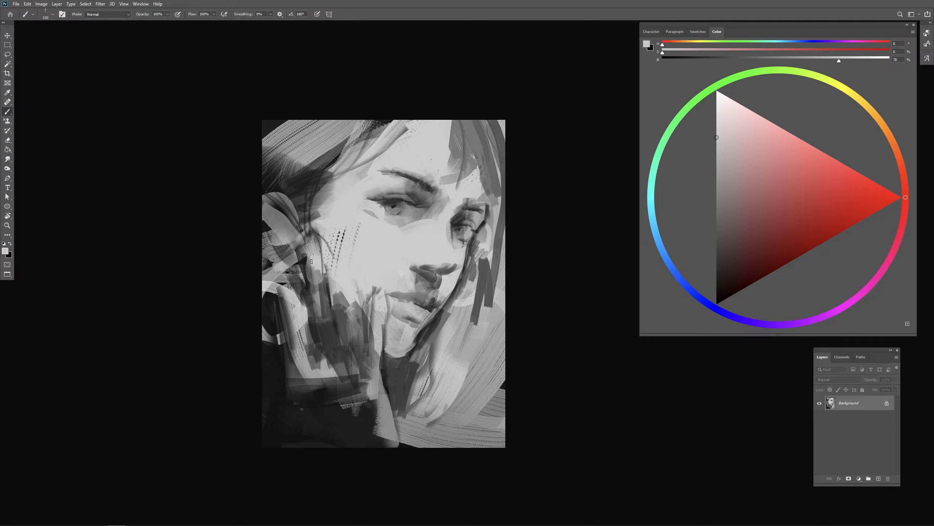
mouse_move(316, 253)
left_mouse_down()
mouse_move(311, 237)
mouse_move(308, 259)
mouse_move(317, 251)
mouse_move(333, 267)
left_mouse_up()
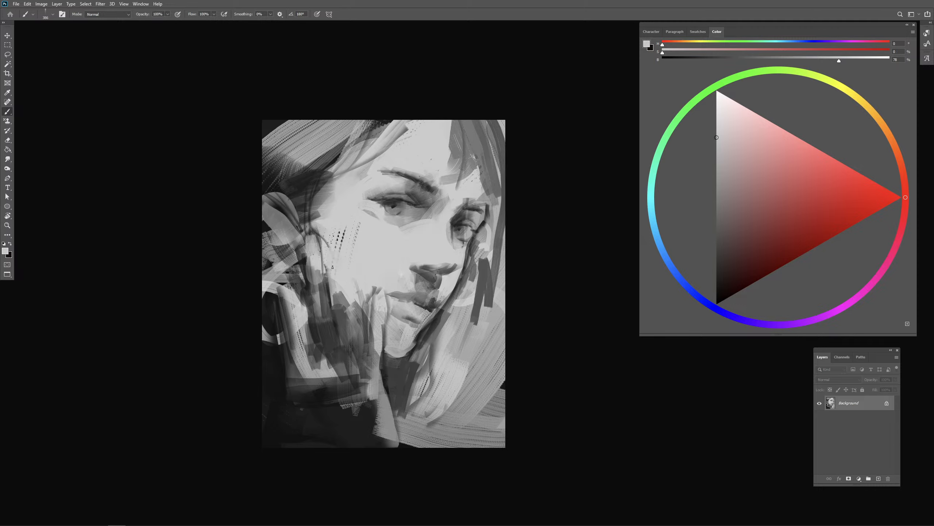
left_click(411, 203, "alt")
mouse_move(326, 264)
left_mouse_down()
mouse_move(331, 258)
mouse_move(328, 281)
mouse_move(301, 267)
left_mouse_up()
left_click(305, 262, "alt")
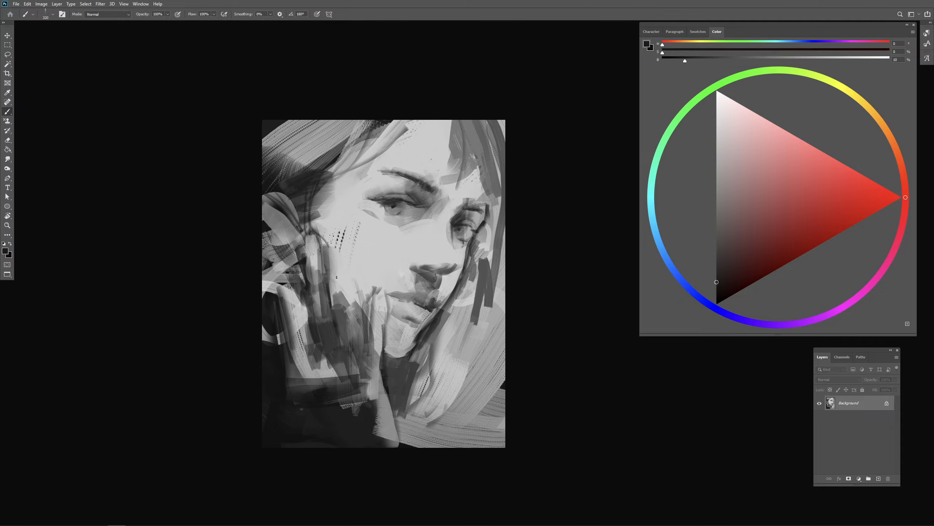
- Sample 11% gray from the dark lower background and dab over the shadow beside the near cheek
left_click(348, 419, "alt")
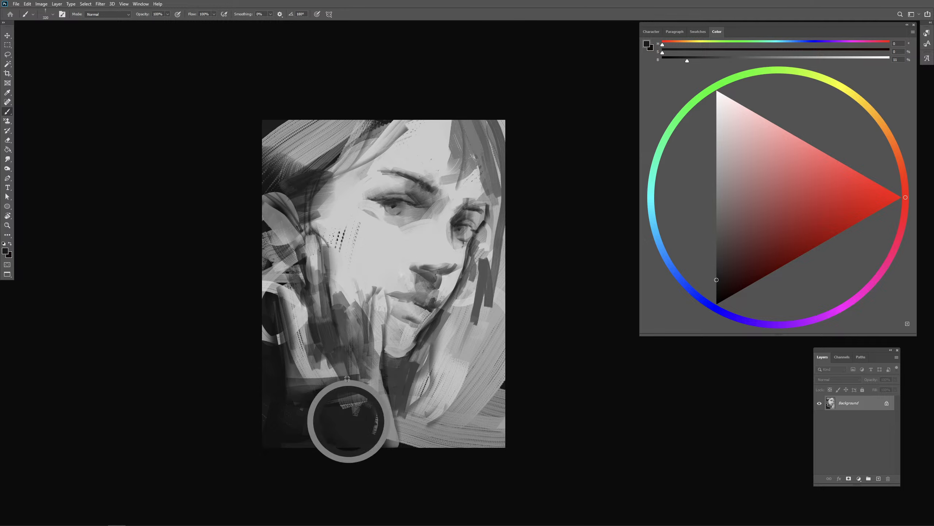
left_click_drag(336, 311, 335, 325)
left_click(330, 333, "alt")
left_click_drag(329, 318, 327, 323)
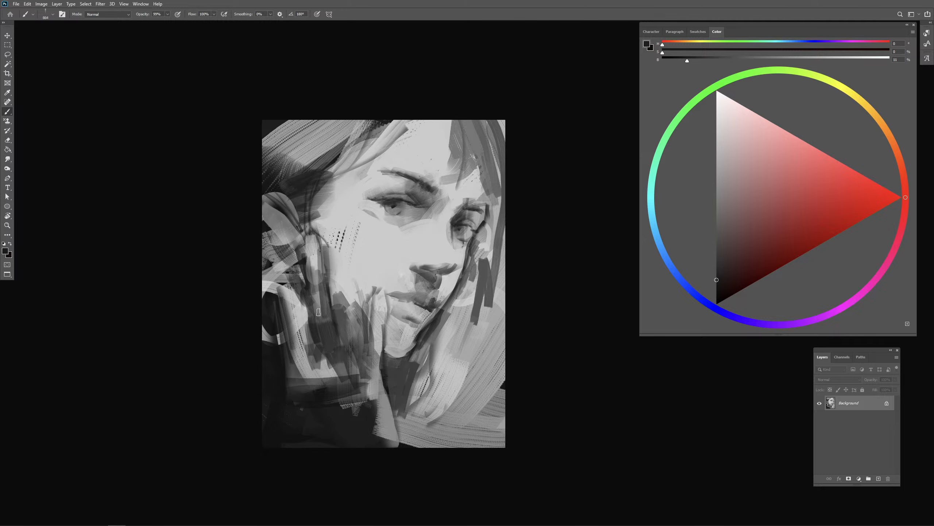
- Sample 80% gray from the lit skin and paint light finger-like strokes in the shadow beside the near cheek
left_click(318, 299, "alt")
left_click(326, 282, "alt")
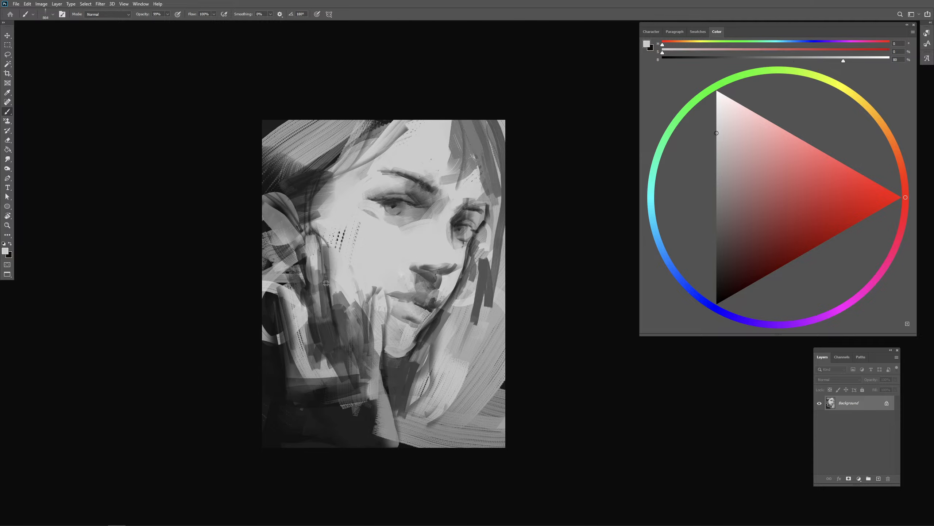
left_click_drag(317, 297, 316, 277)
key("ctrl+z")
left_click_drag(321, 310, 319, 274)
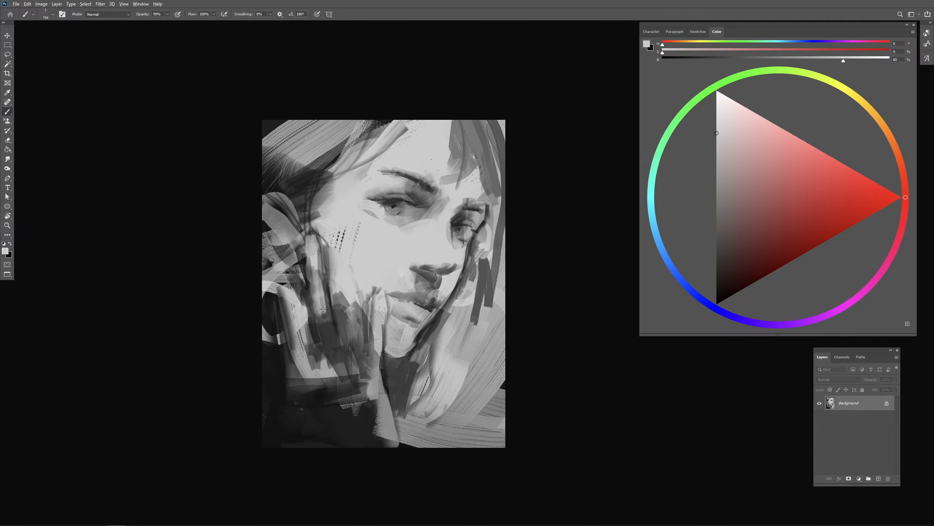
mouse_move(323, 311)
left_mouse_down()
mouse_move(314, 311)
mouse_move(323, 326)
left_mouse_up()
left_click(317, 335, "alt")
- Sample dark grays down to 8% from the lower background and darken around the outer fingers of the hand
left_click(327, 385, "alt")
left_click_drag(320, 367, 325, 367)
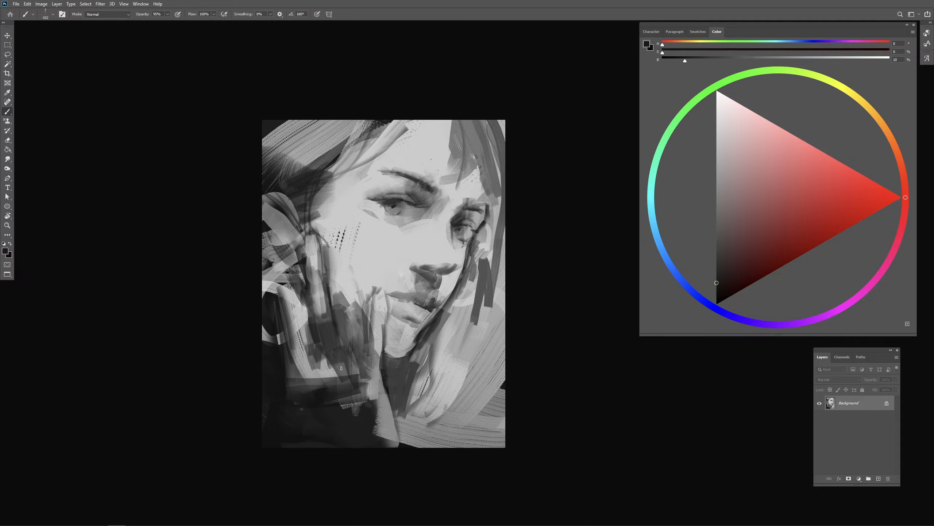
left_click(346, 409, "alt")
left_click(319, 396, "alt")
left_click_drag(289, 292, 299, 352)
left_click_drag(289, 310, 297, 338)
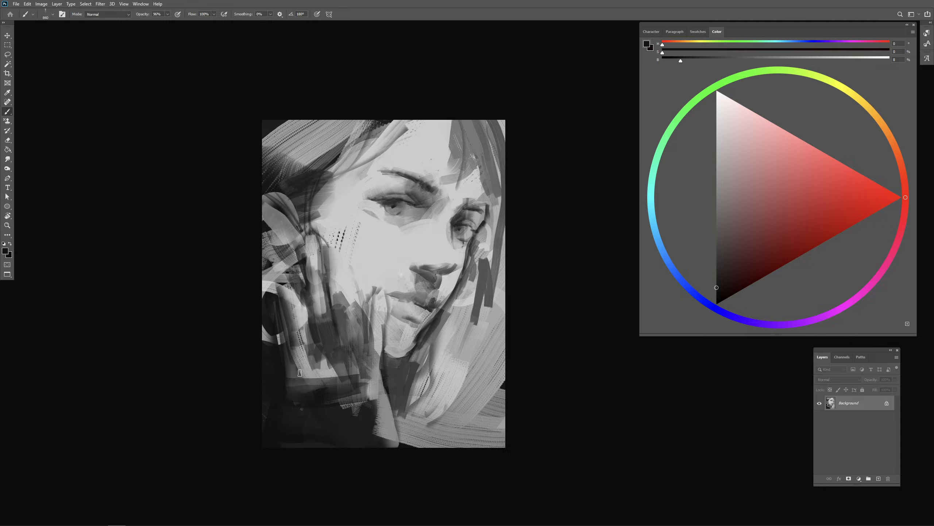
- Undo the last strokes over the outer fingers and paint a rounded light patch for the hand's knuckles
mouse_move(311, 373)
left_mouse_down()
mouse_move(299, 384)
mouse_move(316, 375)
mouse_move(329, 388)
mouse_move(316, 374)
mouse_move(337, 383)
mouse_move(329, 384)
mouse_move(333, 348)
mouse_move(321, 364)
mouse_move(299, 345)
left_mouse_up()
key("ctrl+z")
key("ctrl+z")
left_click(333, 365, "alt")
left_click(318, 334, "alt")
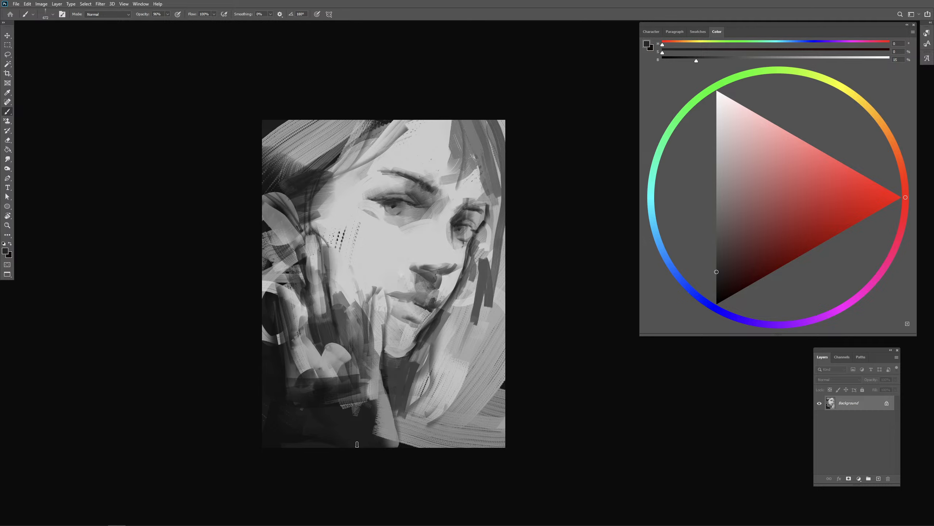
- Try darkening the near cheek between the temple and the fingers with broad strokes
mouse_move(350, 294)
left_mouse_down()
mouse_move(335, 297)
mouse_move(325, 269)
mouse_move(368, 251)
left_mouse_up()
left_click(334, 275, "alt")
left_click(328, 271, "alt")
left_click_drag(319, 219, 341, 245)
key("ctrl+z")
left_click(305, 188, "alt")
mouse_move(308, 192)
left_mouse_down()
mouse_move(345, 201)
mouse_move(336, 240)
mouse_move(355, 274)
left_mouse_up()
key("ctrl+z")
key("ctrl+z")
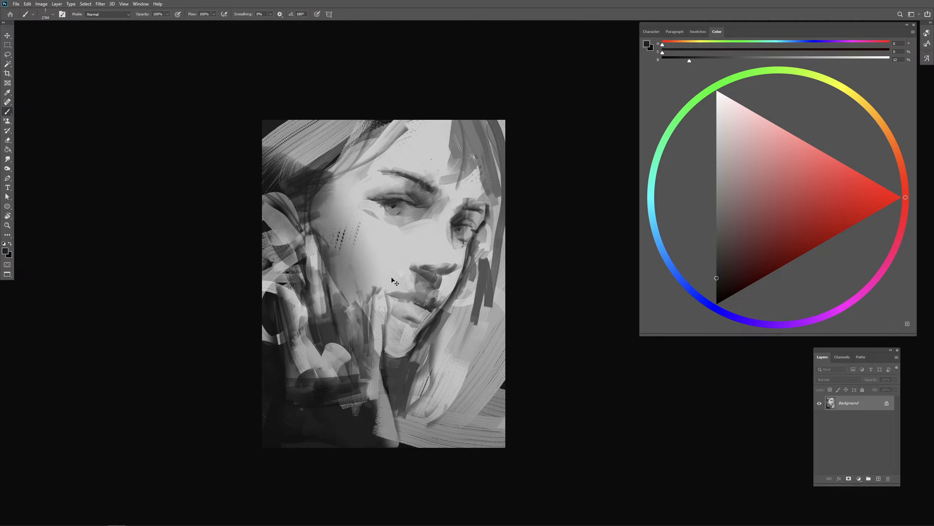
- Shade the near cheek from the temple down to the jaw with a very large soft brush in 12% gray
left_click_drag(389, 281, 399, 282)
left_click_drag(329, 214, 346, 215)
left_click_drag(317, 249, 373, 356)
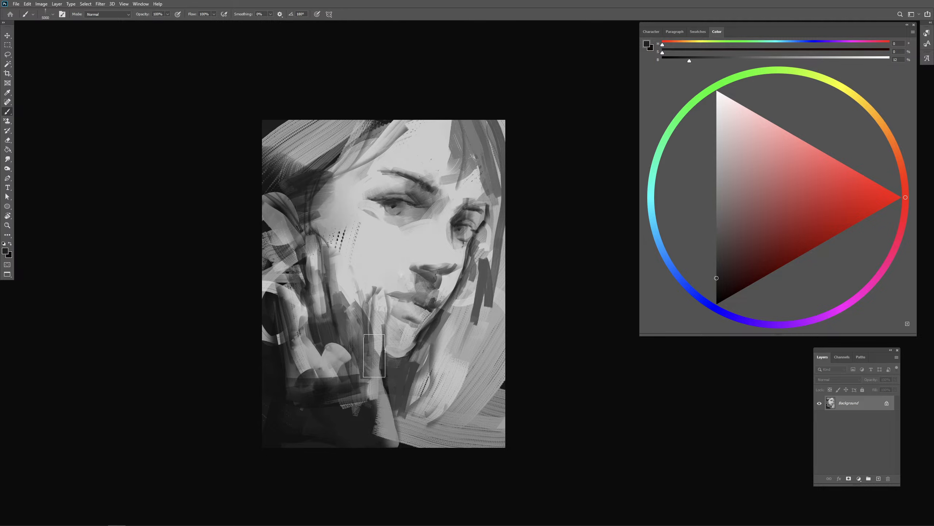
left_click_drag(328, 245, 390, 360)
mouse_move(377, 279)
left_mouse_down()
mouse_move(305, 282)
mouse_move(355, 283)
mouse_move(312, 299)
left_mouse_up()
- Sample light gray from the hand and paint the finger reaching up beside the near ear
left_click(319, 301, "alt")
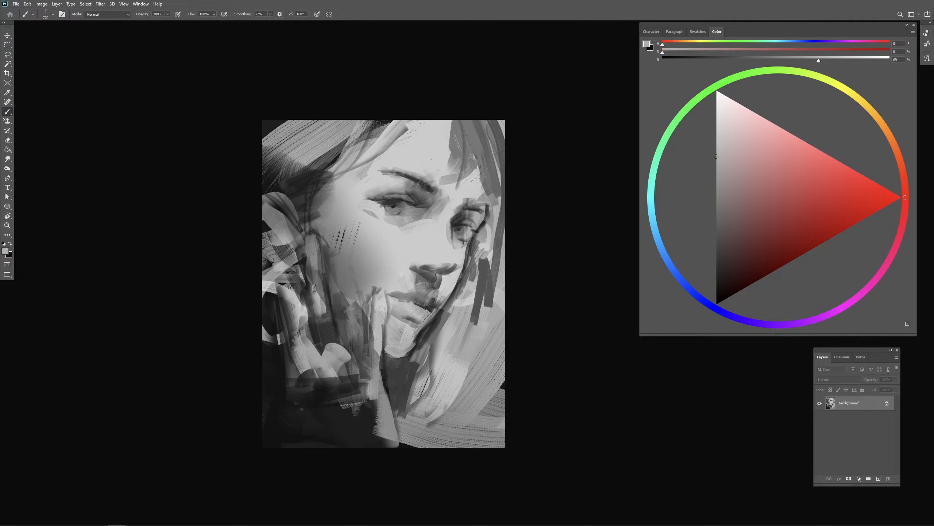
left_click_drag(318, 263, 315, 245)
mouse_move(314, 252)
left_mouse_down()
mouse_move(312, 234)
mouse_move(316, 290)
mouse_move(312, 237)
mouse_move(313, 249)
left_mouse_up()
key("ctrl+z")
key("ctrl+z")
- Paint a second light finger over the near cheek and refine the tip of the finger beside the mouth
left_click_drag(339, 275, 339, 278)
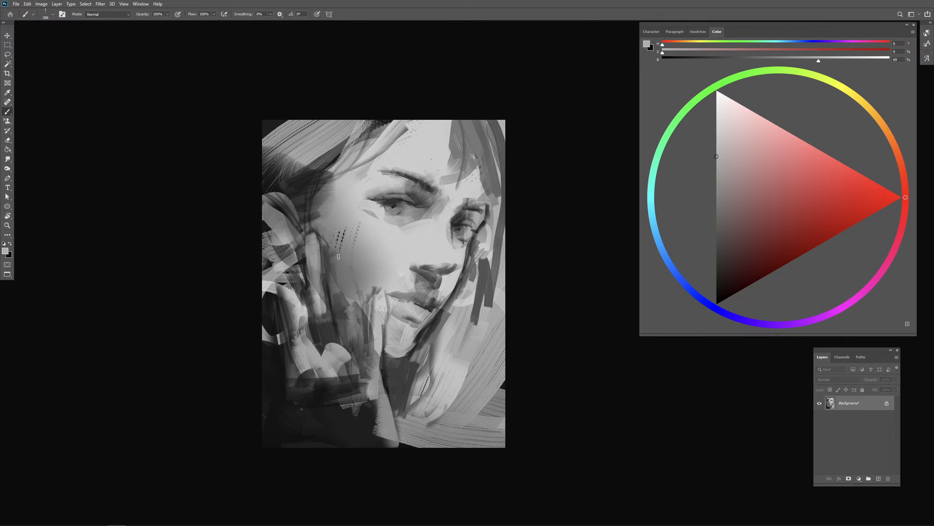
left_click_drag(339, 258, 349, 313)
key("ctrl+z")
key("ctrl+z")
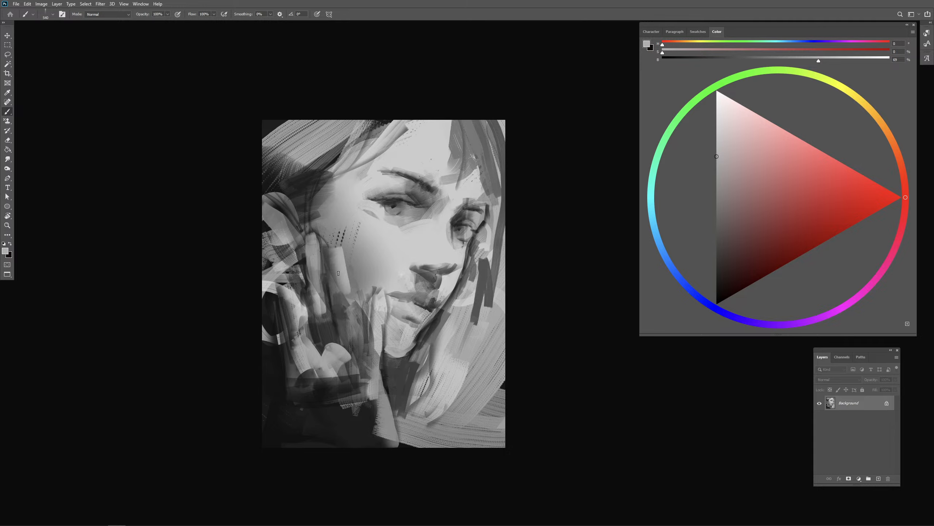
mouse_move(338, 273)
left_mouse_down()
mouse_move(346, 315)
mouse_move(361, 289)
left_mouse_up()
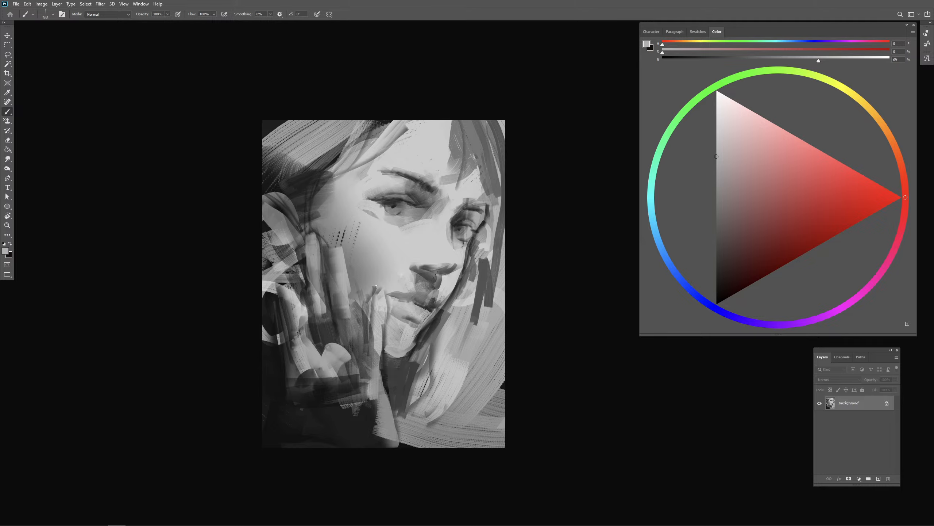
mouse_move(382, 287)
left_mouse_down()
mouse_move(381, 313)
mouse_move(377, 289)
left_mouse_up()
key("ctrl+z")
left_click(378, 303, "alt")
- Sample 21% gray from the far jaw's edge and paint the shadow under the lower lip
left_click(423, 334, "alt")
right_click(420, 336, "alt")
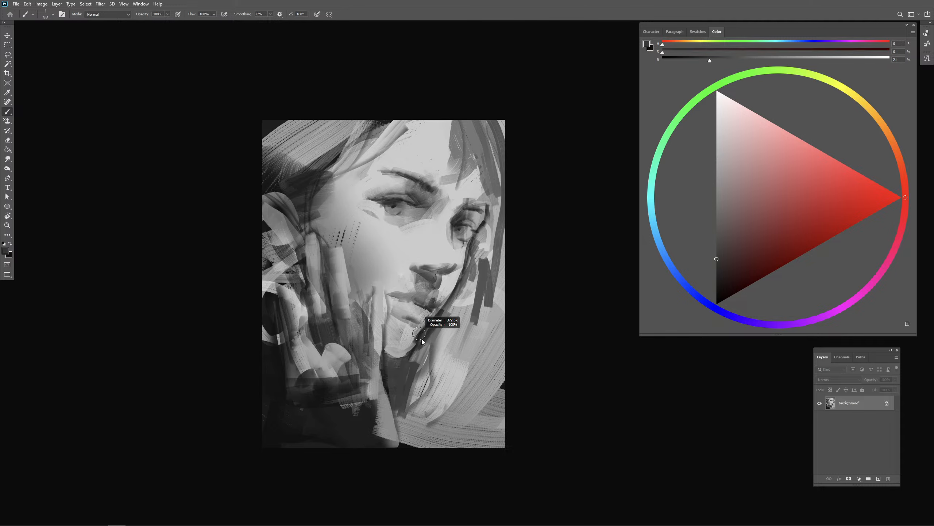
left_click_drag(391, 325, 414, 327)
key("ctrl+z")
key("ctrl+z")
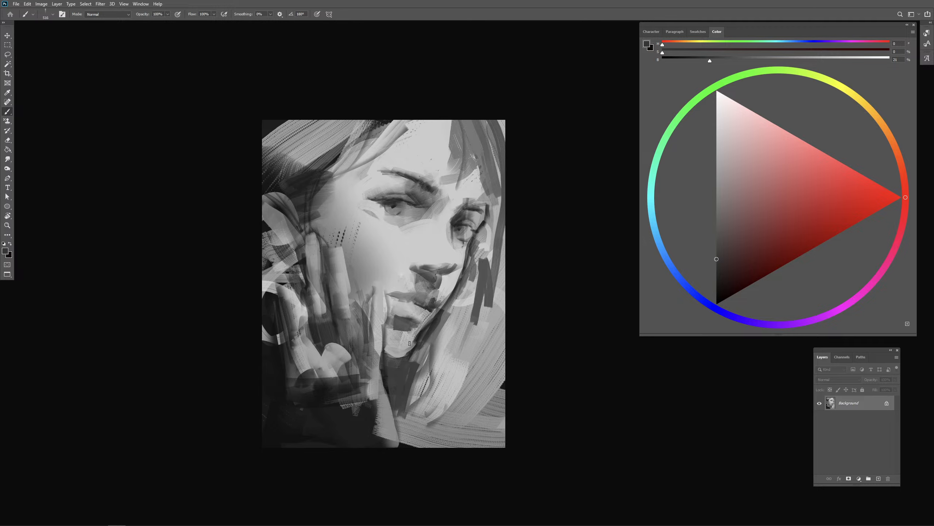
right_click(405, 325, "alt")
- Pick a dark tone at 14% brightness and deepen the line between the lips and the far mouth corner
left_click(721, 277)
right_click(395, 309, "alt")
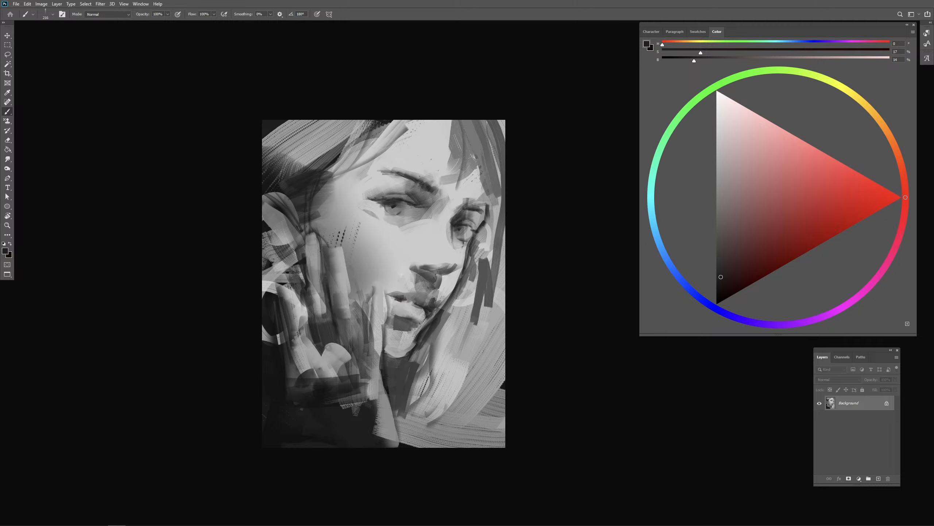
left_click_drag(428, 312, 429, 310)
right_click(422, 313, "alt")
- Darken the nostrils and the underside of the nose, then enlarge the brush
mouse_move(419, 273)
left_mouse_down()
mouse_move(434, 291)
mouse_move(442, 276)
left_mouse_up()
right_click(439, 276, "alt")
right_click(500, 268, "alt")
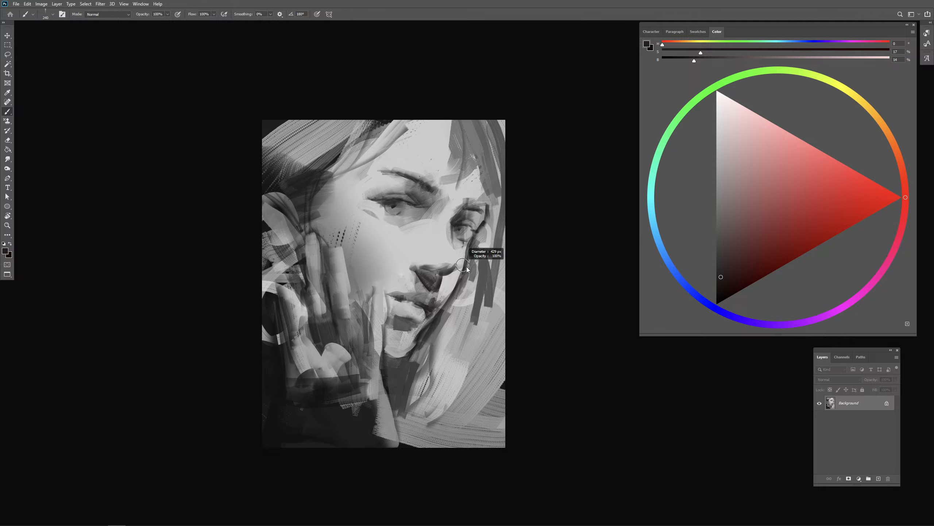
- Sample 80% gray from the skin beside the nose and trim the far edge of the nose shadow
left_click(452, 262, "alt")
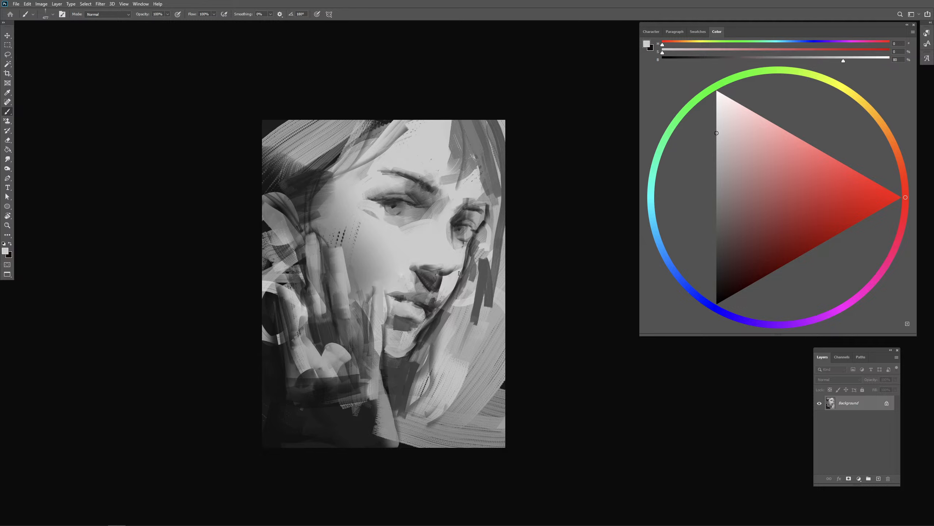
right_click(453, 273, "alt")
right_click(448, 277, "alt")
right_click(453, 256, "alt")
- Sample mid grays down to 28% and refine the shading along the far side of the nose
left_click(455, 245, "alt")
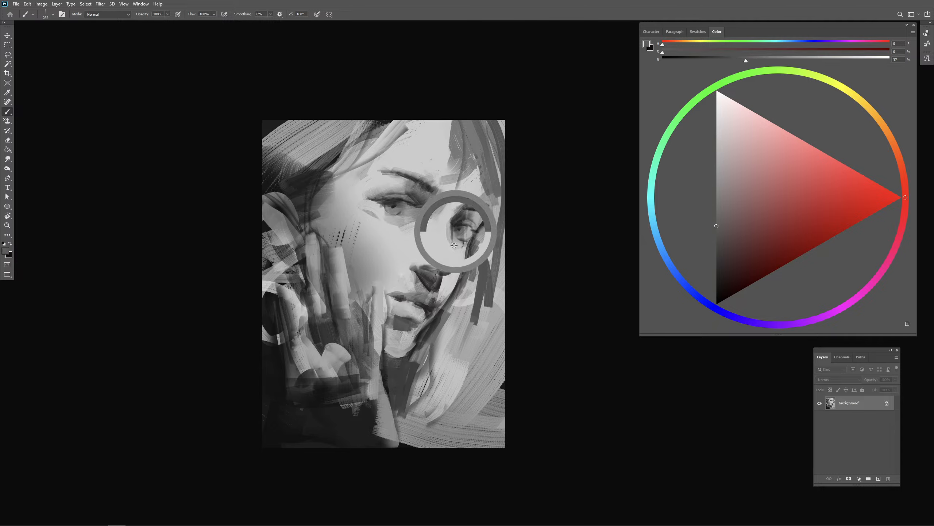
right_click(454, 248, "alt")
left_click(453, 250, "alt")
left_click(453, 251, "alt")
right_click(453, 249, "alt")
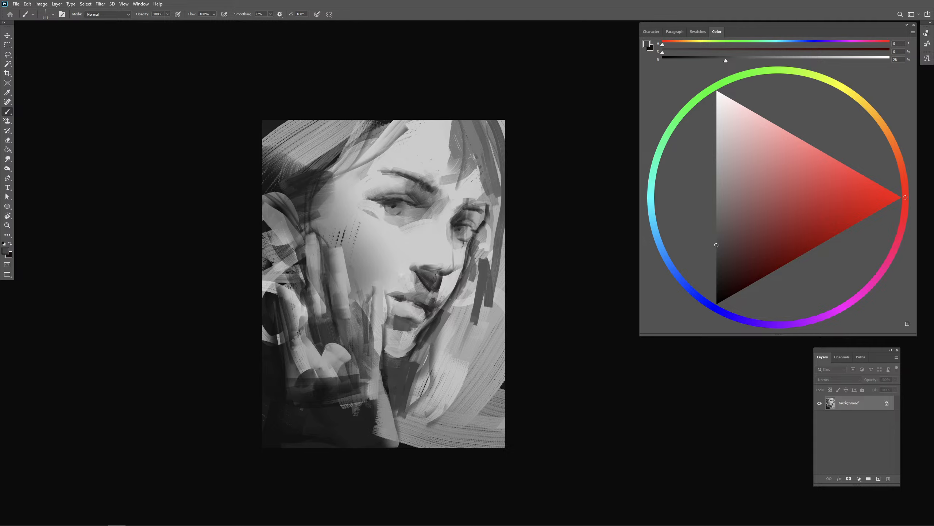
- Sample 21% gray near the far jaw and rework the edge between the jaw and the hair
left_click(450, 291, "alt")
right_click(449, 293, "alt")
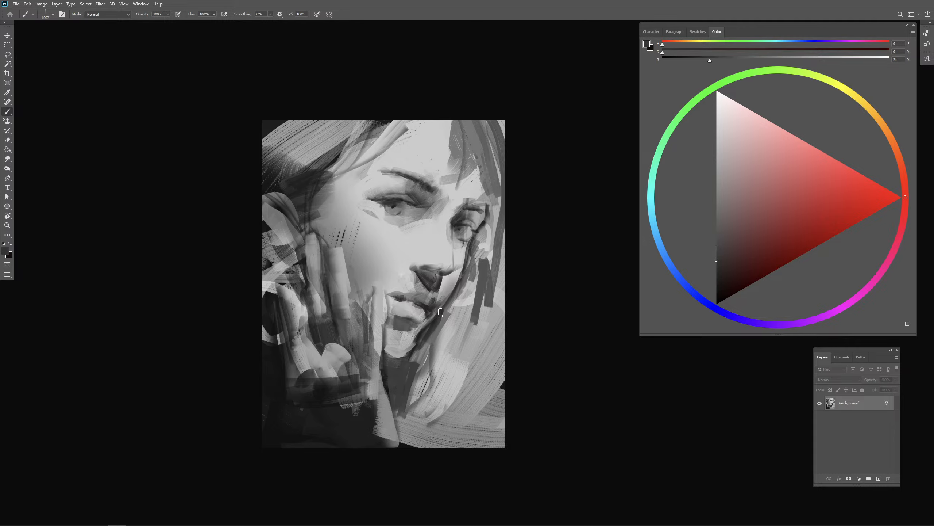
left_click(464, 310, "alt")
left_click_drag(460, 291, 429, 364)
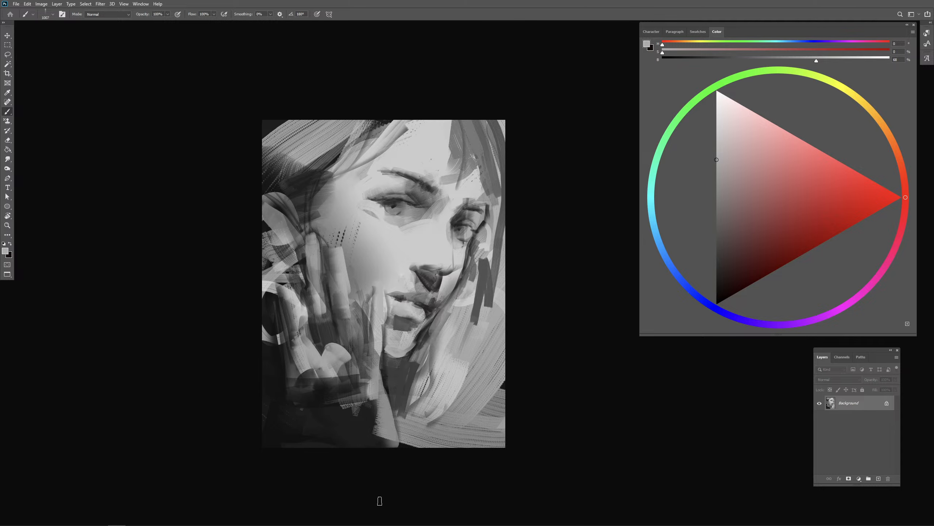
- Sample dark gray between the fingers and cut the rounded knuckle patch into angular shapes
left_click(326, 339, "alt")
mouse_move(330, 343)
left_mouse_down()
mouse_move(357, 359)
mouse_move(342, 332)
mouse_move(345, 353)
mouse_move(353, 324)
left_mouse_up()
left_click(337, 358, "alt")
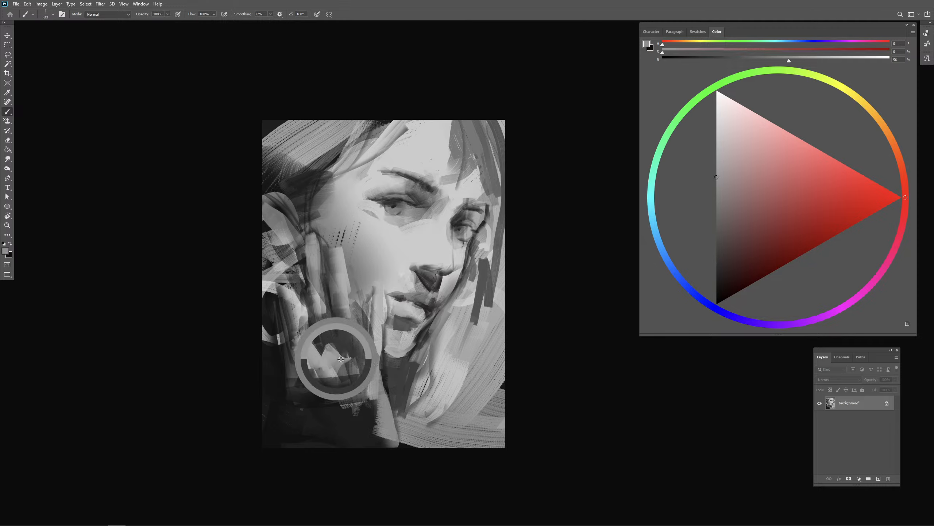
left_click(353, 420, "alt")
- Darken the hand below the knuckles and between the fingers with 11% and 21% gray
left_click_drag(321, 370, 323, 388)
mouse_move(333, 366)
left_mouse_down()
mouse_move(335, 390)
mouse_move(353, 386)
mouse_move(314, 364)
mouse_move(308, 346)
mouse_move(319, 363)
left_mouse_up()
left_click_drag(321, 349, 318, 376)
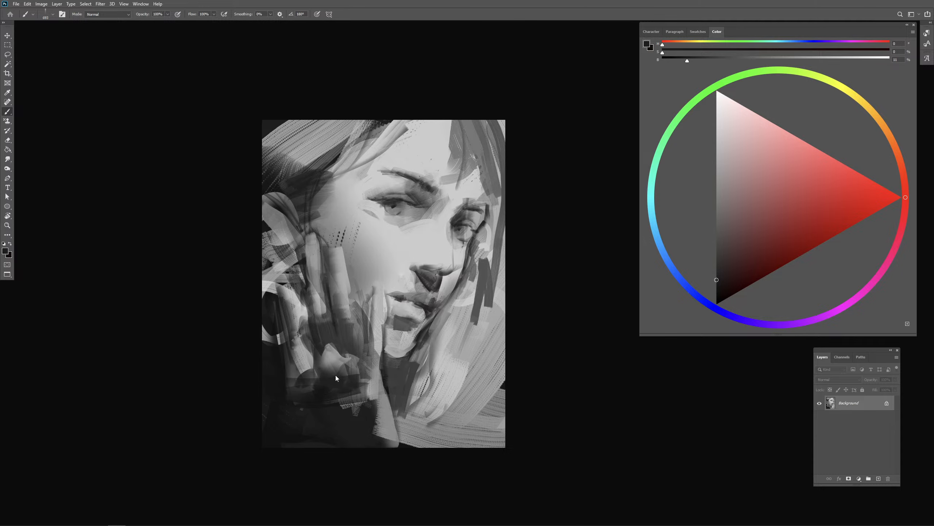
mouse_move(319, 351)
left_mouse_down()
mouse_move(332, 357)
mouse_move(302, 331)
left_mouse_up()
left_click(329, 328, "alt")
mouse_move(314, 308)
left_mouse_down()
mouse_move(318, 355)
mouse_move(334, 345)
mouse_move(348, 359)
left_mouse_up()
left_click(343, 342, "alt")
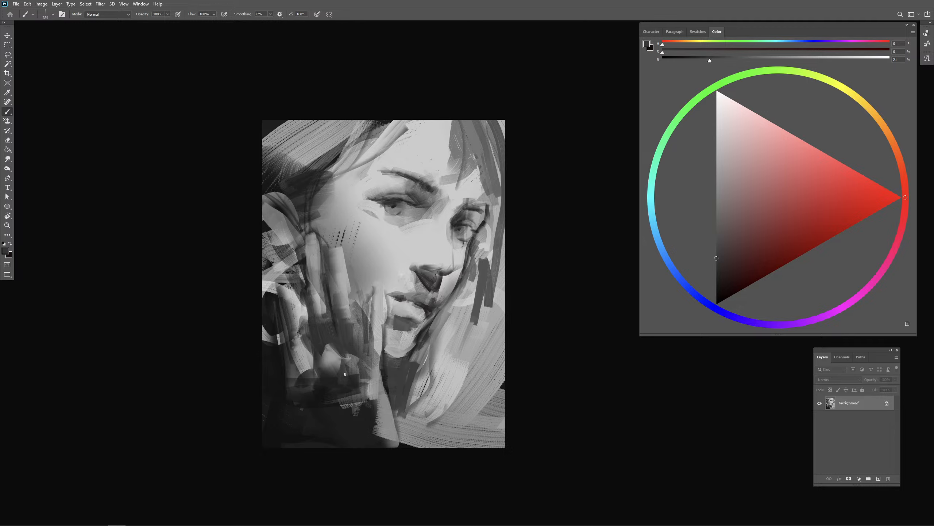
- Paint the wrist in dark gray from the knuckles down to the canvas's lower edge
left_click(354, 418, "alt")
left_click_drag(335, 398, 349, 421)
mouse_move(347, 397)
left_mouse_down()
mouse_move(370, 438)
mouse_move(356, 405)
mouse_move(374, 416)
mouse_move(382, 407)
mouse_move(360, 448)
mouse_move(352, 411)
mouse_move(349, 451)
mouse_move(361, 427)
mouse_move(333, 436)
mouse_move(346, 459)
mouse_move(319, 419)
left_mouse_up()
left_click(380, 414, "alt")
left_click(356, 427, "alt")
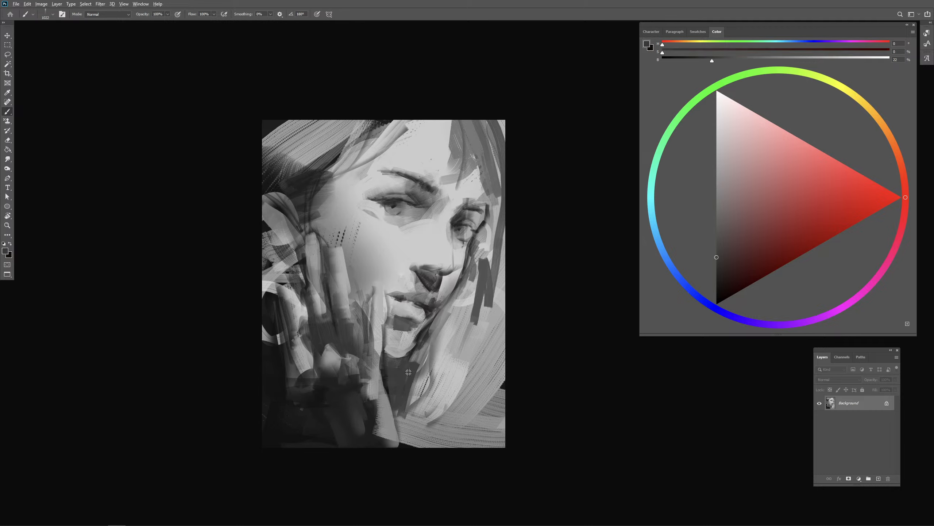
- Sample 62% gray and paint a broad curved light shoulder across the canvas's lower corner beside the wrist
left_click(395, 306, "alt")
mouse_move(393, 325)
left_mouse_down()
mouse_move(418, 322)
mouse_move(377, 338)
left_mouse_up()
left_click(377, 353, "alt")
left_click_drag(310, 421, 260, 371)
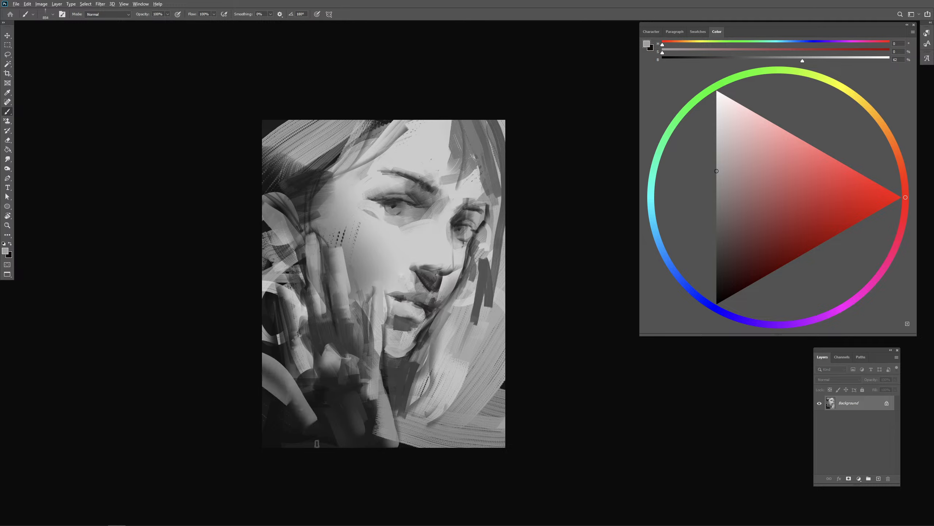
left_click_drag(317, 443, 220, 386)
left_click_drag(327, 470, 295, 420)
left_click_drag(289, 415, 224, 328)
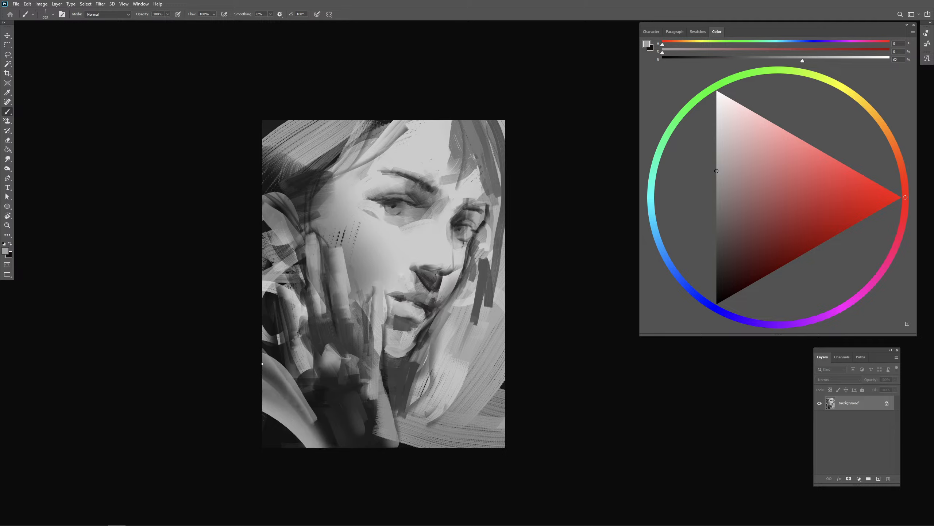
- Reduce the brush size, sample 22% gray near the chin and reshape the shadow under the chin and neck
key("bracketleft")
left_click(404, 364, "alt")
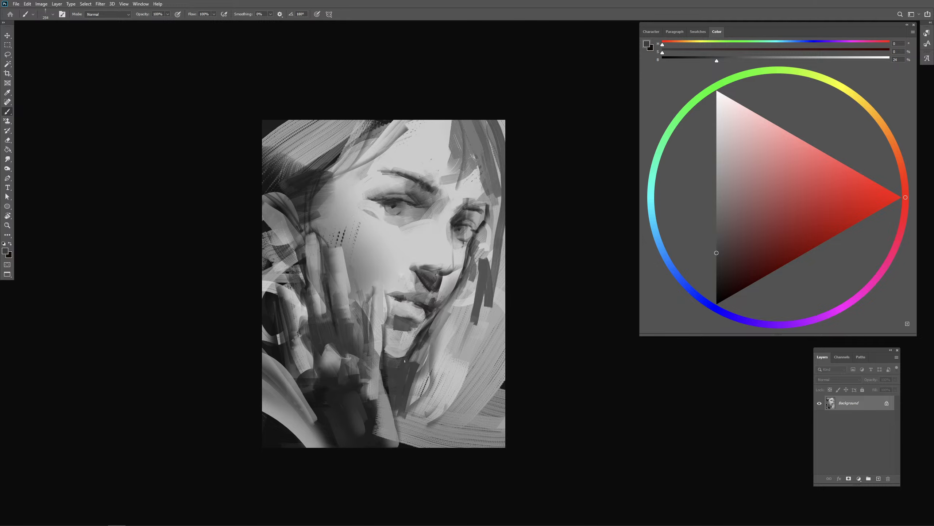
left_click(416, 339, "alt")
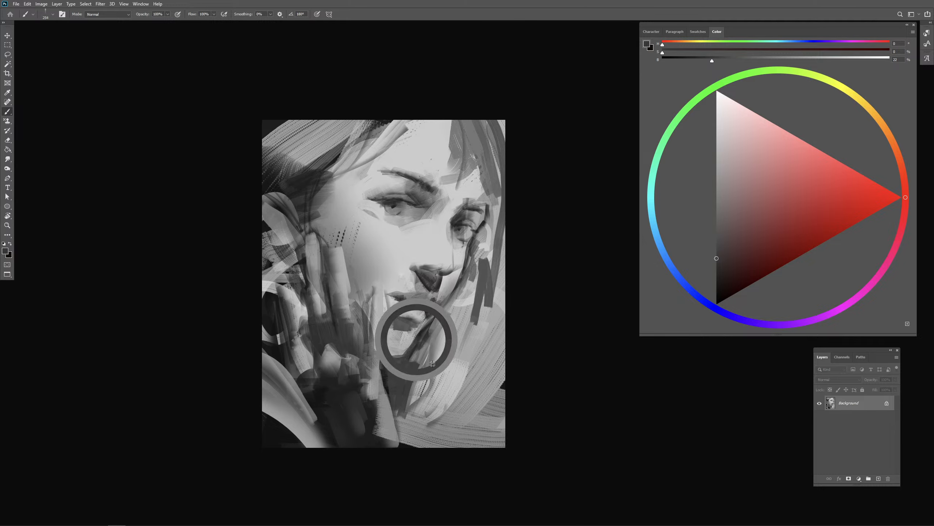
left_click(429, 366, "alt")
left_click_drag(388, 366, 393, 412)
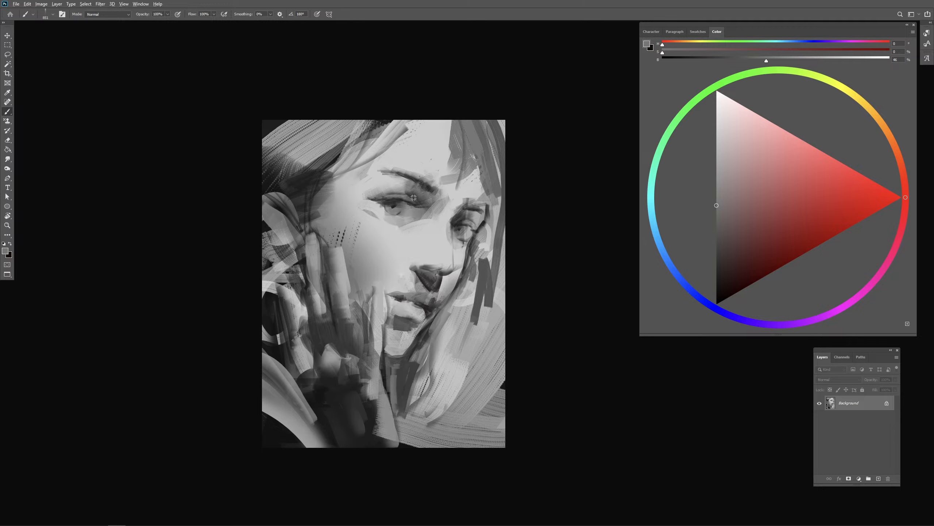
- Refine the near eye's upper lid, sample 80% gray from the forehead and break up the hair over its far side
left_click(403, 201, "alt")
mouse_move(363, 188)
left_mouse_down()
mouse_move(422, 194)
mouse_move(426, 207)
mouse_move(400, 193)
left_mouse_up()
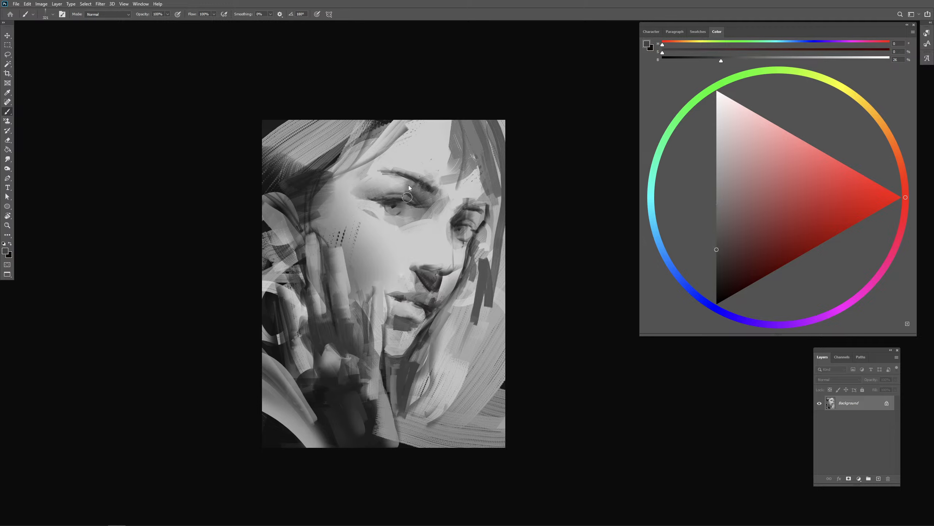
left_click(438, 147, "alt")
mouse_move(458, 121)
left_mouse_down()
mouse_move(457, 182)
mouse_move(484, 117)
mouse_move(496, 269)
left_mouse_up()
right_click(477, 176, "alt")
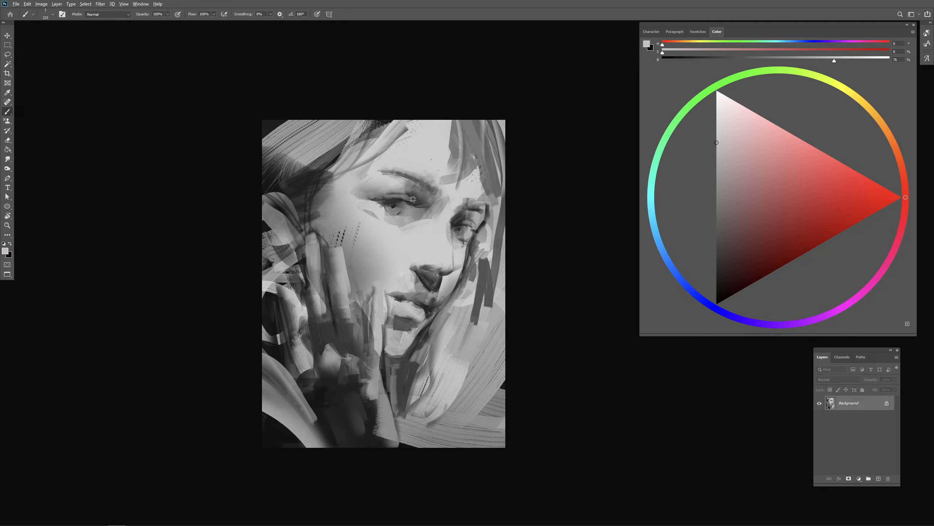
- Sample 29% gray from the near eye and strengthen the lid and shadow shapes of the far eye
left_click(404, 201, "alt")
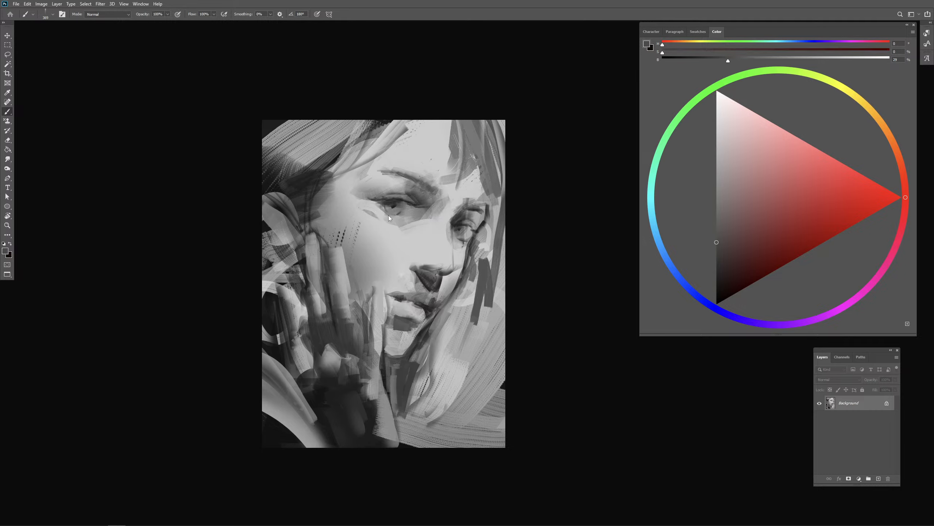
mouse_move(467, 244)
left_mouse_down()
mouse_move(469, 235)
mouse_move(401, 231)
left_mouse_up()
left_click(462, 242, "alt")
left_click(462, 239, "alt")
left_click(472, 221, "alt")
left_click(458, 228, "alt")
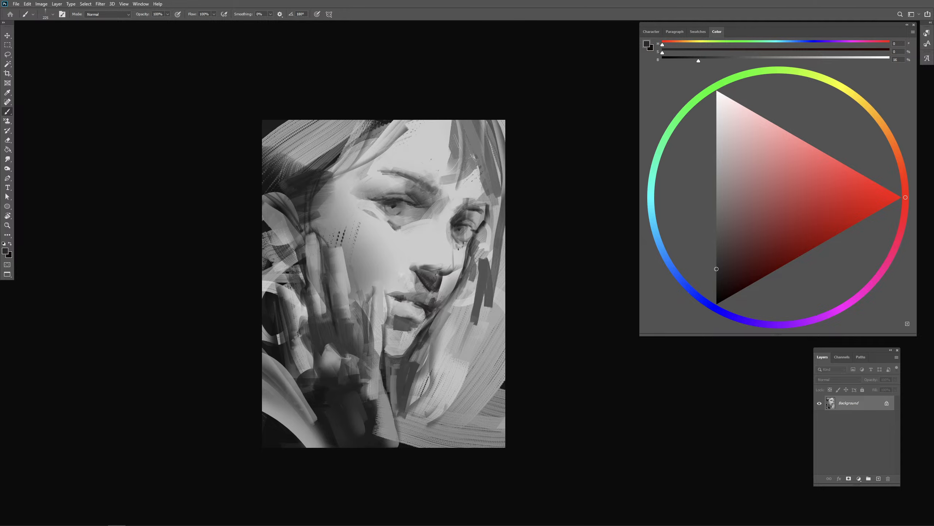
- Rework the near eye's lower lid and inner corner with small mid-gray and dark gray strokes
left_click(400, 234, "alt")
left_click(399, 226, "alt")
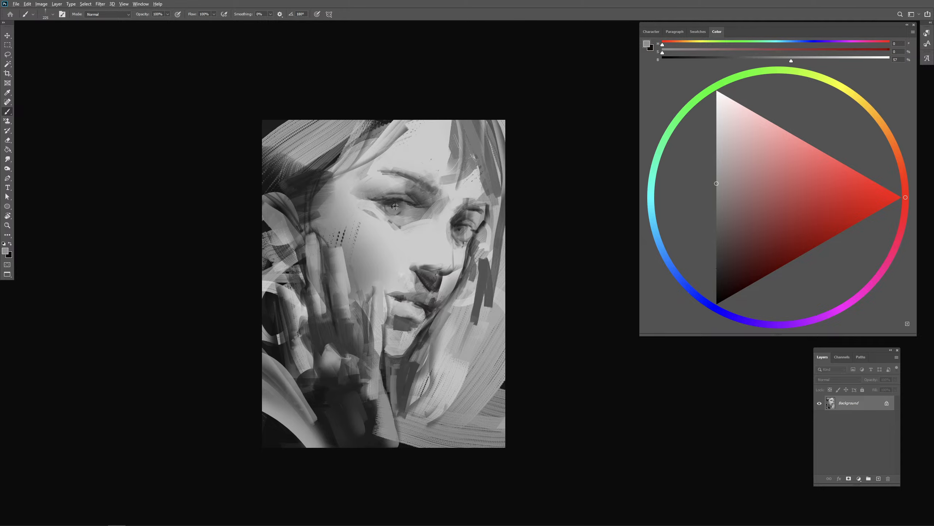
left_click(395, 207, "alt")
left_click_drag(394, 220, 406, 218)
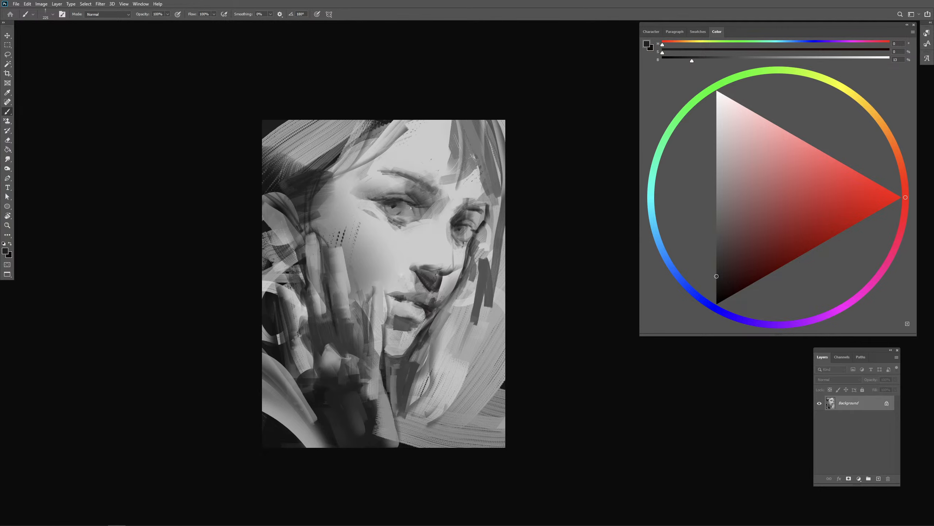
left_click_drag(411, 208, 418, 216)
- Reshape the shadow under the lower lip in mid gray and round the chin with 76% gray
left_click(411, 321, "alt")
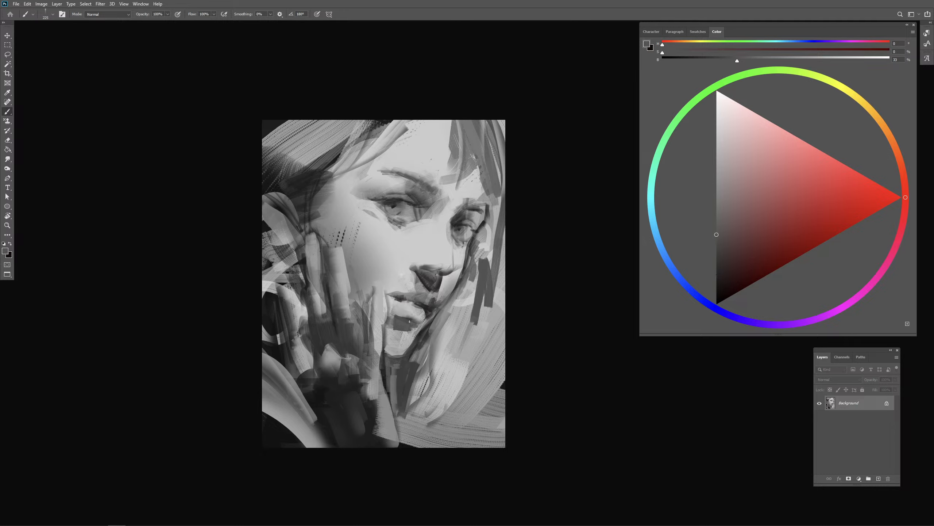
mouse_move(415, 318)
left_mouse_down()
mouse_move(393, 315)
mouse_move(435, 318)
mouse_move(414, 333)
mouse_move(394, 330)
left_mouse_up()
left_click(406, 337, "alt")
left_click(409, 308, "alt")
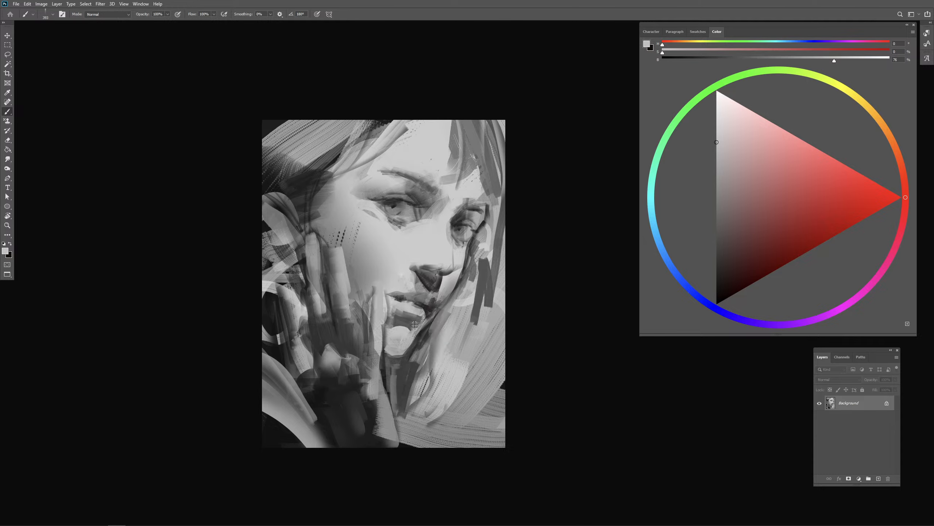
left_click(411, 325, "alt")
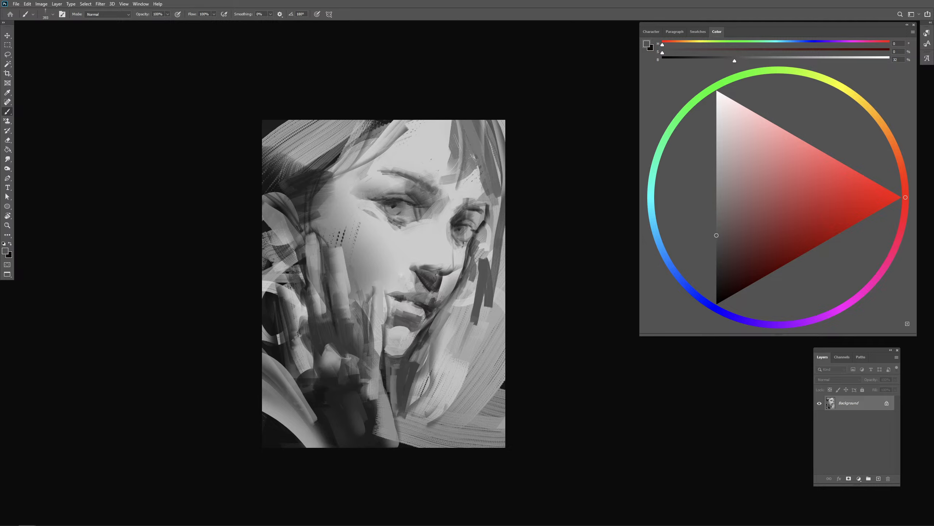
- Sample 80% gray above the far brow and paint narrow vertical hair strands over the far side of the forehead
left_click(472, 186, "alt")
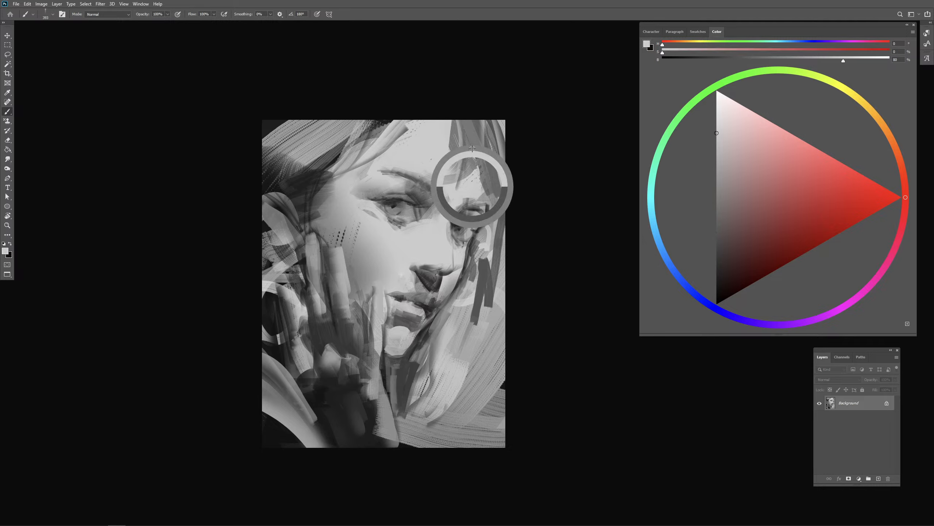
mouse_move(468, 122)
left_mouse_down()
mouse_move(483, 169)
mouse_move(463, 192)
left_mouse_up()
left_click(469, 151, "alt")
mouse_move(451, 148)
left_mouse_down()
mouse_move(451, 217)
mouse_move(469, 226)
mouse_move(471, 199)
mouse_move(456, 187)
mouse_move(450, 207)
left_mouse_up()
key("ctrl+z")
left_click_drag(479, 167, 474, 203)
left_click_drag(482, 180, 480, 208)
left_click(479, 159, "alt")
left_click_drag(465, 124, 459, 198)
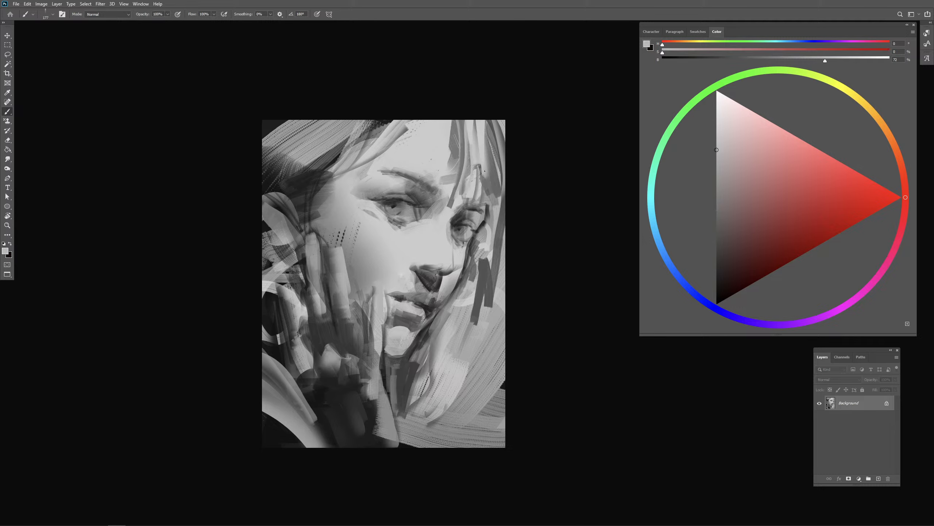
- Paint long vertical gray strands down the far side of the hair, from beside the far eye to below the chin
left_click(498, 185, "alt")
left_click(500, 202, "alt")
left_click_drag(494, 190, 483, 295)
mouse_move(478, 249)
left_mouse_down()
mouse_move(459, 314)
mouse_move(461, 390)
left_mouse_up()
left_click_drag(473, 277, 466, 386)
left_click_drag(473, 322, 464, 394)
mouse_move(494, 249)
left_mouse_down()
mouse_move(497, 330)
mouse_move(483, 413)
mouse_move(483, 368)
left_mouse_up()
- Cover the dark hair beside the near temple with long translucent strokes from the canvas's upper edge to the fingers
left_click_drag(420, 281, 413, 277)
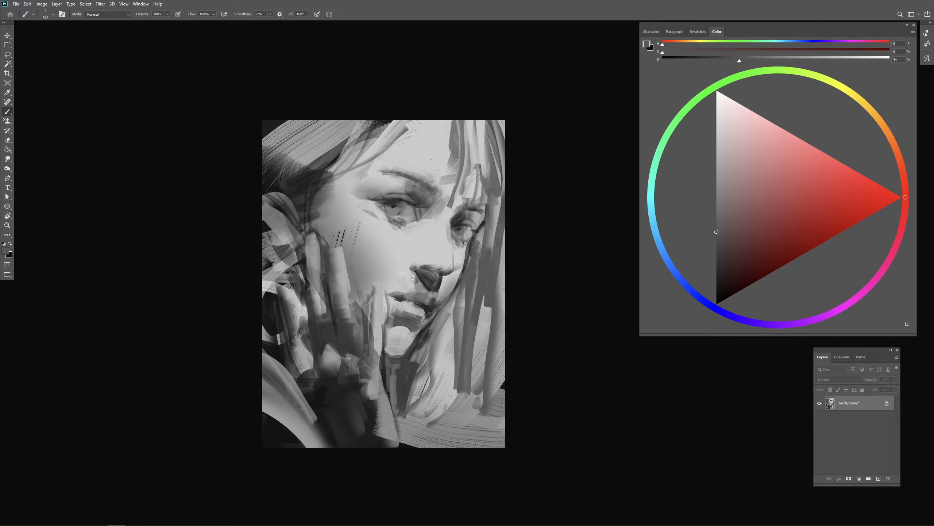
left_click(336, 162, "alt")
left_click_drag(333, 174, 330, 174)
mouse_move(347, 122)
left_mouse_down()
mouse_move(343, 219)
mouse_move(328, 270)
left_mouse_up()
left_click(385, 156, "alt")
left_click_drag(341, 177, 335, 227)
left_click_drag(347, 122, 315, 279)
- Enlarge the brush and sweep broad 79% gray strokes over the near-side hair and the upper corner beside it
left_click_drag(325, 148, 272, 277)
key("ctrl+z")
key("ctrl+z")
mouse_move(321, 246)
left_mouse_down()
mouse_move(333, 250)
mouse_move(337, 138)
mouse_move(283, 237)
mouse_move(294, 249)
left_mouse_up()
left_click_drag(293, 185, 285, 186)
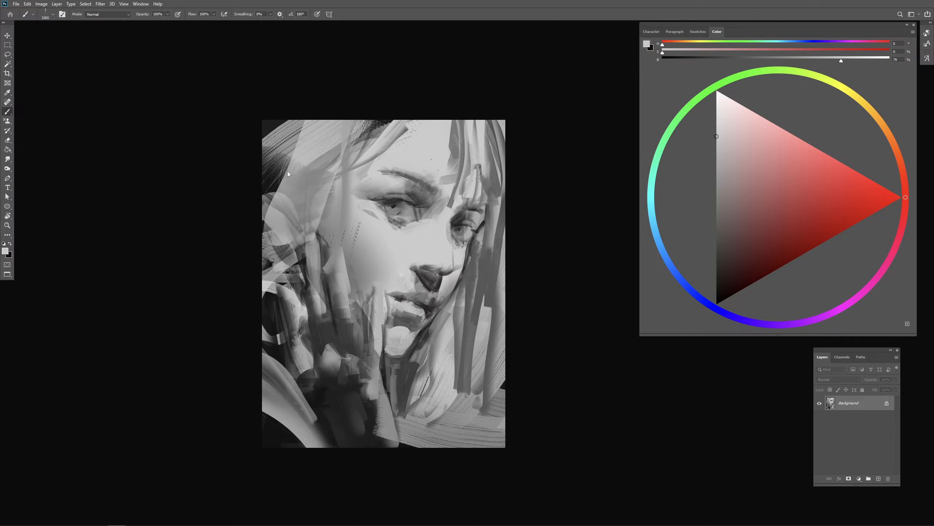
mouse_move(291, 124)
left_mouse_down()
mouse_move(269, 221)
mouse_move(271, 206)
left_mouse_up()
mouse_move(279, 122)
left_mouse_down()
mouse_move(267, 224)
mouse_move(273, 214)
left_mouse_up()
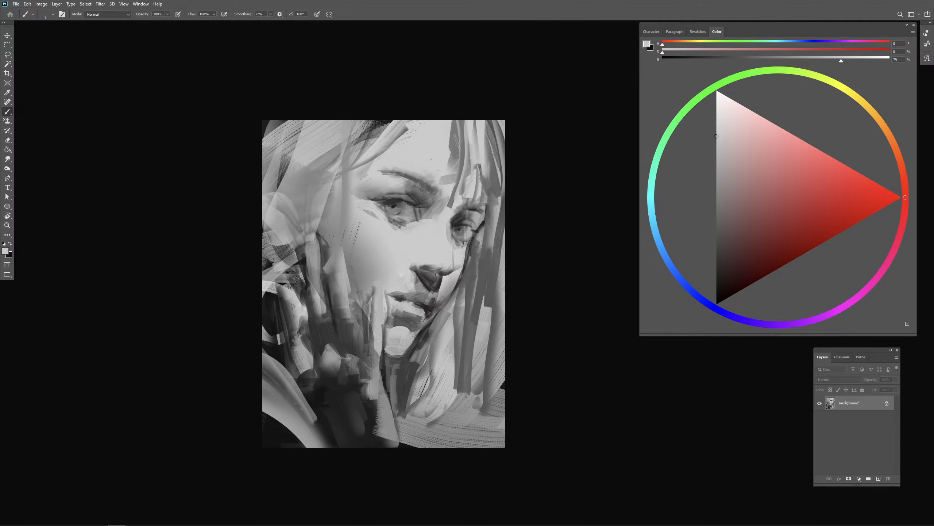
- Reduce the brush size and paint thin light strands over the near-side hair, down to the raised fingers
mouse_move(300, 272)
left_mouse_down()
mouse_move(294, 223)
mouse_move(305, 263)
left_mouse_up()
left_click_drag(320, 174, 336, 251)
left_click_drag(330, 194, 334, 249)
left_click_drag(334, 192, 345, 191)
left_click_drag(311, 159, 328, 233)
- Sample 12% gray from the dark hair at the parting and try soft shadow strokes along the near hairline
left_click(384, 121, "alt")
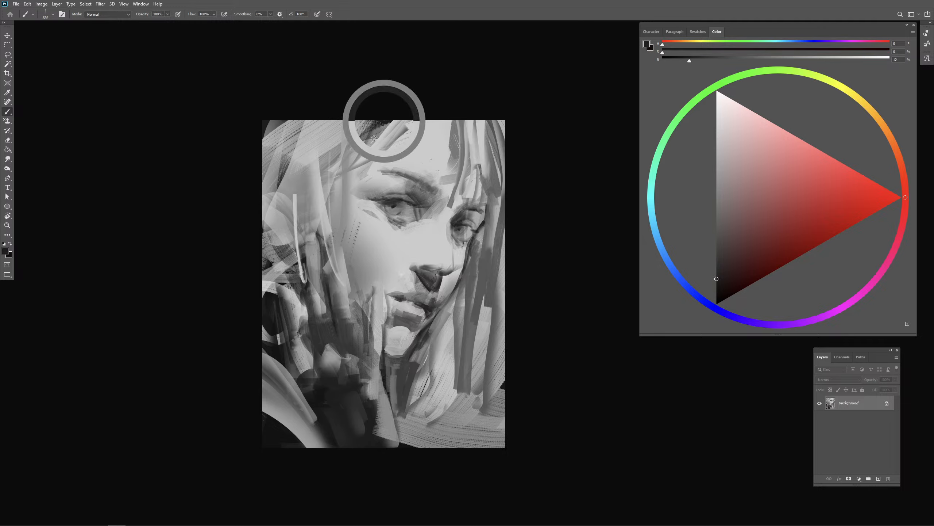
mouse_move(381, 138)
left_mouse_down()
mouse_move(347, 210)
mouse_move(372, 200)
left_mouse_up()
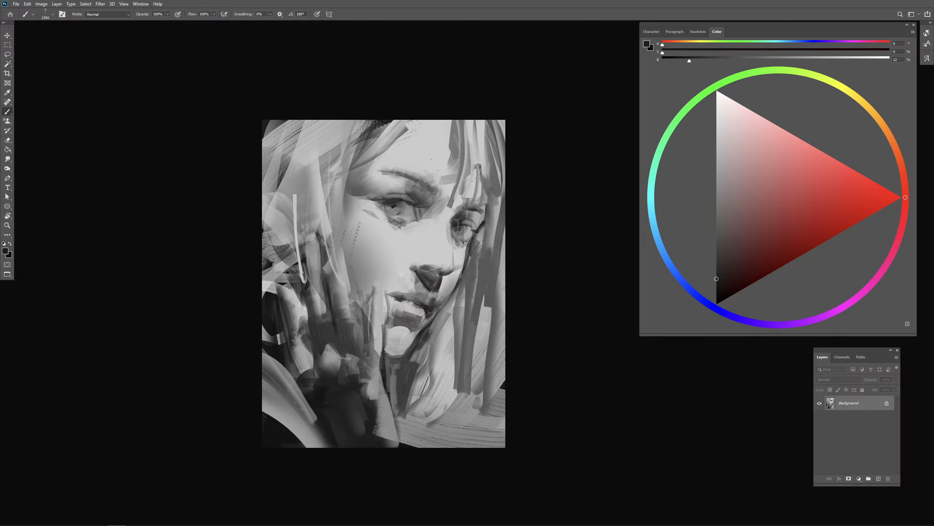
left_click_drag(383, 243, 393, 254)
key("ctrl+z")
key("ctrl+z")
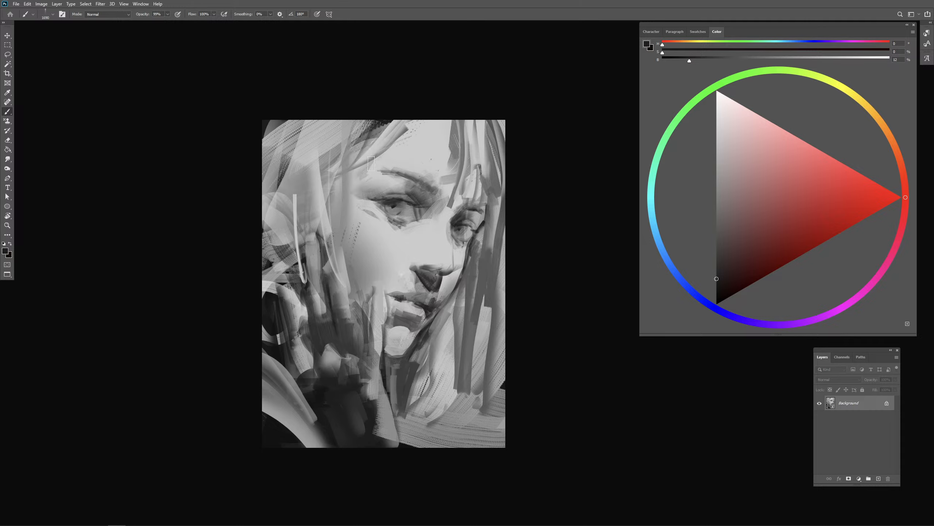
left_click_drag(373, 140, 352, 188)
- Paint a gray strand down the far side of the forehead and touch up the far eye with 22% gray
mouse_move(447, 148)
left_mouse_down()
mouse_move(451, 163)
mouse_move(438, 144)
mouse_move(446, 219)
mouse_move(456, 205)
left_mouse_up()
left_click(449, 137, "alt")
left_click(463, 217, "alt")
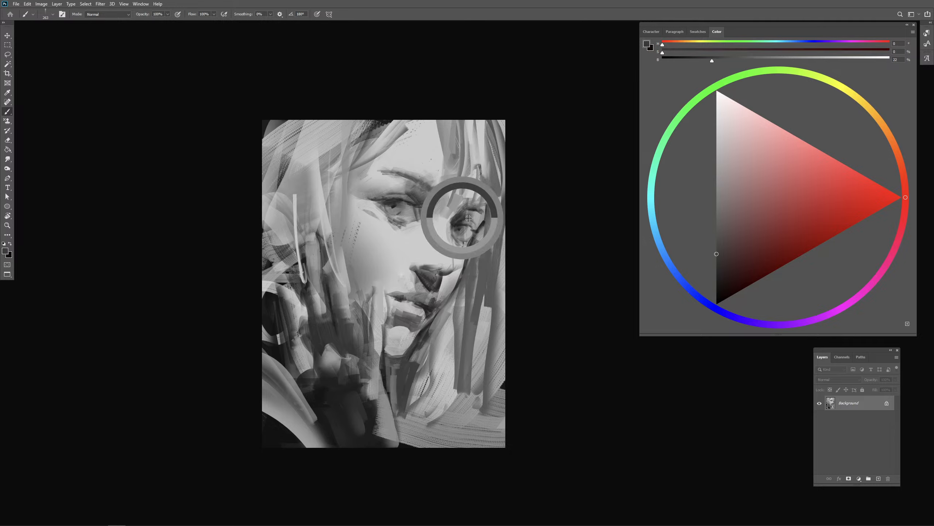
left_click_drag(465, 239, 464, 247)
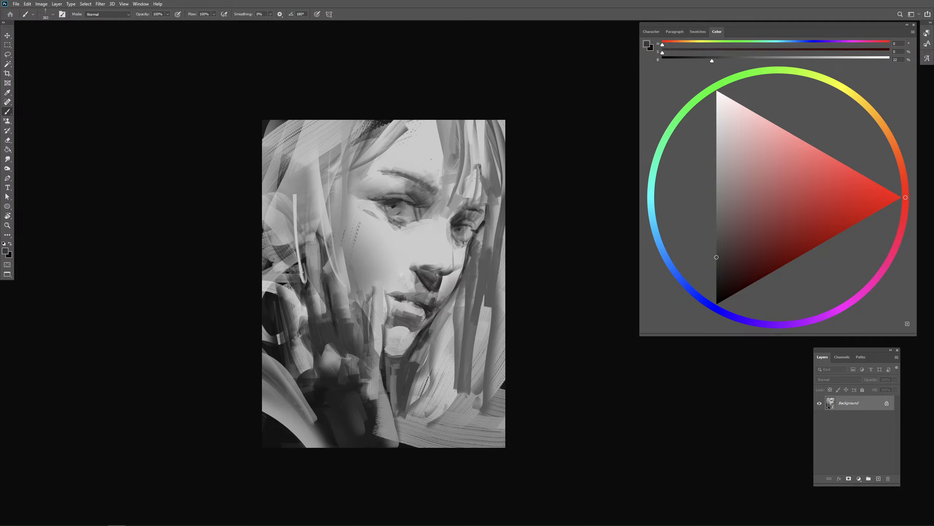
- Refine the shading beside the nostril and along the nose bridge with small strokes
left_click_drag(442, 288, 450, 288)
left_click_drag(424, 251, 422, 240)
left_click(445, 219, "alt")
left_click(445, 217, "alt")
left_click_drag(428, 229, 415, 240)
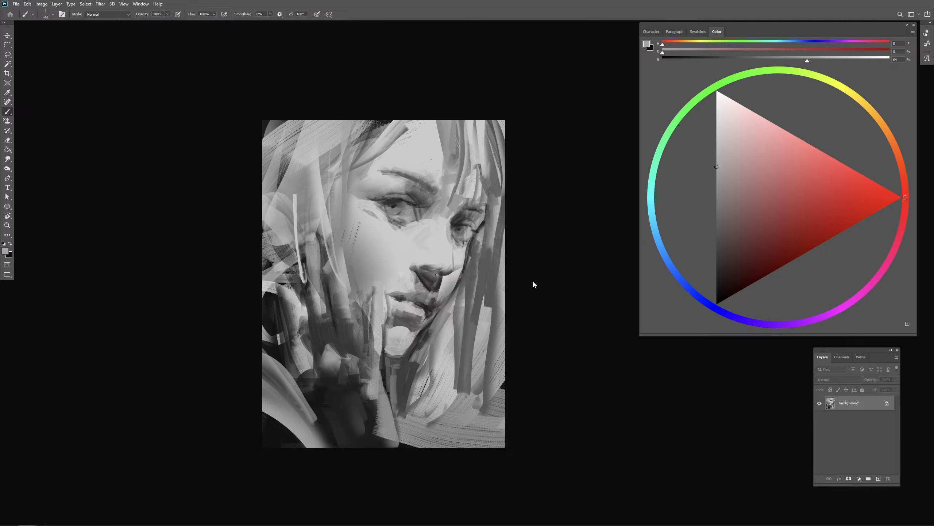
- Lighten the far-side hair and sample 80% gray to paint light strands over the far brow and past the far eye
left_click(433, 166, "alt")
mouse_move(449, 173)
left_mouse_down()
mouse_move(477, 173)
mouse_move(491, 127)
mouse_move(452, 129)
left_mouse_up()
mouse_move(495, 182)
left_mouse_down()
mouse_move(490, 266)
mouse_move(465, 240)
left_mouse_up()
left_click_drag(474, 275, 459, 278)
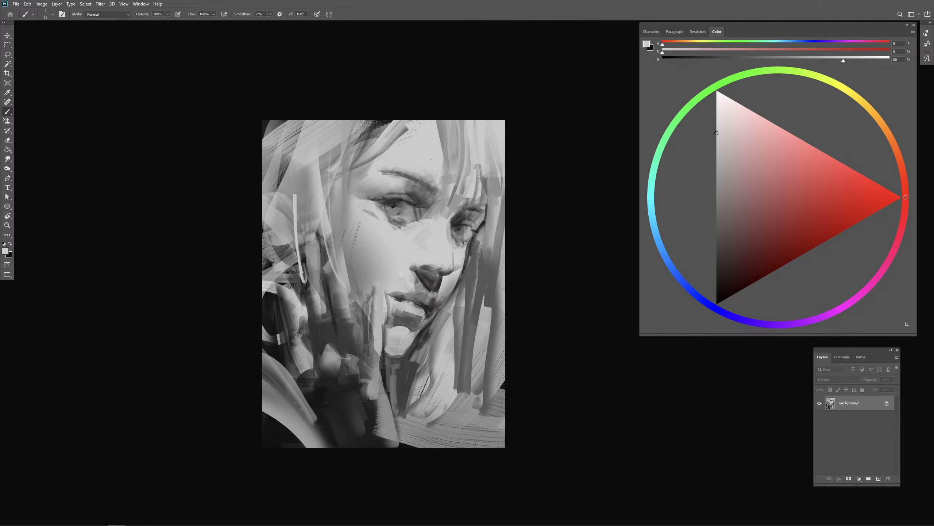
left_click(474, 183, "alt")
left_click_drag(472, 185, 476, 185)
left_click_drag(480, 165, 492, 305)
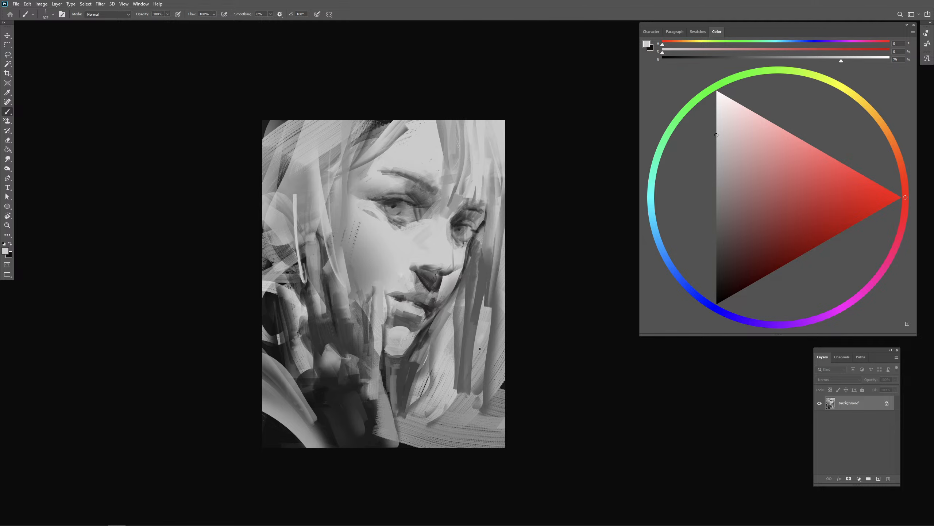
- Paint thin 79% gray strands across the near temple, eye and cheek, and touch up the near eyebrow
mouse_move(342, 152)
left_mouse_down()
mouse_move(396, 103)
mouse_move(336, 160)
mouse_move(371, 113)
mouse_move(346, 281)
left_mouse_up()
key("ctrl+z")
mouse_move(391, 120)
left_mouse_down()
mouse_move(326, 270)
mouse_move(367, 199)
left_mouse_up()
left_click_drag(372, 169, 368, 169)
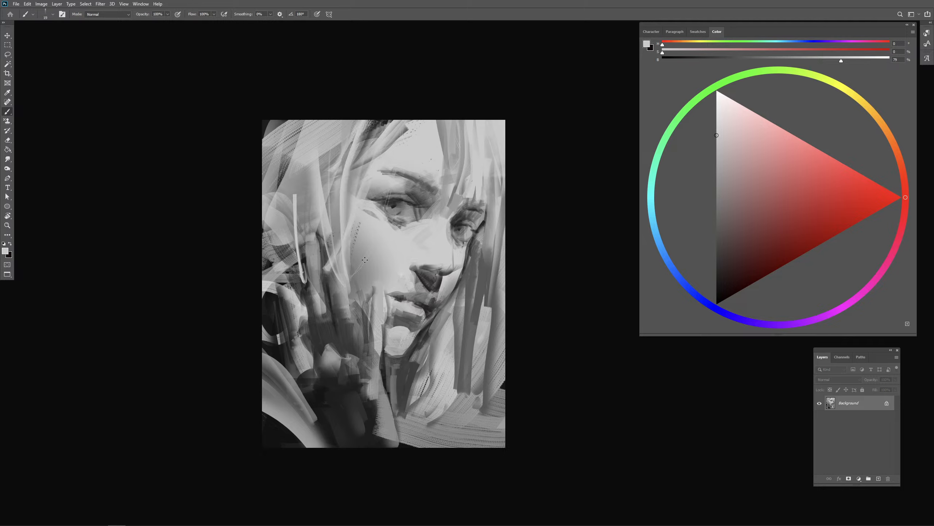
left_click_drag(365, 260, 370, 261)
key("ctrl+z")
key("ctrl+z")
left_click_drag(397, 167, 344, 279)
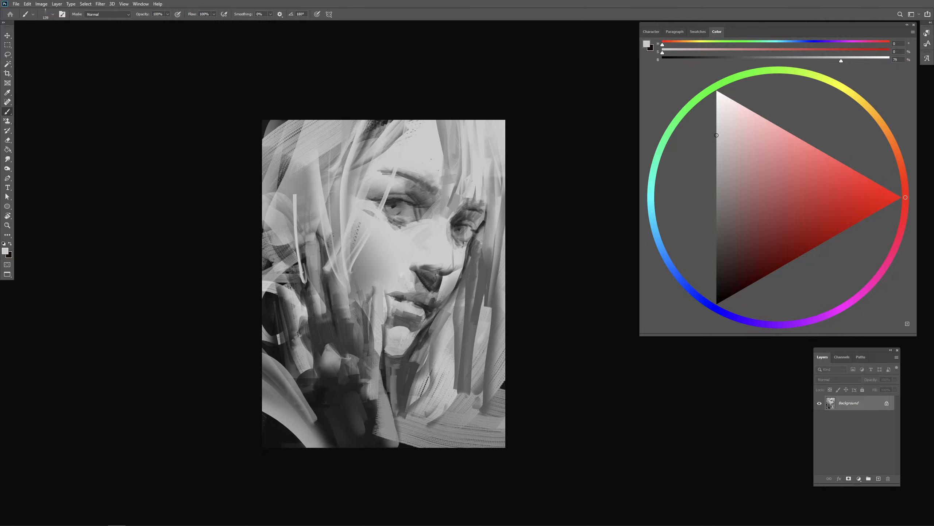
left_click(462, 203, "alt")
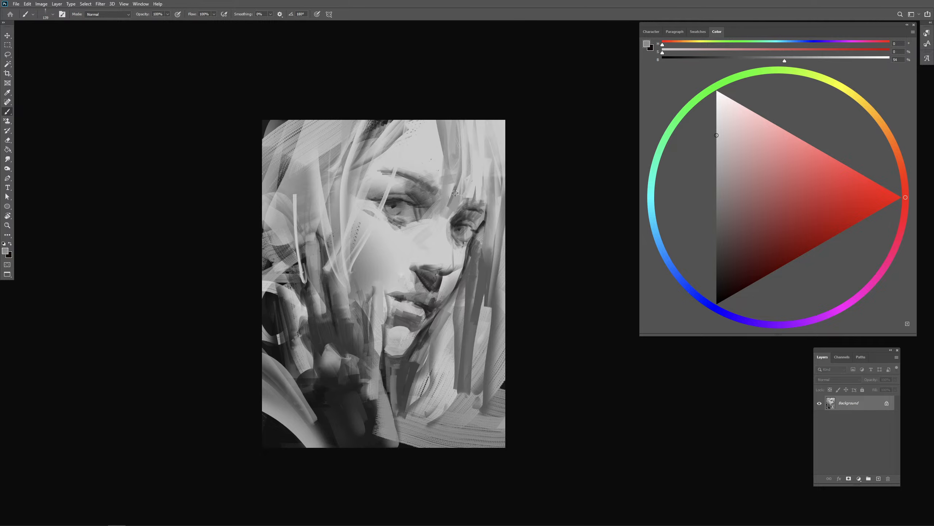
left_click(425, 171, "alt")
- Blend the fingers and knuckles of the raised hand with large translucent gray strokes
left_click(345, 307, "alt")
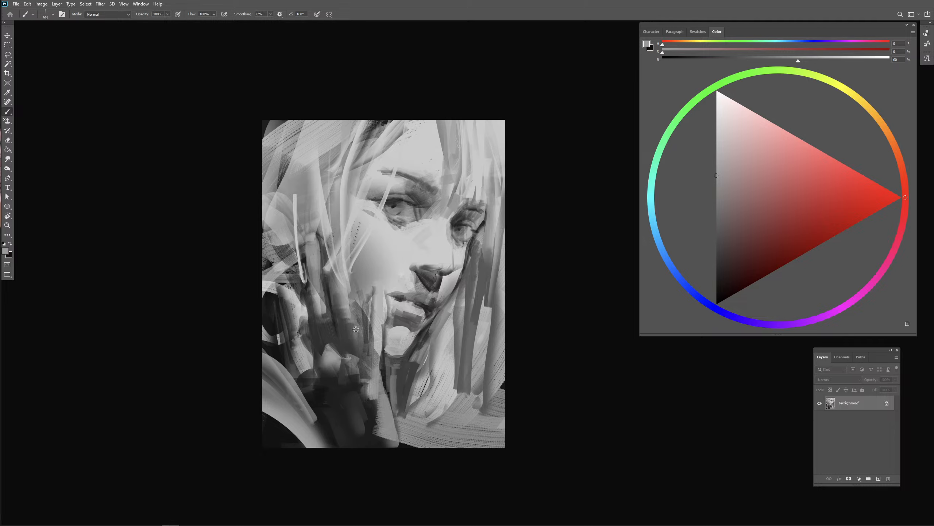
left_click_drag(348, 356, 335, 356)
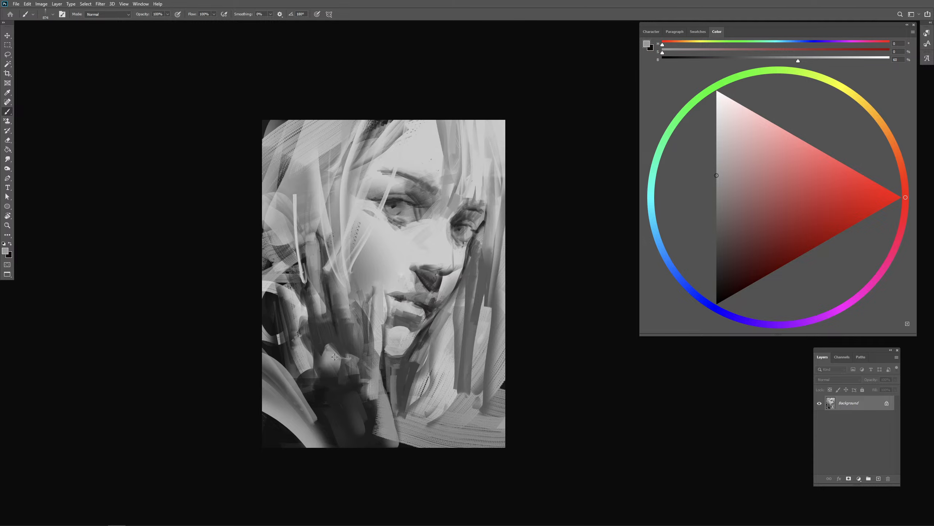
left_click(334, 360, "alt")
mouse_move(338, 337)
left_mouse_down()
mouse_move(345, 328)
mouse_move(346, 345)
left_mouse_up()
left_click(324, 316, "alt")
left_click_drag(306, 295, 333, 359)
key("ctrl+z")
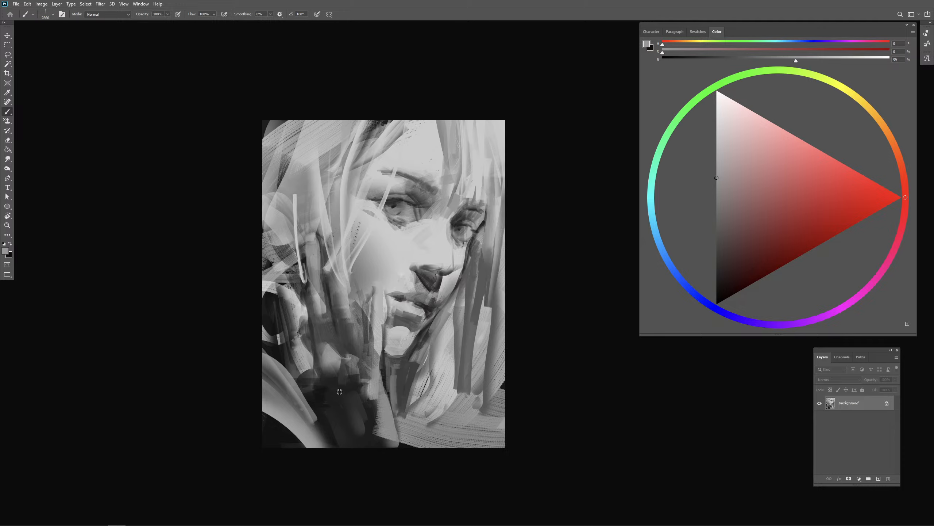
- Lighten the back of the hand and the wrist with broad gray strokes down to the canvas's lower edge
mouse_move(337, 396)
left_mouse_down()
mouse_move(389, 407)
mouse_move(344, 423)
mouse_move(346, 436)
left_mouse_up()
key("ctrl+z")
mouse_move(356, 383)
left_mouse_down()
mouse_move(329, 383)
mouse_move(390, 380)
mouse_move(364, 386)
mouse_move(386, 405)
left_mouse_up()
left_click(381, 269, "alt")
mouse_move(392, 438)
left_mouse_down()
mouse_move(380, 397)
mouse_move(399, 458)
mouse_move(394, 436)
left_mouse_up()
- Sample 24% gray from the neck shadow and touch up the boundary between the neck and the hair
left_click_drag(443, 362, 435, 363)
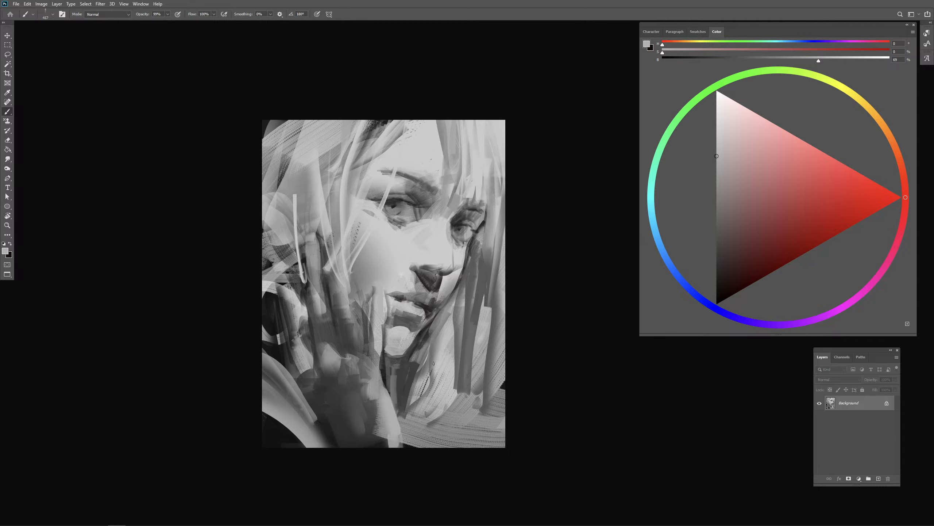
left_click(409, 369, "alt")
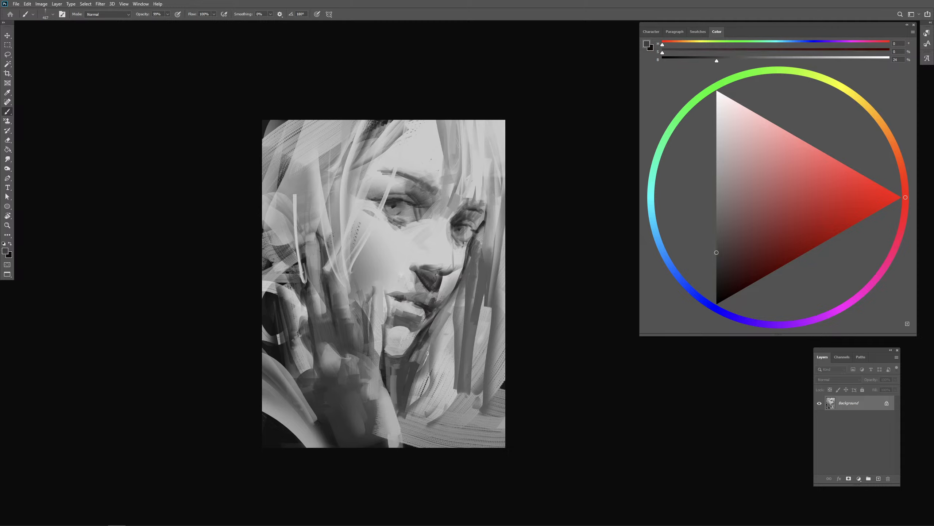
left_click(449, 348, "alt")
- Reshape the near nostril and nose tip, and add light accents to the nose with 80% gray
left_click_drag(403, 264, 420, 272)
mouse_move(416, 276)
left_mouse_down()
mouse_move(423, 293)
mouse_move(384, 281)
mouse_move(408, 275)
left_mouse_up()
left_click(421, 252, "alt")
left_click(425, 278, "alt")
left_click(445, 255, "alt")
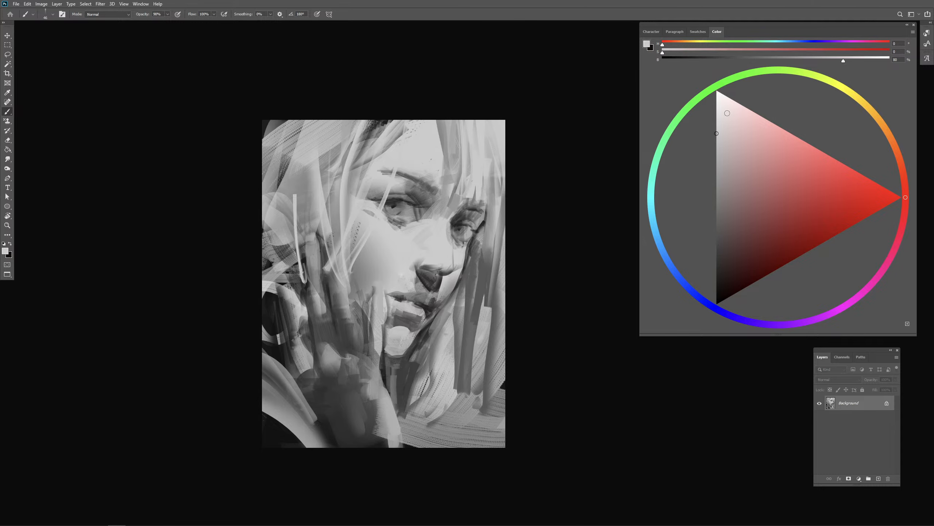
left_click_drag(444, 255, 402, 237)
- Adjust the shading under the near eye with 46% gray and lighten the area toward the nose bridge with a larger brush
left_click(396, 223, "alt")
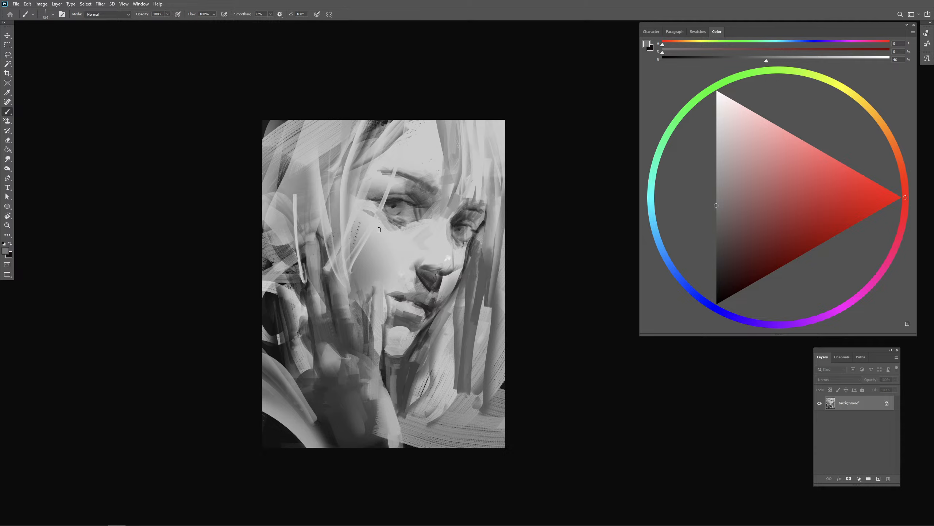
mouse_move(375, 213)
left_mouse_down()
mouse_move(416, 234)
mouse_move(382, 210)
left_mouse_up()
left_click(408, 233, "alt")
key("ctrl+z")
key("ctrl+z")
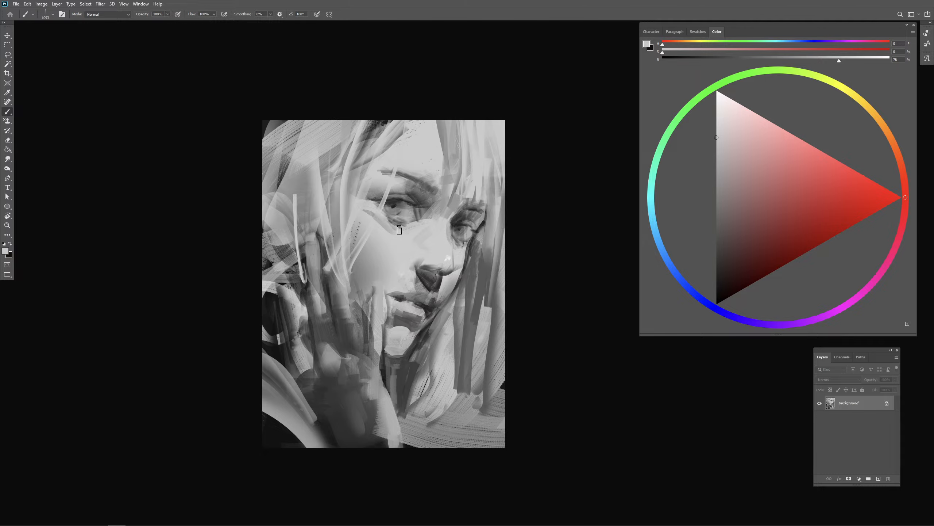
mouse_move(416, 232)
left_mouse_down()
mouse_move(408, 232)
mouse_move(465, 240)
left_mouse_up()
- Sample 17% gray and darken the inner corner and upper lid of the far eye with a small brush
left_click(429, 325, "alt")
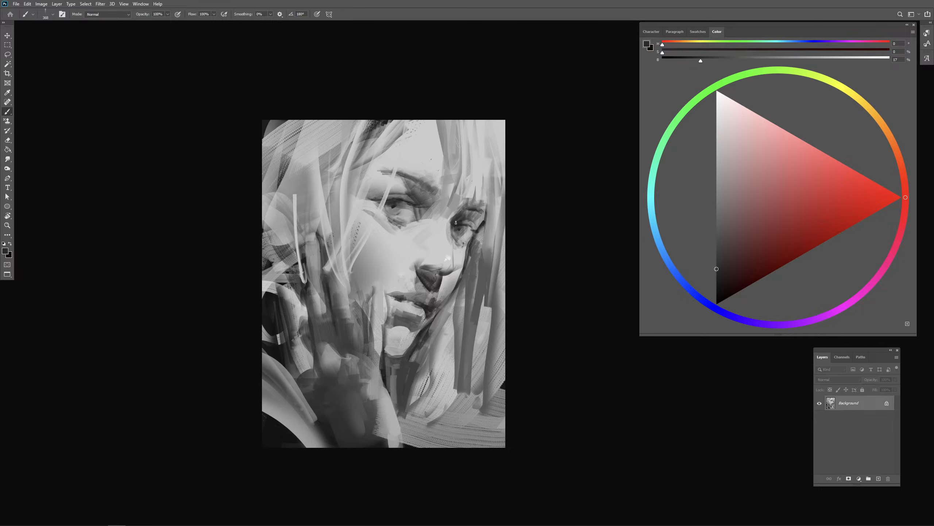
mouse_move(450, 220)
left_mouse_down()
mouse_move(477, 227)
mouse_move(471, 221)
left_mouse_up()
left_click_drag(383, 257, 385, 257)
key("ctrl+z")
- Redefine the mouth corner, the shadow under the lower lip and the top plane of the chin
left_click_drag(406, 300, 375, 299)
mouse_move(407, 337)
left_mouse_down()
mouse_move(388, 344)
mouse_move(420, 343)
mouse_move(391, 341)
mouse_move(411, 346)
mouse_move(393, 340)
mouse_move(390, 376)
mouse_move(418, 349)
mouse_move(396, 349)
mouse_move(424, 325)
left_mouse_up()
left_click(415, 343, "alt")
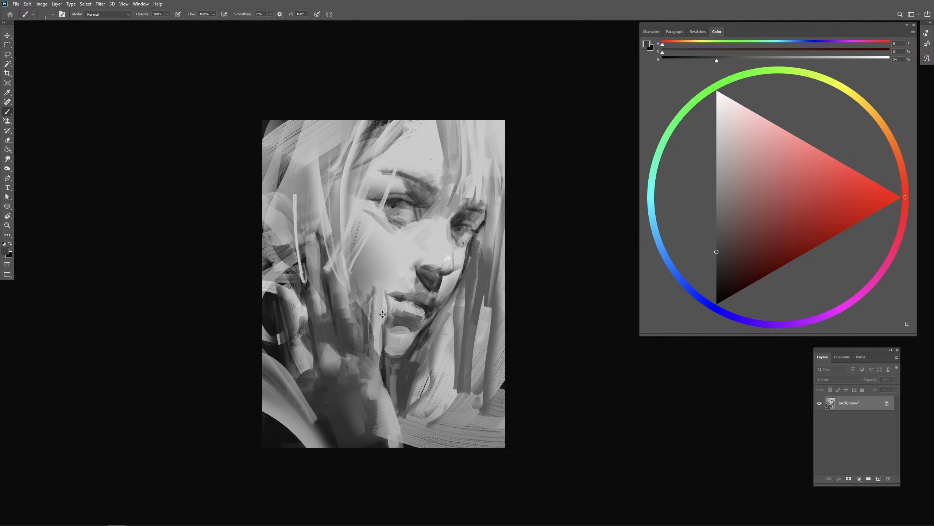
- Shape the finger beside the mouth with darker gray edges and shading down to the knuckle
mouse_move(383, 314)
left_mouse_down()
mouse_move(374, 348)
mouse_move(382, 351)
mouse_move(380, 344)
mouse_move(367, 371)
mouse_move(364, 344)
mouse_move(367, 376)
mouse_move(369, 331)
left_mouse_up()
left_click(384, 376, "alt")
left_click(379, 332, "alt")
left_click(363, 288, "alt")
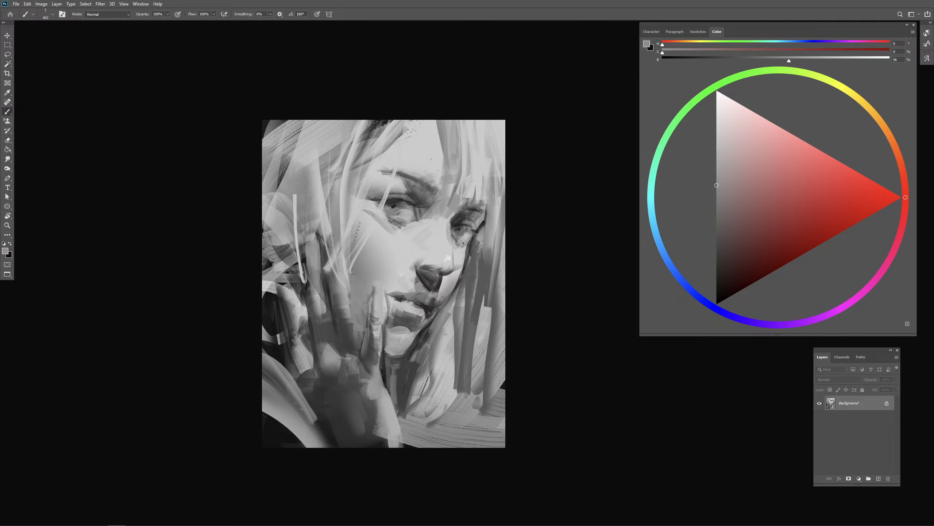
- Touch up the edge of the finger beside the mouth and the shading under the lower lip
left_click_drag(360, 334, 370, 297)
left_click_drag(398, 327, 410, 335)
left_click(415, 347, "alt")
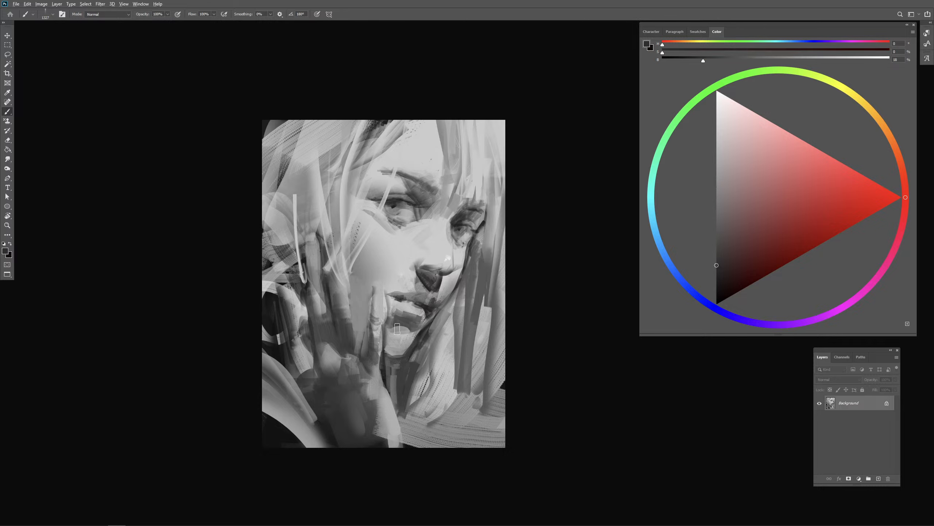
- Lasso the cheek area between the fingers, darken its lower end with 9% gray using a large brush, and deselect it
key("l")
mouse_move(347, 270)
left_mouse_down()
mouse_move(353, 313)
mouse_move(370, 315)
mouse_move(388, 247)
mouse_move(349, 266)
left_mouse_up()
key("b")
left_click(376, 358, "alt")
left_click_drag(338, 315, 389, 397)
key("ctrl+z")
left_click(270, 319, "alt")
mouse_move(338, 307)
left_mouse_down()
mouse_move(401, 382)
mouse_move(367, 313)
mouse_move(412, 391)
left_mouse_up()
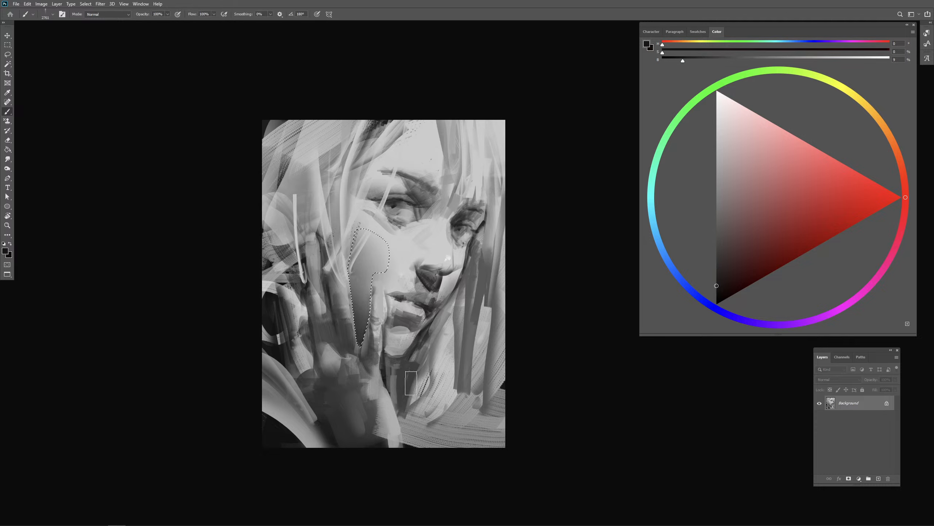
key("ctrl+z")
mouse_move(348, 306)
left_mouse_down()
mouse_move(407, 371)
mouse_move(336, 350)
mouse_move(362, 340)
left_mouse_up()
key("ctrl+d")
- Blend the knuckles and the gaps at the base of the middle fingers with sampled dark grays of 24% to 29%
left_click(275, 319, "alt")
left_click(347, 335, "alt")
left_click_drag(343, 339, 346, 339)
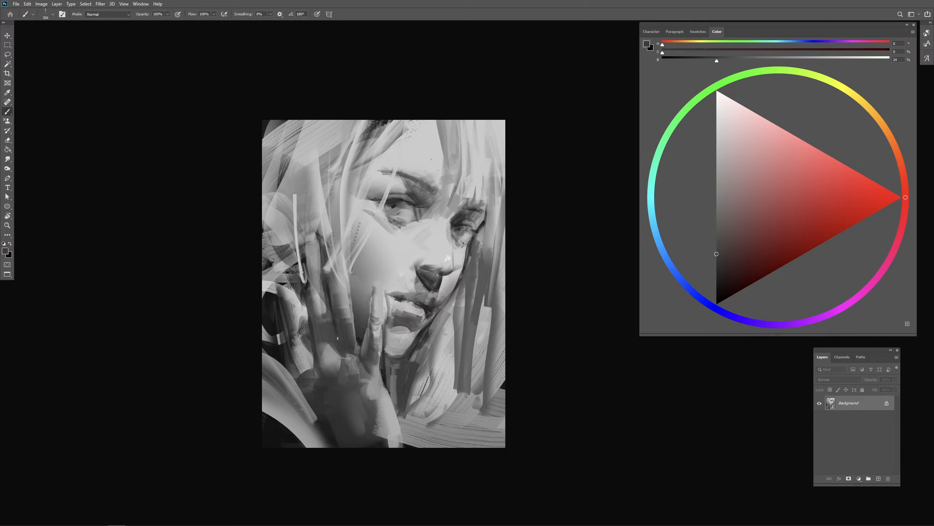
left_click(328, 338, "alt")
left_click_drag(341, 357, 340, 356)
left_click(328, 361, "alt")
left_click(345, 351, "alt")
left_click(325, 345, "alt")
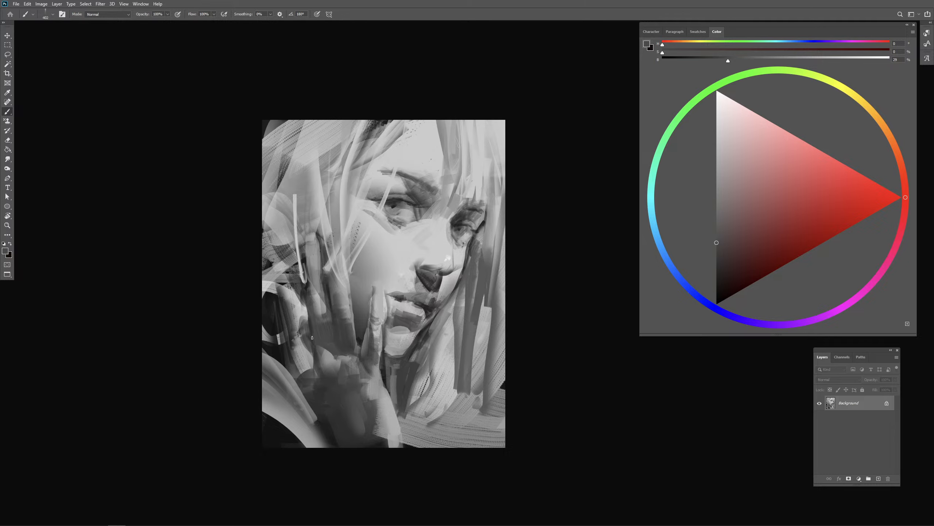
- Repaint the little finger with sampled dark grays and clean up its inner edge against the next finger
mouse_move(295, 295)
left_mouse_down()
mouse_move(308, 338)
mouse_move(295, 323)
left_mouse_up()
left_click(275, 320, "alt")
left_click(292, 319, "alt")
left_click(299, 311, "alt")
left_click(292, 314, "alt")
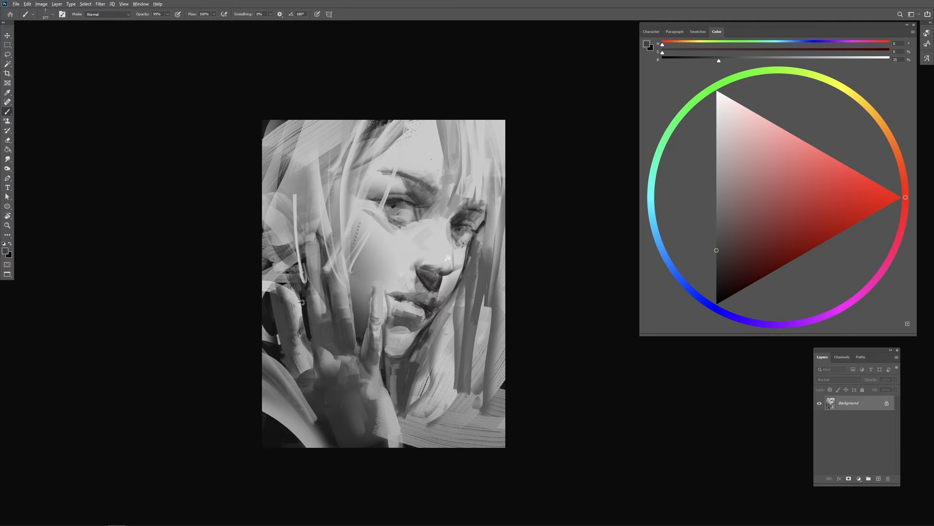
left_click(303, 306, "alt")
mouse_move(301, 303)
left_mouse_down()
mouse_move(306, 337)
mouse_move(311, 328)
left_mouse_up()
left_click(305, 311, "alt")
left_click(314, 317, "alt")
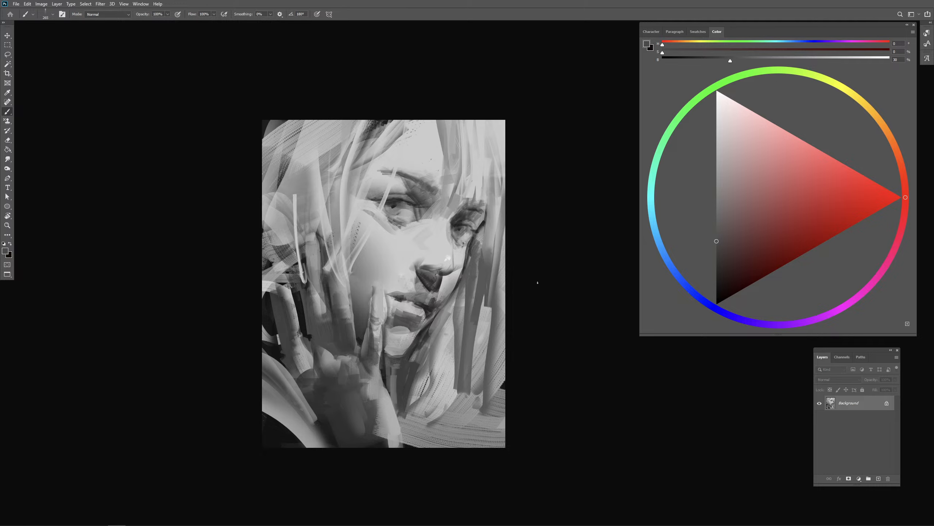
- Paint broad vertical mid-gray hair strands beside the chin, running down to the canvas's lower edge
left_click(479, 336, "alt")
left_click_drag(475, 341, 481, 342)
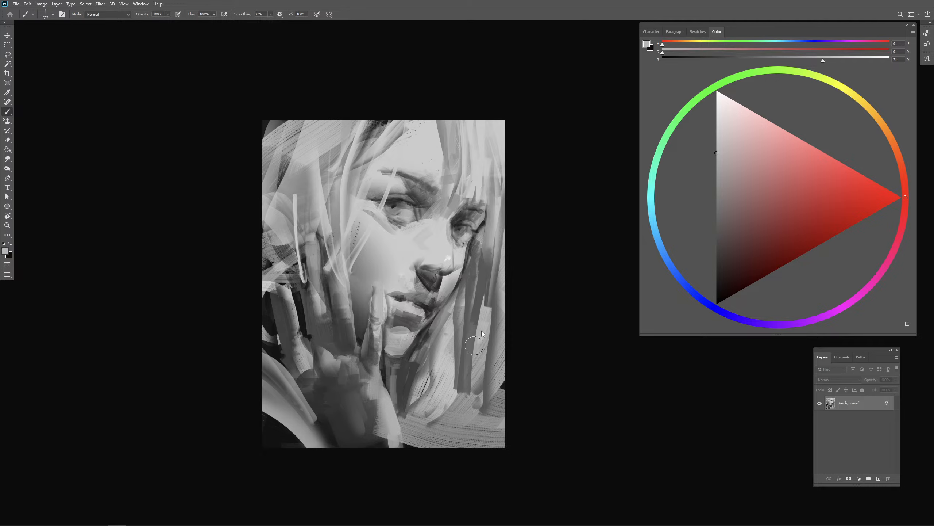
left_click(469, 289, "alt")
mouse_move(462, 289)
left_mouse_down()
mouse_move(443, 335)
mouse_move(473, 290)
mouse_move(450, 318)
mouse_move(450, 436)
left_mouse_up()
left_click(460, 280, "alt")
left_click_drag(467, 295, 461, 423)
left_click(459, 330, "alt")
left_click_drag(452, 320, 450, 441)
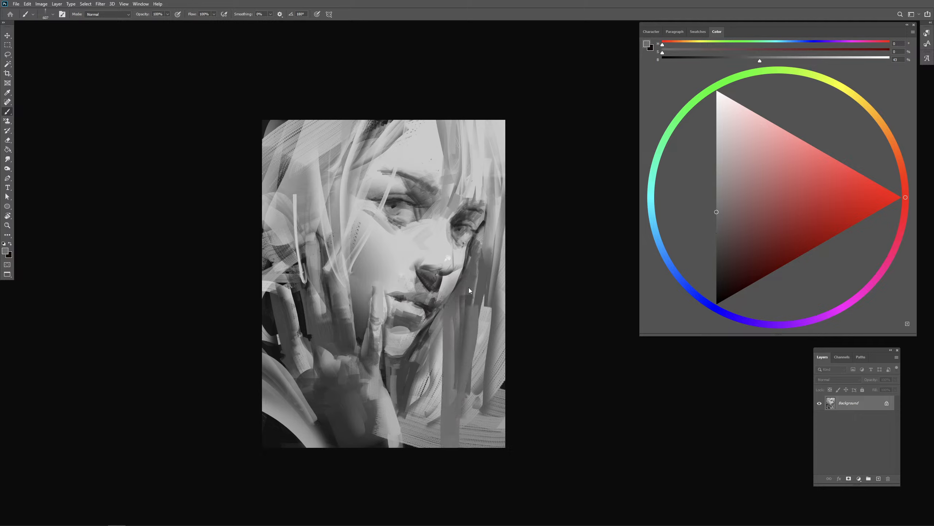
mouse_move(468, 288)
left_mouse_down()
mouse_move(462, 403)
mouse_move(448, 433)
mouse_move(475, 376)
mouse_move(461, 354)
left_mouse_up()
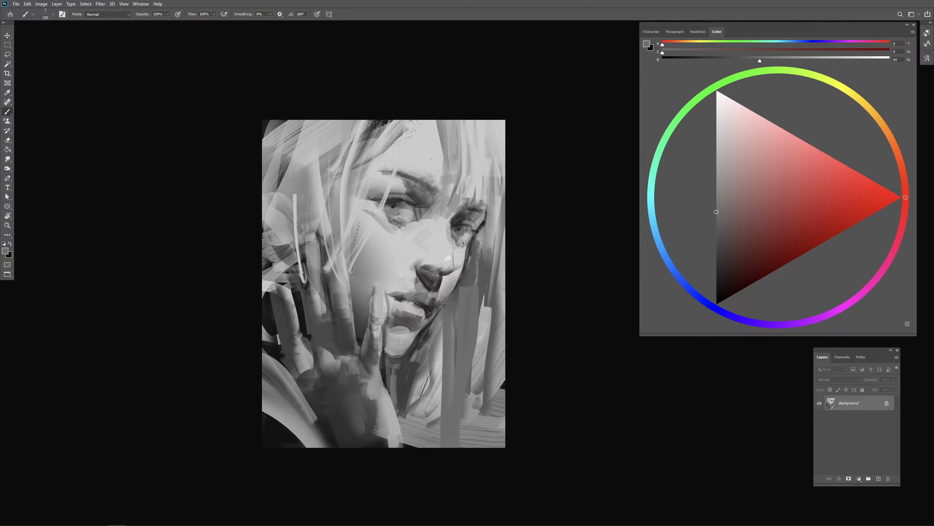
- Shade the little finger's knuckle with 35% gray and darken the finger along its length up to the tip
left_click(317, 332, "alt")
left_click_drag(318, 332, 300, 342)
left_click(304, 344, "alt")
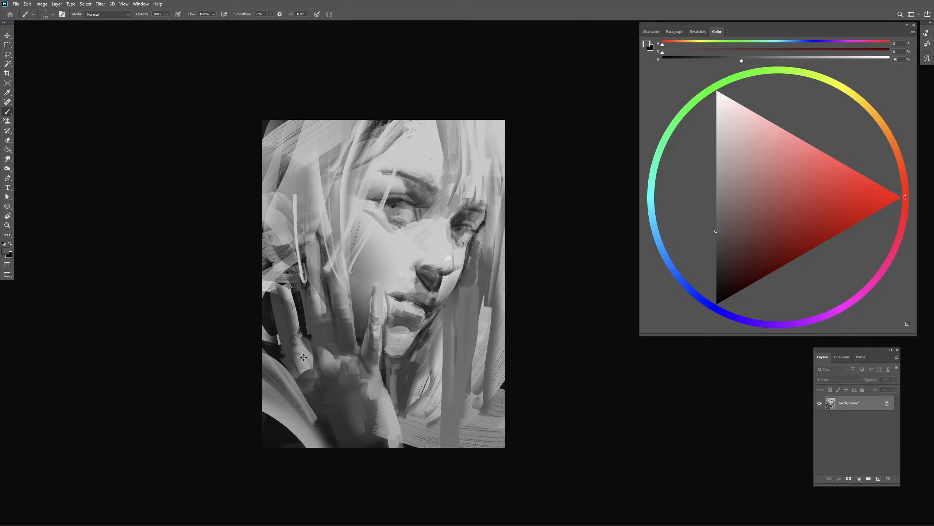
mouse_move(307, 341)
left_mouse_down()
mouse_move(298, 359)
mouse_move(289, 325)
left_mouse_up()
left_click(295, 347, "alt")
mouse_move(289, 343)
left_mouse_down()
mouse_move(297, 365)
mouse_move(283, 299)
mouse_move(289, 338)
mouse_move(281, 297)
left_mouse_up()
mouse_move(289, 312)
left_mouse_down()
mouse_move(280, 284)
mouse_move(295, 311)
mouse_move(279, 332)
mouse_move(296, 310)
mouse_move(299, 329)
left_mouse_up()
left_click(296, 302, "alt")
left_click(300, 310, "alt")
right_click(283, 336, "alt")
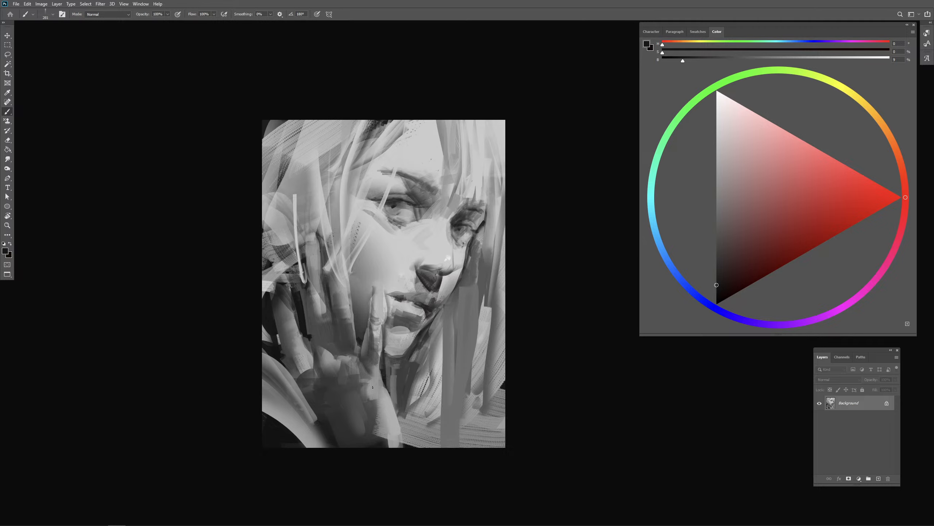
- Model the little finger's base with 28% gray and refine the shading near its tip
left_click(313, 313, "alt")
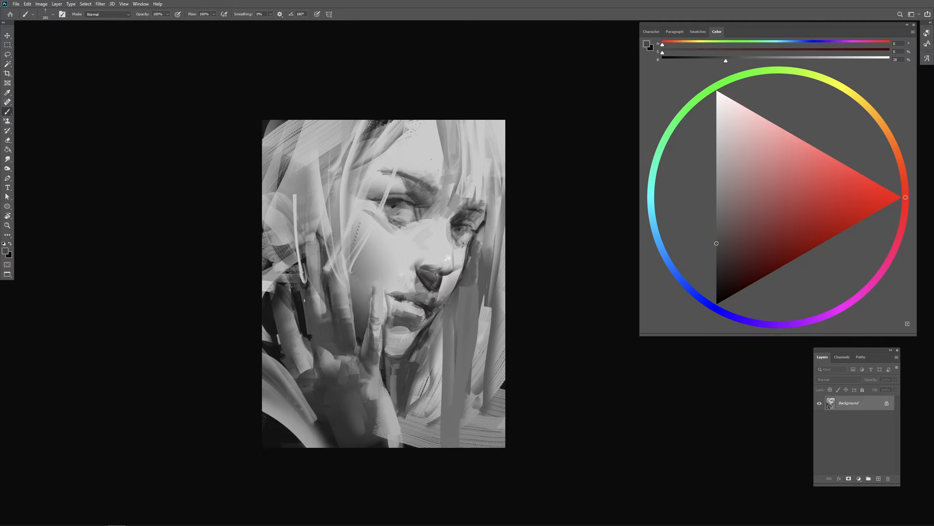
right_click(311, 355, "alt")
left_click_drag(303, 334, 313, 366)
right_click(284, 345, "alt")
left_click(280, 300, "alt")
right_click(280, 300, "alt")
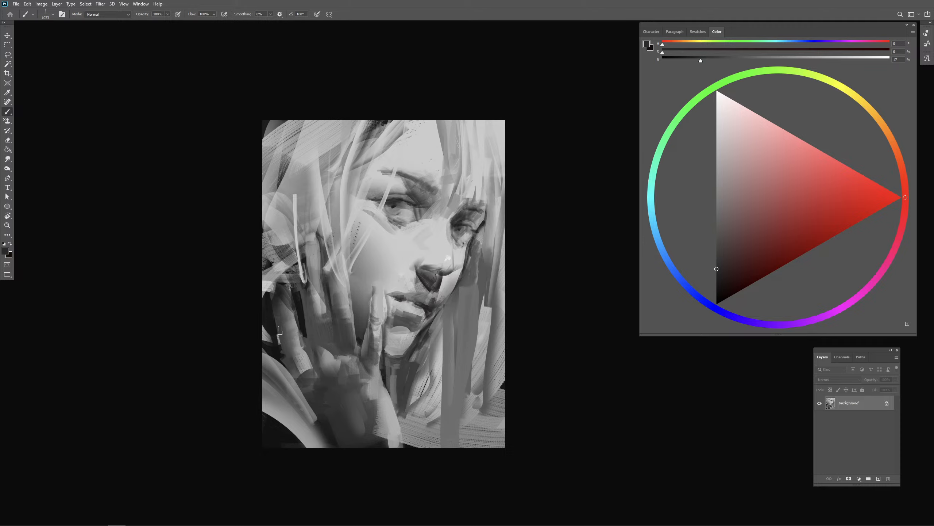
- Darken the little finger's outer edge with 17% gray and the outer side of the hand with 7% gray
left_click_drag(281, 321, 289, 361)
key("ctrl+z")
left_click_drag(283, 313, 289, 366)
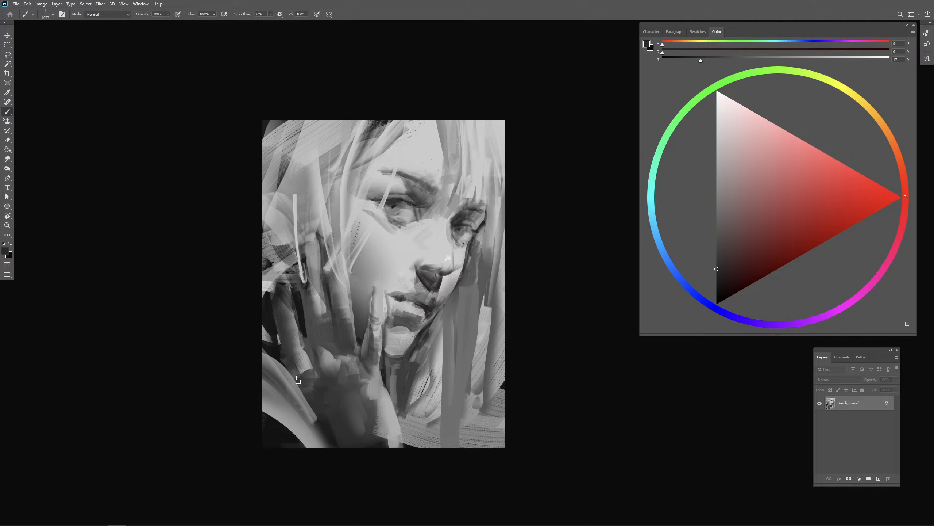
right_click(299, 379, "alt")
left_click(299, 382, "alt")
left_click(300, 385, "alt")
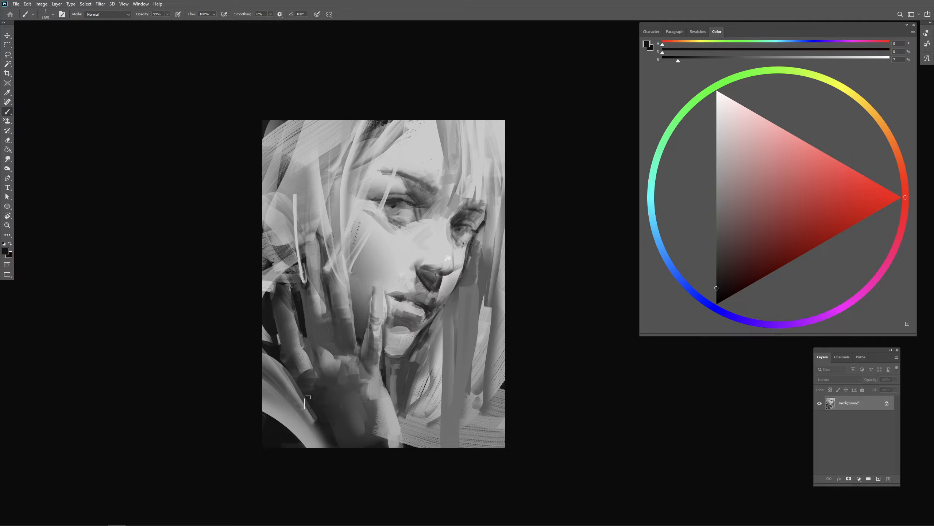
left_click_drag(307, 402, 321, 423)
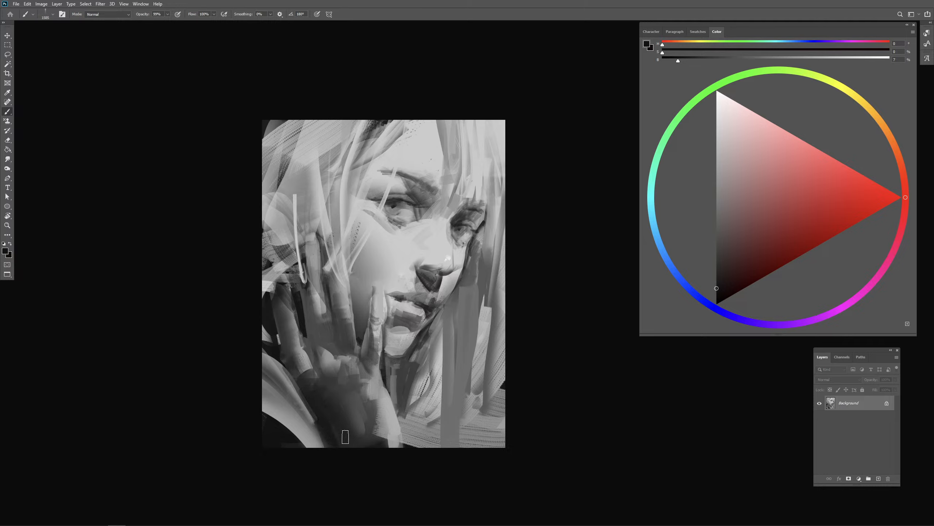
- Refine the knuckles and the base of the finger beside the mouth, shading toward the wrist with 23% gray
right_click(324, 360, "alt")
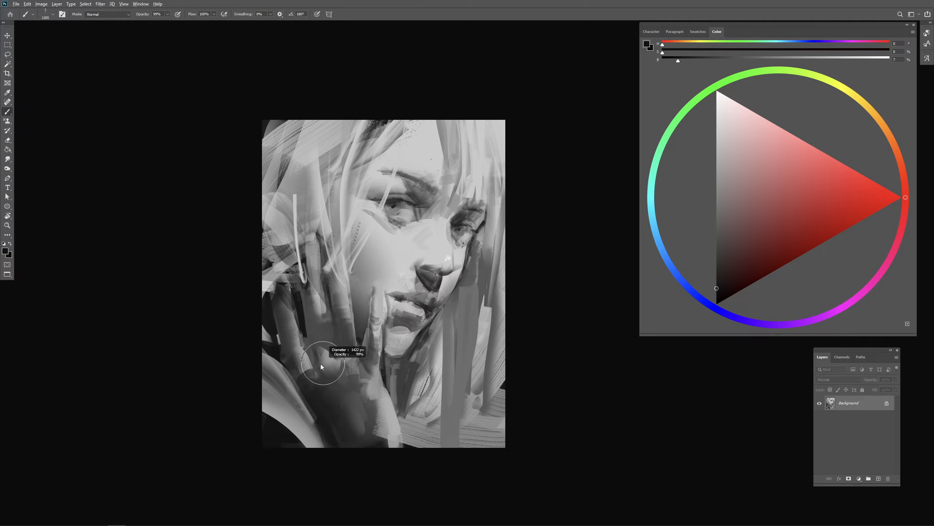
left_click(302, 358, "alt")
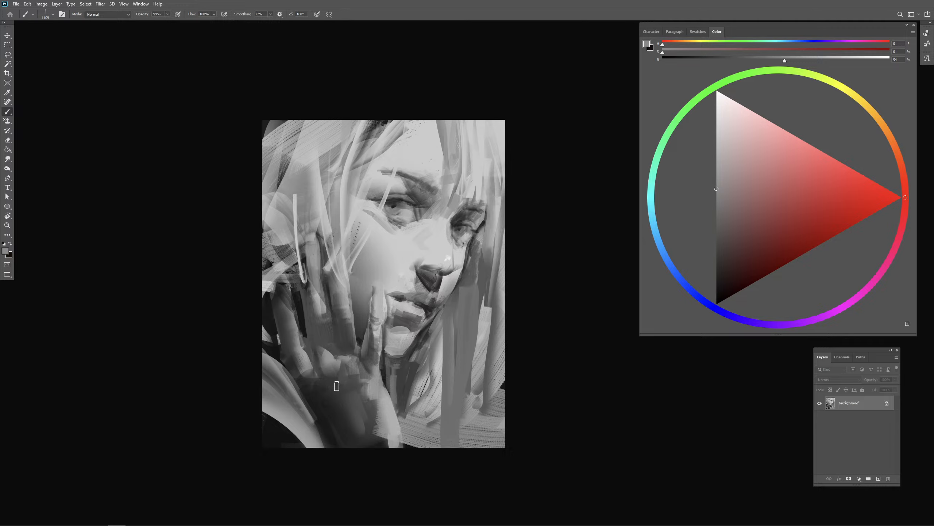
right_click(350, 371, "alt")
mouse_move(370, 378)
left_mouse_down()
mouse_move(330, 355)
mouse_move(384, 348)
mouse_move(370, 355)
mouse_move(375, 328)
mouse_move(377, 342)
left_mouse_up()
left_click(352, 348, "alt")
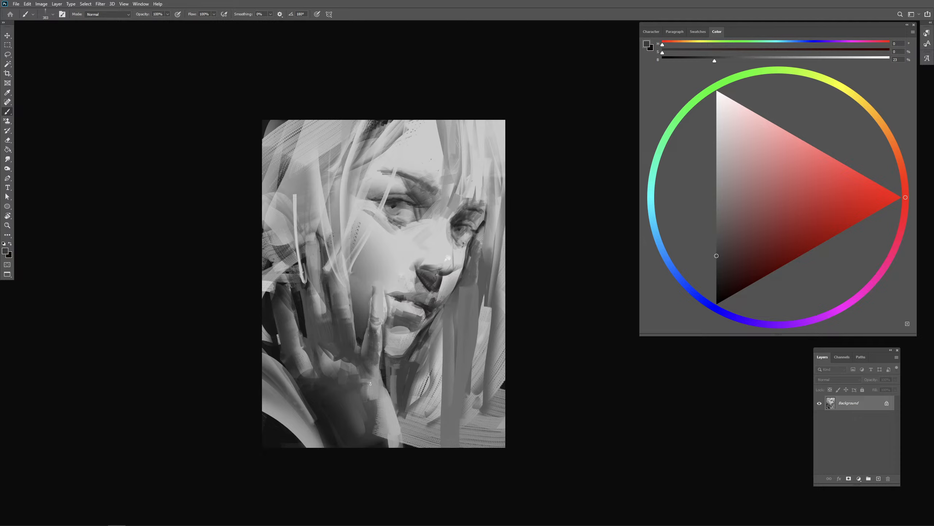
left_click_drag(370, 383, 390, 391)
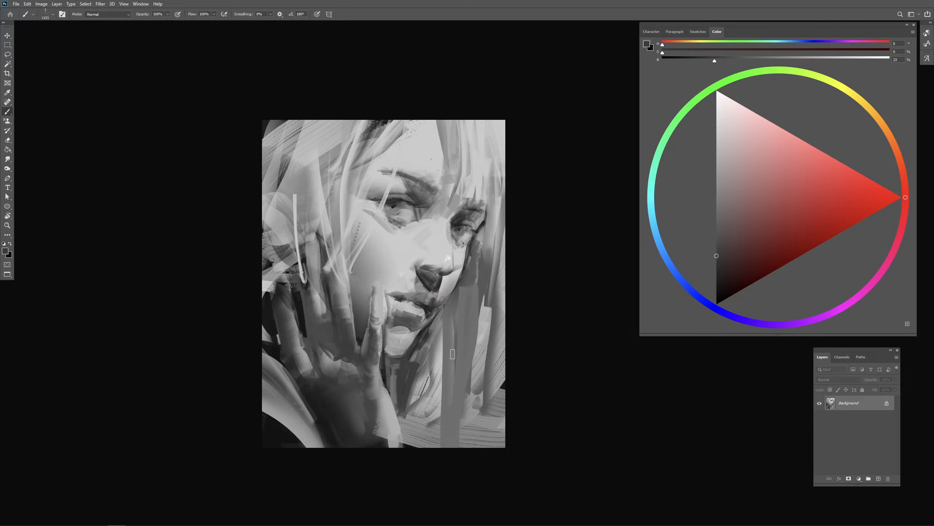
- Smooth the shading along the finger resting on the cheek, from its middle joint down to the knuckle
mouse_move(352, 301)
left_mouse_down()
mouse_move(342, 302)
mouse_move(347, 323)
mouse_move(341, 309)
mouse_move(352, 333)
left_mouse_up()
left_click(344, 294, "alt")
mouse_move(352, 324)
left_mouse_down()
mouse_move(343, 324)
mouse_move(354, 338)
mouse_move(347, 330)
left_mouse_up()
left_click(345, 336, "alt")
mouse_move(333, 288)
left_mouse_down()
mouse_move(339, 330)
mouse_move(348, 333)
left_mouse_up()
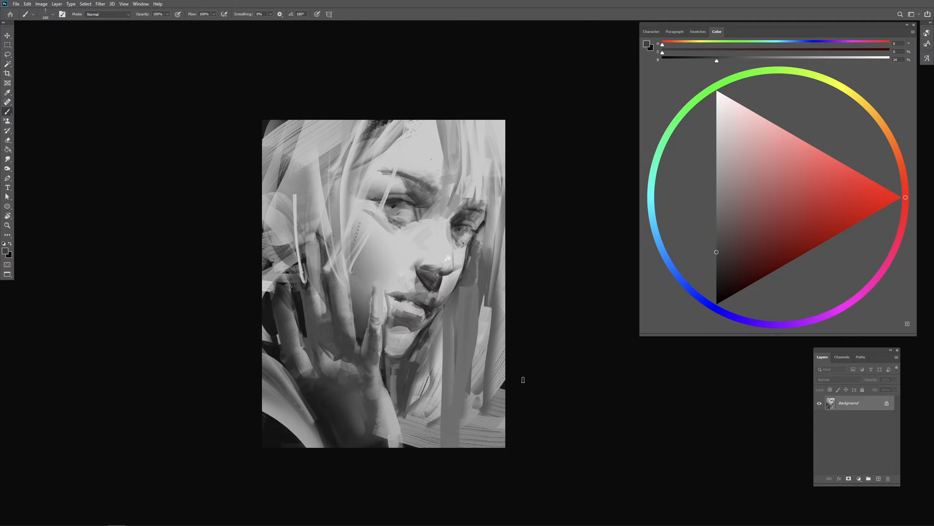
- Darken the whole painting with Brightness/Contrast, using brightness -58 and contrast -2
left_click(446, 342, "alt")
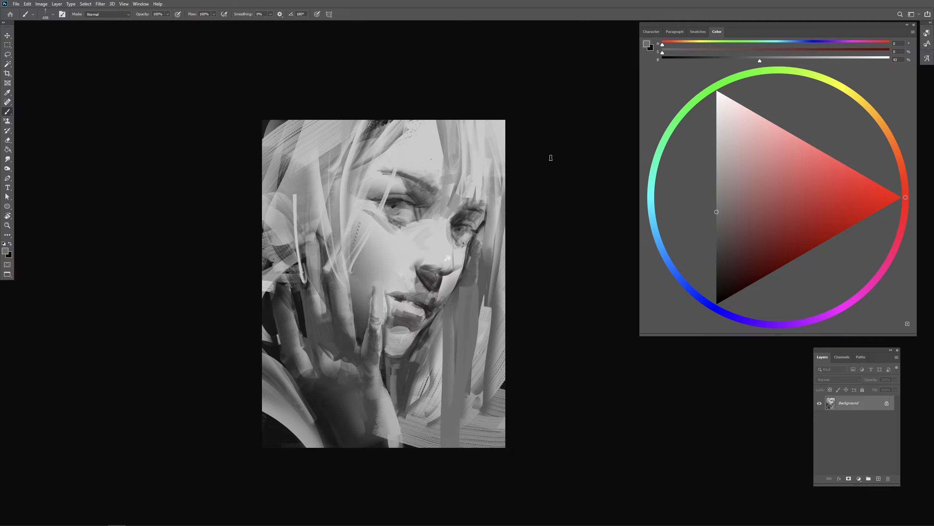
key("alt+i")
key("j")
key("c")
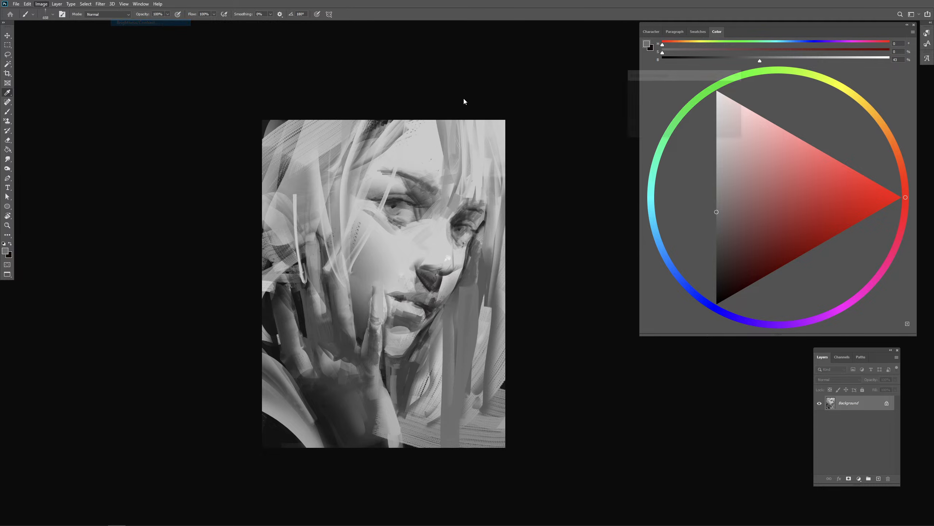
mouse_move(668, 96)
left_mouse_down()
mouse_move(645, 94)
mouse_move(653, 116)
mouse_move(667, 117)
mouse_move(655, 97)
left_mouse_up()
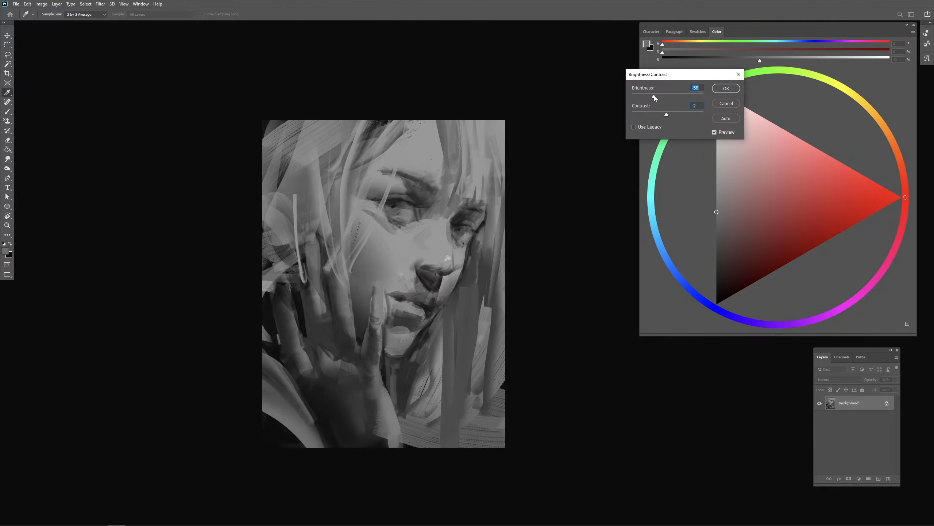
left_click(719, 91)
- Paint near-white 96% highlights on the nose, cheek, forehead, inner eye area and above the upper lip
key("b")
left_click(717, 98)
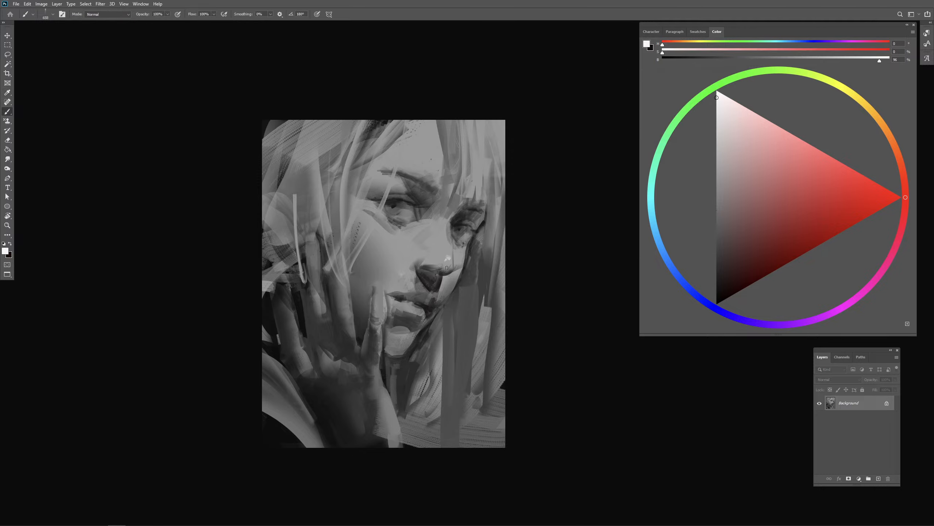
left_click_drag(447, 269, 438, 268)
mouse_move(411, 251)
left_mouse_down()
mouse_move(429, 254)
mouse_move(405, 253)
mouse_move(447, 239)
mouse_move(448, 229)
left_mouse_up()
left_click_drag(407, 181, 412, 180)
mouse_move(454, 177)
left_mouse_down()
mouse_move(417, 177)
mouse_move(433, 159)
mouse_move(437, 167)
mouse_move(433, 142)
mouse_move(421, 167)
left_mouse_up()
left_click_drag(430, 219, 410, 227)
mouse_move(421, 275)
left_mouse_down()
mouse_move(423, 291)
mouse_move(443, 290)
left_mouse_up()
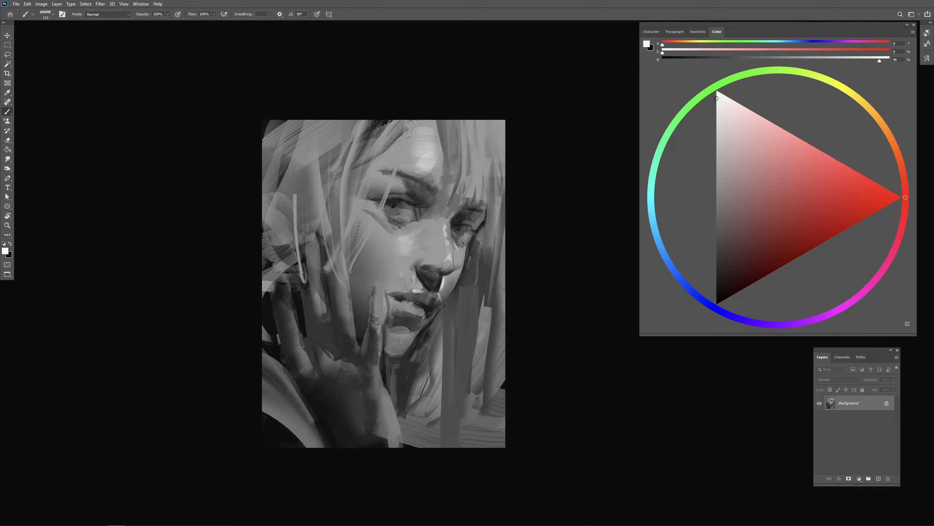
- Brush a bright highlight onto the hair beside the forehead, undoing the strokes that do not fit
mouse_move(462, 144)
left_mouse_down()
mouse_move(493, 128)
mouse_move(494, 202)
mouse_move(481, 148)
mouse_move(477, 181)
mouse_move(477, 127)
mouse_move(479, 167)
mouse_move(496, 140)
mouse_move(492, 165)
left_mouse_up()
left_click(488, 152, "alt")
key("ctrl+z")
left_click(472, 129, "alt")
mouse_move(497, 140)
left_mouse_down()
mouse_move(503, 134)
mouse_move(485, 168)
mouse_move(457, 174)
left_mouse_up()
key("ctrl+z")
- Paint a narrow near-white vertical strand in the lower hair on the far side of the face
left_click(716, 100)
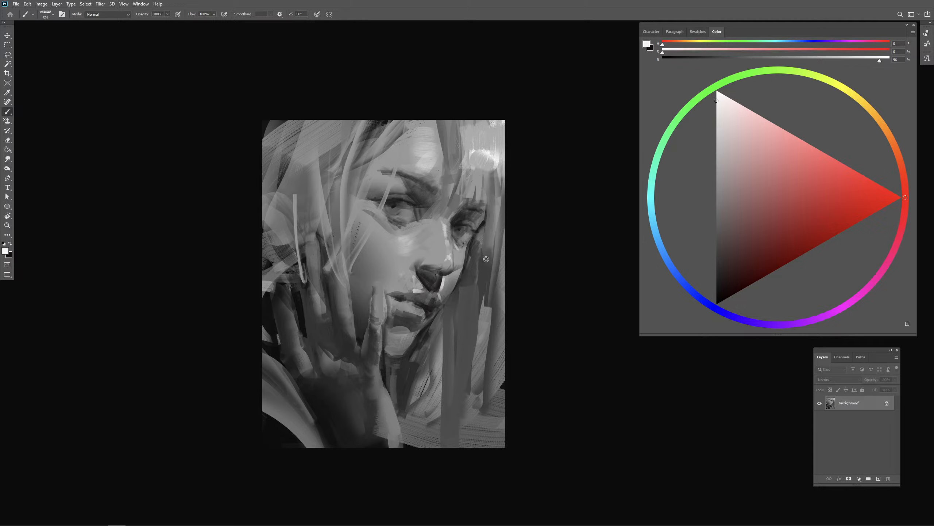
left_click_drag(481, 272, 472, 274)
left_click_drag(481, 331, 477, 416)
left_click_drag(481, 363, 469, 445)
left_click(465, 354, "alt")
mouse_move(474, 401)
left_mouse_down()
mouse_move(478, 341)
mouse_move(472, 424)
left_mouse_up()
left_click_drag(480, 338, 478, 406)
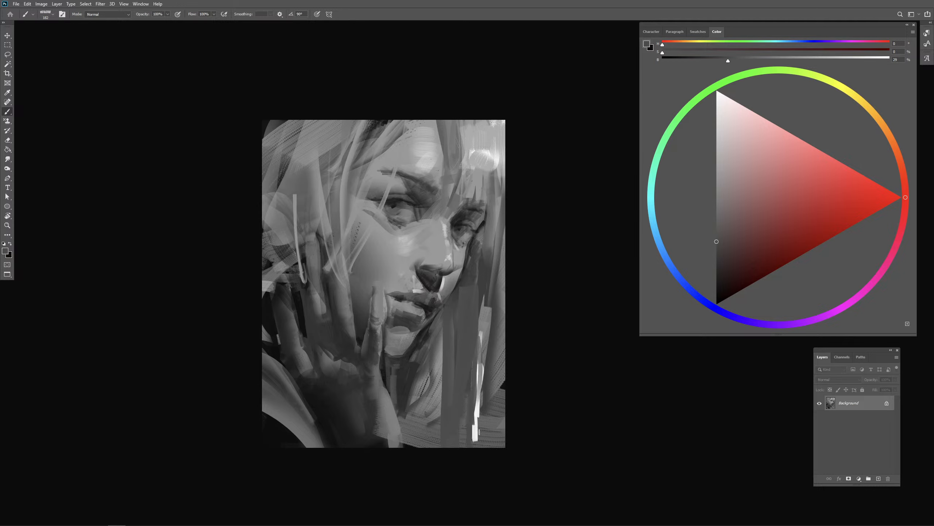
- Add near-white touches to the hair above the forehead and sweep a thin curved strand toward the raised fingers
left_click(717, 97)
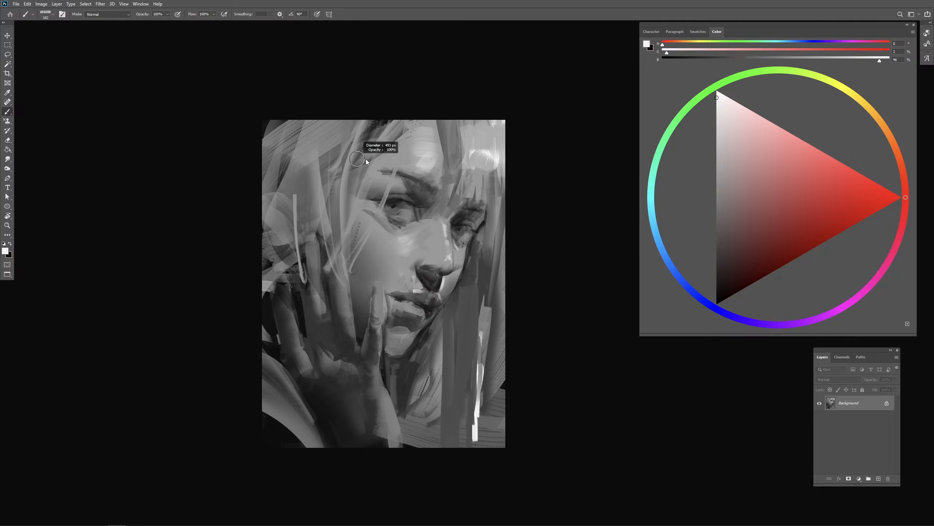
key("ctrl+z")
left_click_drag(371, 92, 396, 89)
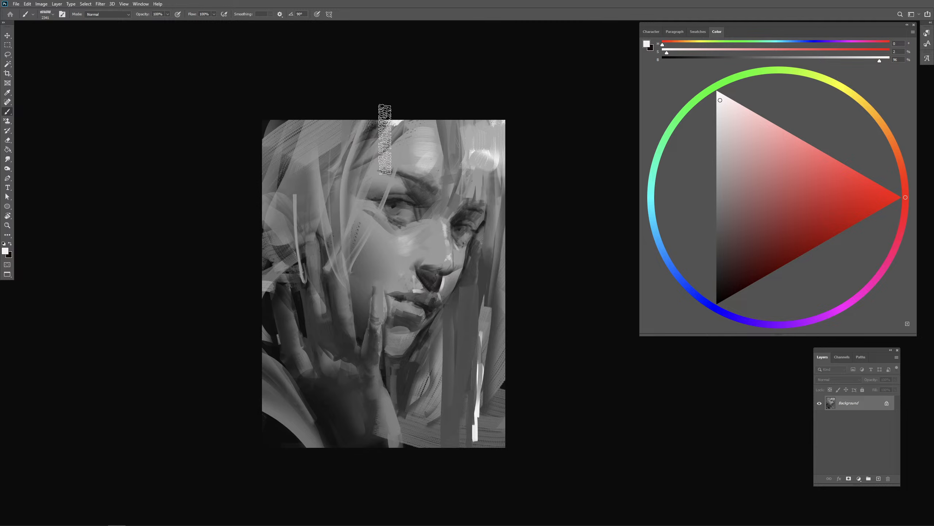
right_click(402, 161, "alt")
mouse_move(402, 166)
left_mouse_down()
mouse_move(362, 163)
mouse_move(317, 259)
left_mouse_up()
- Add small catchlights to the irises of both eyes and refine the near eye with a tiny brush
left_click_drag(394, 220, 396, 220)
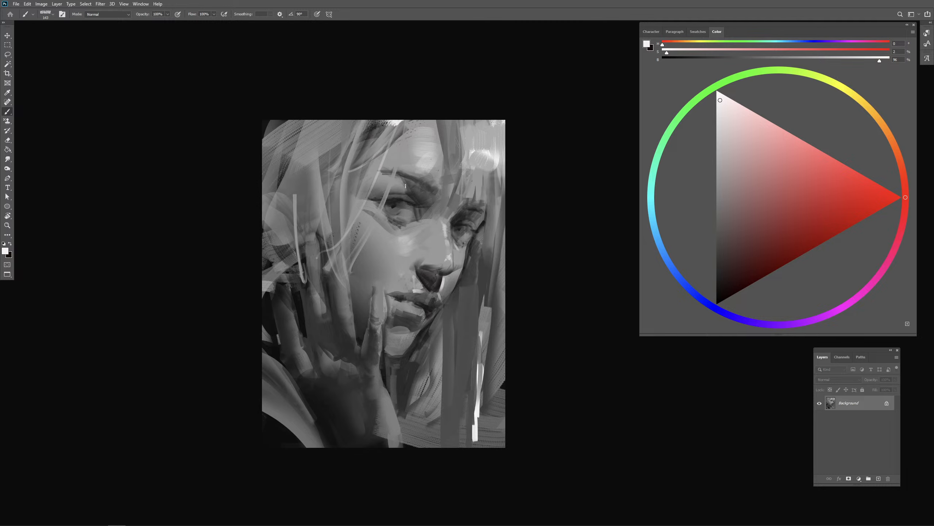
scroll(428, 219, "up", 2)
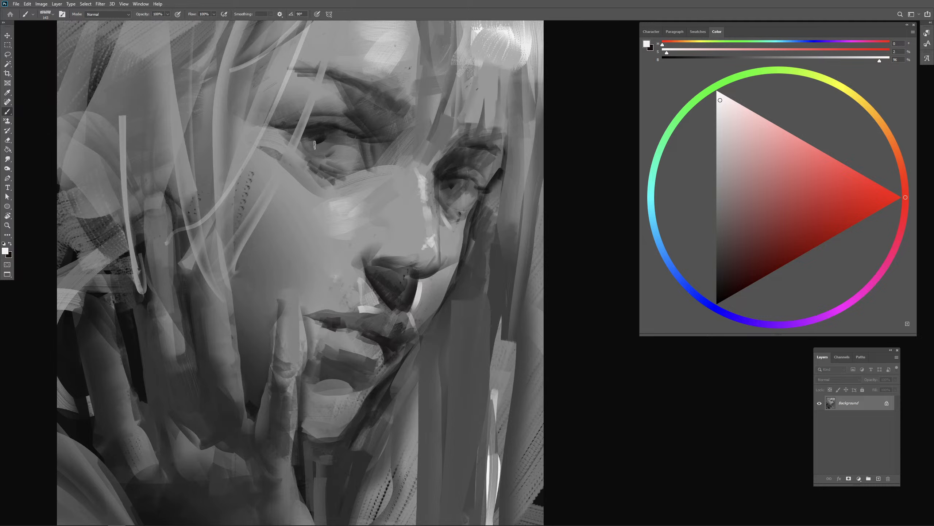
left_click(341, 151, "alt")
mouse_move(334, 154)
left_mouse_down()
mouse_move(308, 150)
mouse_move(324, 155)
mouse_move(310, 150)
mouse_move(354, 146)
left_mouse_up()
left_click(323, 138, "alt")
left_click(329, 141, "alt")
left_click(451, 184, "alt")
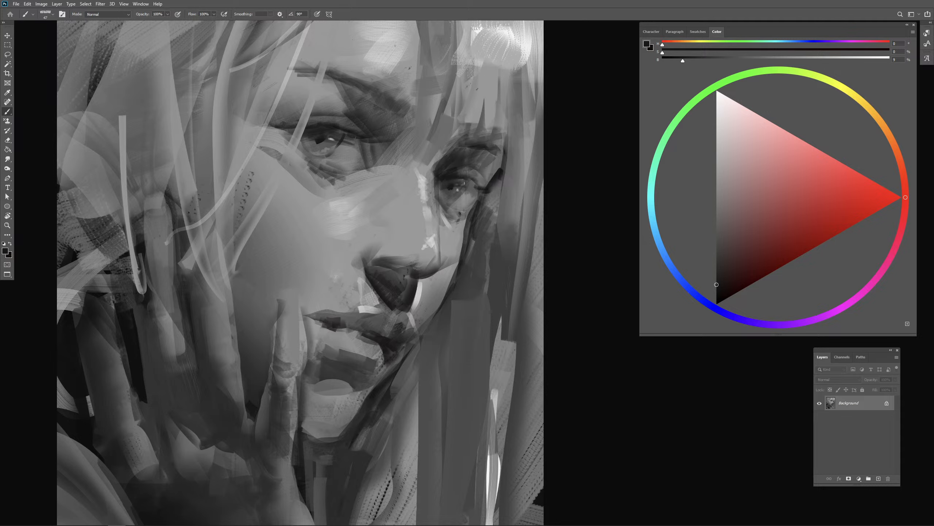
- Draw thin 9% gray lines at the far eye's outer corner and along the near eye's upper lid and lashes
left_click_drag(465, 183, 462, 200)
key("ctrl+z")
left_click_drag(472, 184, 487, 194)
left_click_drag(306, 123, 396, 146)
key("ctrl+z")
left_click_drag(338, 124, 378, 151)
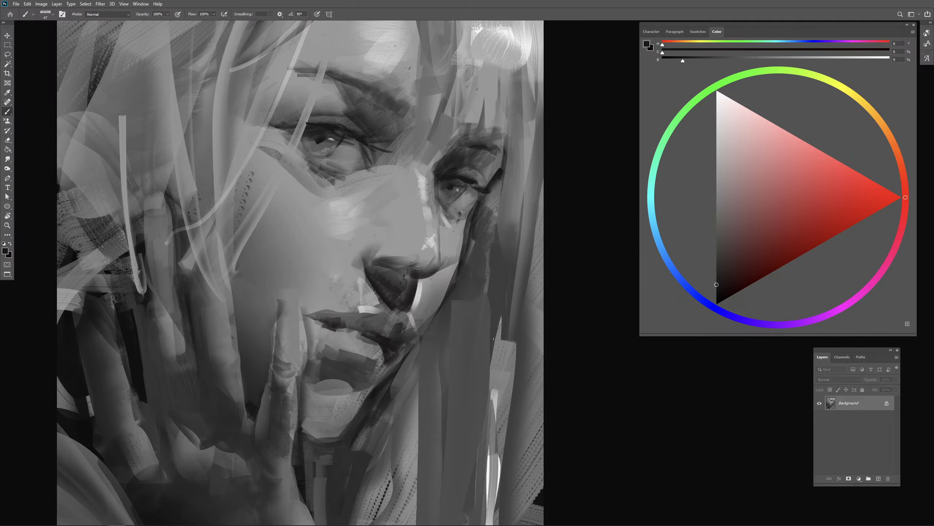
- Try a light 93% gray stroke along the near eye's upper lid
key("ctrl+minus")
left_click(716, 106)
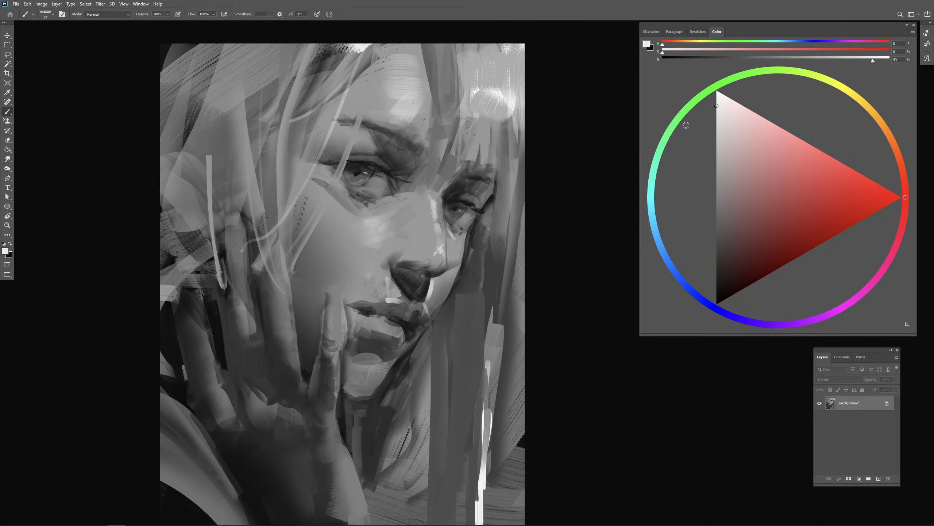
left_click_drag(362, 162, 388, 172)
key("ctrl+z")
key("ctrl+z")
- Refine the irises and lower lids of both eyes with small strokes of sampled dark and mid grays
left_click(384, 212, "alt")
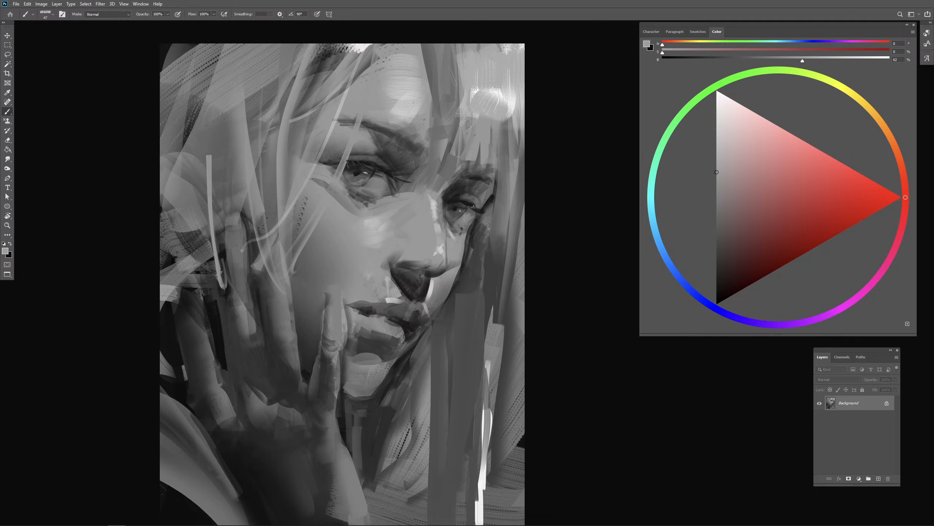
left_click(461, 205, "alt")
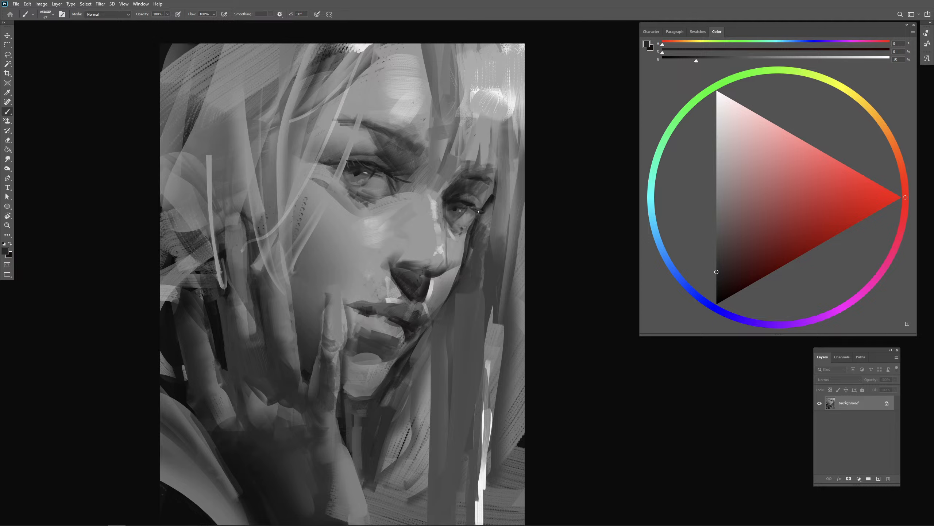
left_click(465, 207, "alt")
left_click_drag(464, 231, 458, 237)
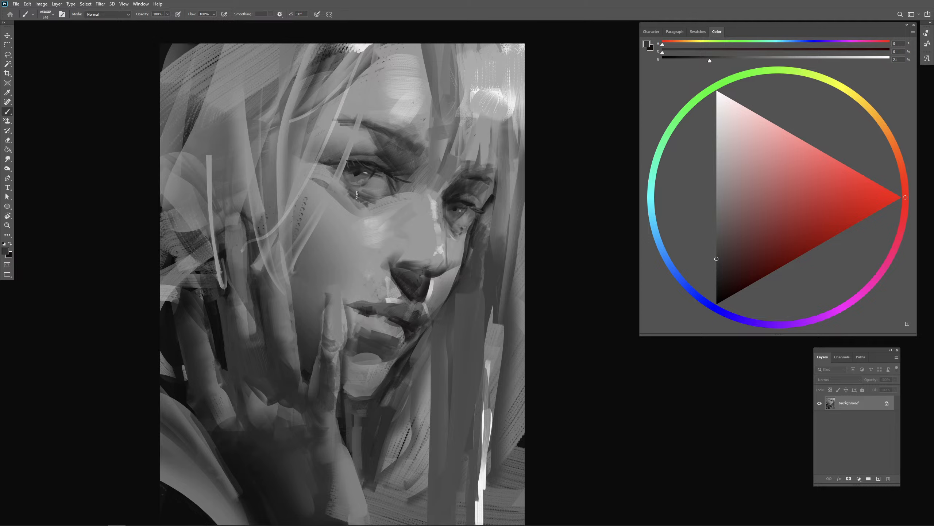
left_click_drag(356, 205, 393, 198)
mouse_move(475, 229)
left_mouse_down()
mouse_move(454, 232)
mouse_move(465, 237)
left_mouse_up()
- Paint 87% gray touches in the hair beside the far eye and darken the edge below its outer corner with 13% gray
left_click(500, 94, "alt")
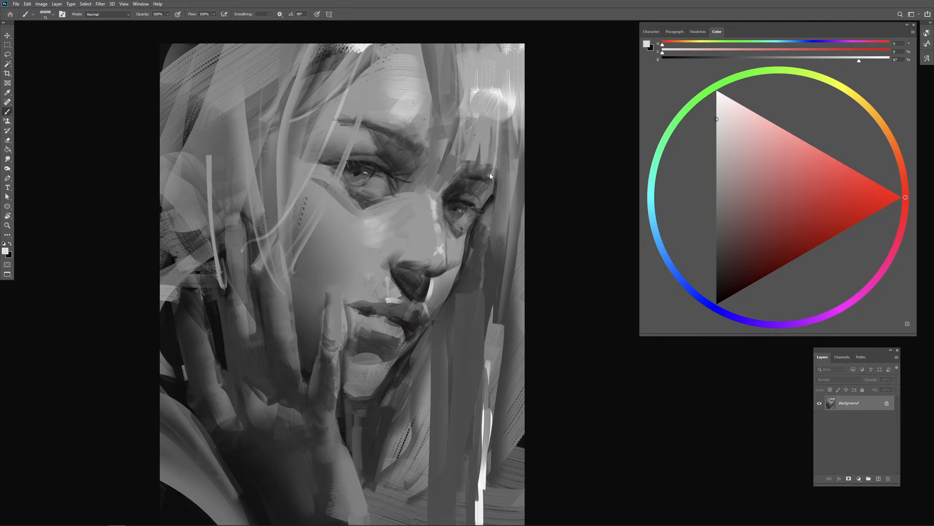
left_click_drag(493, 250, 495, 325)
left_click(490, 200, "alt")
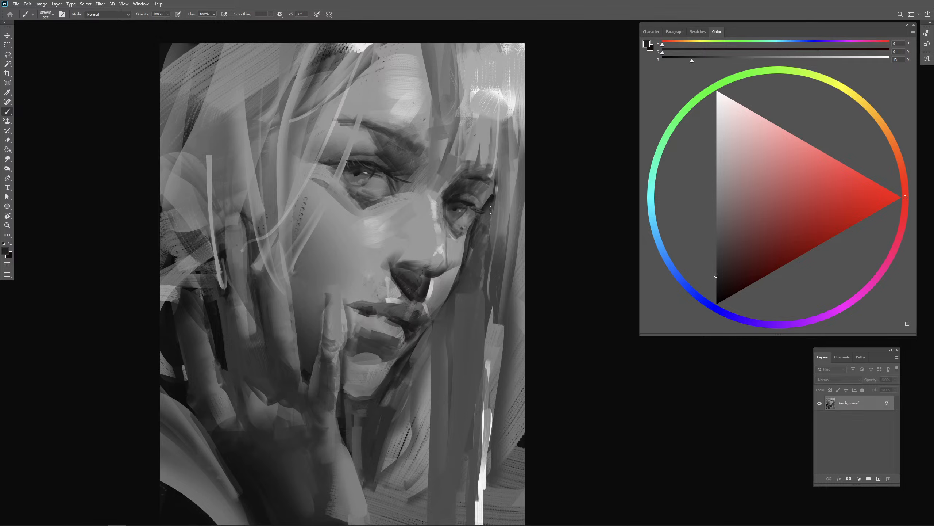
left_click_drag(490, 211, 485, 238)
mouse_move(482, 225)
left_mouse_down()
mouse_move(493, 225)
mouse_move(493, 197)
left_mouse_up()
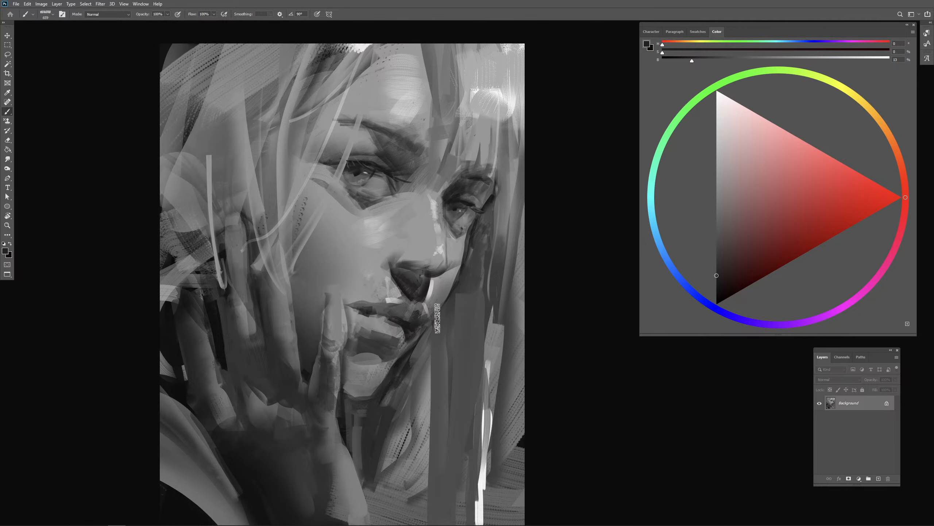
- Add soft light strokes to the raised fingers and shape the fingertip beside the mouth with light and dark grays
key("ctrl+minus")
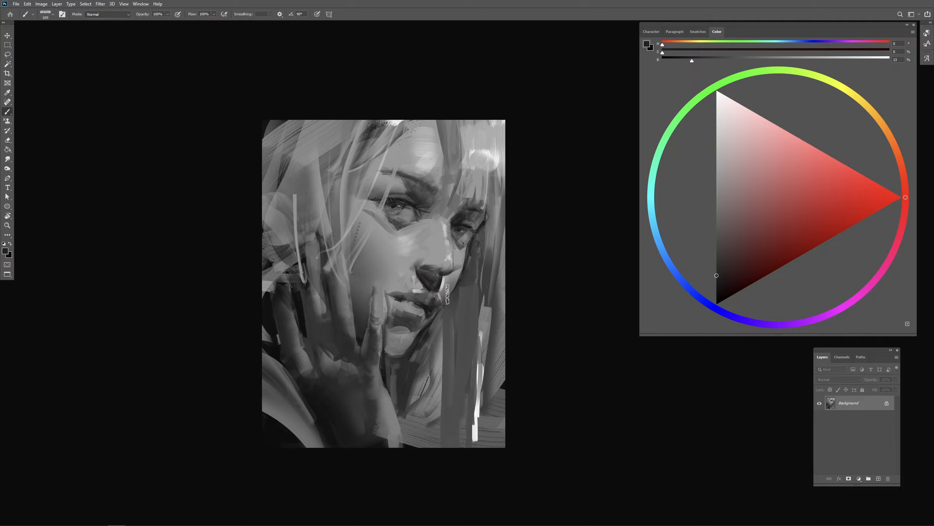
left_click(488, 154, "alt")
left_click_drag(348, 278, 342, 279)
left_click_drag(312, 230, 341, 262)
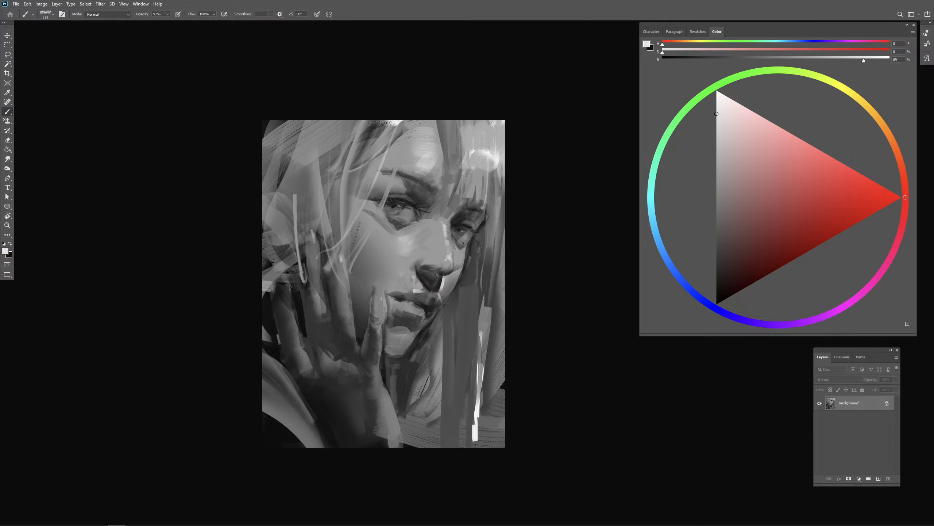
left_click_drag(381, 290, 382, 301)
left_click(376, 309, "alt")
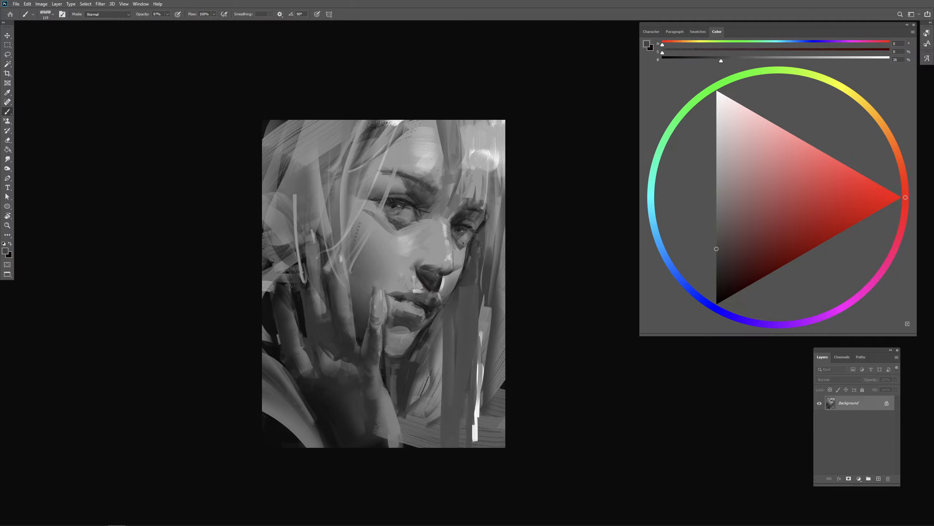
mouse_move(381, 302)
left_mouse_down()
mouse_move(382, 311)
mouse_move(379, 291)
left_mouse_up()
left_click(382, 295, "alt")
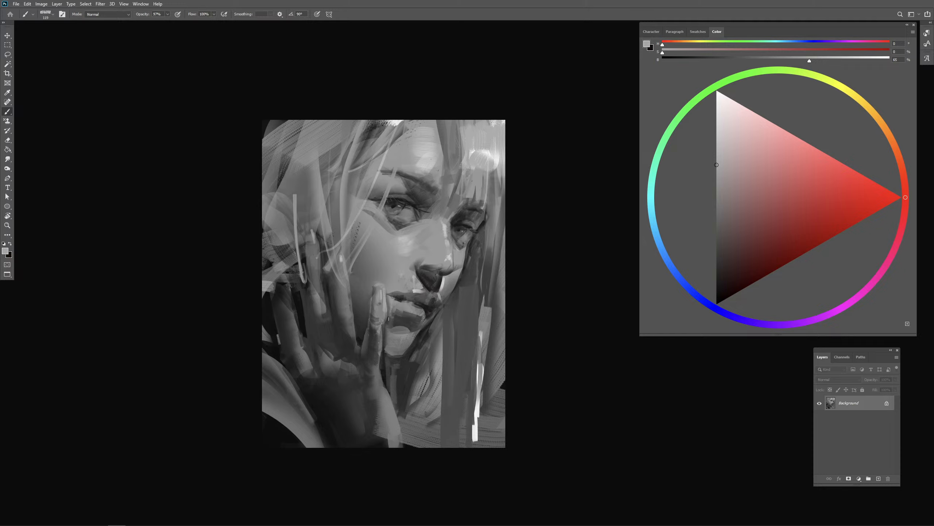
- Clean up the near mouth corner and lower lip with sampled mid and dark grays
left_click(393, 308, "alt")
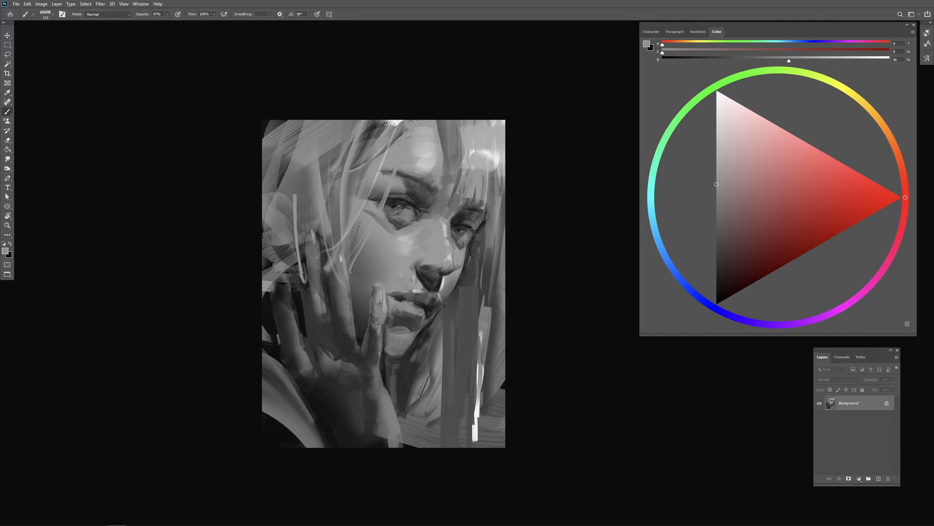
left_click(387, 321, "alt")
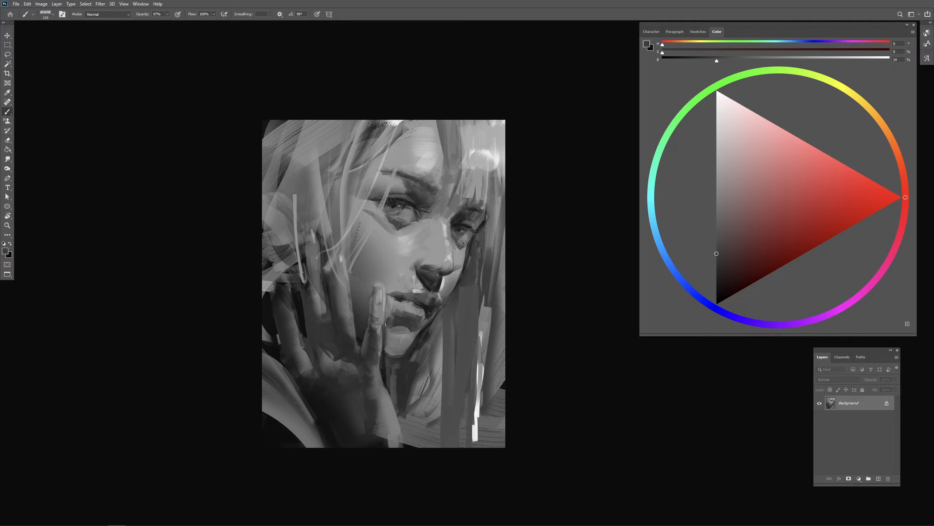
left_click(397, 322, "alt")
left_click(414, 311, "alt")
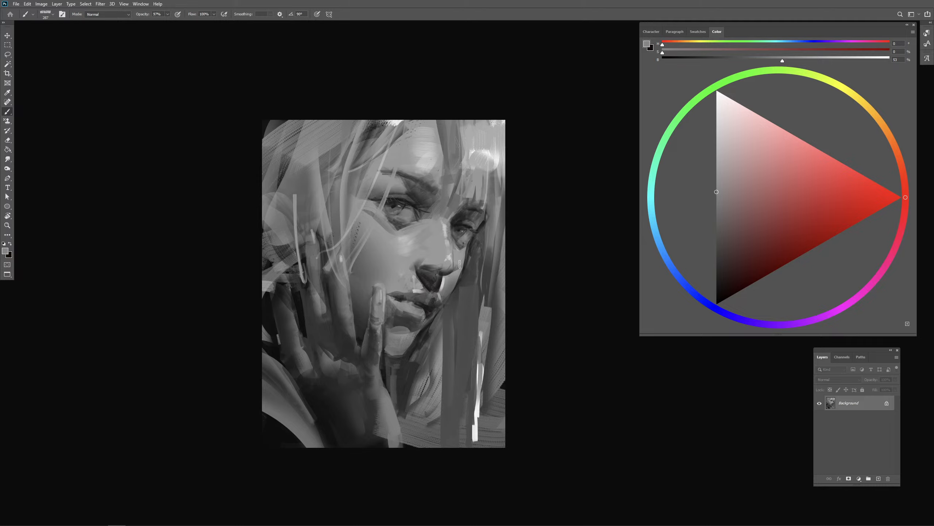
- Highlight the lower lip with near-white 97% brightness strokes, undoing the unwanted strokes
left_click(717, 96)
left_click_drag(411, 311, 417, 309)
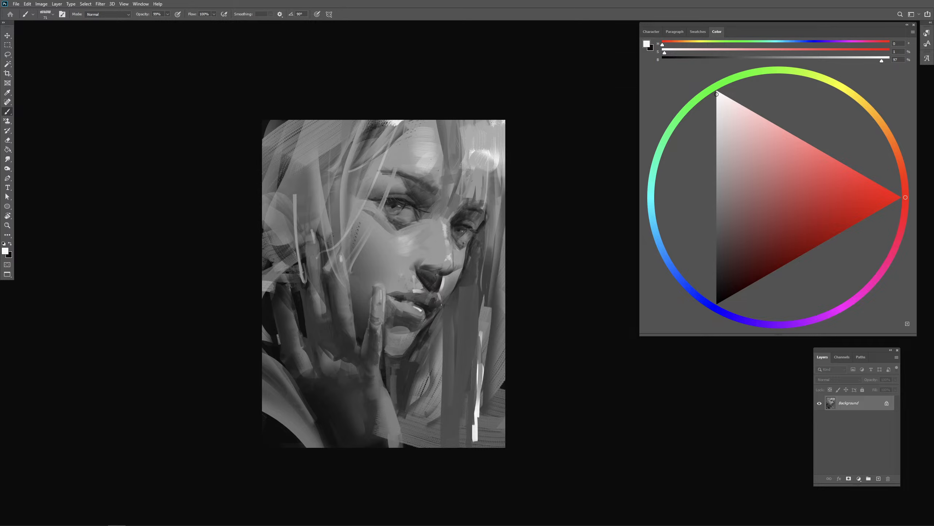
key("ctrl+z")
mouse_move(419, 314)
left_mouse_down()
mouse_move(428, 313)
mouse_move(421, 316)
left_mouse_up()
mouse_move(423, 299)
left_mouse_down()
mouse_move(400, 278)
mouse_move(408, 274)
left_mouse_up()
mouse_move(362, 220)
left_mouse_down()
mouse_move(407, 265)
mouse_move(367, 244)
mouse_move(391, 221)
left_mouse_up()
key("ctrl+z")
key("ctrl+z")
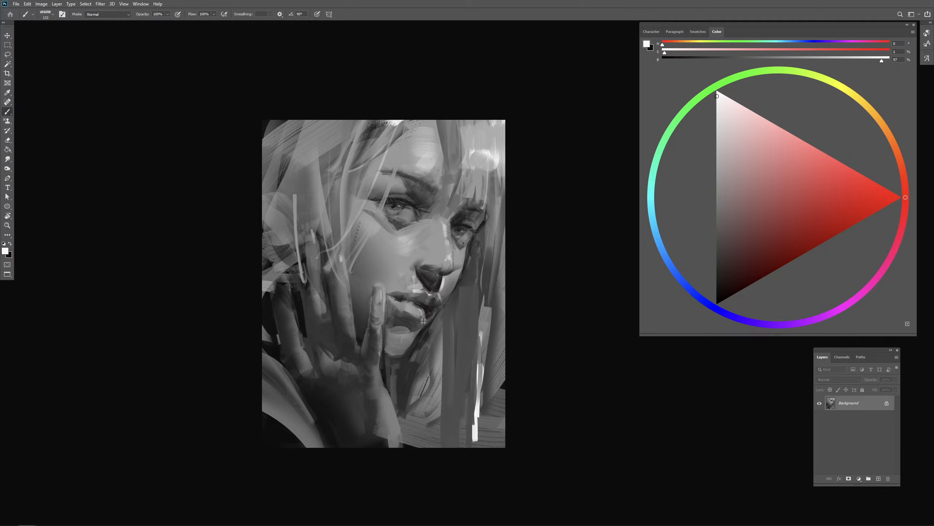
- Dab near-white touches along the nose bridge and around both eyes, varying the brush size
mouse_move(451, 247)
left_mouse_down()
mouse_move(472, 246)
mouse_move(465, 228)
mouse_move(442, 223)
left_mouse_up()
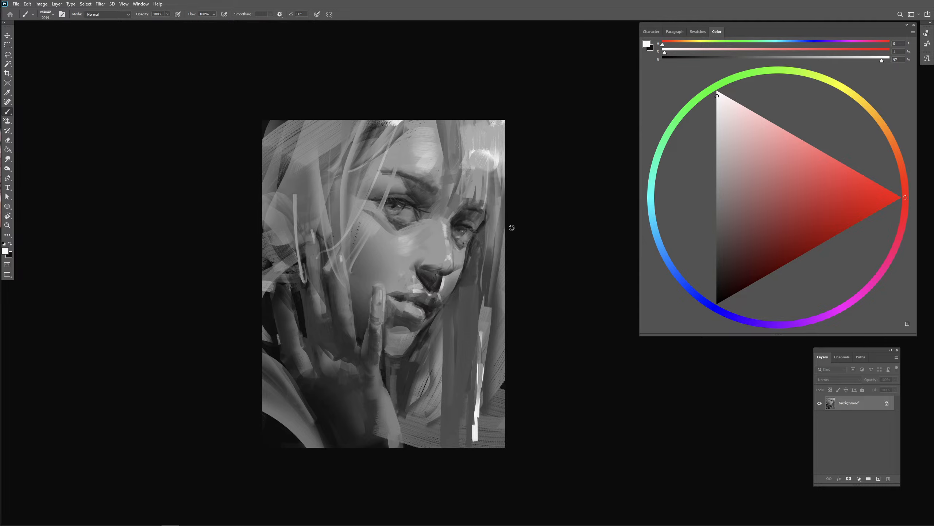
mouse_move(415, 215)
left_mouse_down()
mouse_move(397, 215)
mouse_move(400, 193)
left_mouse_up()
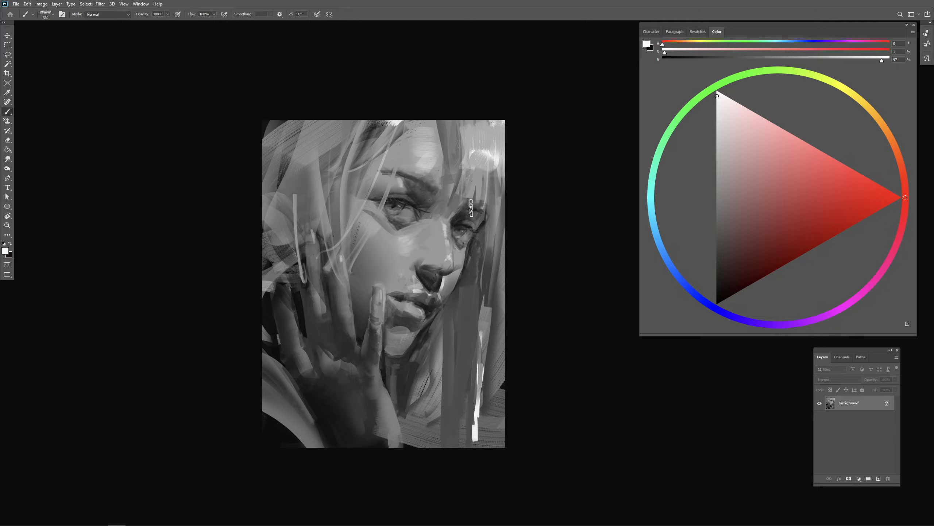
left_click_drag(400, 187, 407, 187)
mouse_move(494, 222)
left_mouse_down()
mouse_move(470, 222)
mouse_move(482, 222)
left_mouse_up()
left_click_drag(394, 195, 383, 196)
- Soften the chin highlight and shade beneath the lower lip with sampled grays, then restore the brush opacity to 100%
left_click(404, 338, "alt")
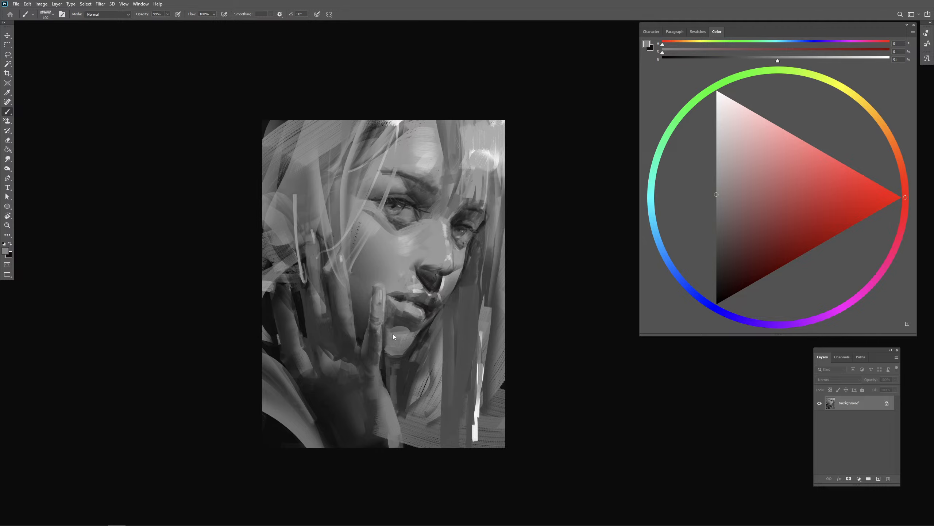
left_click(424, 312, "alt")
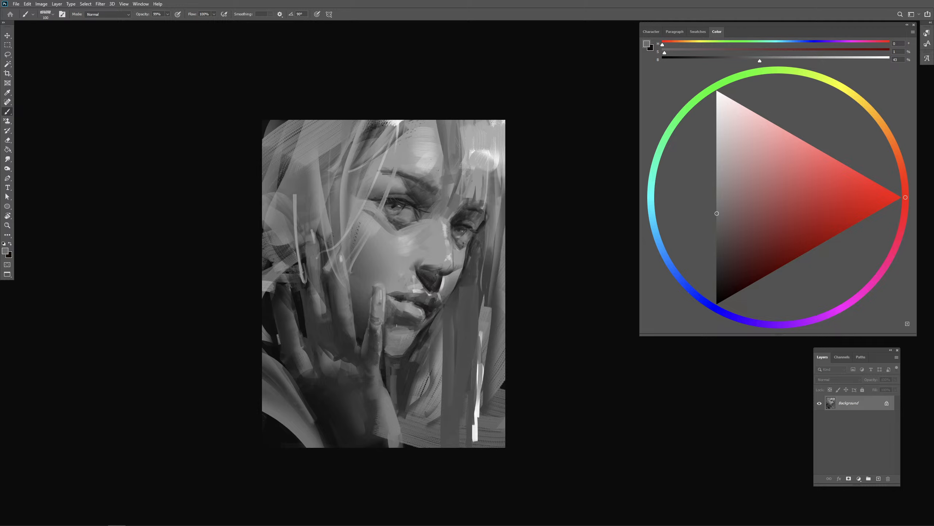
left_click(406, 323, "alt")
left_click(424, 318, "alt")
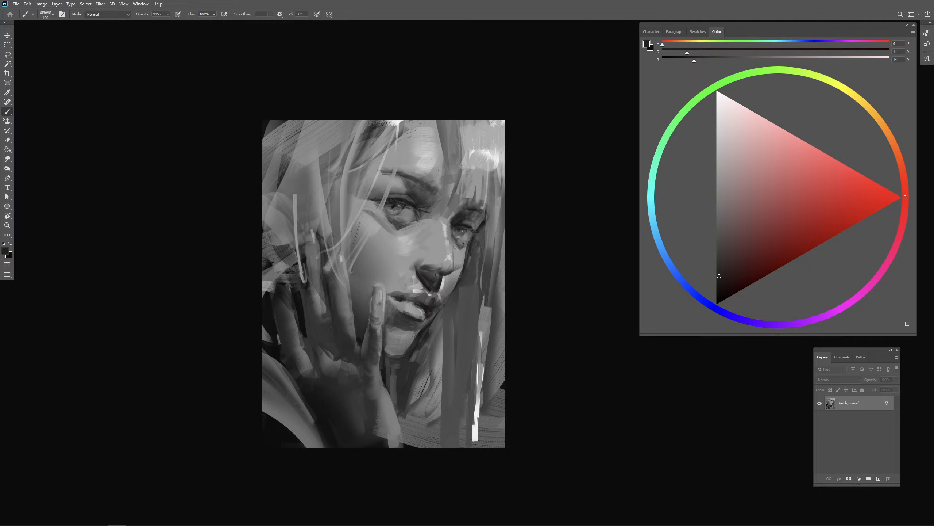
left_click_drag(430, 317, 423, 305)
left_click(424, 315, "alt")
key("0")
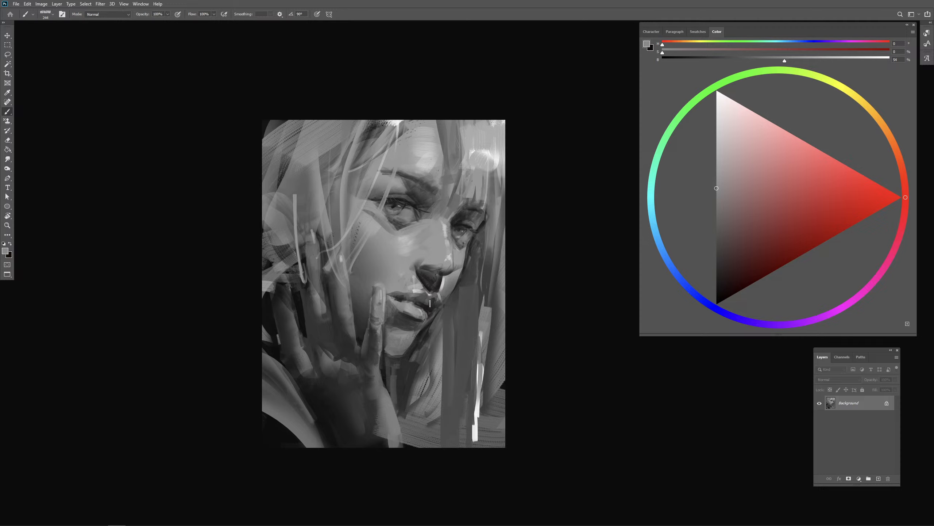
- Refine the upper lip and far mouth corner with small strokes of sampled mid and dark grays
left_click(427, 303, "alt")
left_click(428, 303, "alt")
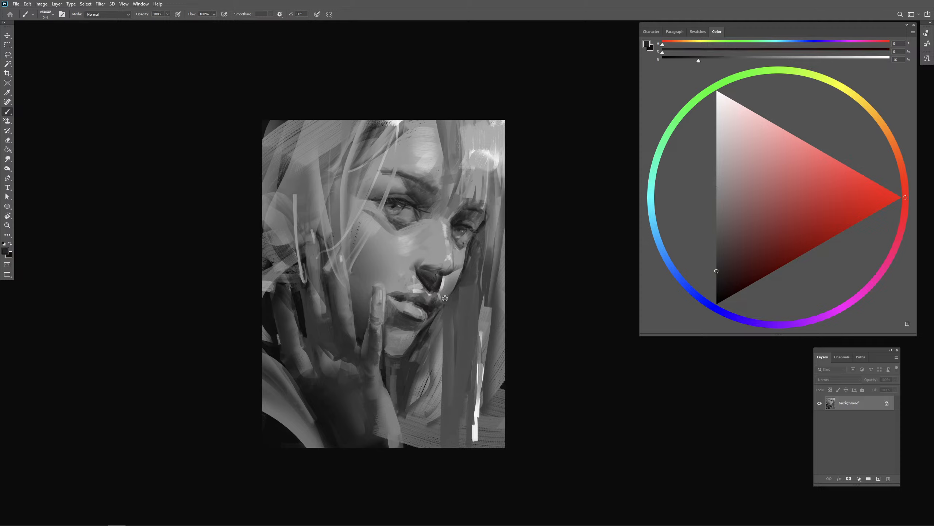
left_click(428, 299, "alt")
left_click(446, 297, "alt")
left_click_drag(445, 306, 441, 303)
left_click(447, 295, "alt")
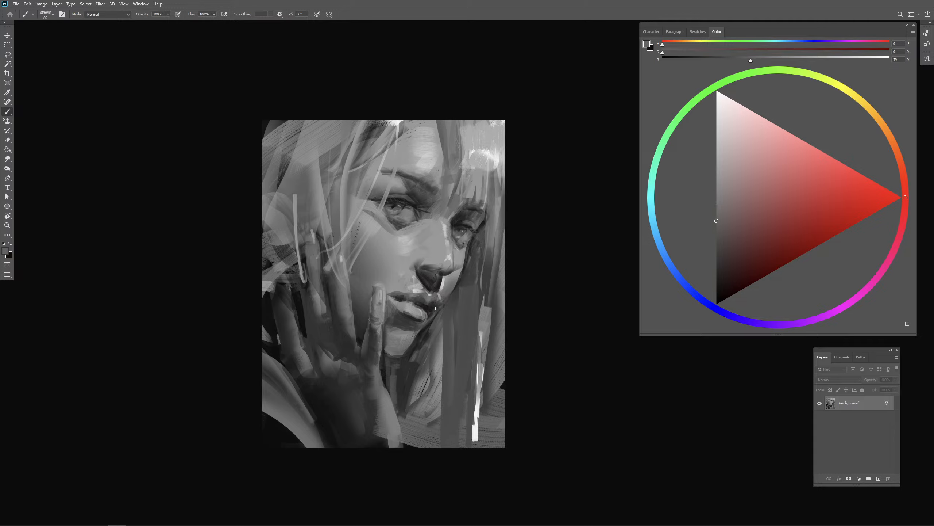
left_click(427, 327, "alt")
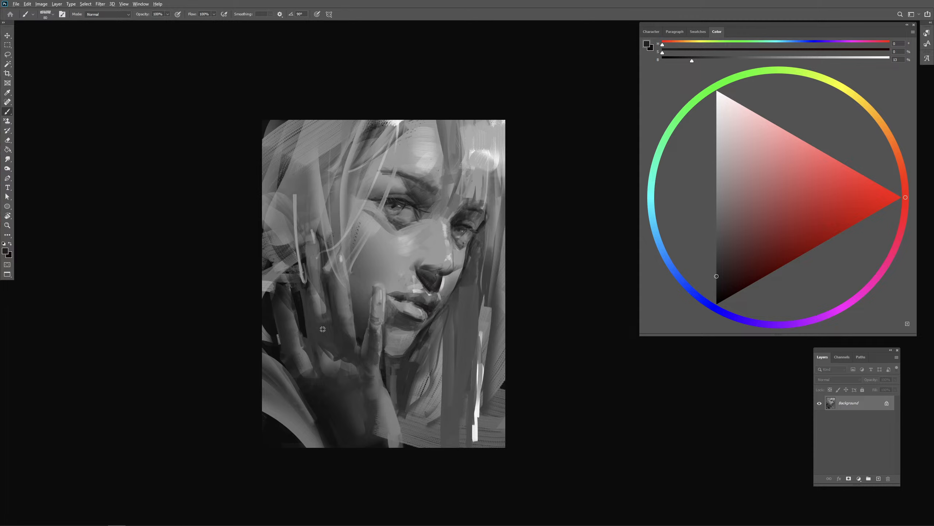
- Touch up the shadows between the fingers and brighten the finger against the cheek with 62% gray
left_click(320, 391, "alt")
left_click_drag(342, 306, 346, 309)
left_click(382, 318, "alt")
left_click(392, 245, "alt")
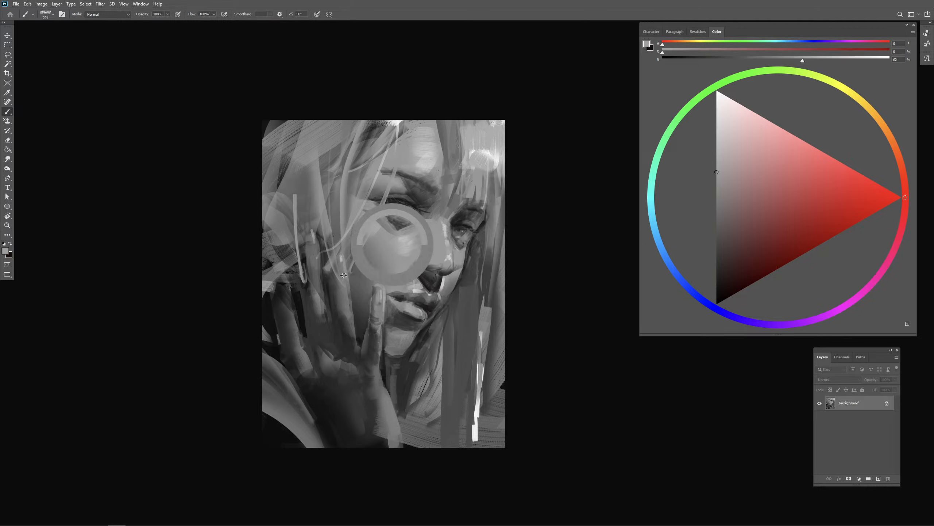
left_click_drag(340, 294, 342, 296)
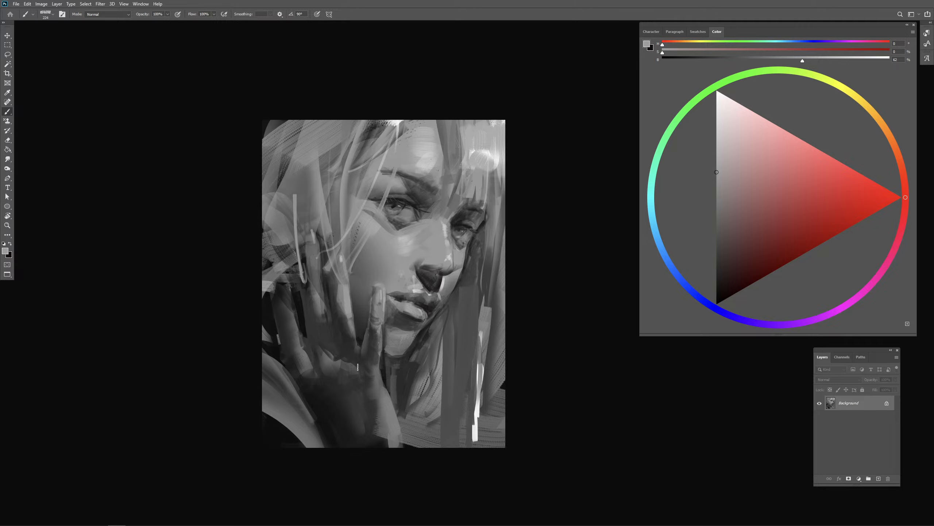
- Lighten the middle finger, the knuckle area and the back of the hand with sampled mid grays
left_click_drag(335, 326, 319, 308)
left_click_drag(313, 272, 322, 320)
left_click(313, 313, "alt")
left_click(321, 307, "alt")
left_click(309, 311, "alt")
left_click(322, 310, "alt")
left_click(320, 311, "alt")
left_click_drag(334, 354, 332, 364)
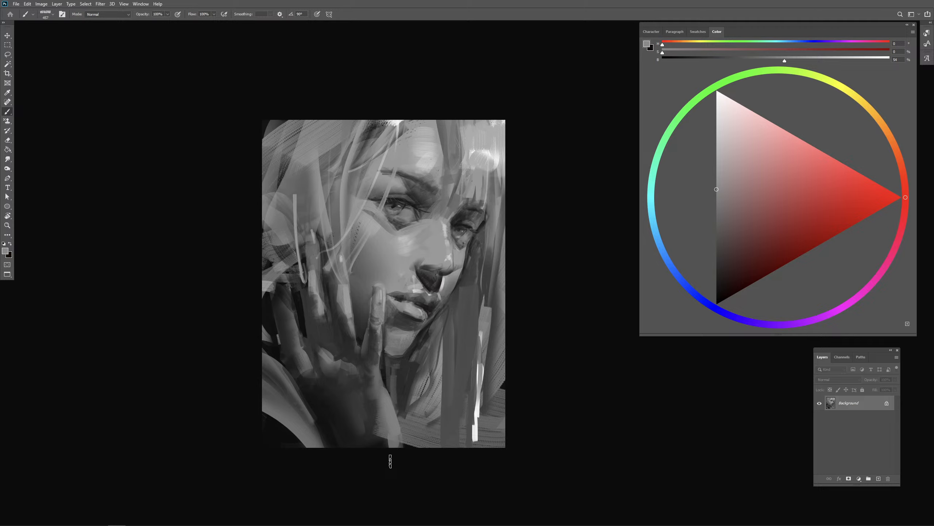
left_click_drag(361, 403, 385, 403)
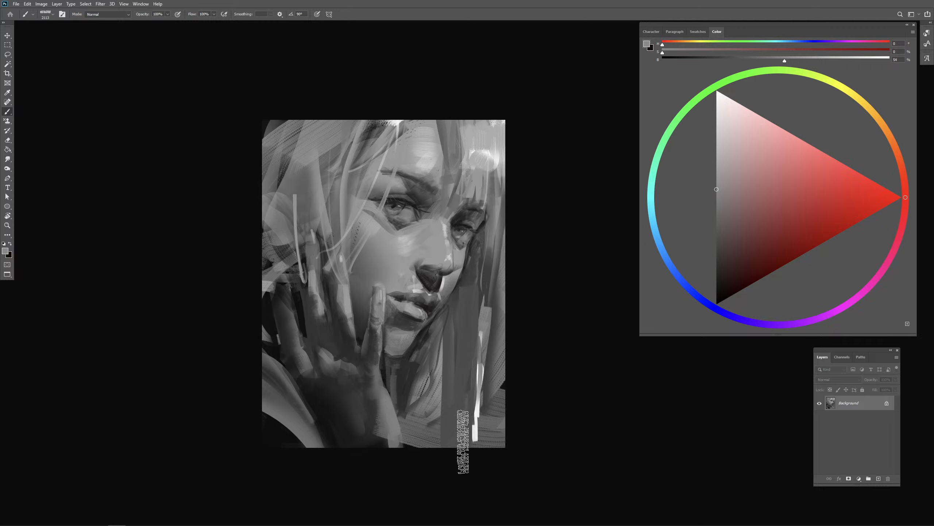